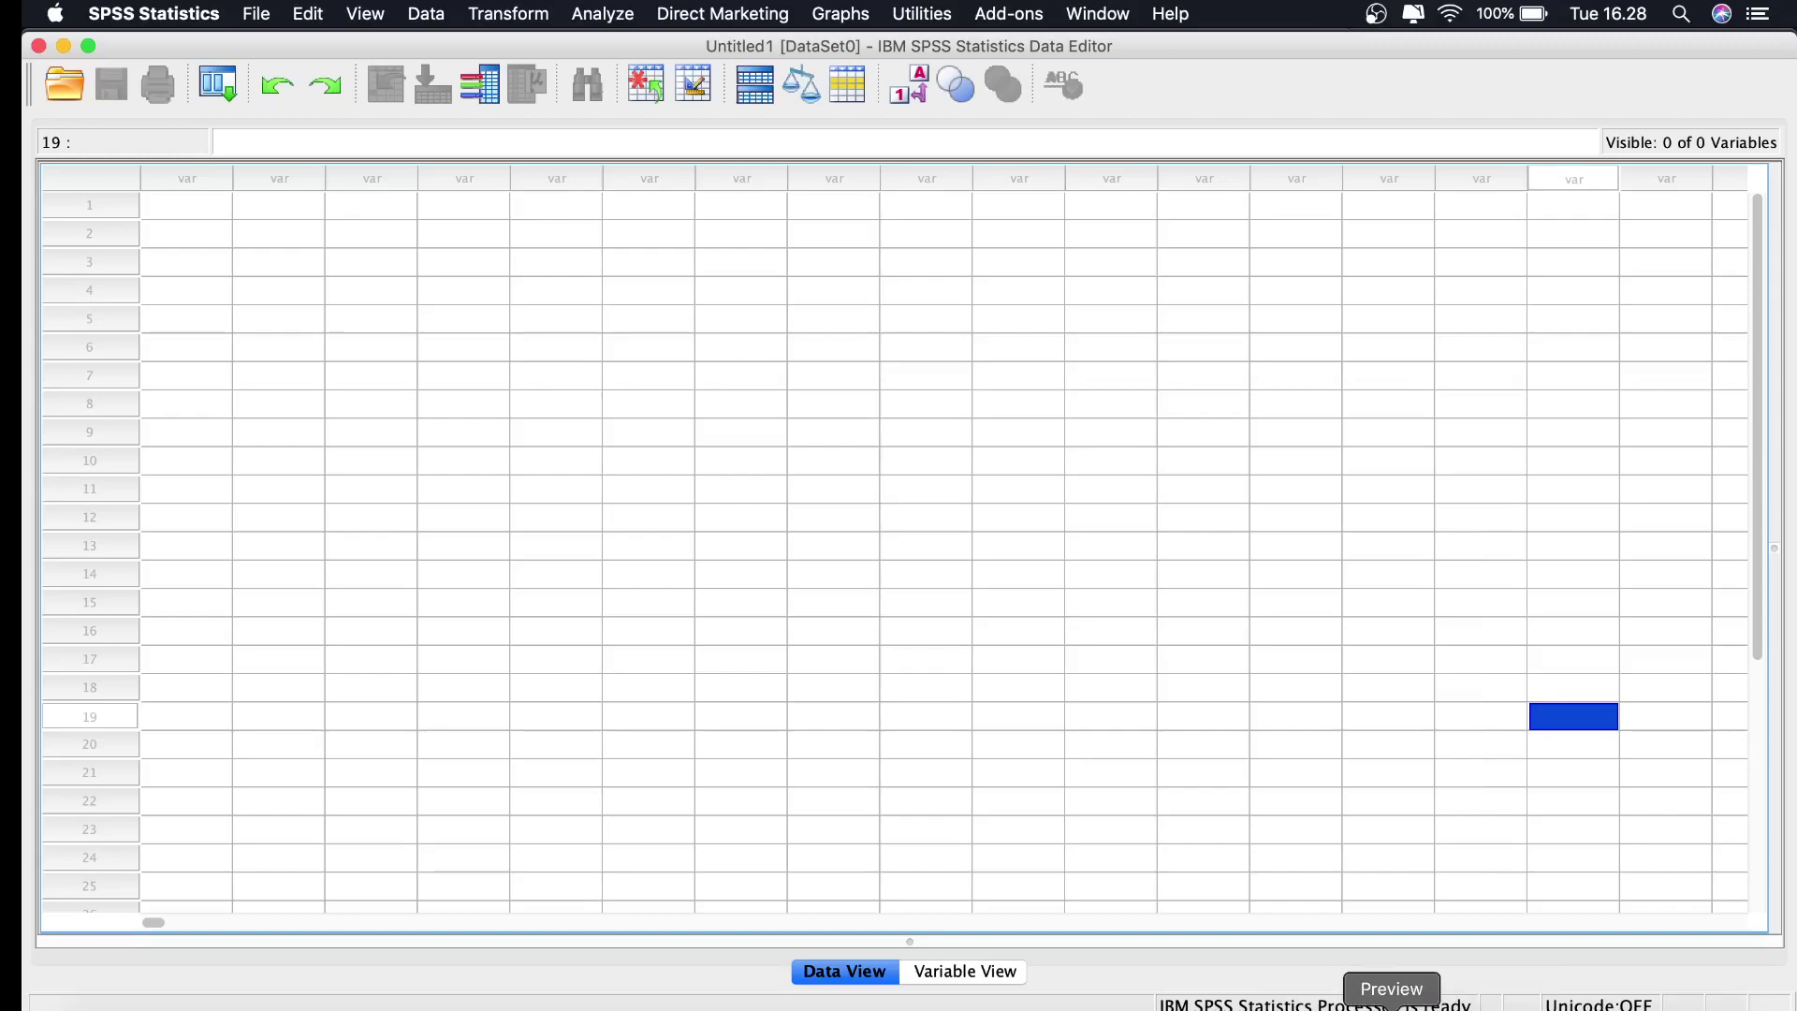
# Switch to Preview and read the SPSS introduction and data-processing diagram in the PENGENALAN SPSS PDF.
pyautogui.click(1392, 1006)
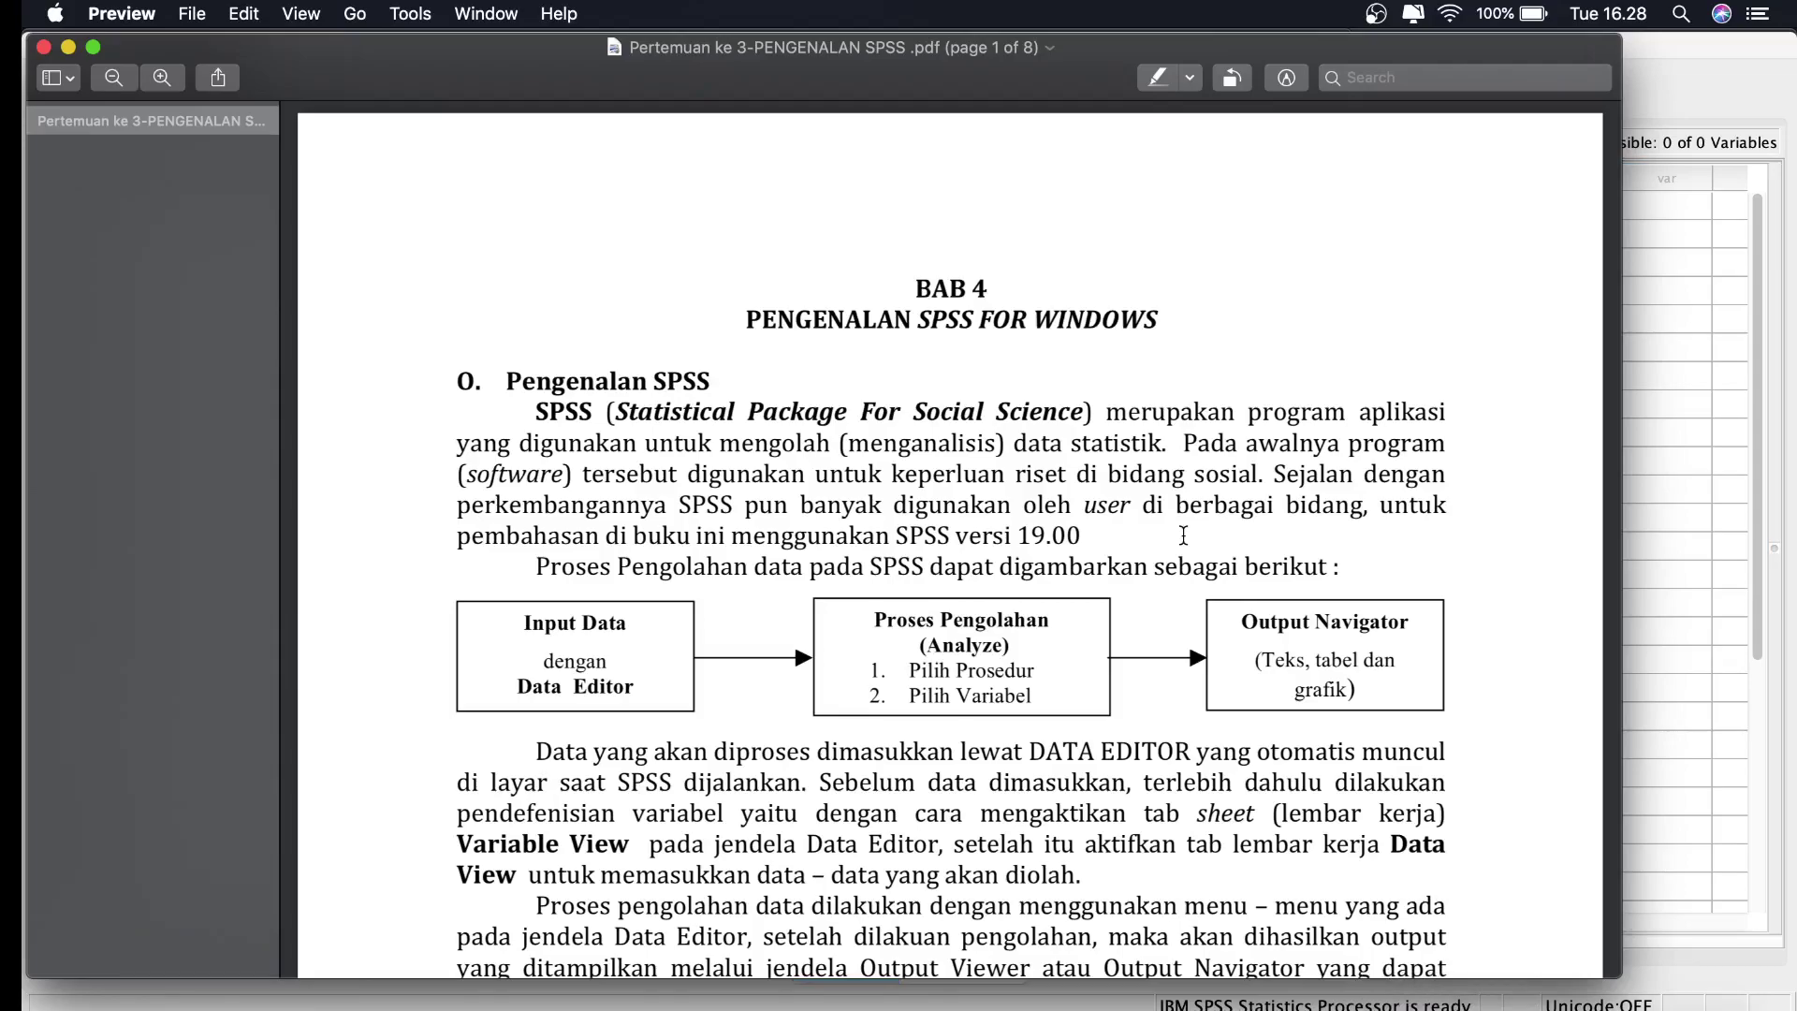
pyautogui.scroll(-1, 1294, 327)
pyautogui.scroll(1, 1294, 327)
pyautogui.scroll(-5, 1086, 618)
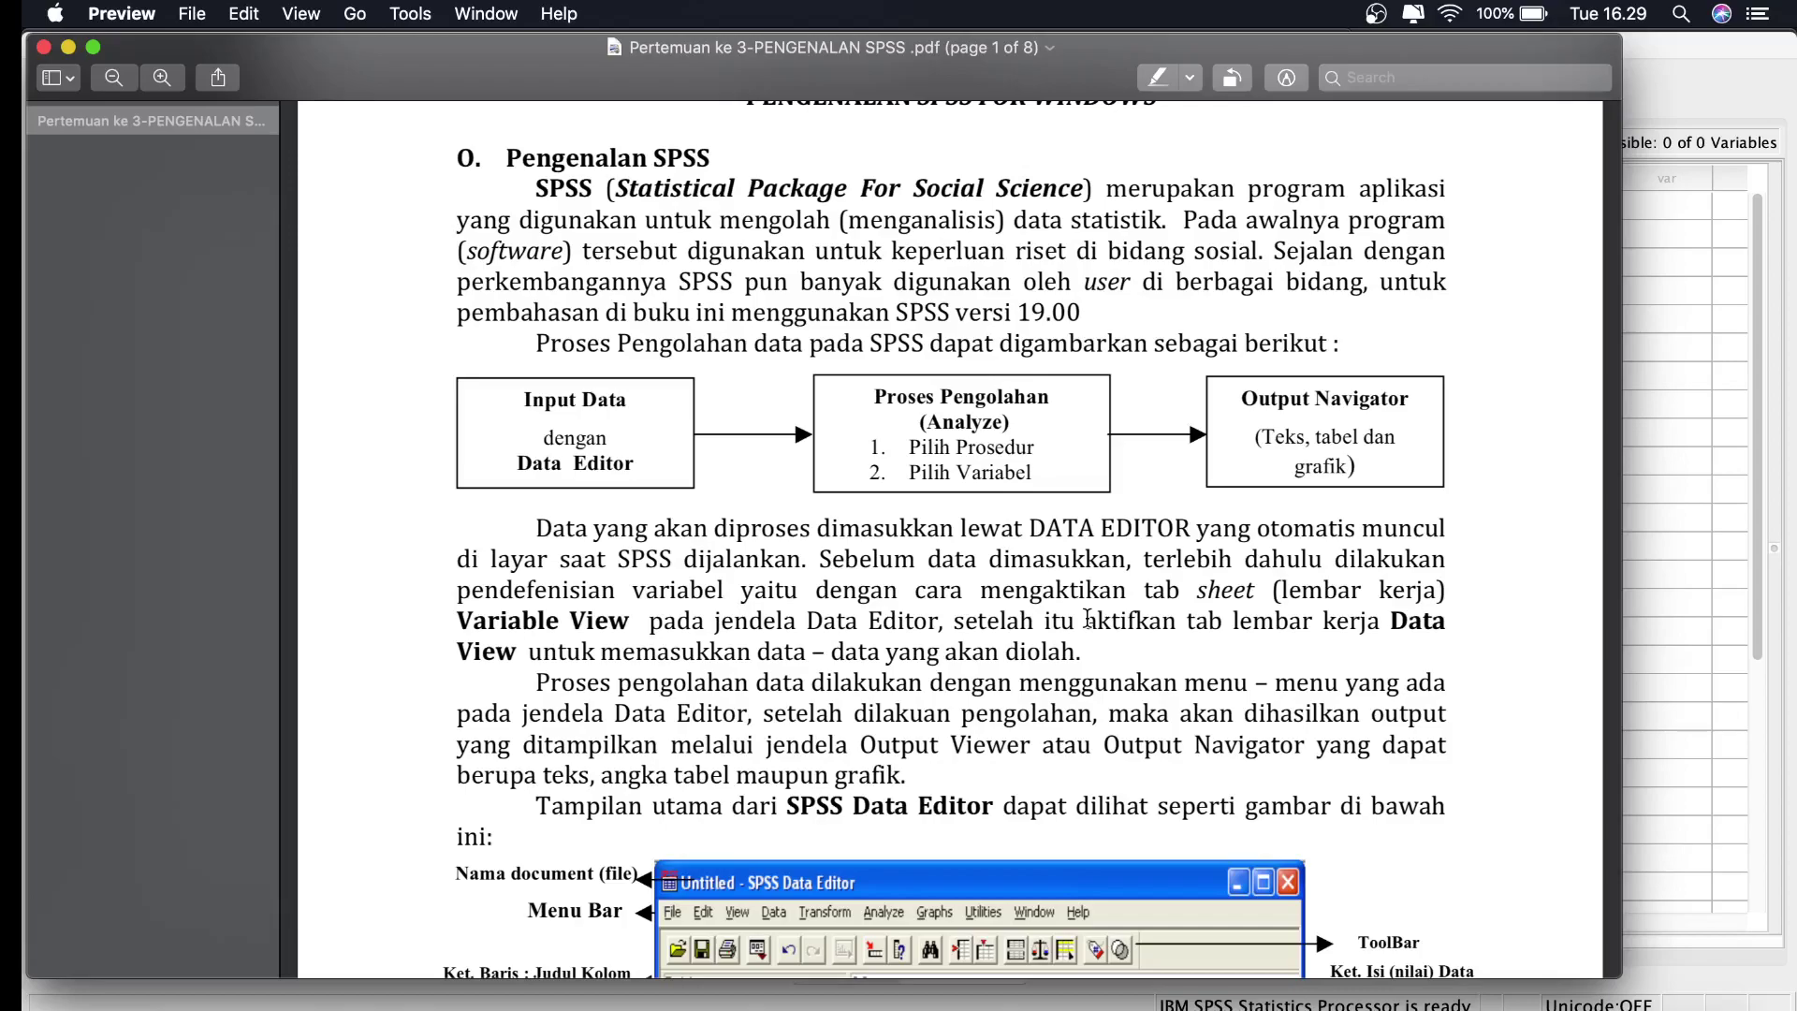
# Return to SPSS Statistics and compare the Data View and Variable View of the empty dataset.
pyautogui.click(1677, 90)
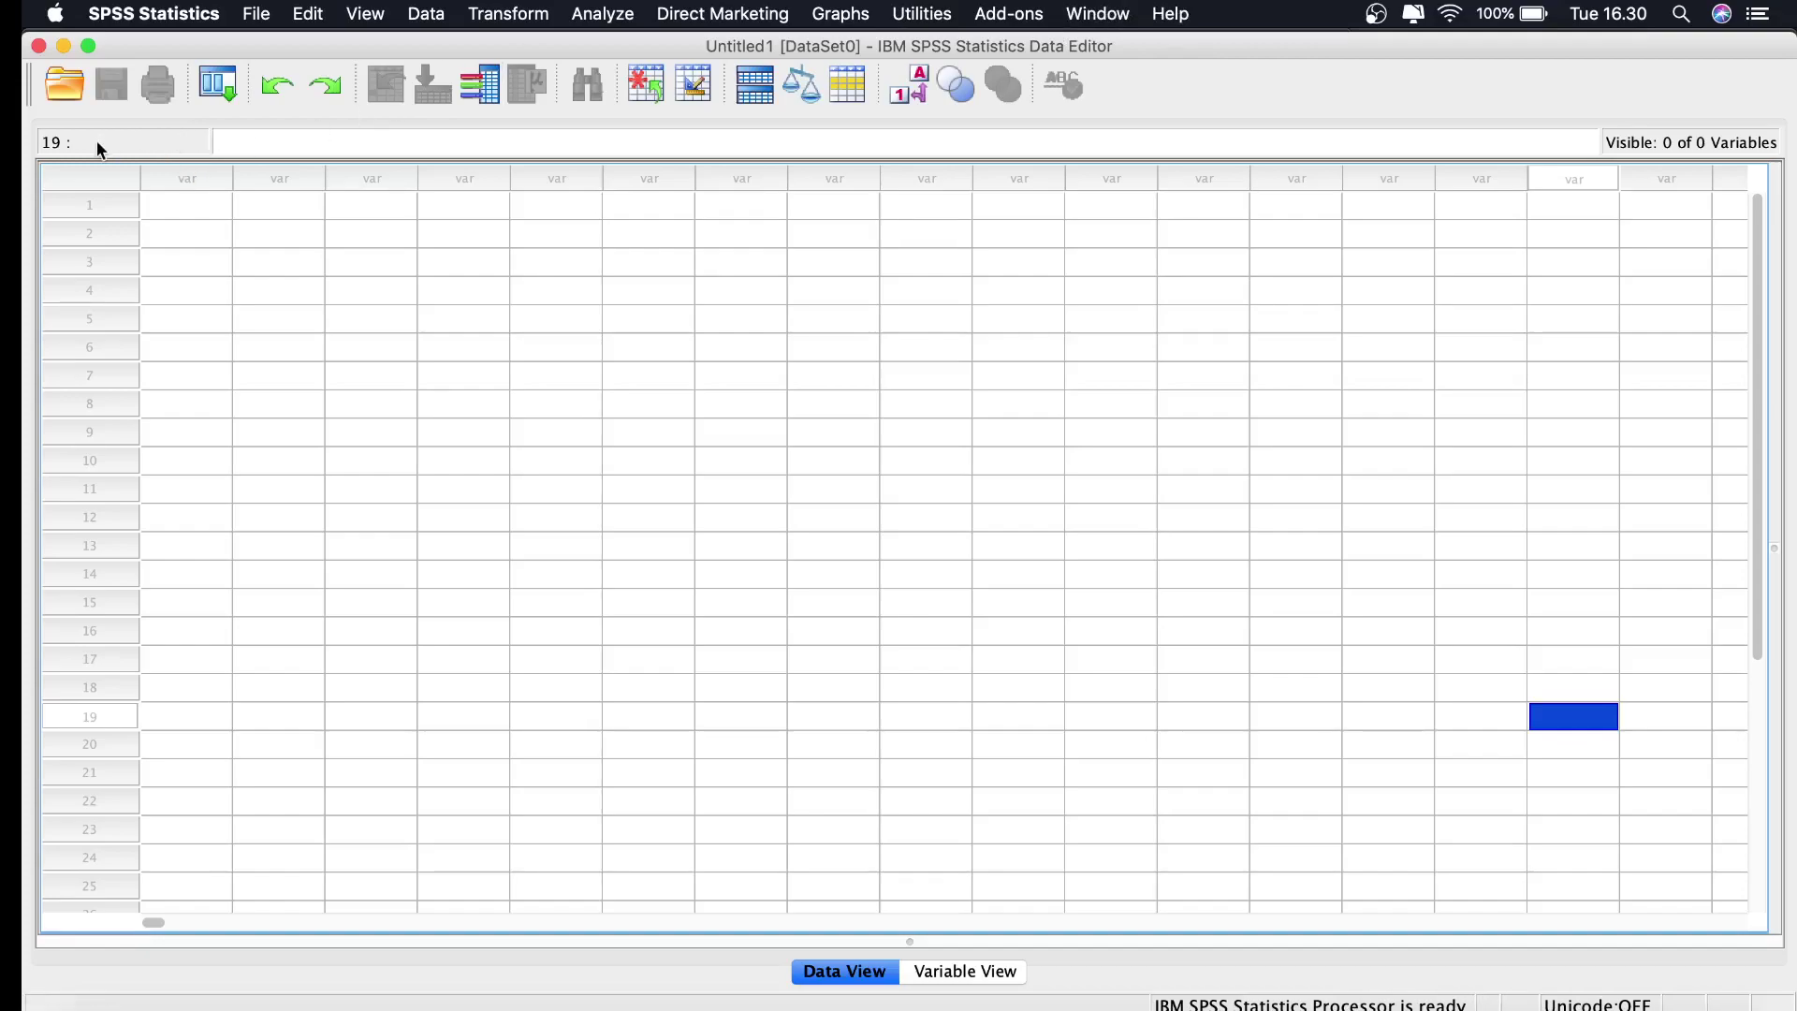
pyautogui.click(291, 138)
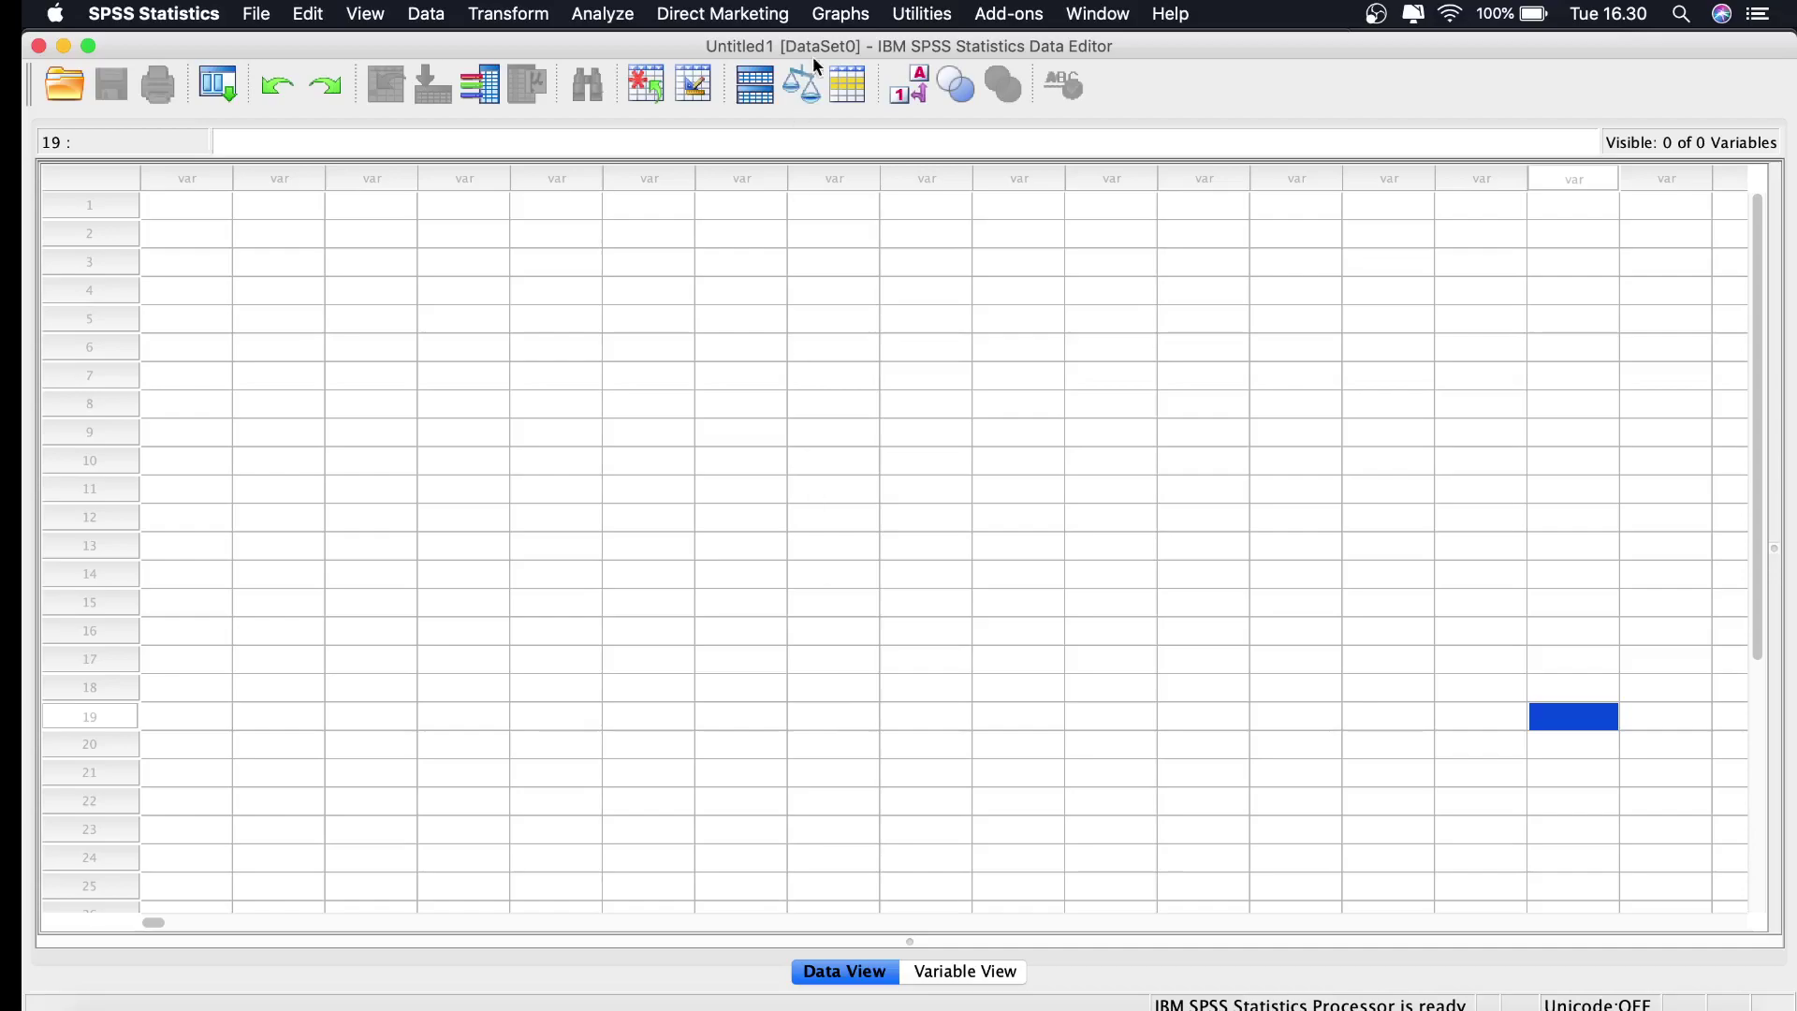
pyautogui.click(845, 974)
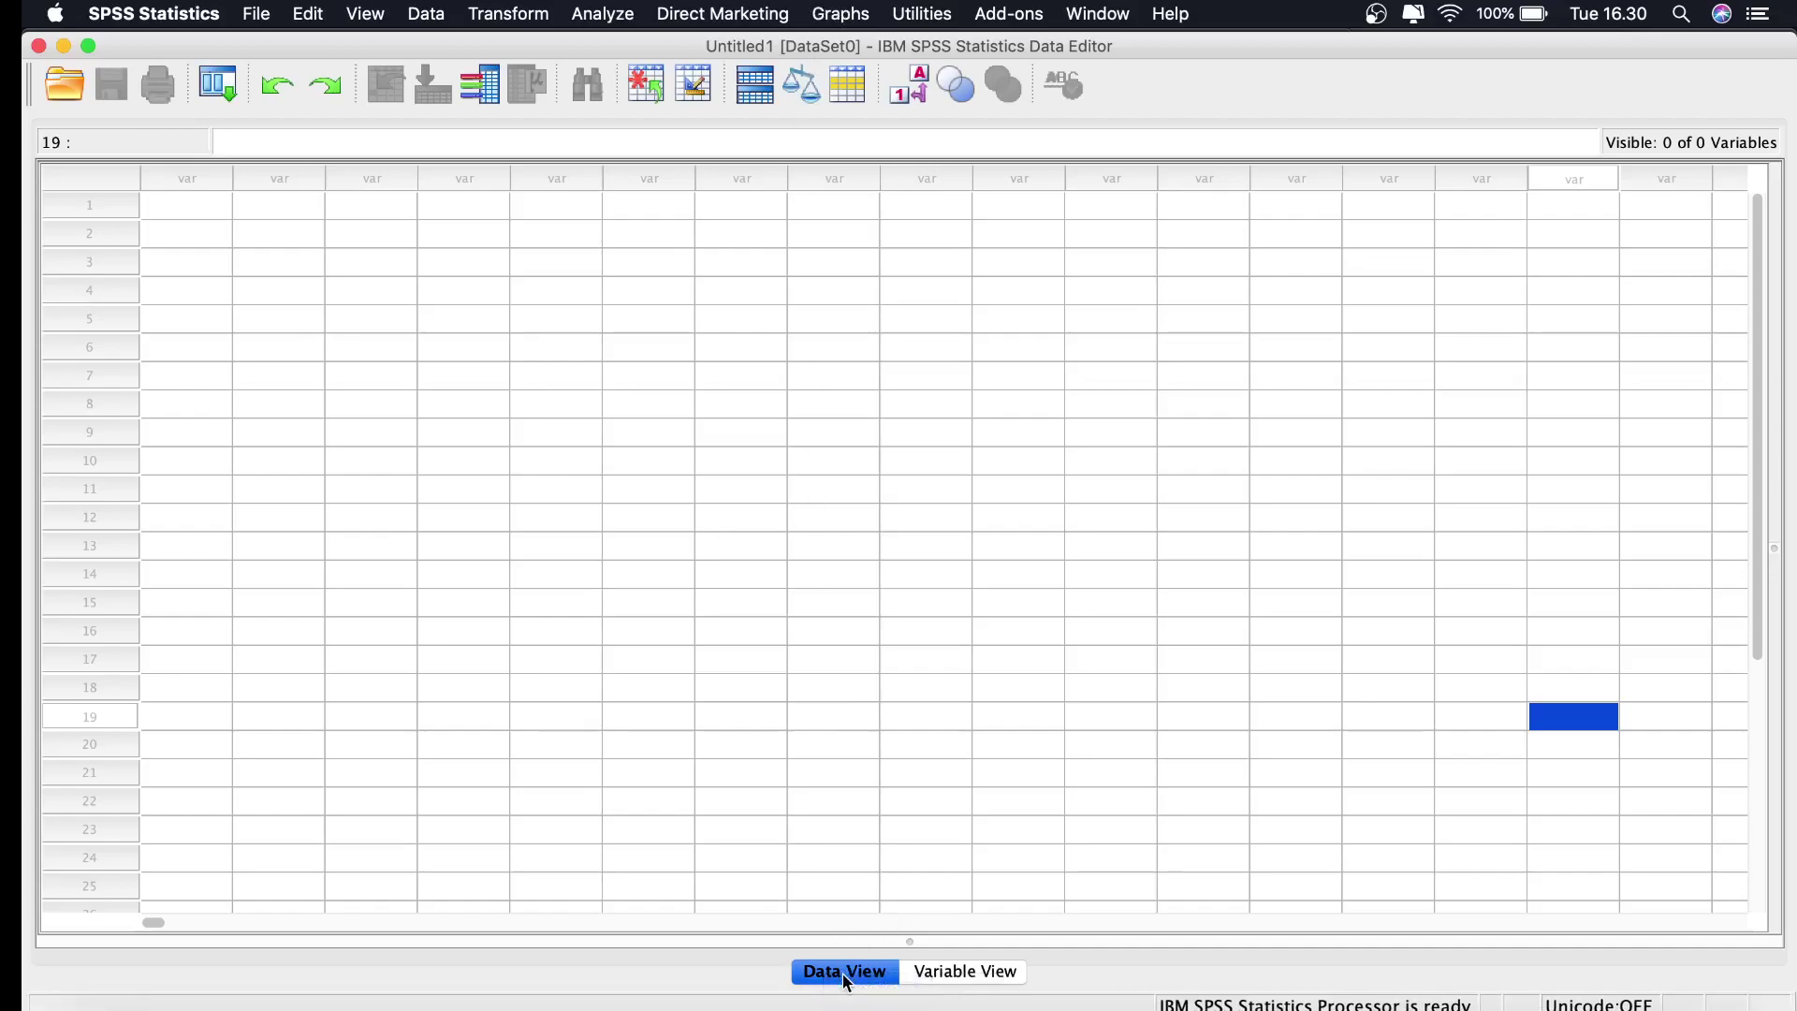
pyautogui.click(958, 974)
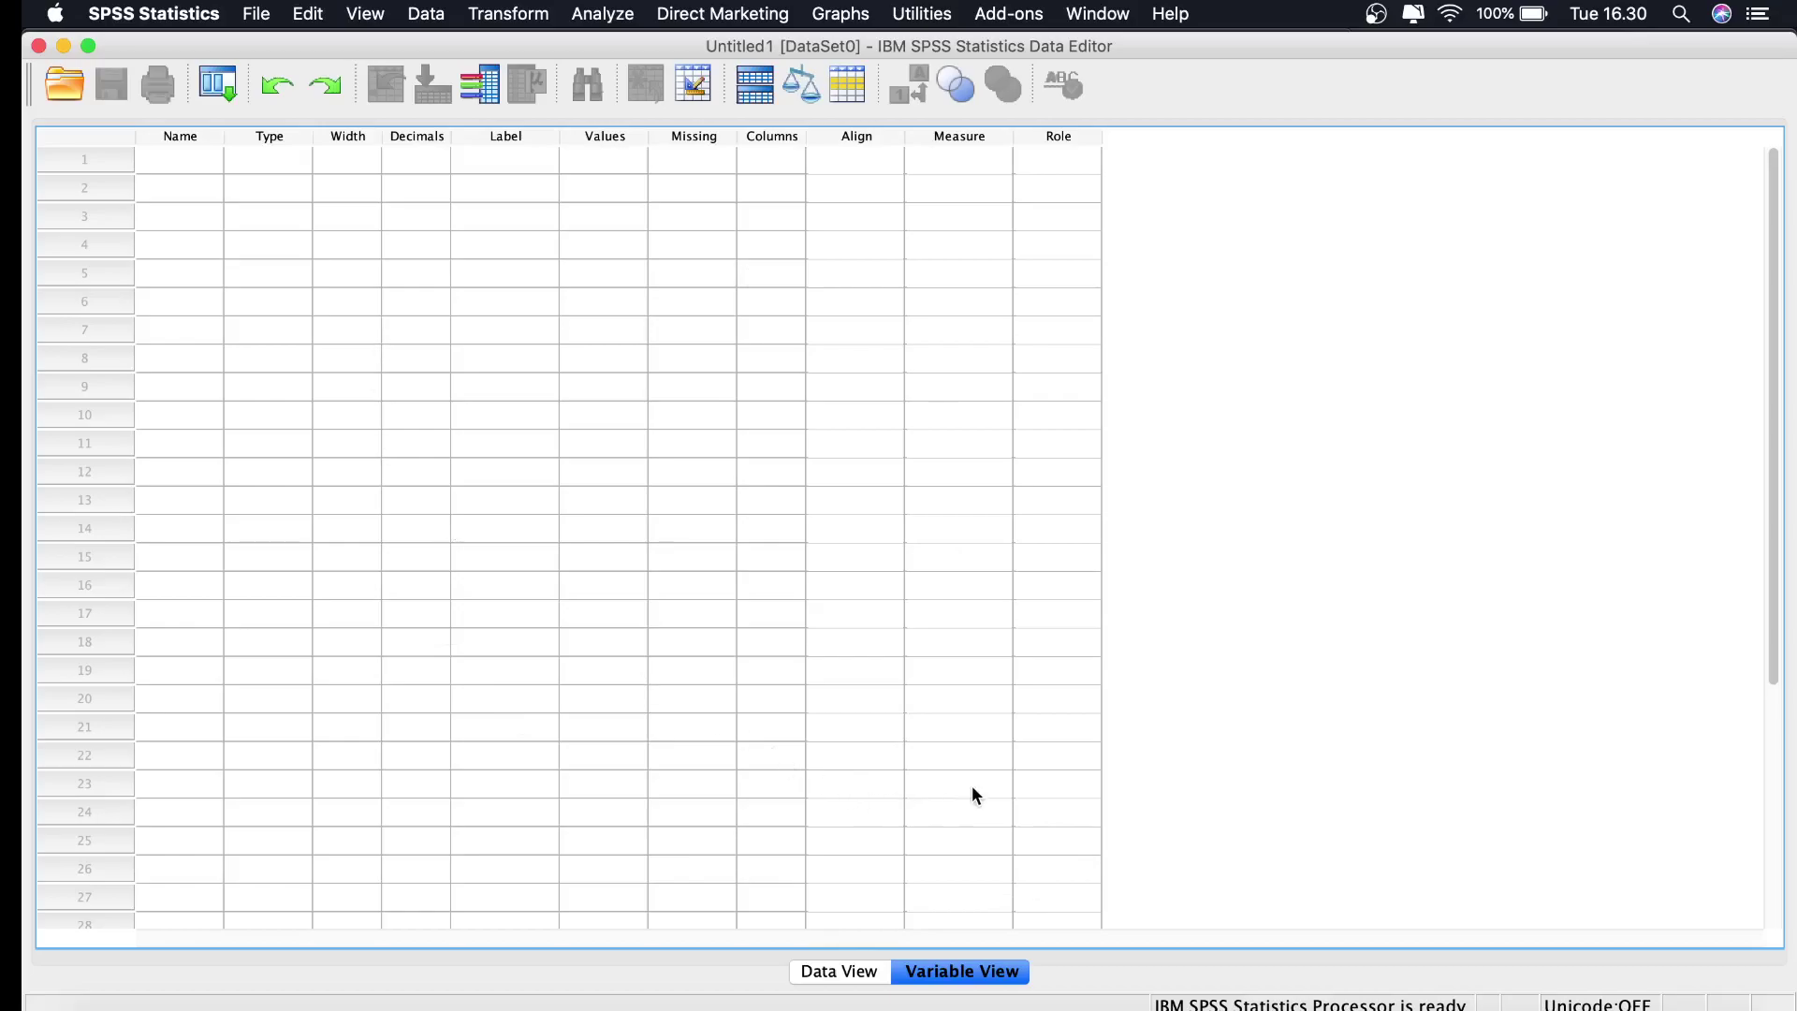
pyautogui.click(832, 974)
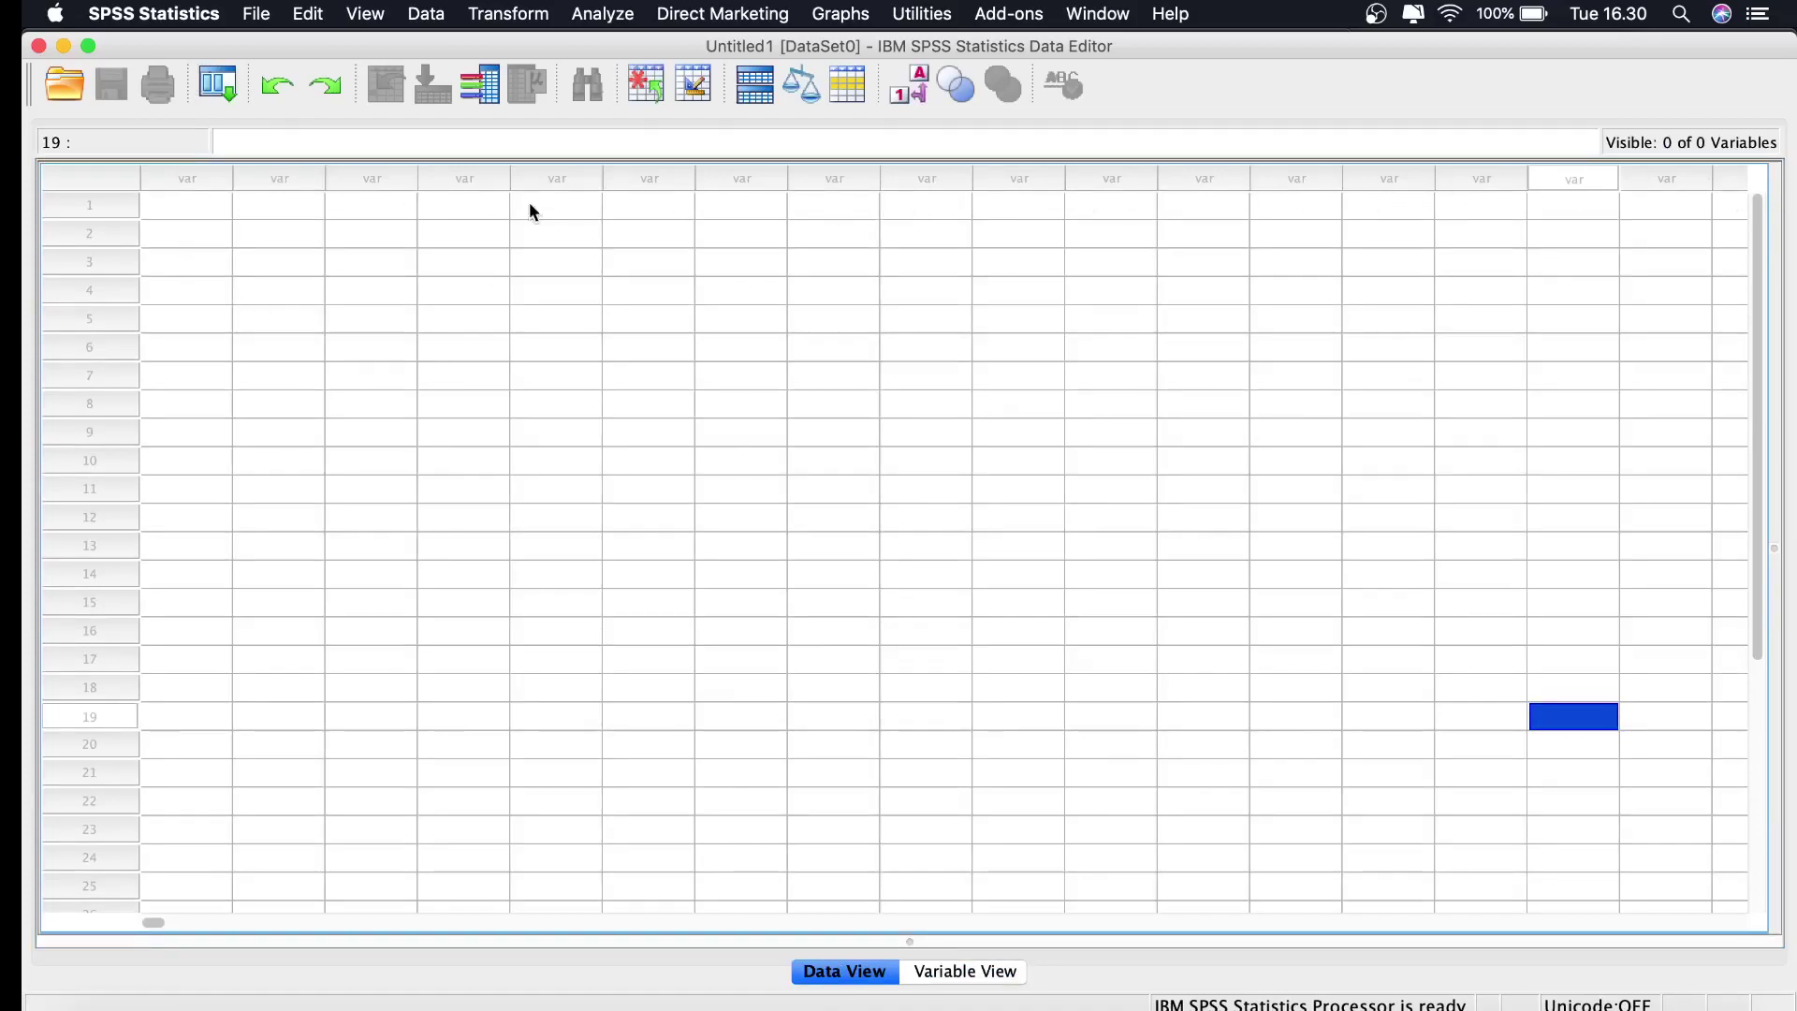
pyautogui.click(968, 970)
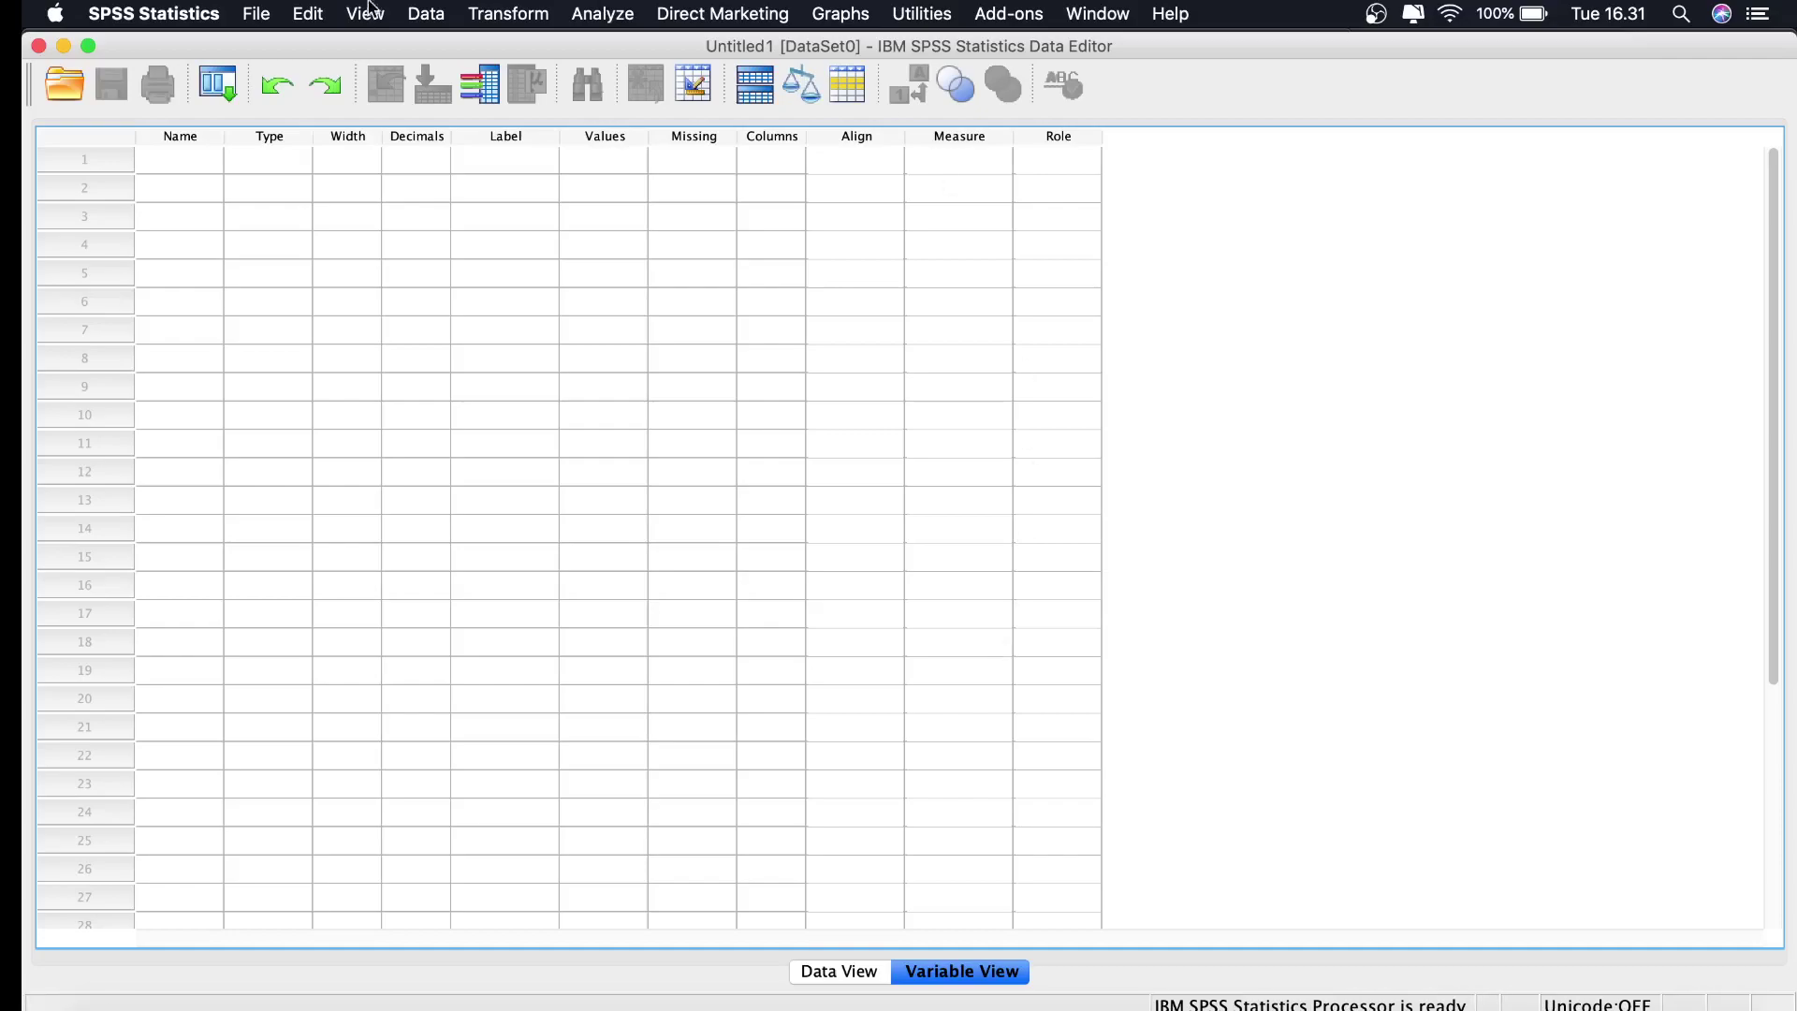
# Examine the commands available for files, editing, data transformation, statistical analysis, direct marketing, graphs, add-ons, windows and help.
pyautogui.click(257, 16)
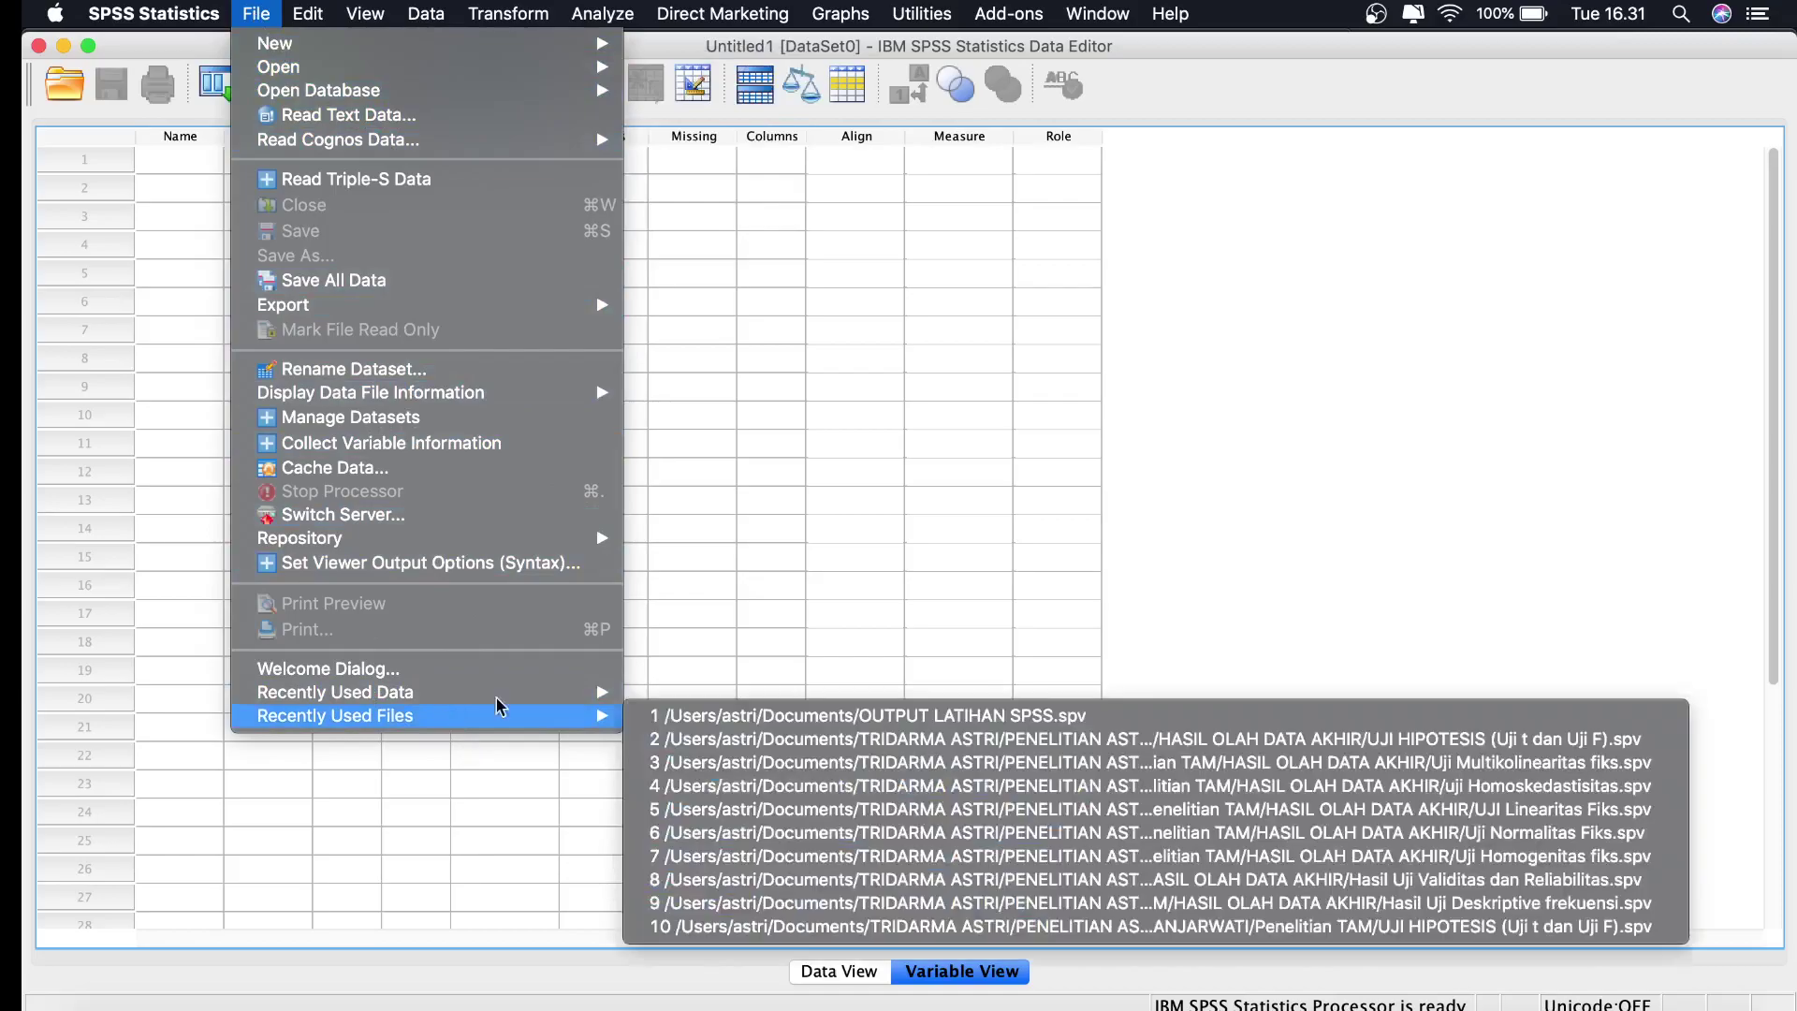
pyautogui.moveTo(194, 24)
pyautogui.moveTo(262, 24)
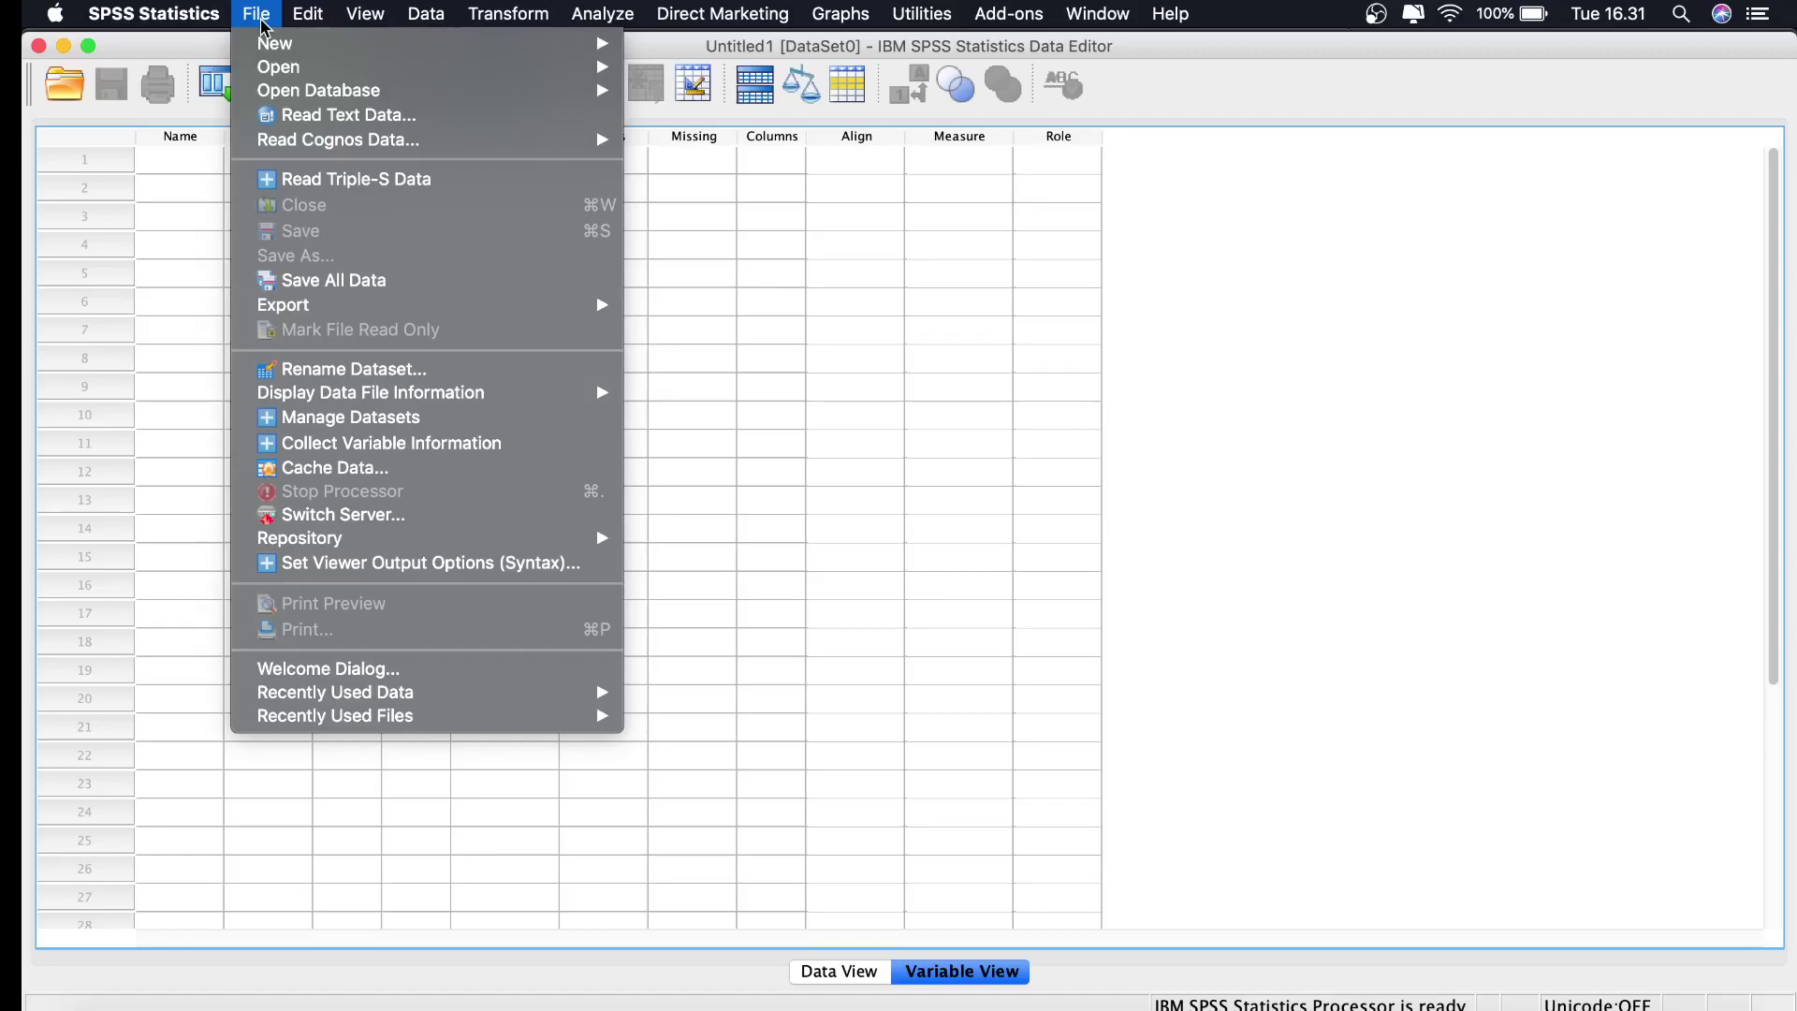
pyautogui.click(426, 13)
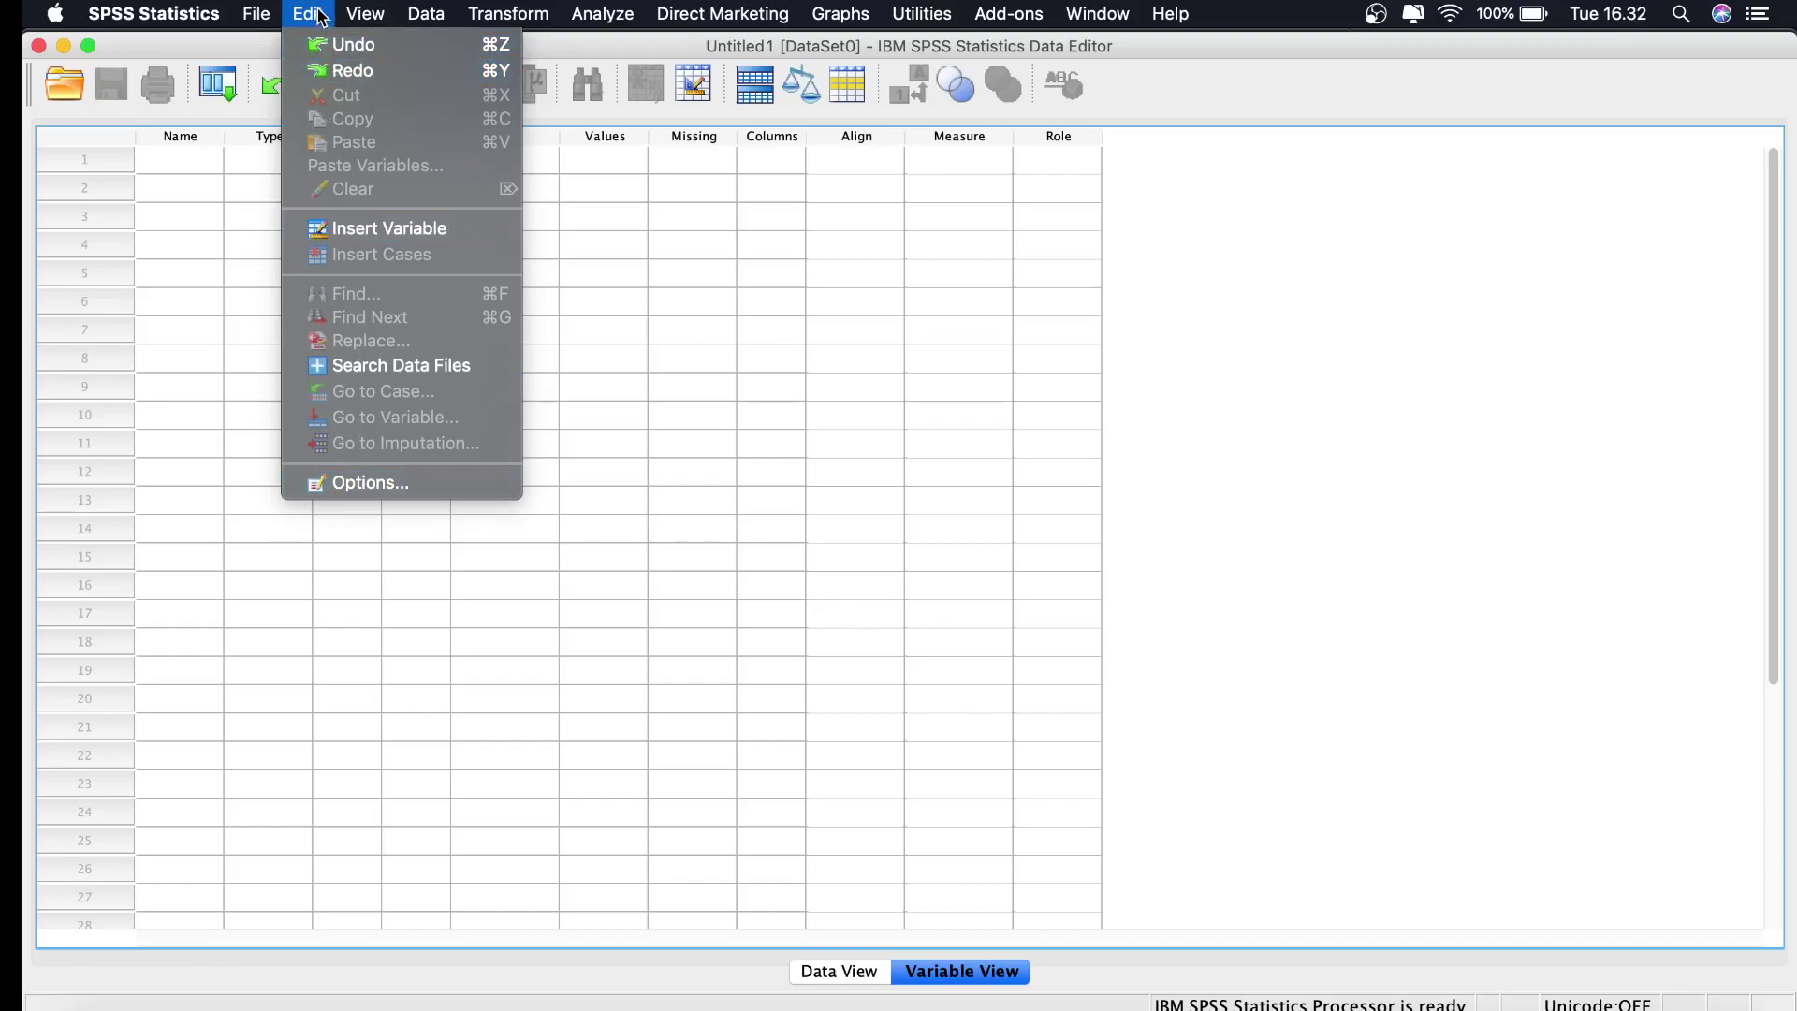
pyautogui.moveTo(356, 14)
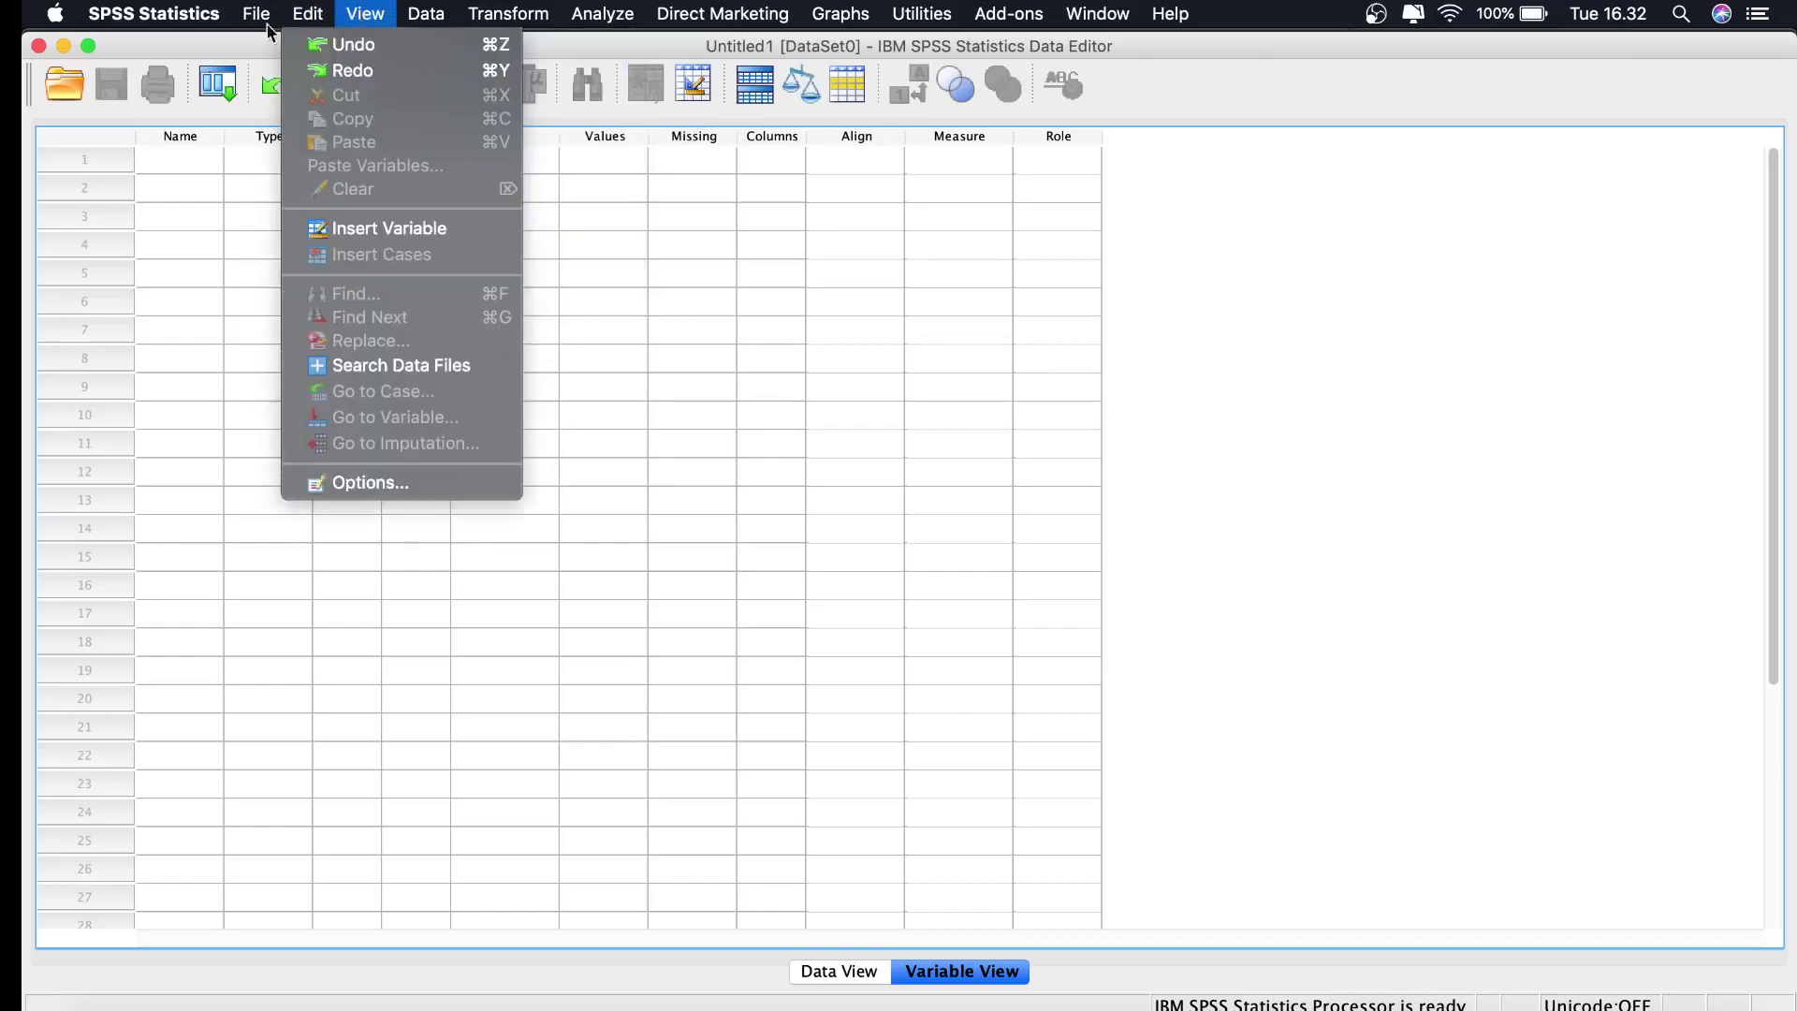
pyautogui.moveTo(474, 11)
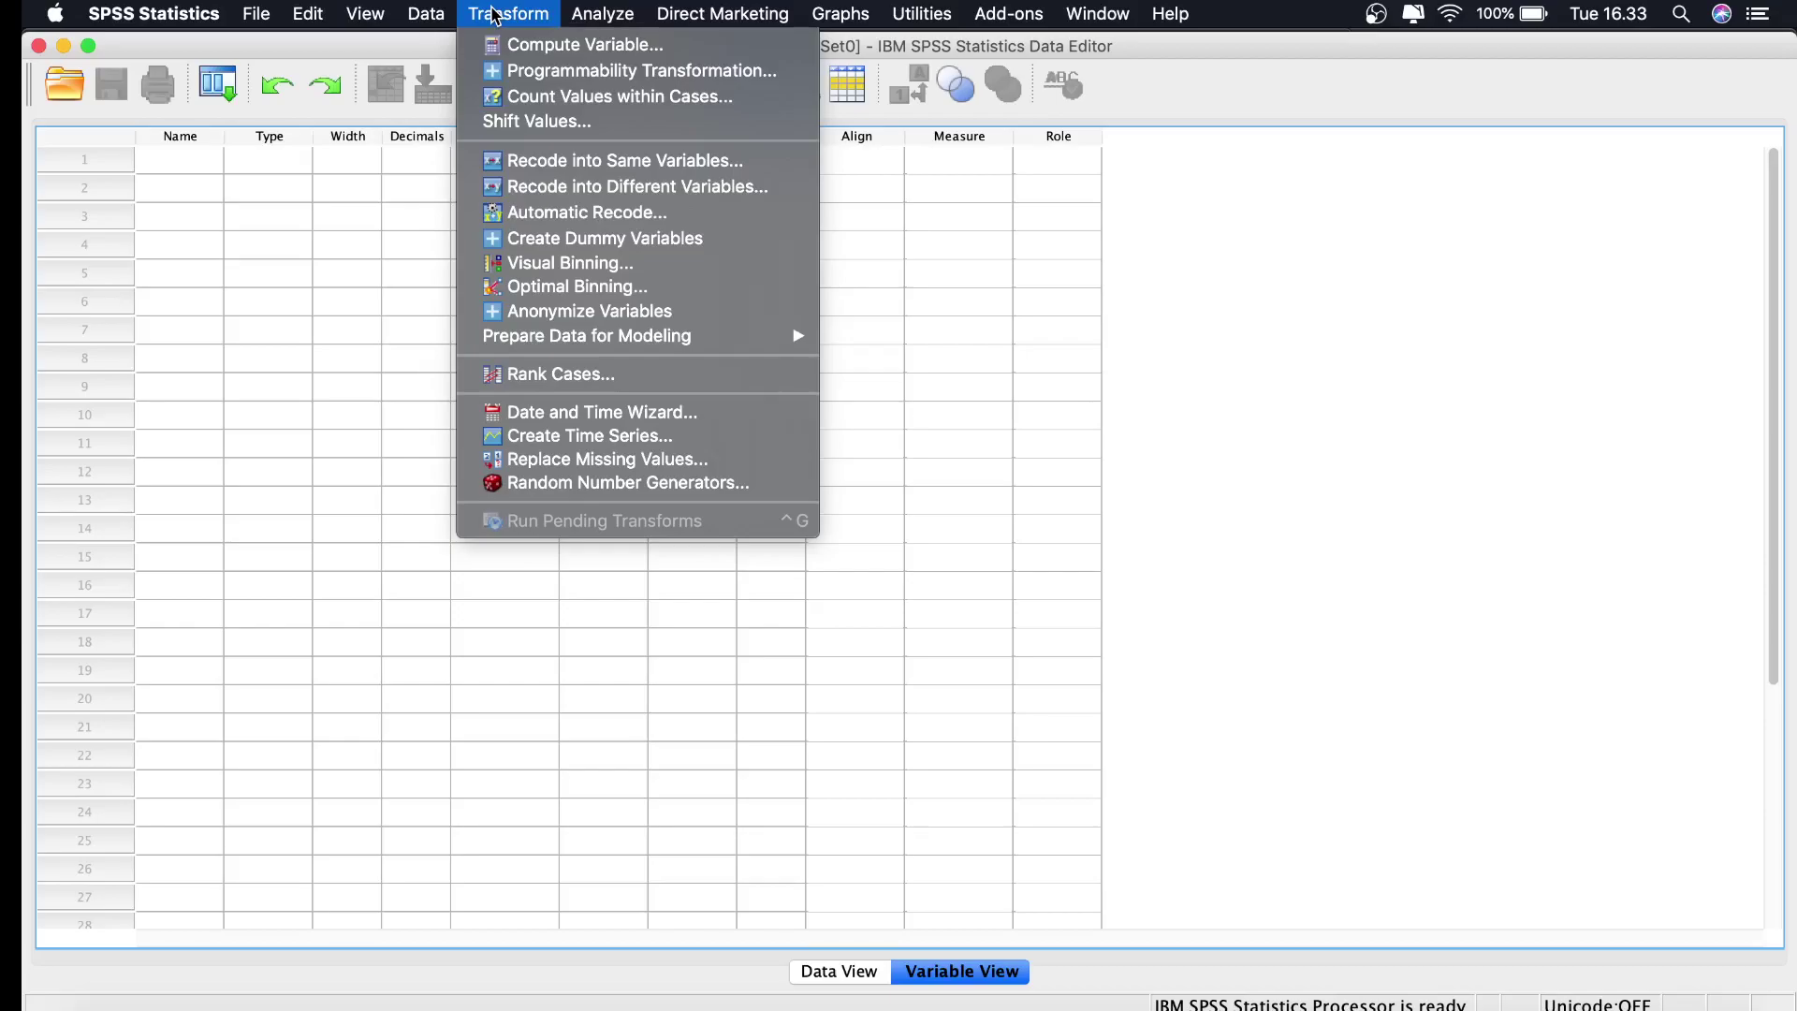
pyautogui.moveTo(599, 13)
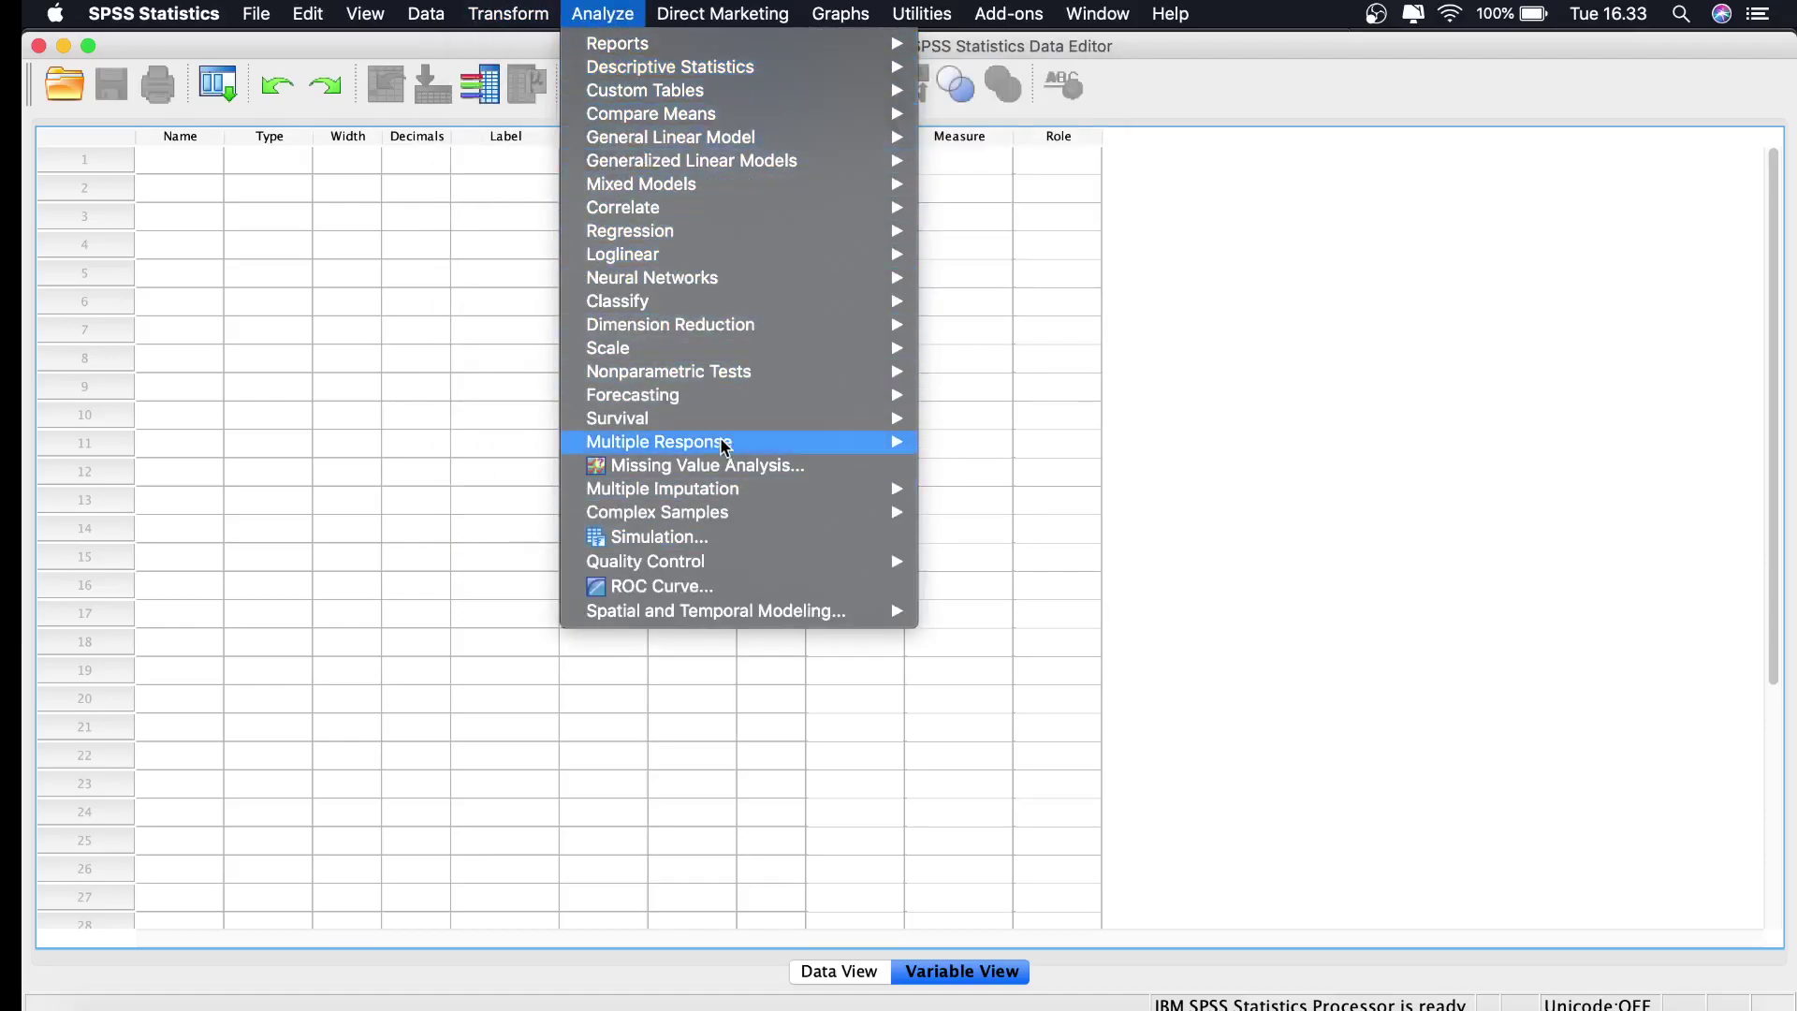
pyautogui.moveTo(663, 164)
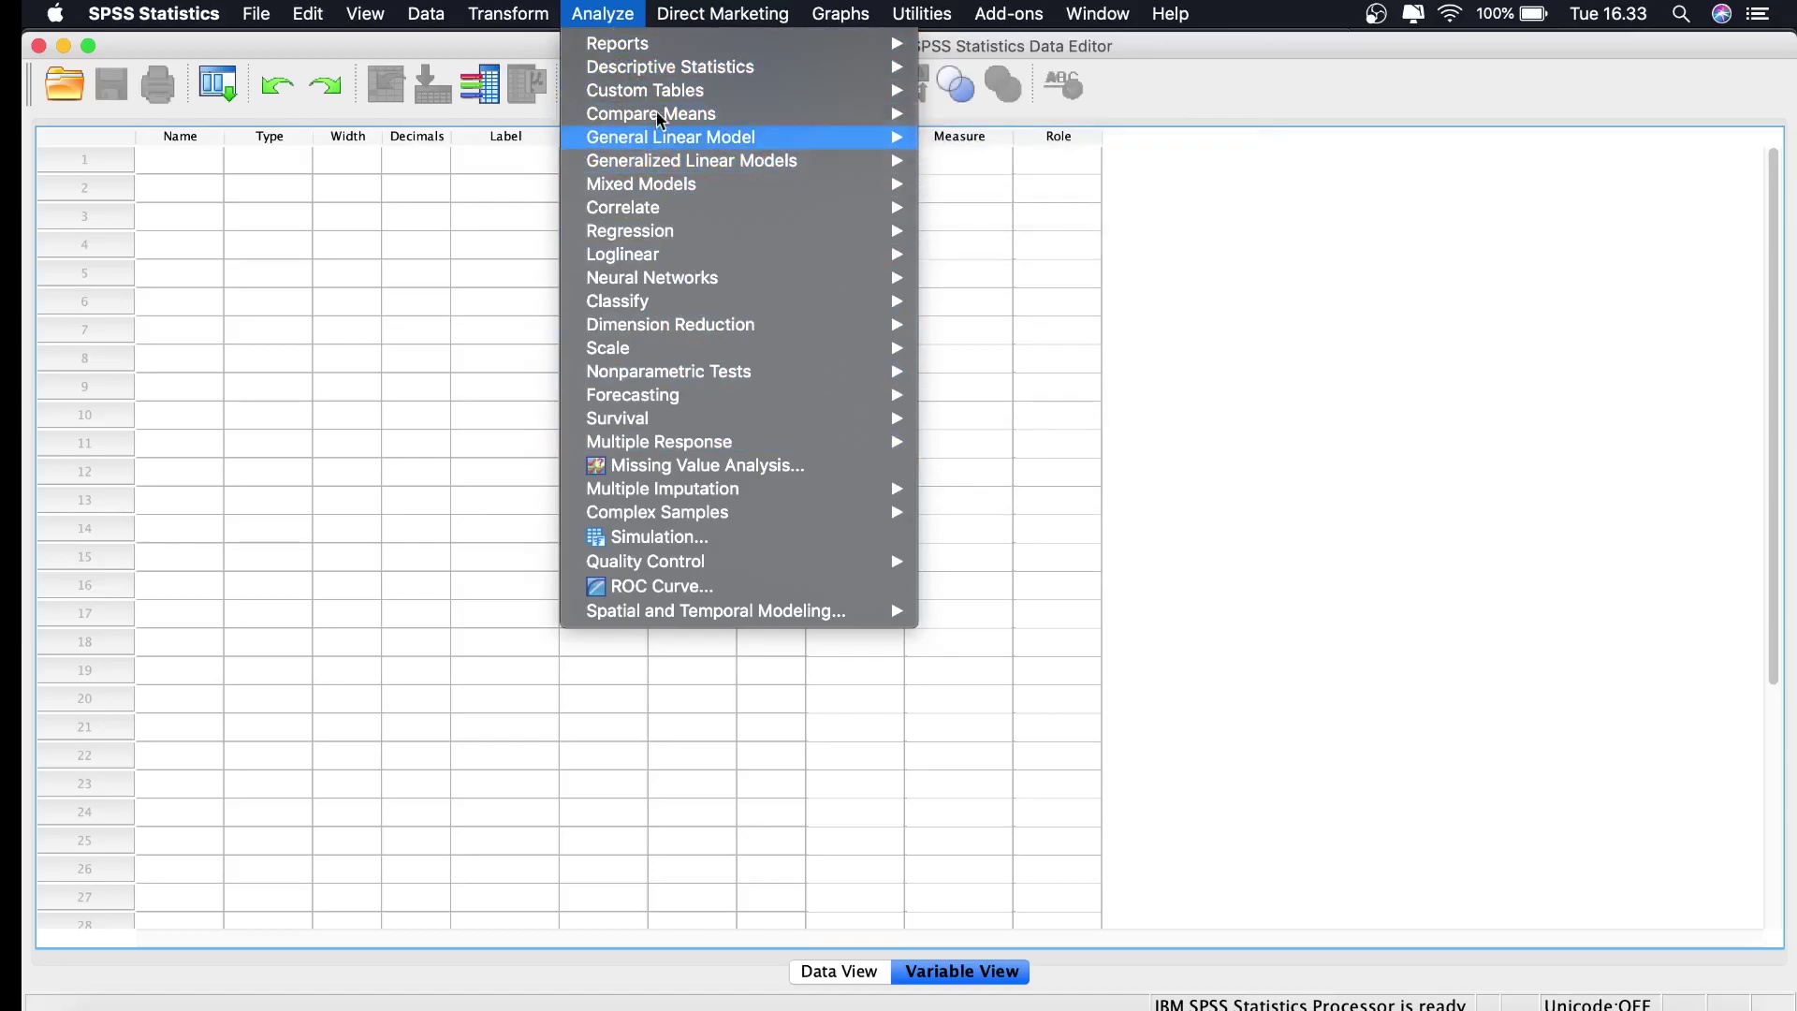
pyautogui.moveTo(640, 75)
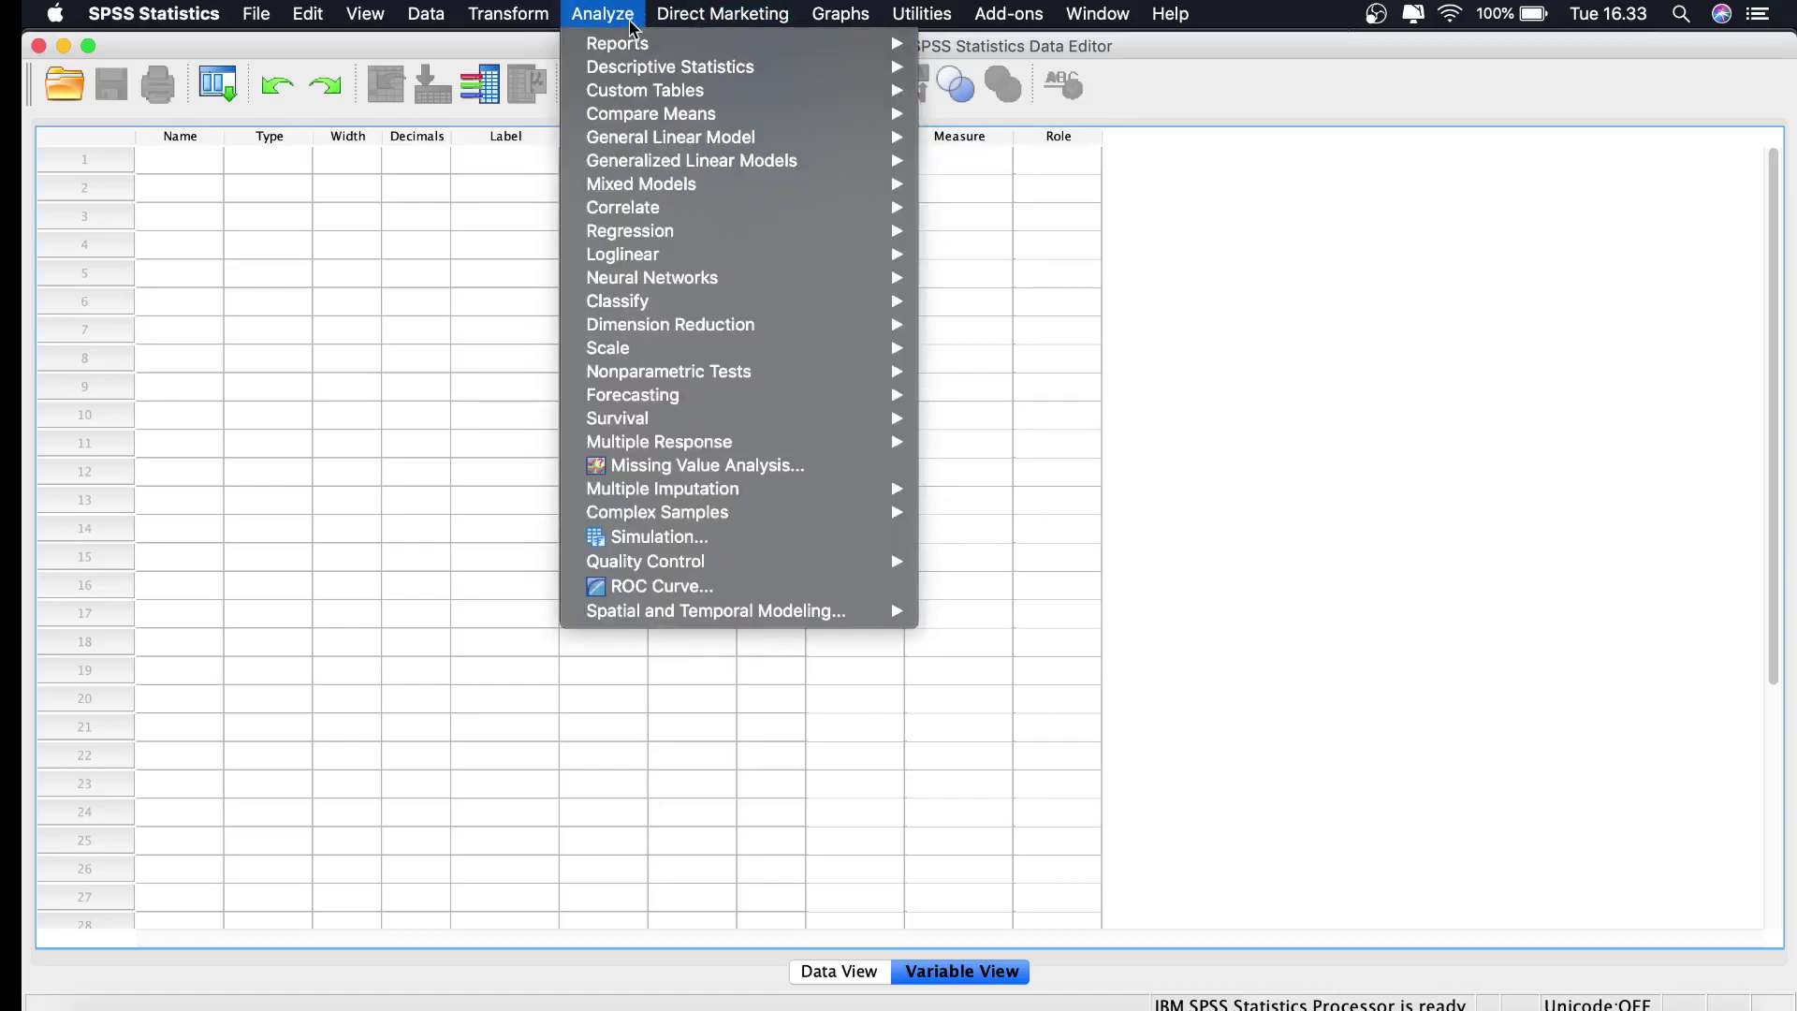
pyautogui.moveTo(689, 14)
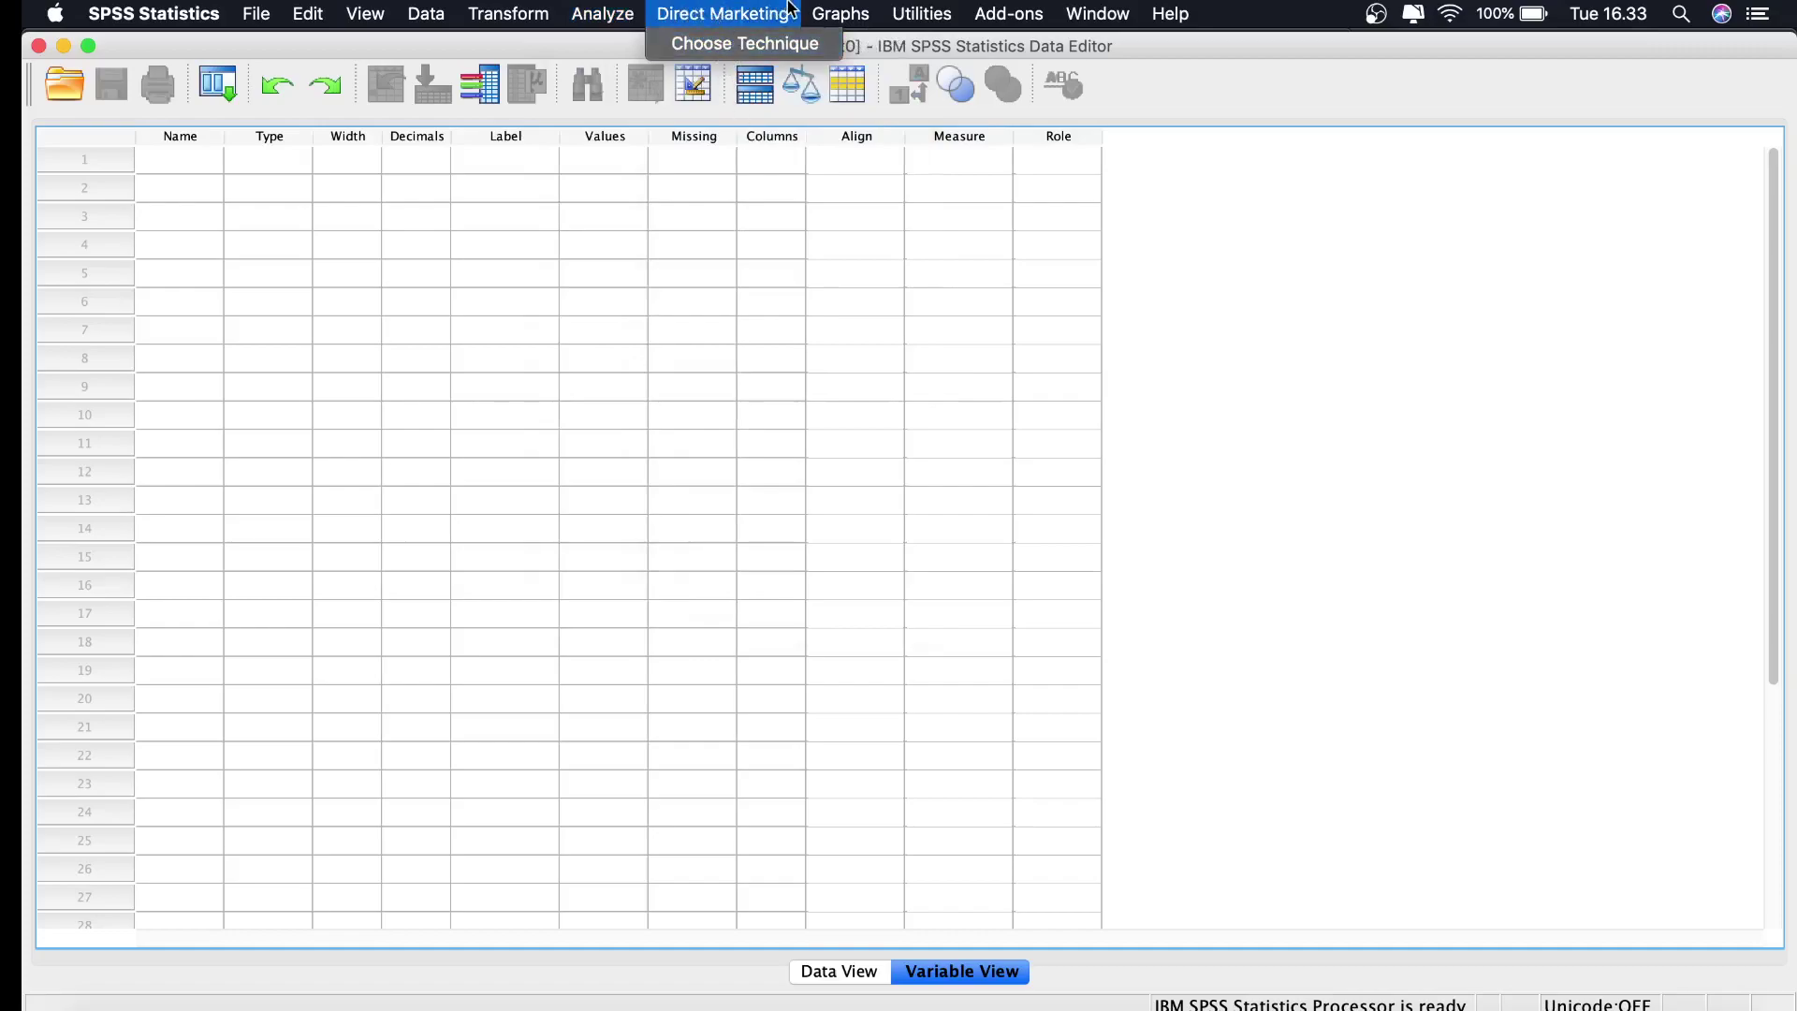
pyautogui.moveTo(843, 13)
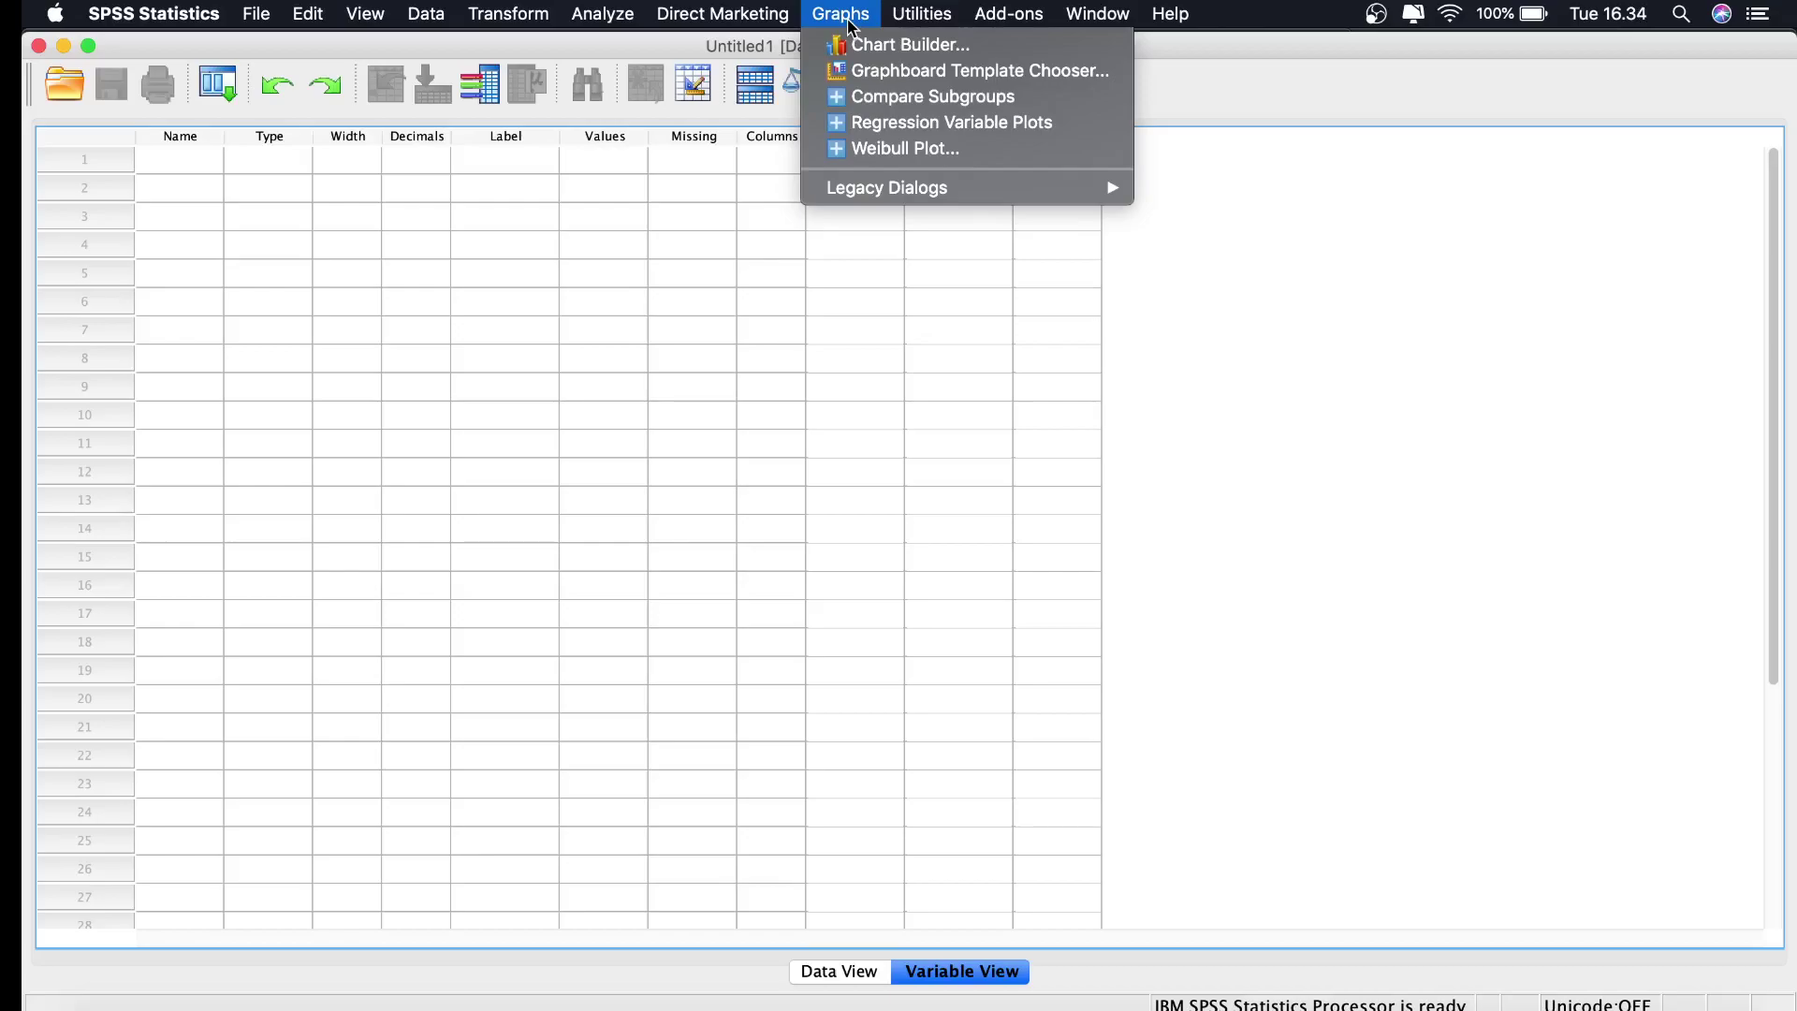
pyautogui.moveTo(937, 21)
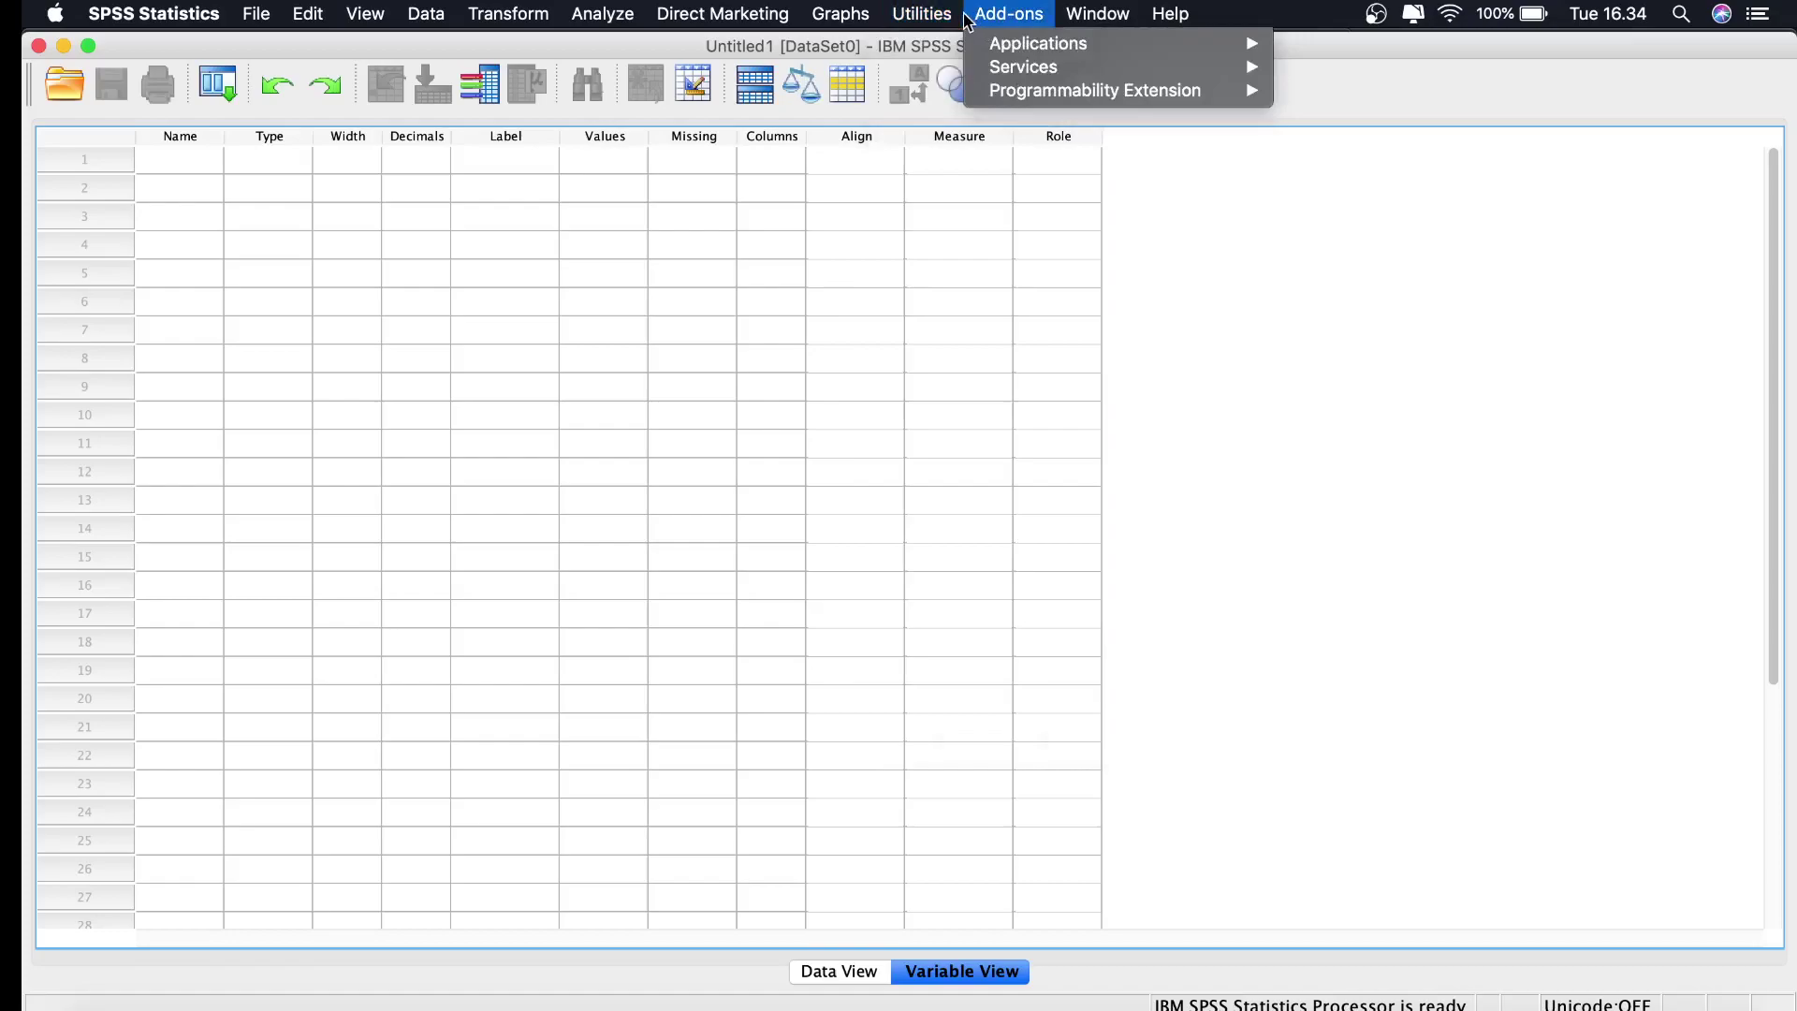
pyautogui.moveTo(1105, 20)
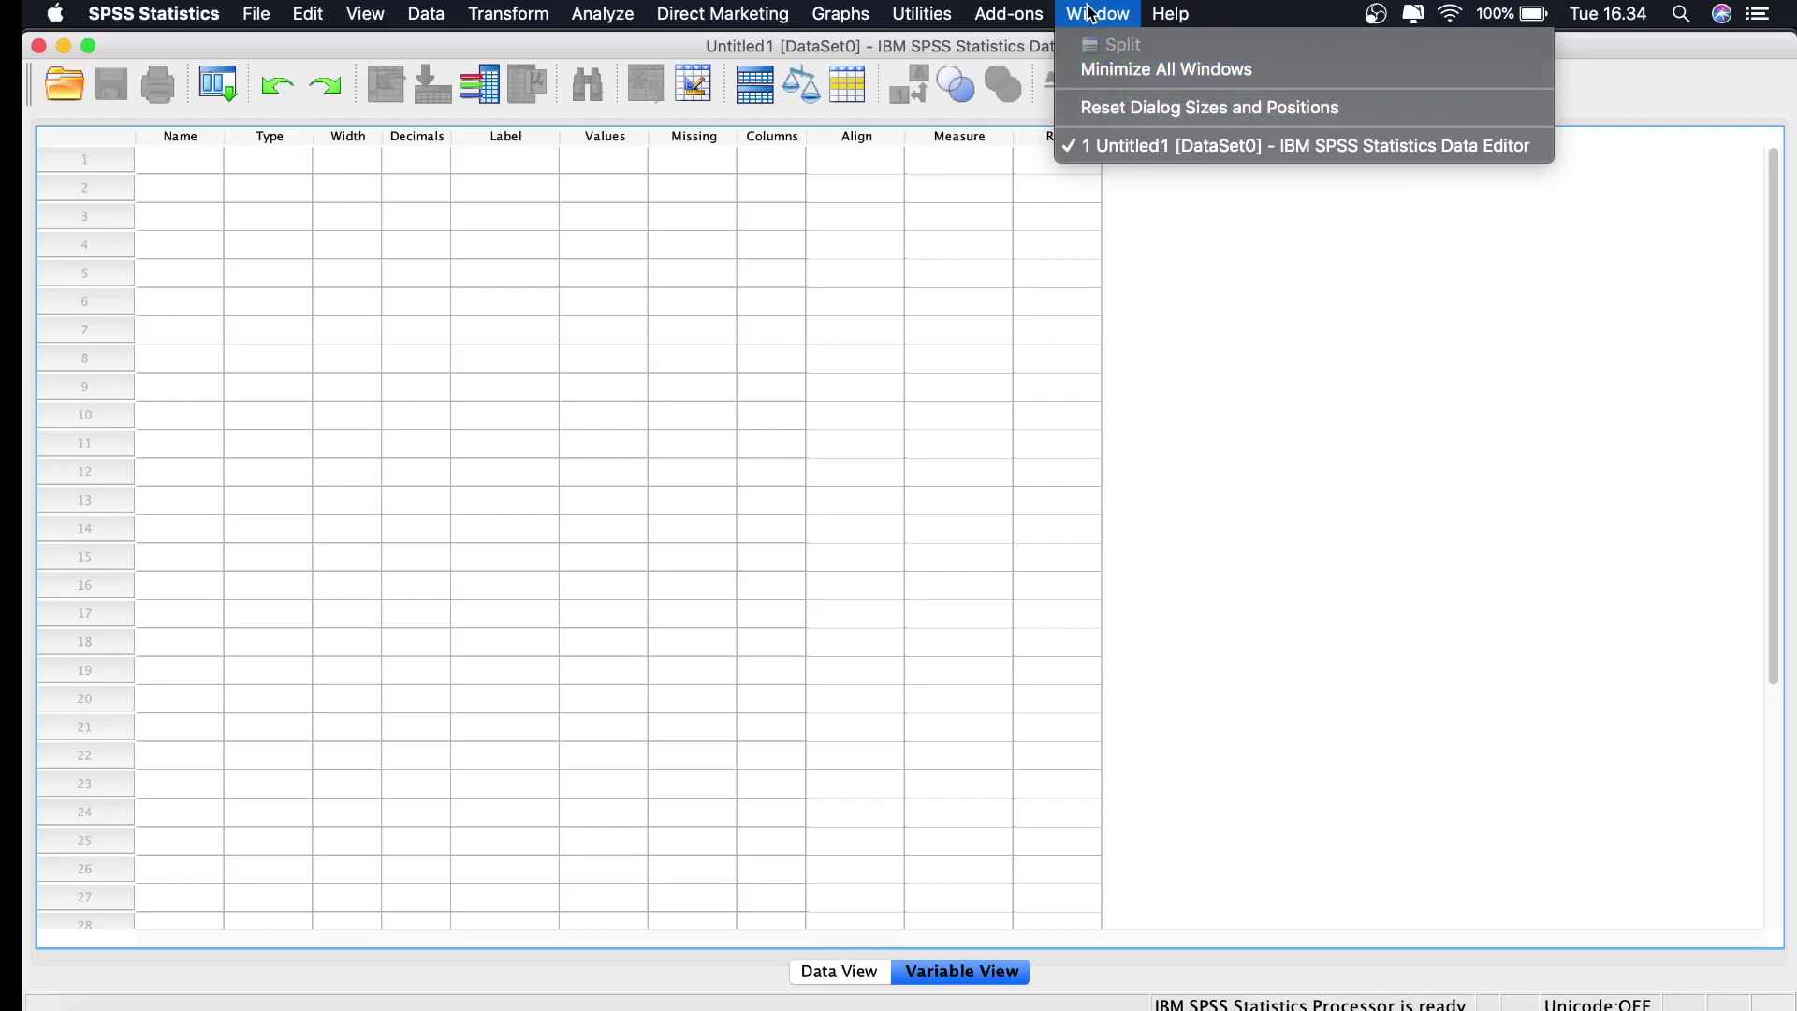
pyautogui.moveTo(1175, 15)
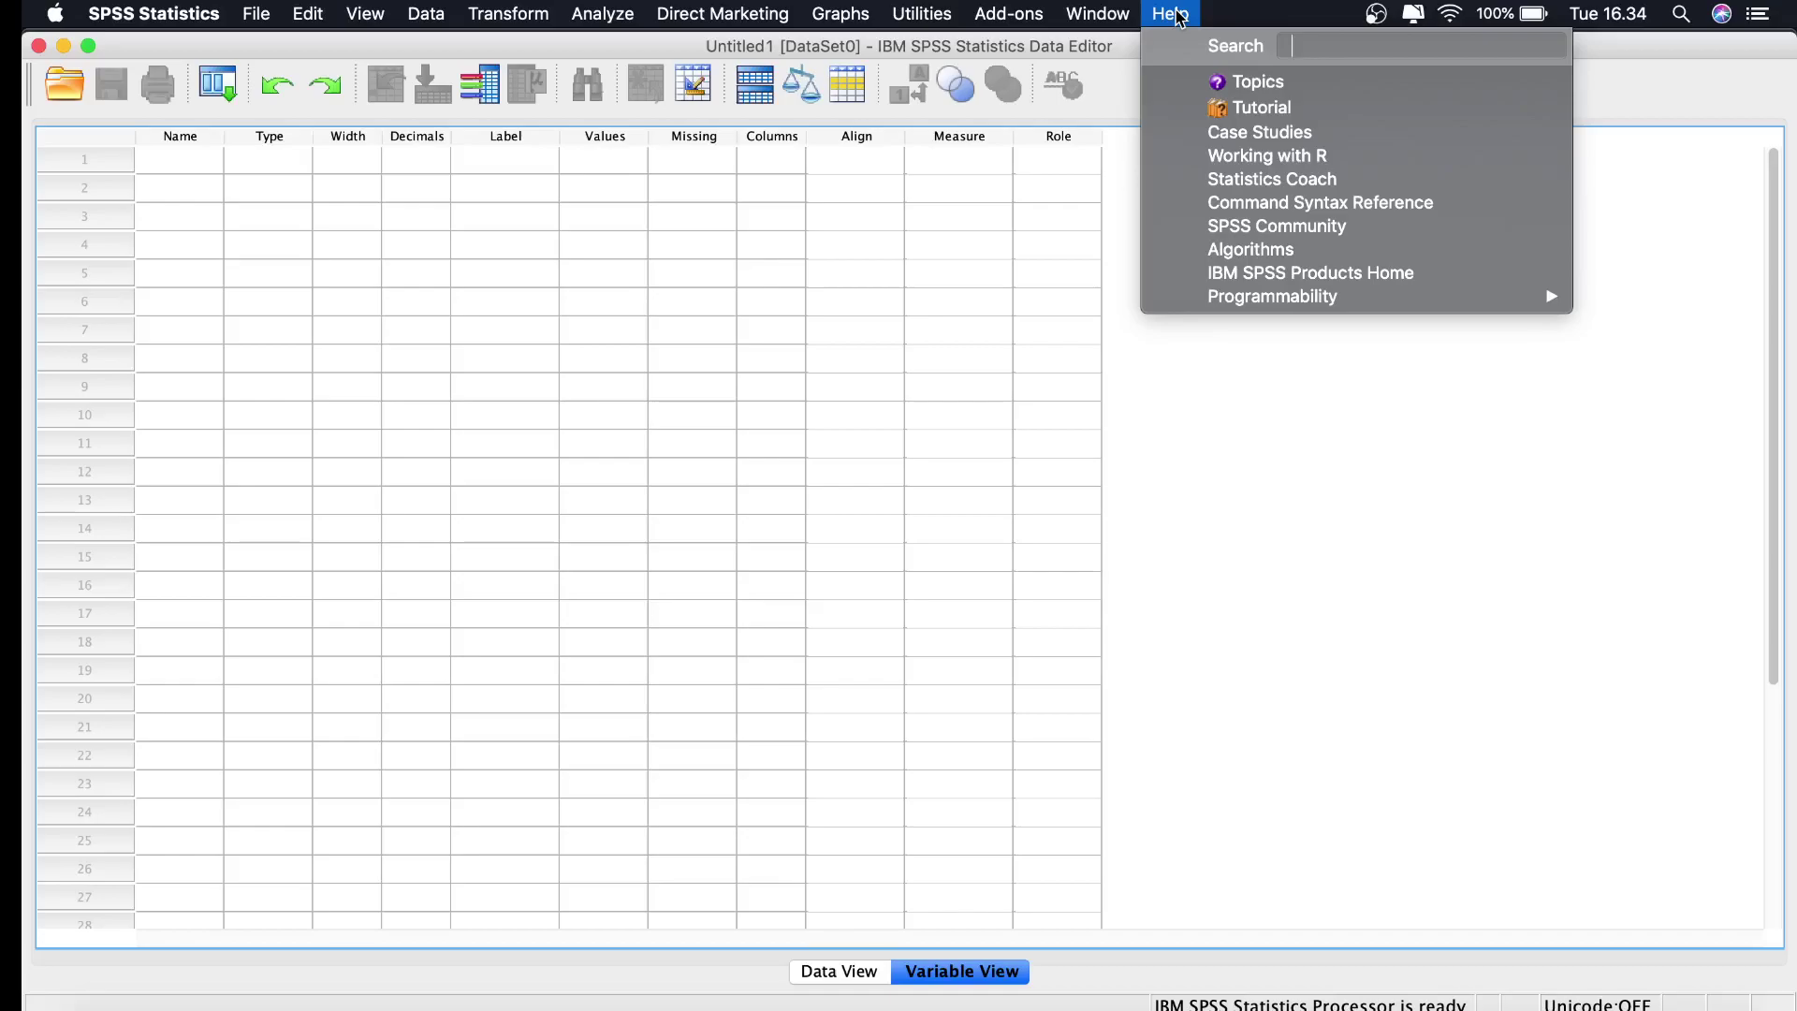
pyautogui.moveTo(739, 14)
# Review the variable attribute columns in Variable View and contrast them with the data entry grid in Data View.
pyautogui.click(181, 139)
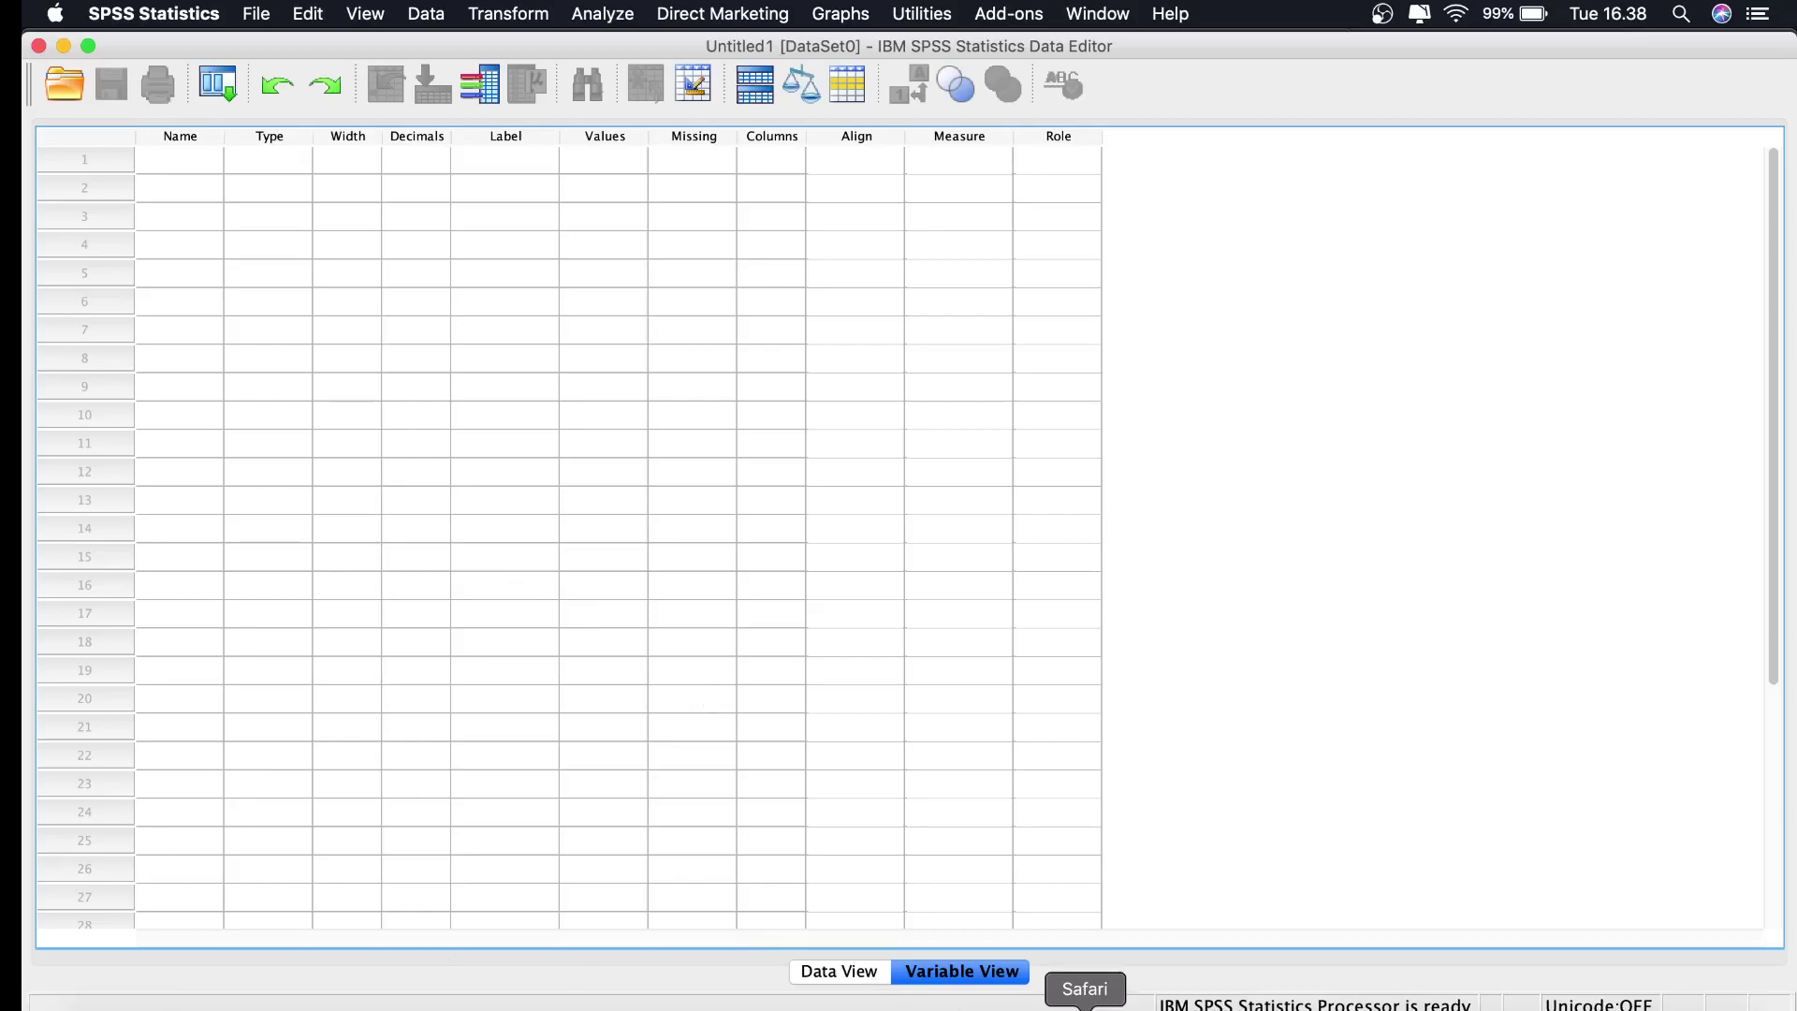
pyautogui.click(826, 973)
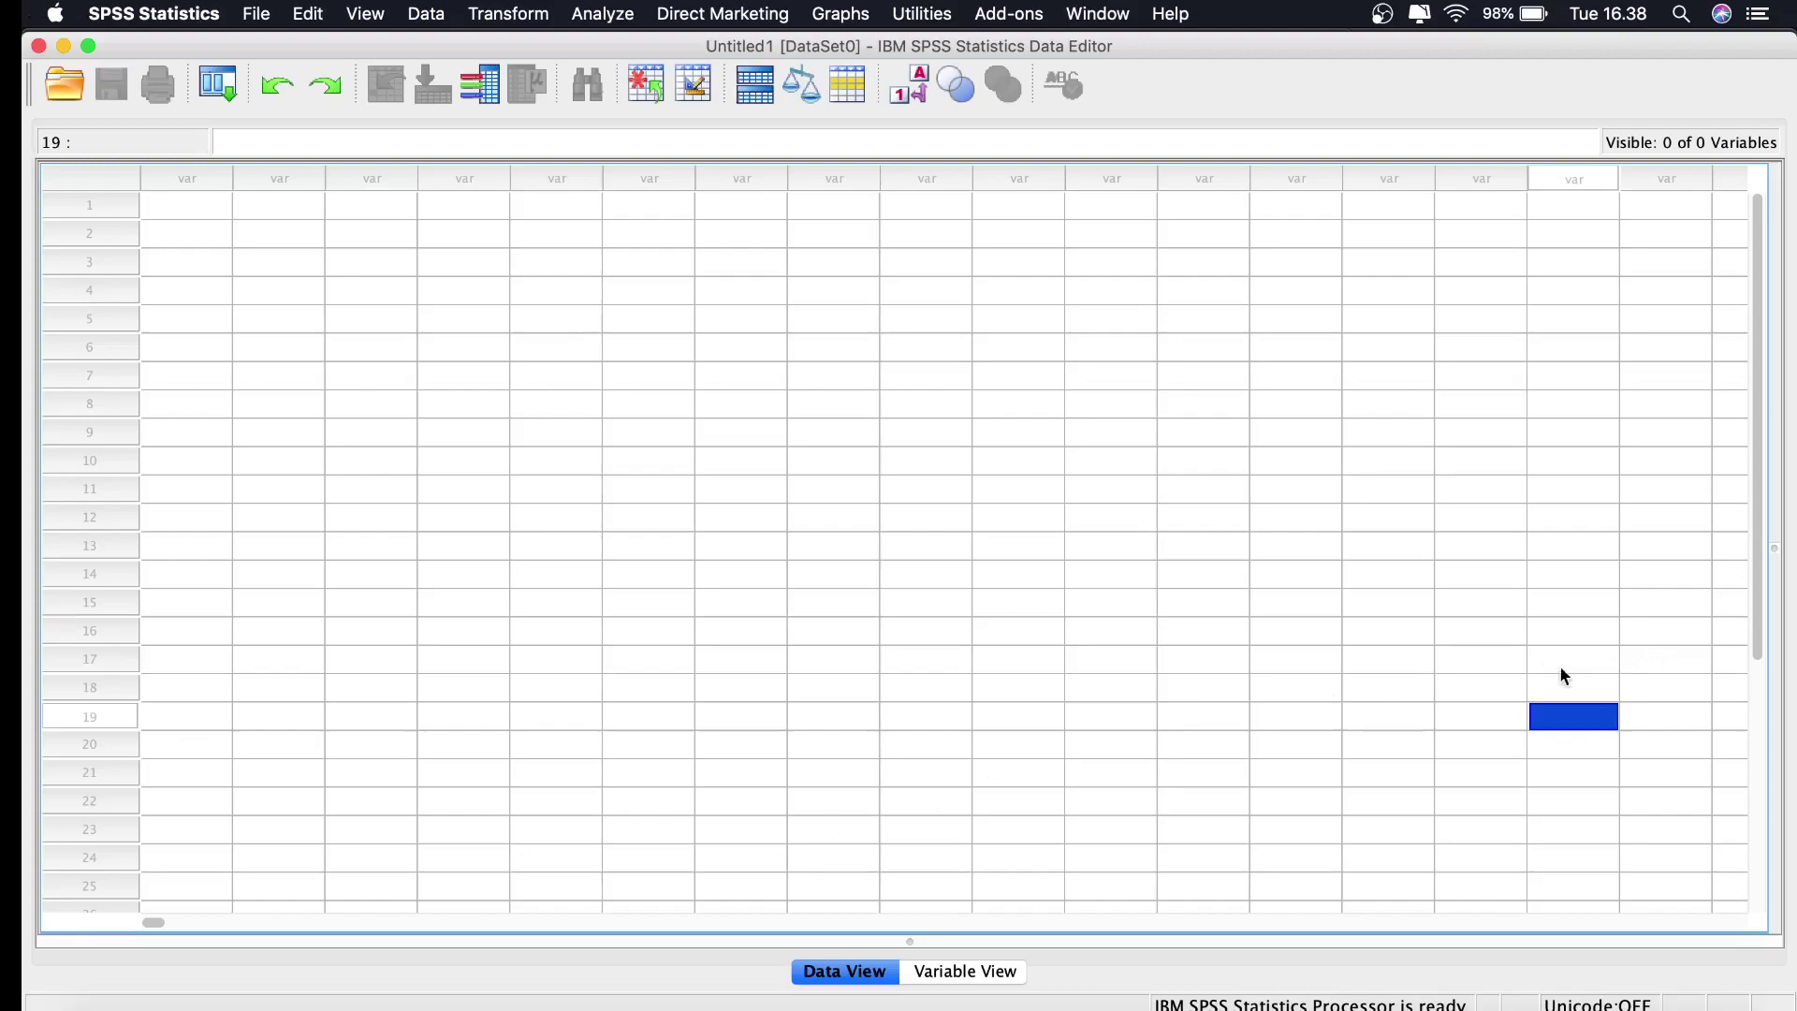
pyautogui.click(1504, 688)
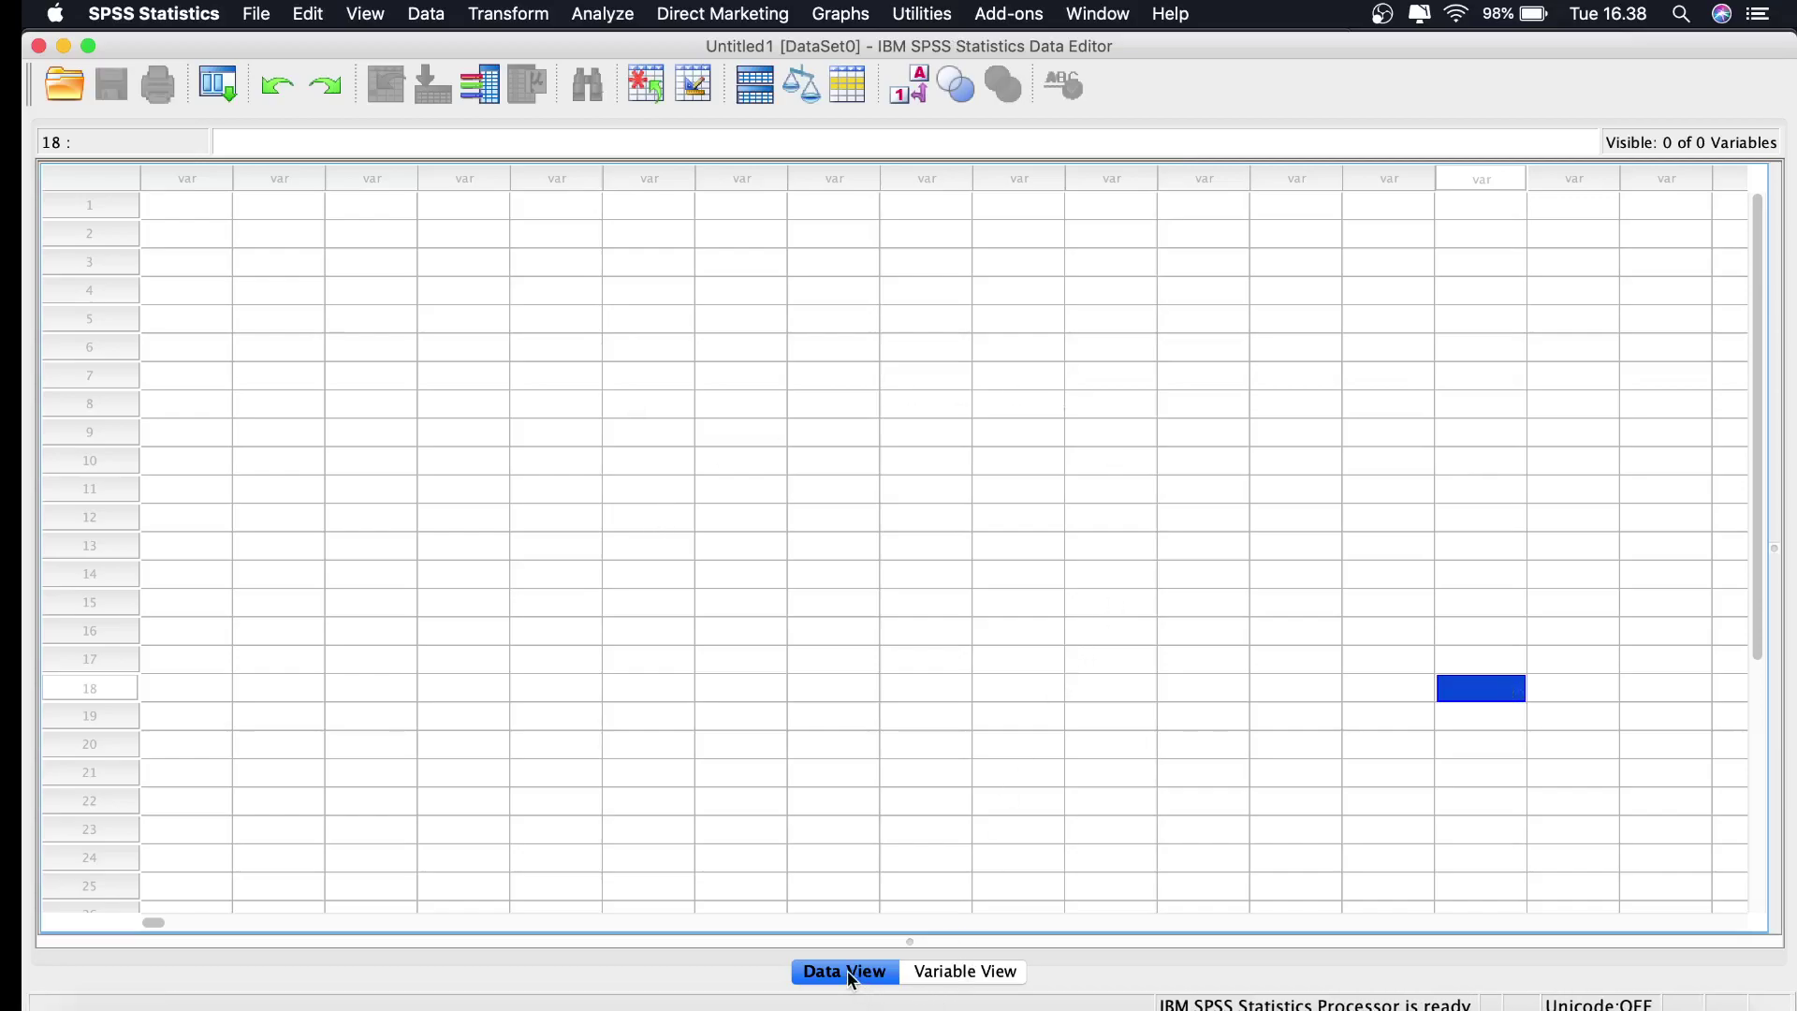
pyautogui.click(967, 971)
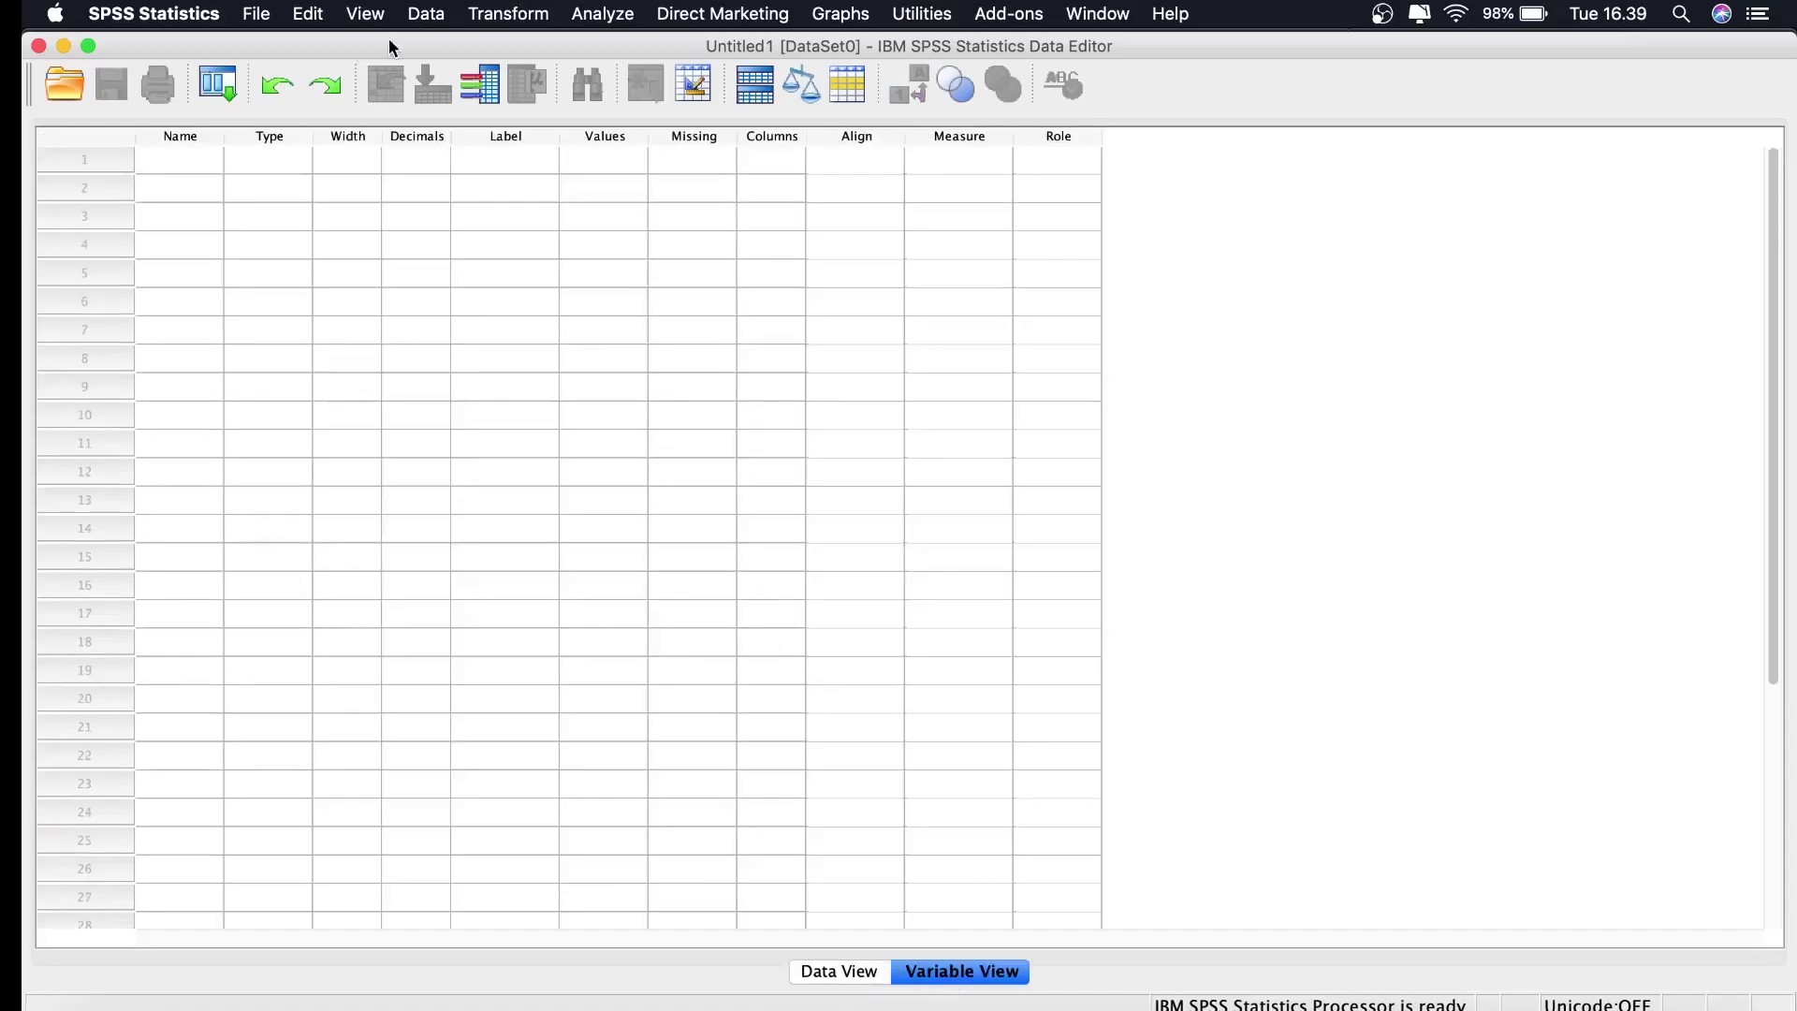
pyautogui.click(836, 973)
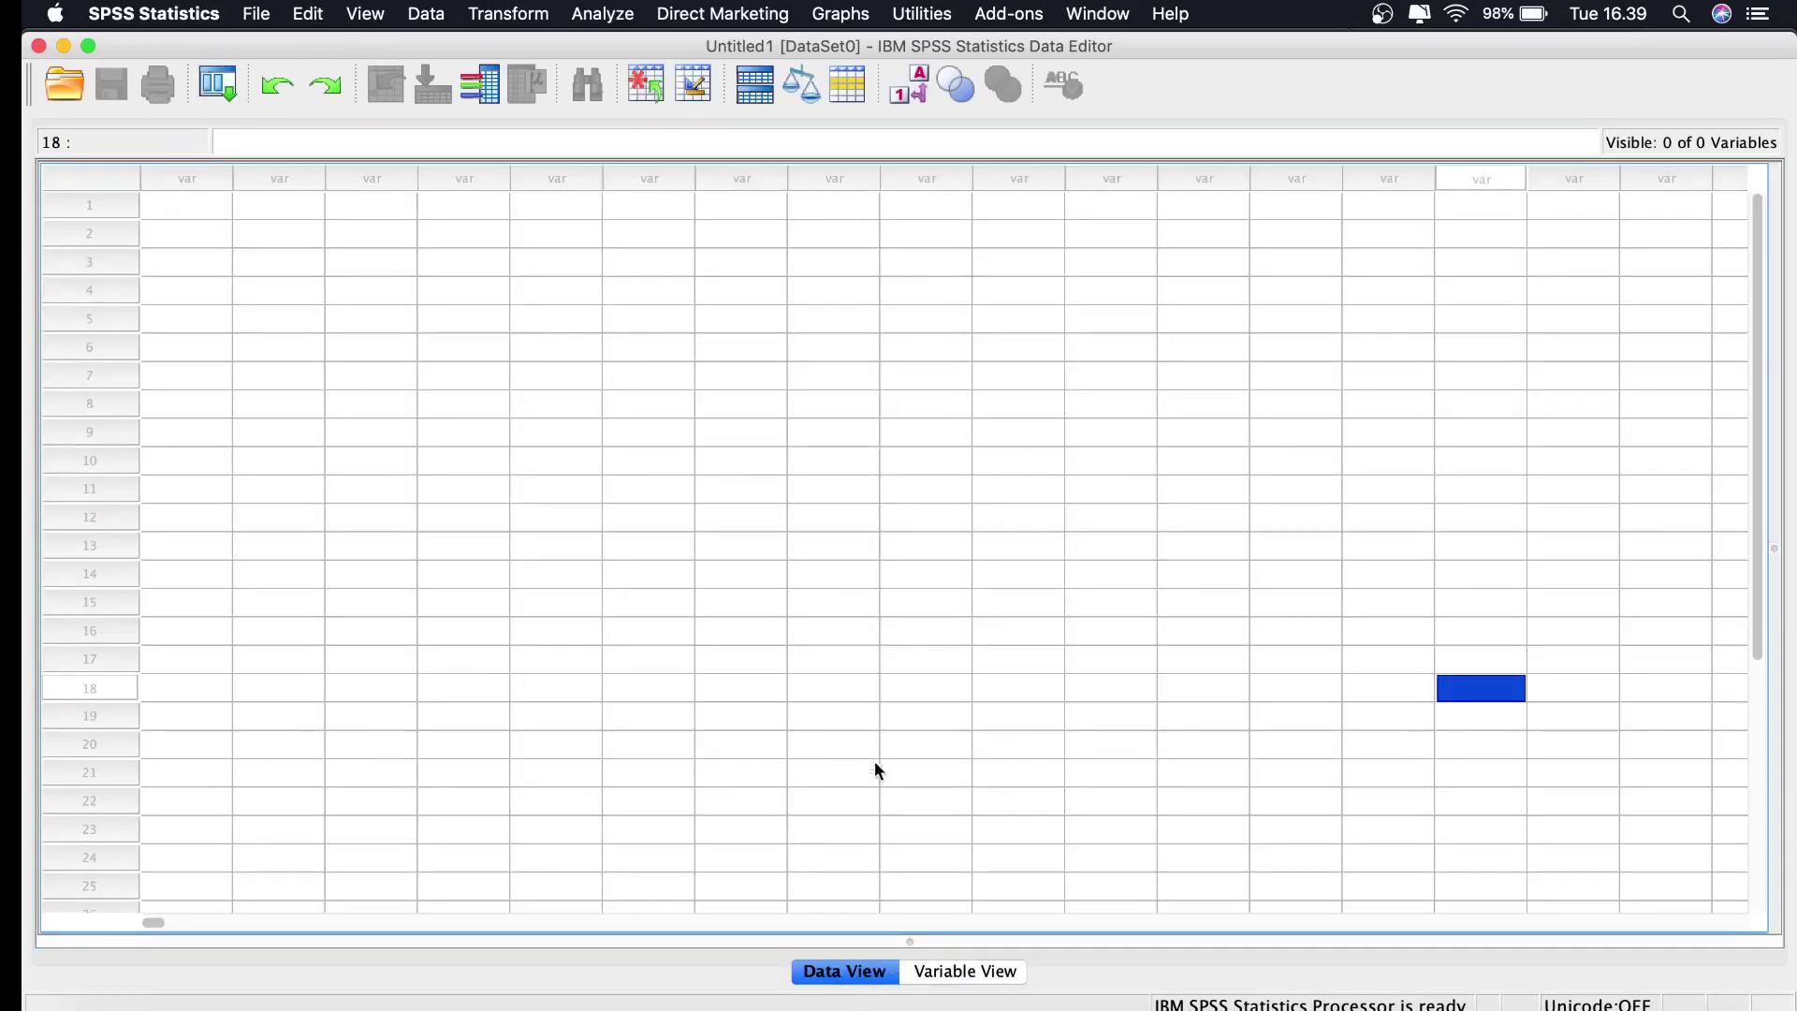
pyautogui.click(964, 974)
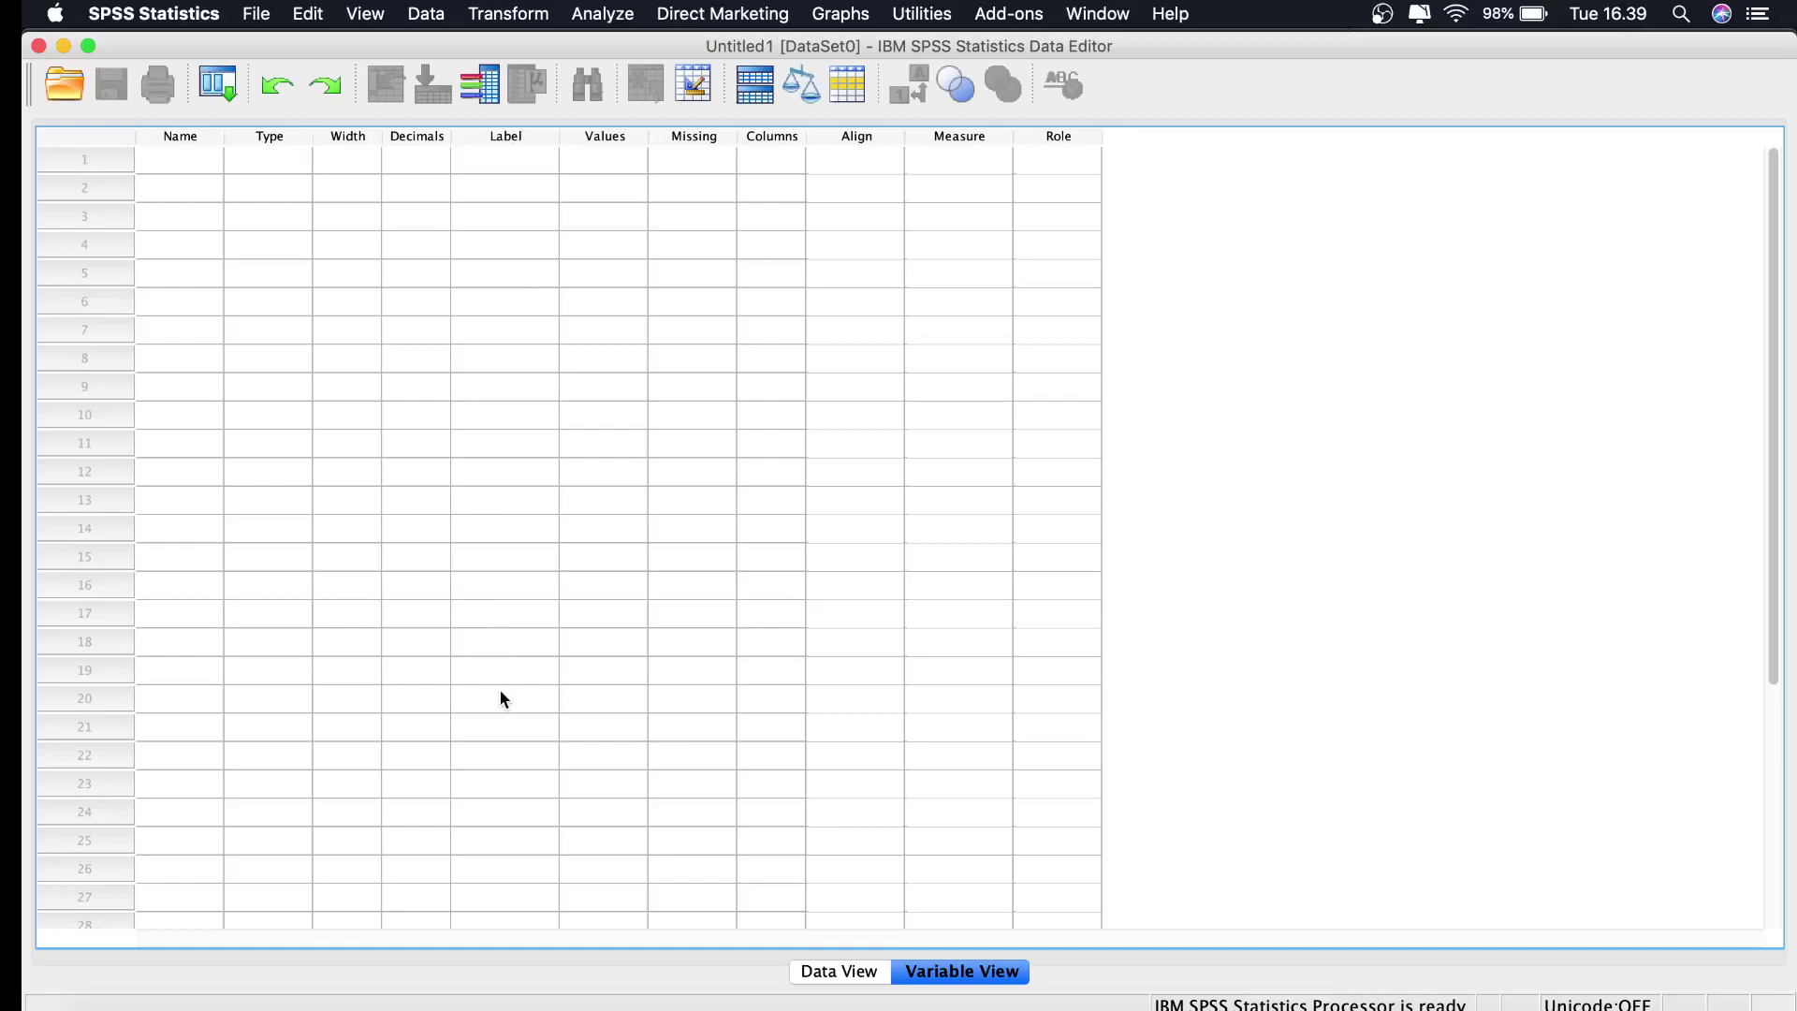
# Switch to Excel and review the respondents' answers across all question columns of the Worksheet sheet in Uji Validitas Instrumen.xls.
pyautogui.click(1322, 1006)
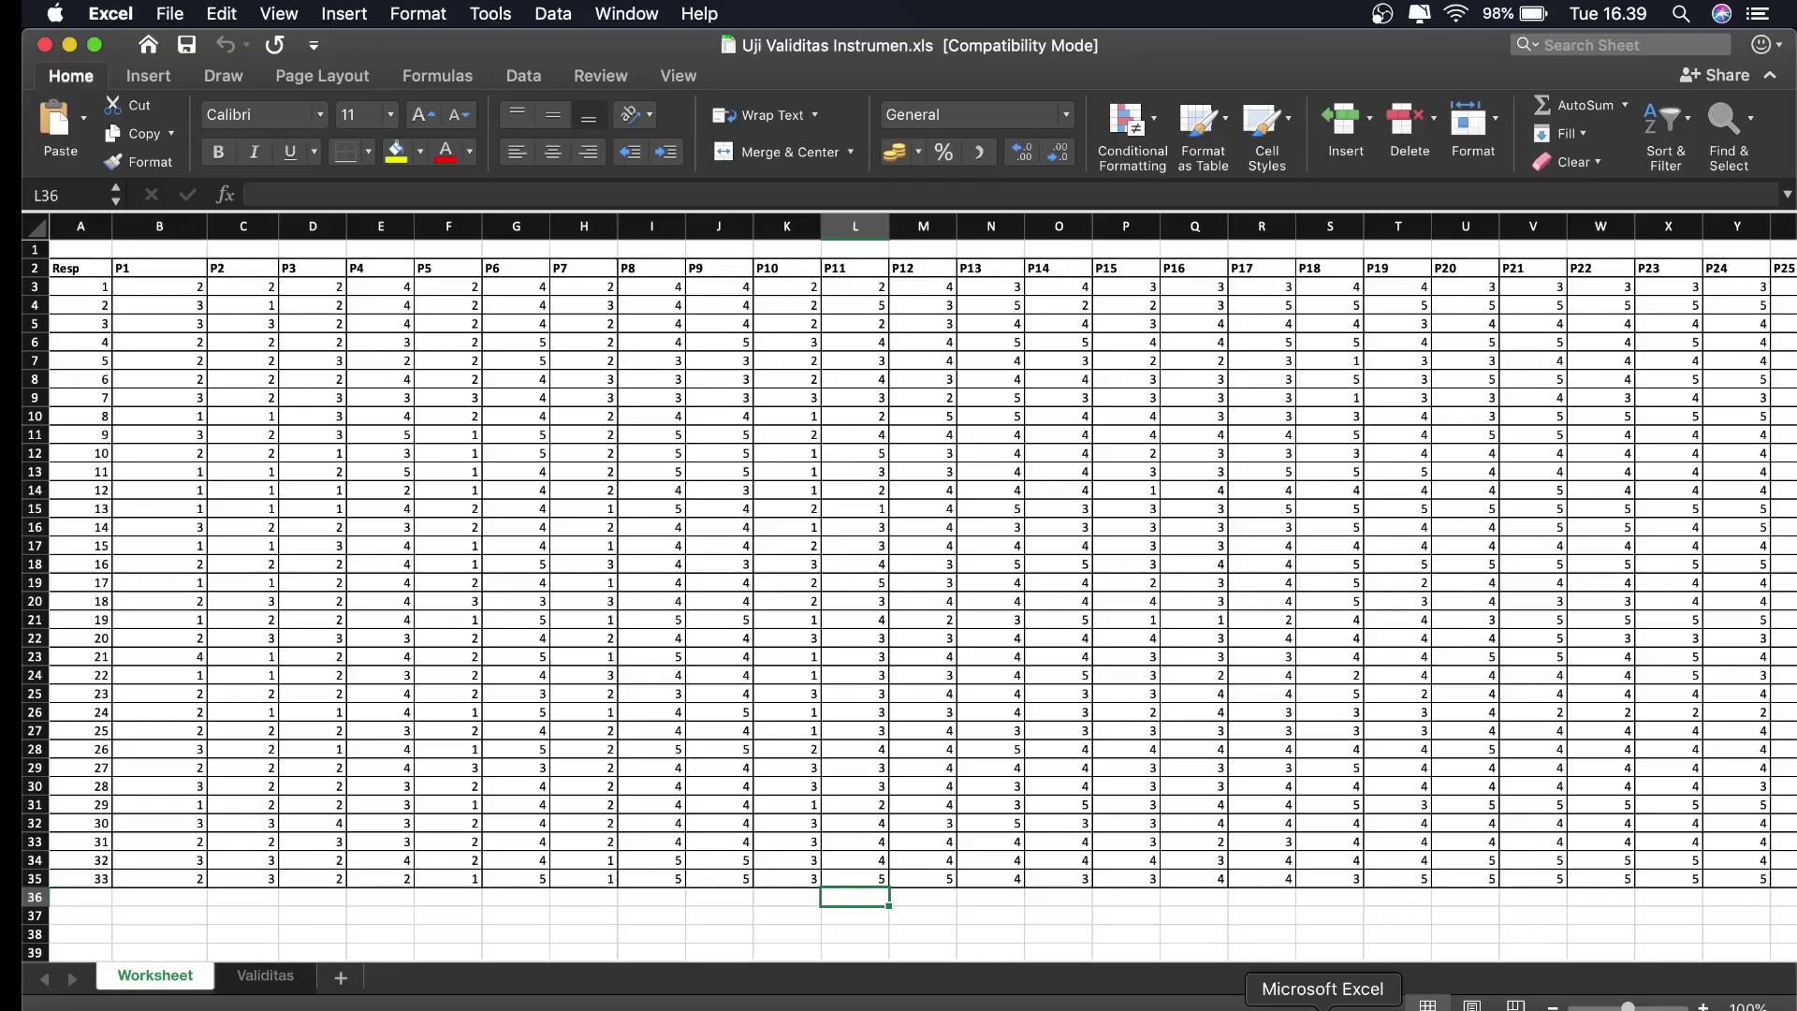
pyautogui.scroll(-1, 944, 521)
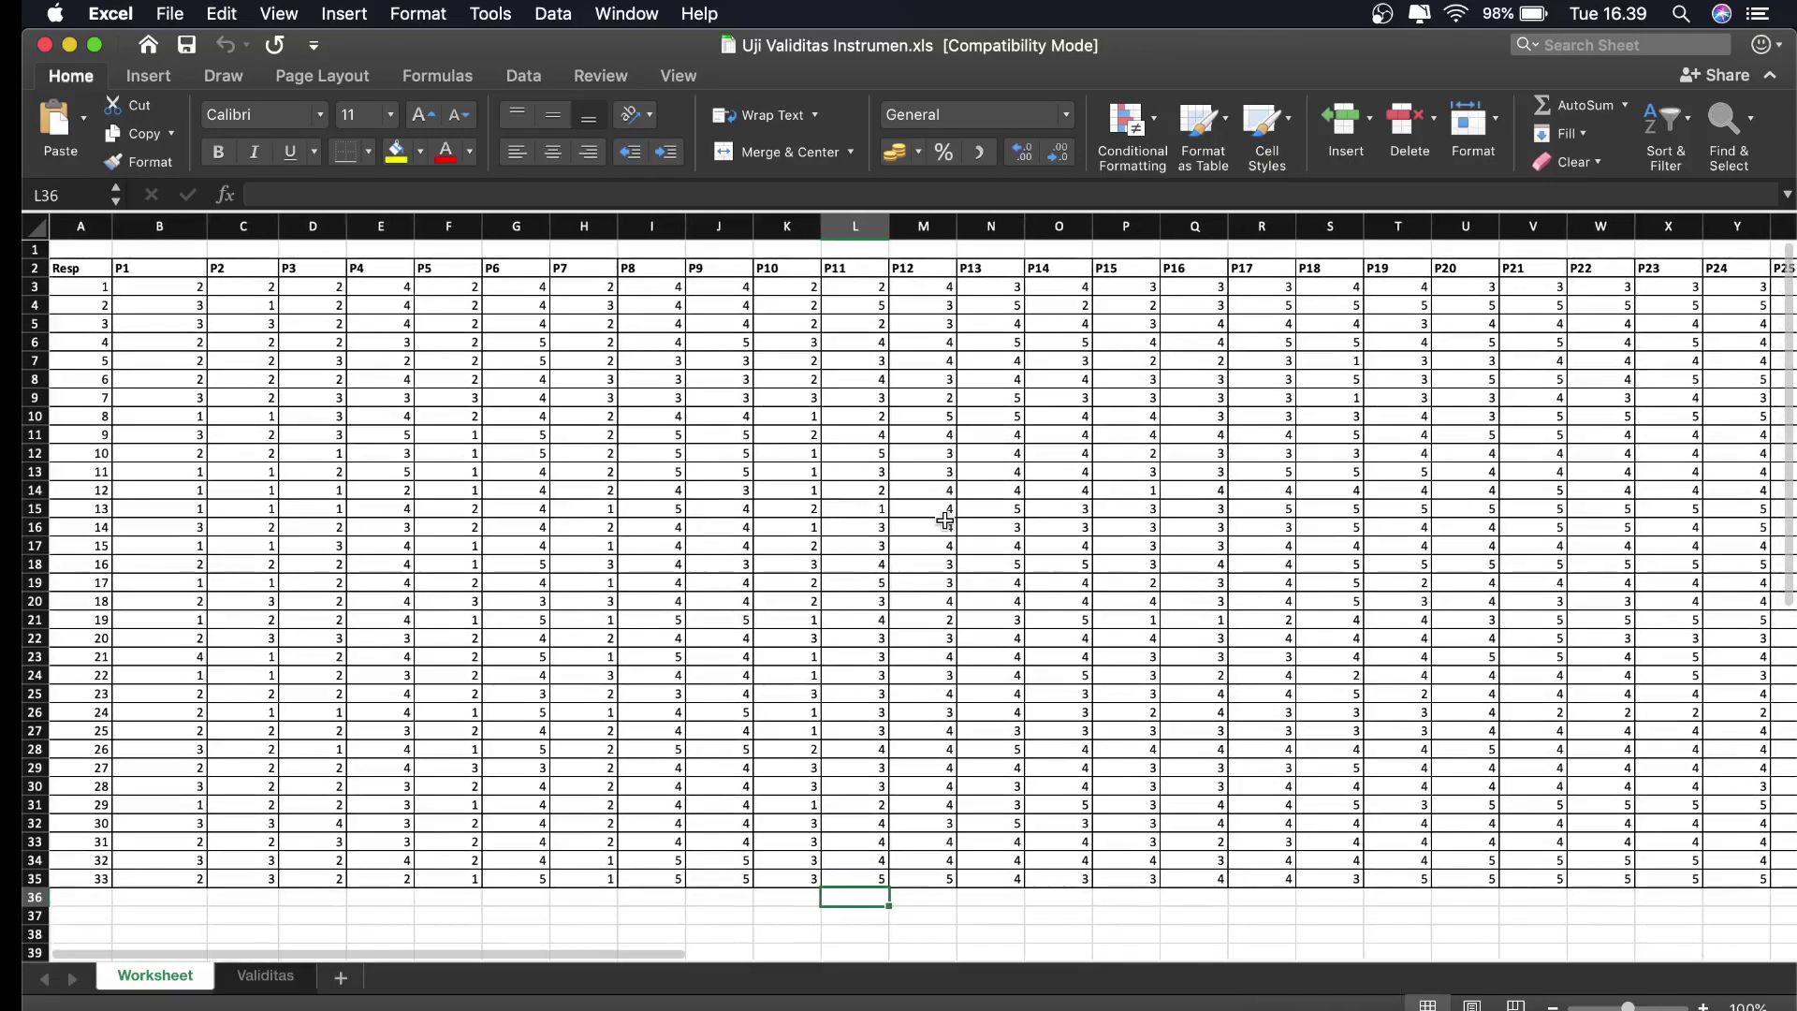
pyautogui.scroll(1, 945, 520)
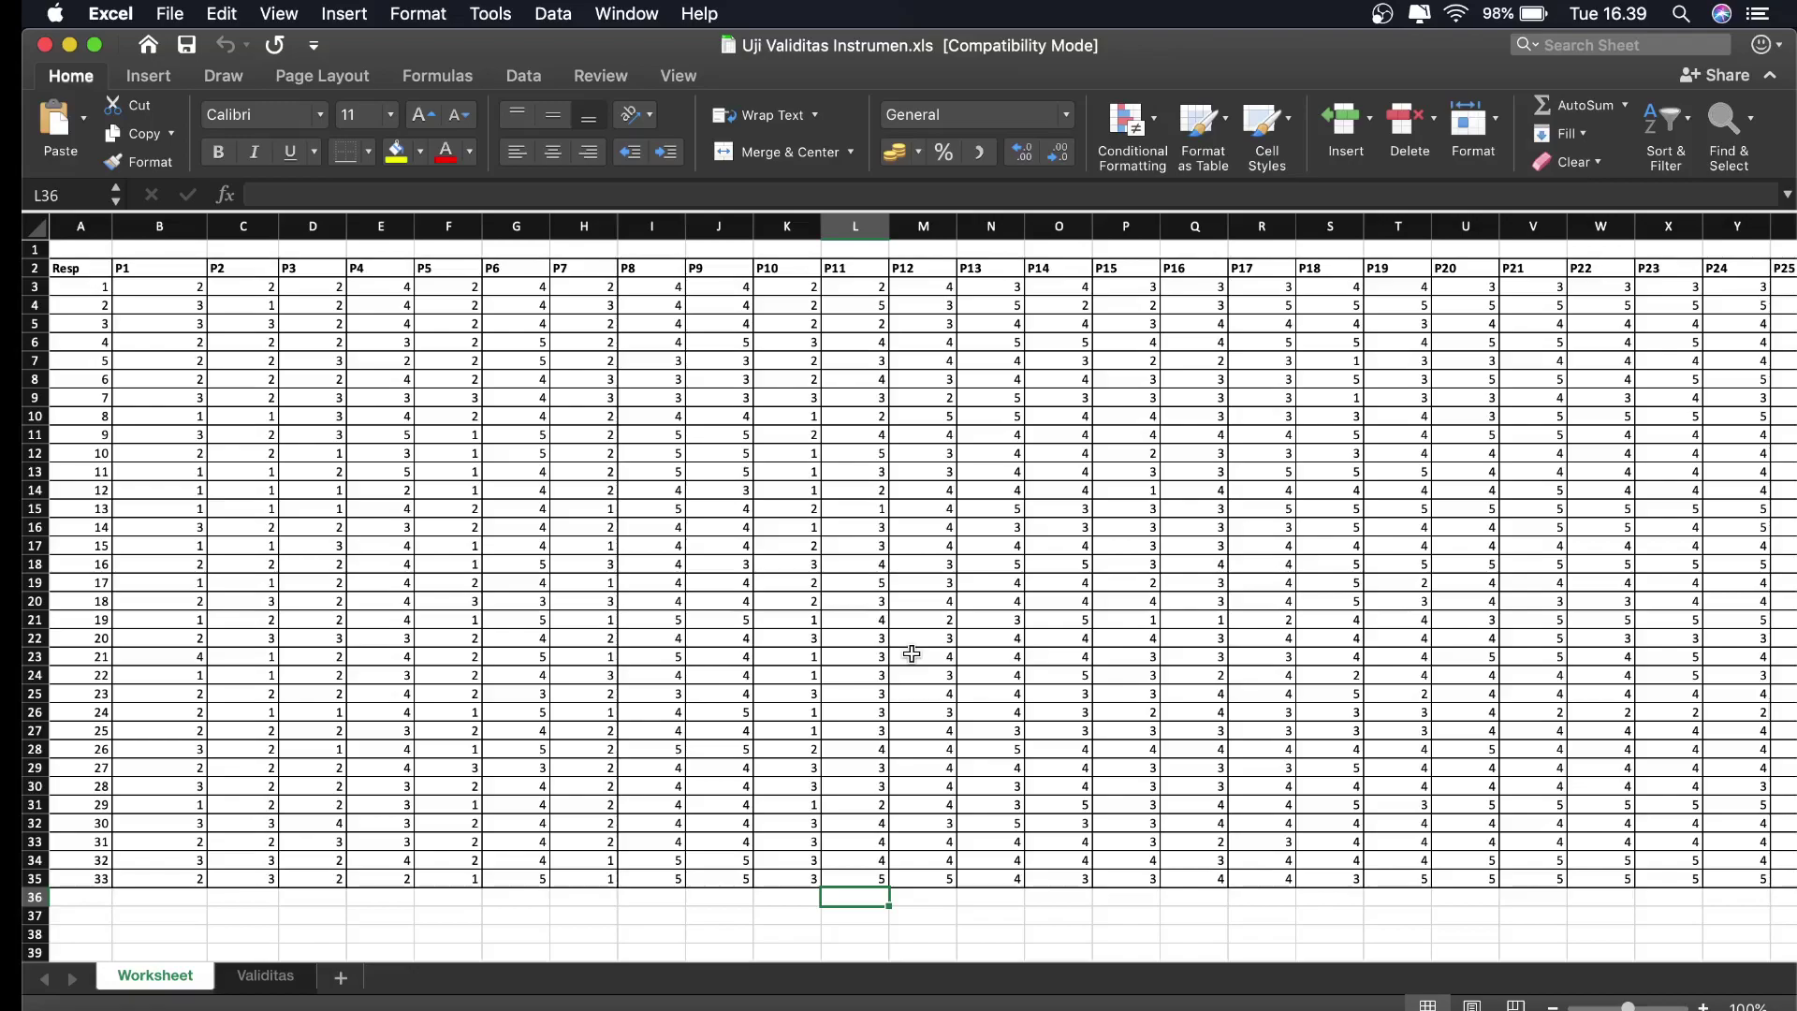
pyautogui.hscroll(15, 912, 653)
pyautogui.hscroll(12, 911, 654)
pyautogui.hscroll(-20, 927, 651)
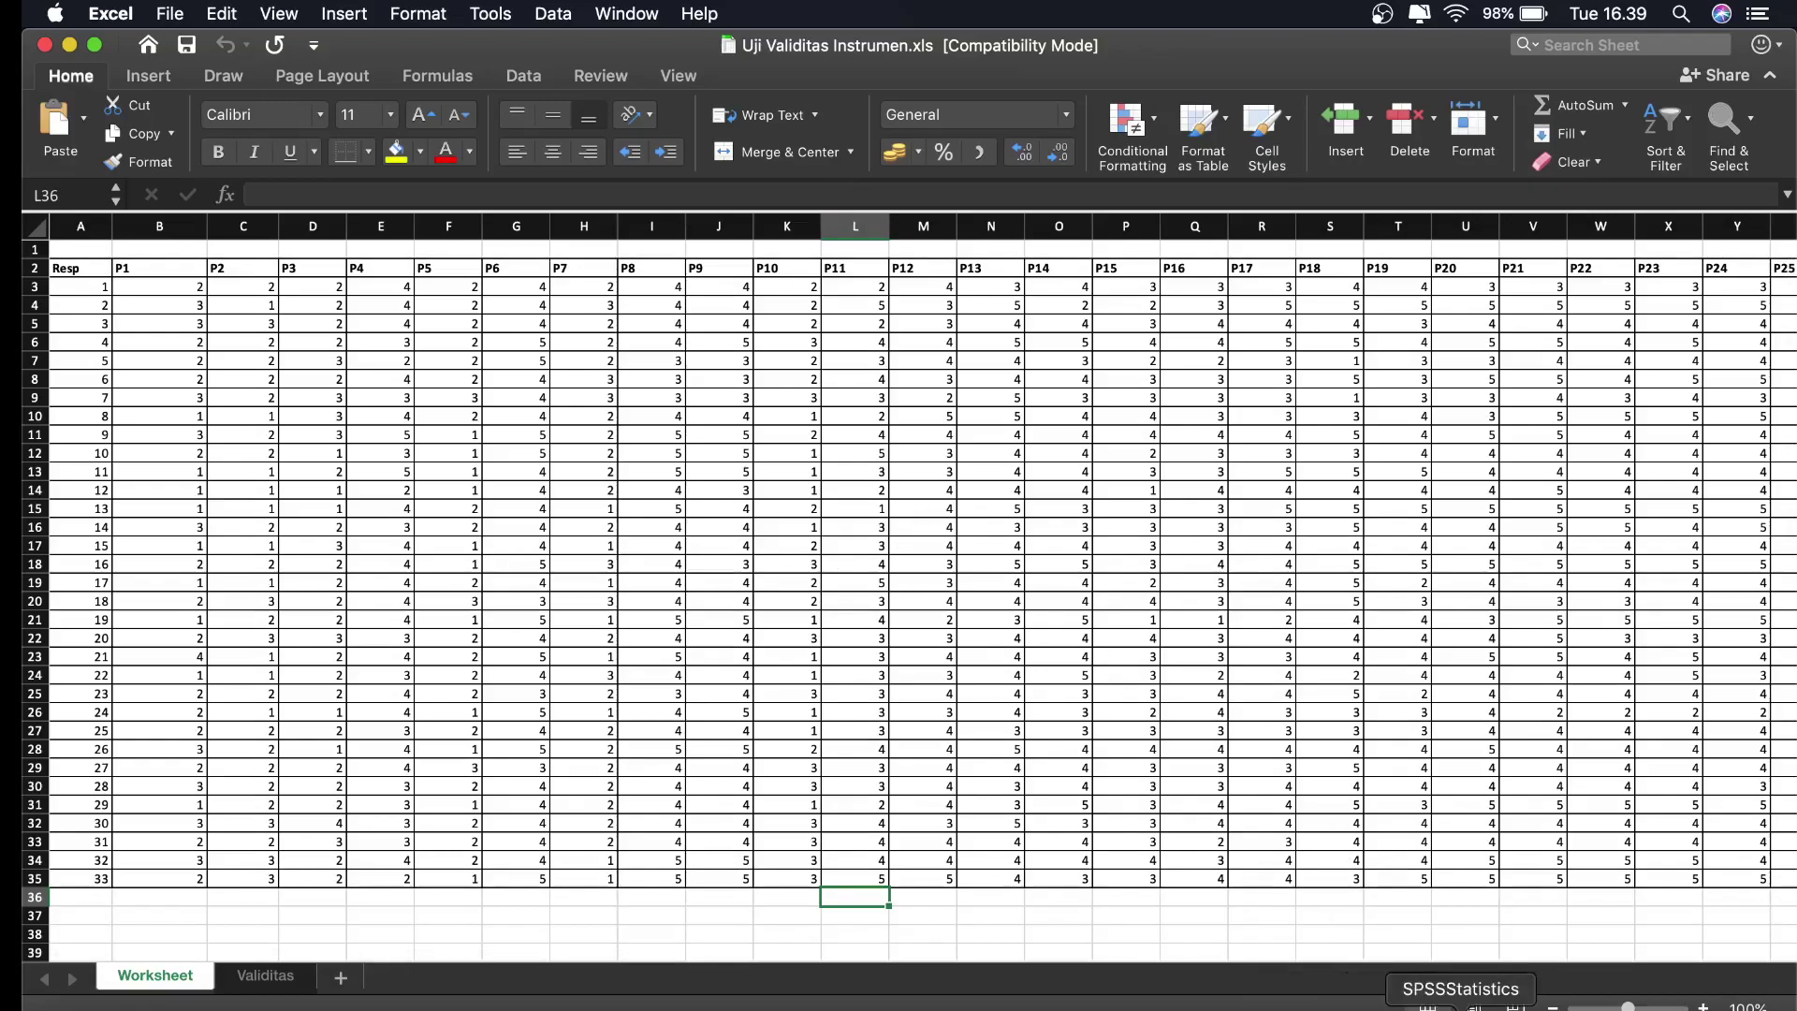
# Open the Kuesioner TAM document from the UJI KUESIONER folder in Word and review its introduction, respondent biodata, filling instructions and answer scale.
pyautogui.click(1460, 1003)
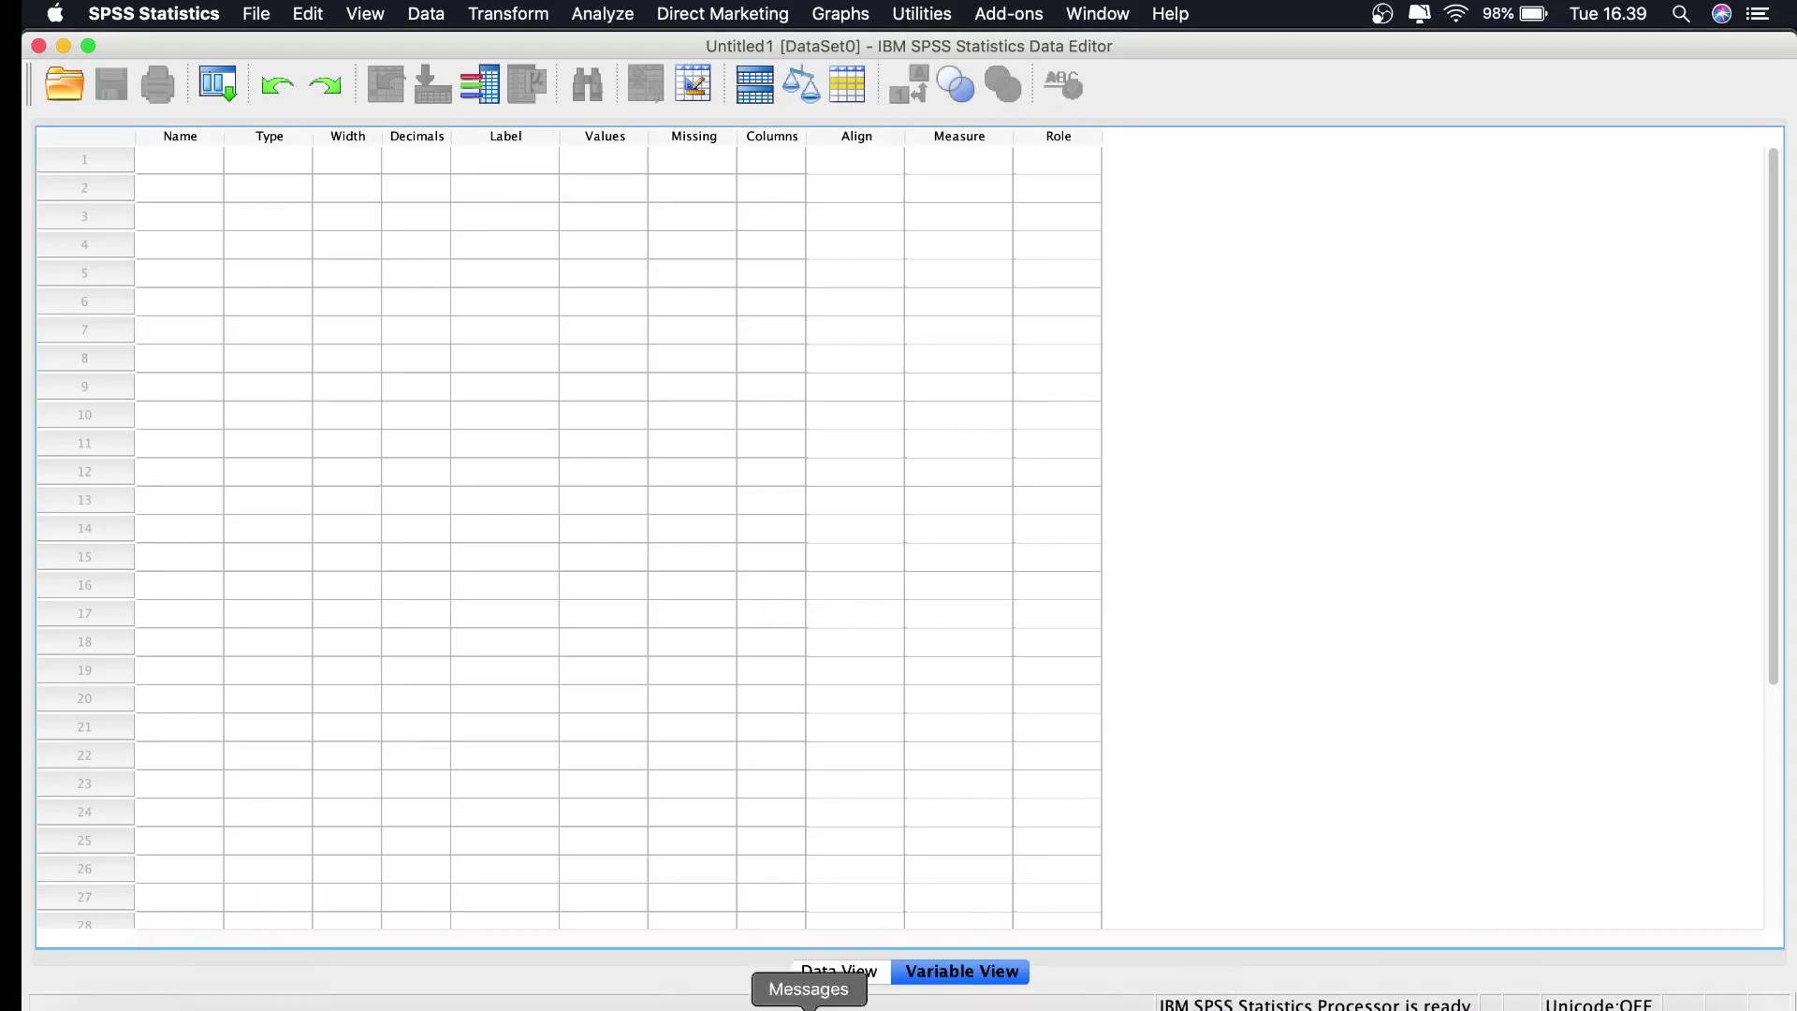
pyautogui.click(116, 1008)
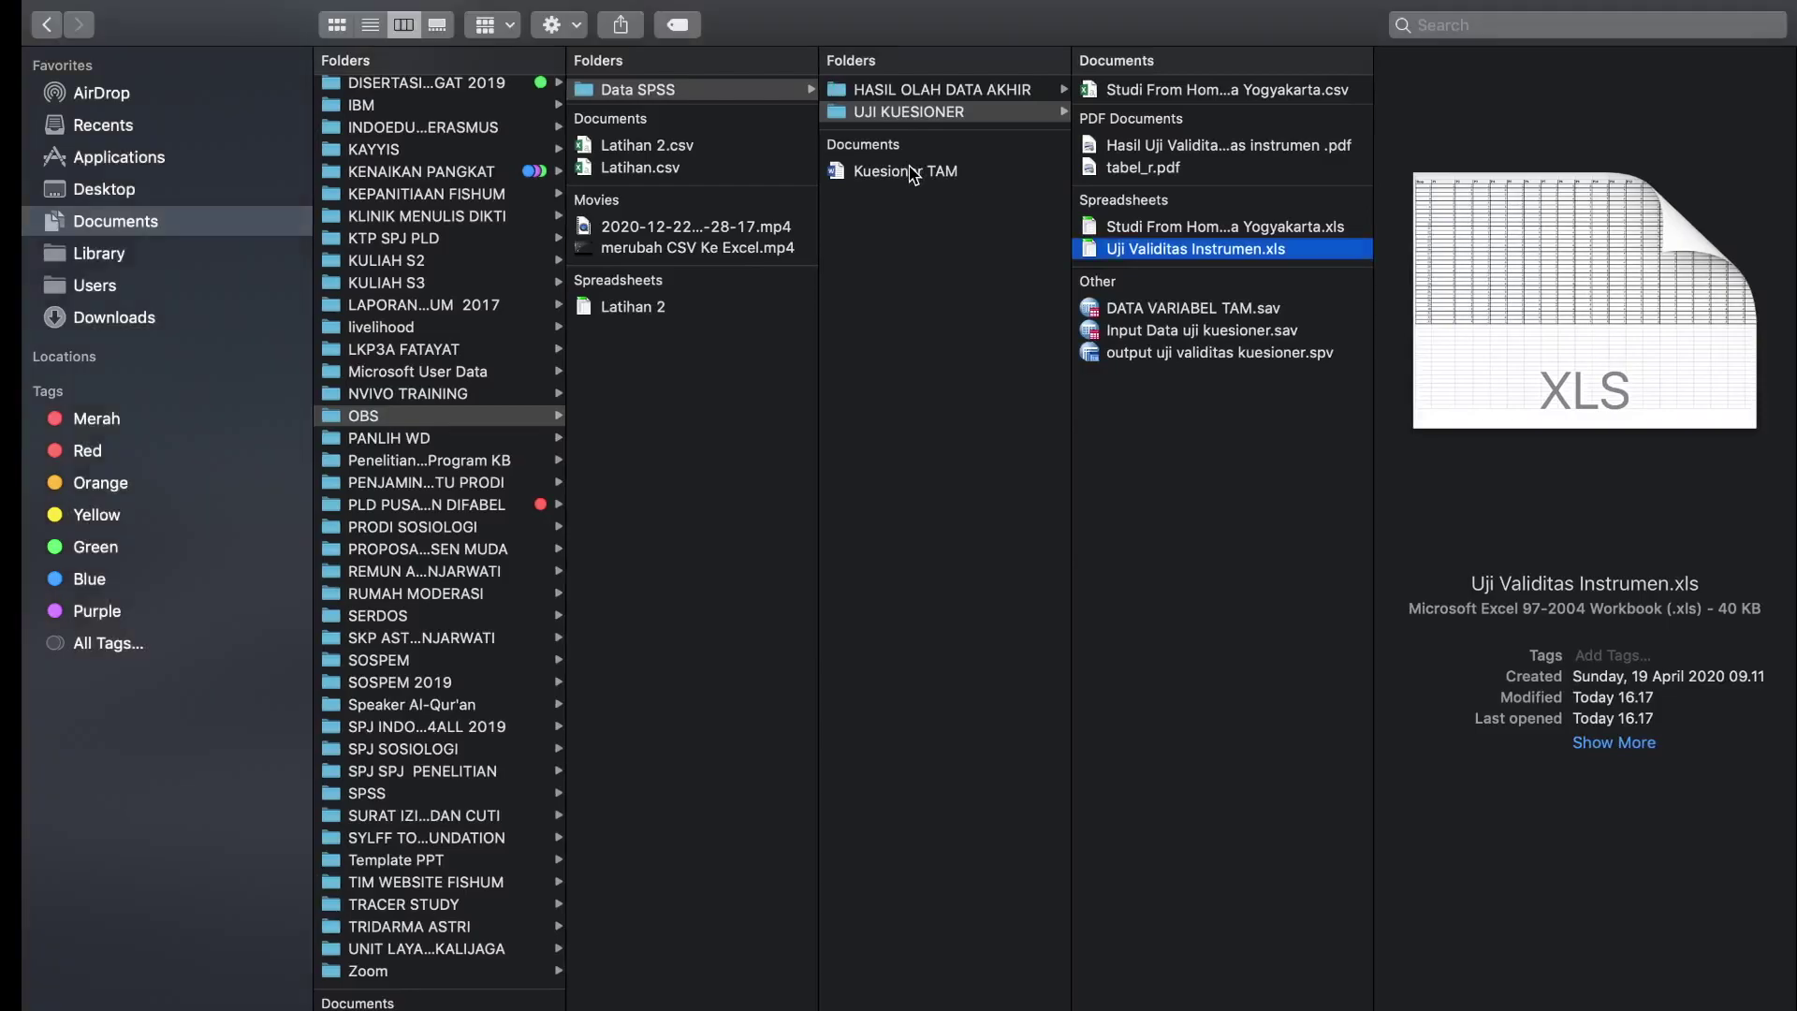
pyautogui.doubleClick(904, 172)
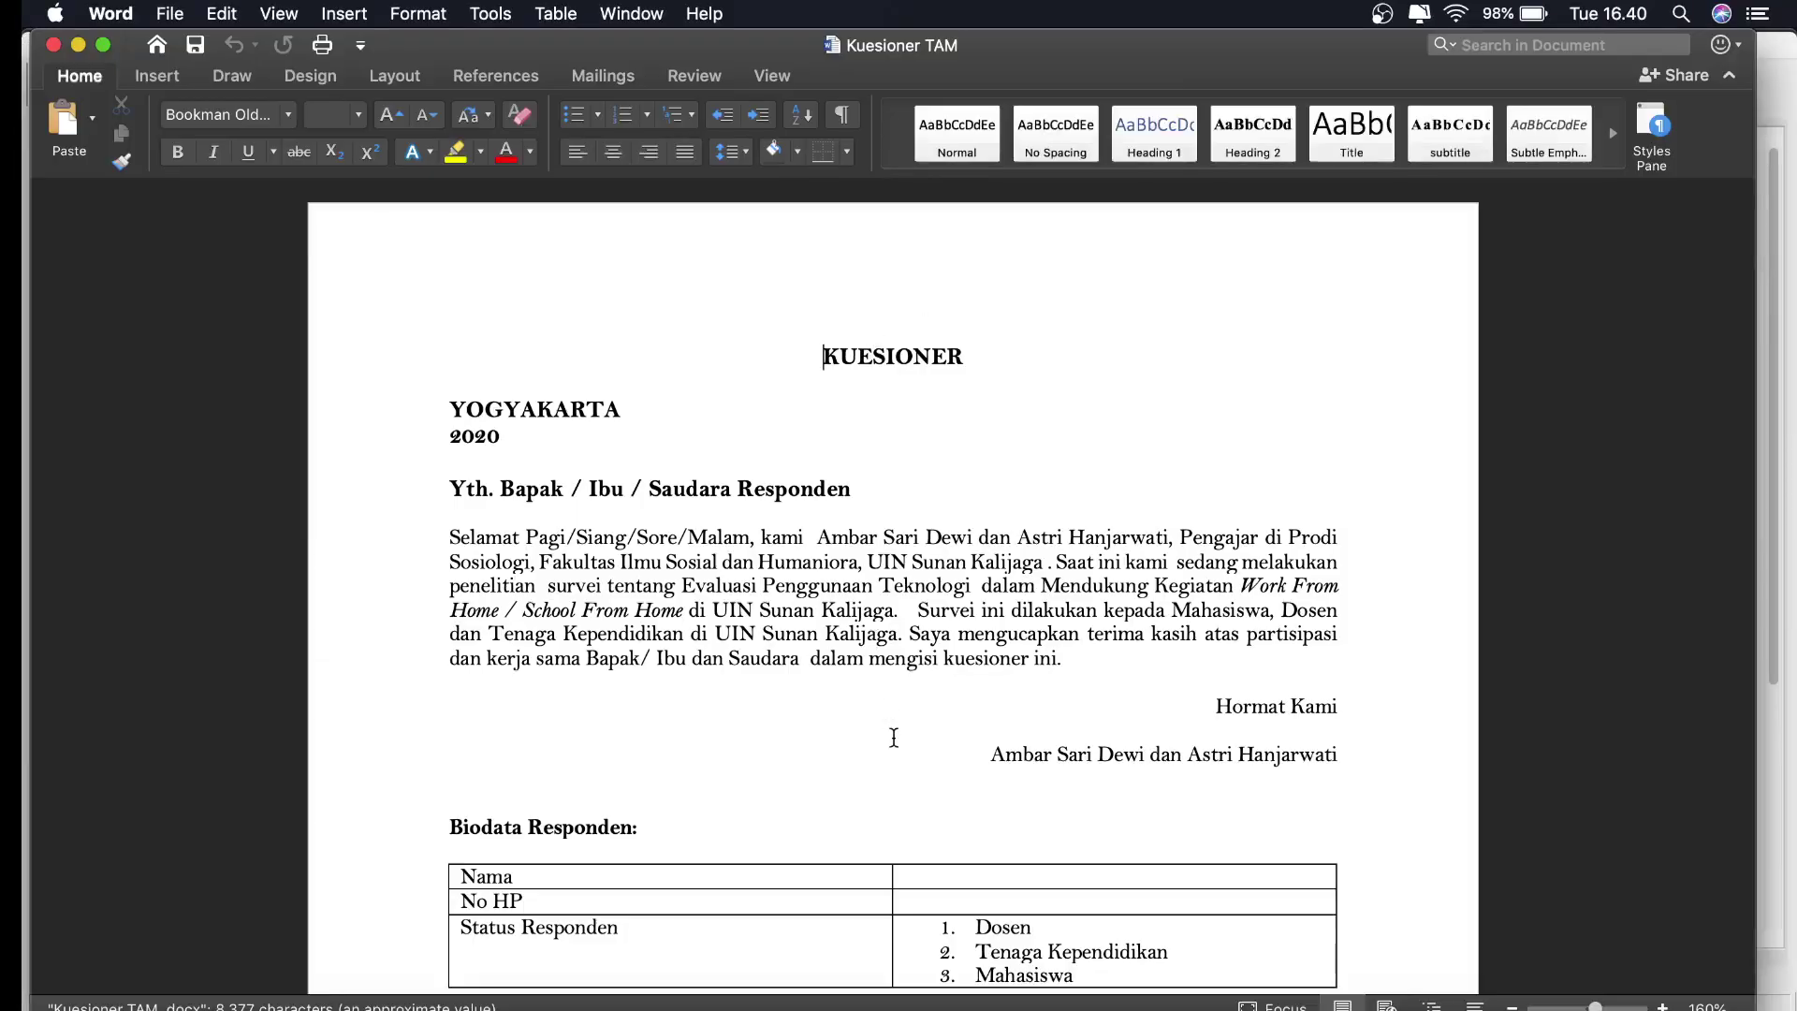
pyautogui.scroll(-20, 891, 735)
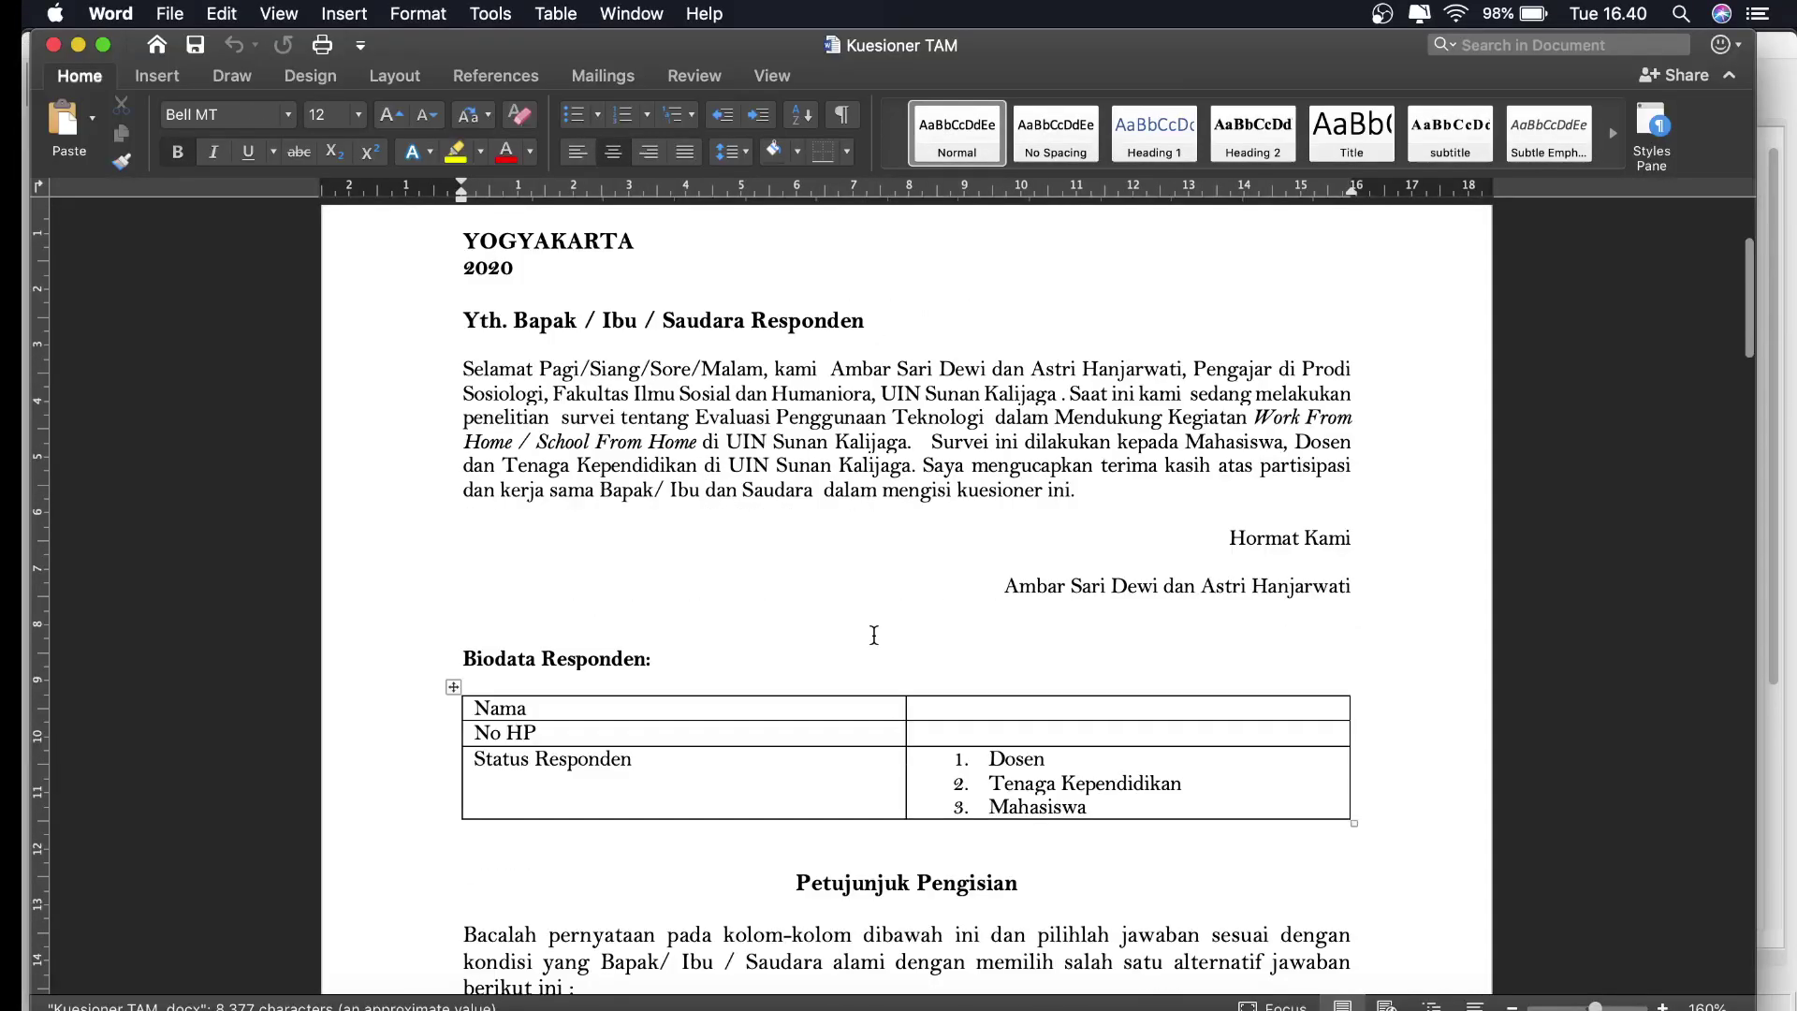
pyautogui.scroll(-2, 874, 636)
pyautogui.scroll(5, 874, 635)
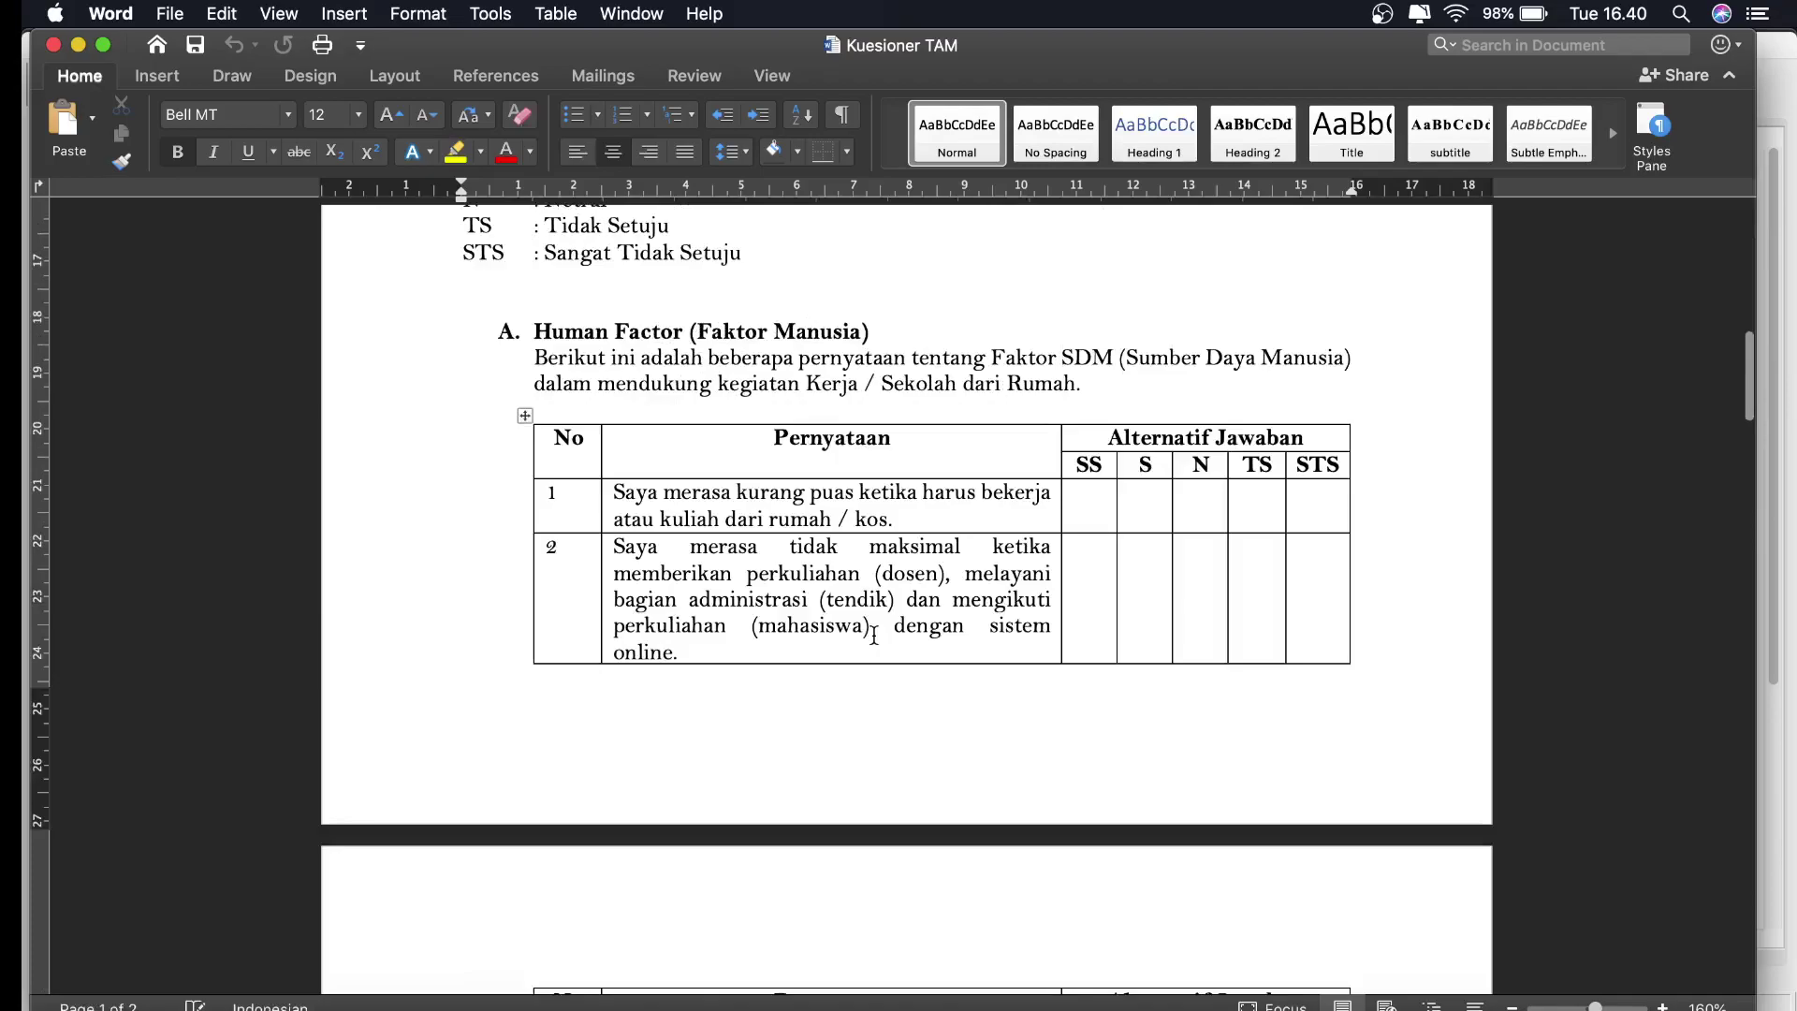
pyautogui.scroll(3, 874, 636)
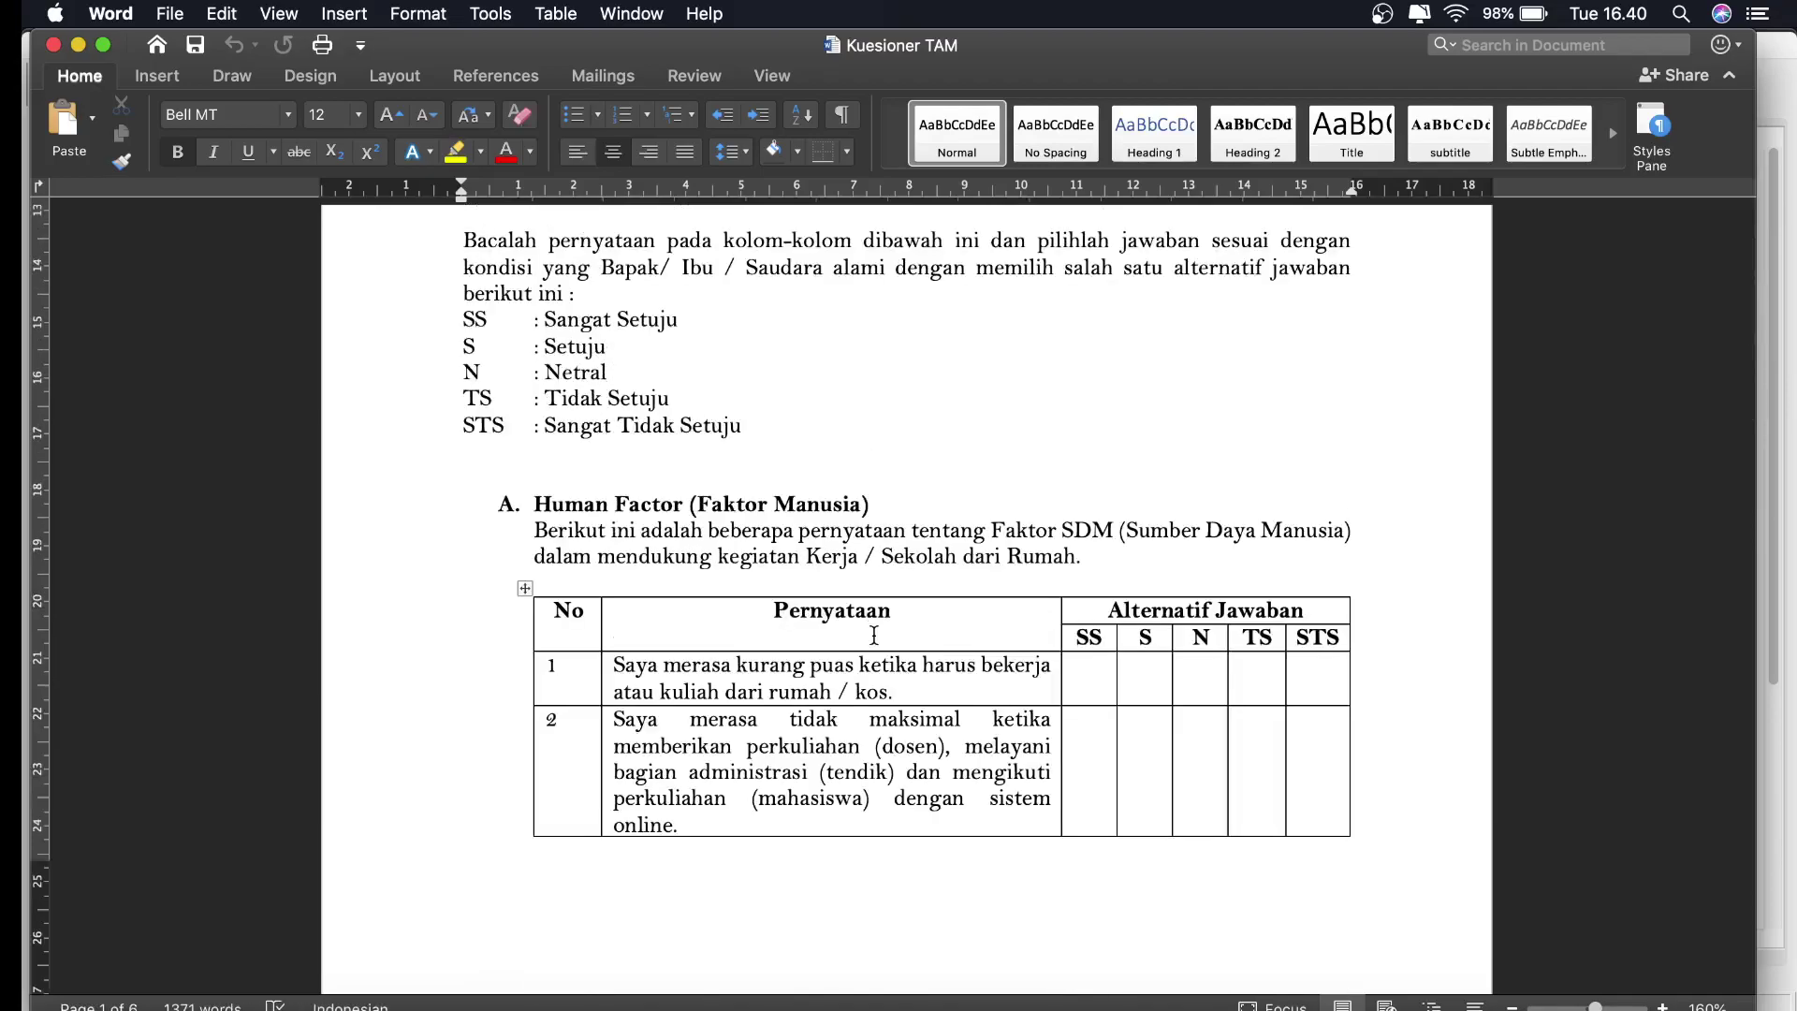
pyautogui.scroll(-2, 874, 636)
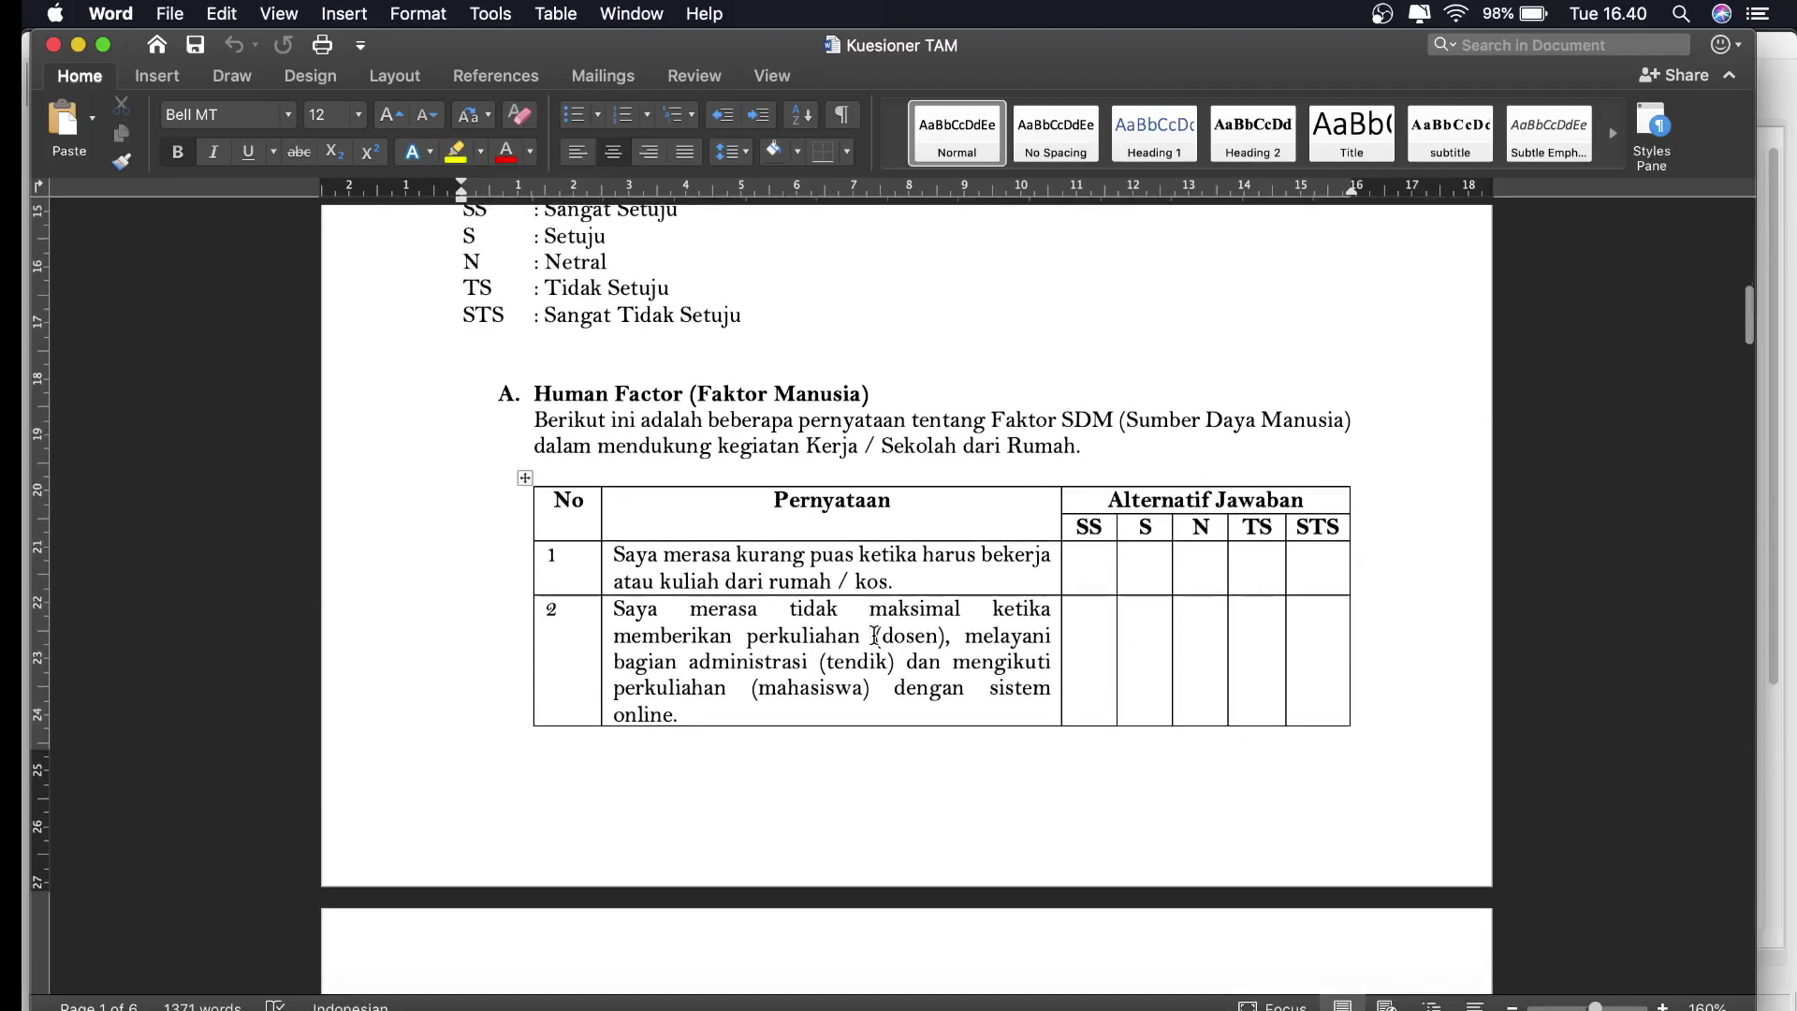
# Read through the questionnaire statements of section A, Human Factor, and section B, Organization Factor.
pyautogui.scroll(-8, 874, 636)
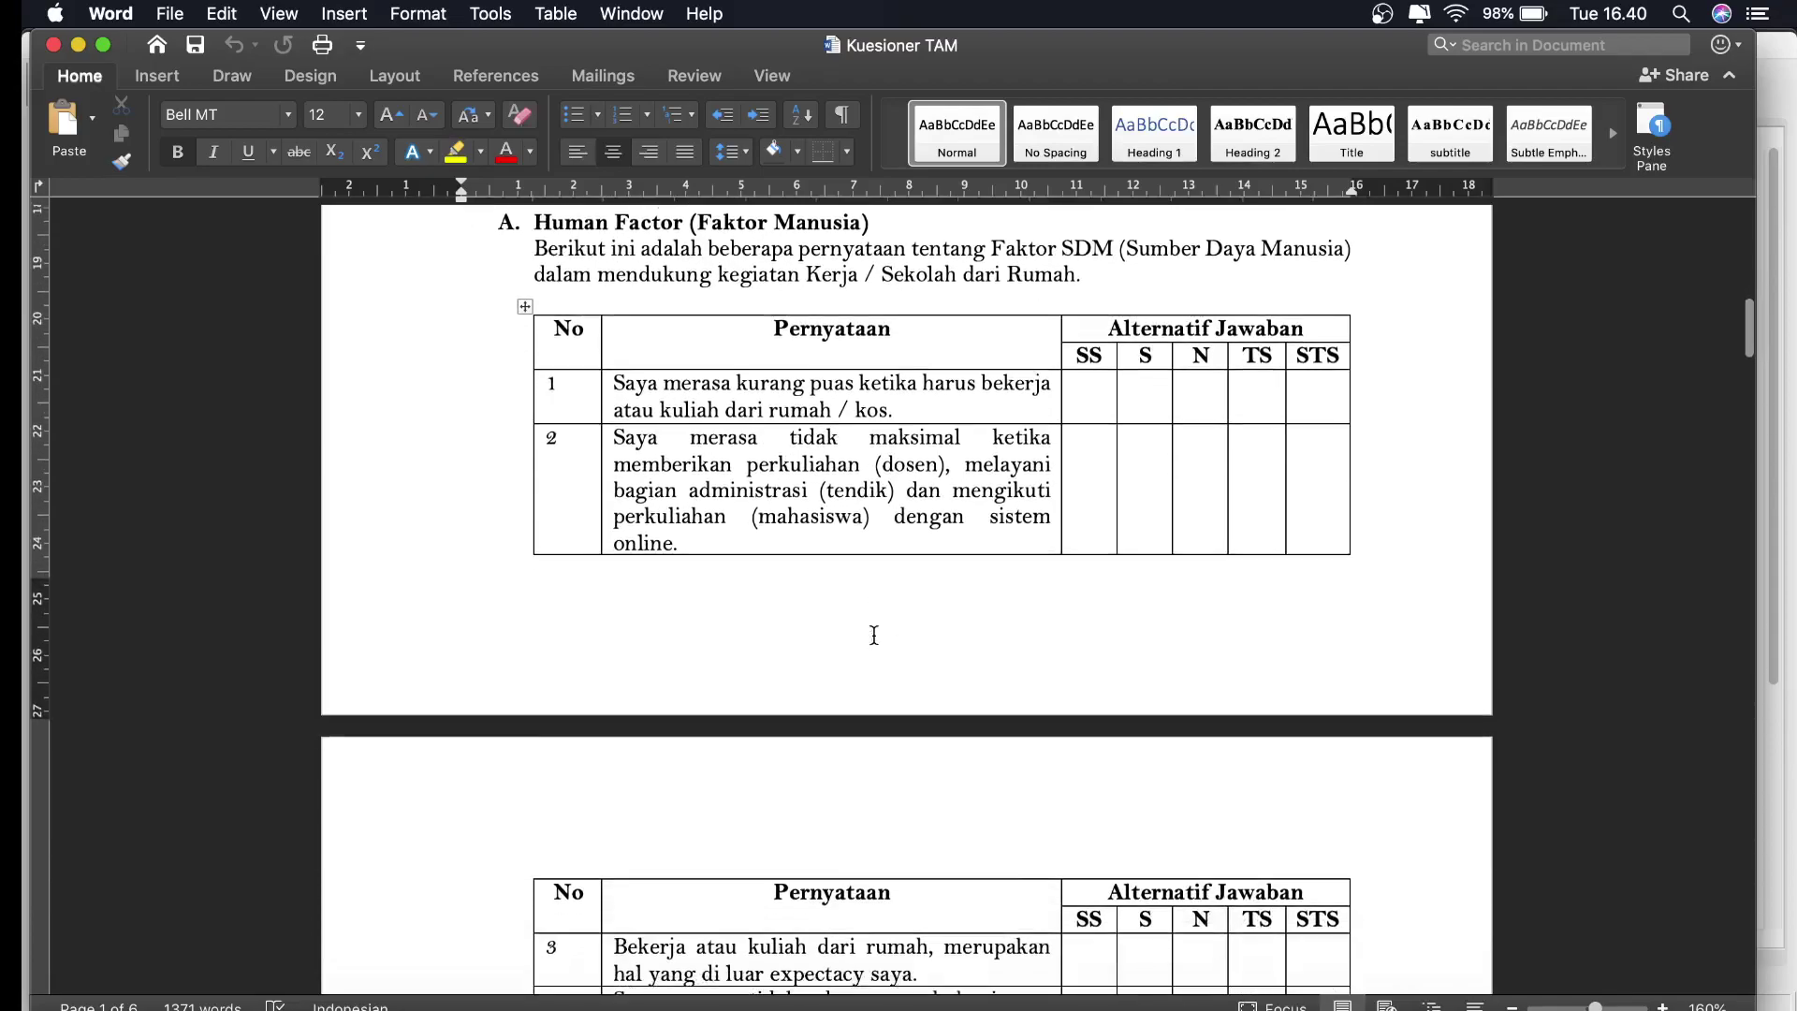
pyautogui.scroll(-10, 874, 636)
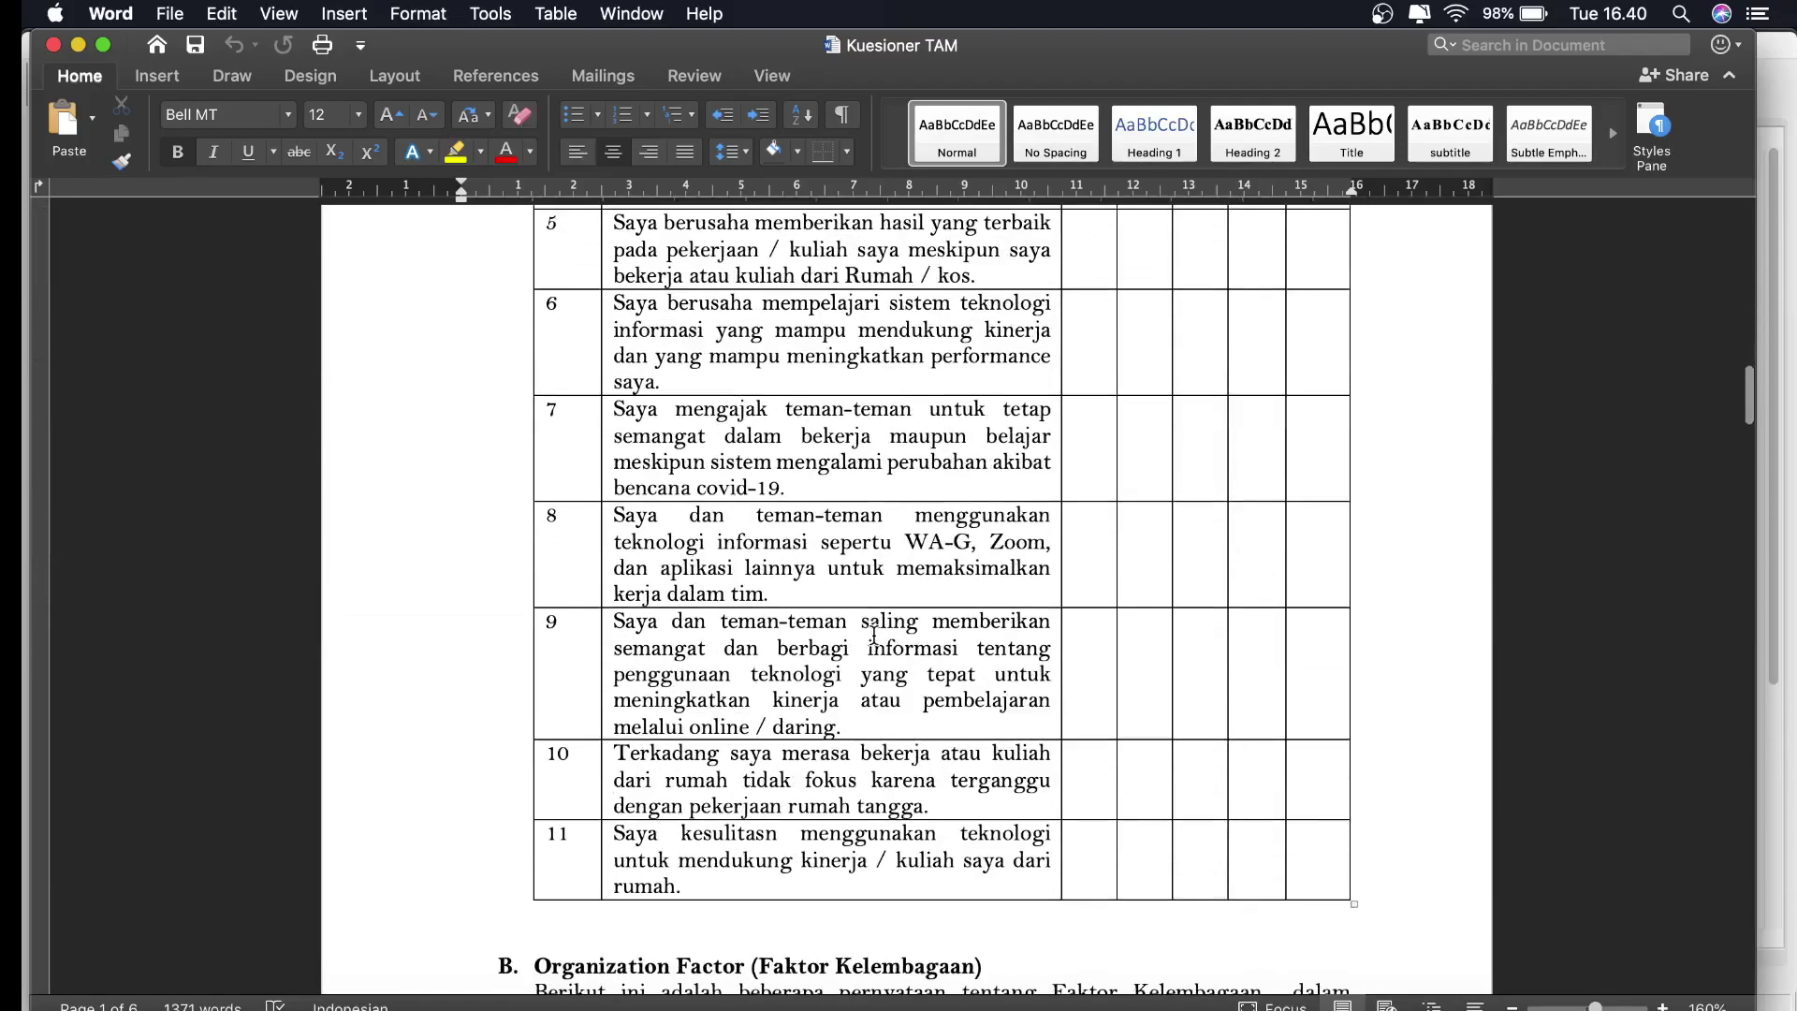
pyautogui.scroll(-4, 874, 635)
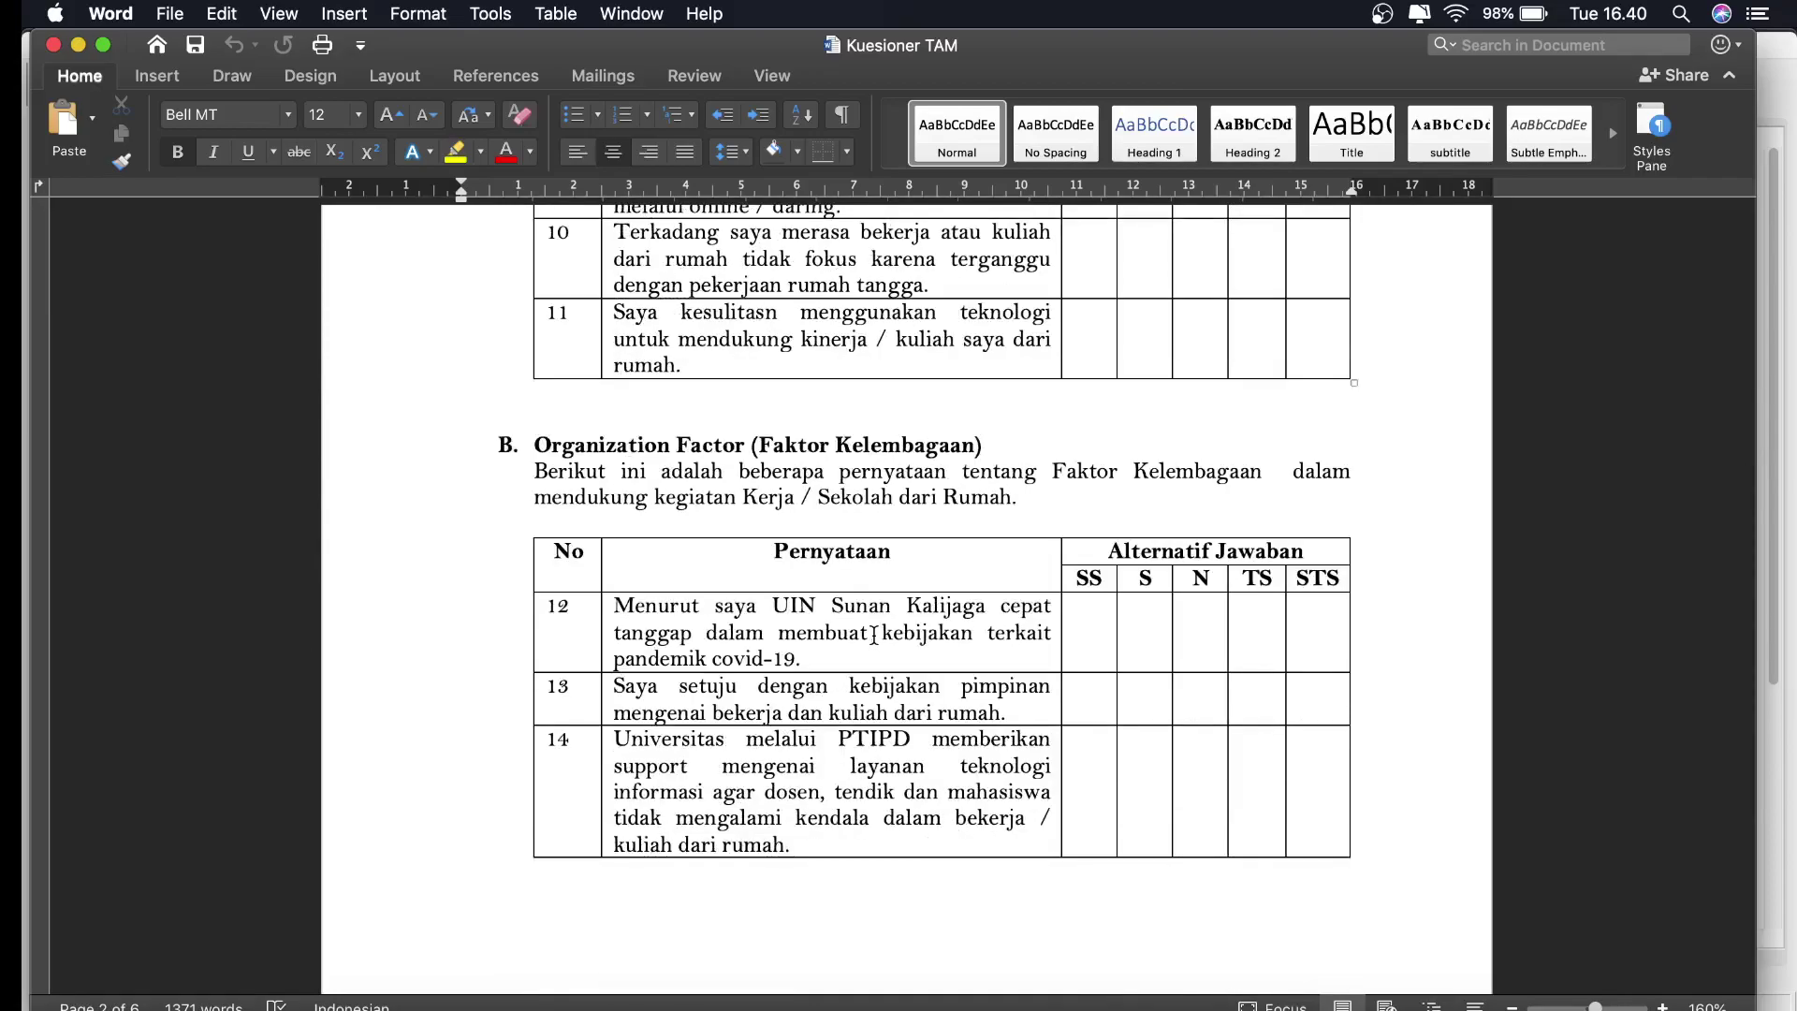
pyautogui.scroll(-15, 874, 636)
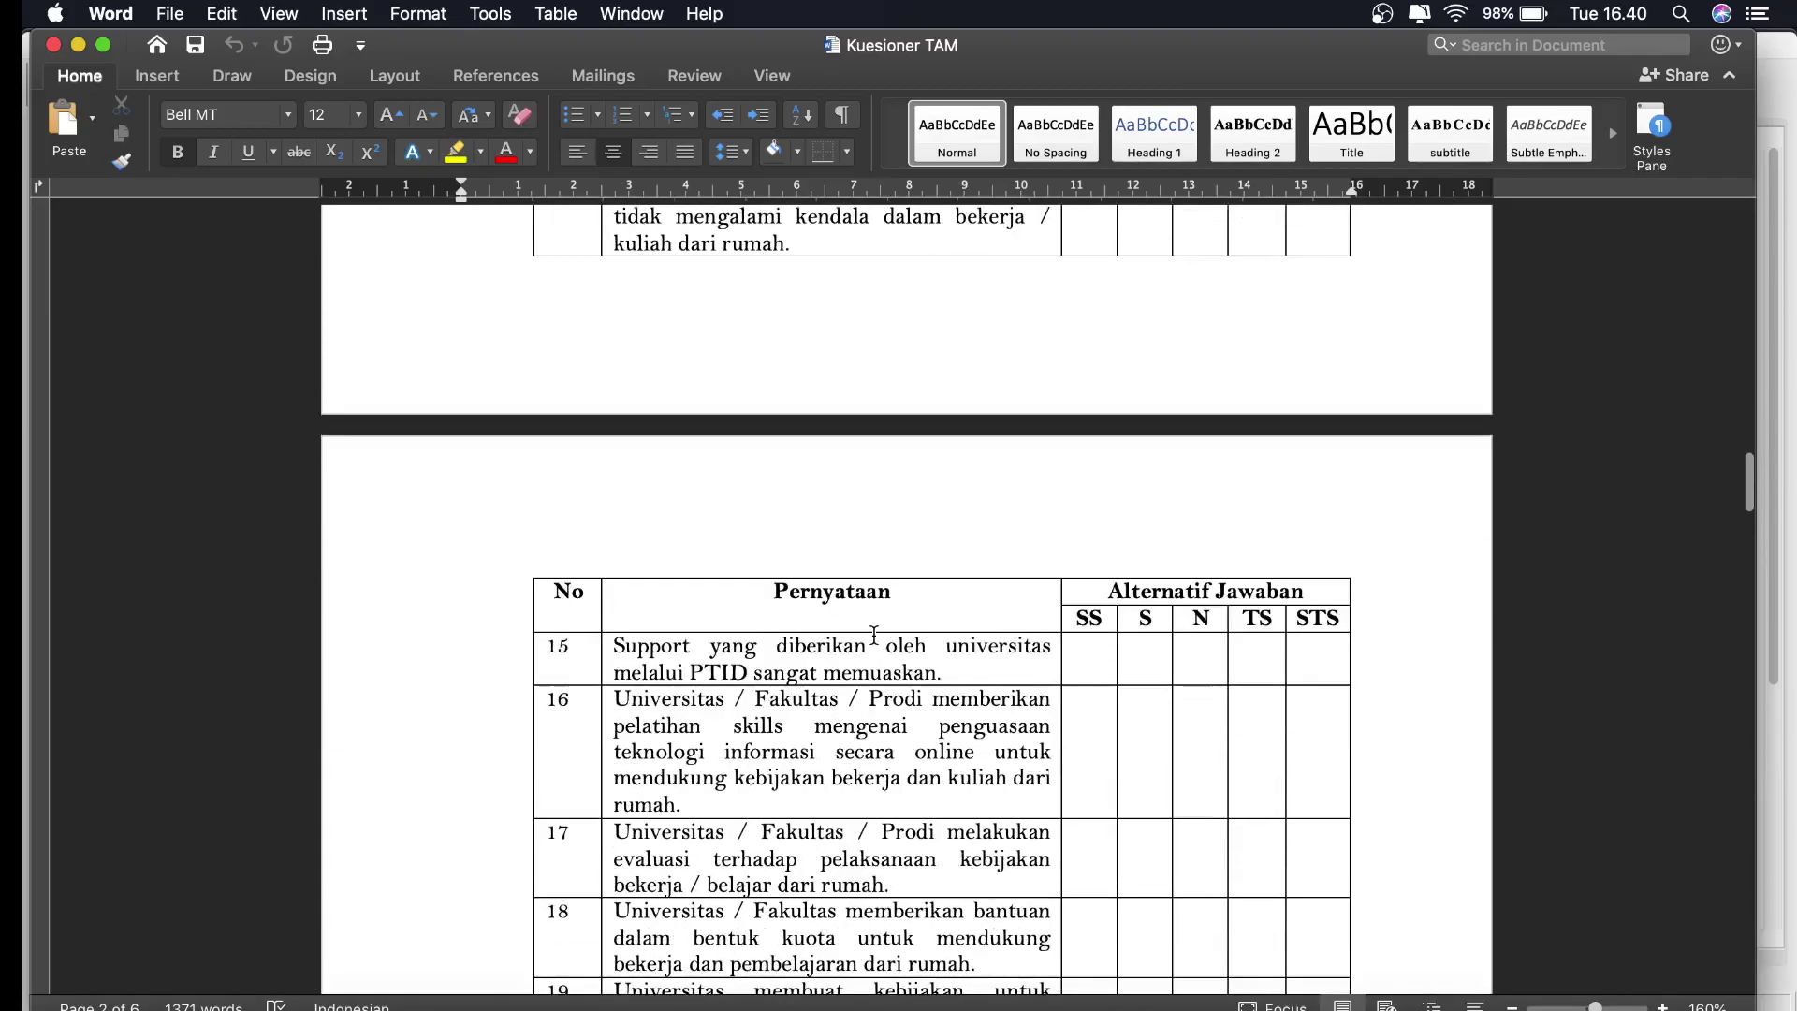
pyautogui.scroll(15, 874, 636)
pyautogui.scroll(-8, 875, 636)
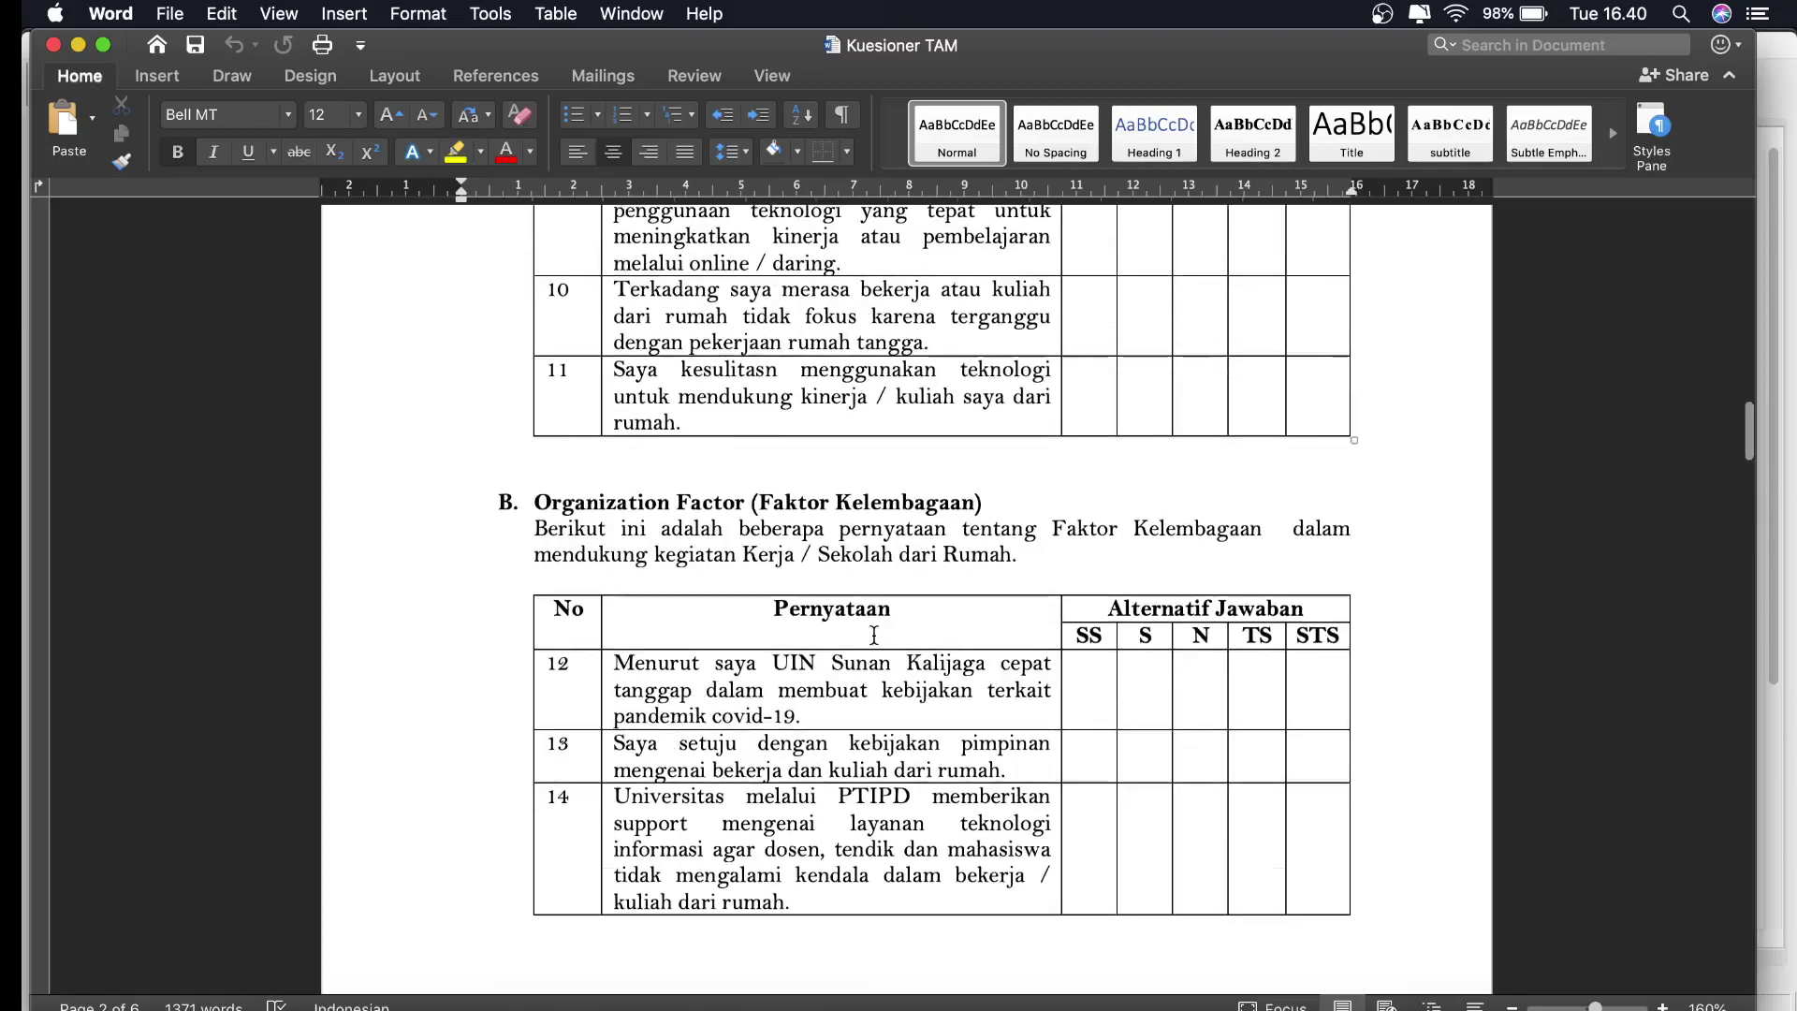
pyautogui.scroll(-8, 874, 636)
# Examine the statements of section C, Perceive Usefulness, and section D, Perceive Ease of Use.
pyautogui.scroll(-4, 874, 635)
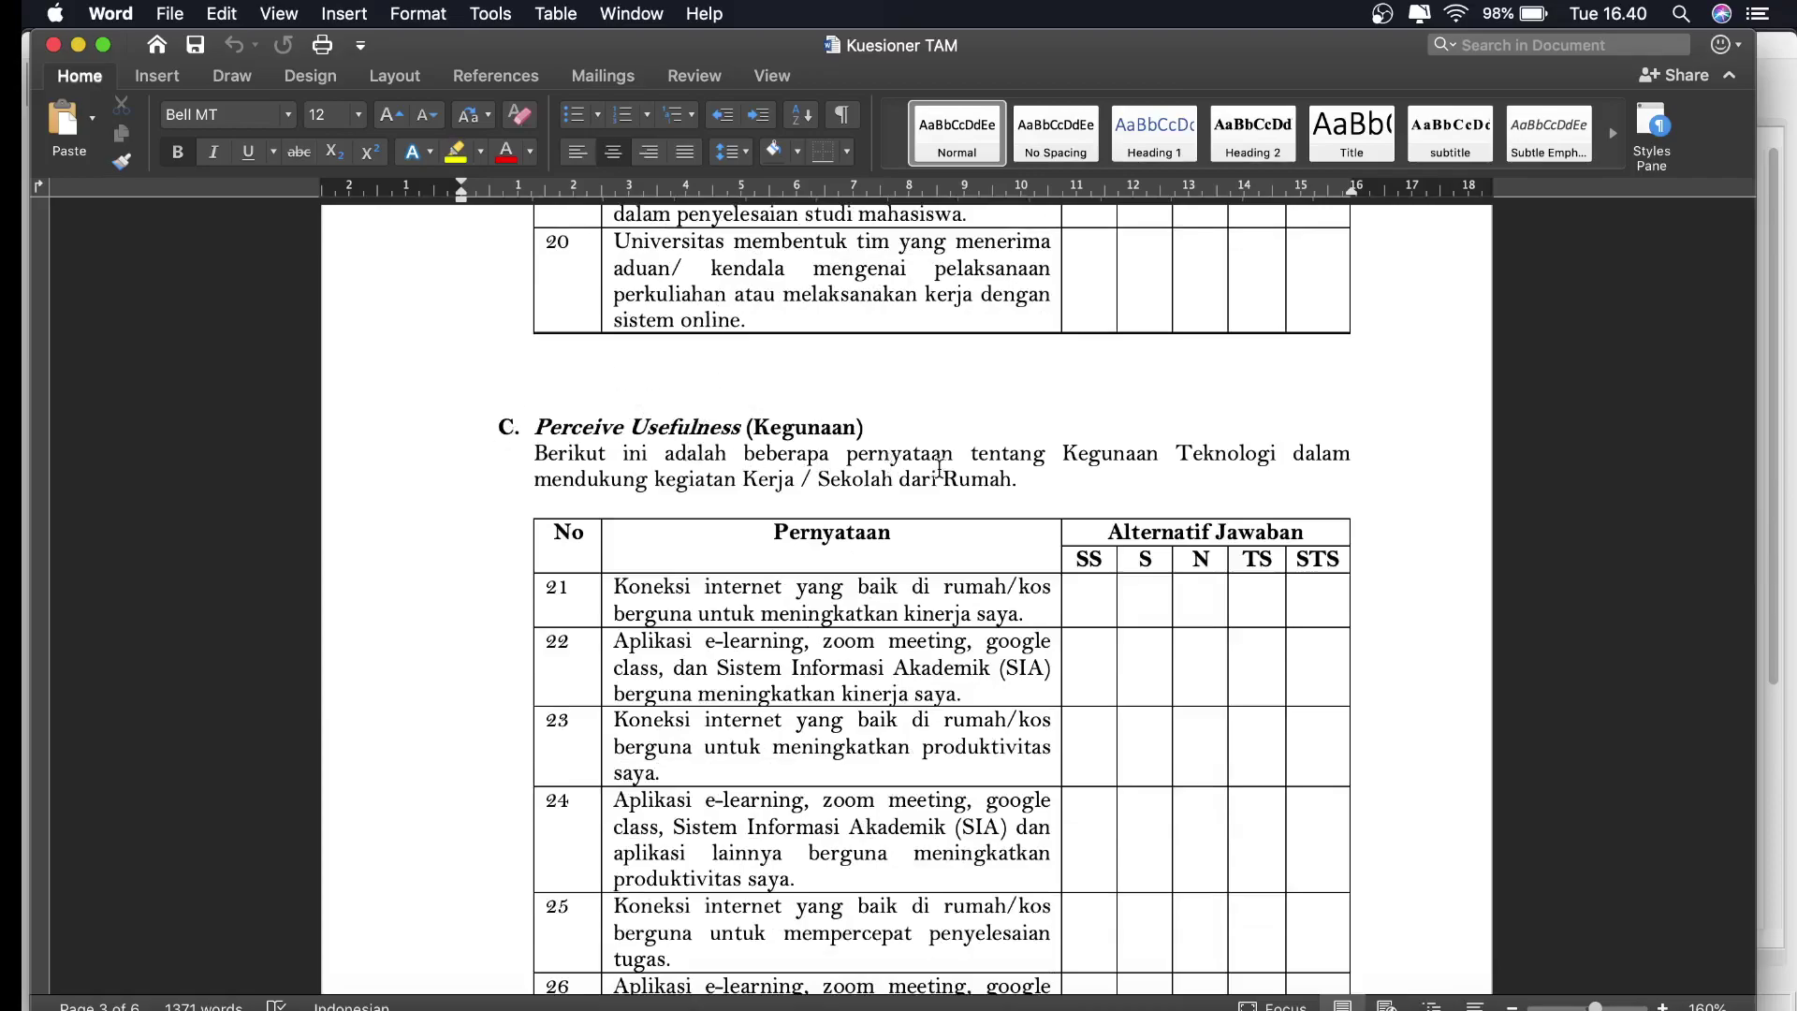
pyautogui.scroll(-1, 675, 727)
pyautogui.scroll(-3, 674, 727)
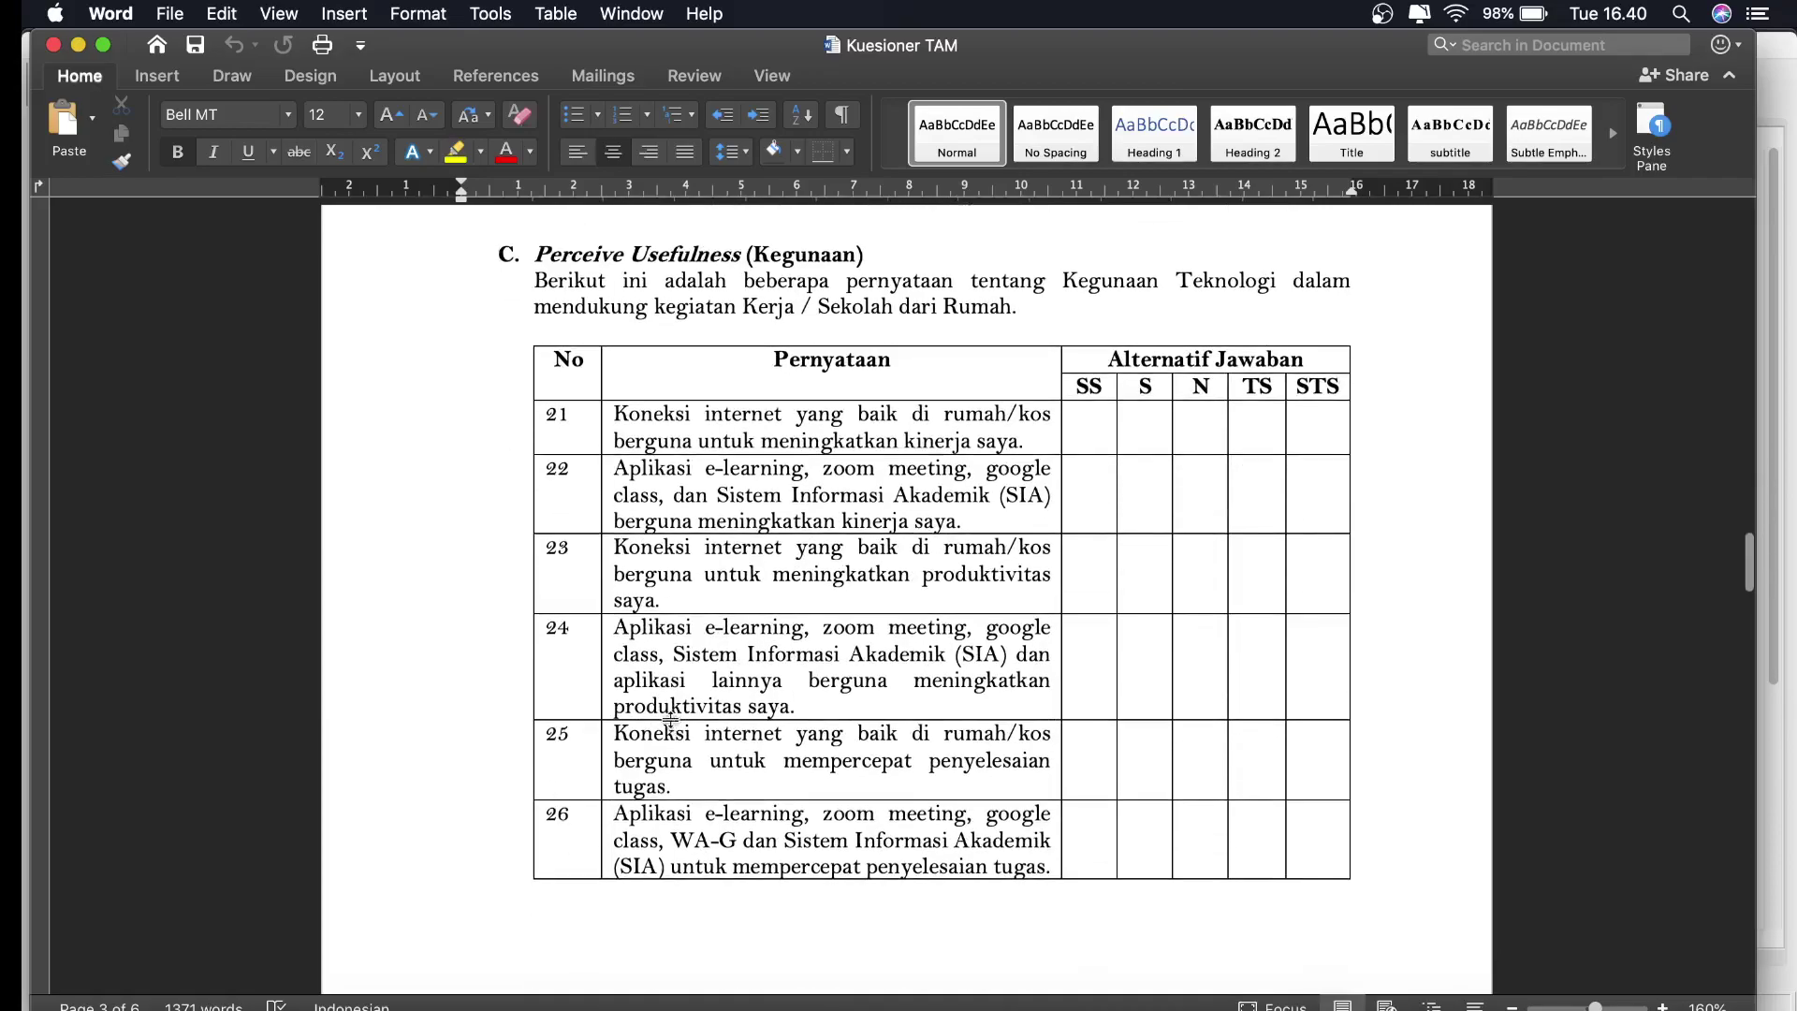
pyautogui.scroll(-6, 644, 736)
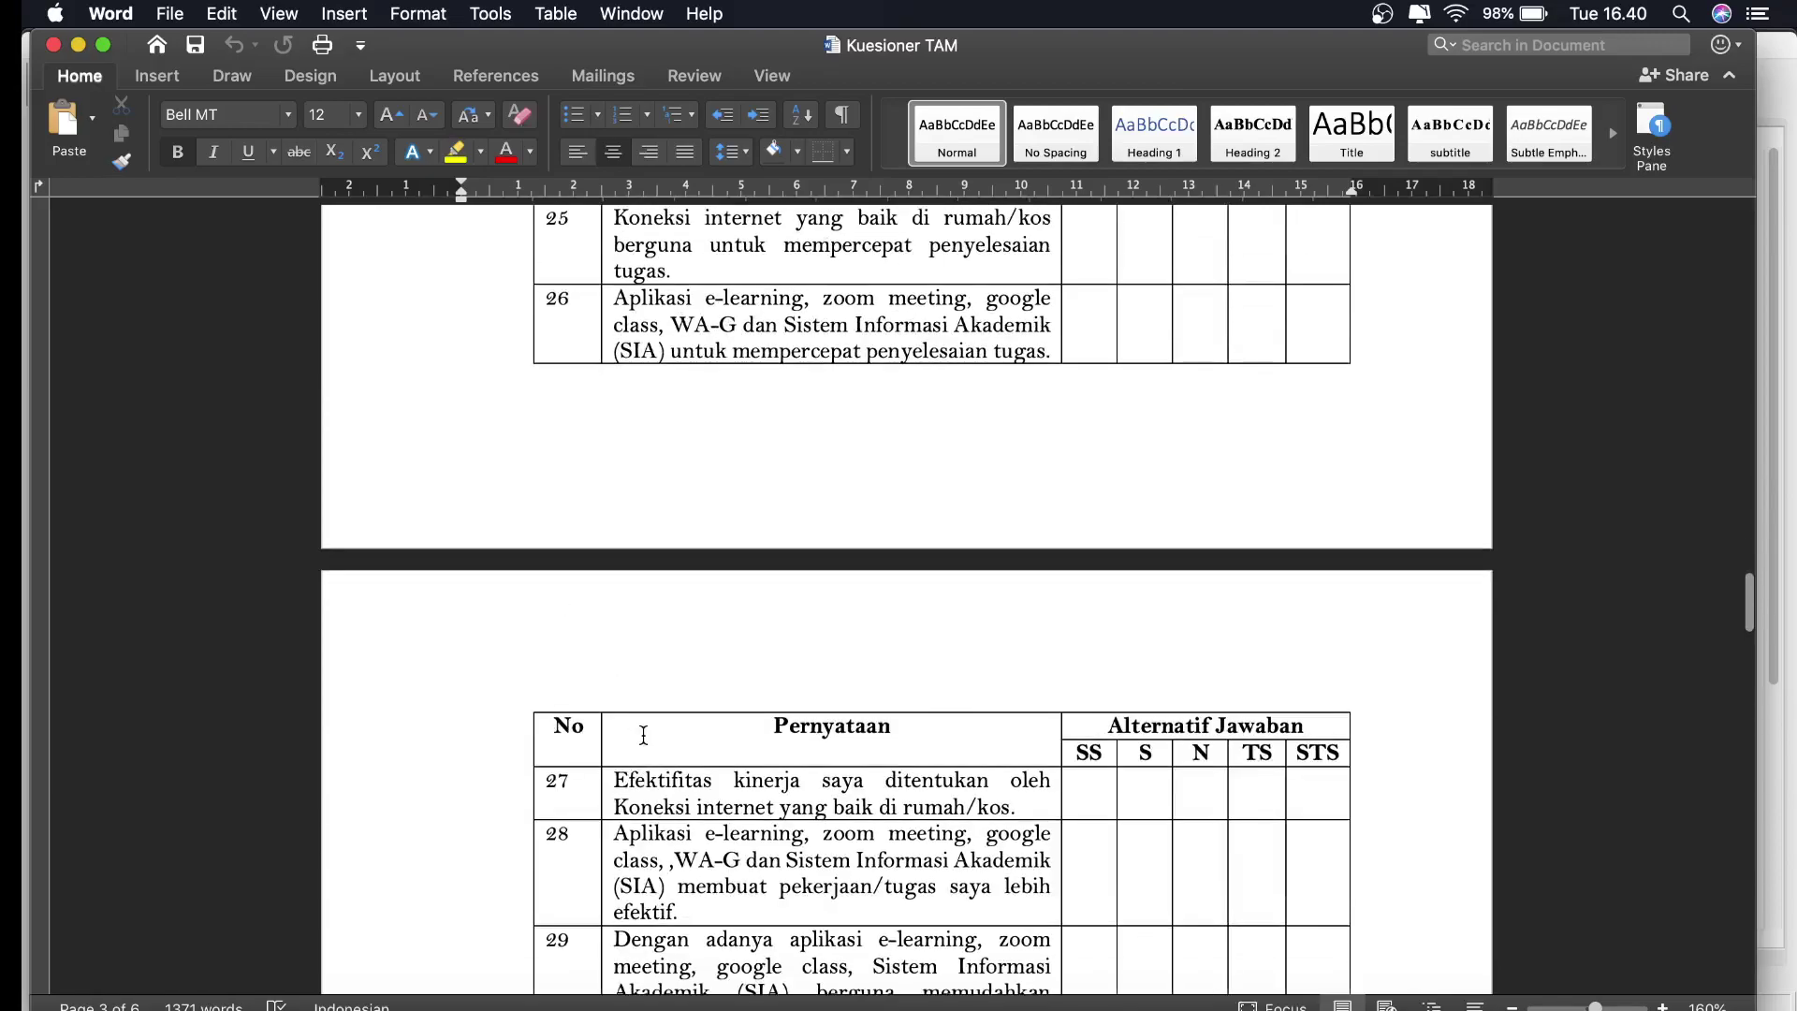
pyautogui.scroll(-7, 643, 735)
pyautogui.scroll(-4, 643, 736)
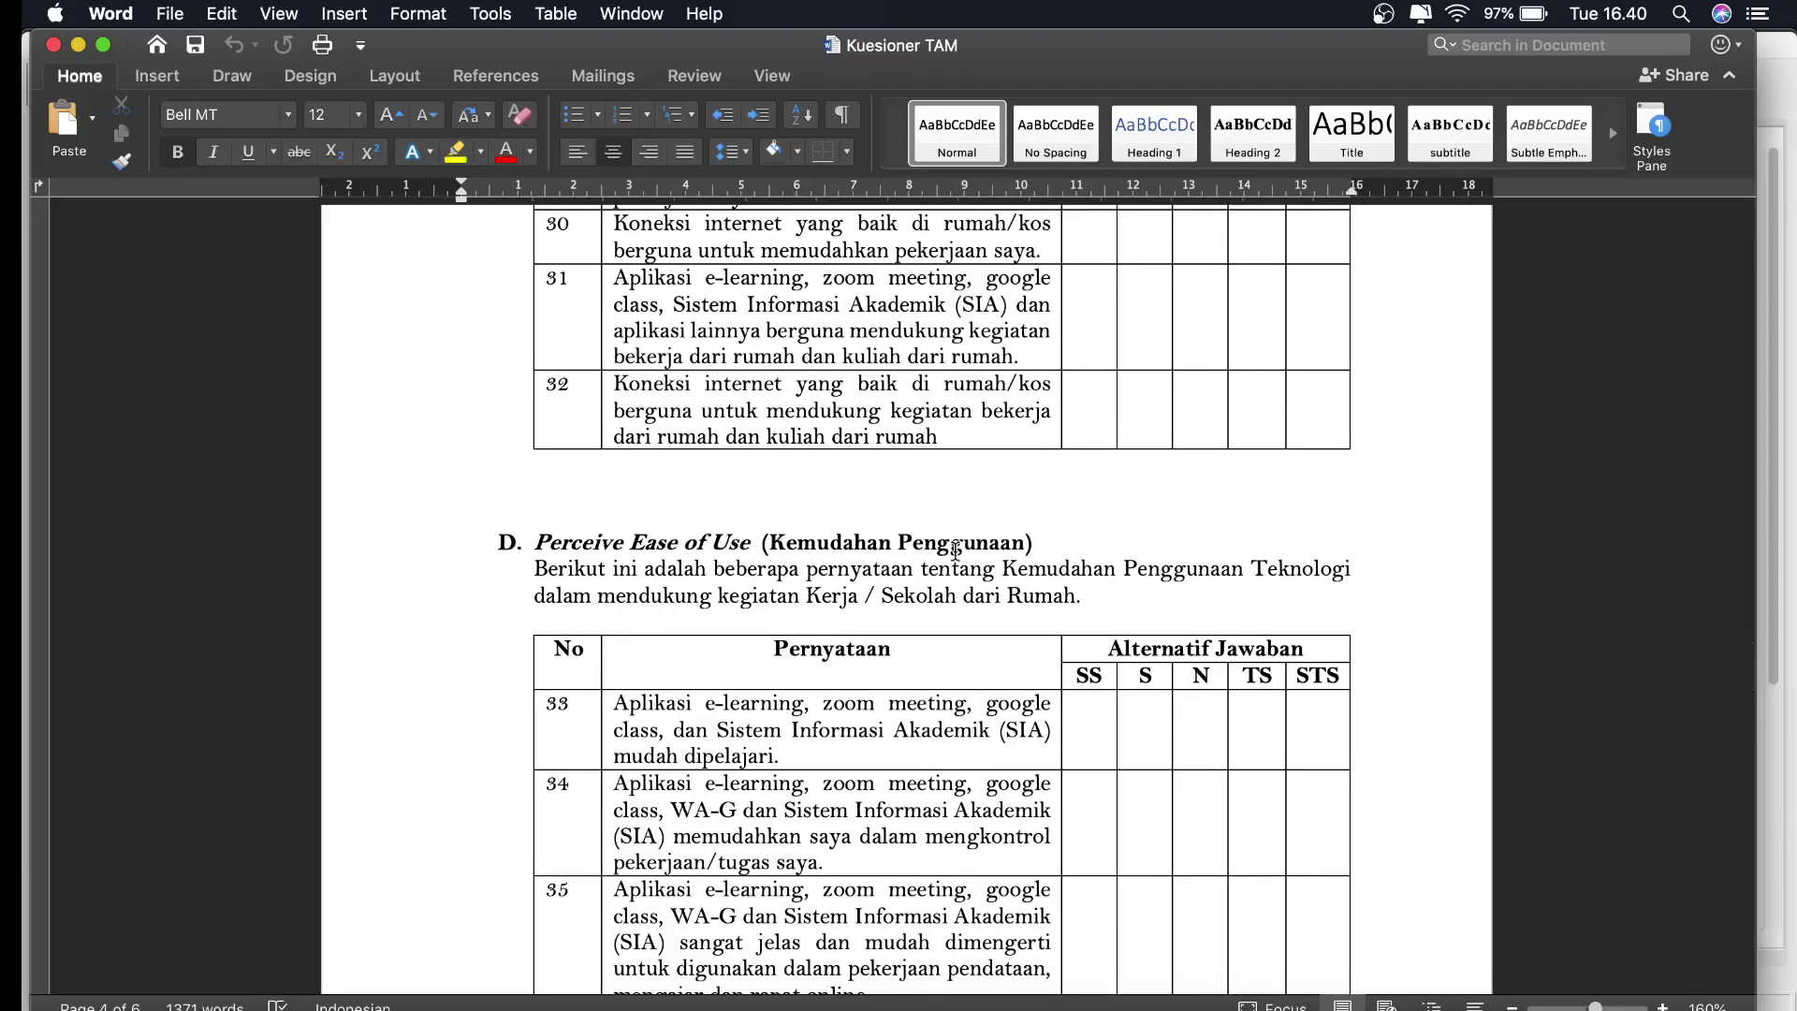
pyautogui.scroll(-2, 641, 749)
pyautogui.scroll(-12, 641, 749)
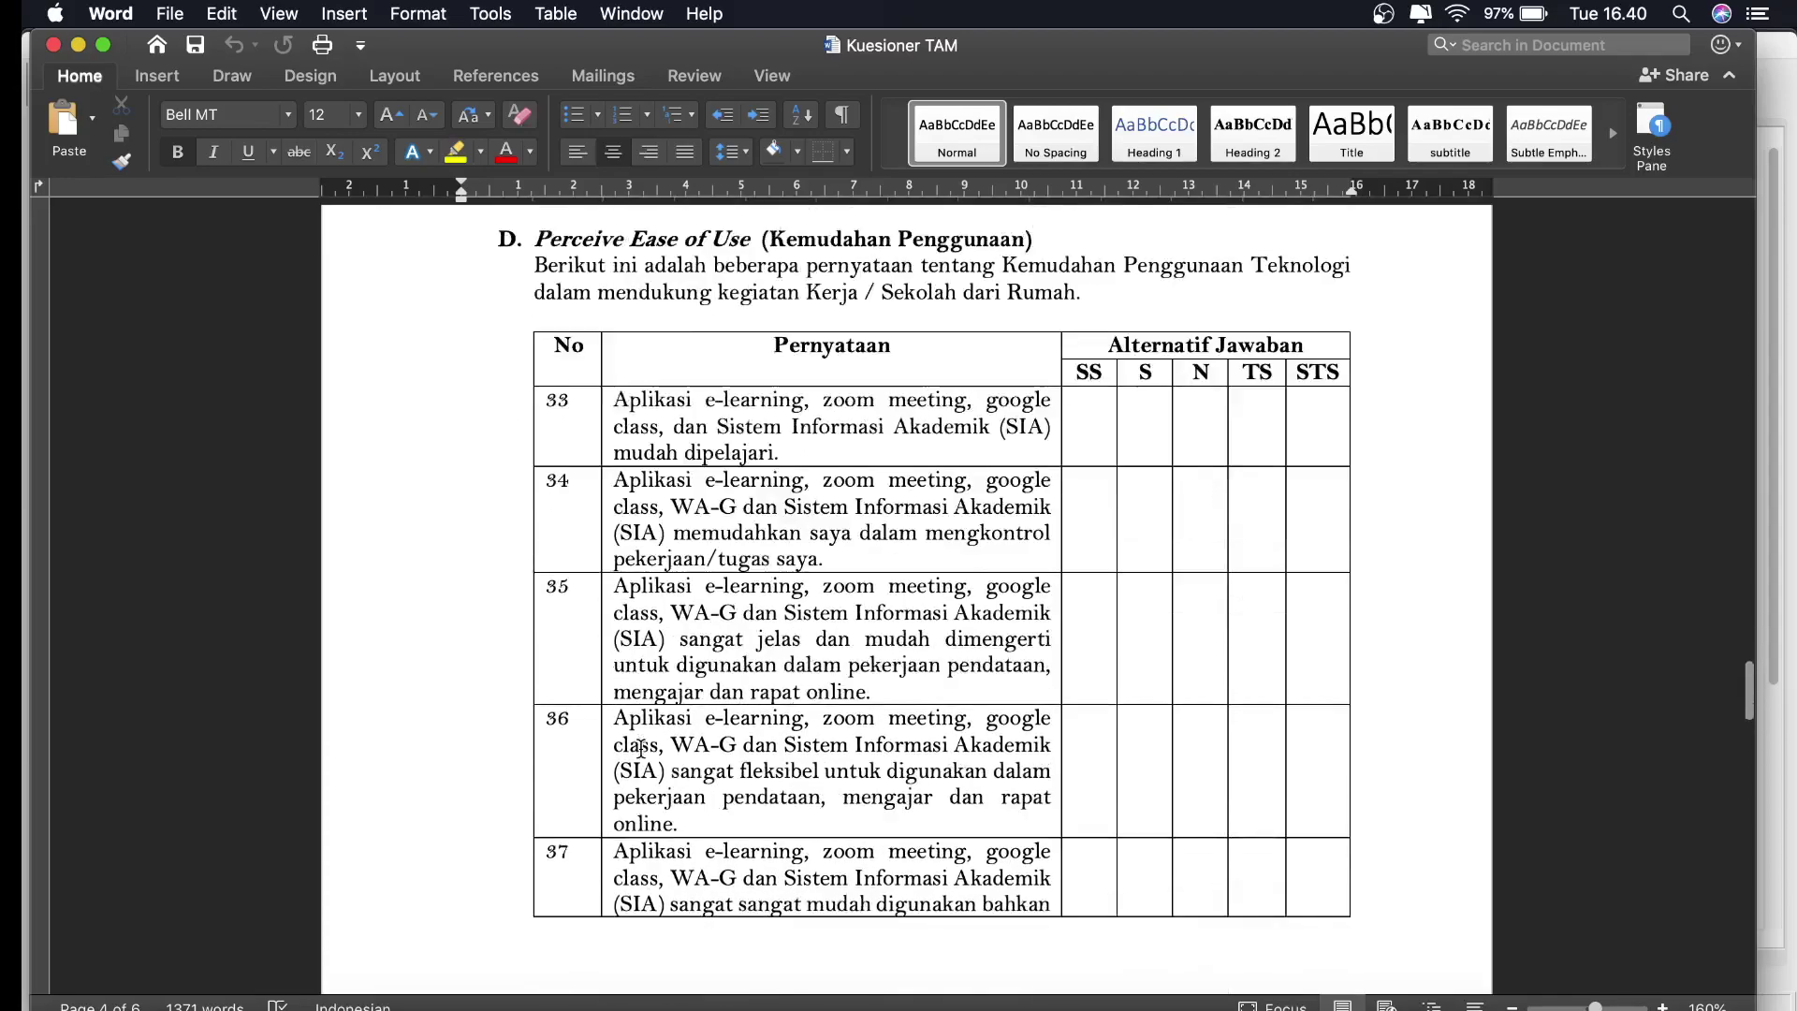
# Review the statements of sections E to G: Attitude Toward Using Technologi, Behavioral Intention to Use, and Actual Technology Use.
pyautogui.scroll(-4, 641, 749)
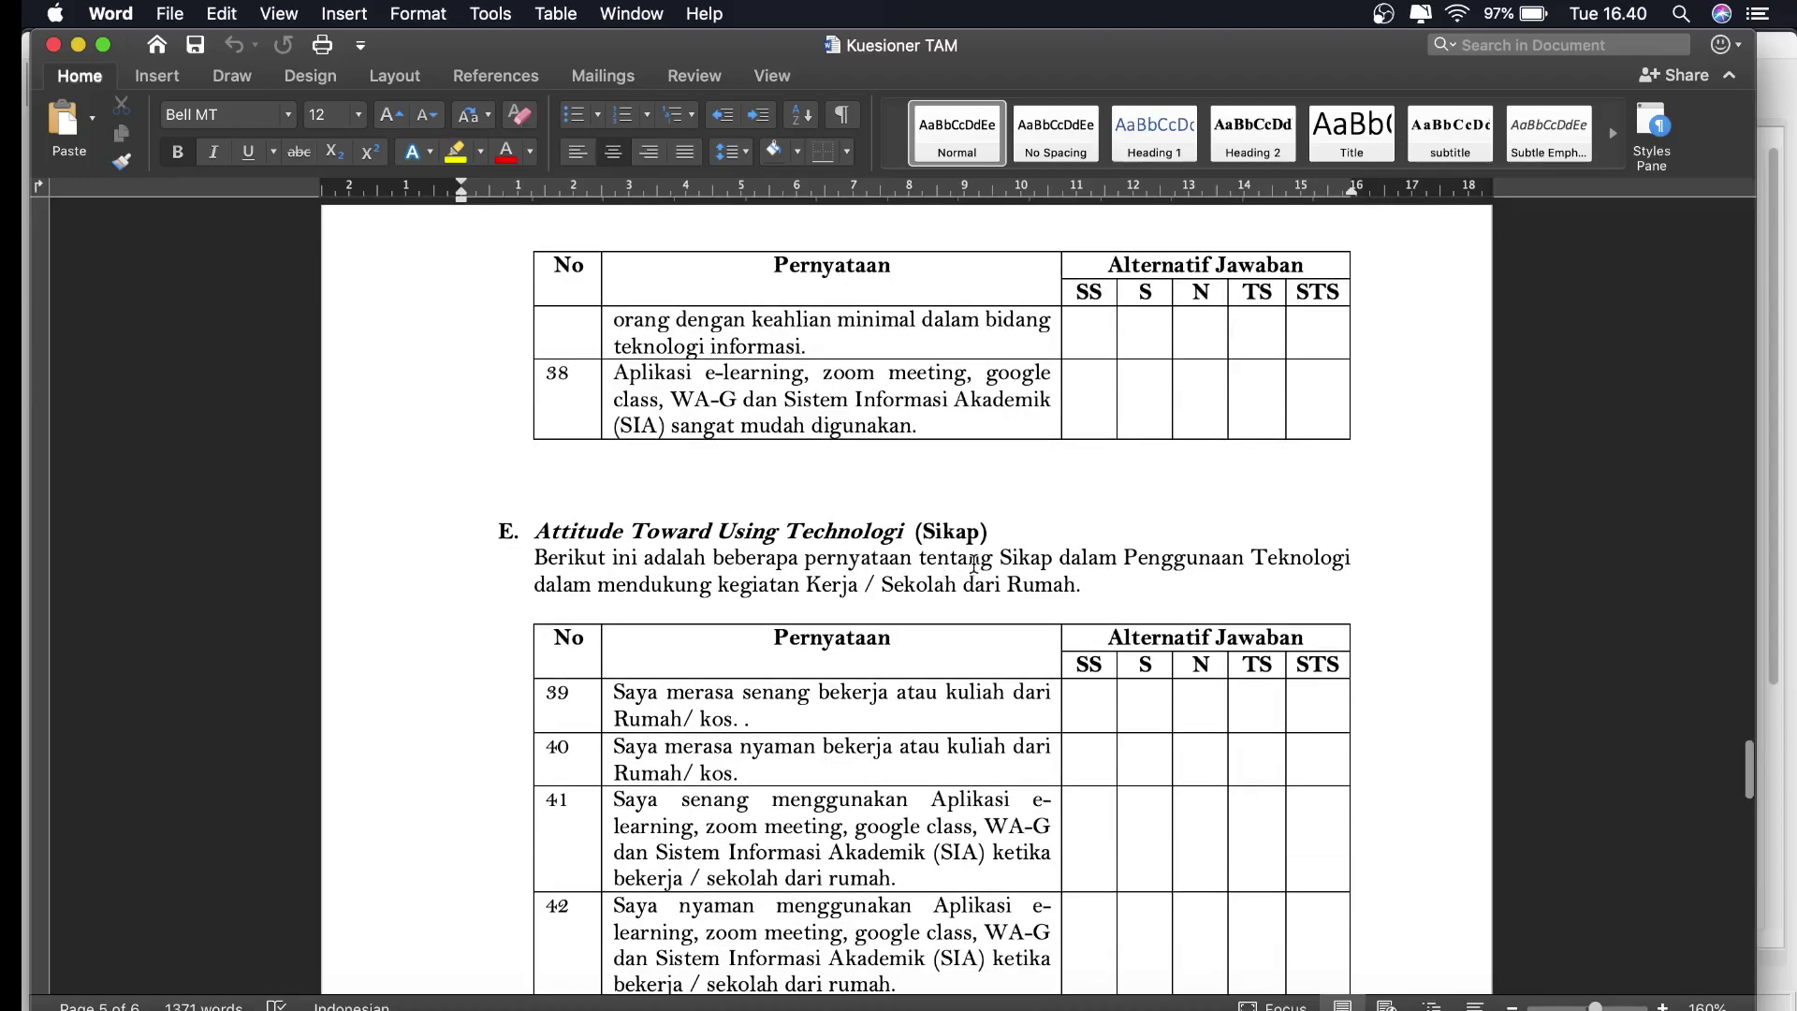
pyautogui.scroll(-3, 979, 564)
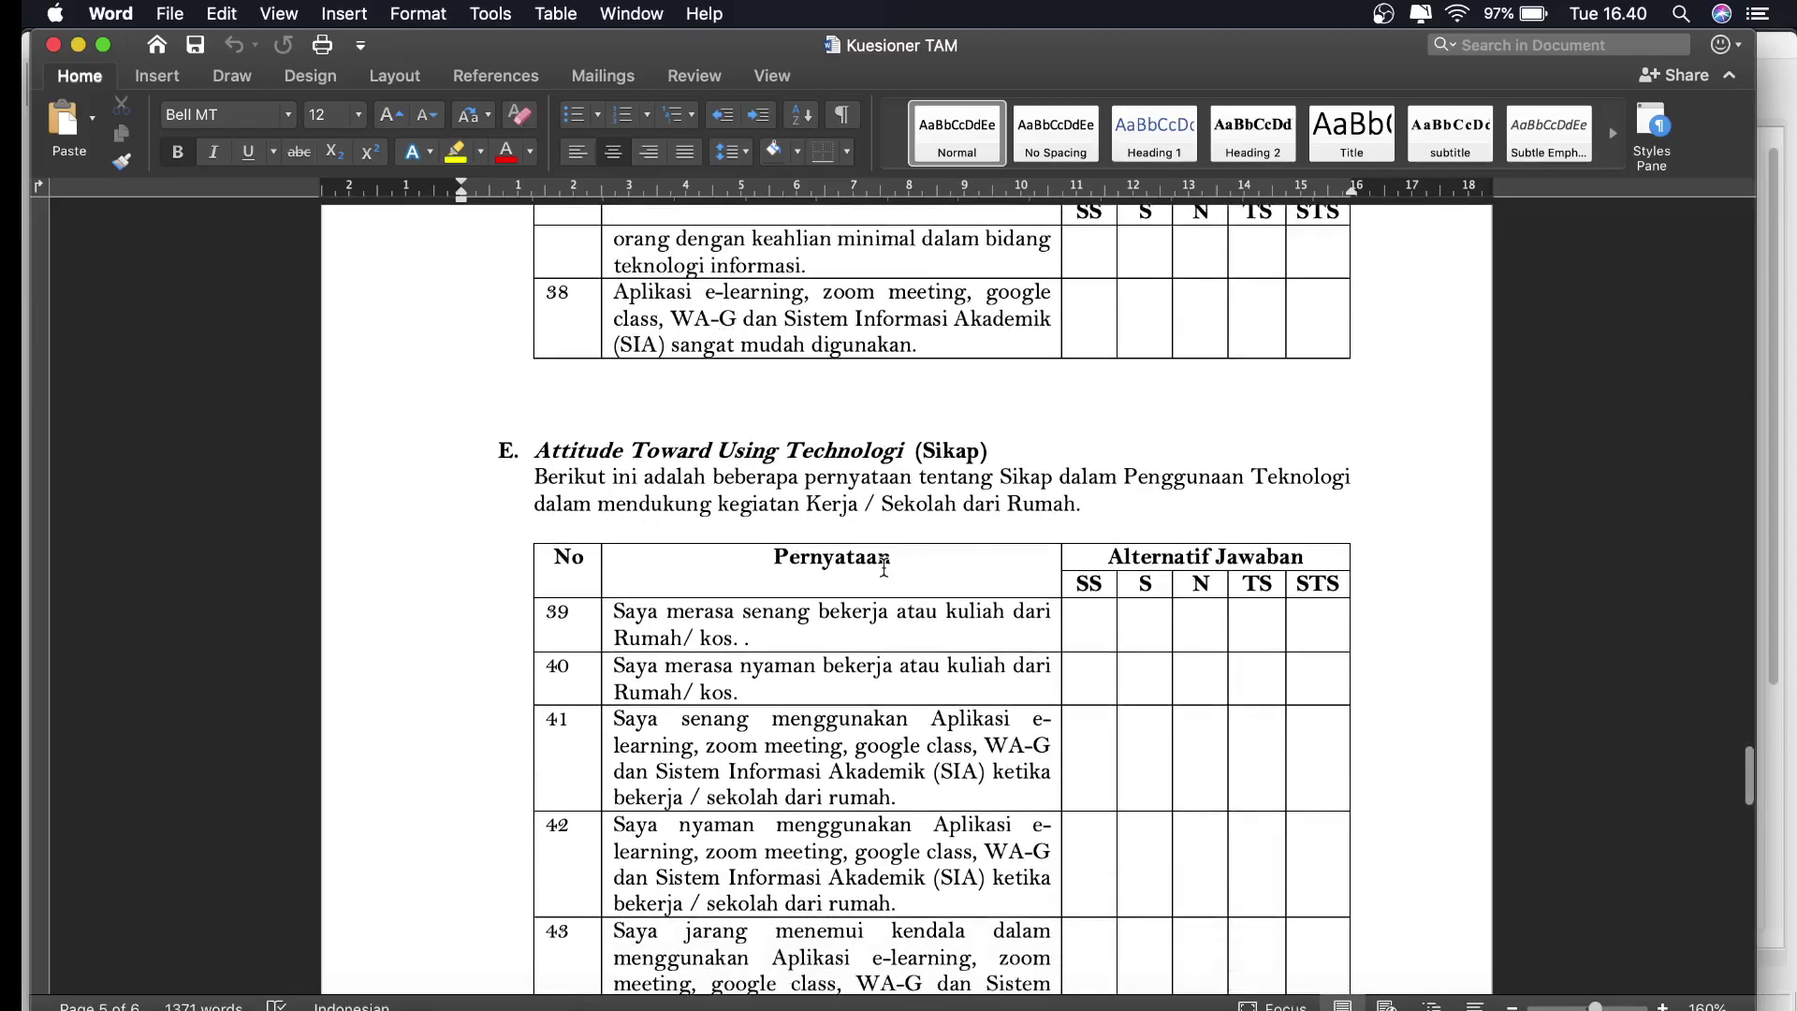
pyautogui.scroll(-10, 617, 722)
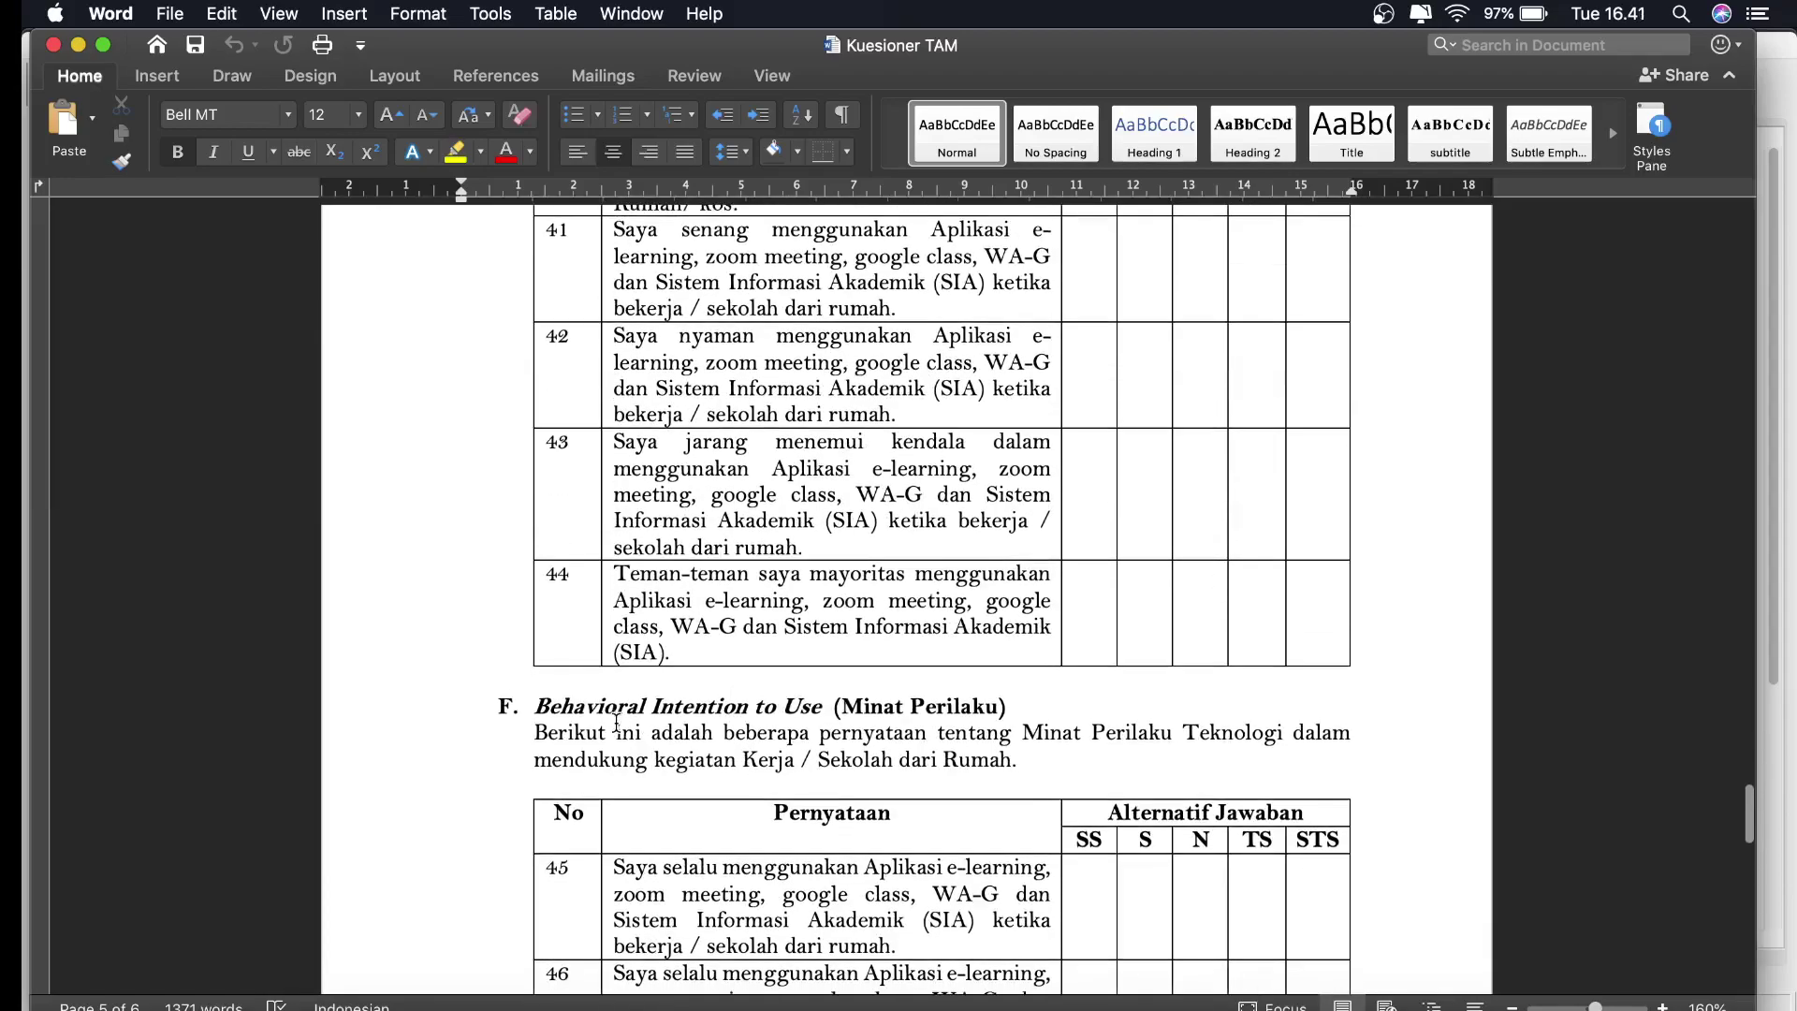
pyautogui.scroll(-1, 674, 747)
pyautogui.scroll(-9, 763, 728)
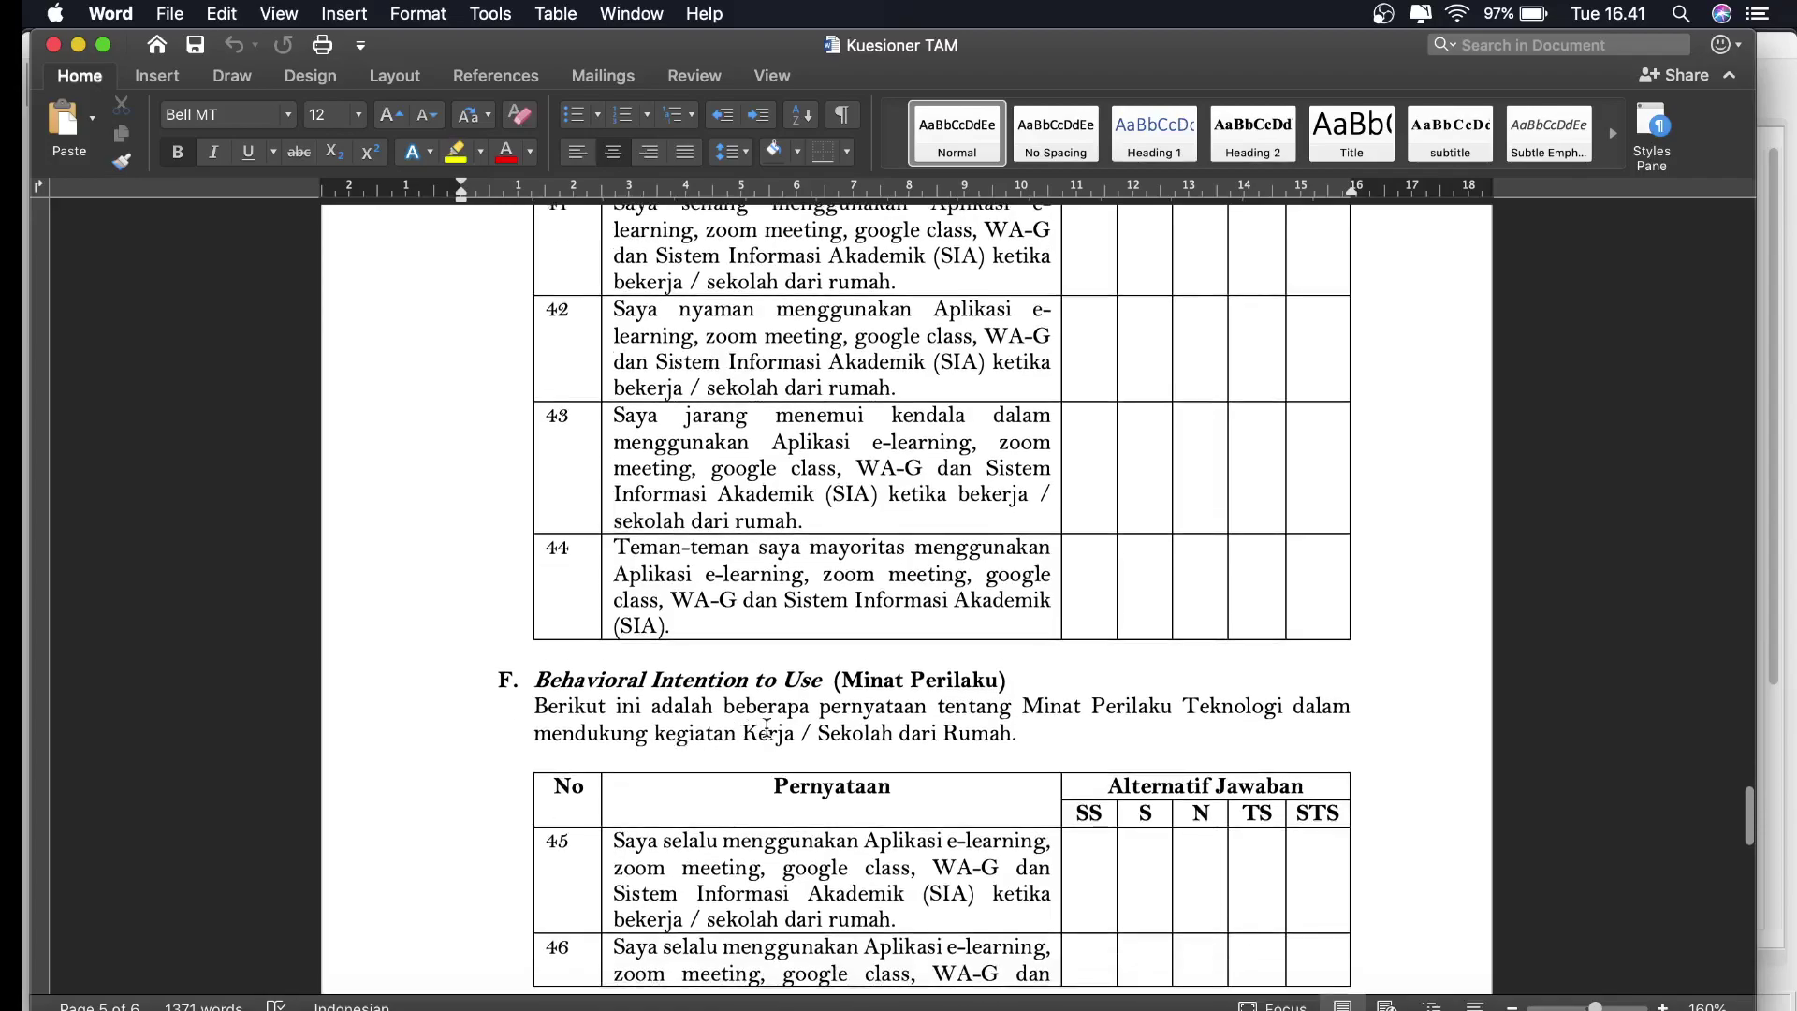
pyautogui.scroll(-14, 766, 728)
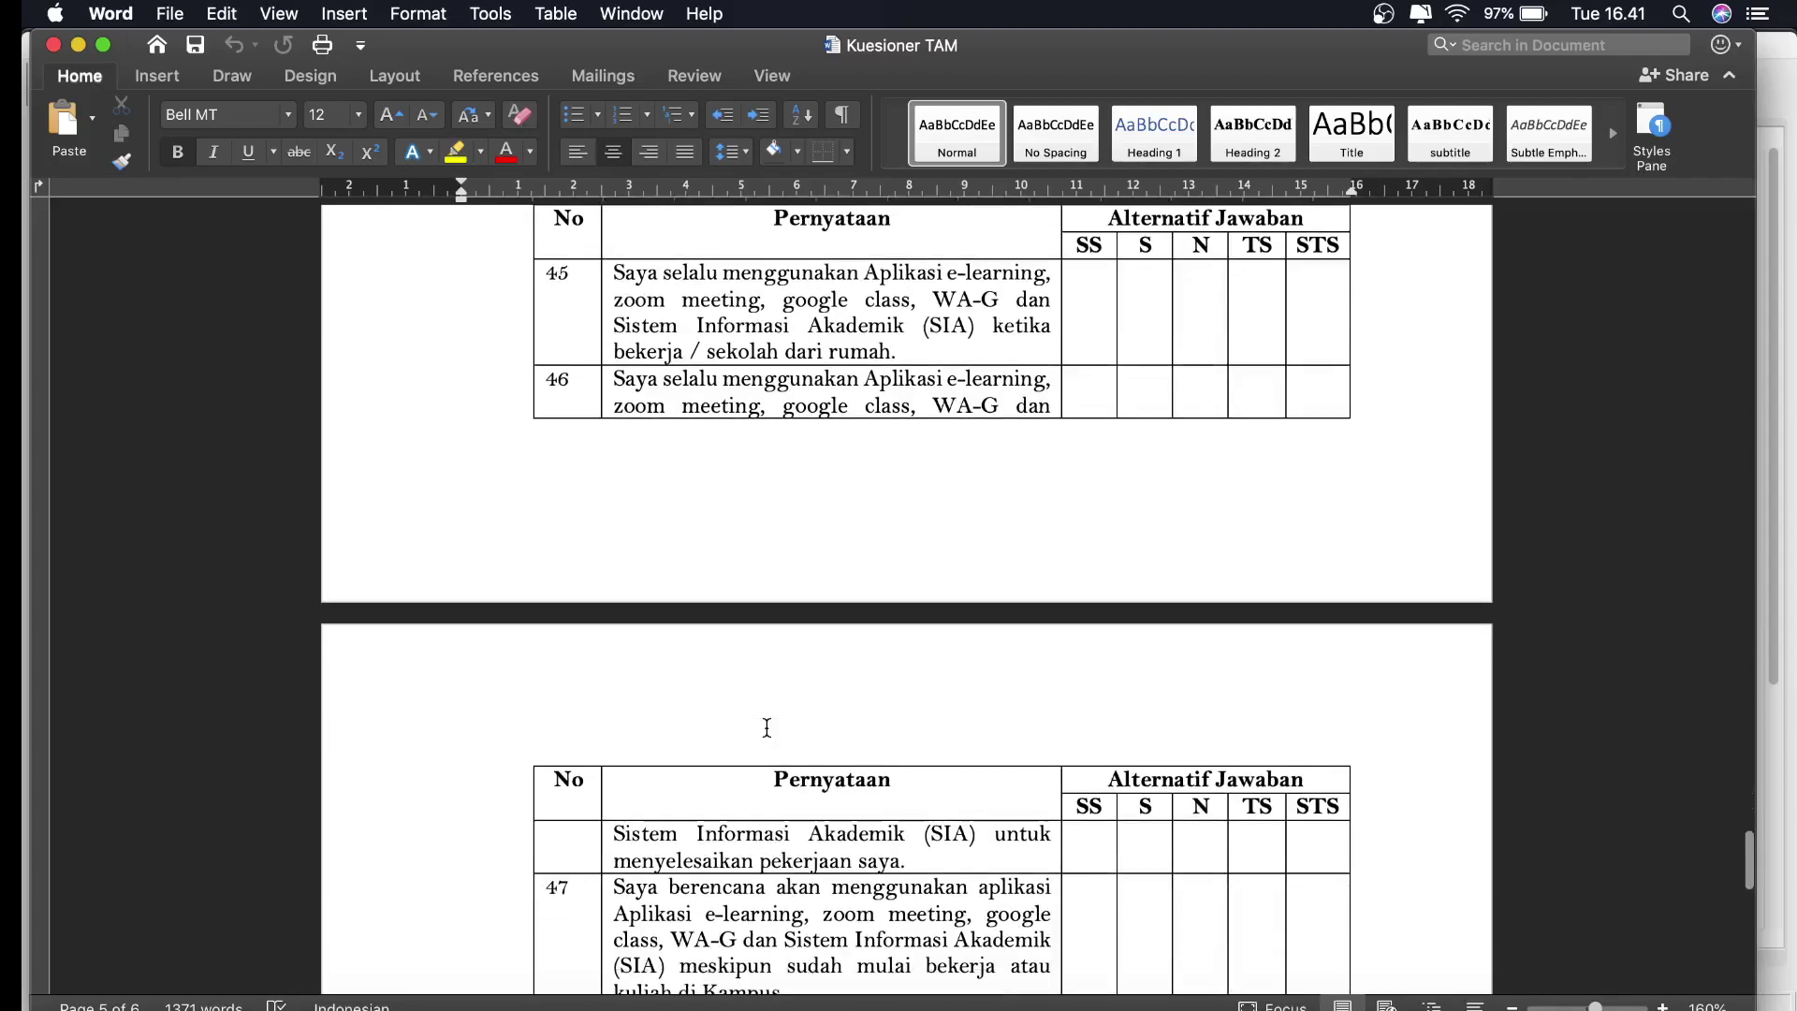
pyautogui.scroll(-6, 767, 728)
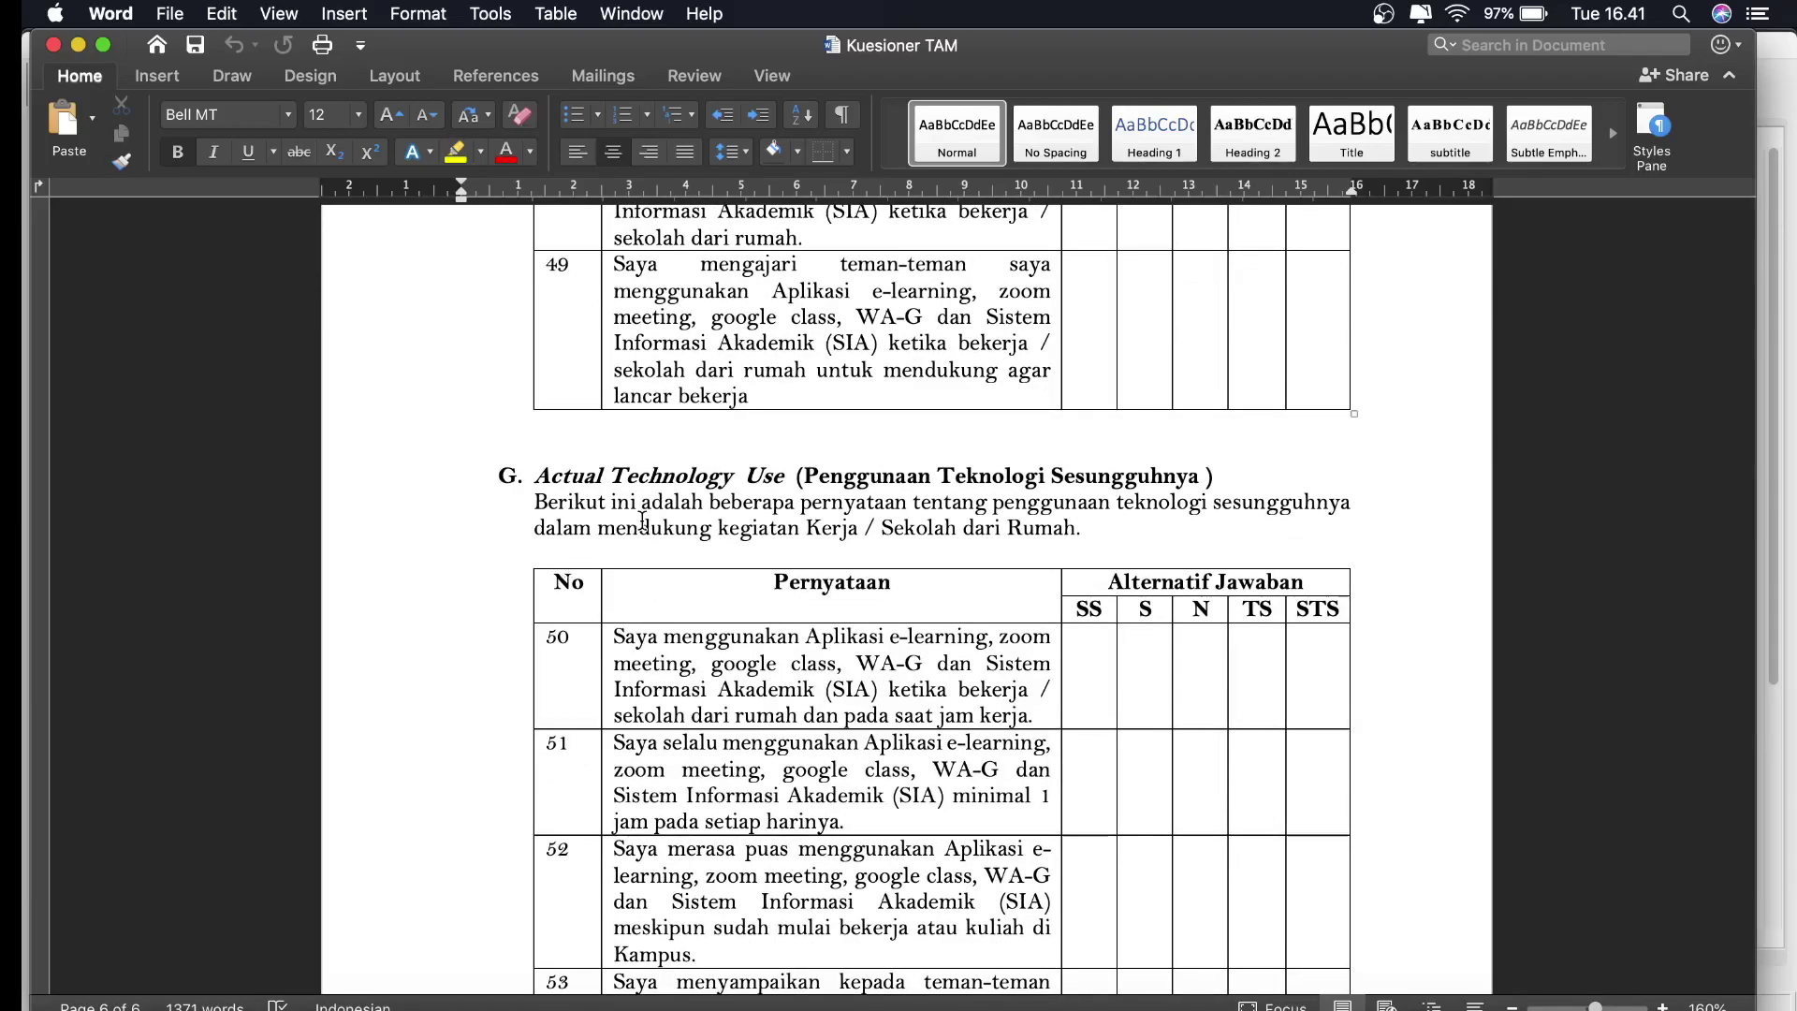
pyautogui.scroll(-2, 696, 516)
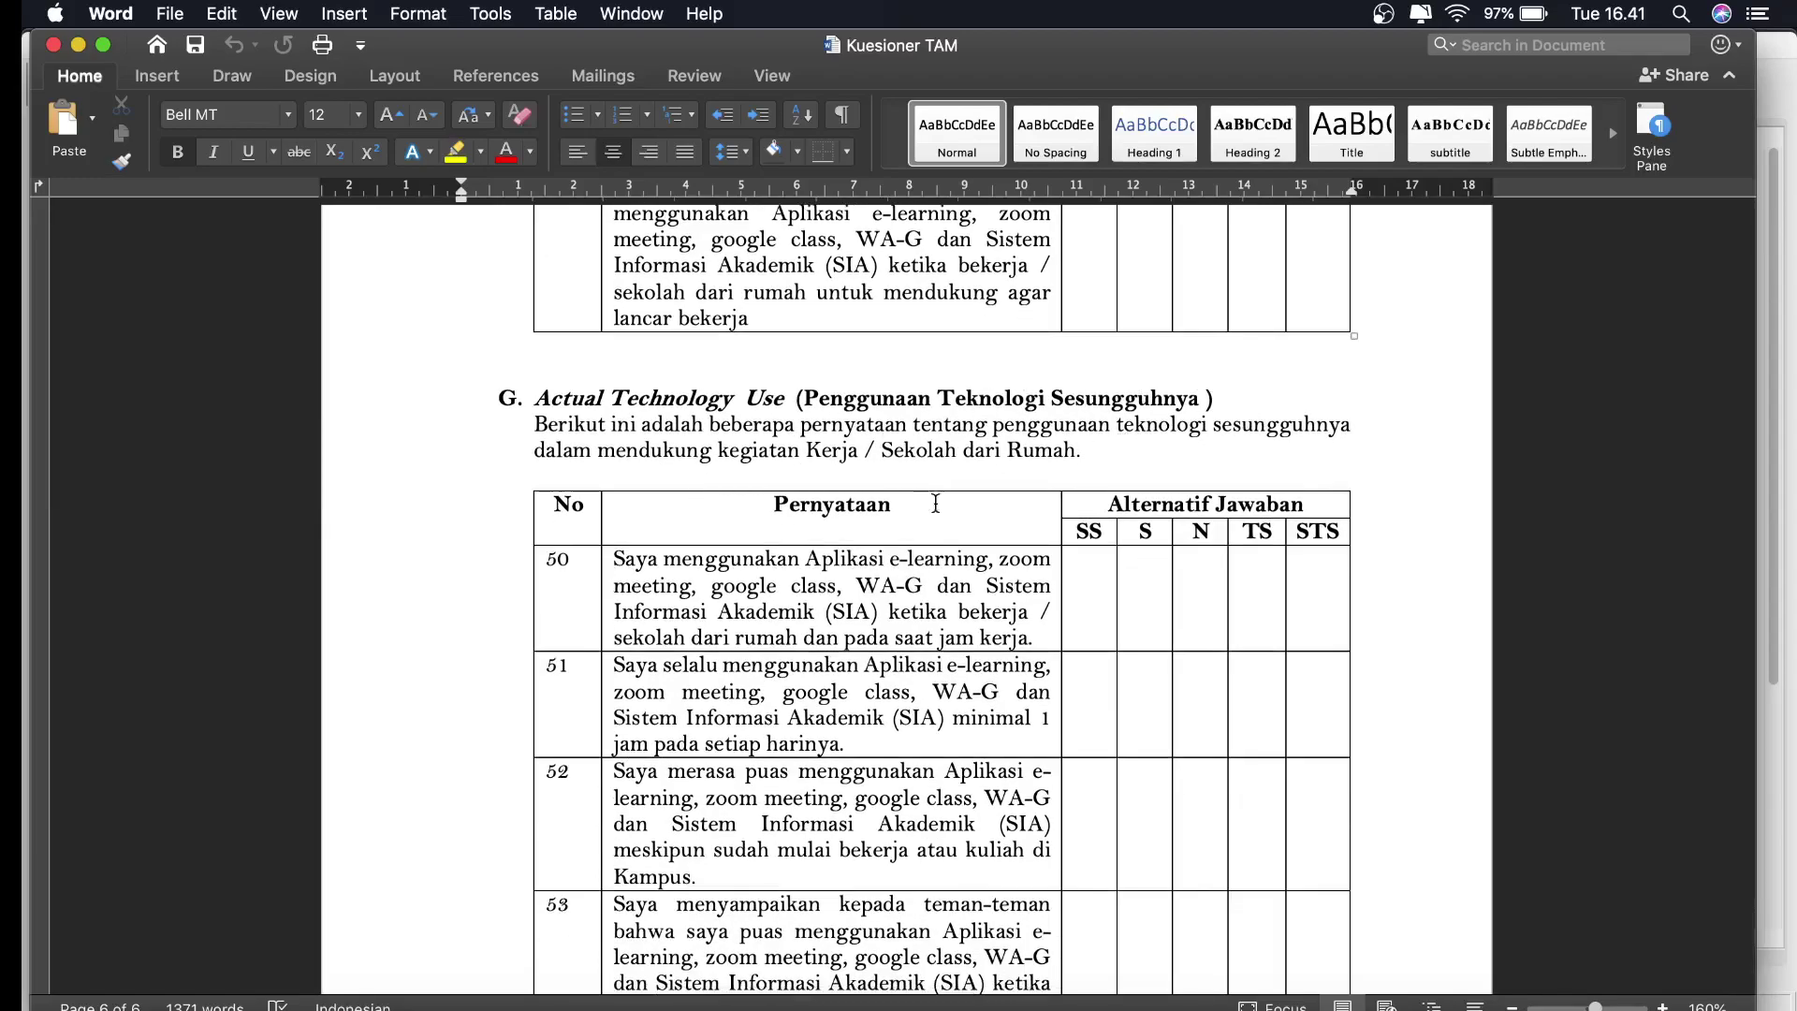
pyautogui.scroll(-9, 932, 541)
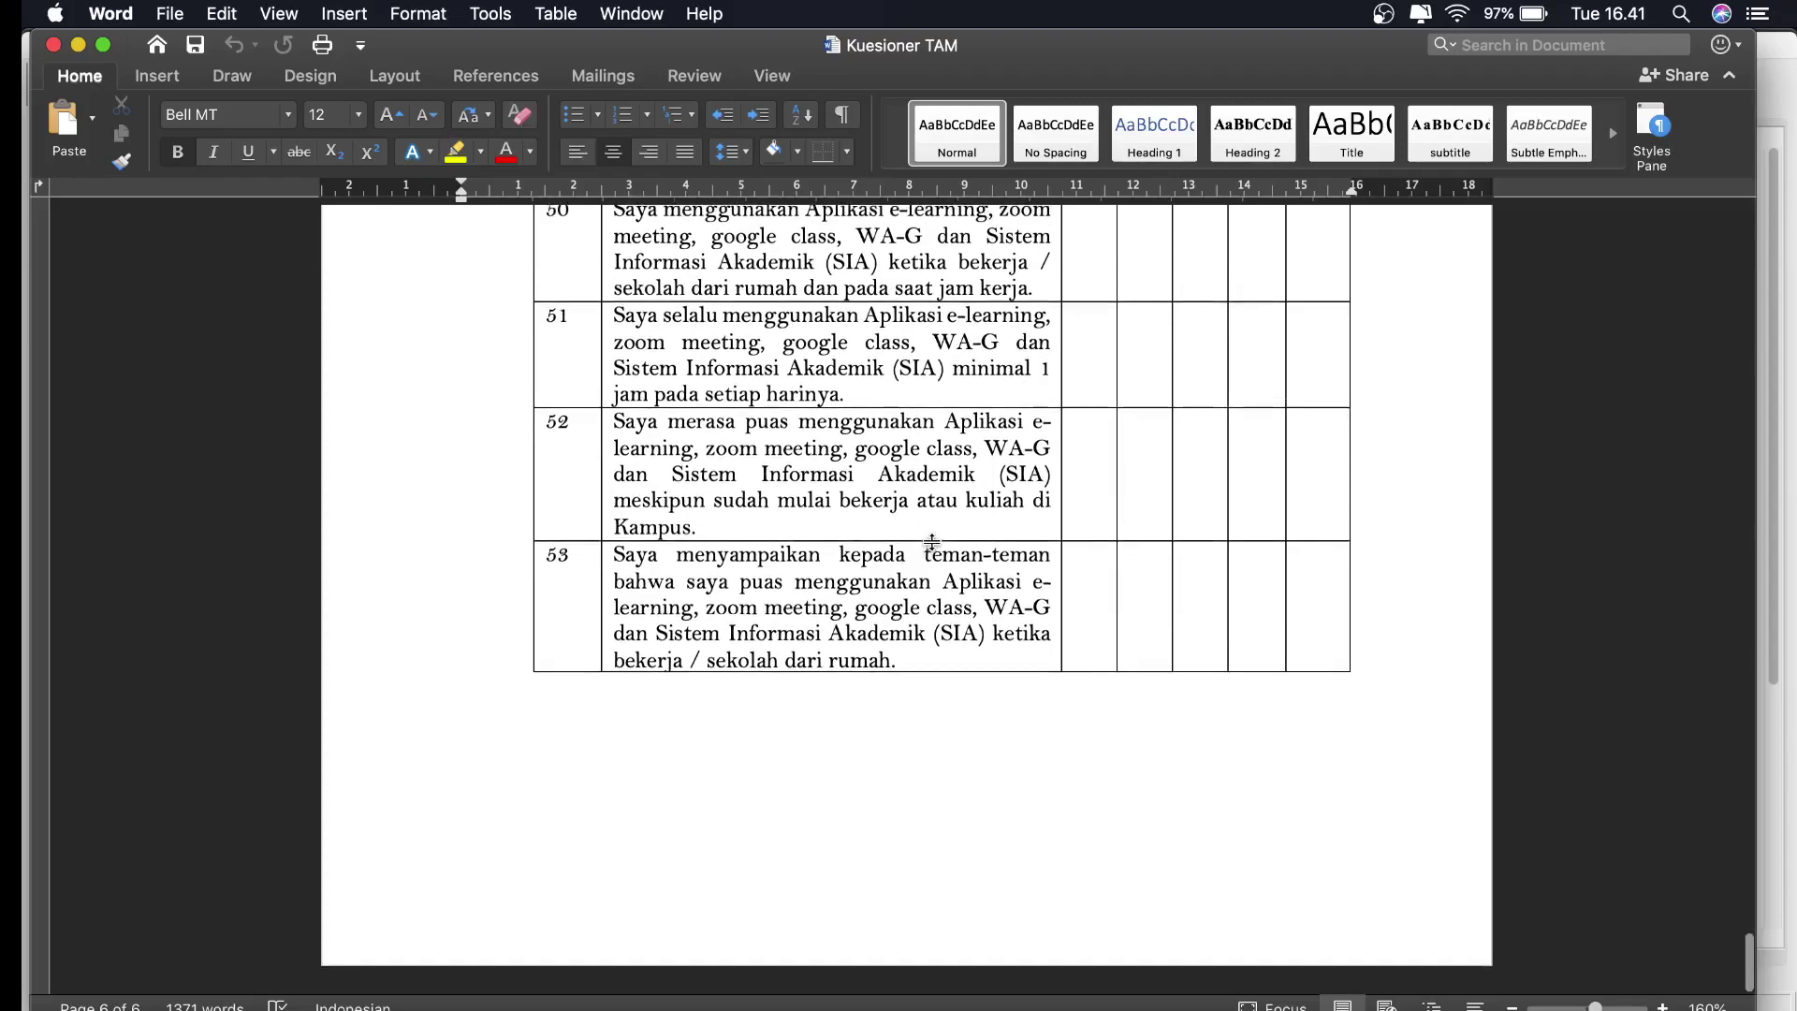
# Go back to the questionnaire's filling instructions and review the SS to STS answer scale together with statements 1 and 2.
pyautogui.scroll(20, 932, 541)
pyautogui.scroll(20, 931, 542)
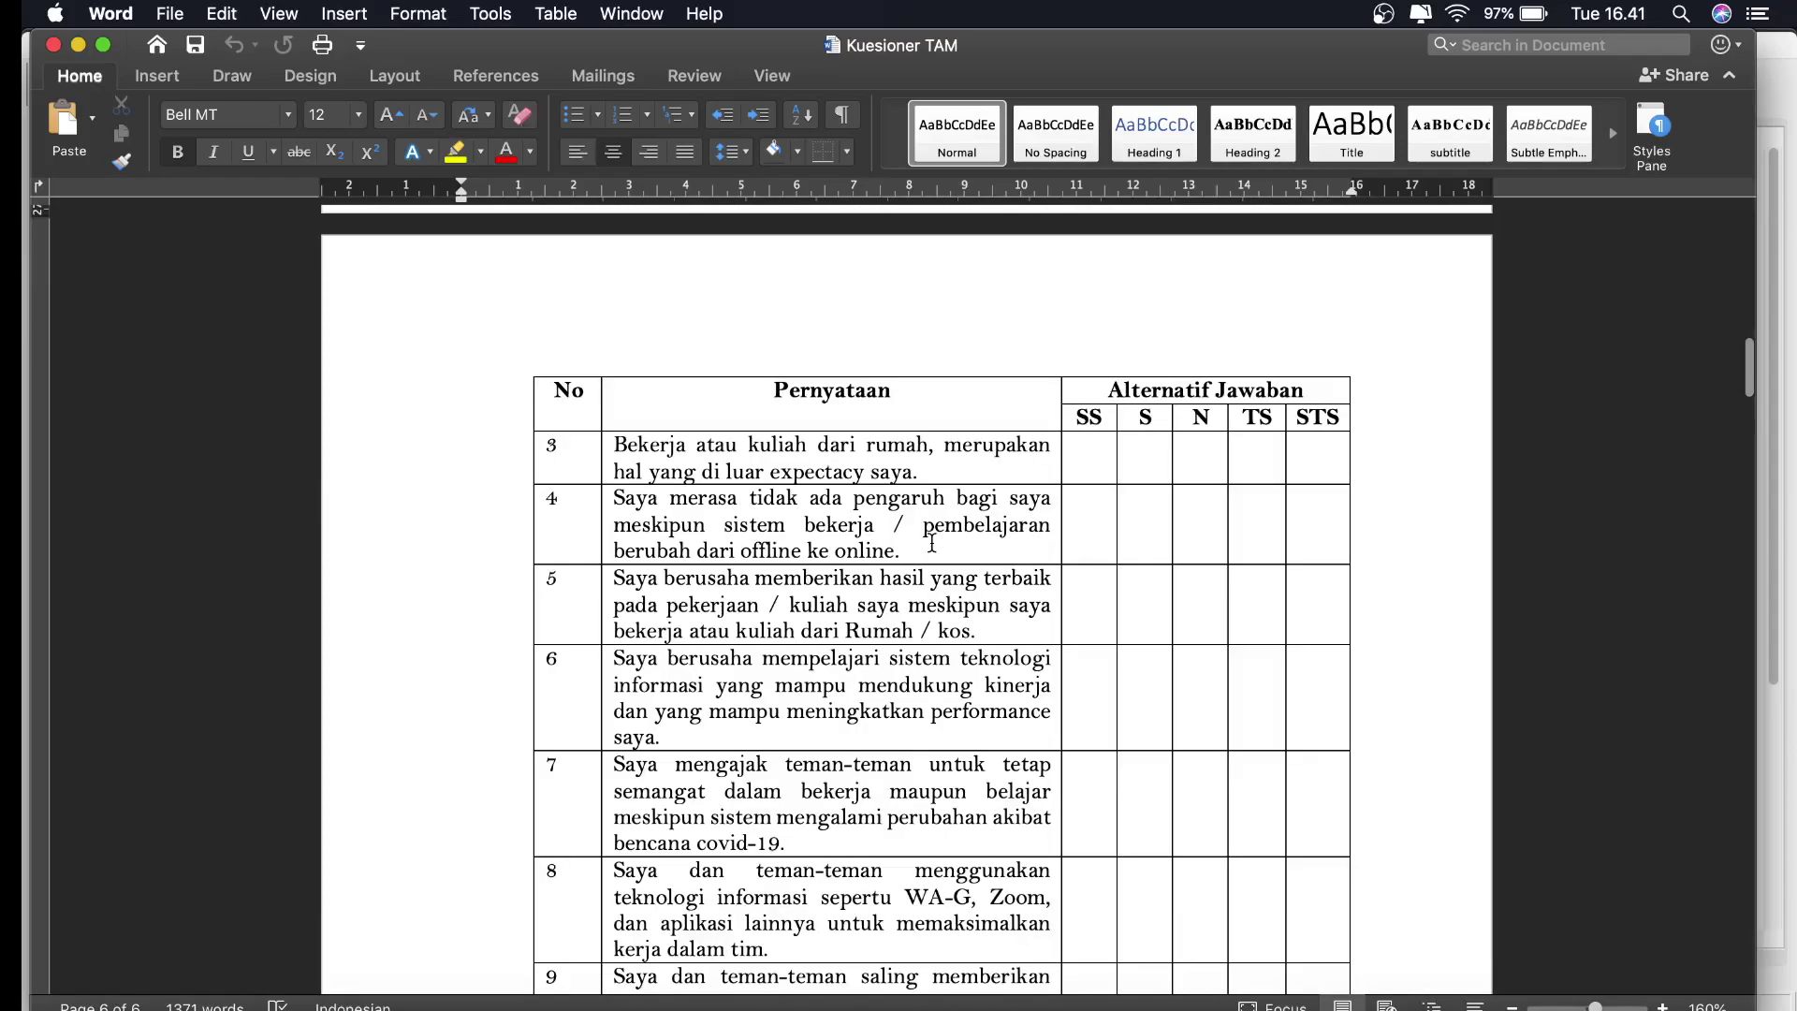
pyautogui.scroll(-10, 931, 541)
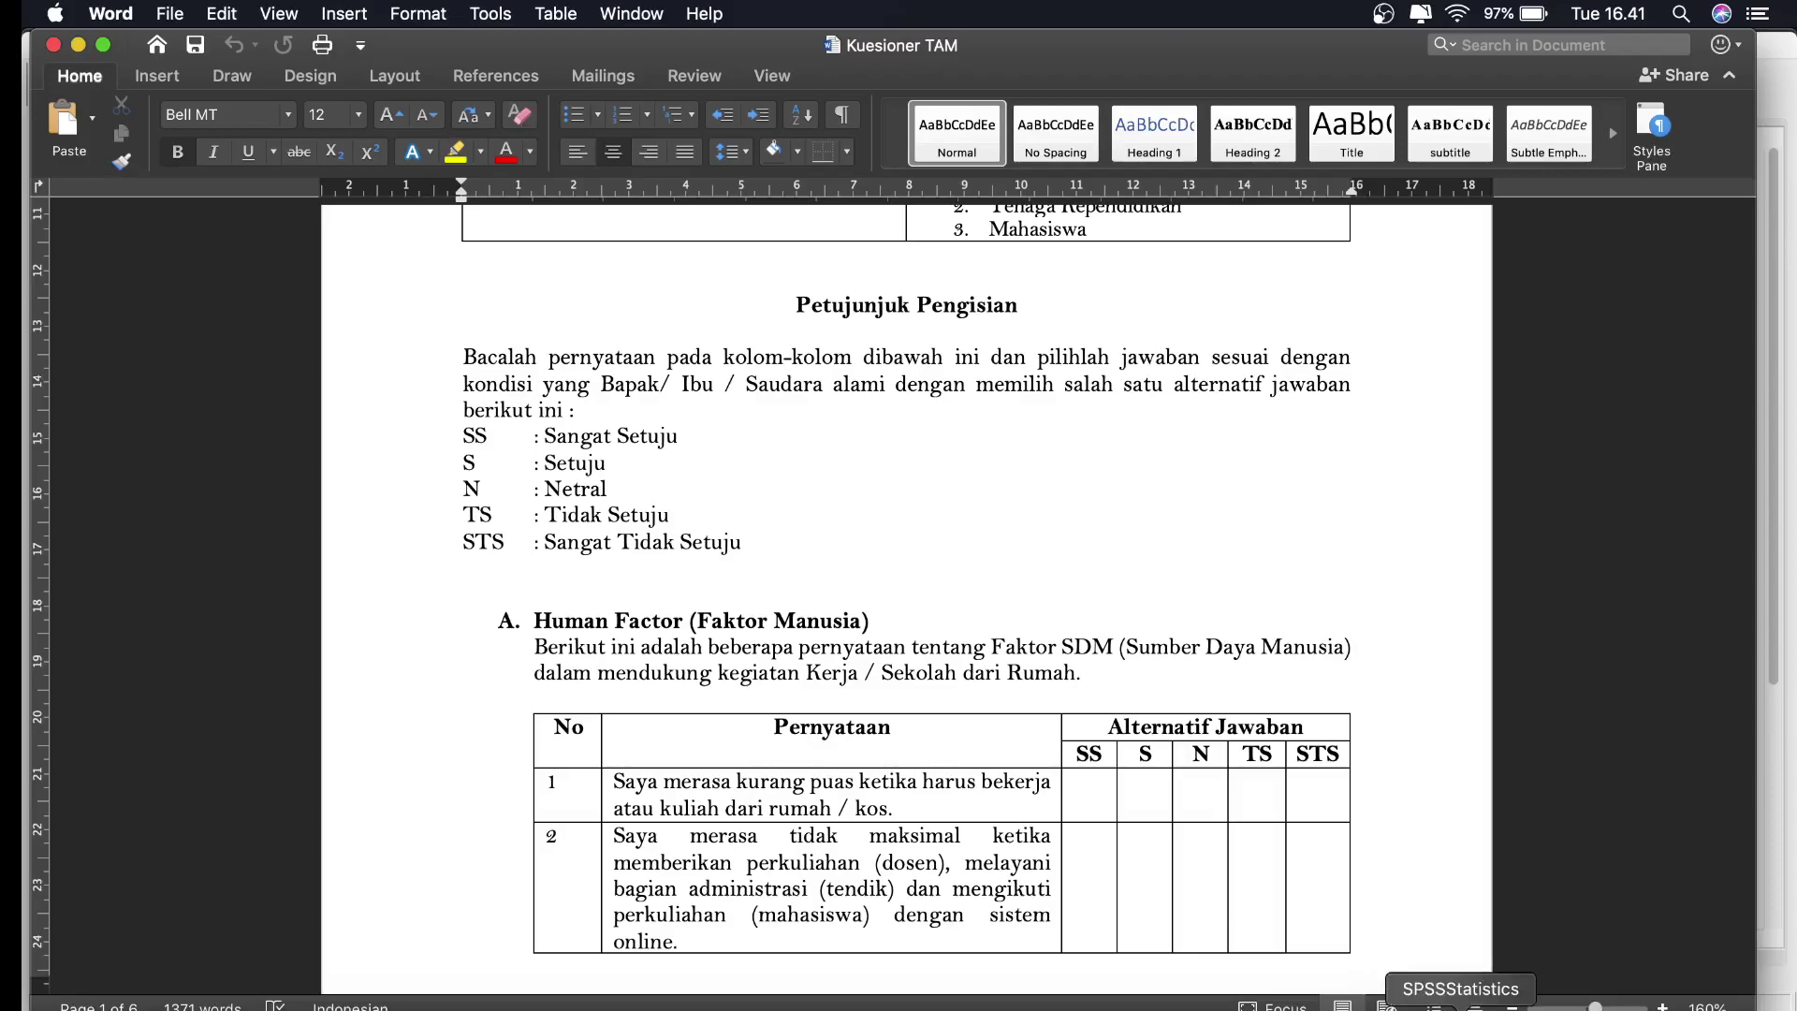
pyautogui.click(1461, 1007)
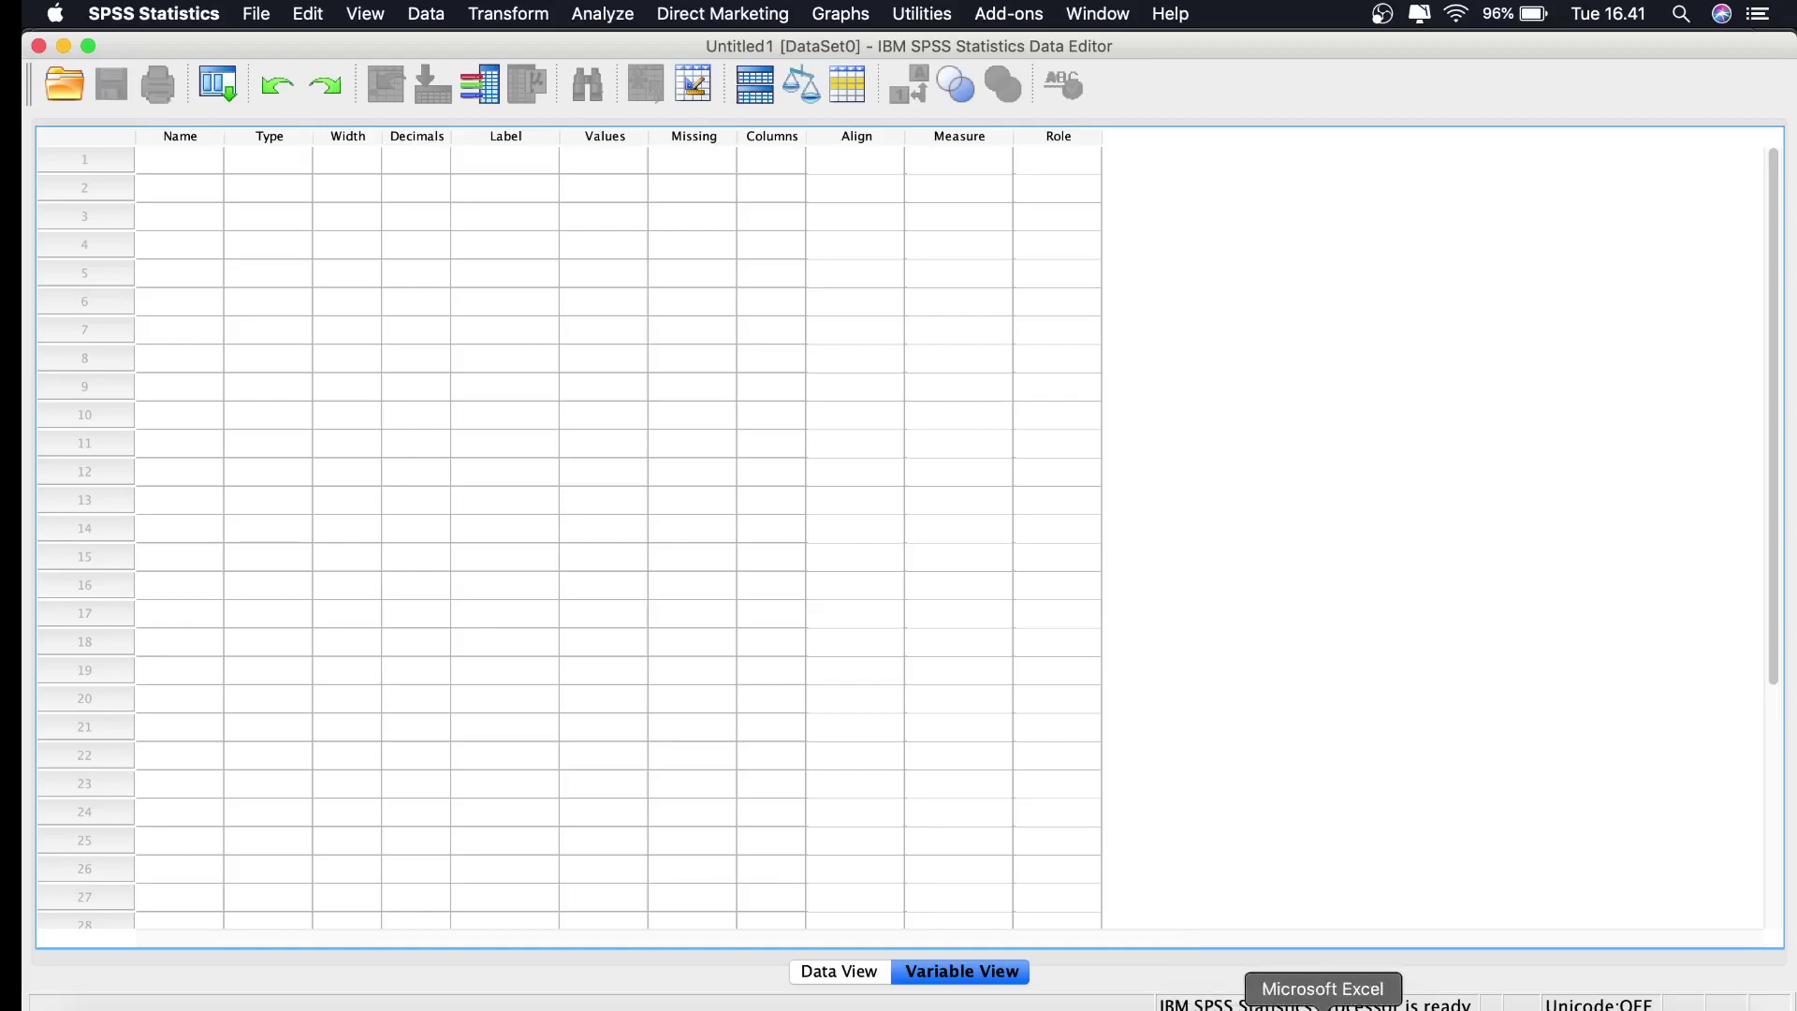
pyautogui.click(1393, 1004)
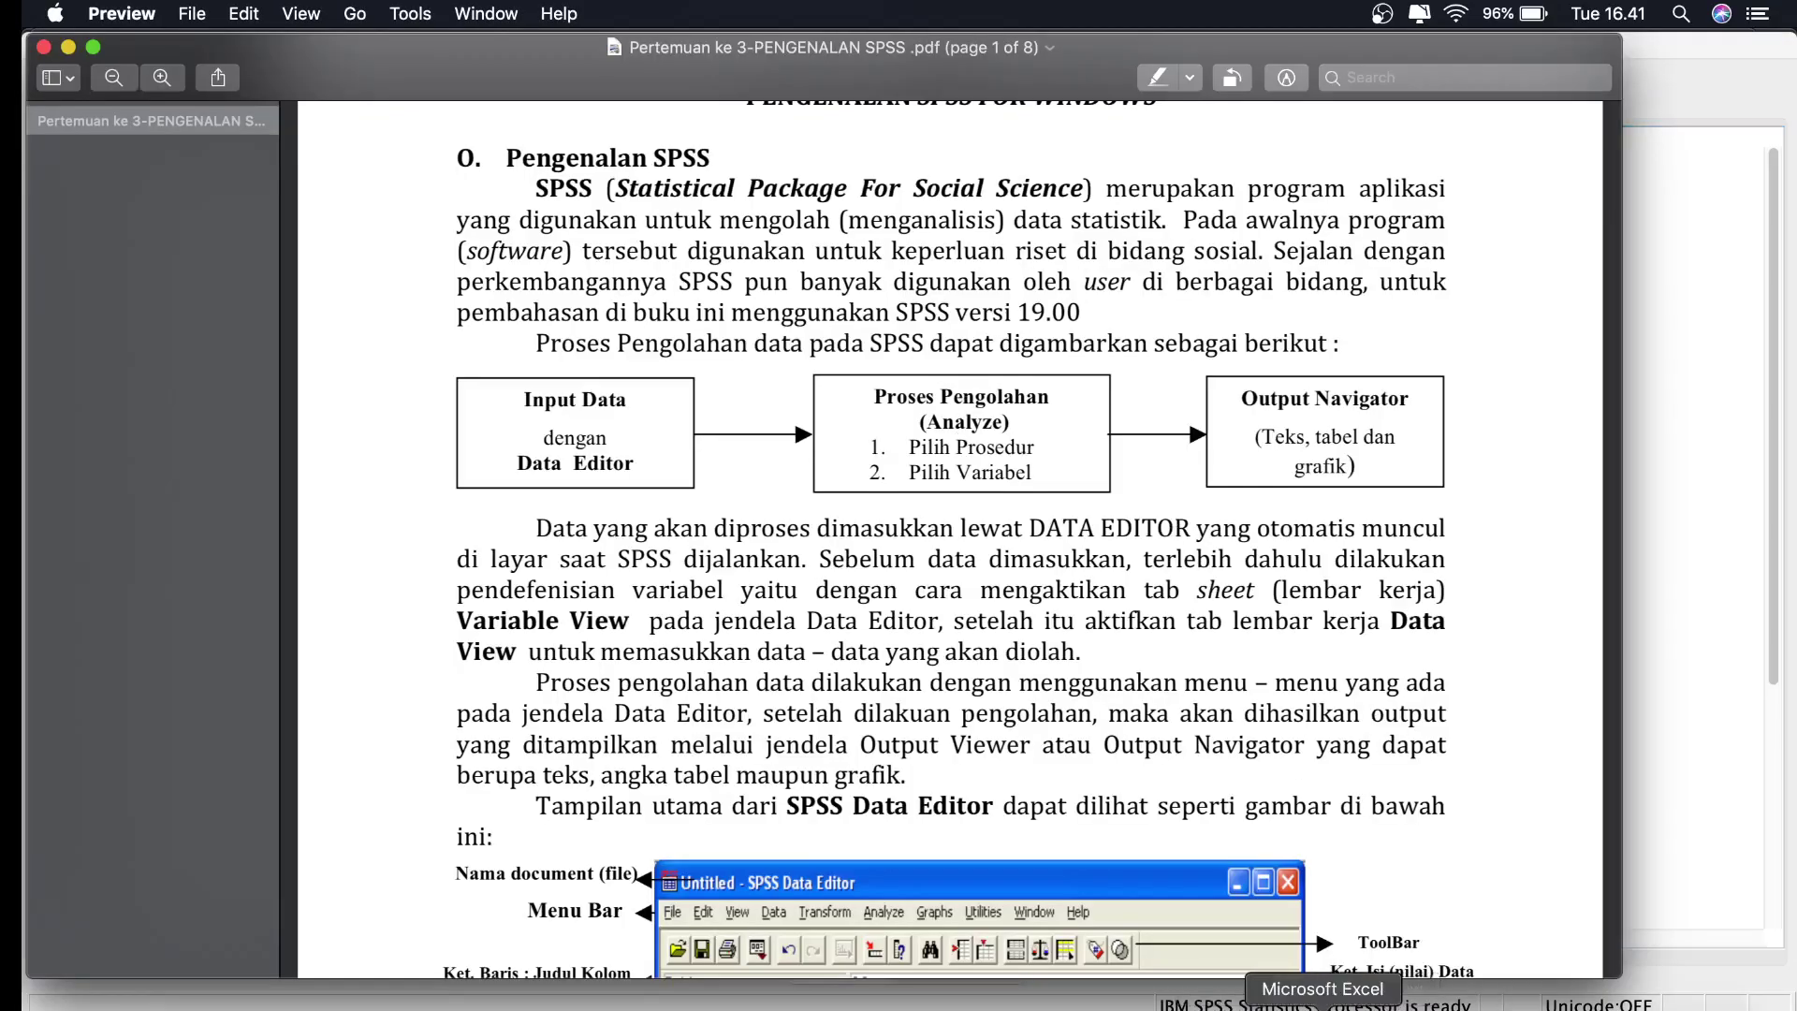
pyautogui.click(1154, 1004)
pyautogui.scroll(3, 789, 435)
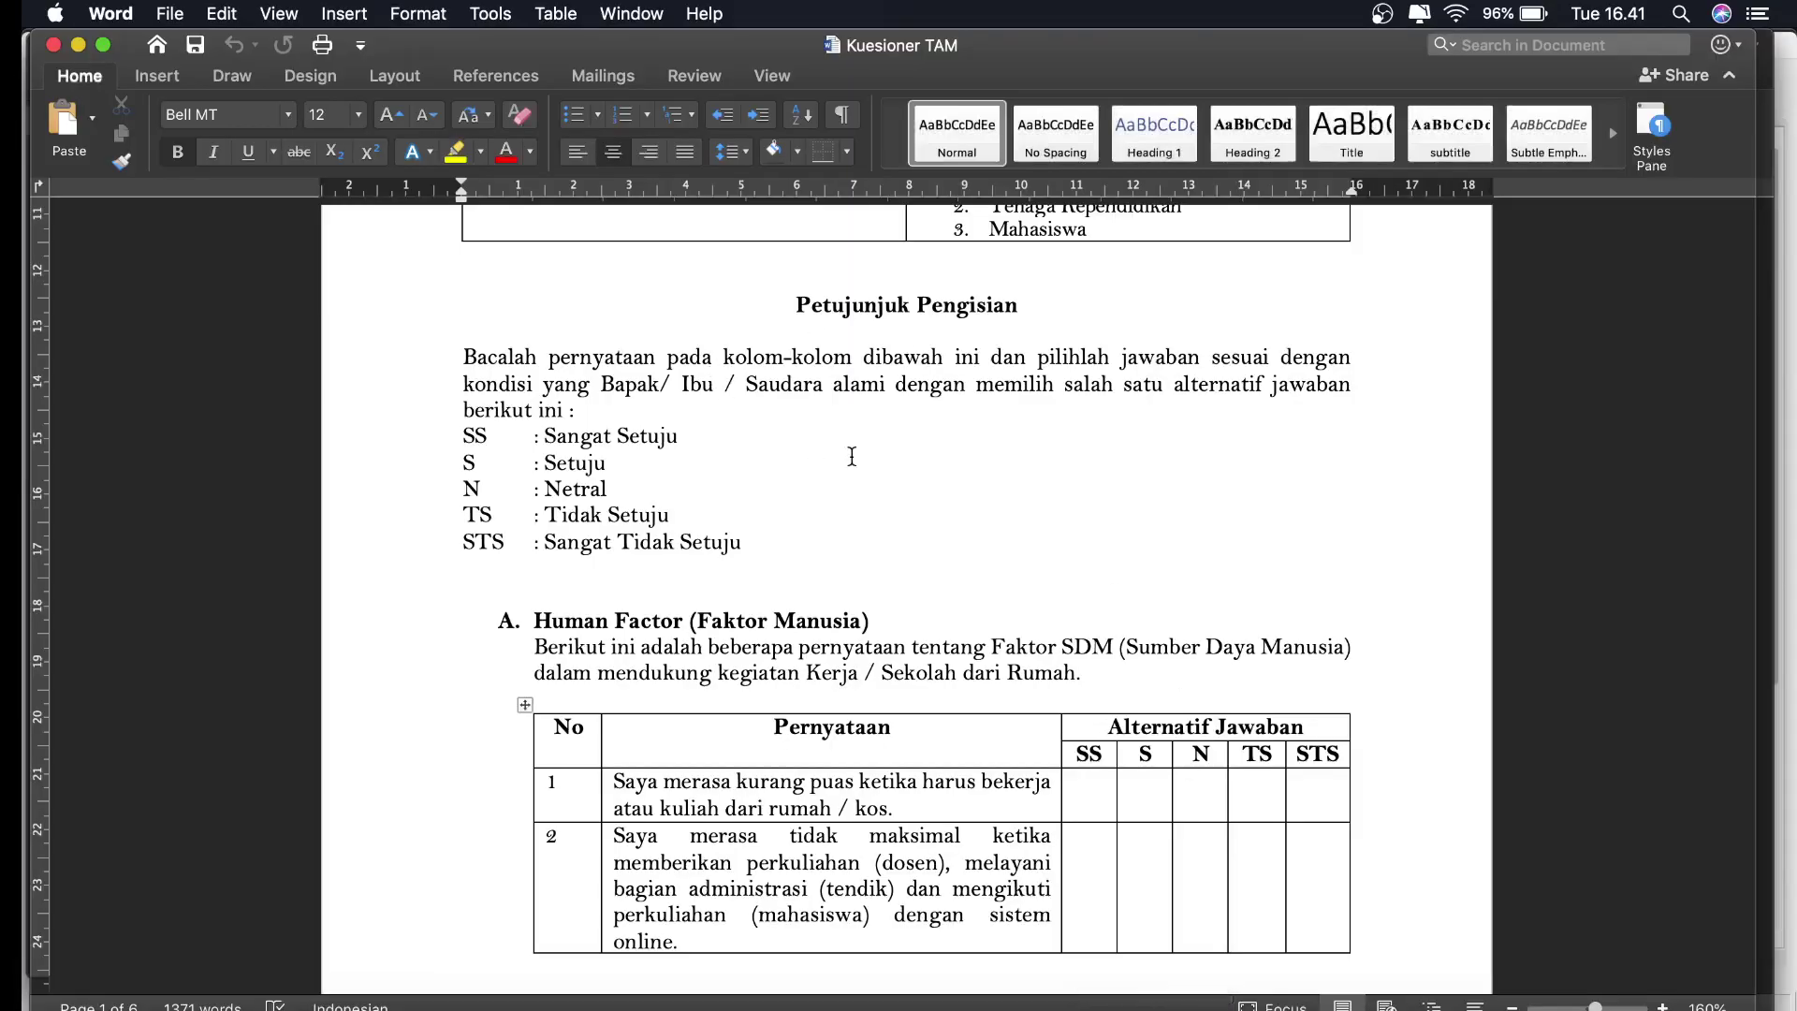
pyautogui.scroll(-5, 789, 435)
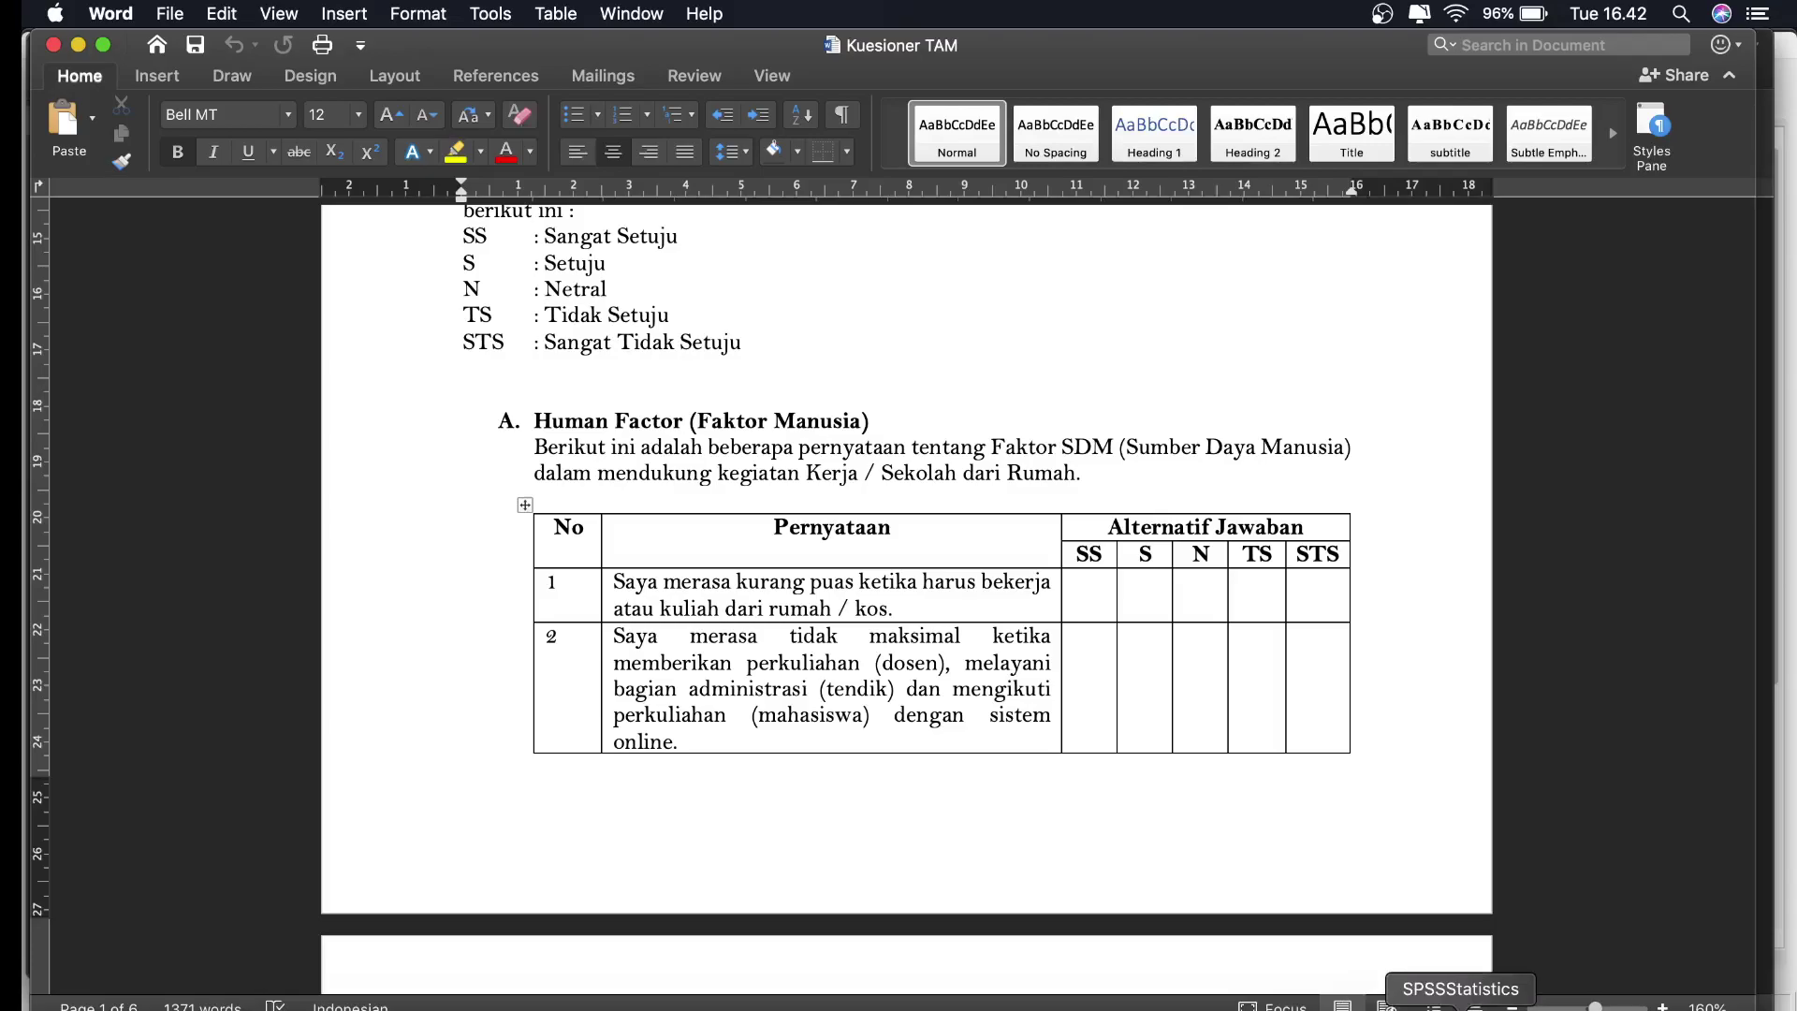
# Switch to SPSS Statistics and define the first variable as Kepuasan with the Numeric type, width 8 and 2 decimal places.
pyautogui.click(1460, 1006)
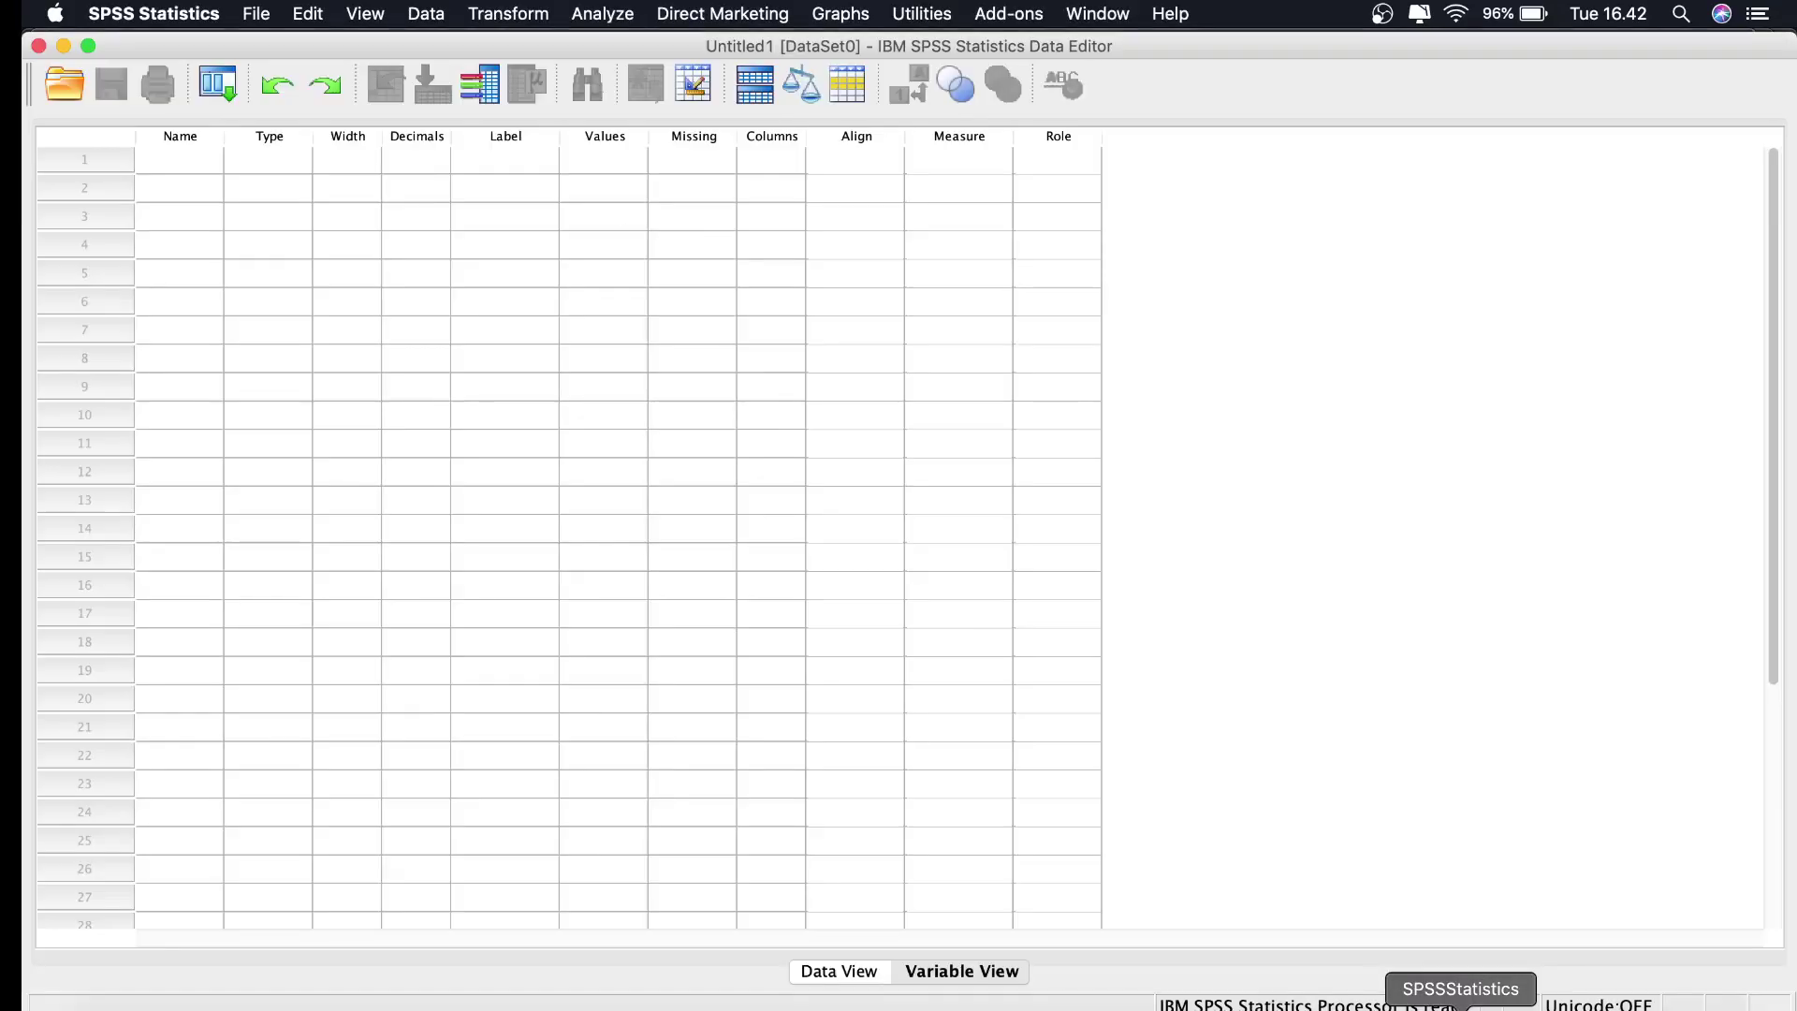
pyautogui.click(161, 161)
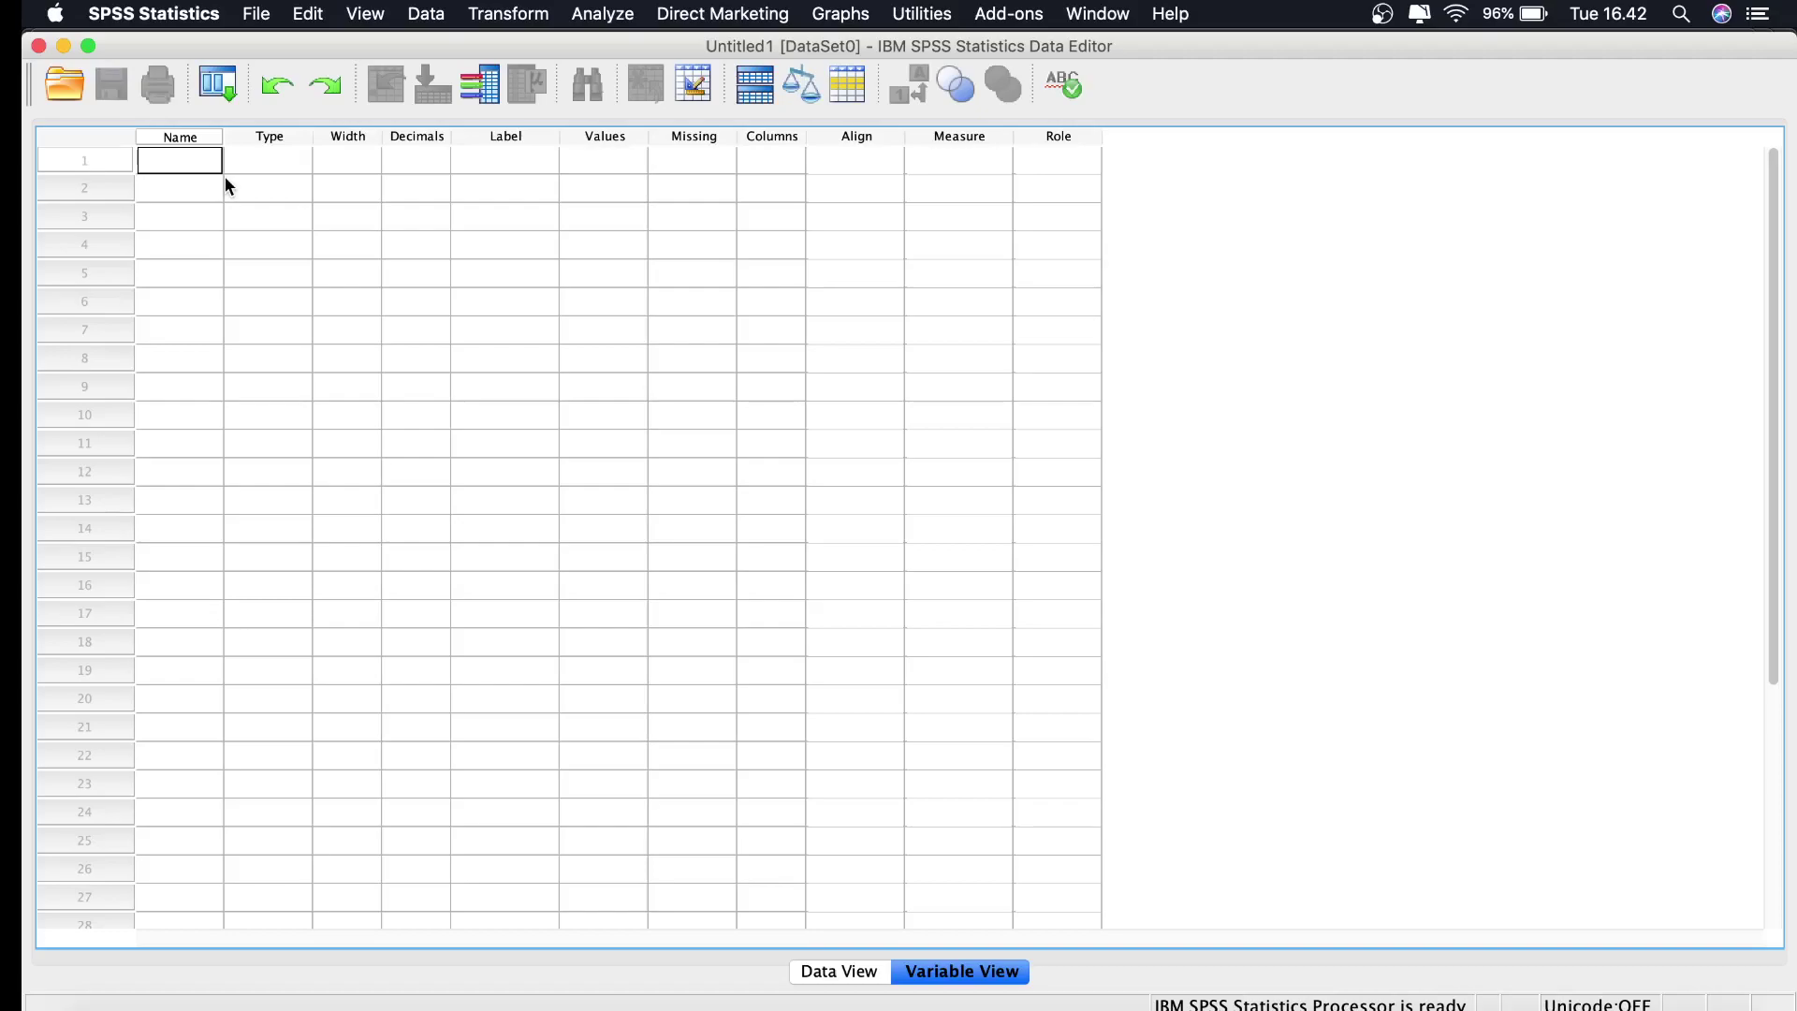
pyautogui.write('Kepuasan')
pyautogui.click(267, 157)
pyautogui.click(296, 161)
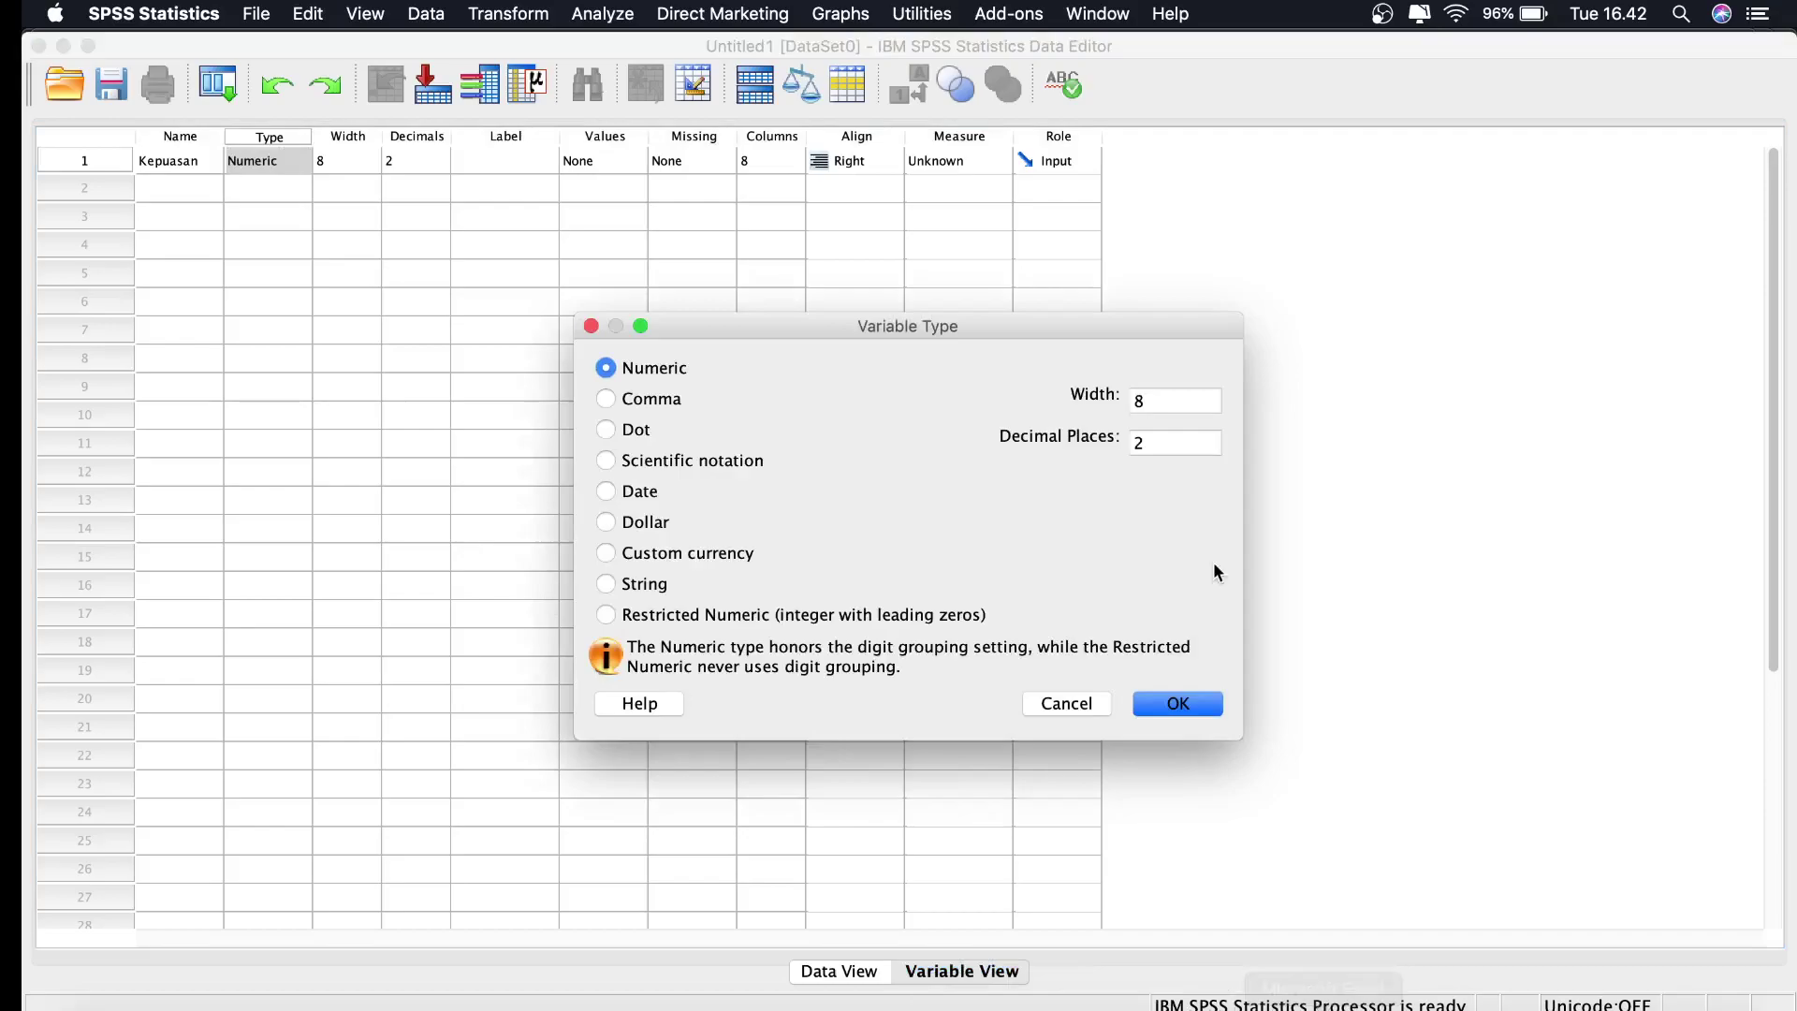
pyautogui.click(1206, 711)
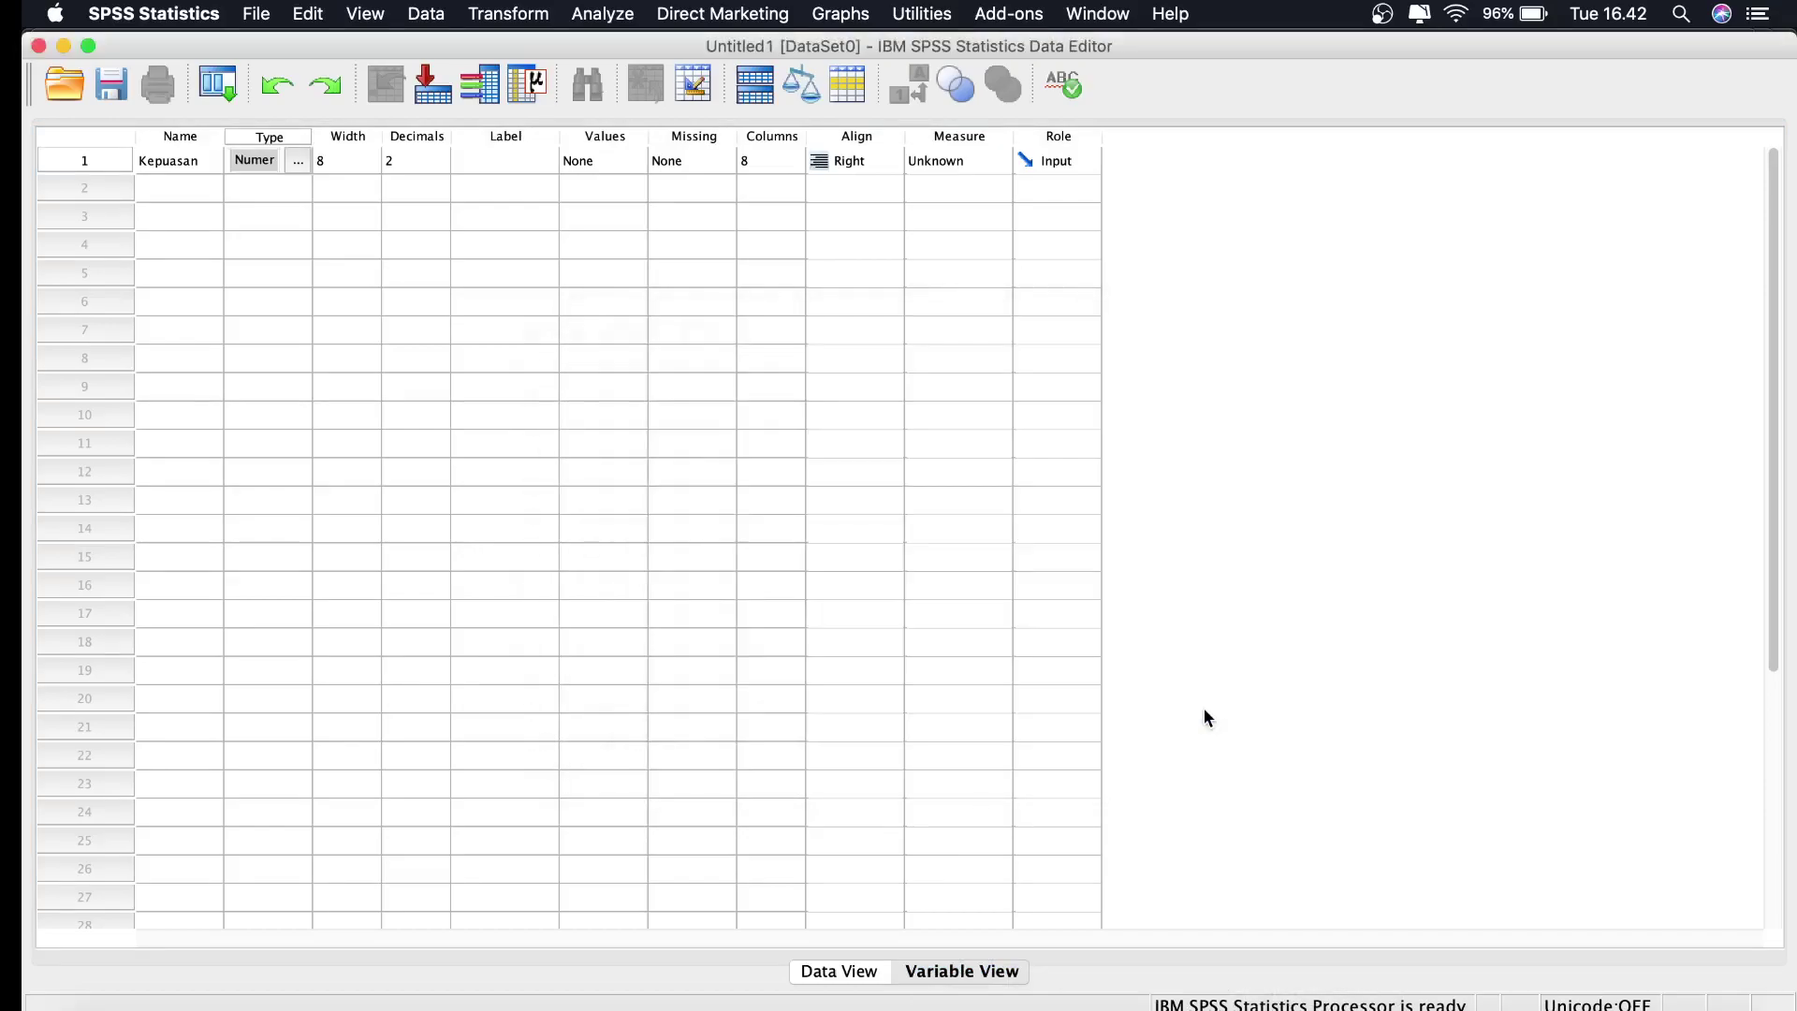
# Set the Kepuasan variable's width to 8 and its decimals to 0.
pyautogui.click(355, 163)
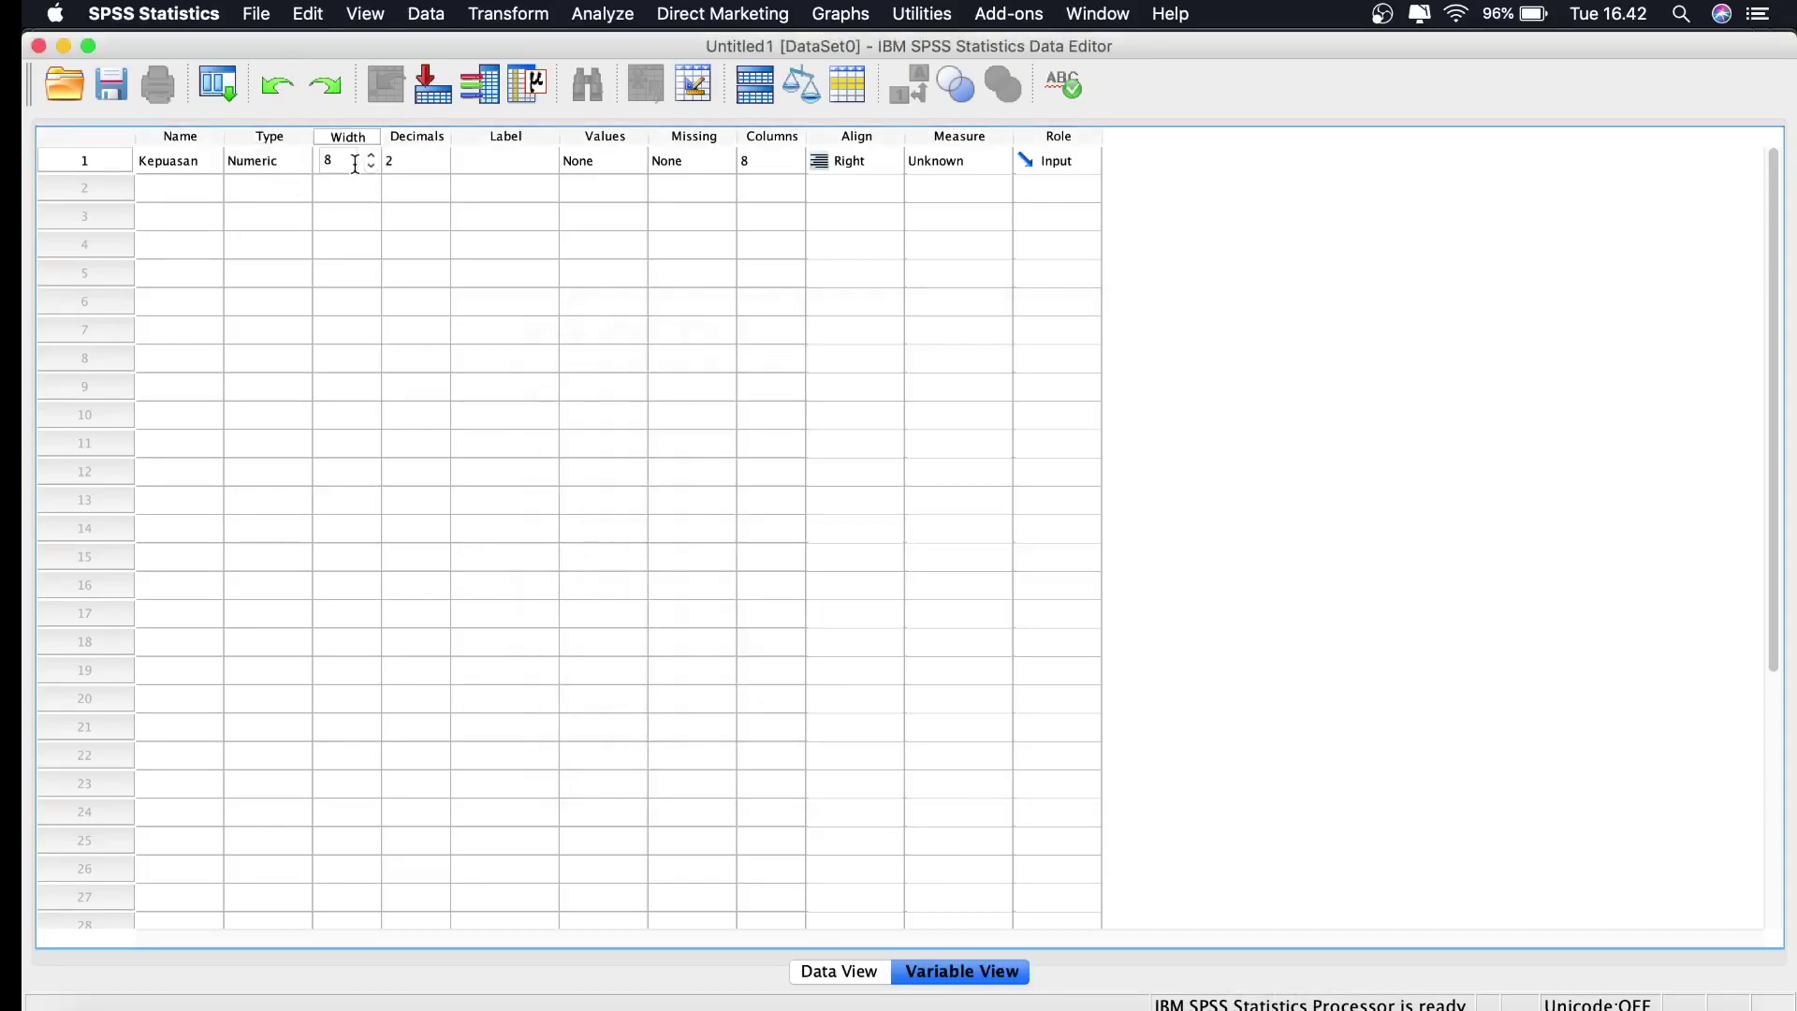
pyautogui.click(371, 157)
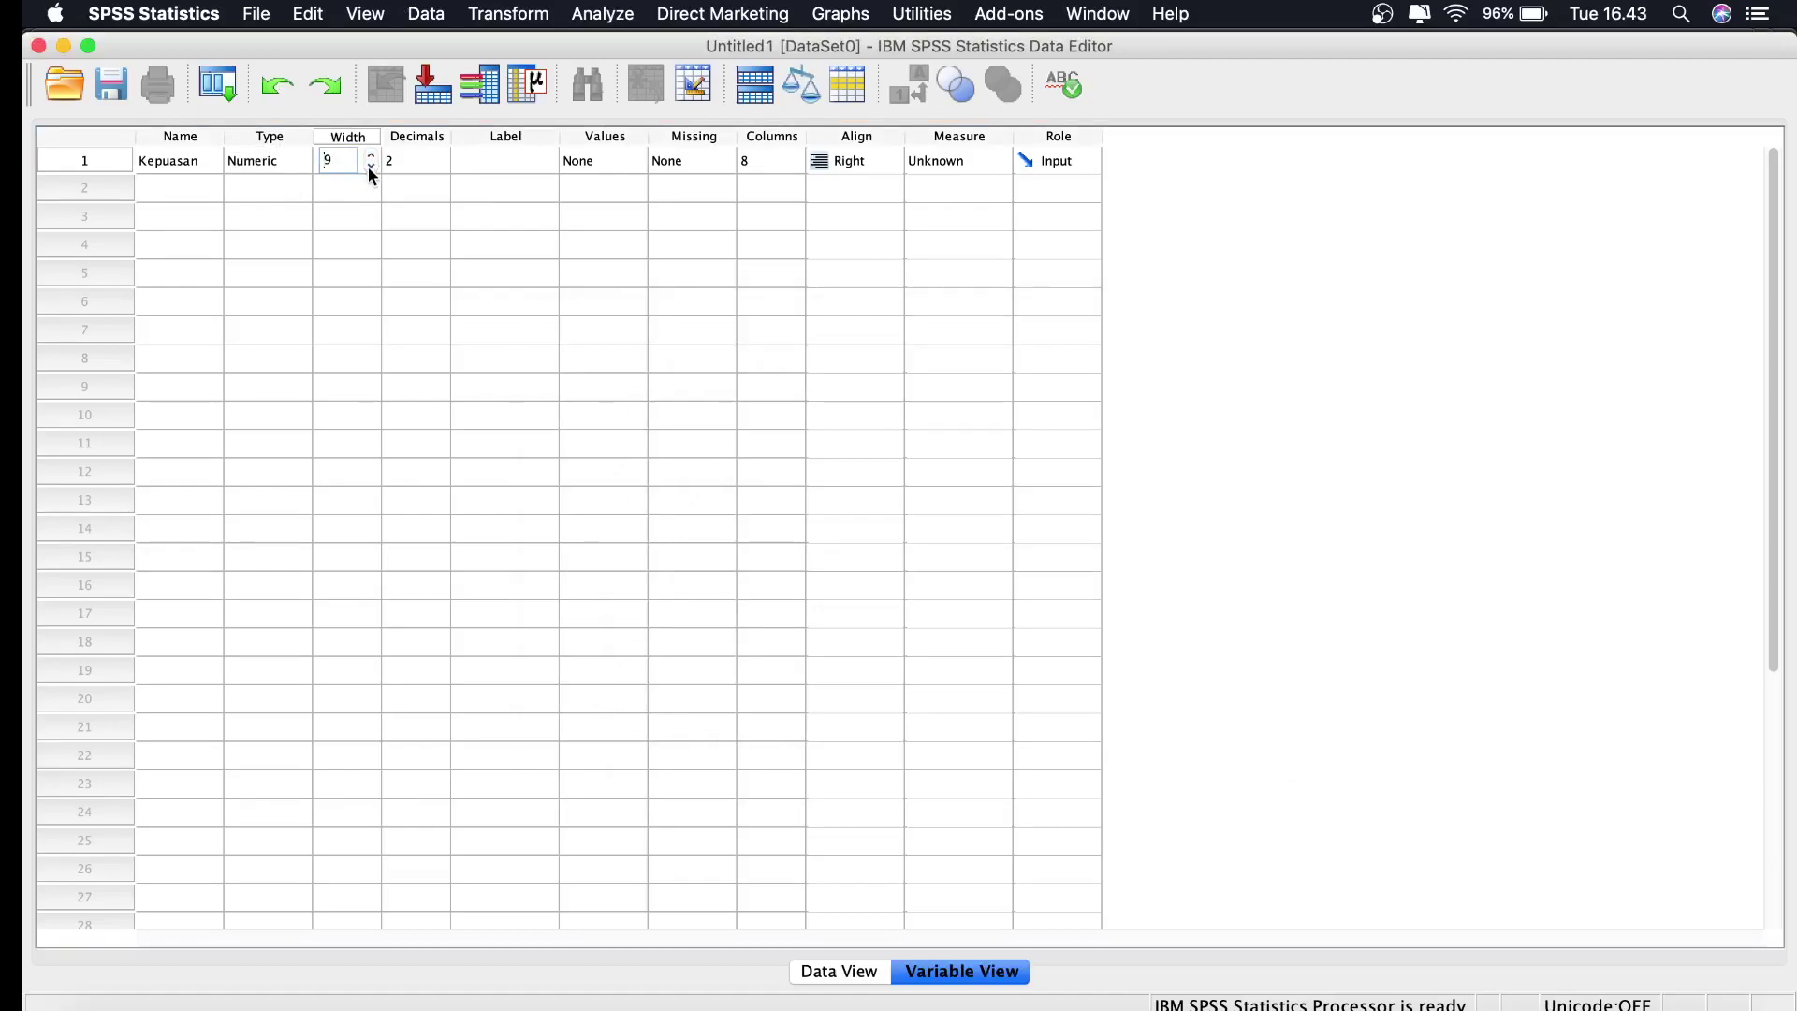
pyautogui.click(409, 162)
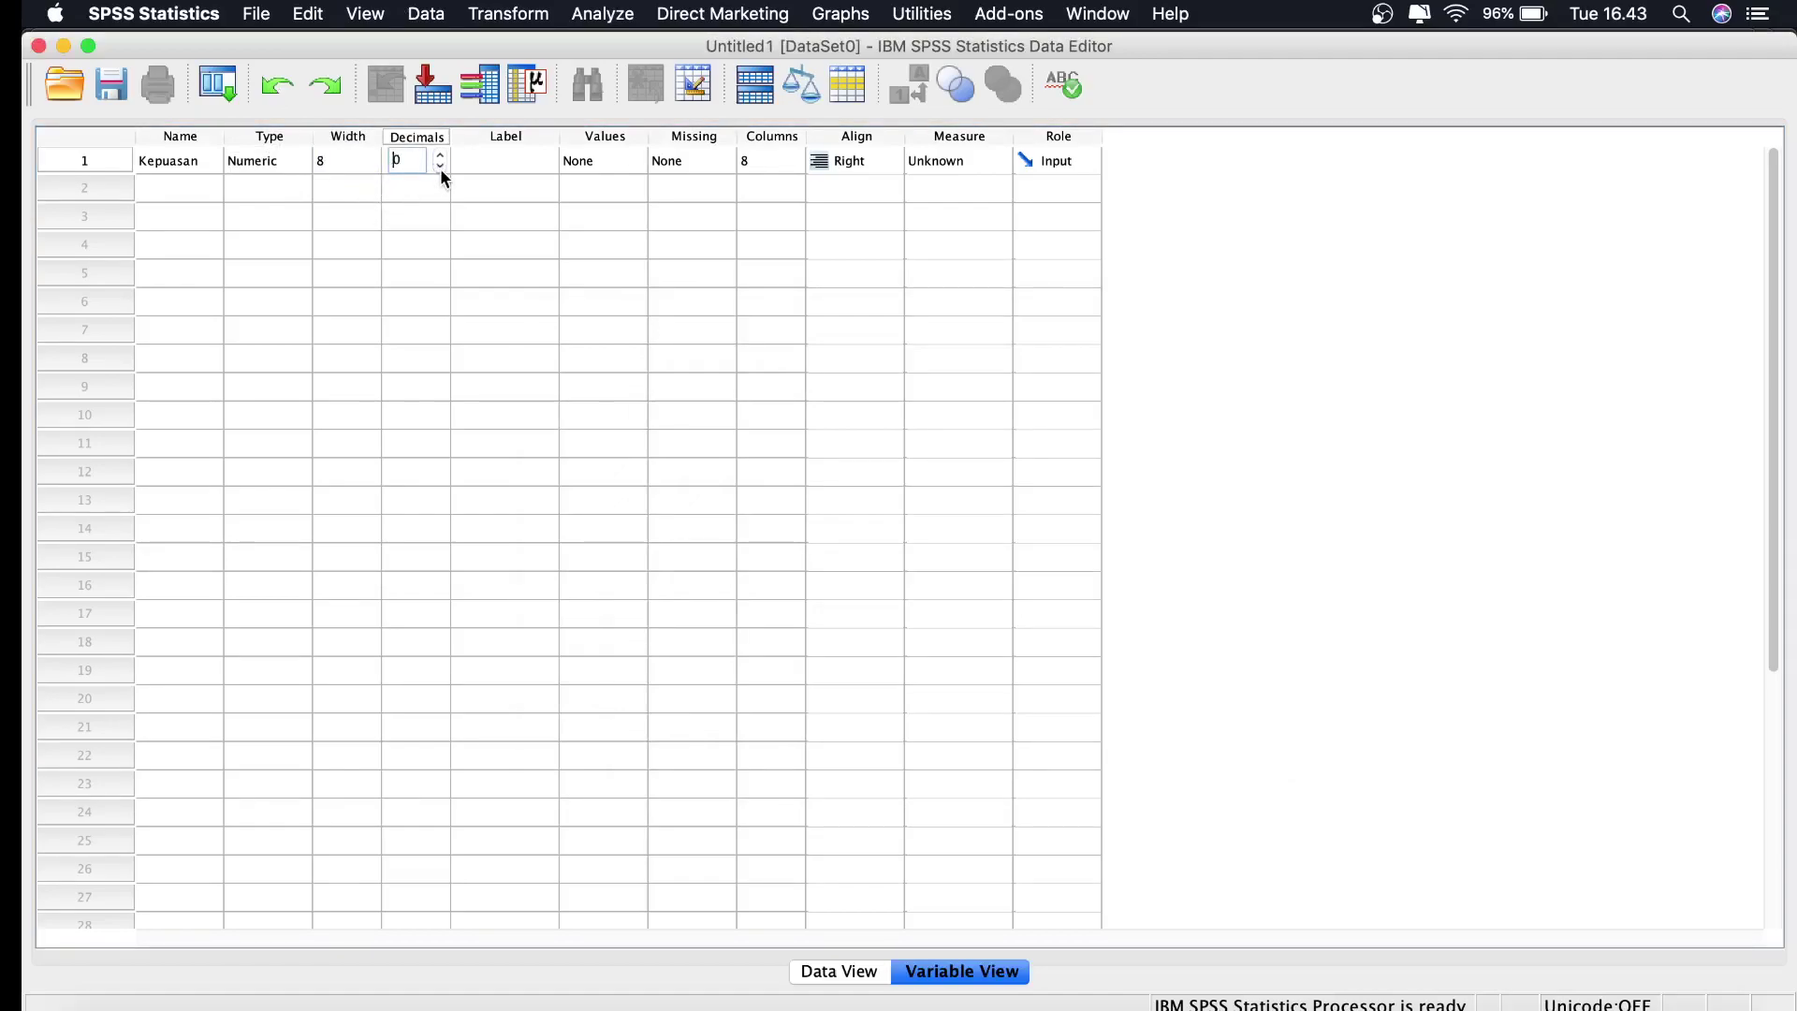
# Label the Kepuasan variable "Kepuasan Bekerja / Kuliah dari Rumah".
pyautogui.click(514, 157)
pyautogui.click(515, 157)
pyautogui.write('Kepuasan')
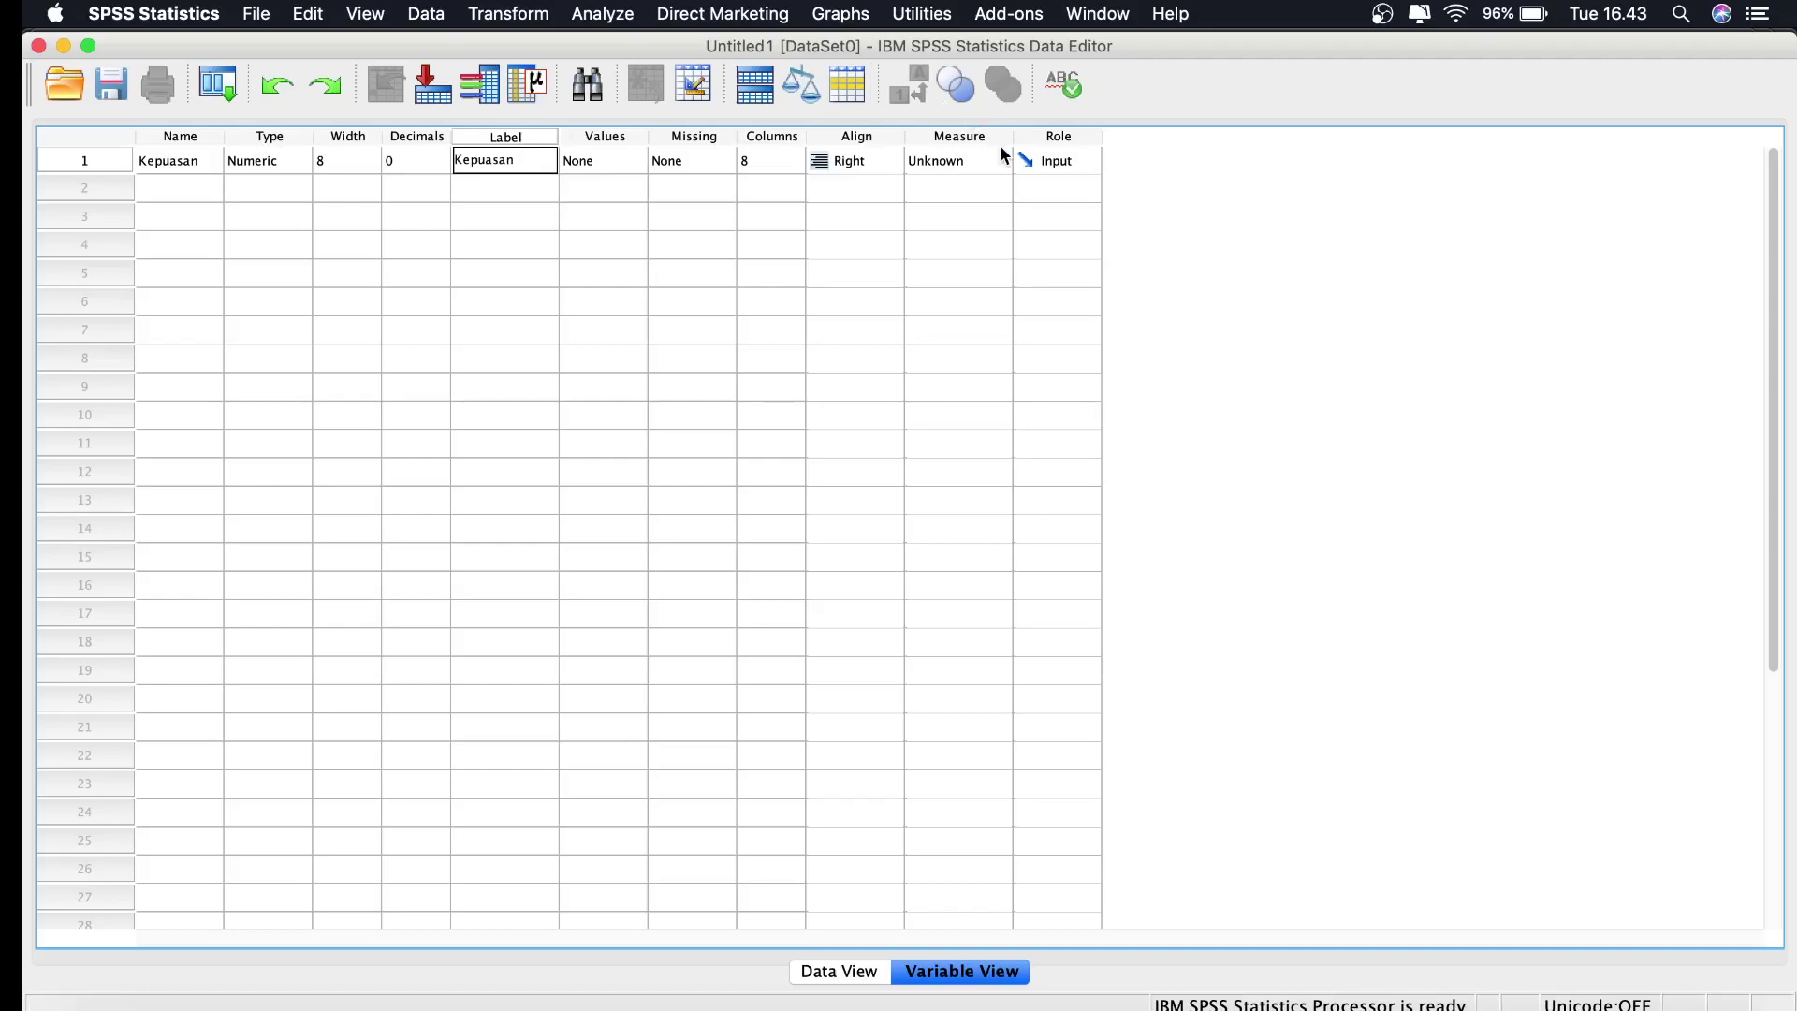
pyautogui.write('Bekerja')
pyautogui.write('/ Kulia')
pyautogui.write('h dari R')
pyautogui.write('umah')
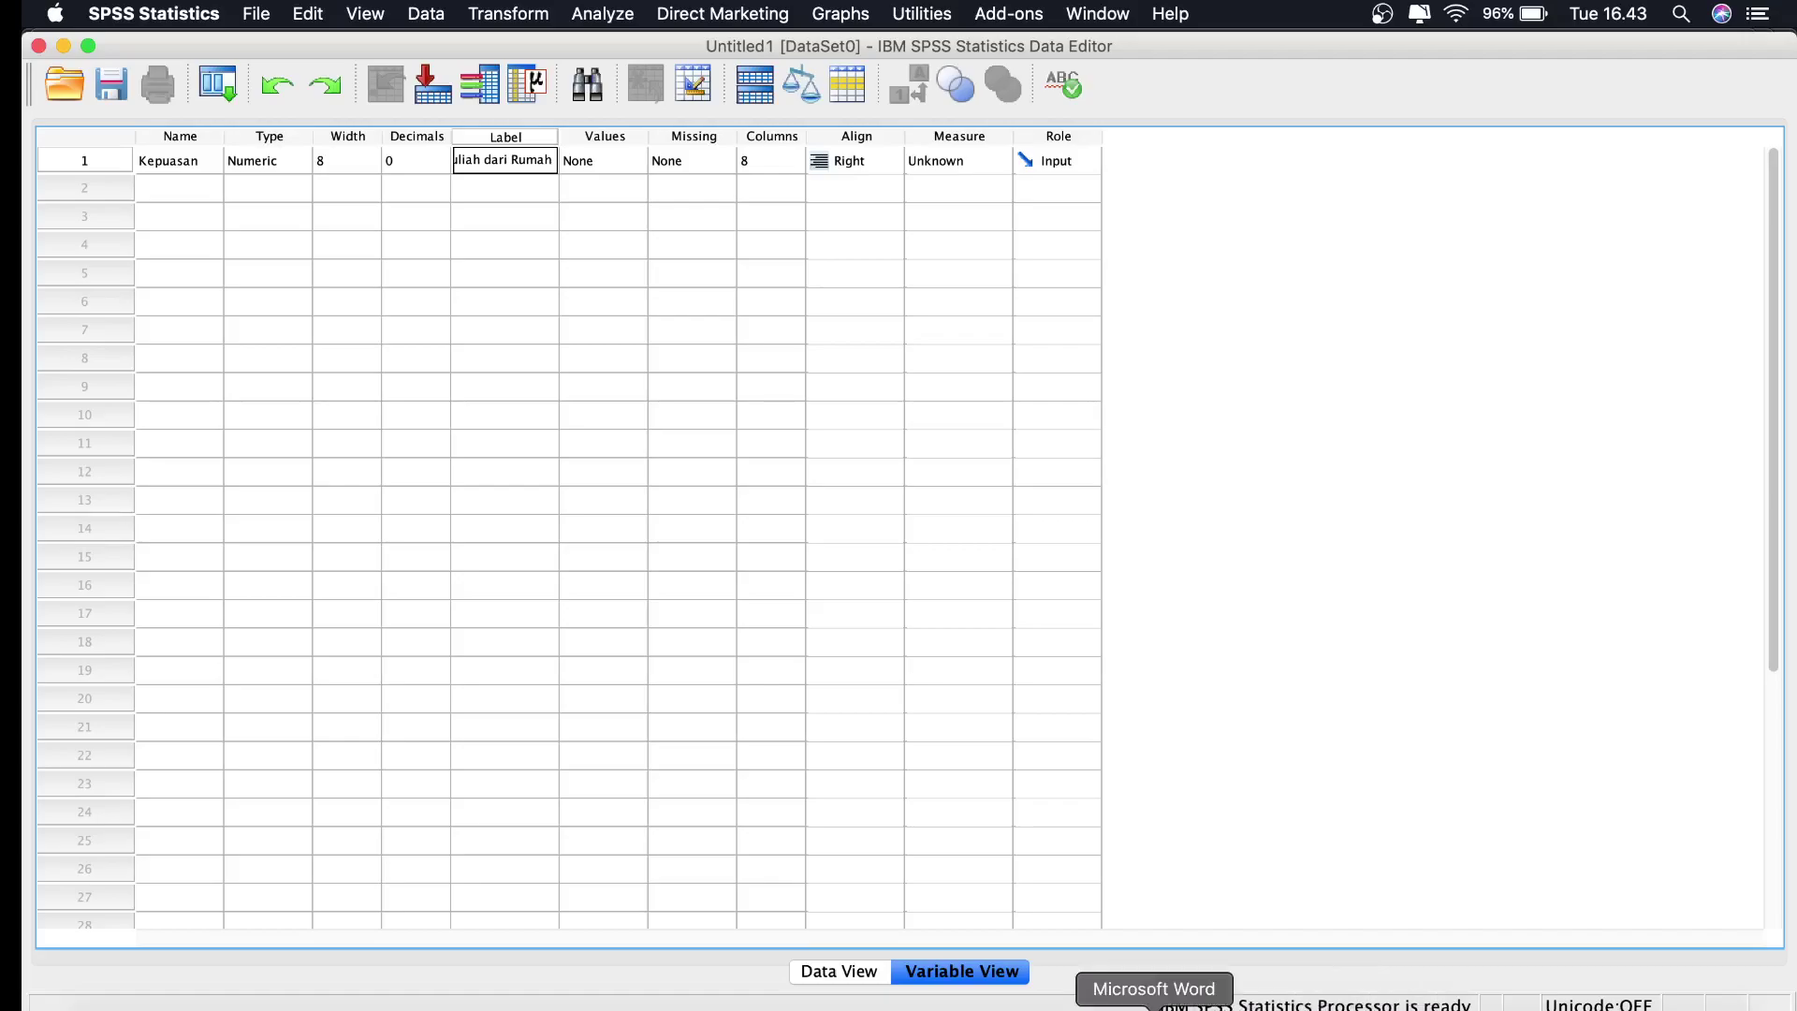
# Switch to the Kuesioner TAM document in Word and review statement 1 together with the SS to STS answer scale.
pyautogui.click(1155, 1003)
pyautogui.scroll(-3, 1031, 692)
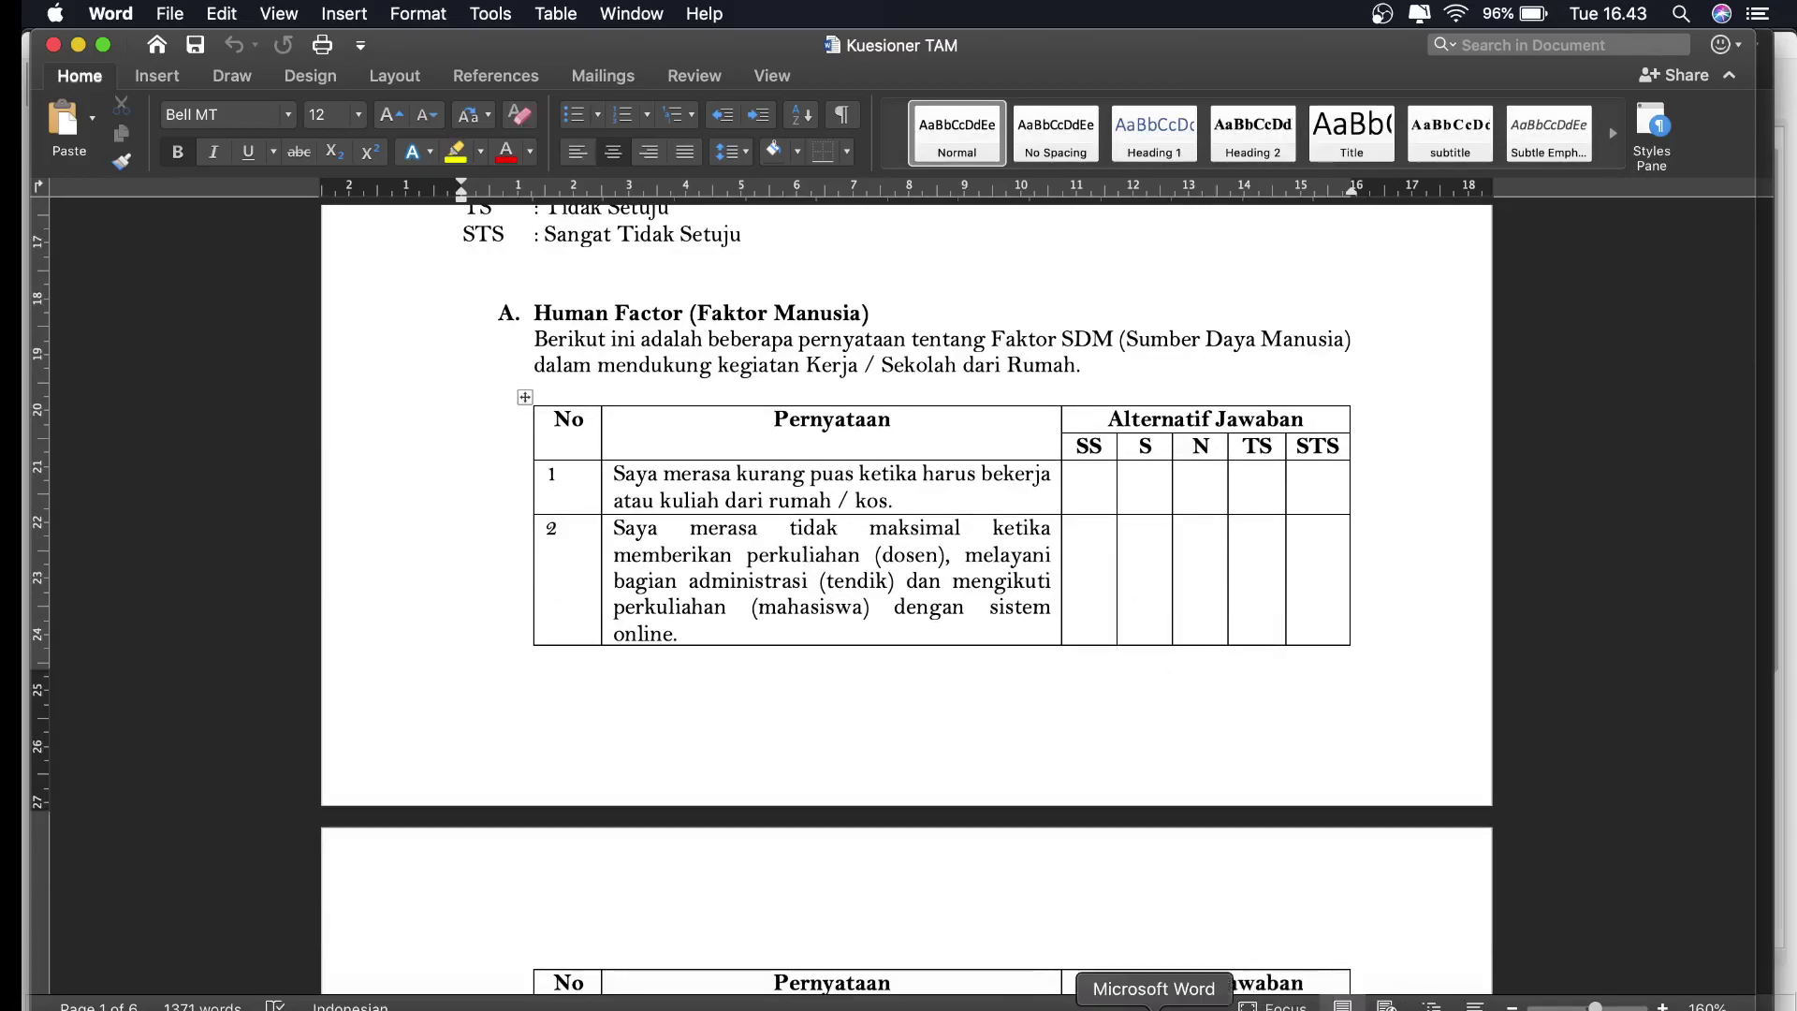
pyautogui.scroll(1, 1112, 457)
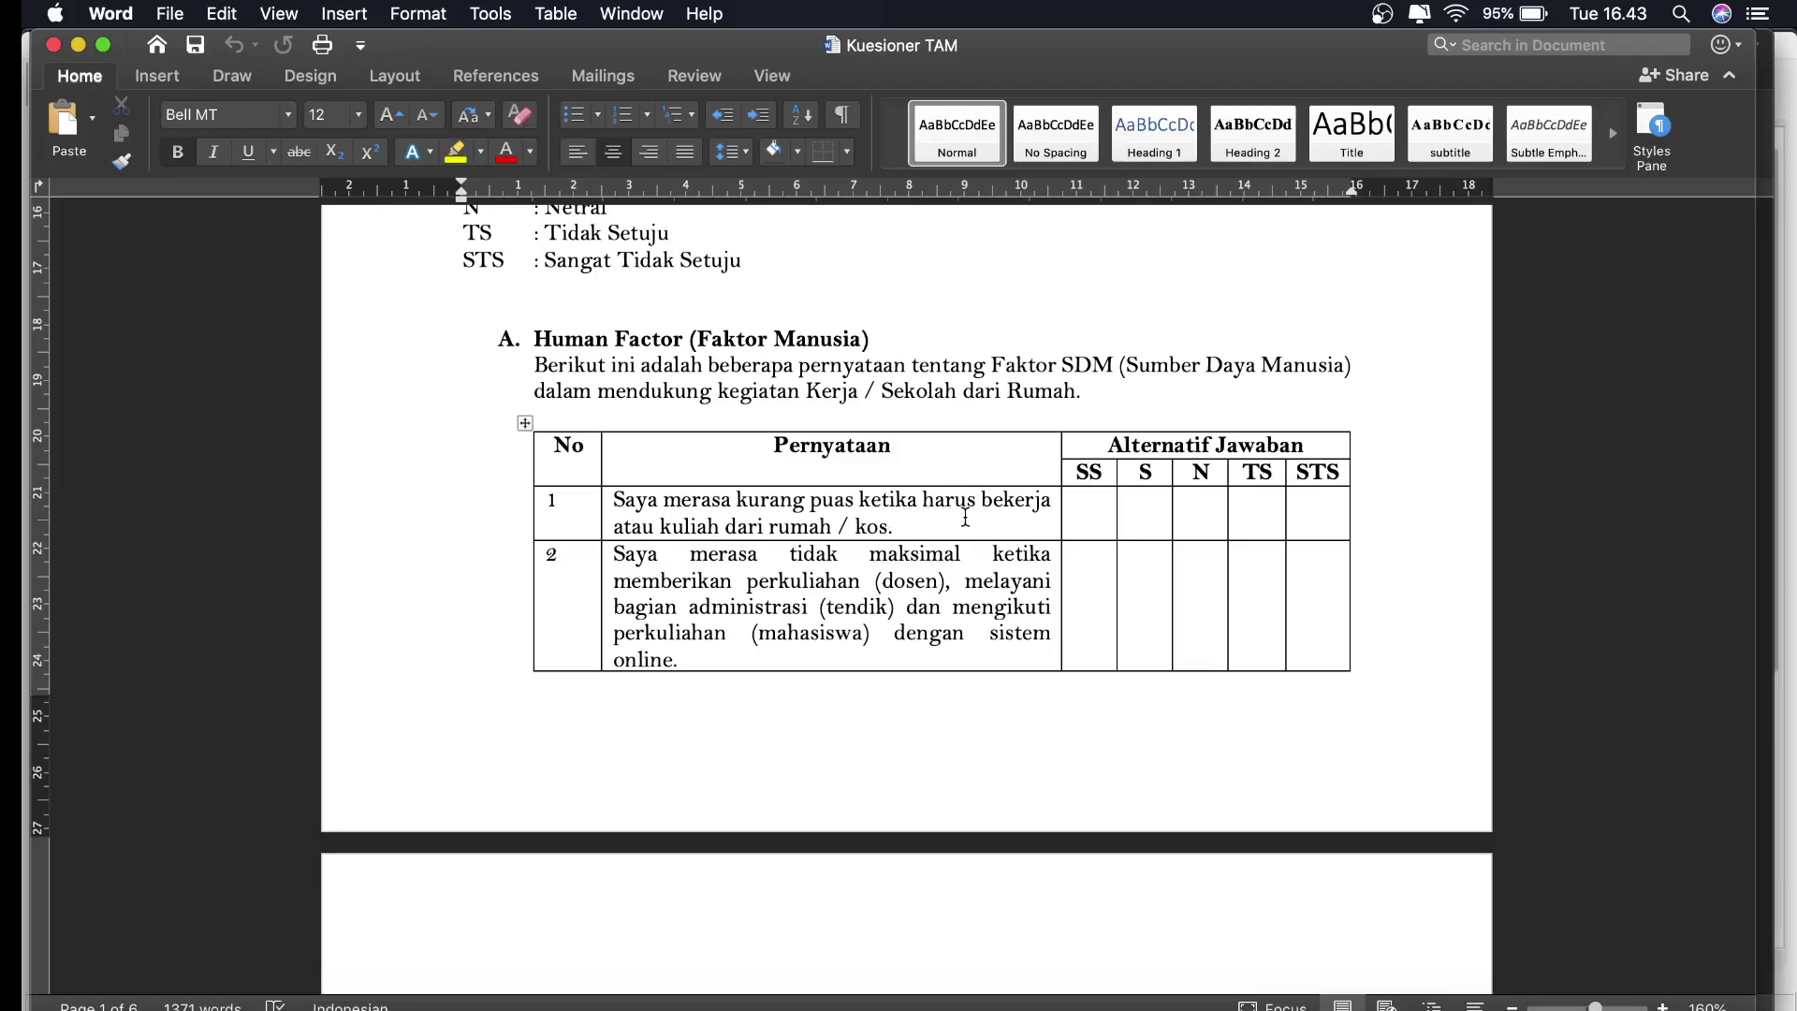
pyautogui.scroll(5, 965, 518)
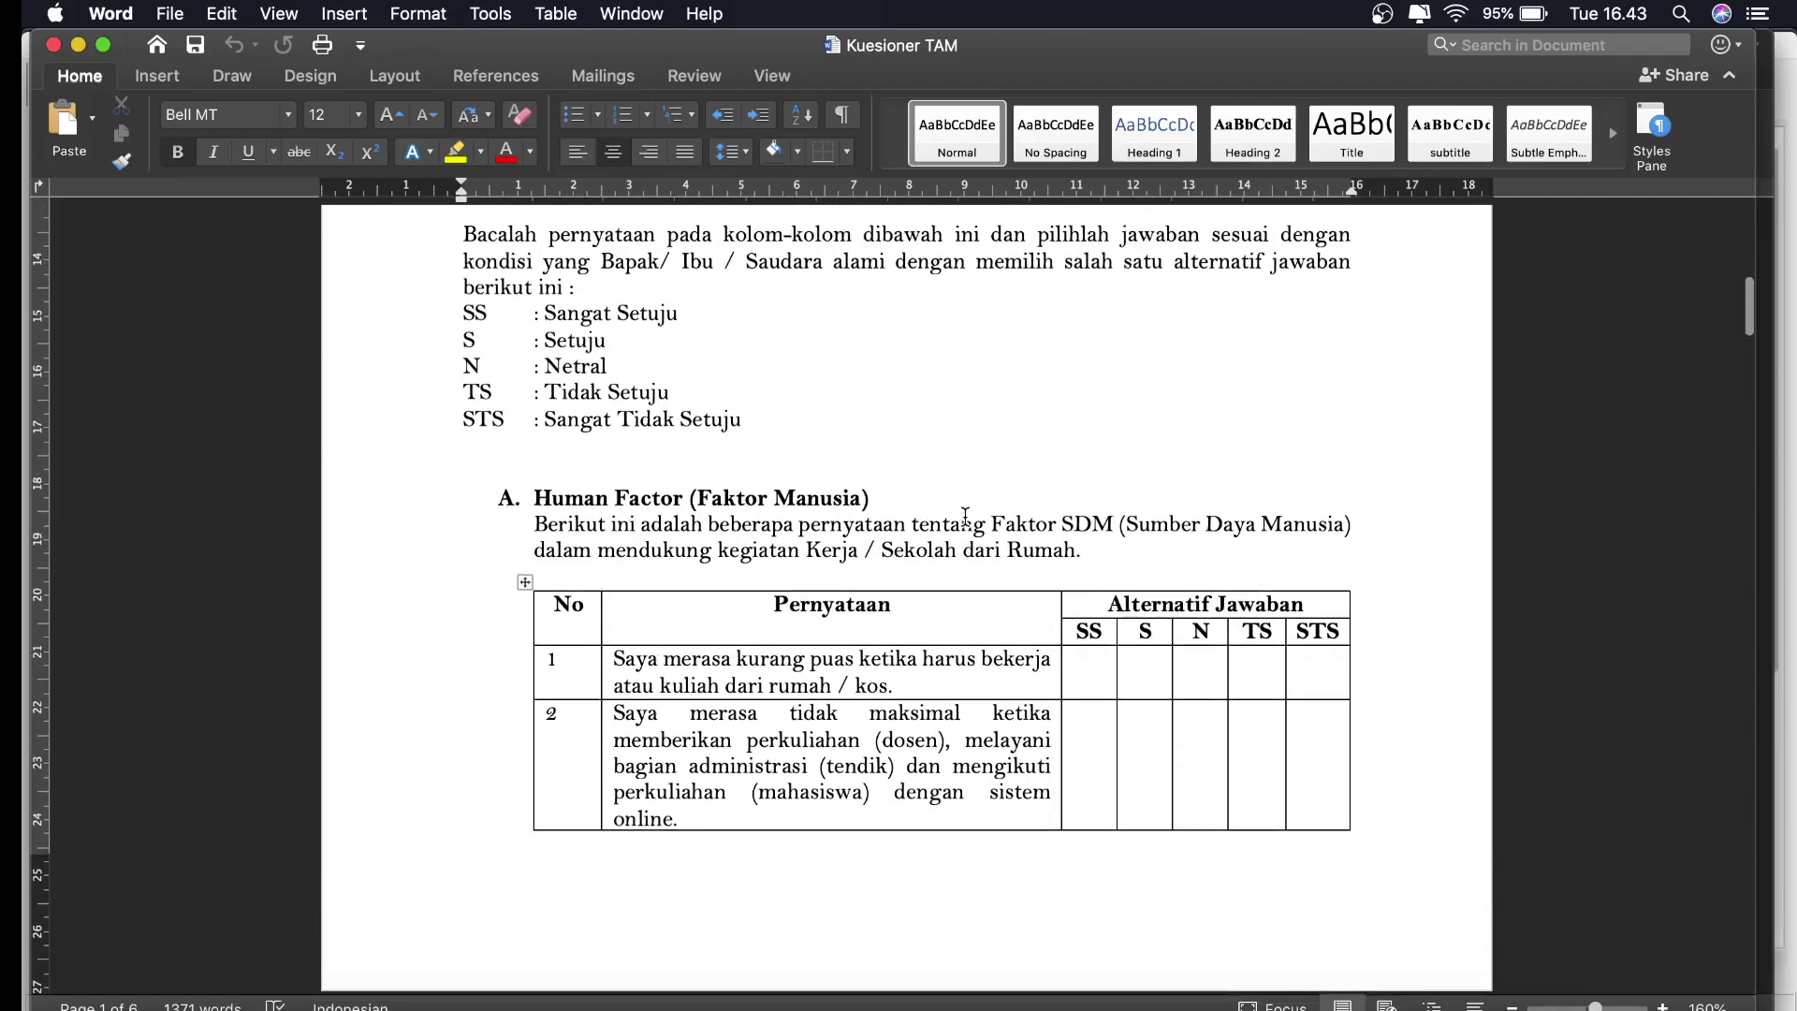
pyautogui.scroll(-2, 965, 517)
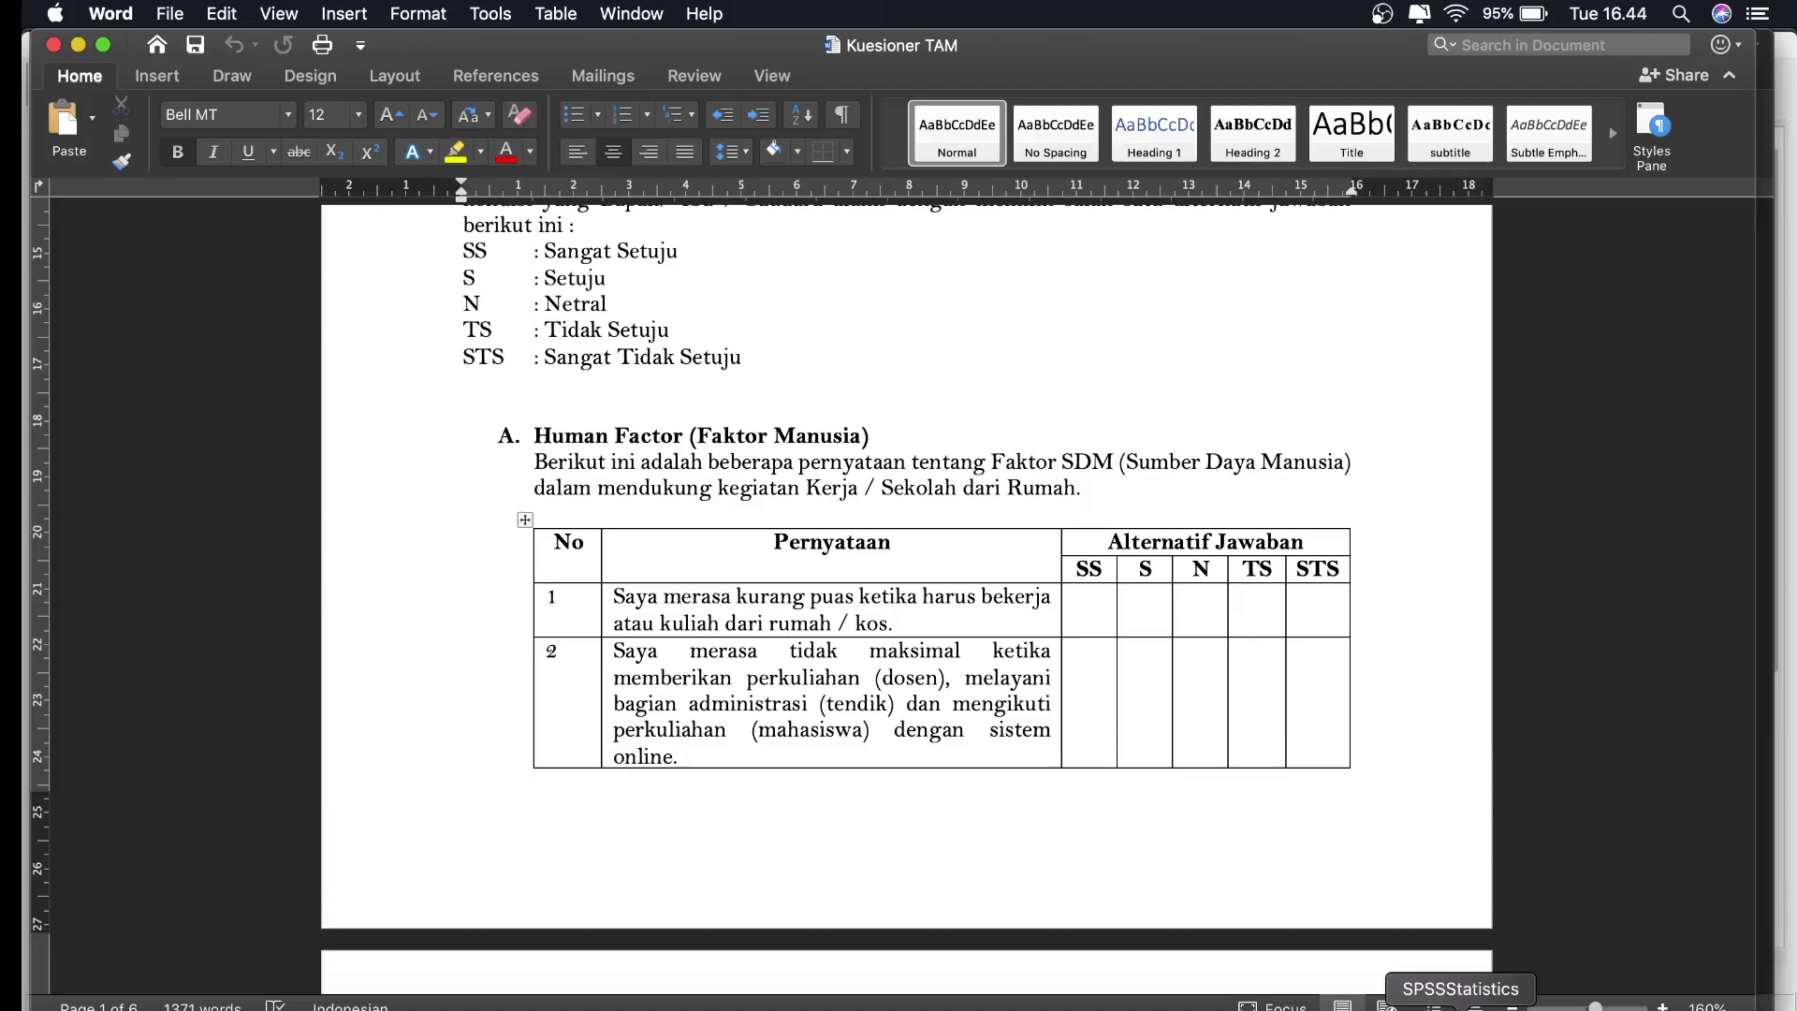
# Switch back to SPSS Statistics and add the value labels 1 = Sangat Setuju and 2 = Setuju for Kepuasan.
pyautogui.click(1465, 1006)
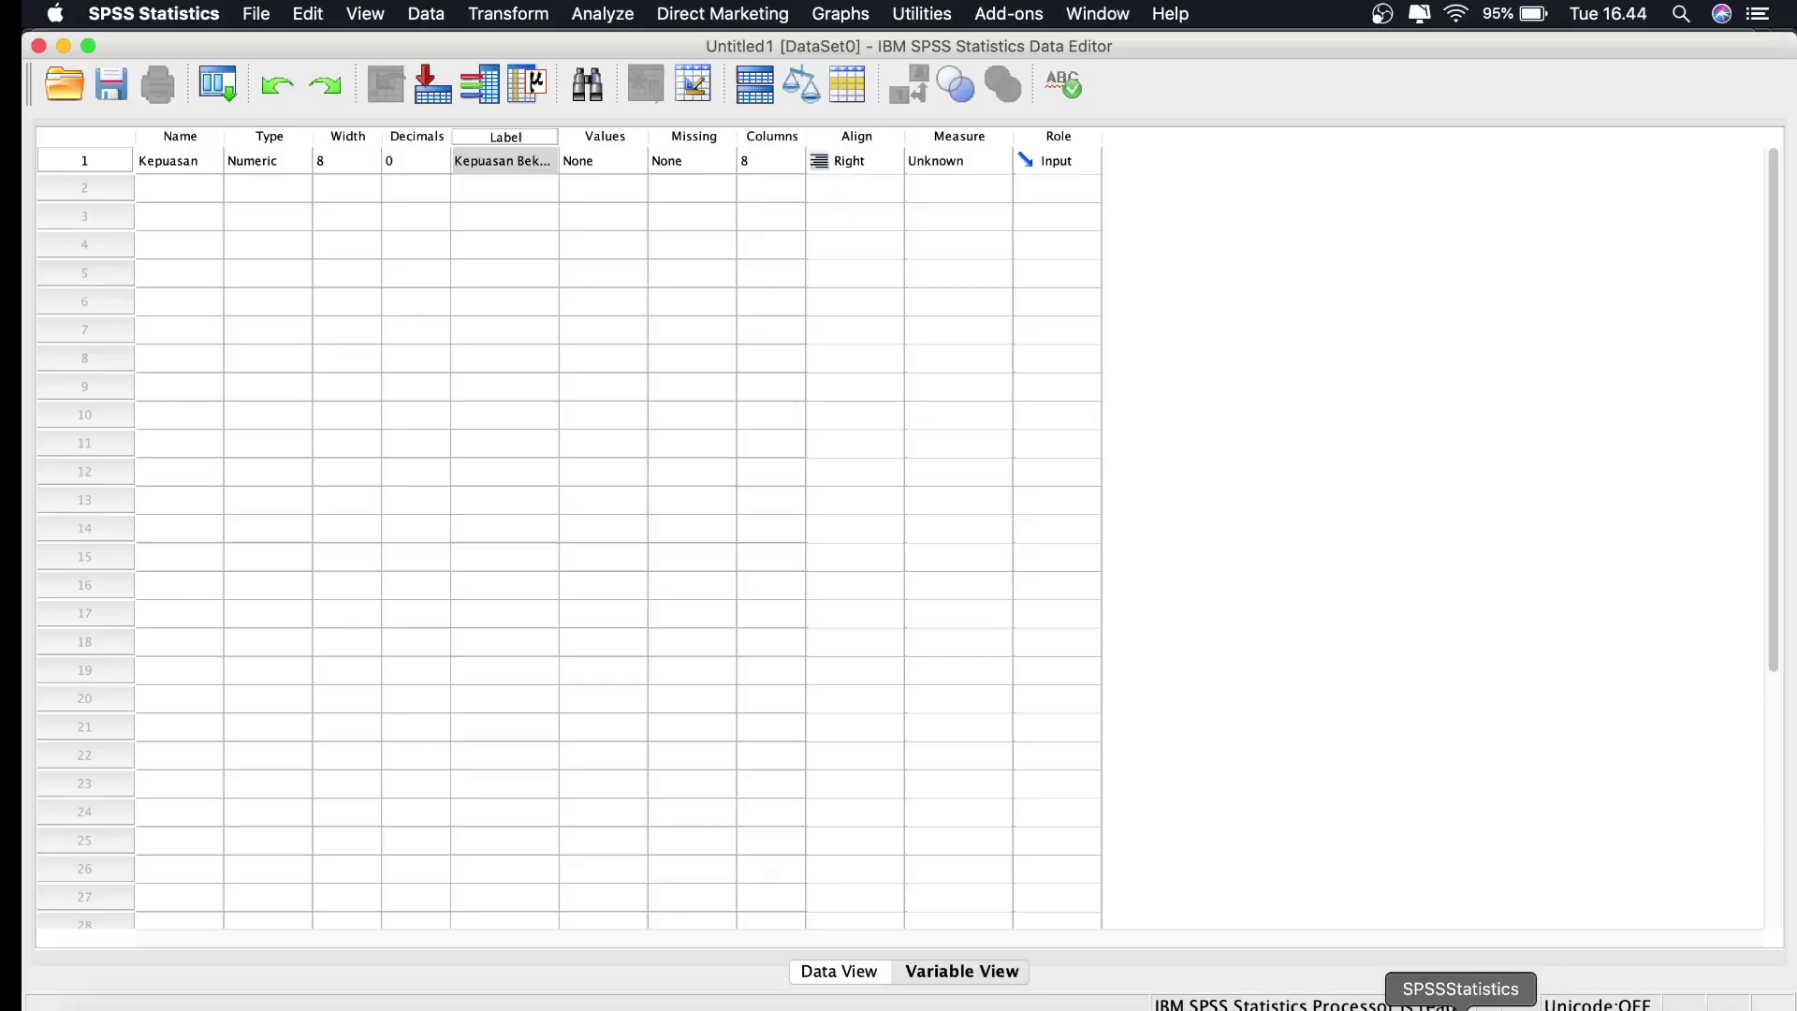
pyautogui.click(606, 161)
pyautogui.click(633, 160)
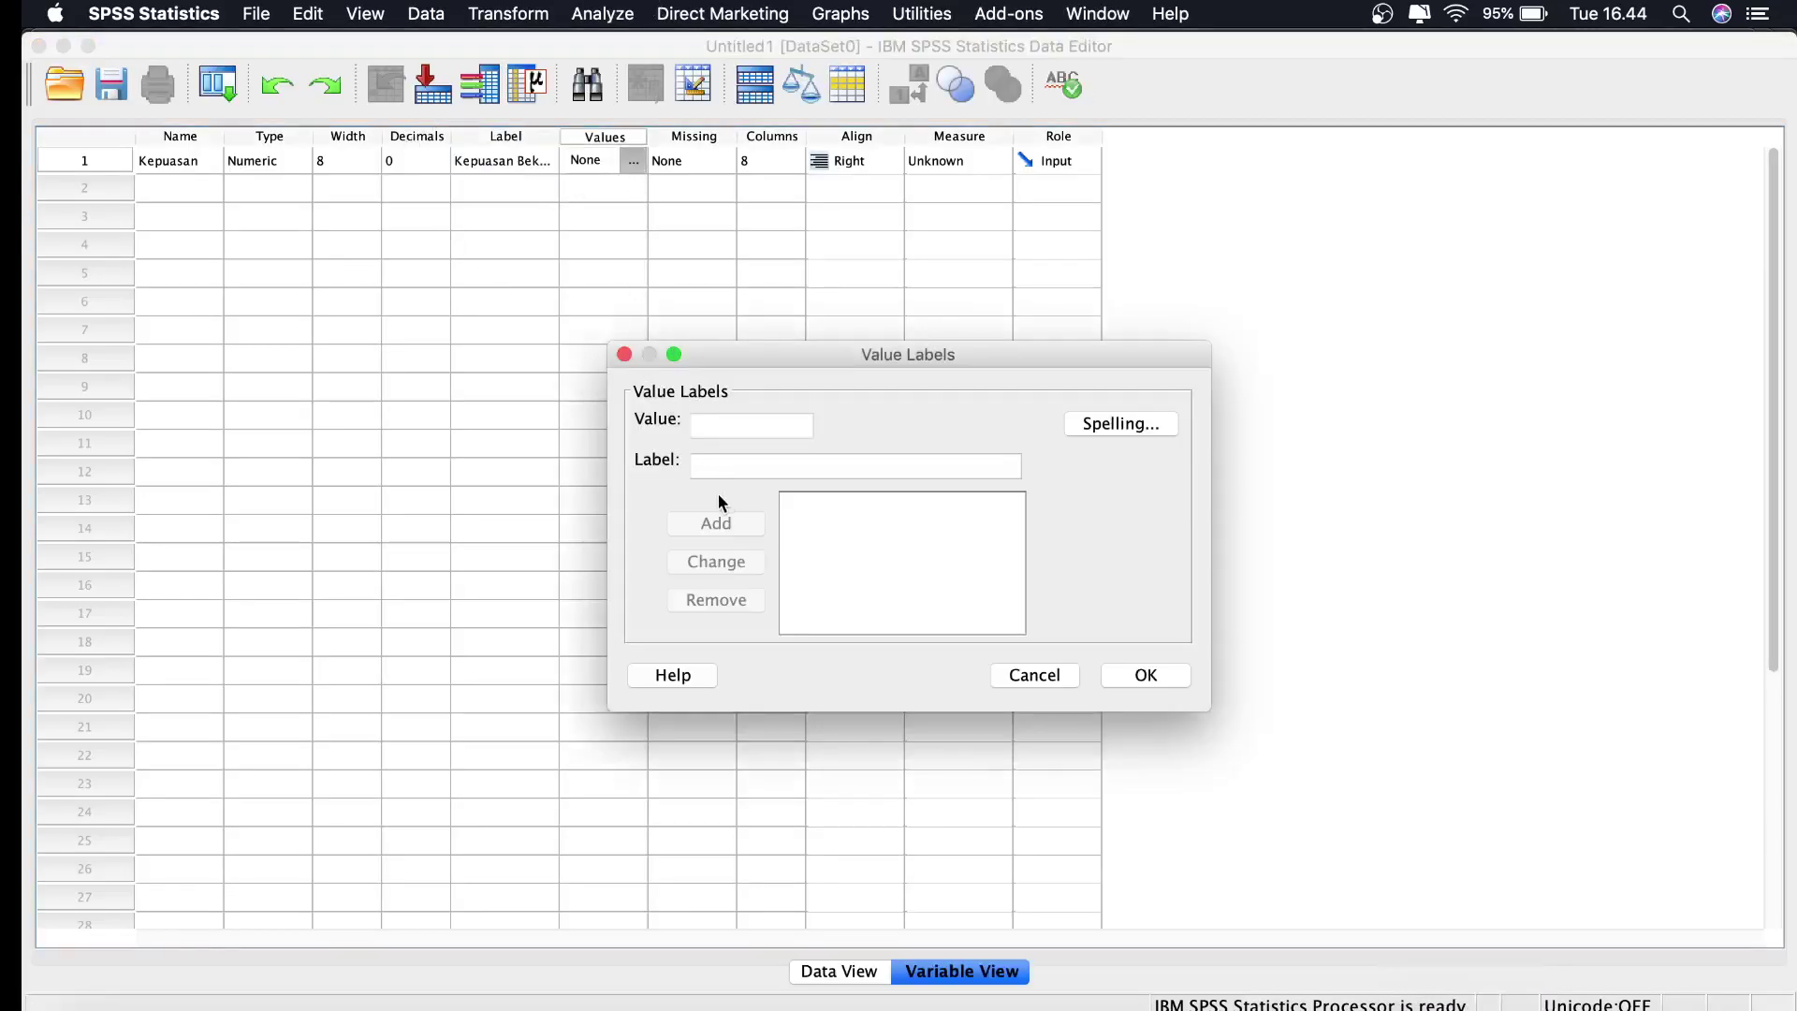
pyautogui.write('1')
pyautogui.click(702, 467)
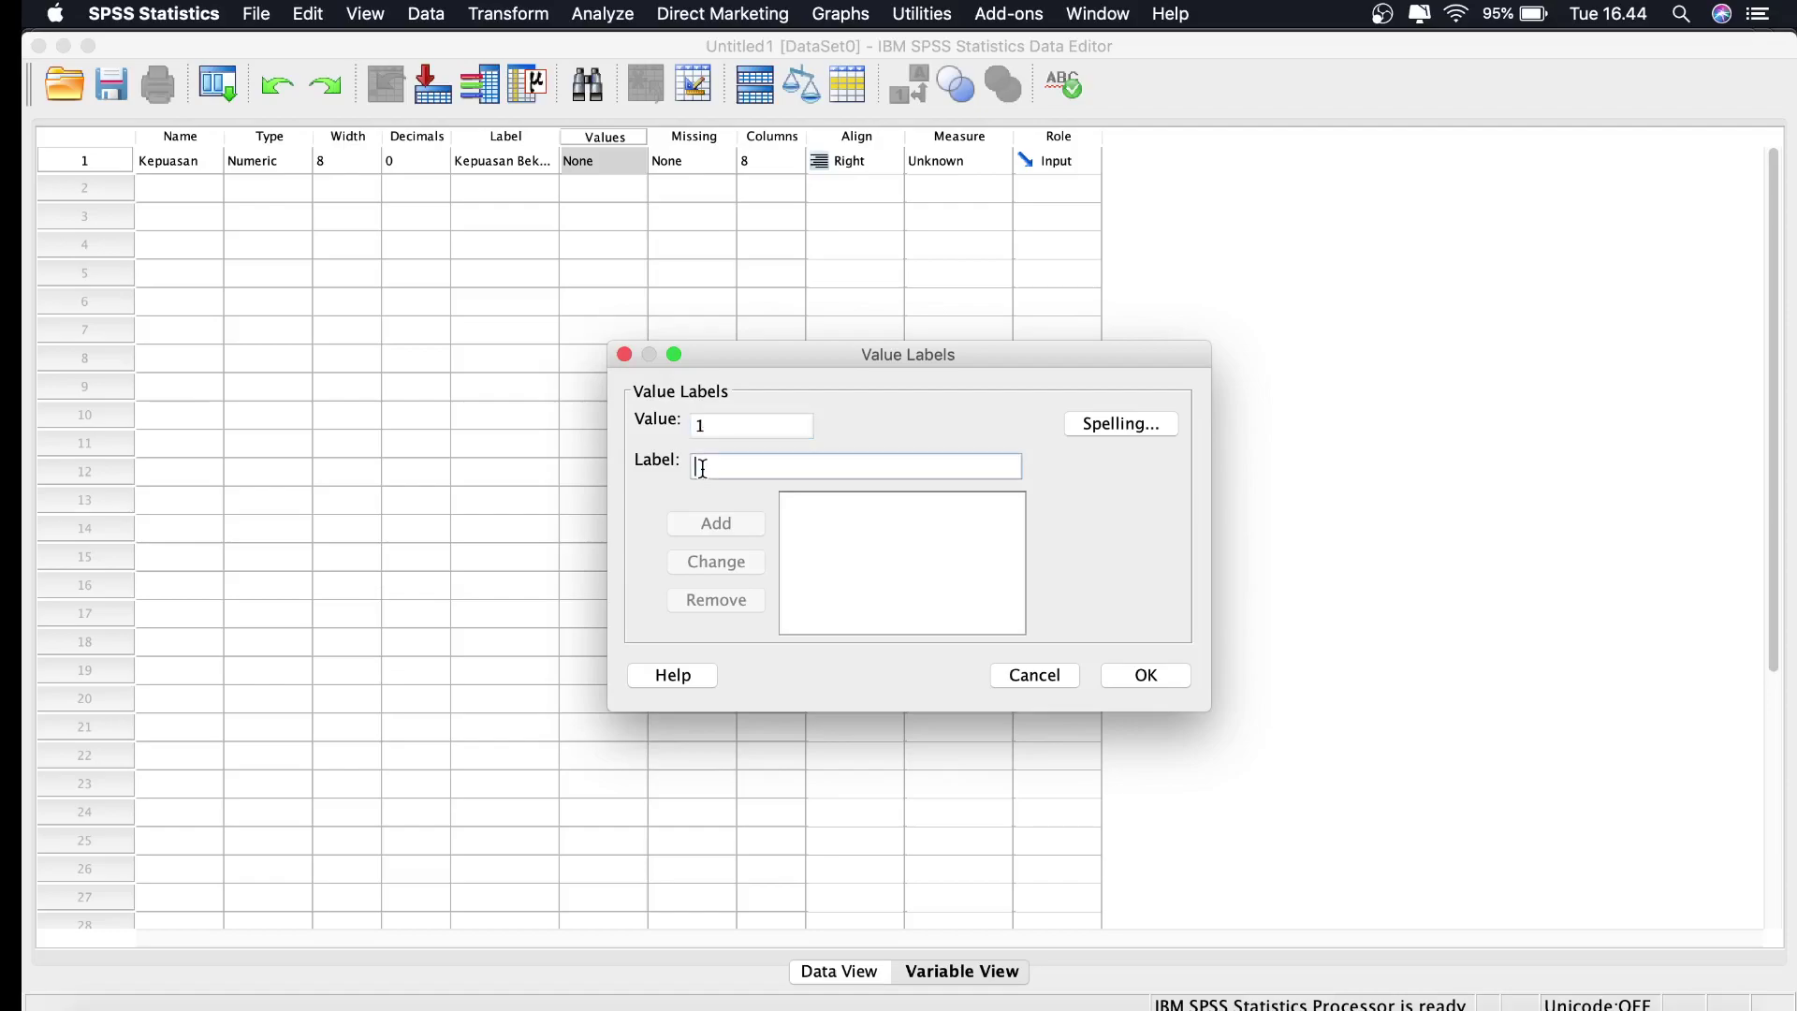
pyautogui.write('Sangat Setuju')
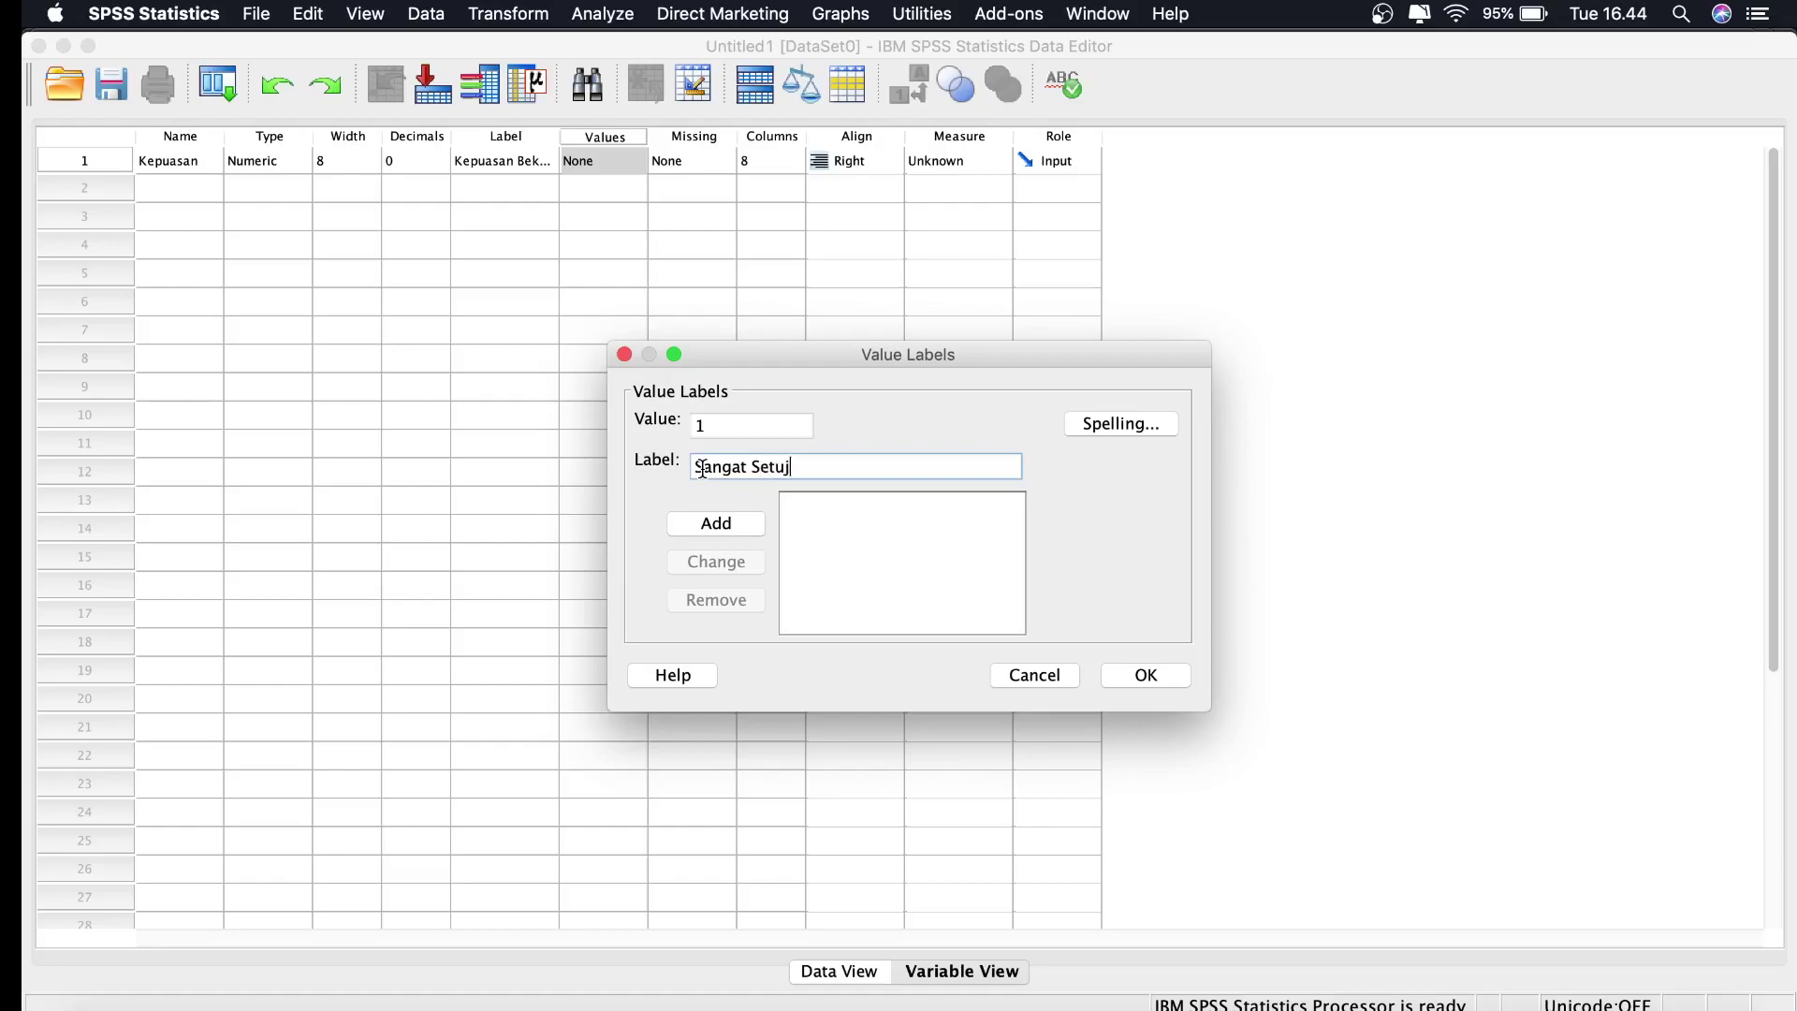
pyautogui.click(721, 522)
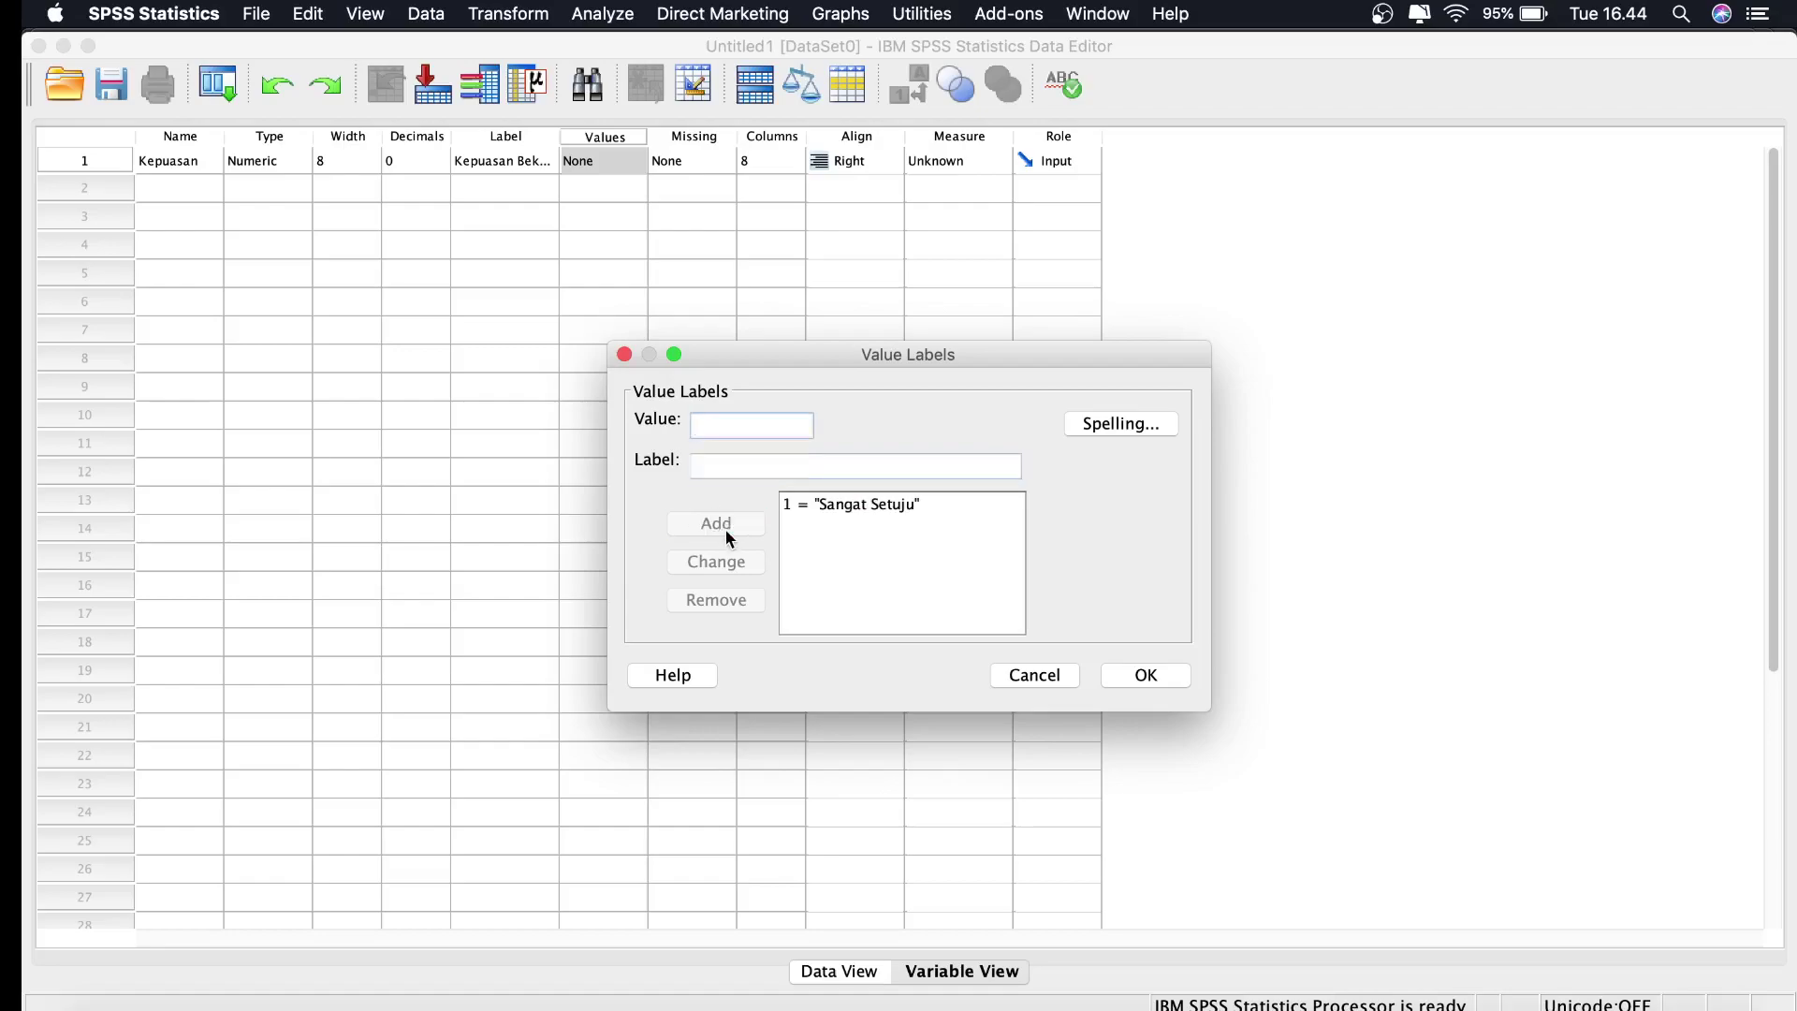
pyautogui.write('2')
pyautogui.click(730, 468)
pyautogui.write('Setuju')
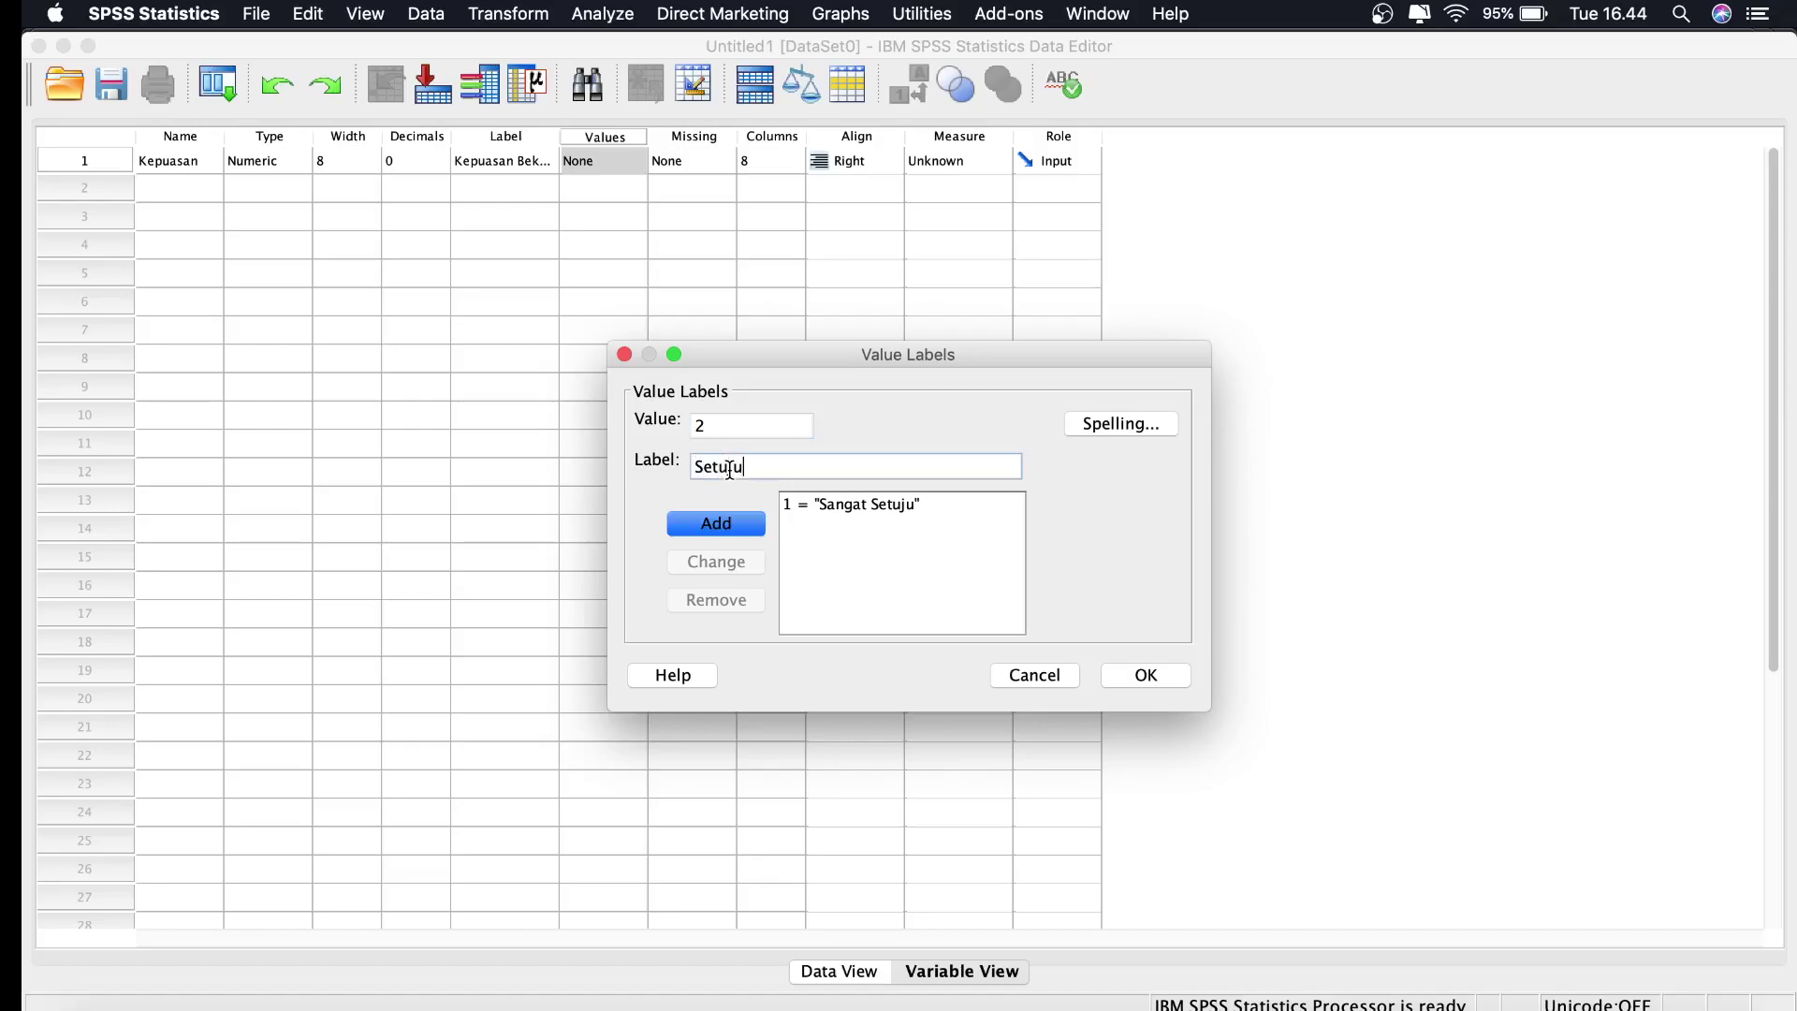
pyautogui.click(731, 522)
# Check the answer scale in the Word questionnaire and add the value label 3 = Netral in SPSS Statistics.
pyautogui.write('3')
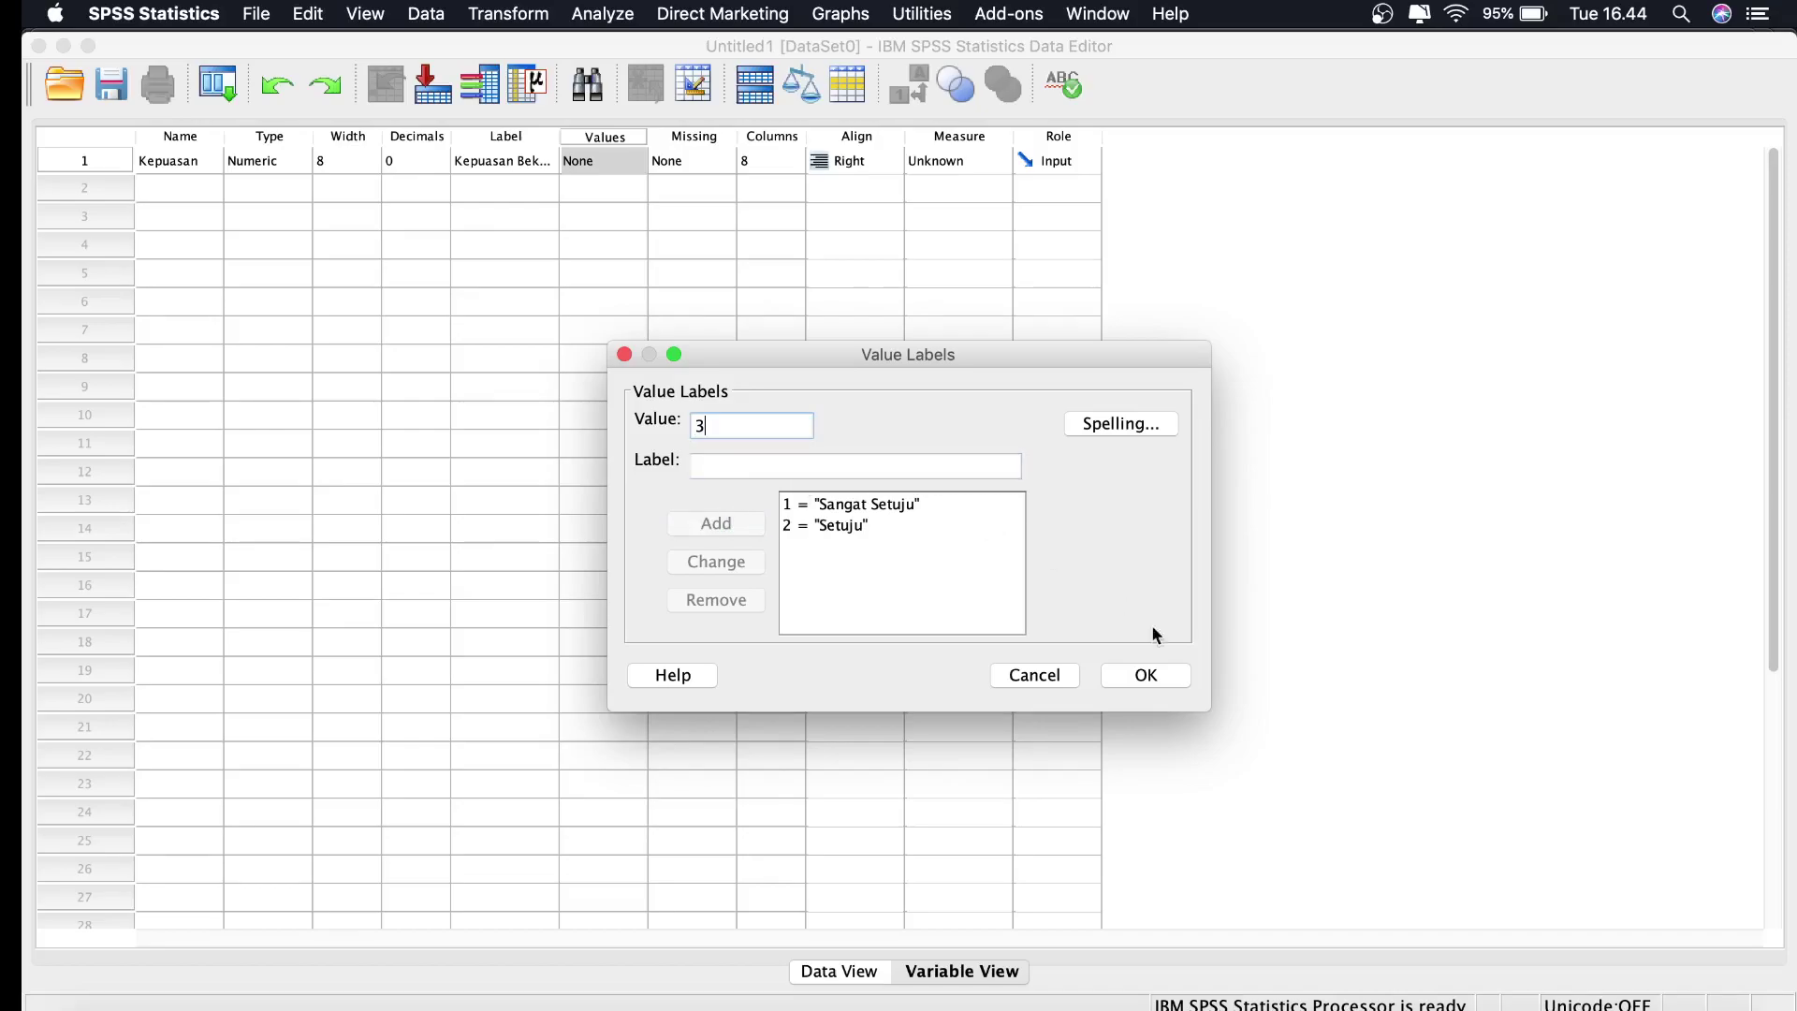
pyautogui.click(1158, 1008)
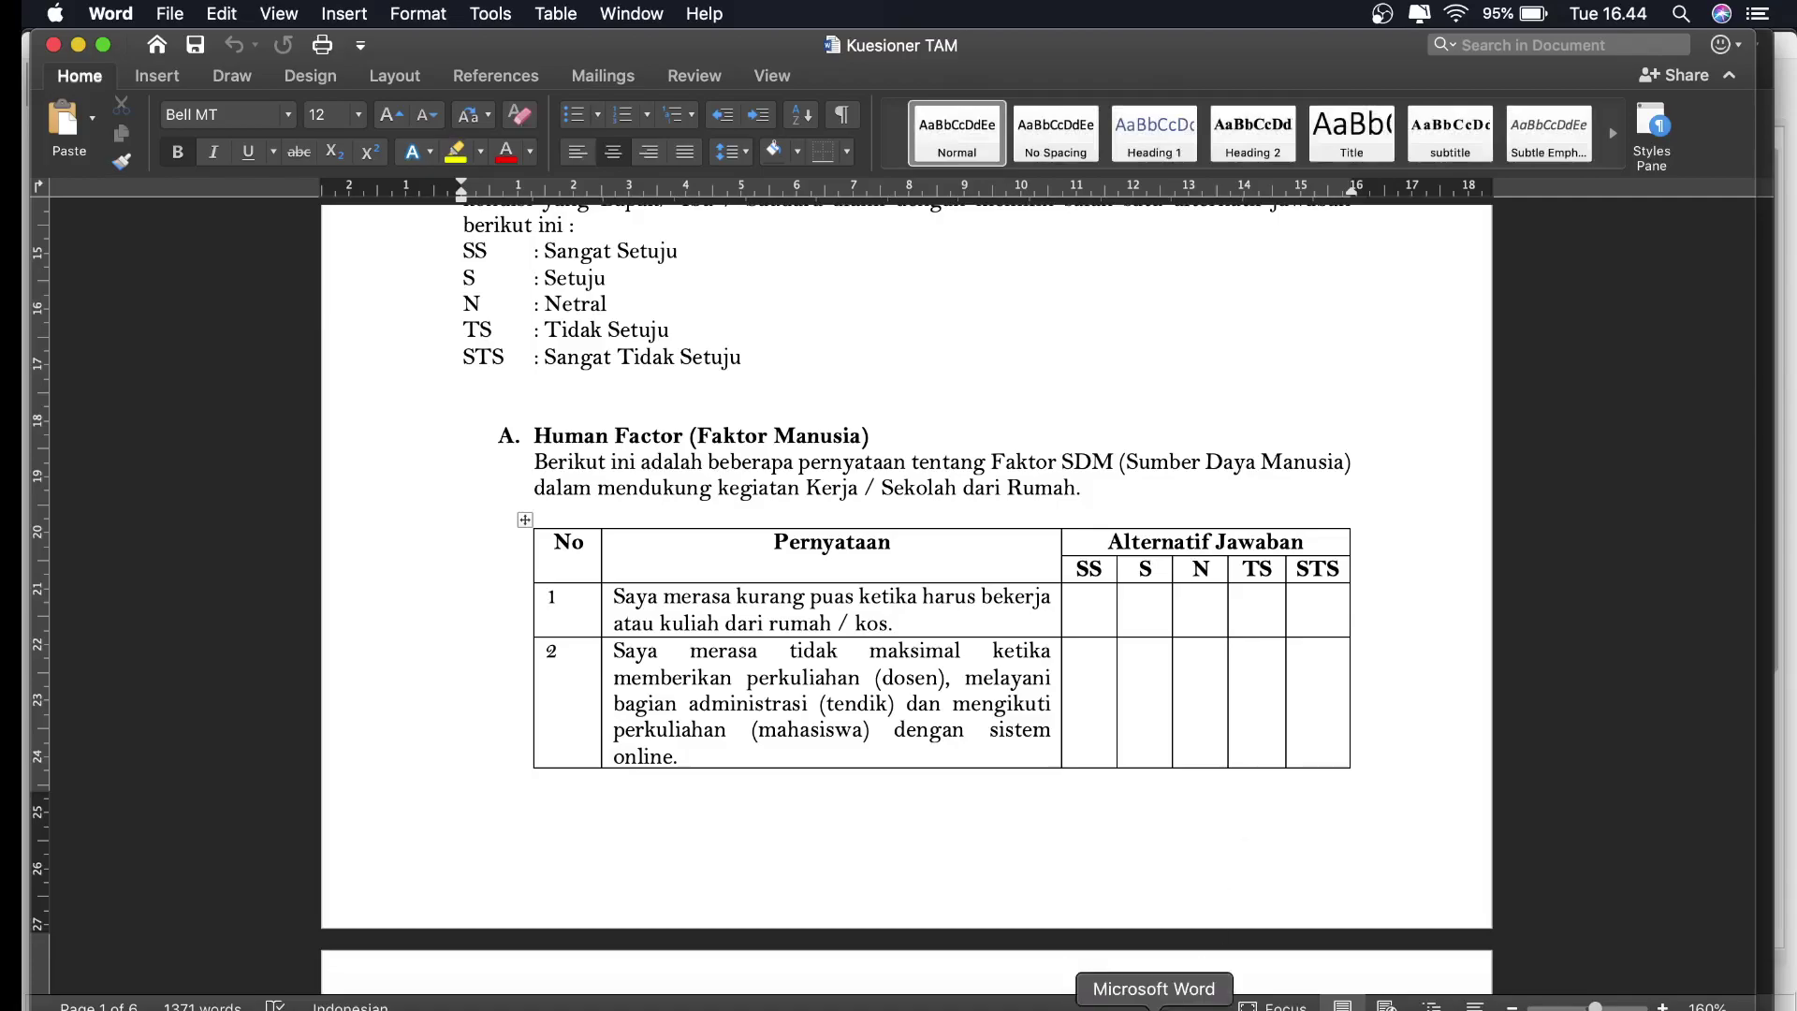
pyautogui.click(1461, 1007)
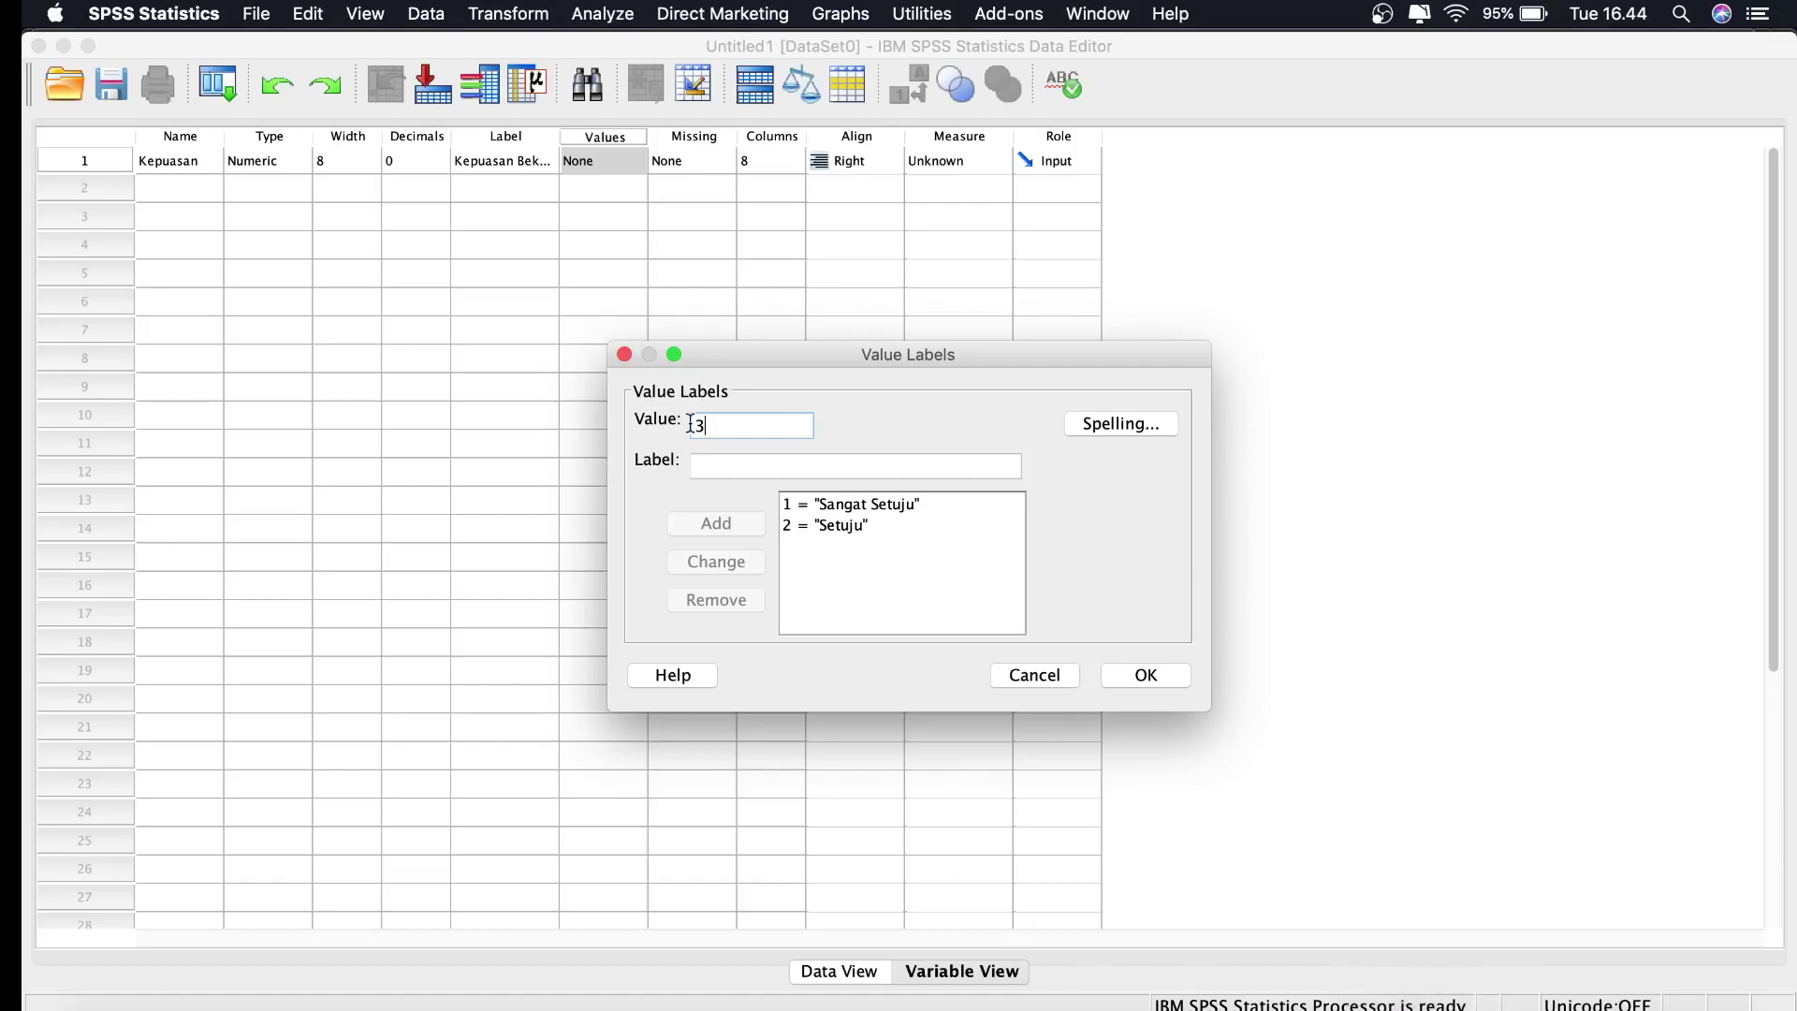
pyautogui.click(722, 459)
pyautogui.write('Netral')
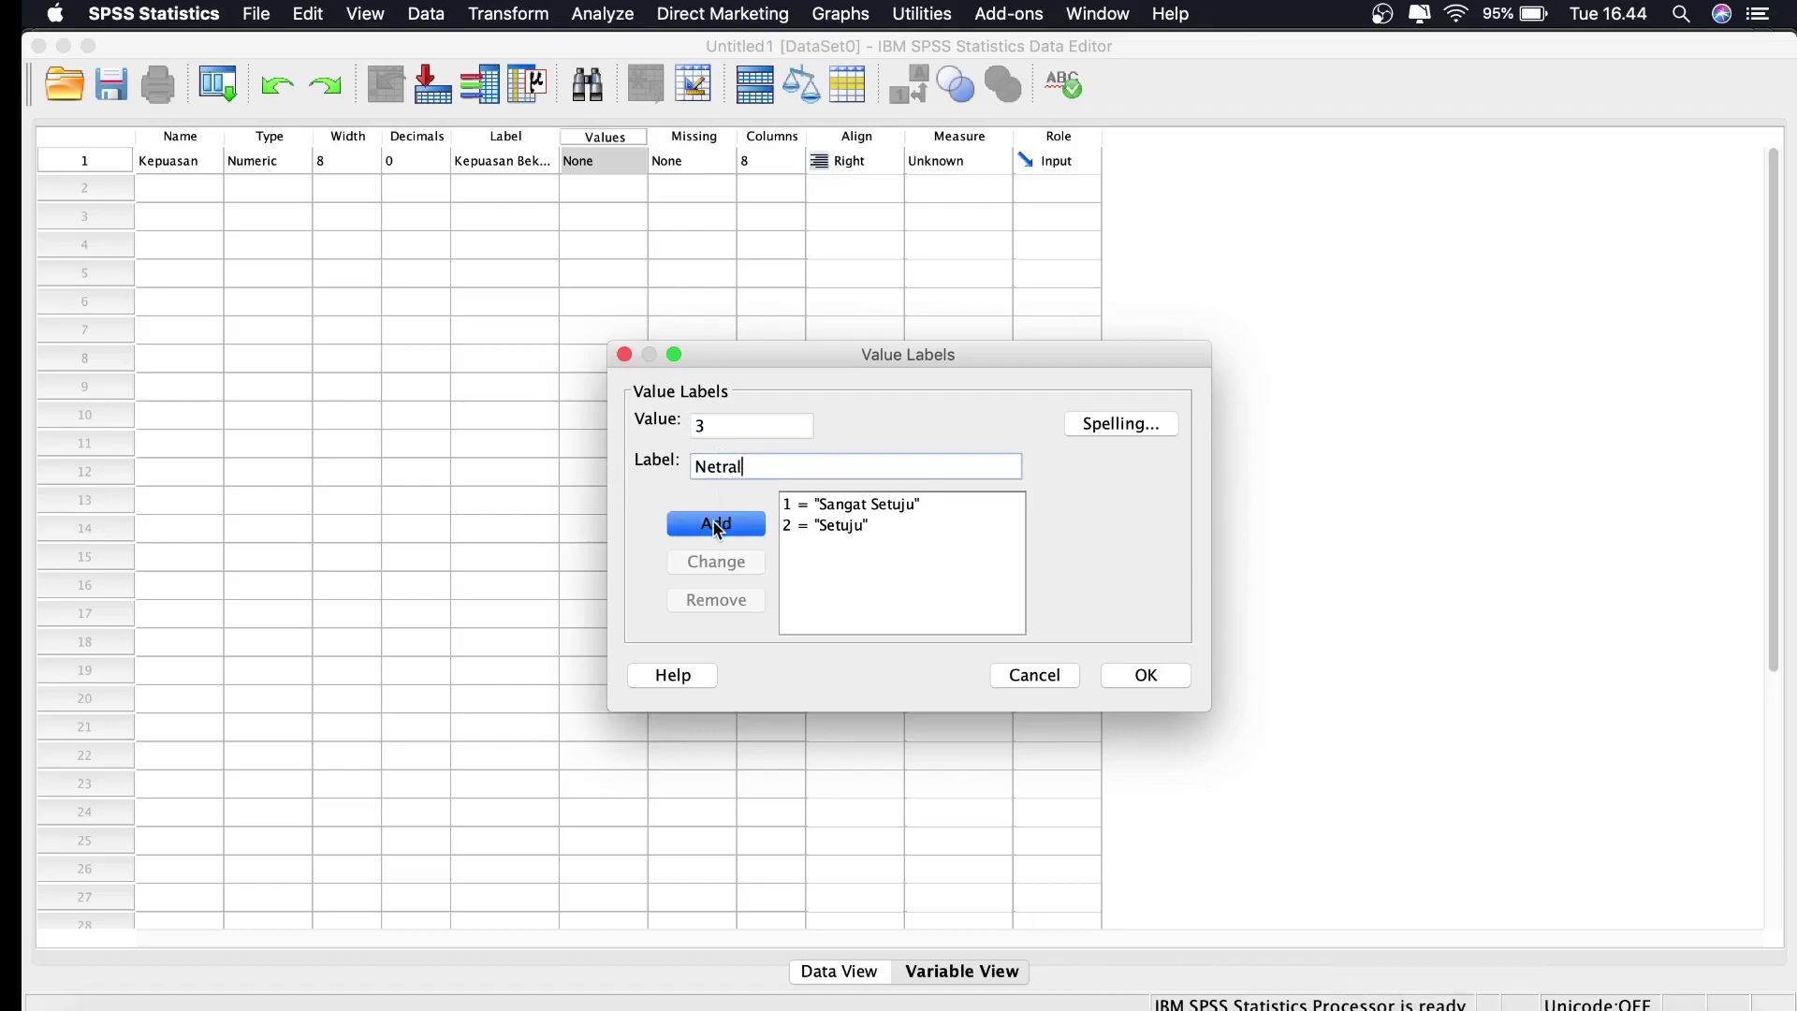
pyautogui.click(714, 523)
# Add the value labels 4 = Tidak Setuju and 5 = Sangat Tidak Setuju, and apply the value labels to Kepuasan.
pyautogui.write('4')
pyautogui.click(716, 465)
pyautogui.write('Tidak Setuju')
pyautogui.click(721, 534)
pyautogui.write('5')
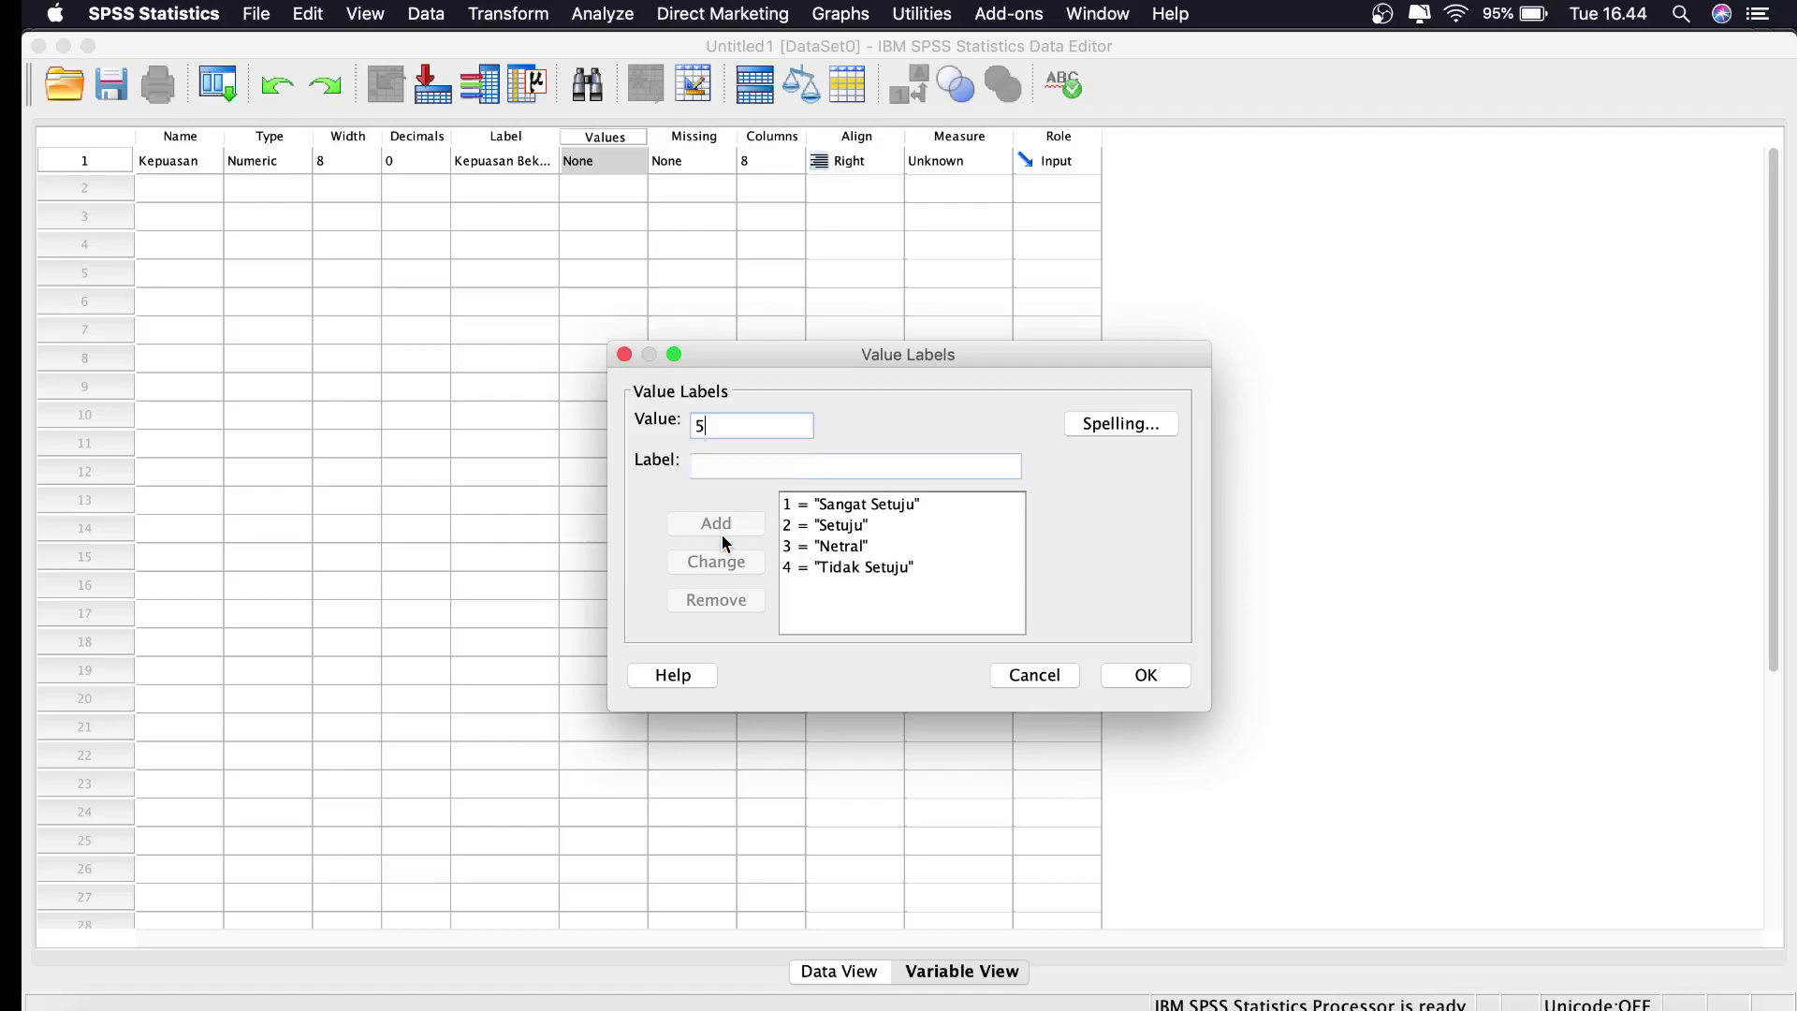
pyautogui.click(728, 459)
pyautogui.write('San')
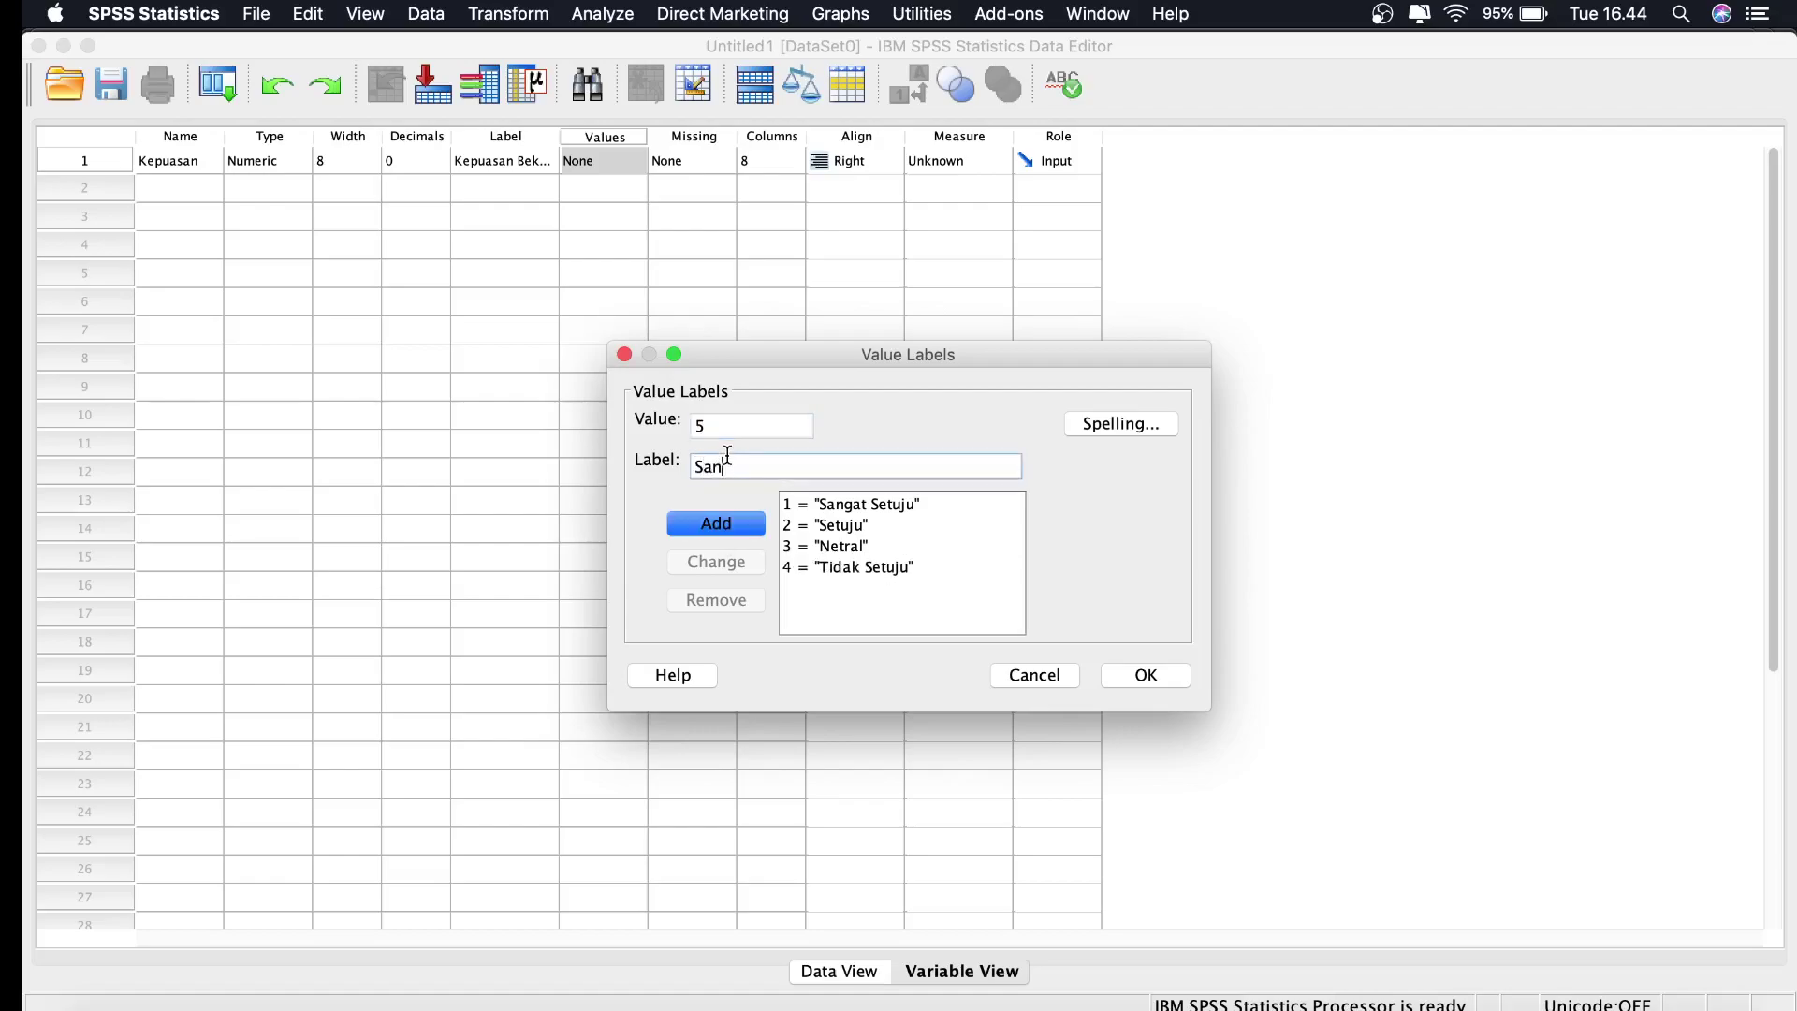
pyautogui.write('gat Tidak Setuju')
pyautogui.click(698, 524)
pyautogui.click(1154, 674)
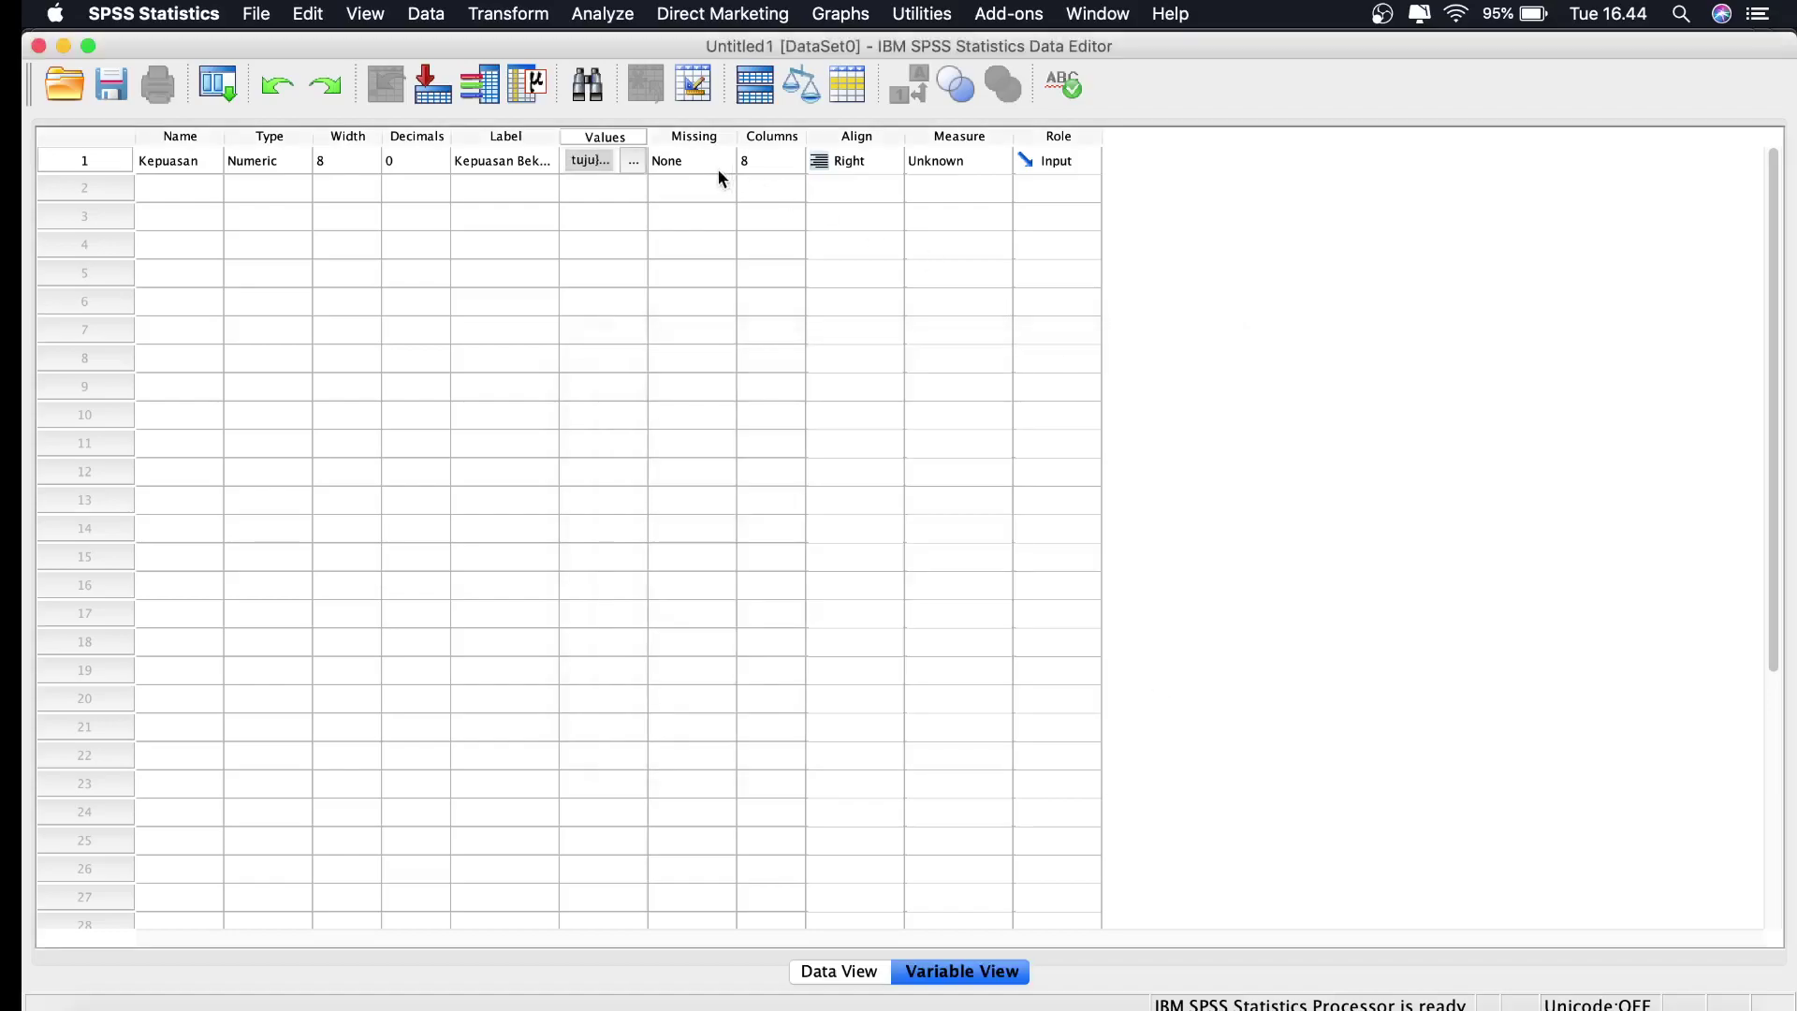
# Set Kepuasan's column width to 8 and its measurement level to Ordinal.
pyautogui.click(793, 166)
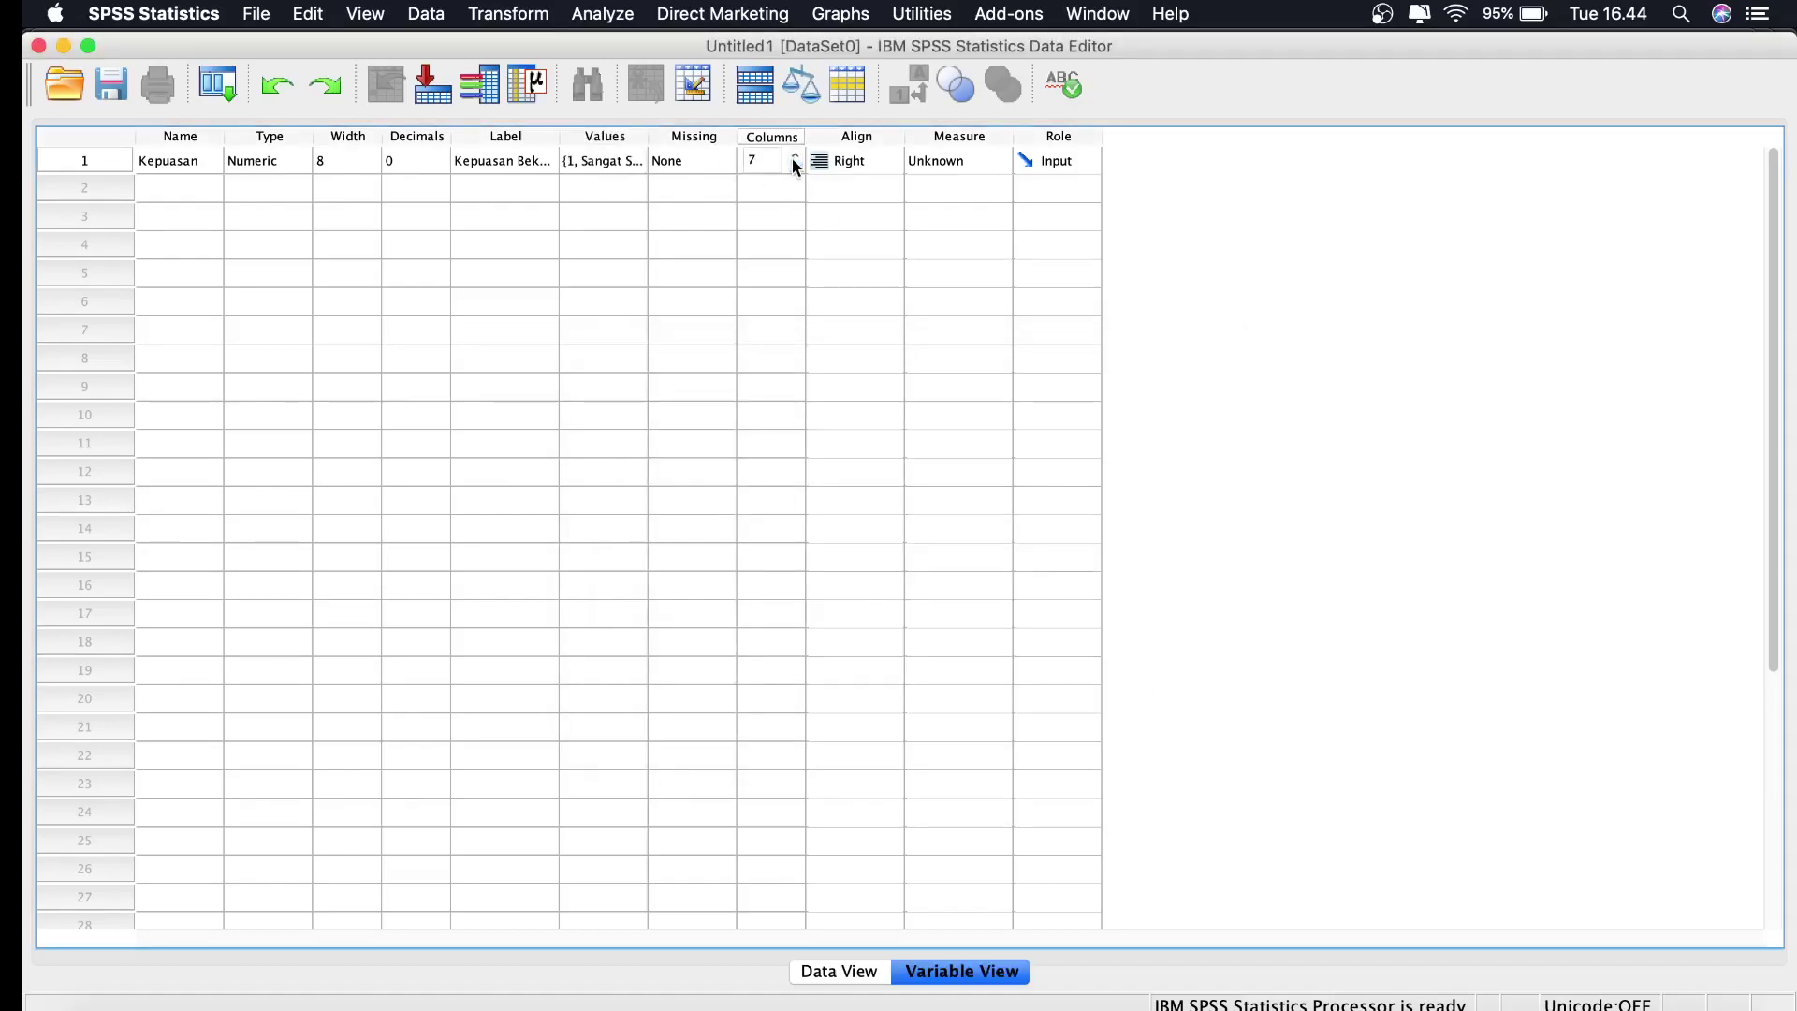
pyautogui.click(795, 156)
pyautogui.click(940, 166)
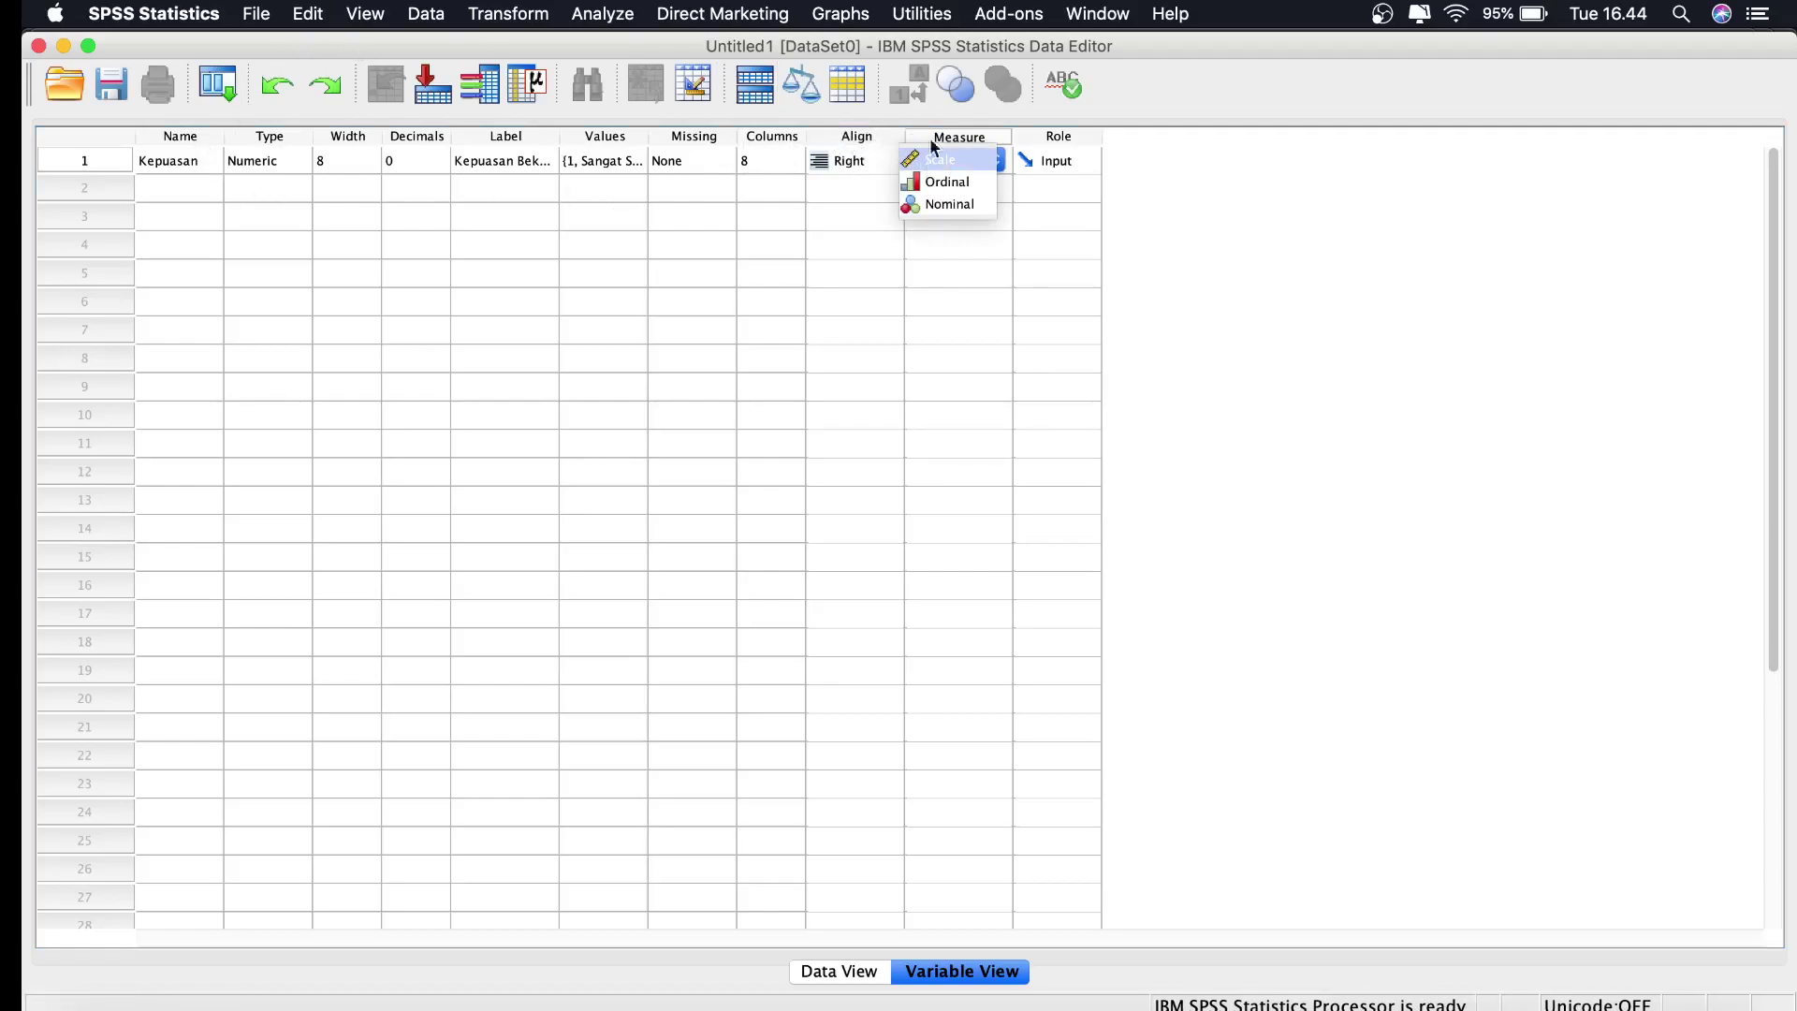
pyautogui.click(960, 183)
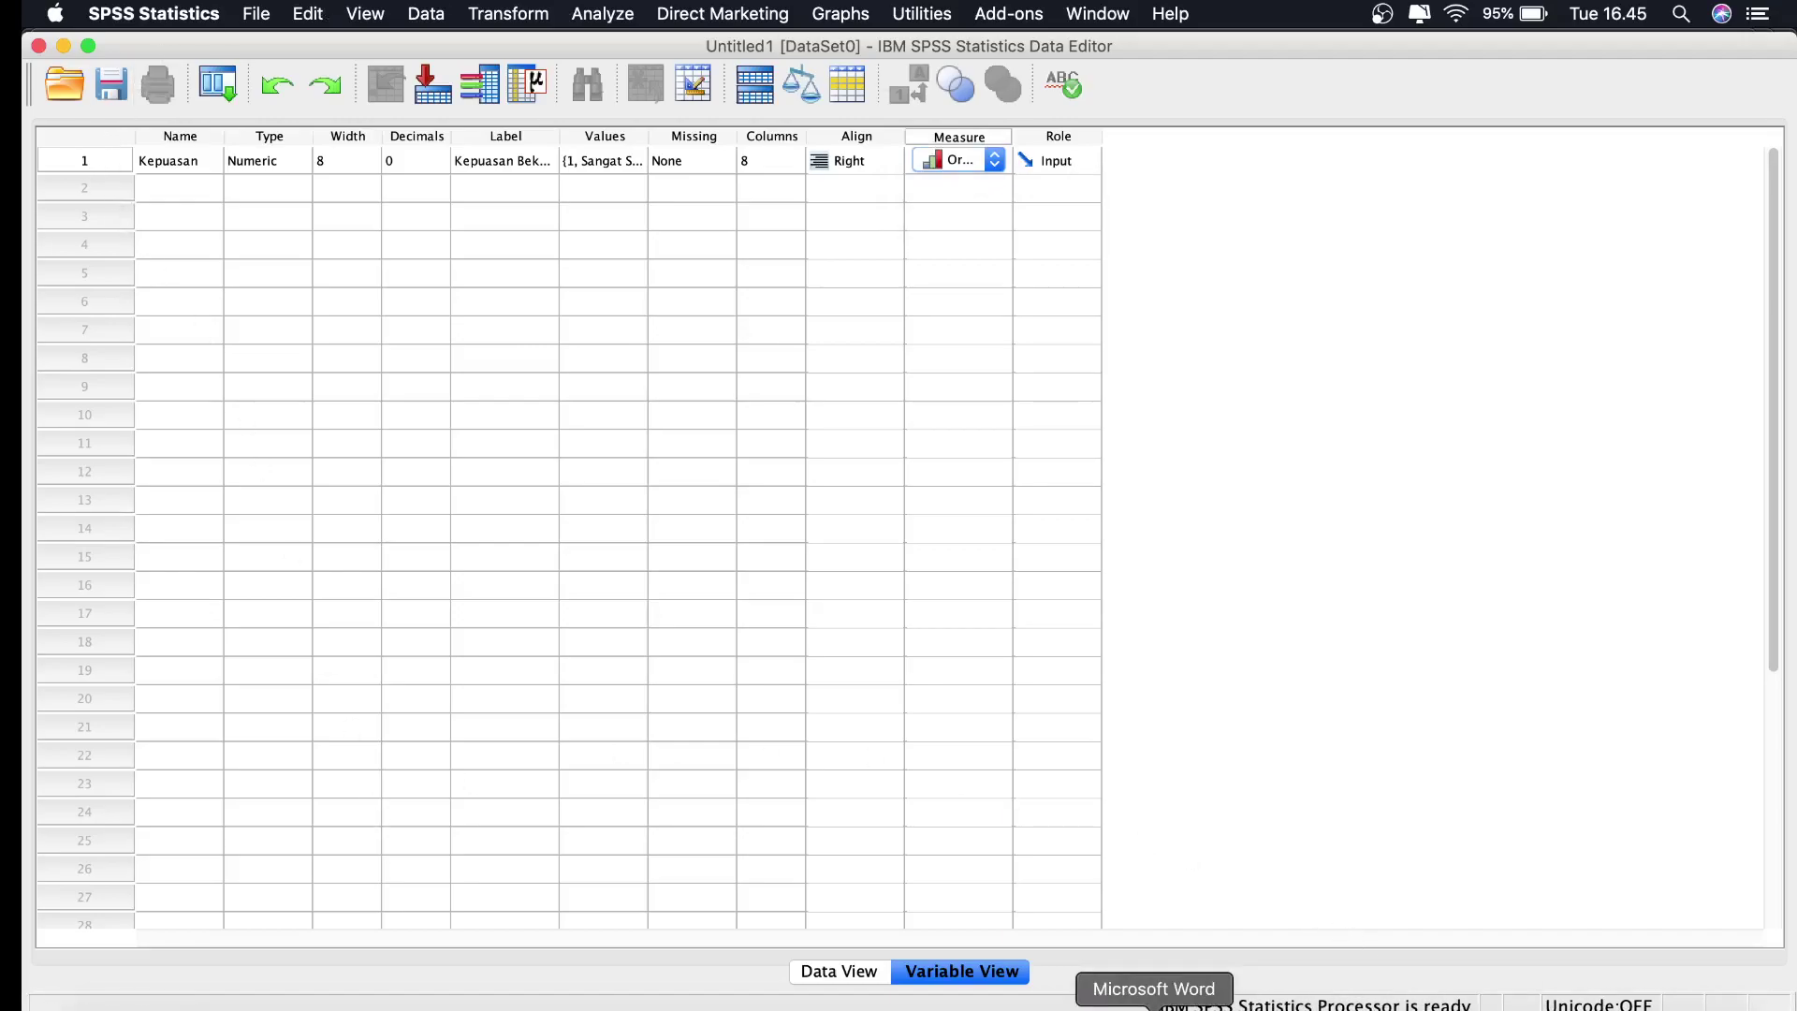
# Switch to the Word questionnaire and review statement 2 of section A, Human Factor.
pyautogui.click(1154, 1007)
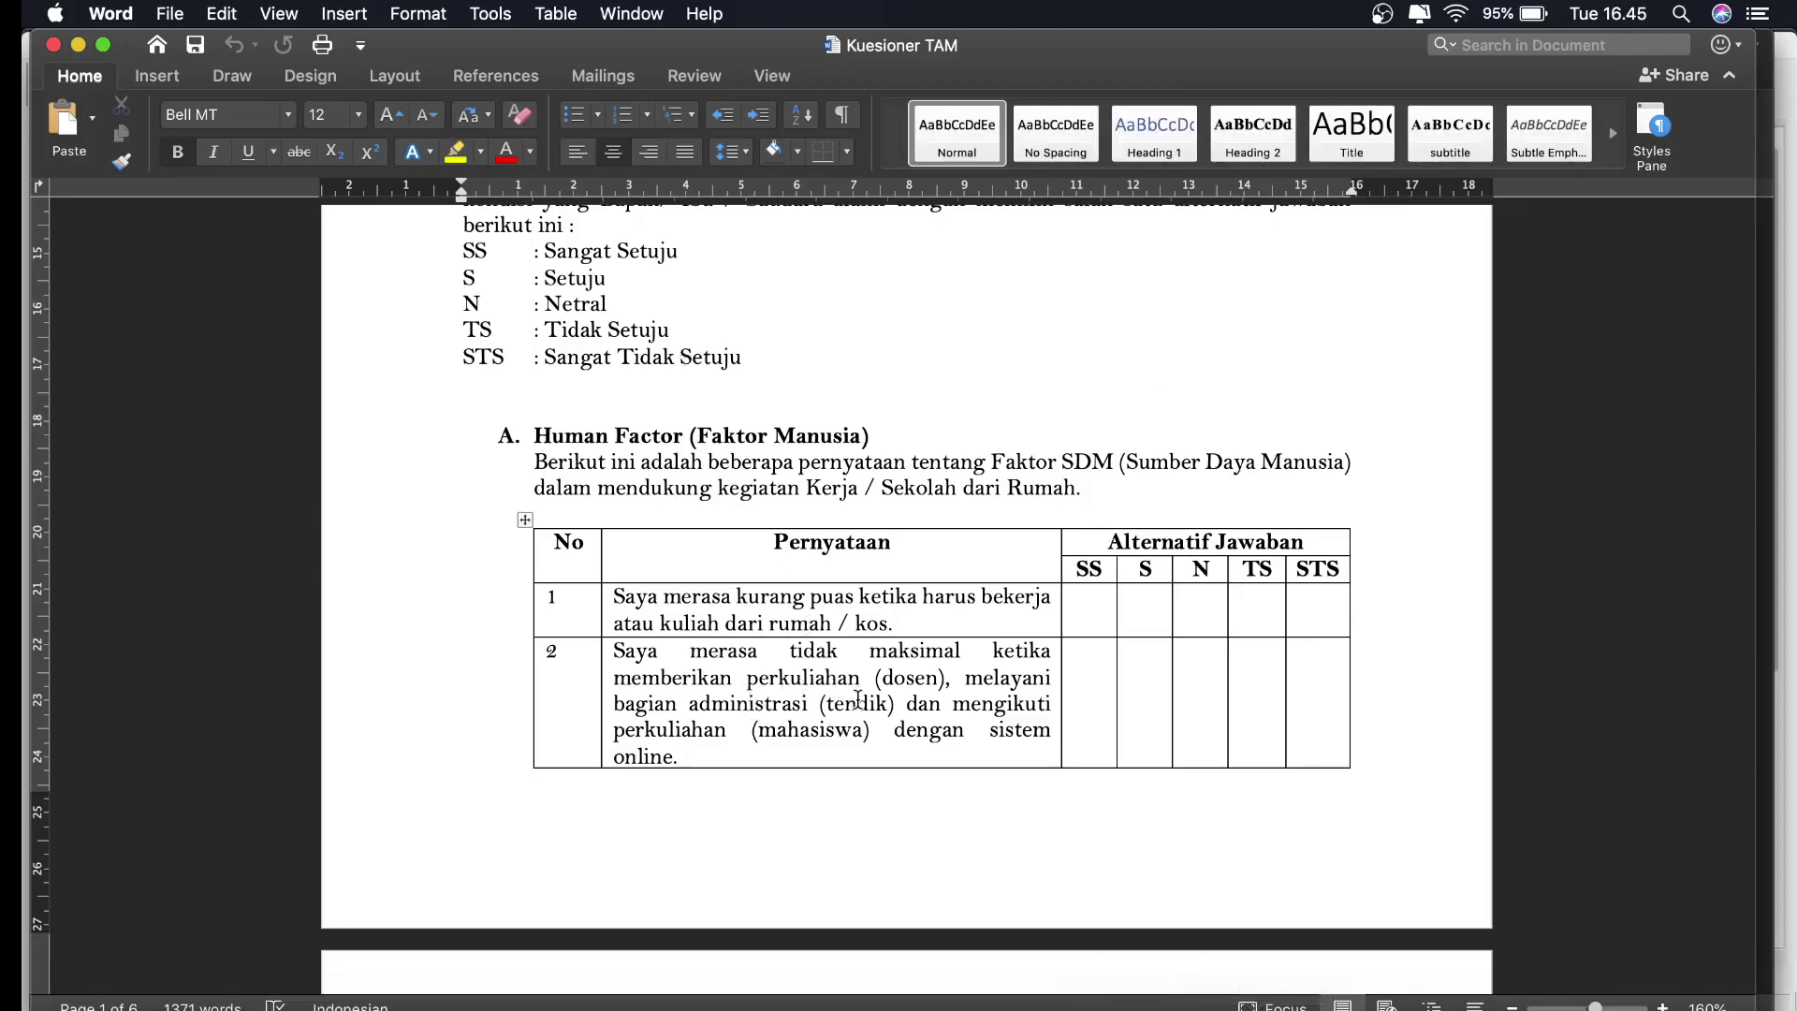
pyautogui.scroll(-3, 857, 698)
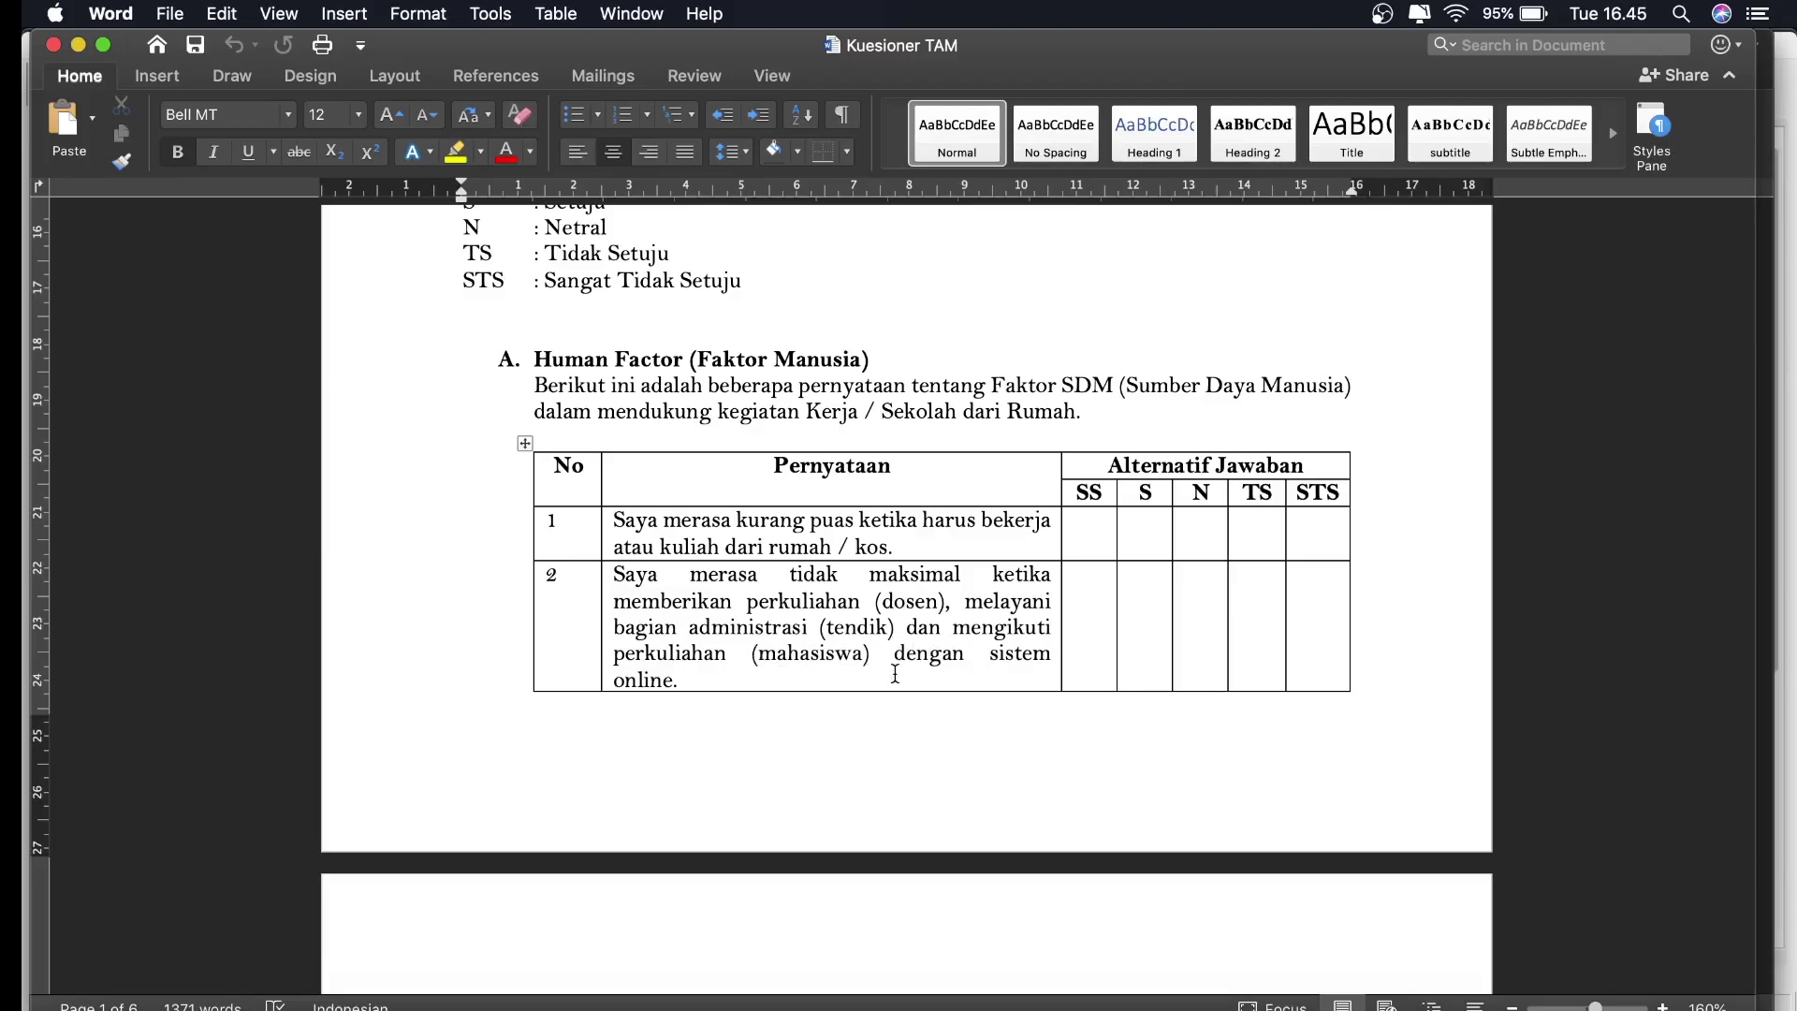
pyautogui.scroll(-1, 908, 673)
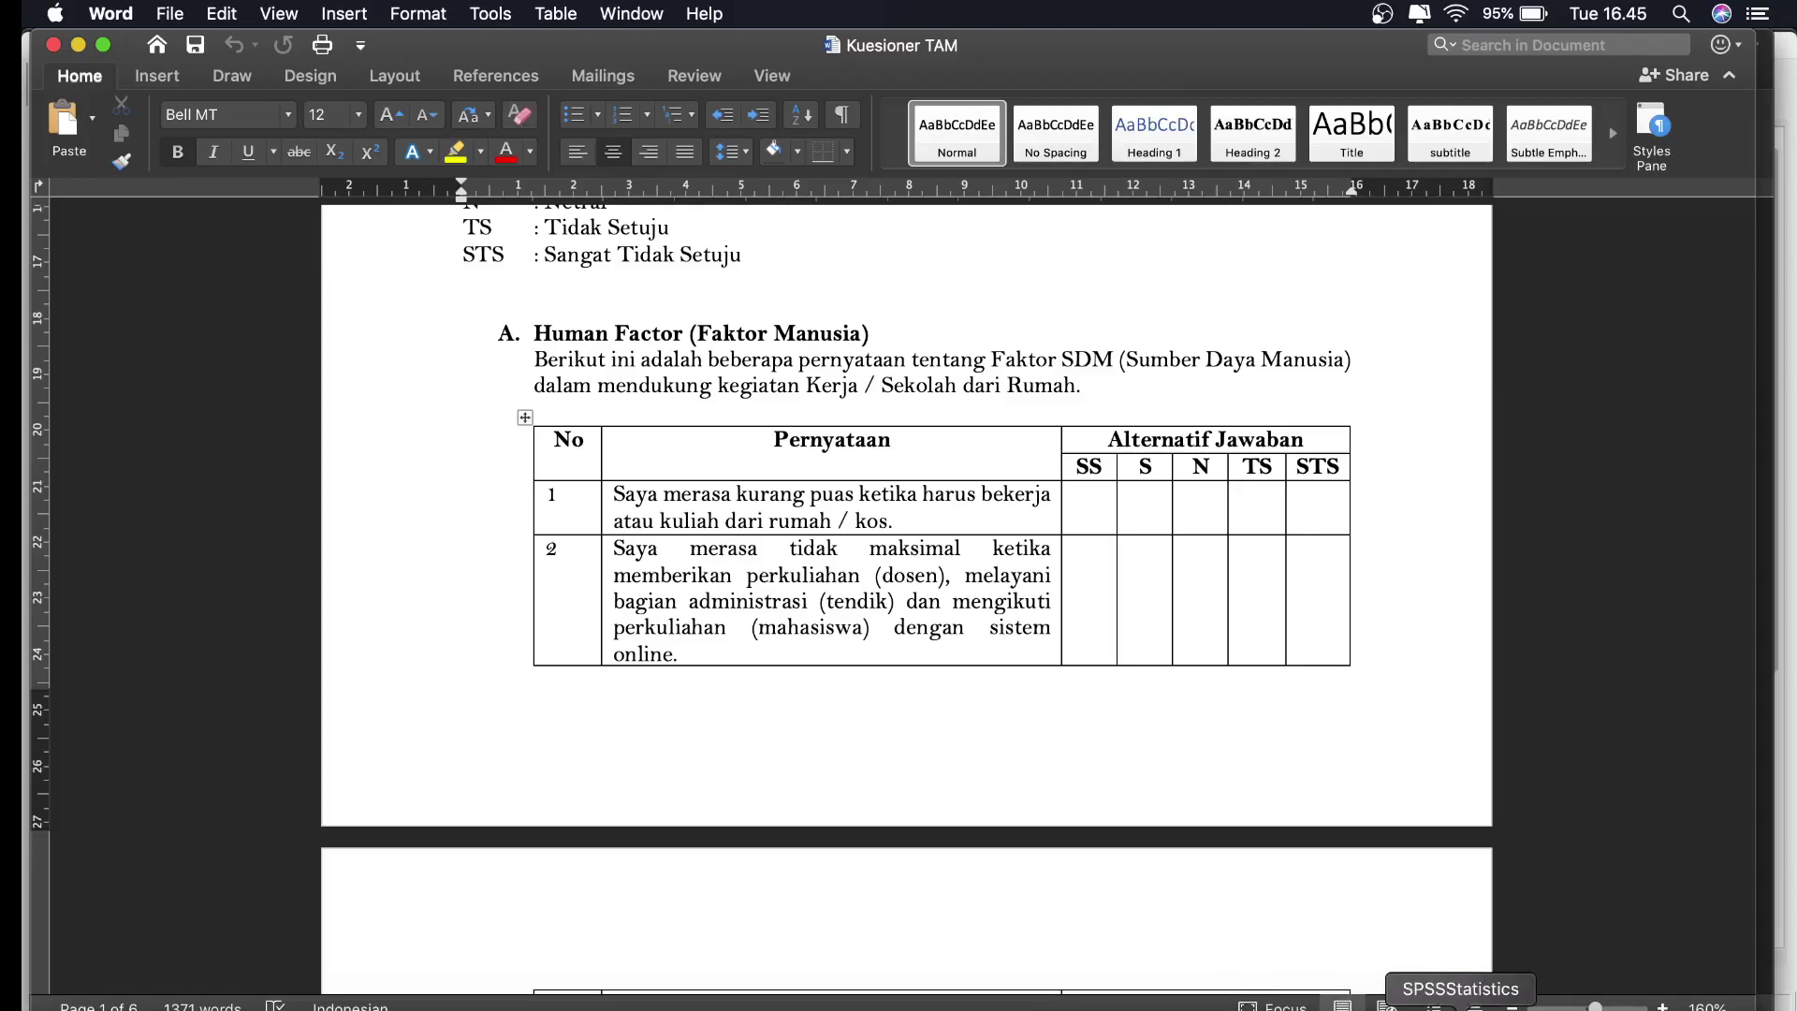
# Switch to SPSS Statistics and define the second variable as Perasaan with the Numeric type.
pyautogui.click(1441, 1007)
pyautogui.click(190, 194)
pyautogui.click(189, 193)
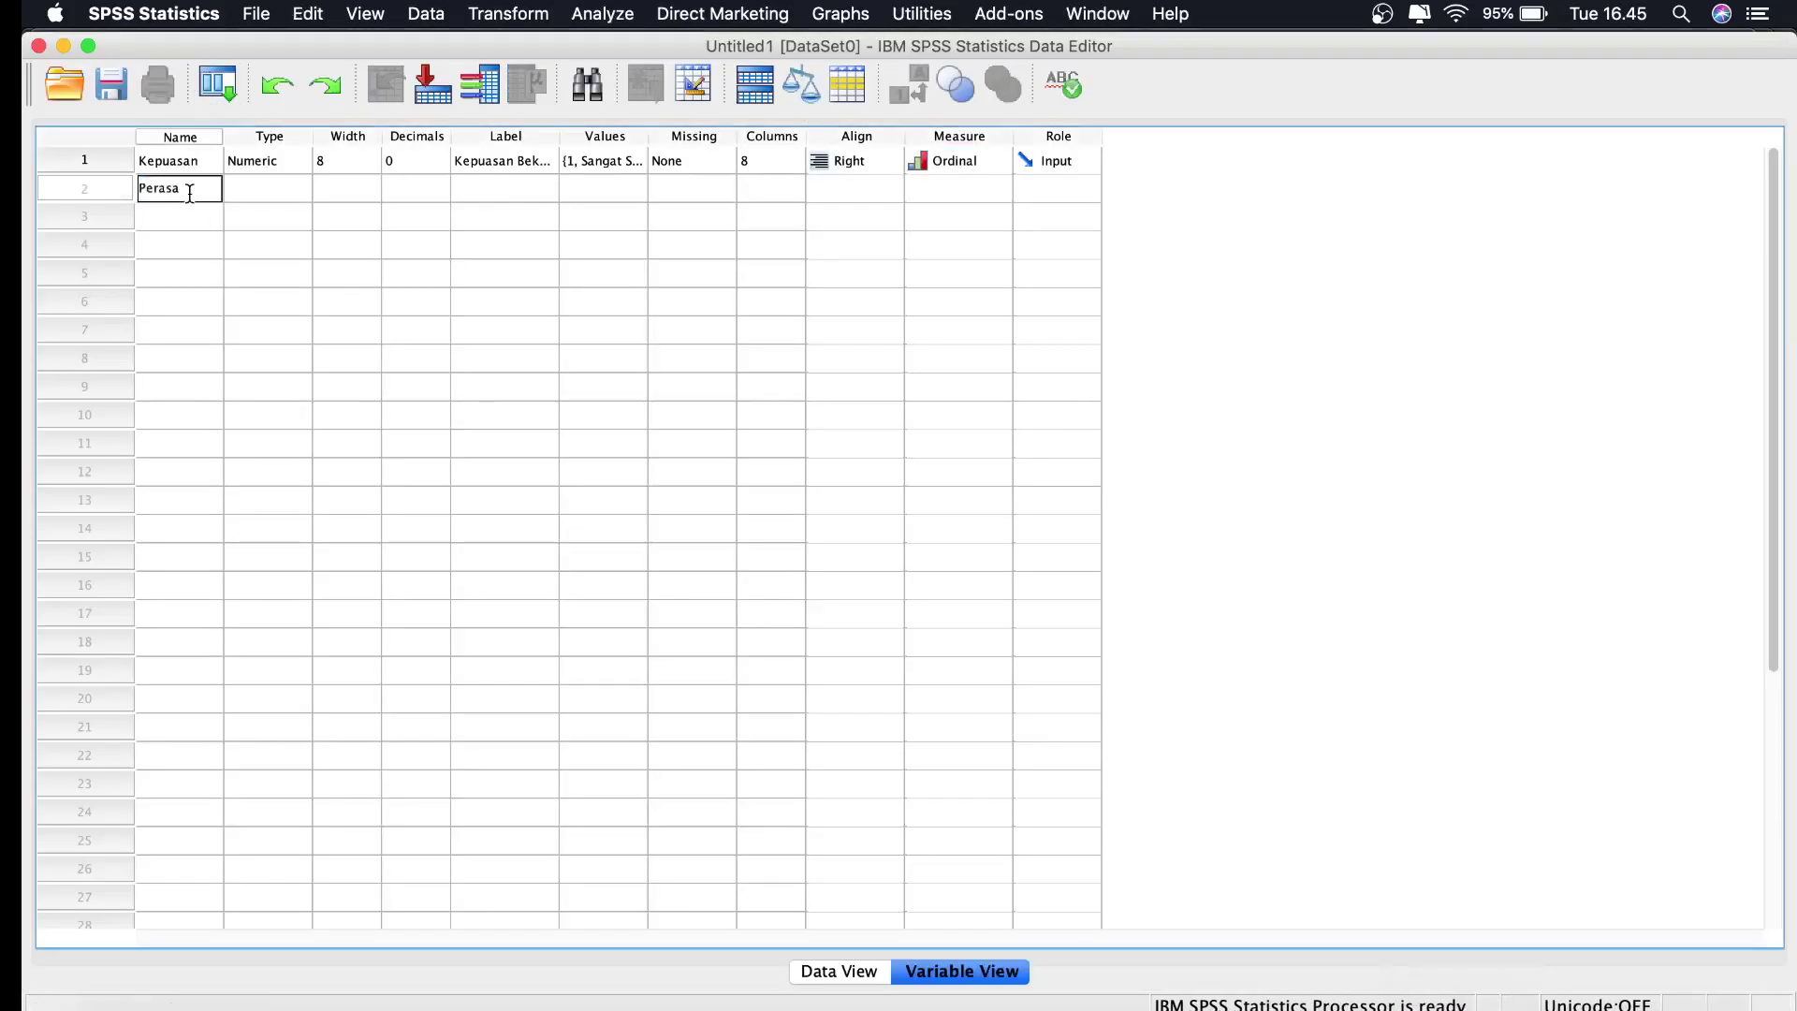
pyautogui.click(275, 188)
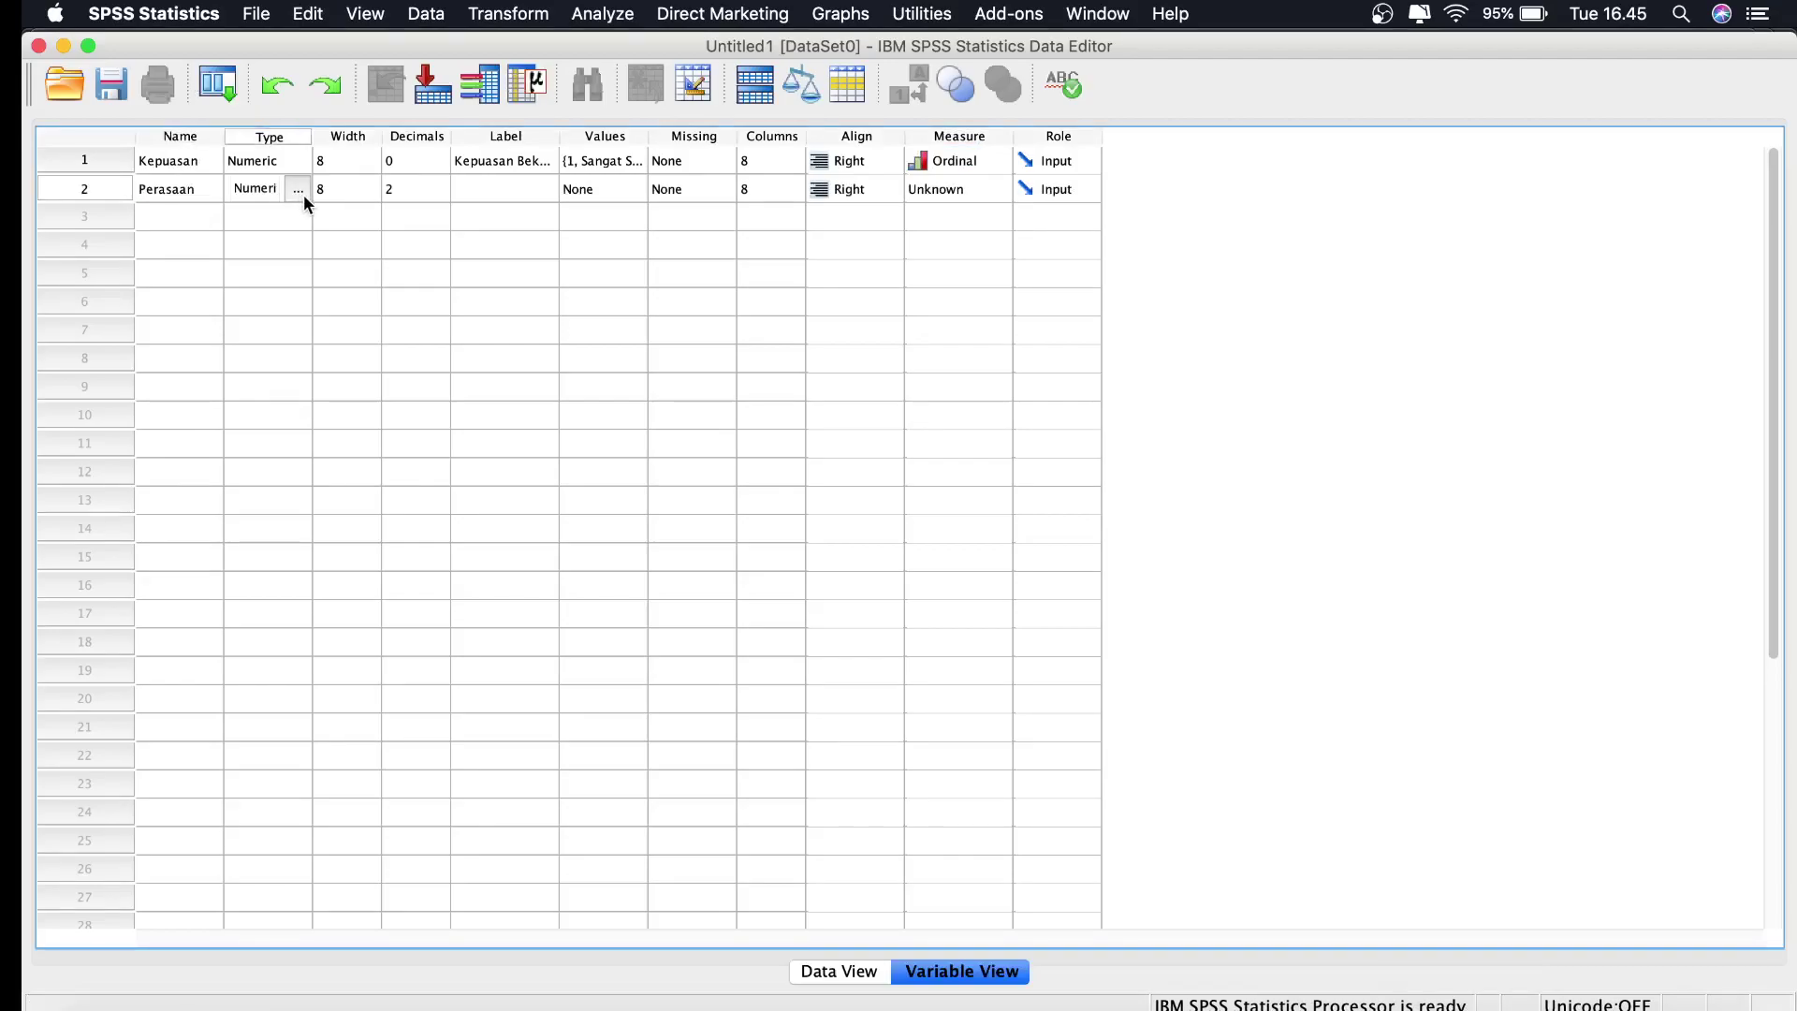
pyautogui.click(300, 191)
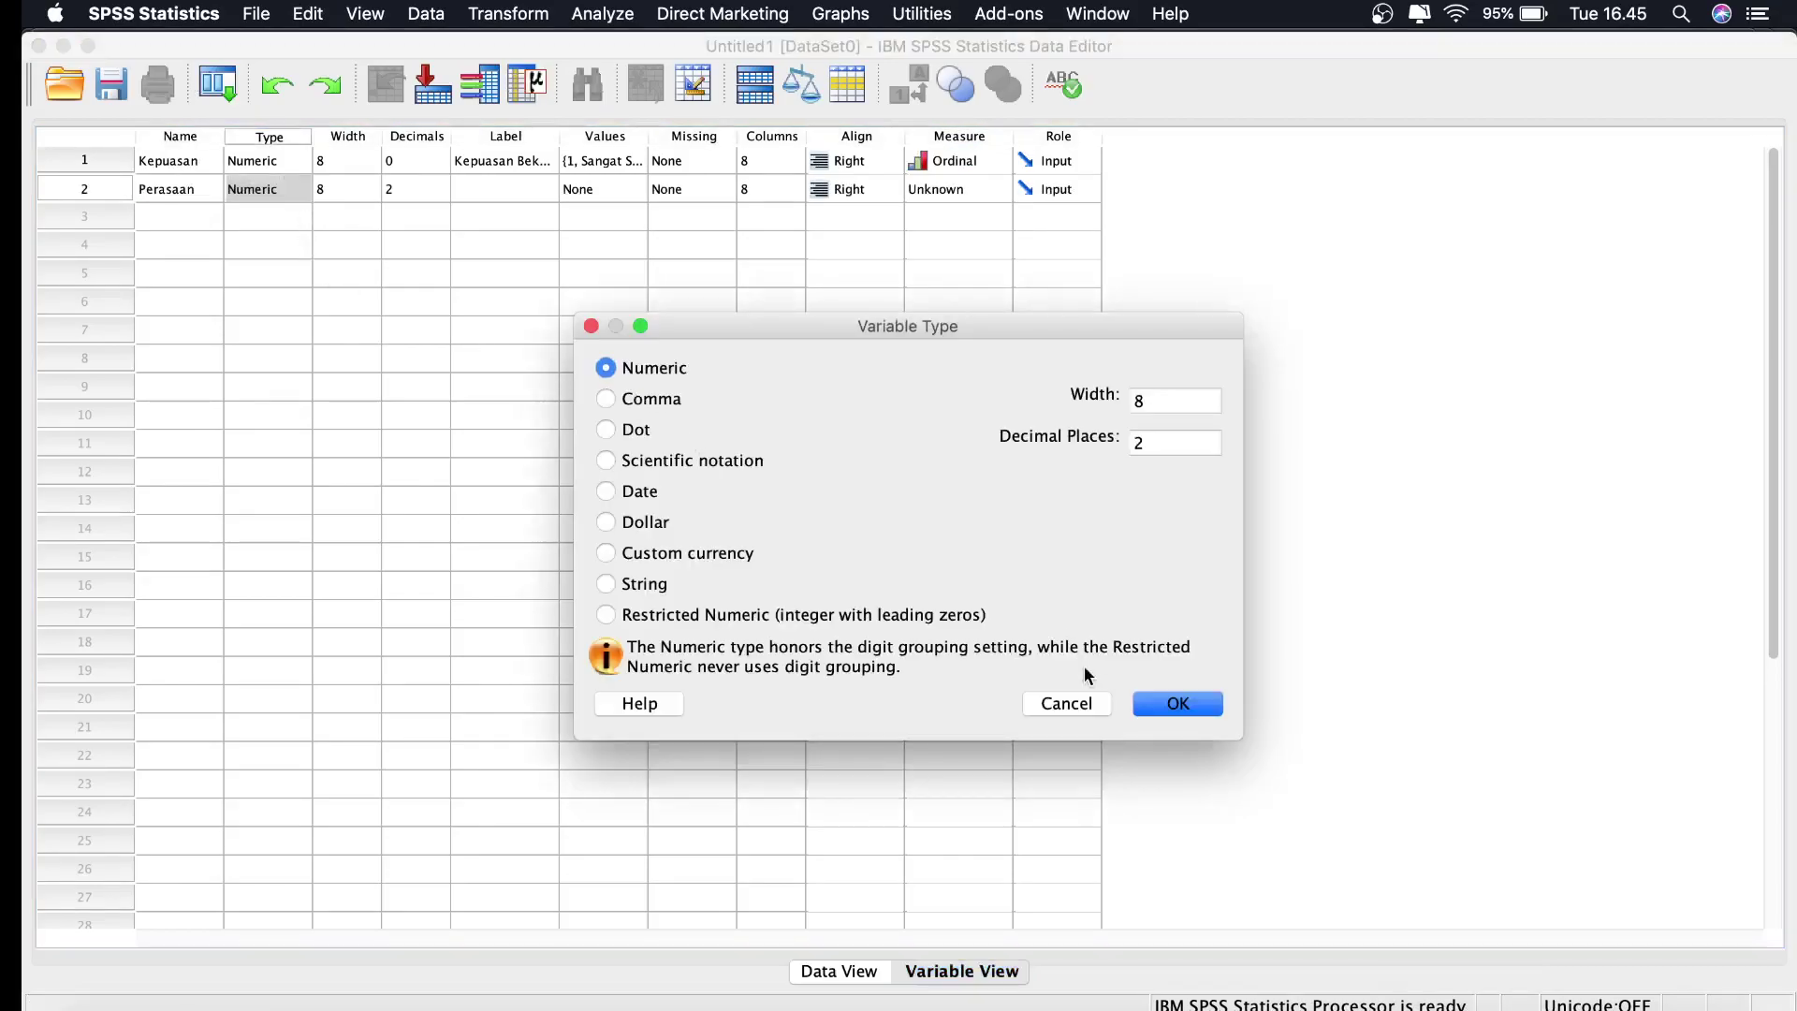
pyautogui.click(1183, 708)
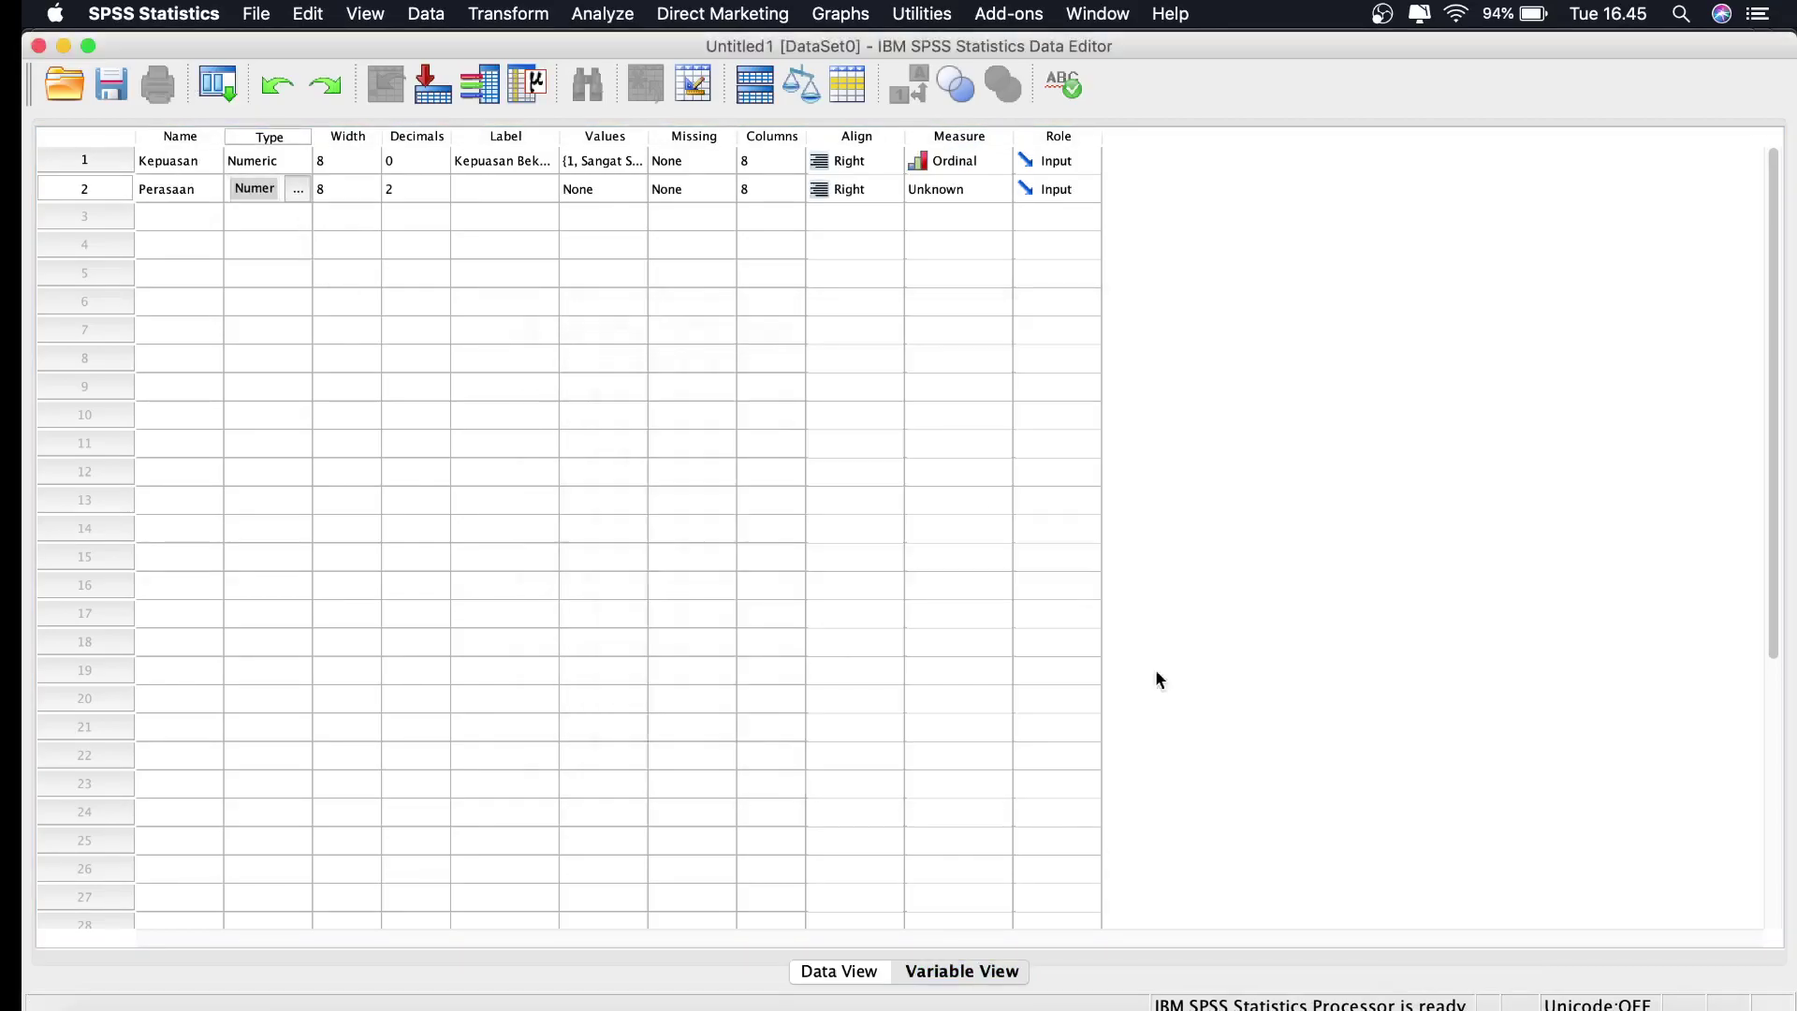
# Set Perasaan's decimals to 0 and label the variable "Perasaan terhadap layanan online".
pyautogui.click(440, 190)
pyautogui.click(440, 194)
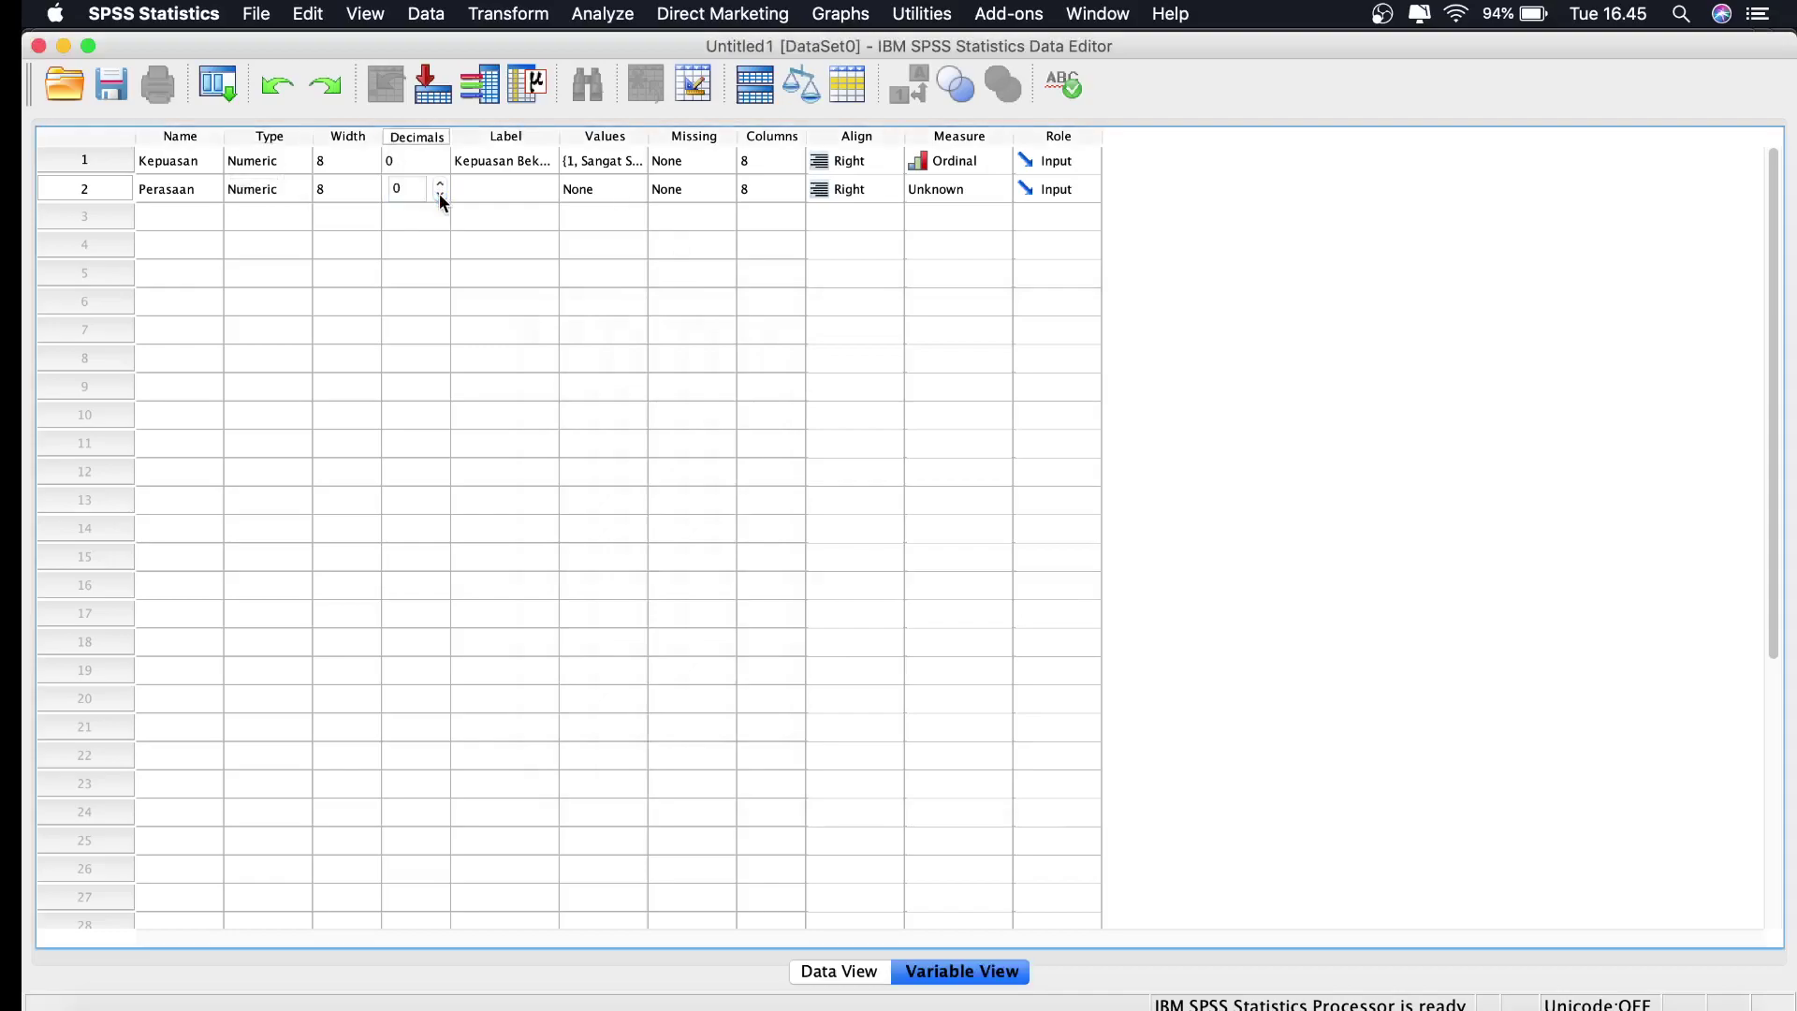
pyautogui.click(499, 198)
pyautogui.click(498, 194)
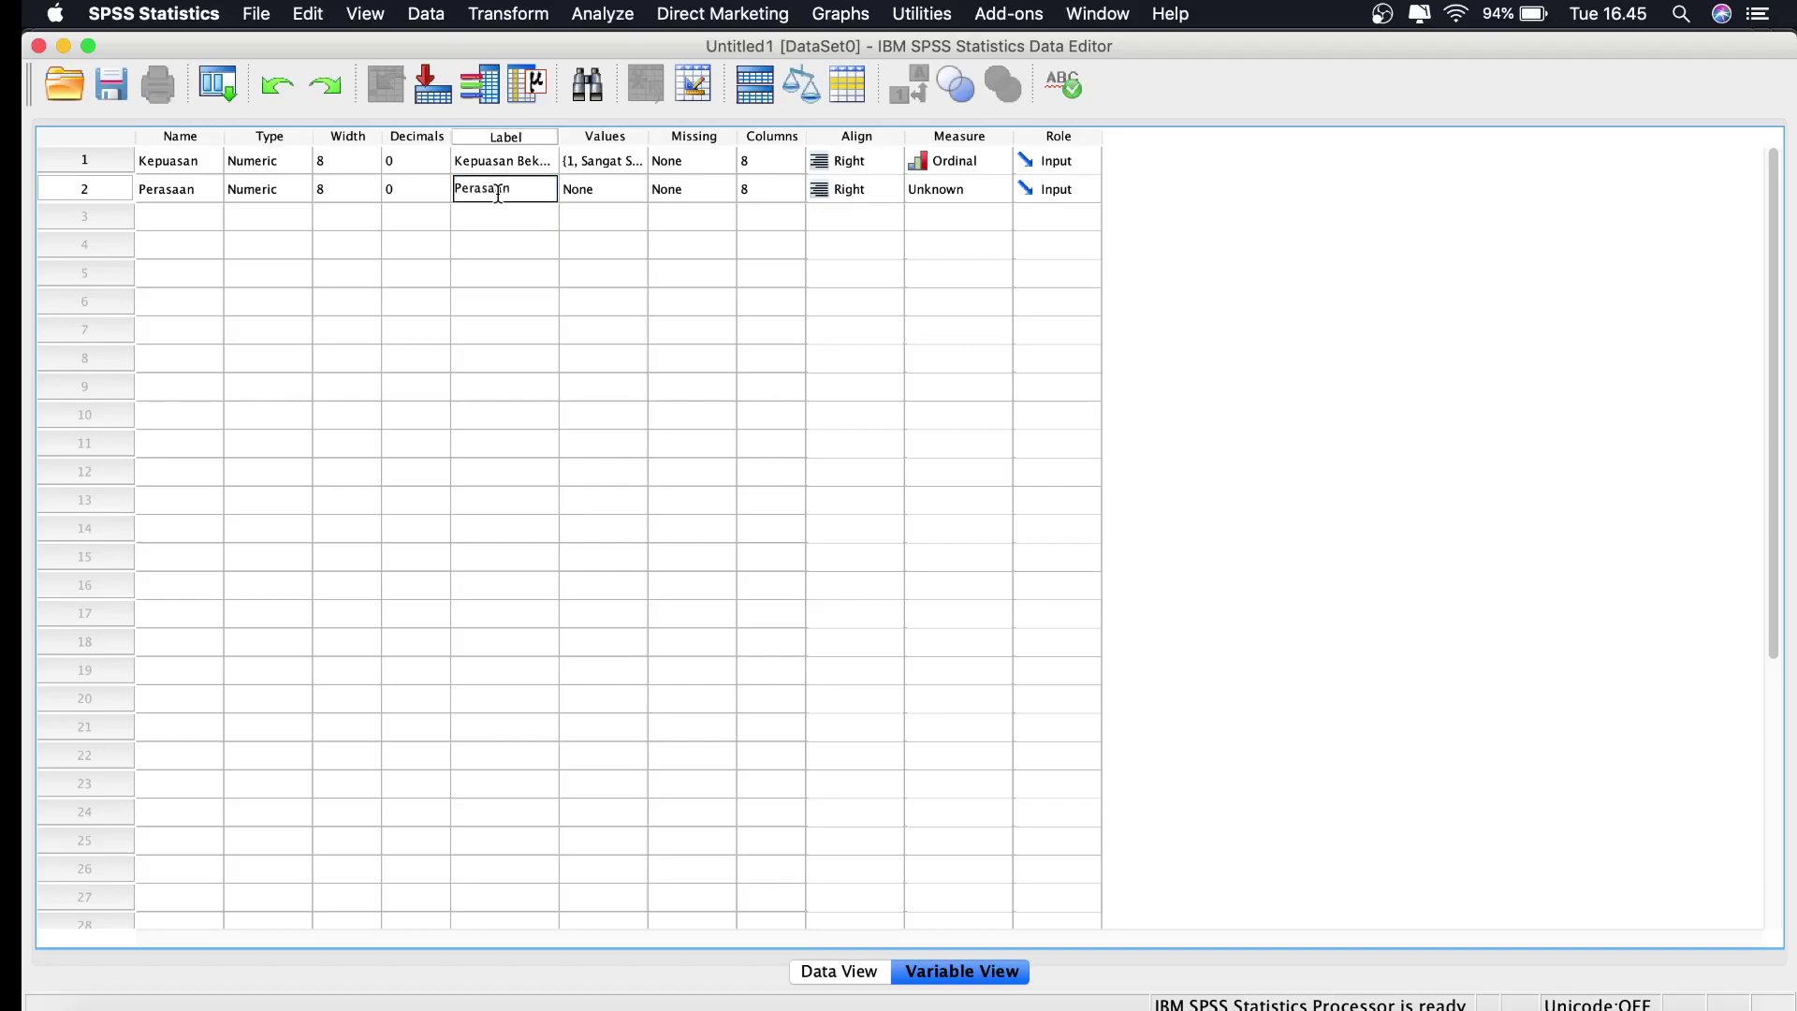
pyautogui.write('Perasaan terhadap layanan')
pyautogui.write(' online')
pyautogui.click(618, 193)
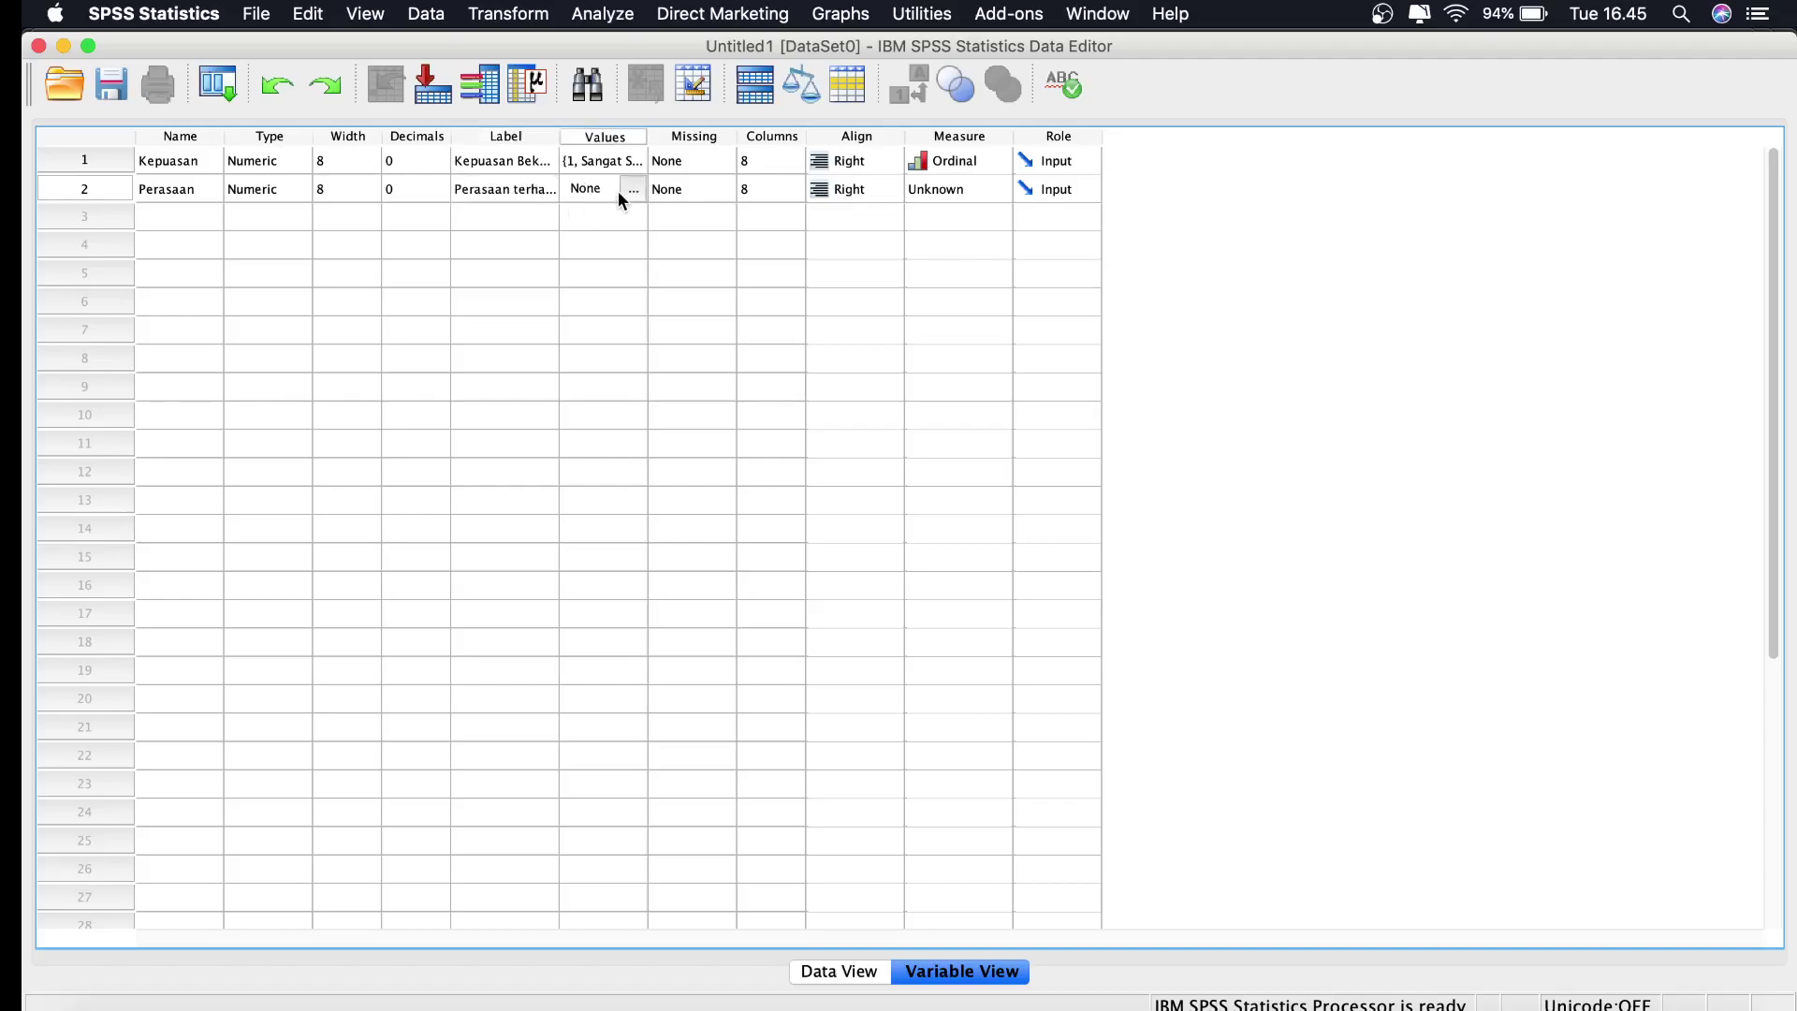
# Check the answer scale in the Word questionnaire, return to SPSS Statistics and add the value label 1 = "Sangat Setuju" for Perasaan.
pyautogui.click(629, 191)
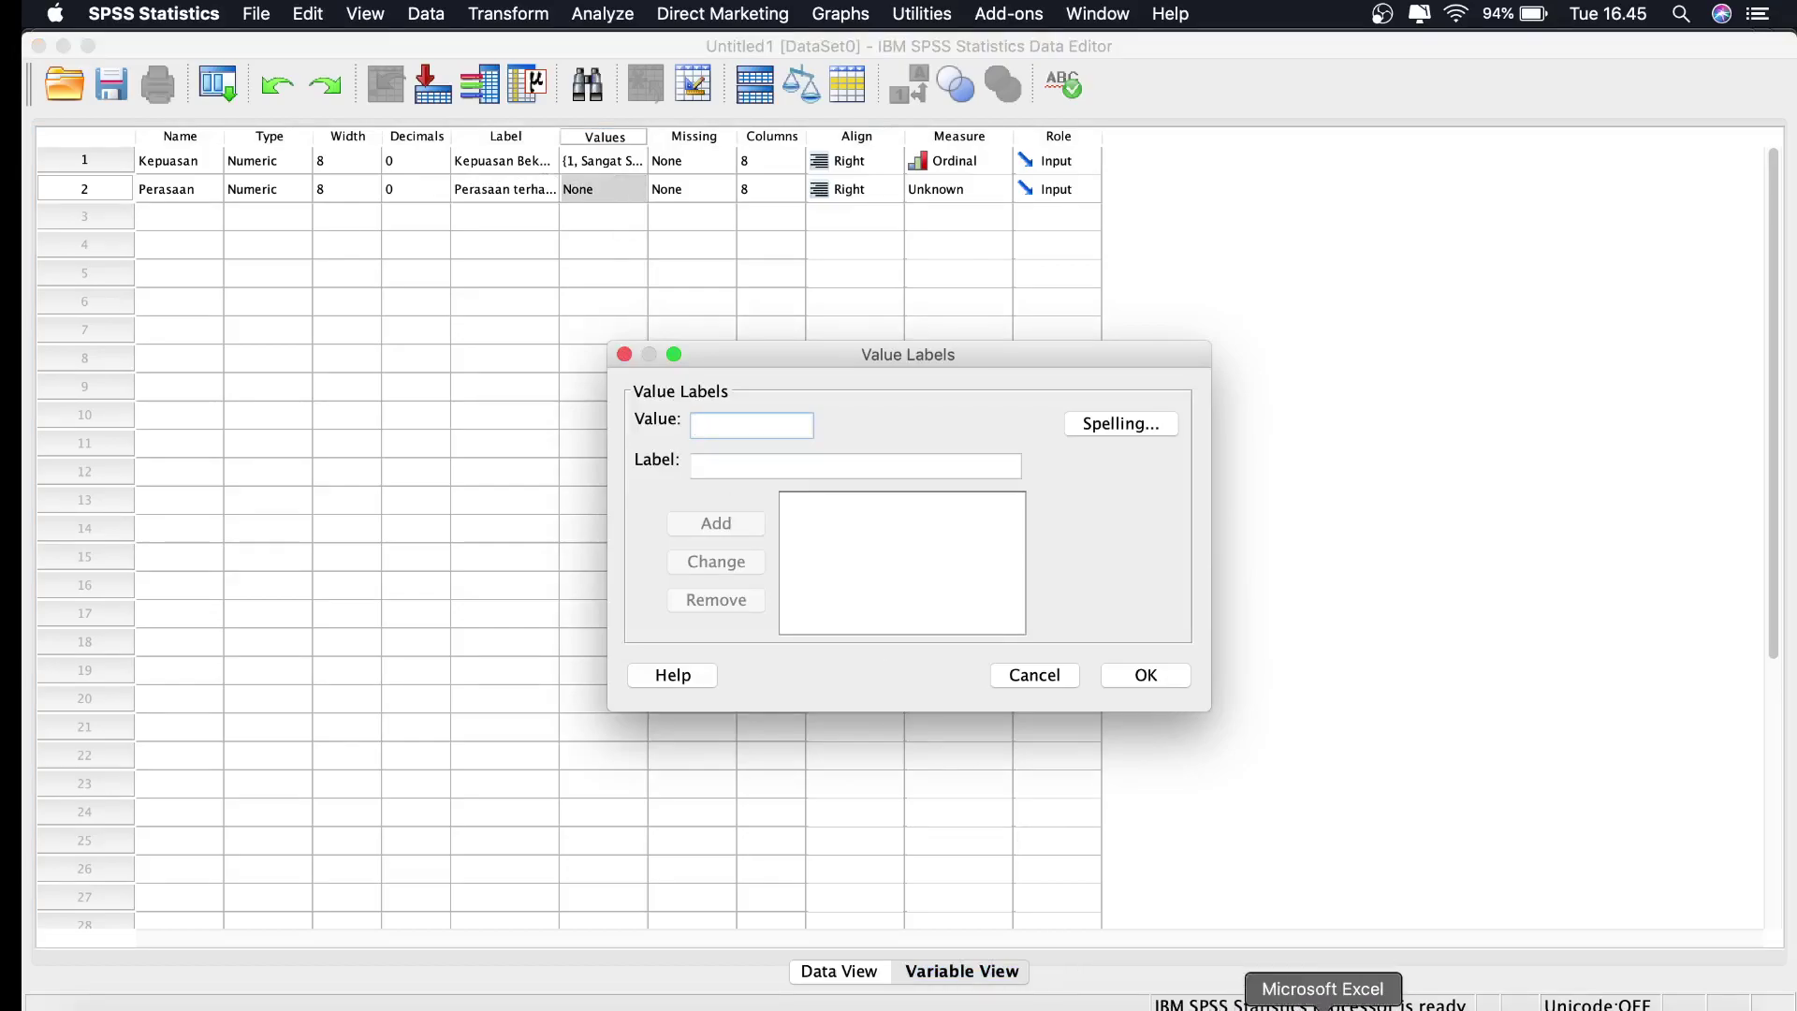
pyautogui.click(1151, 1004)
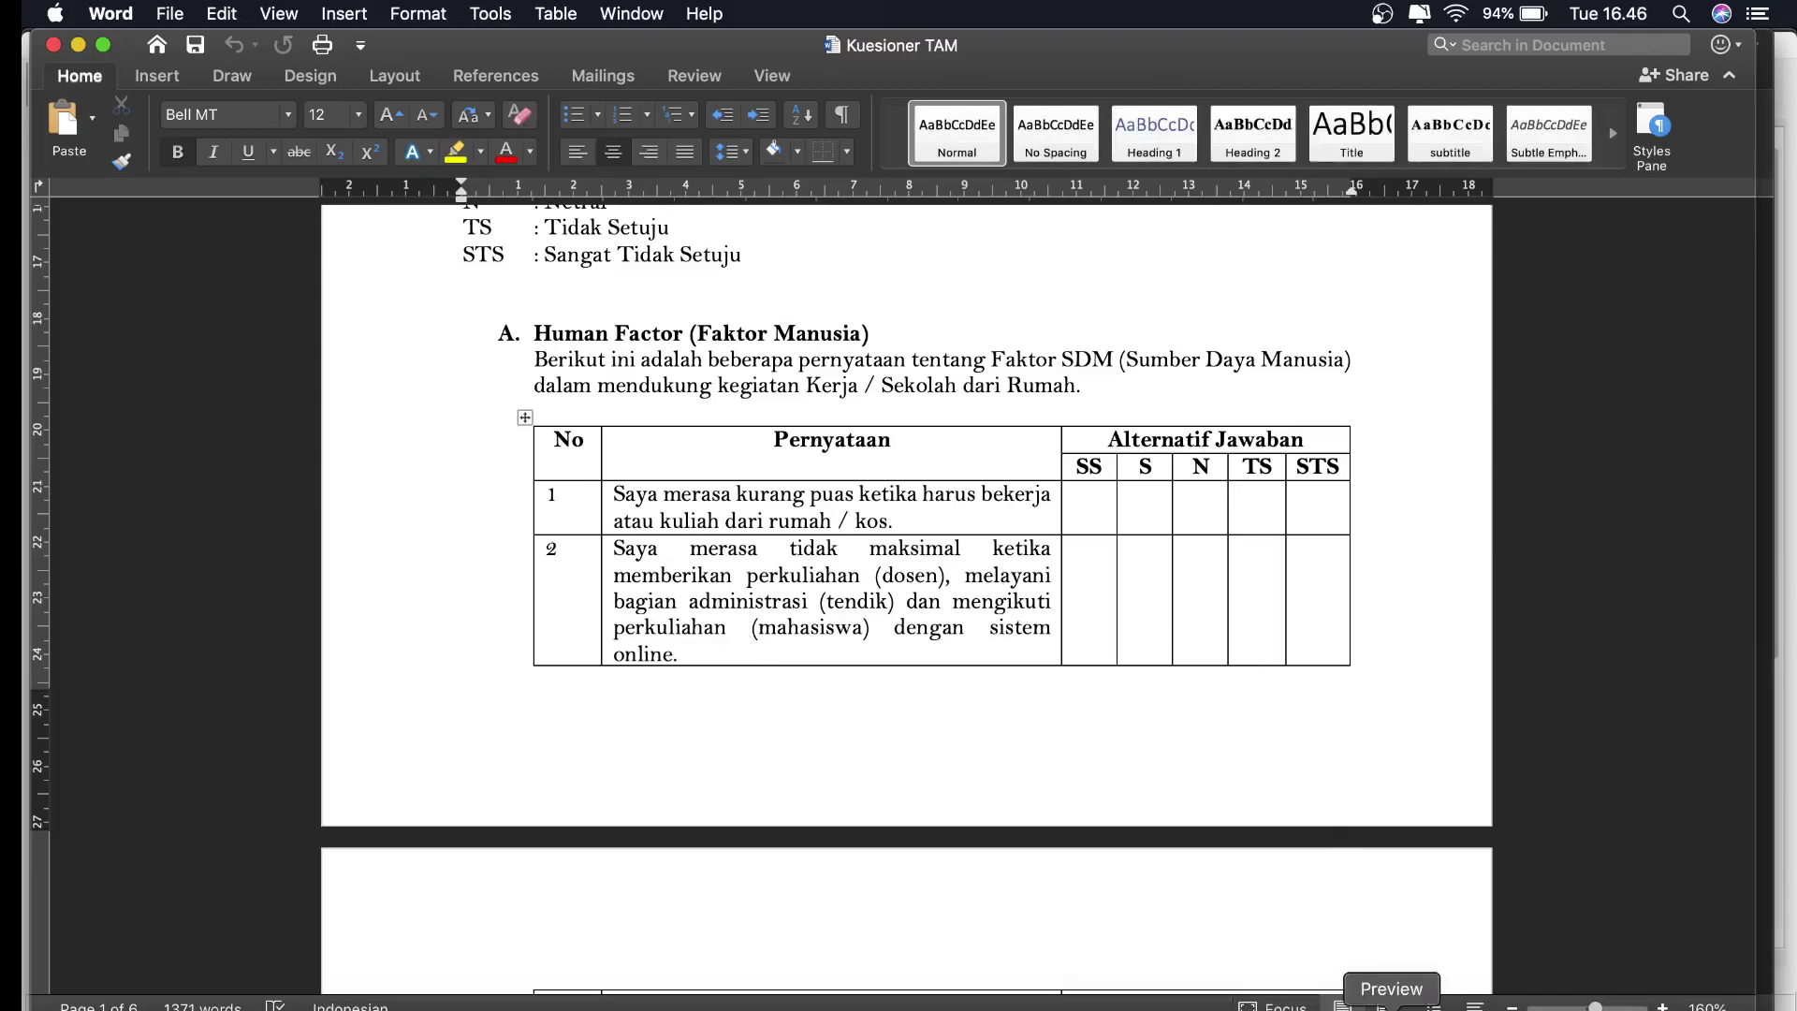
pyautogui.click(1460, 1003)
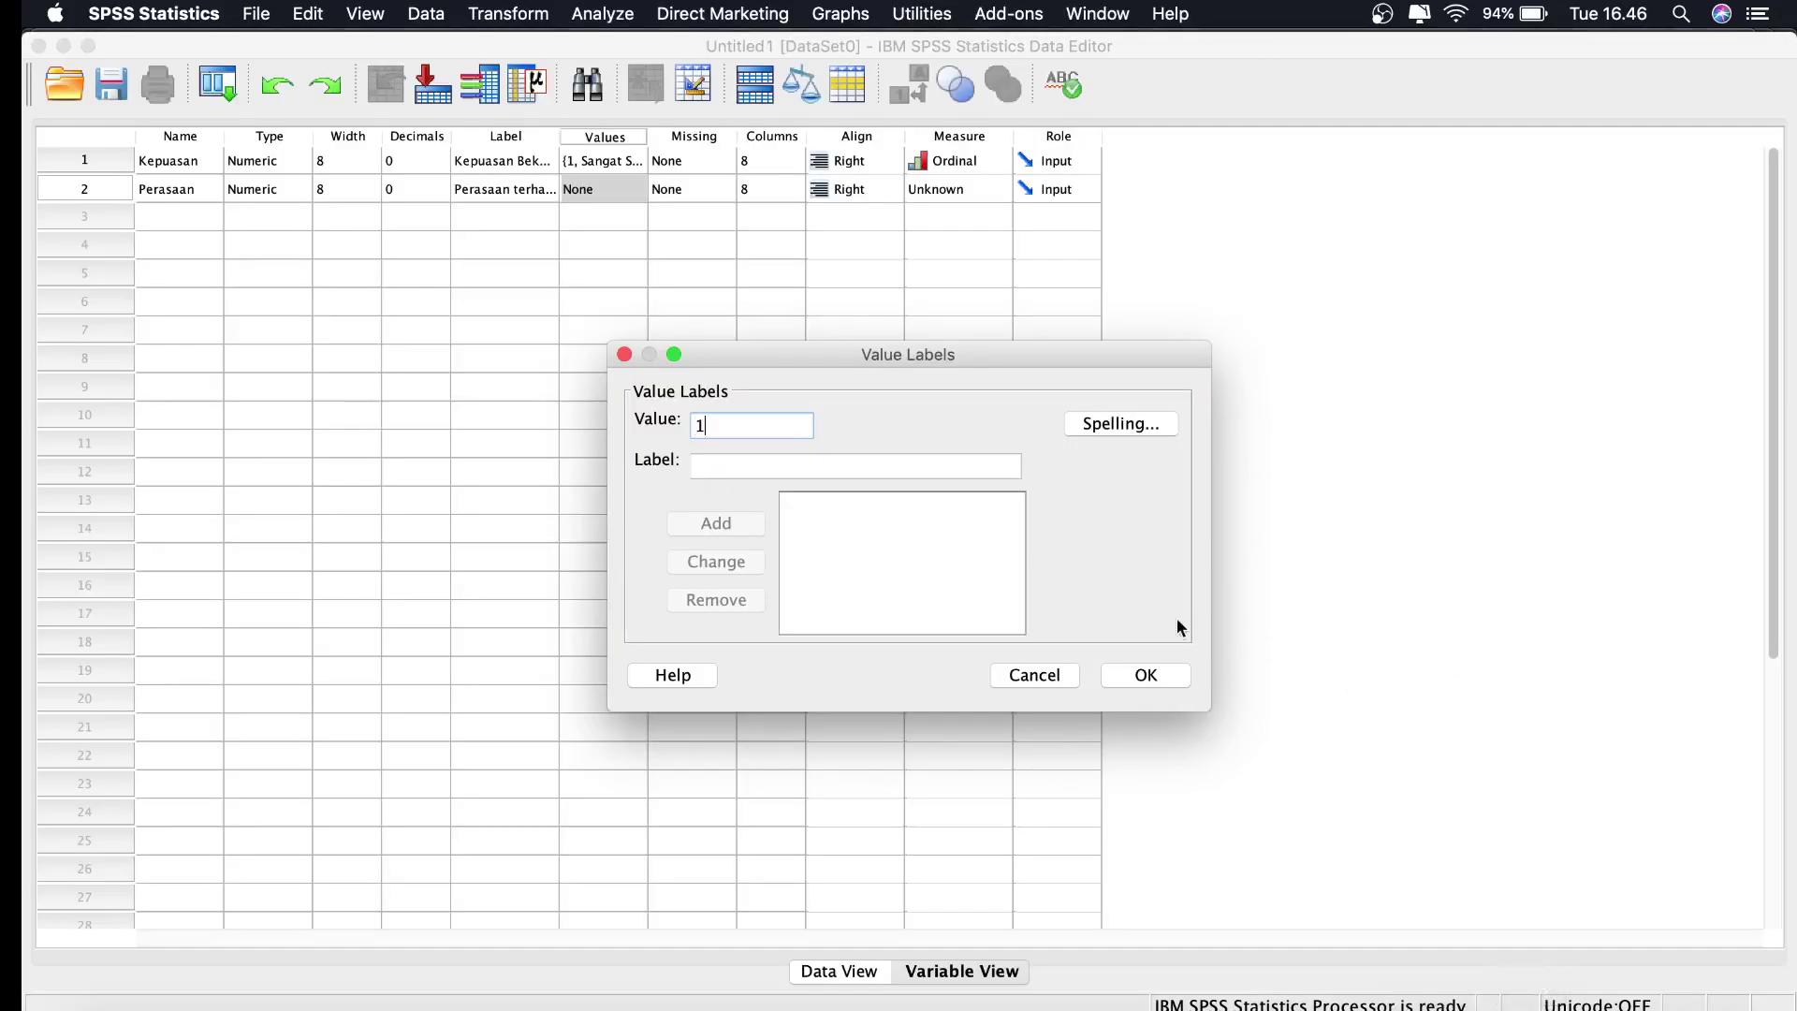
pyautogui.click(778, 468)
pyautogui.write('Sangat ')
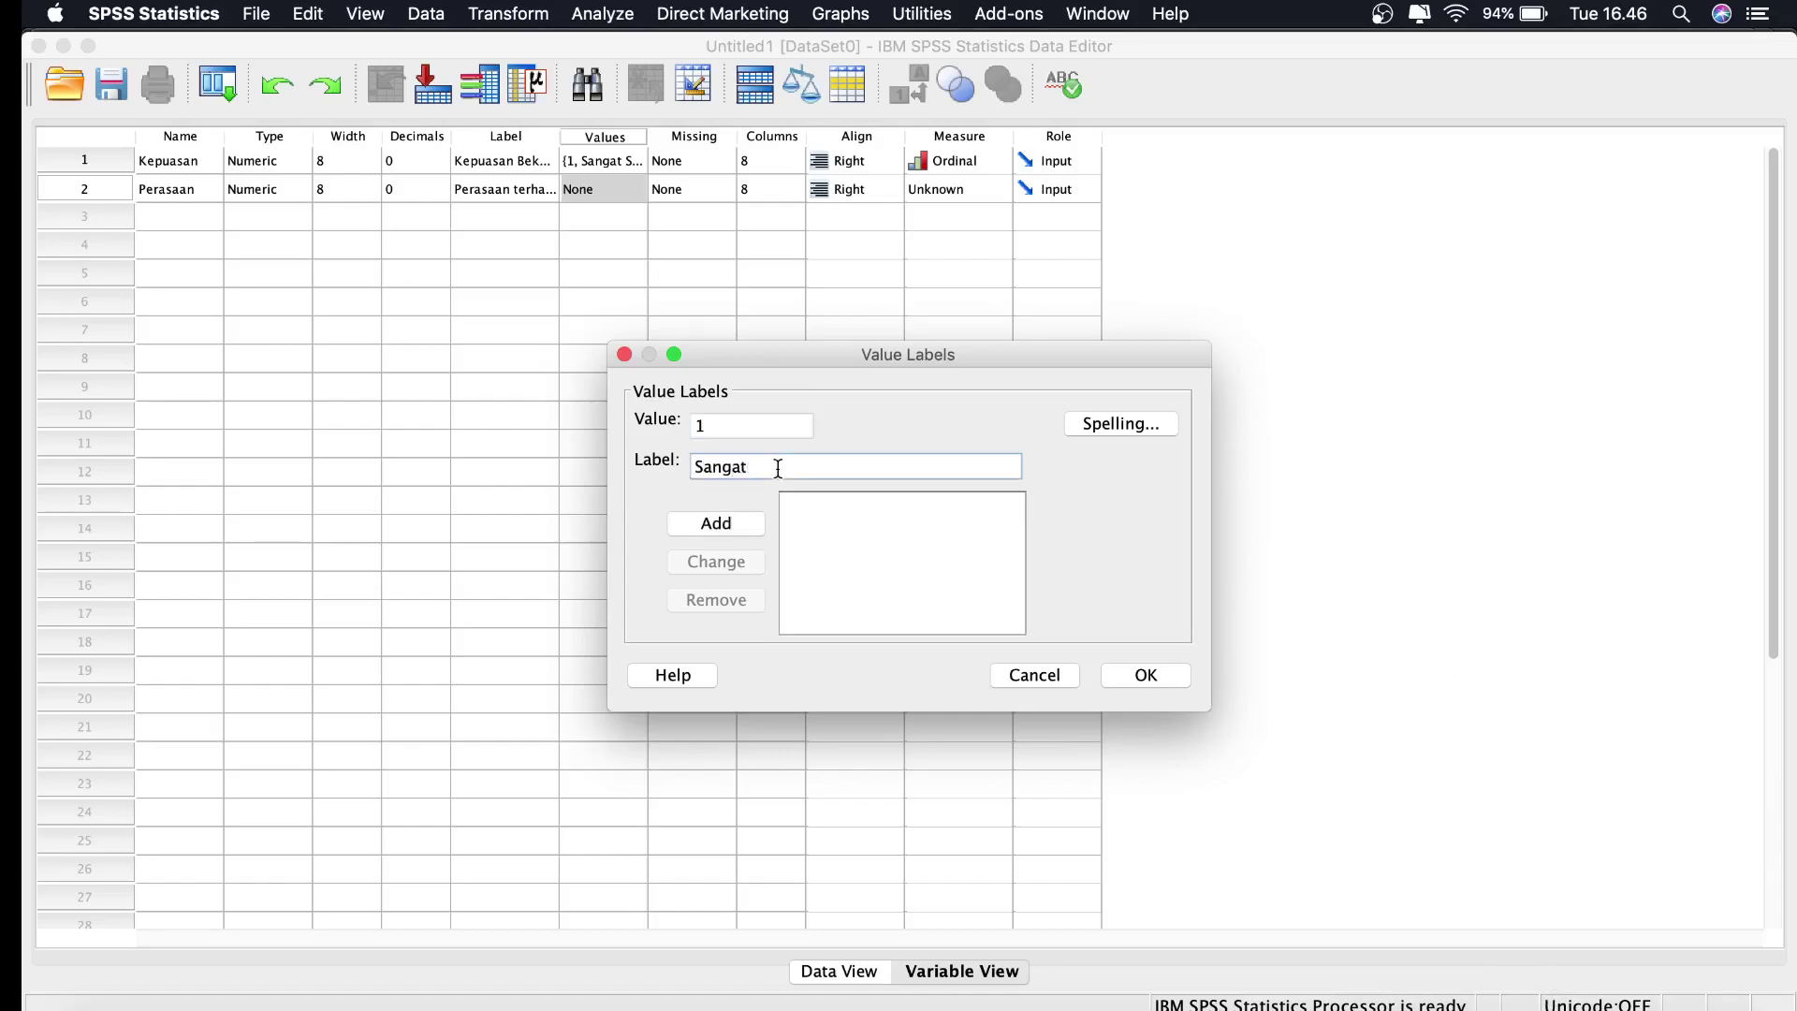
pyautogui.write('Setuju')
pyautogui.click(748, 521)
# Add the value labels 2 = "Setuju" and 3 = "Netral" for Perasaan.
pyautogui.write('2')
pyautogui.click(717, 468)
pyautogui.write('Setuju')
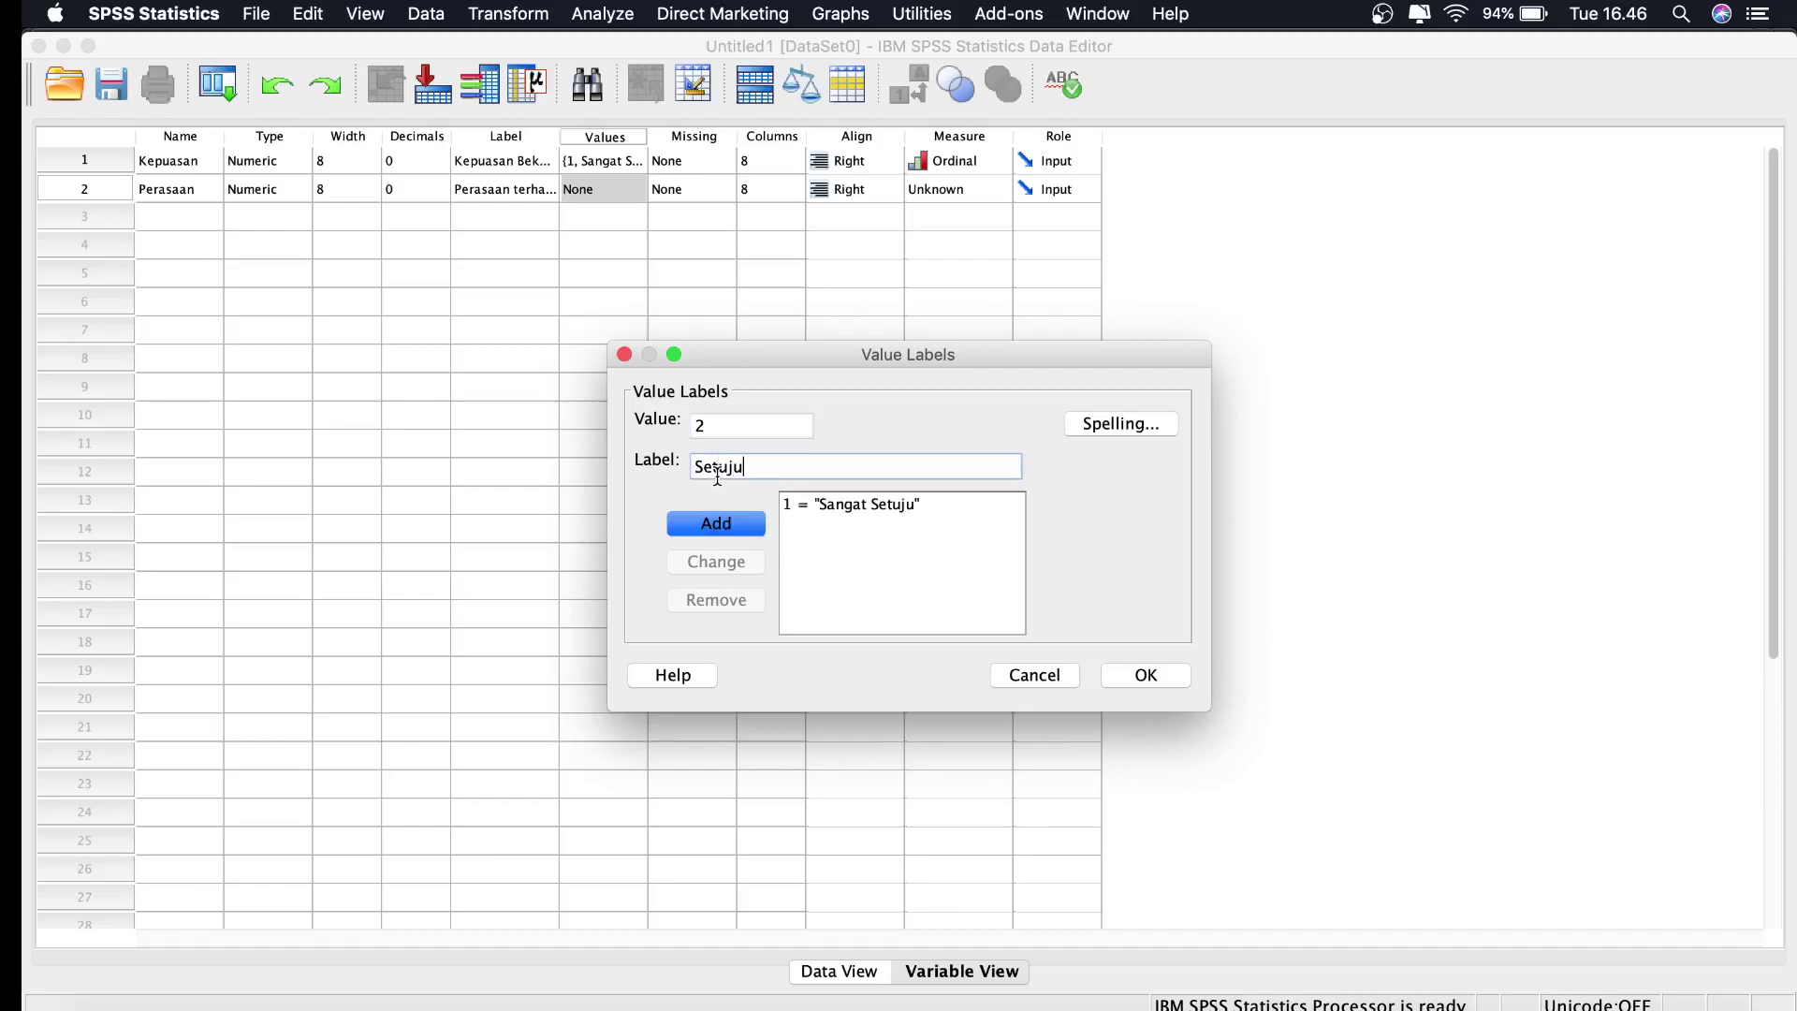
pyautogui.click(760, 524)
pyautogui.write('3')
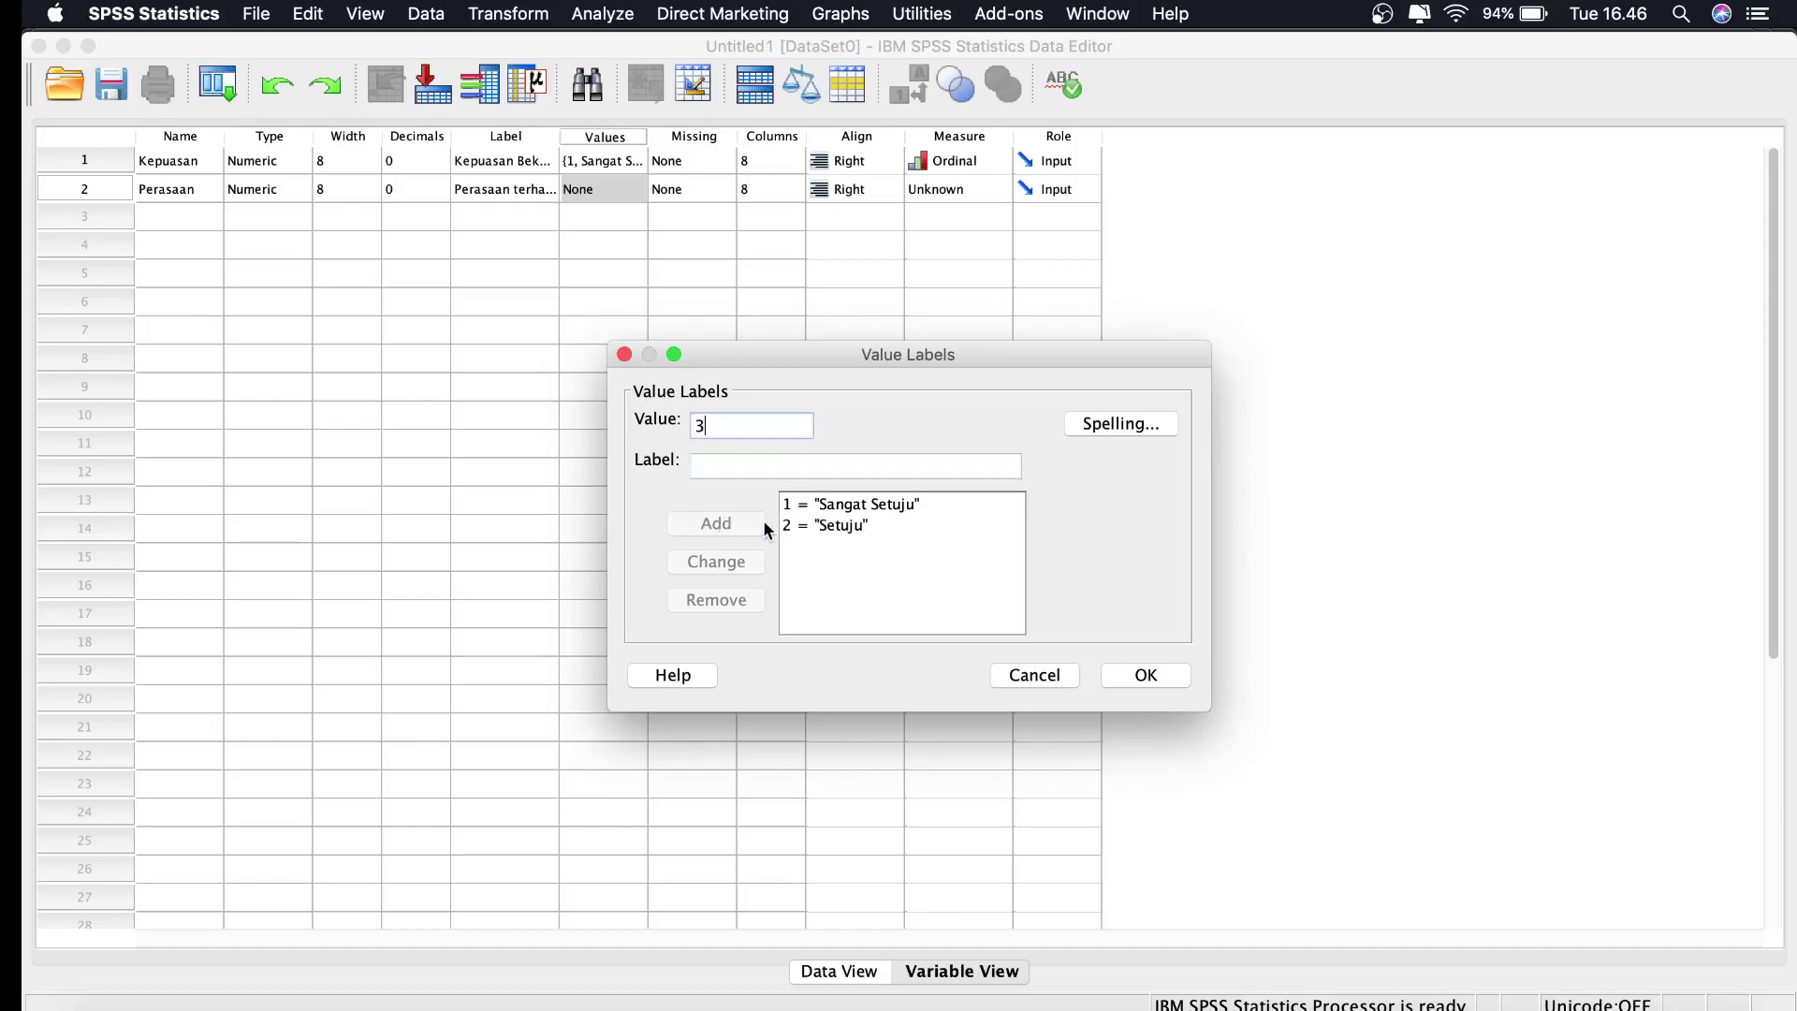
pyautogui.click(724, 462)
pyautogui.write('Ne')
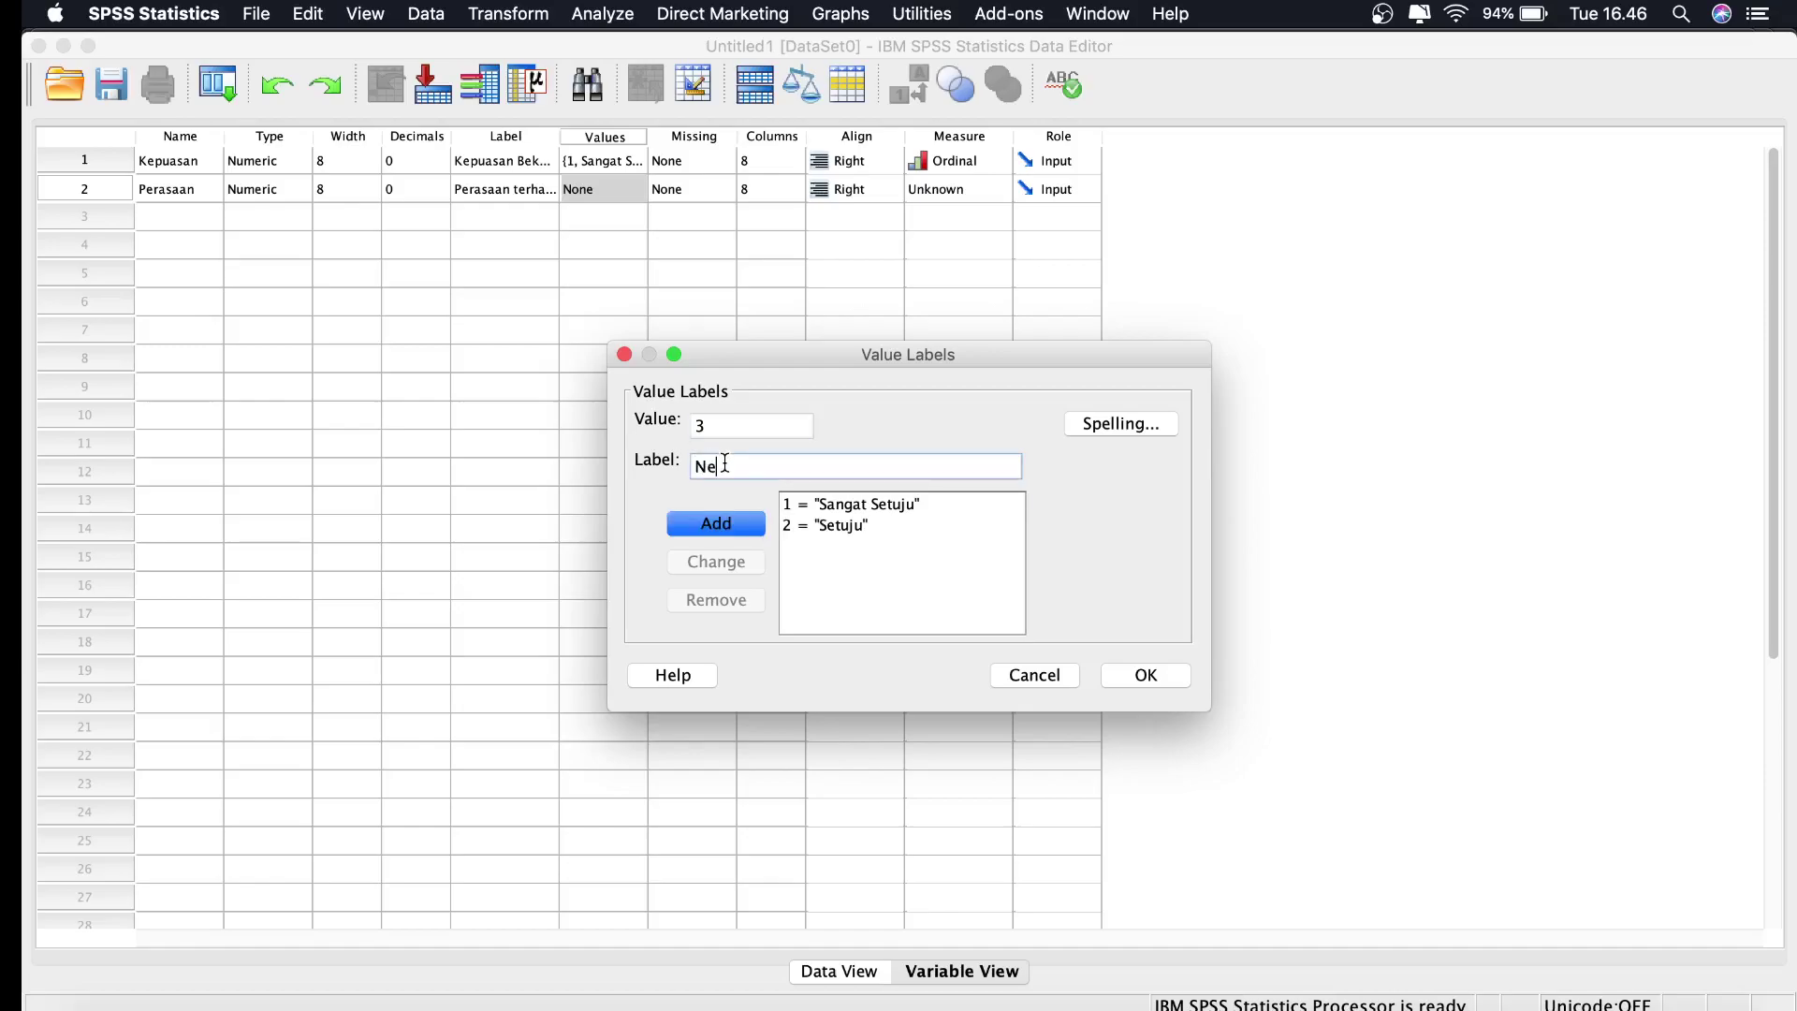
pyautogui.write('tral')
pyautogui.click(726, 528)
# Add the value label 4 = "Tidak Setuju" for Perasaan.
pyautogui.write('4')
pyautogui.click(735, 470)
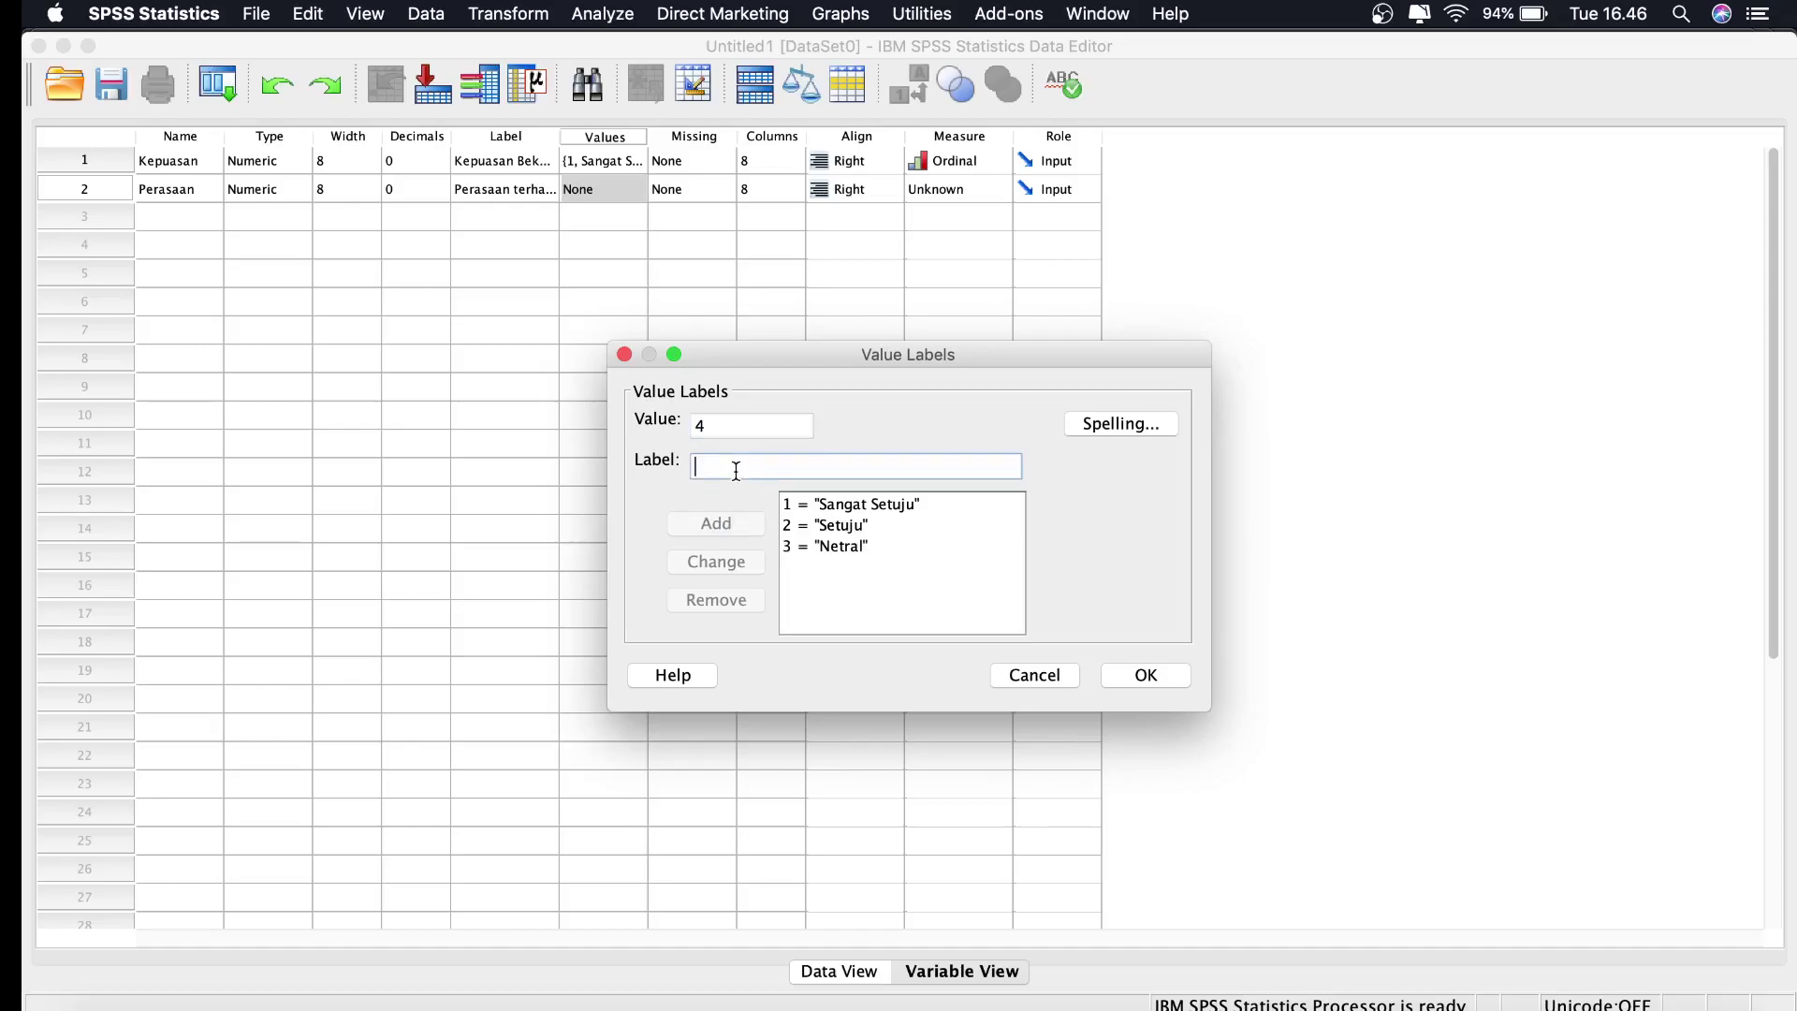
pyautogui.write('Tid')
pyautogui.press('BackSpace')
pyautogui.press('BackSpace')
pyautogui.press('BackSpace')
pyautogui.write('Tidak Setuju')
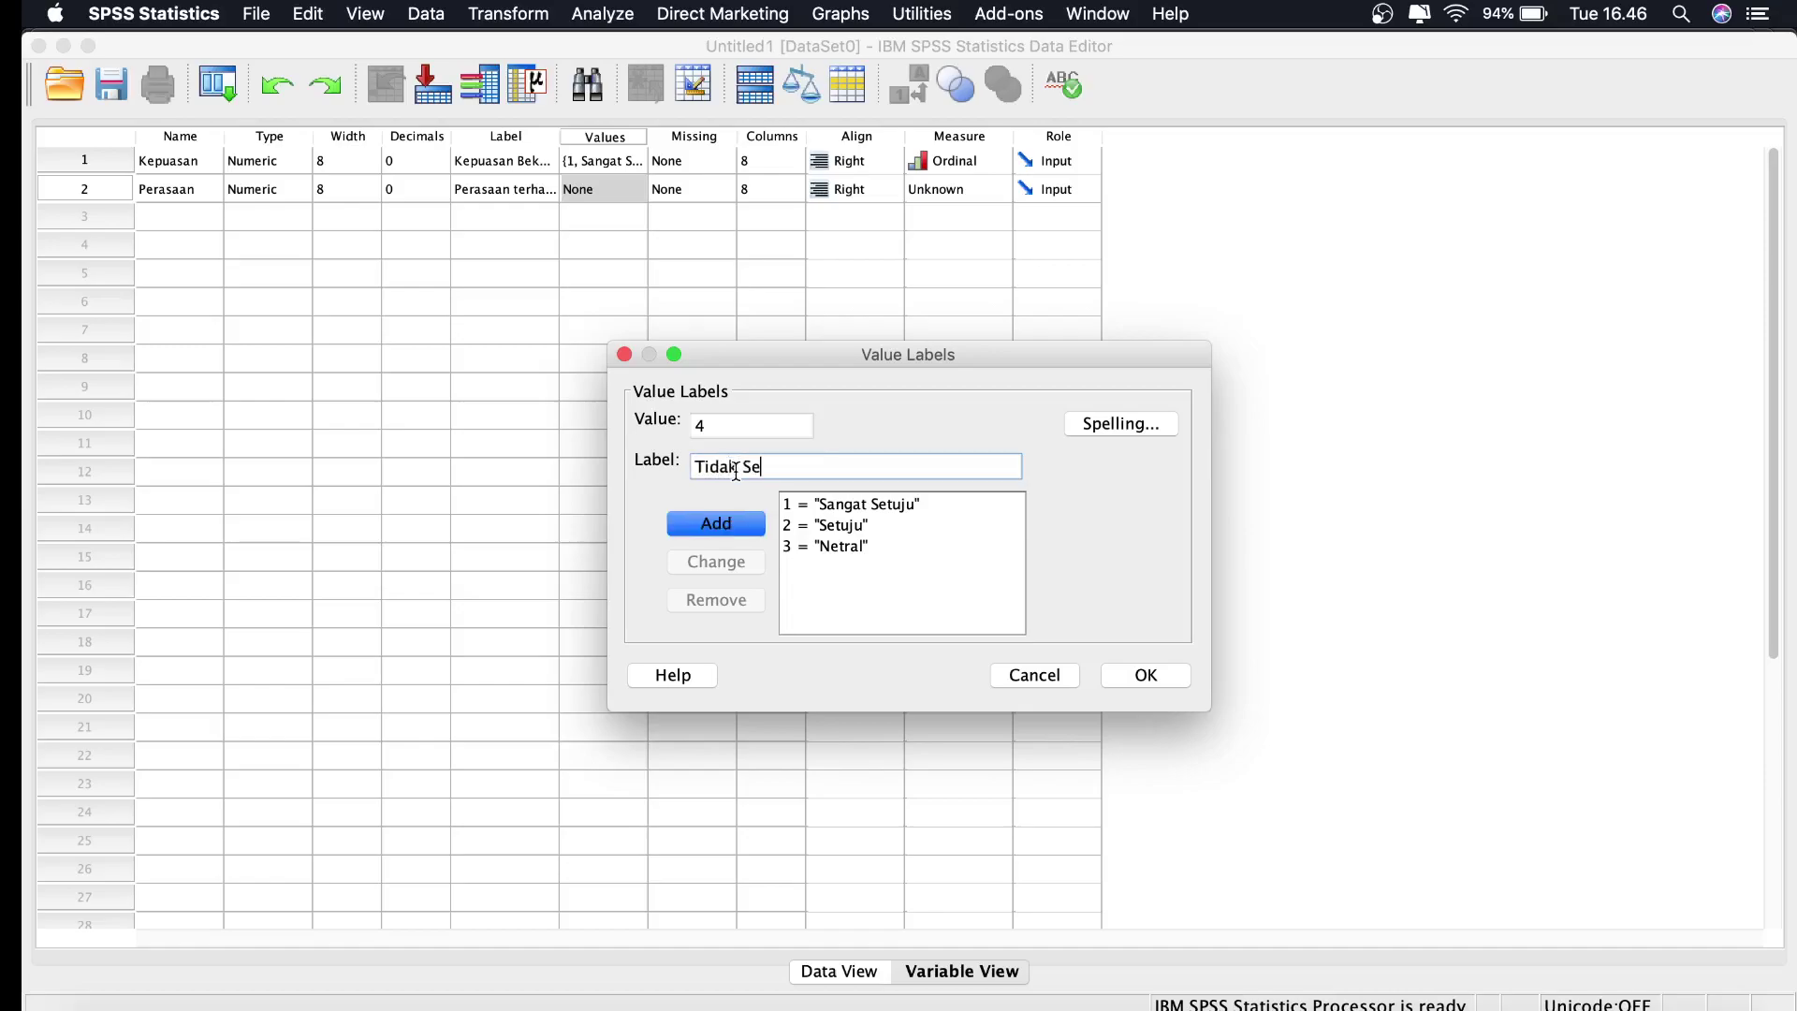
pyautogui.click(735, 525)
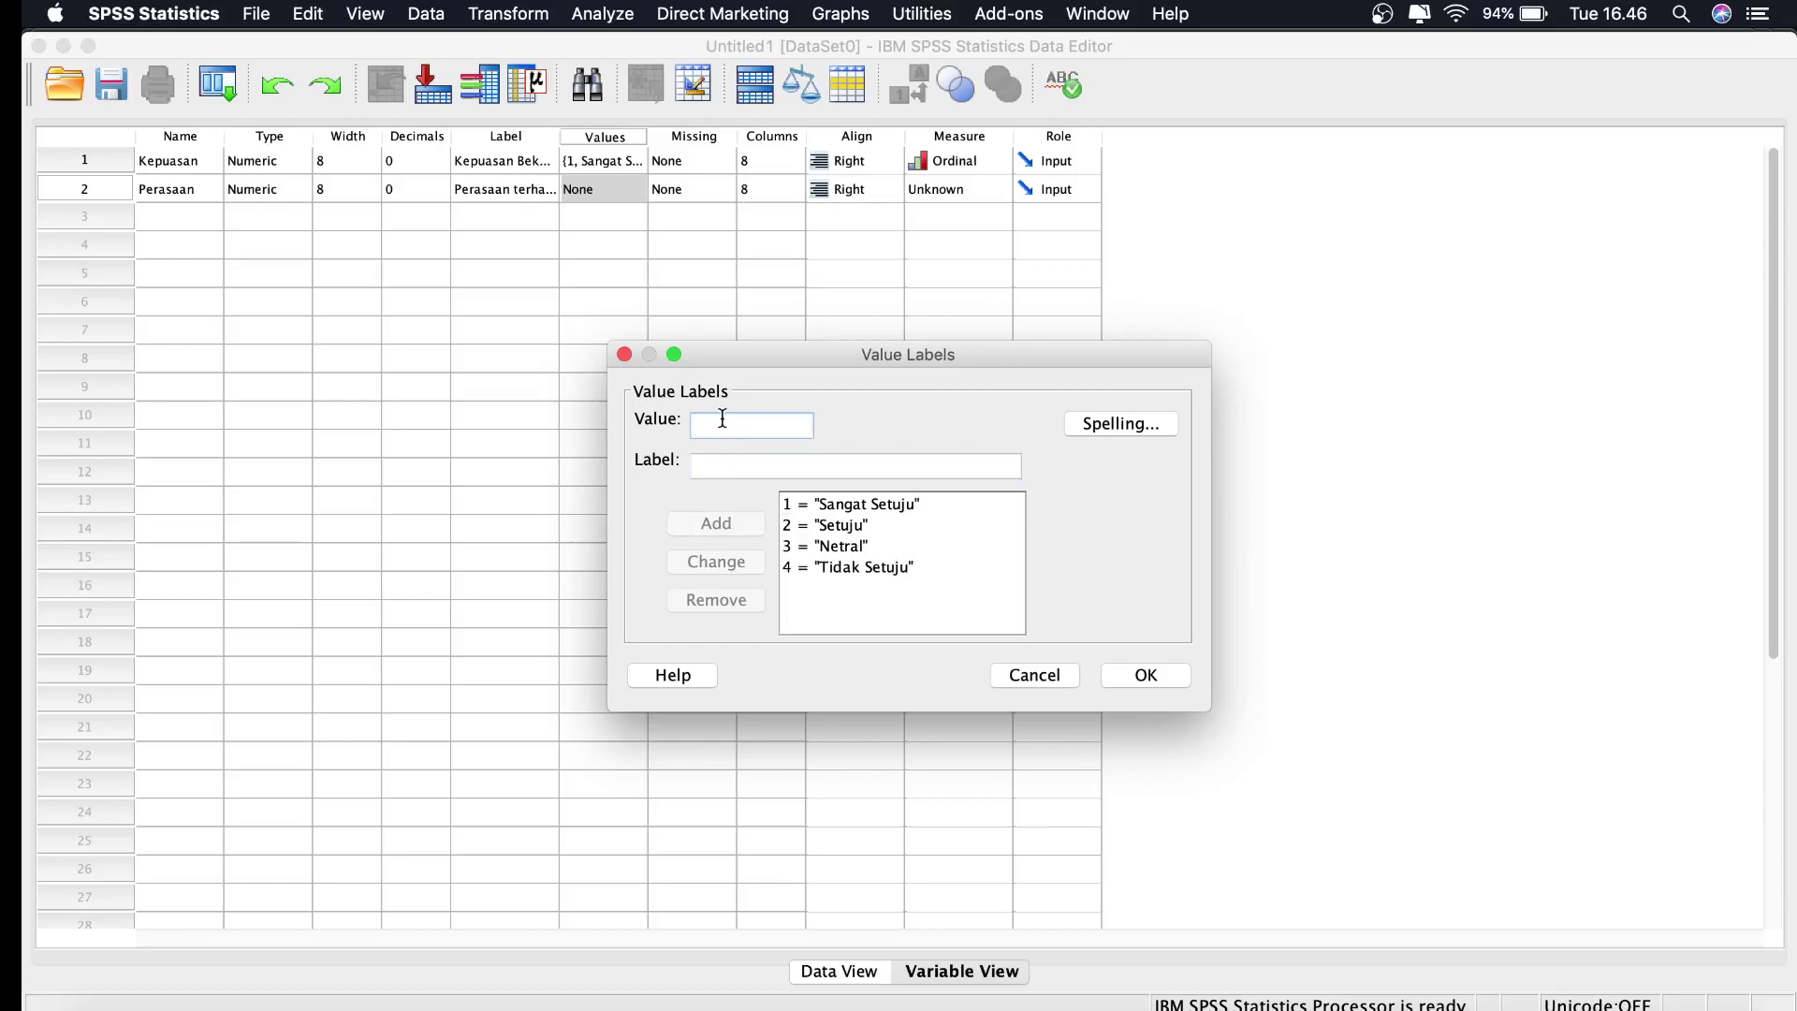
# Add the value label 5 = "Sangat Tidak Setuju" for Perasaan and apply the set of value labels.
pyautogui.write('5')
pyautogui.click(727, 467)
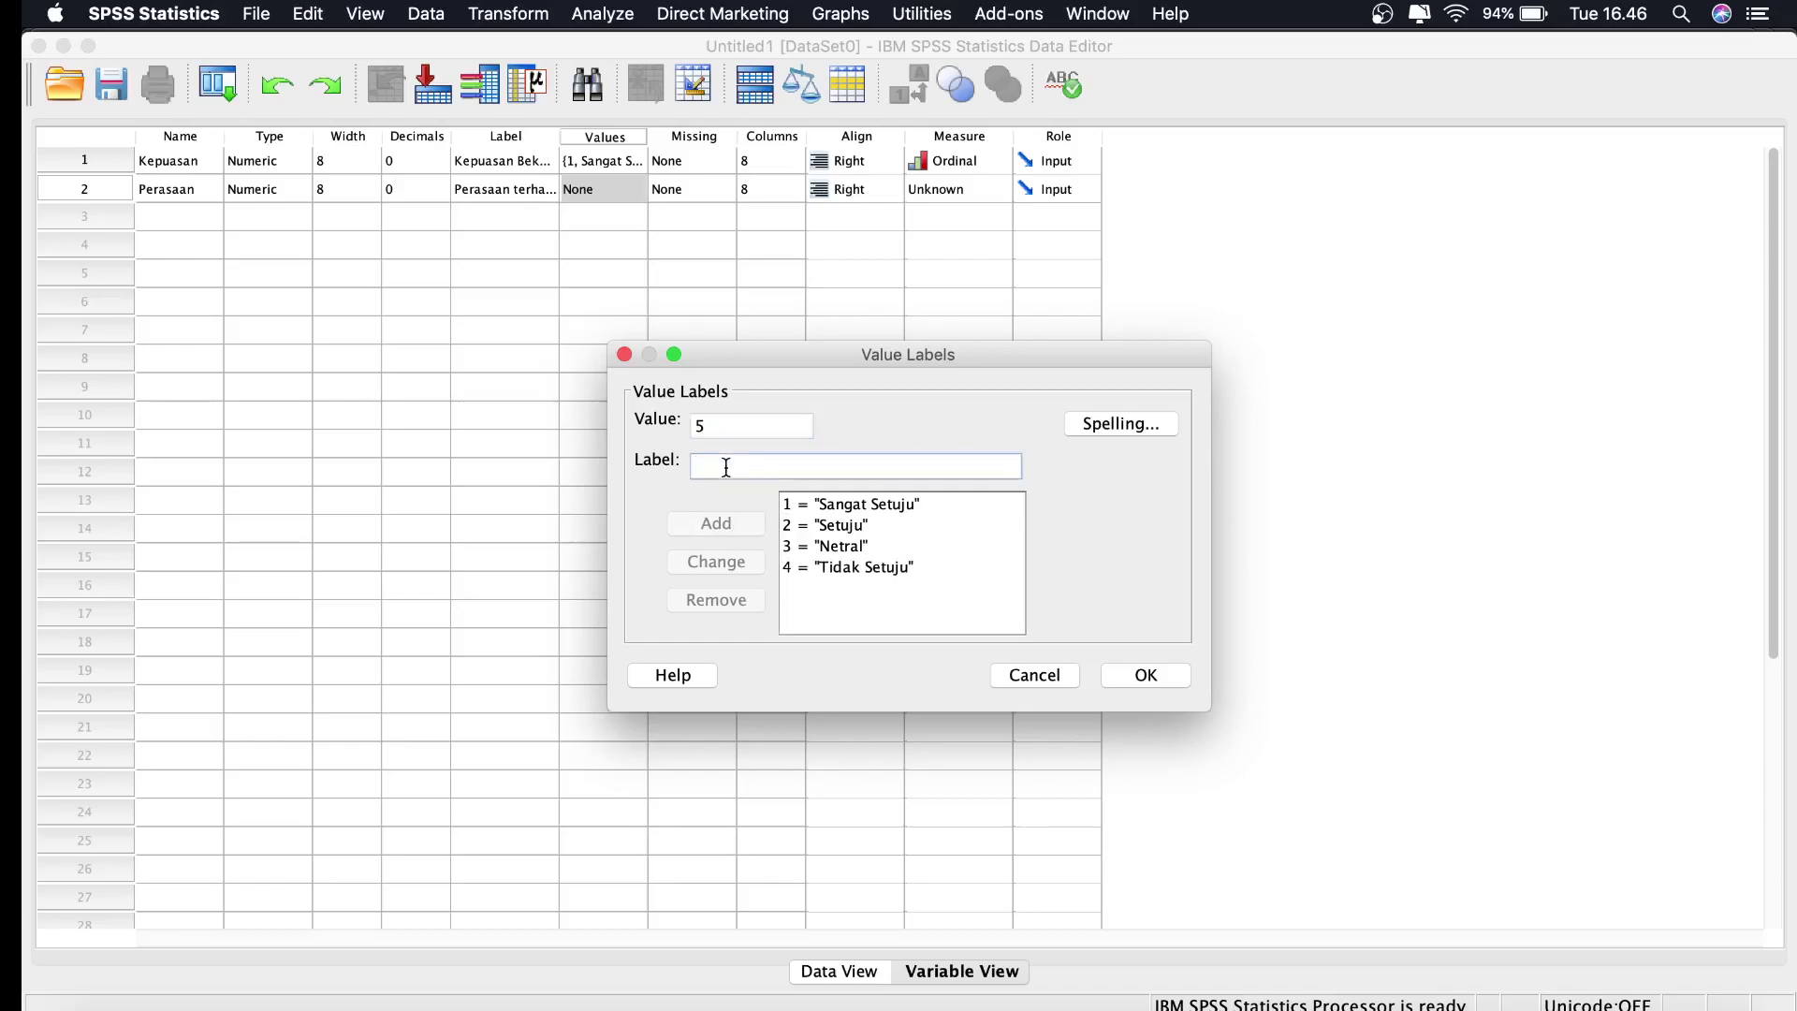
pyautogui.write('Sangat Tidak Setuju')
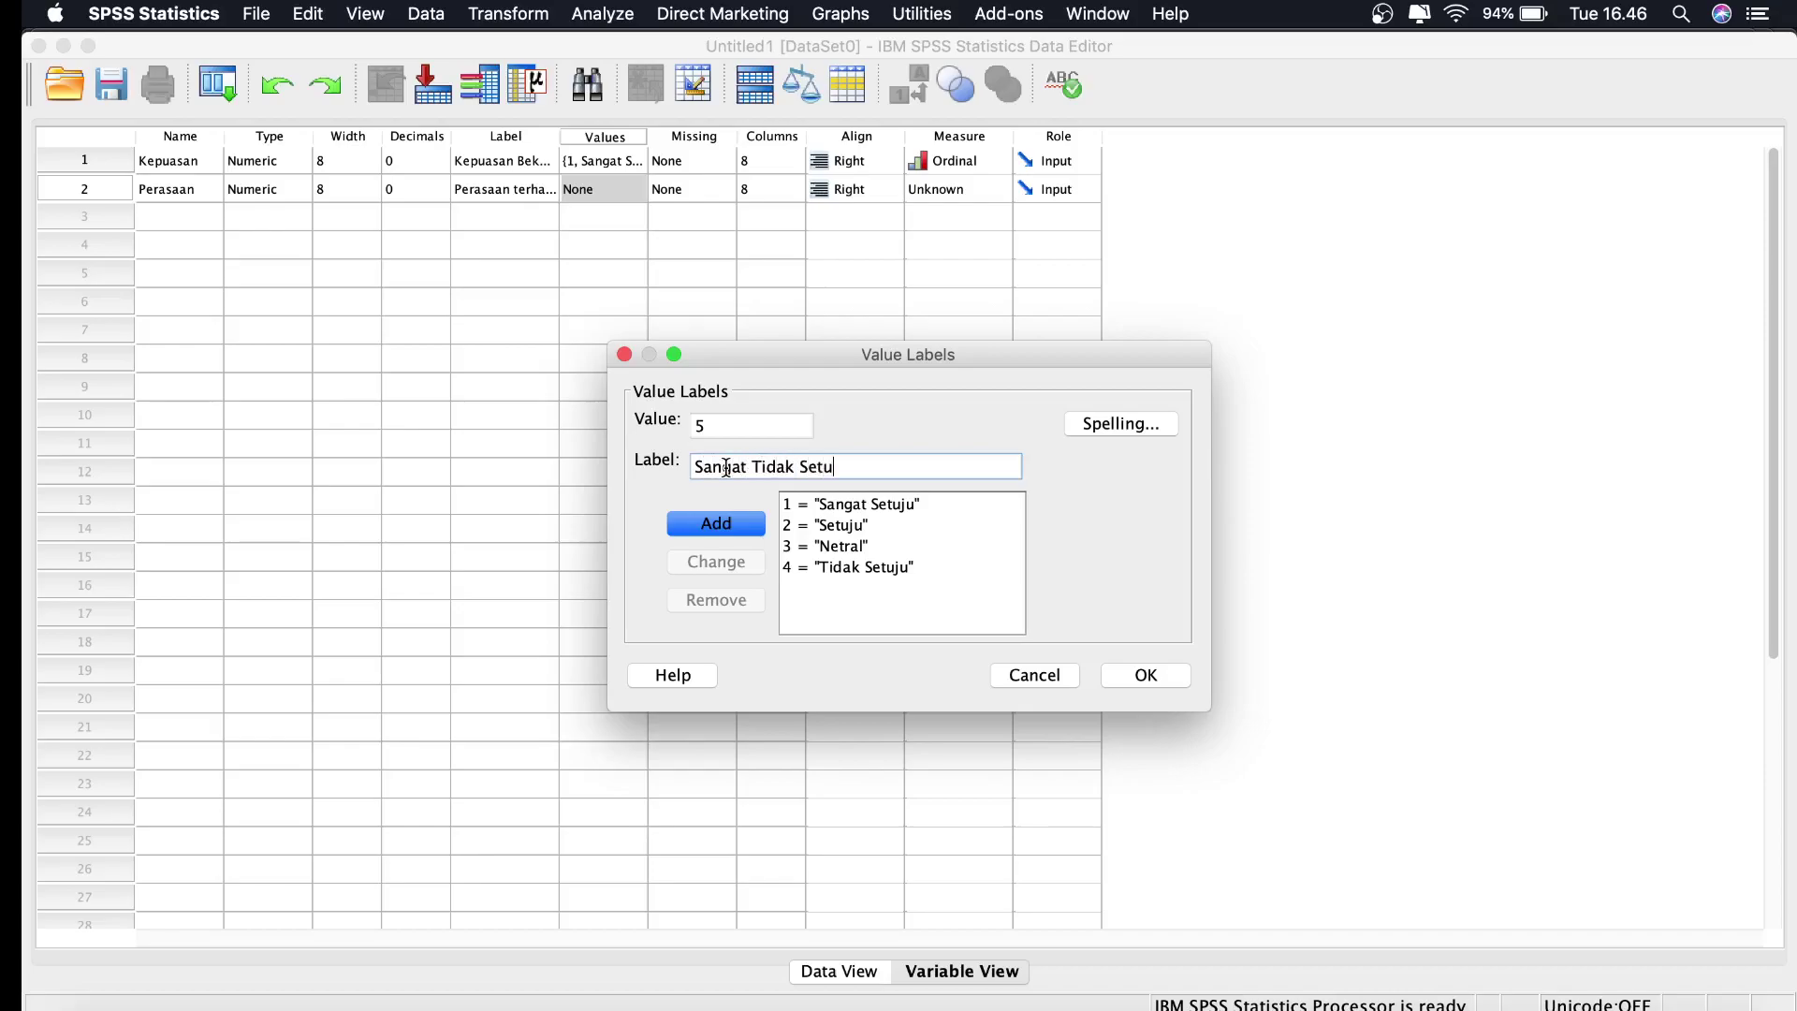
pyautogui.click(716, 526)
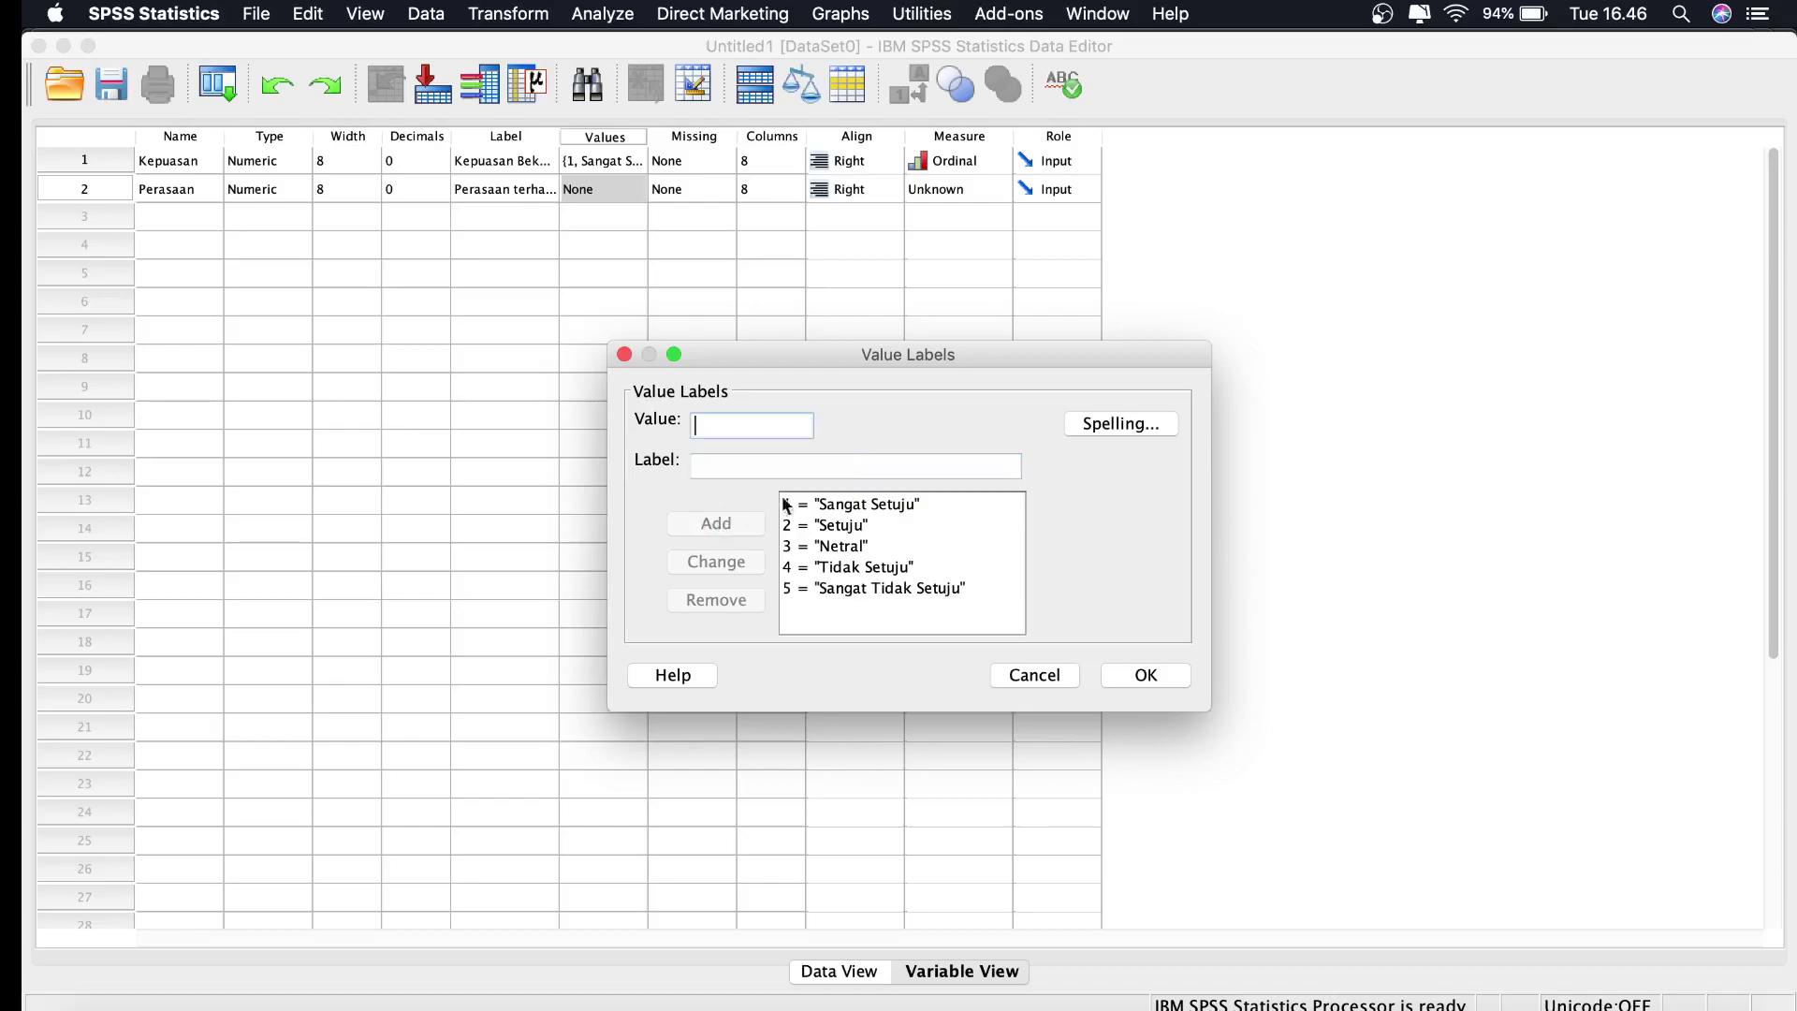
pyautogui.click(1147, 675)
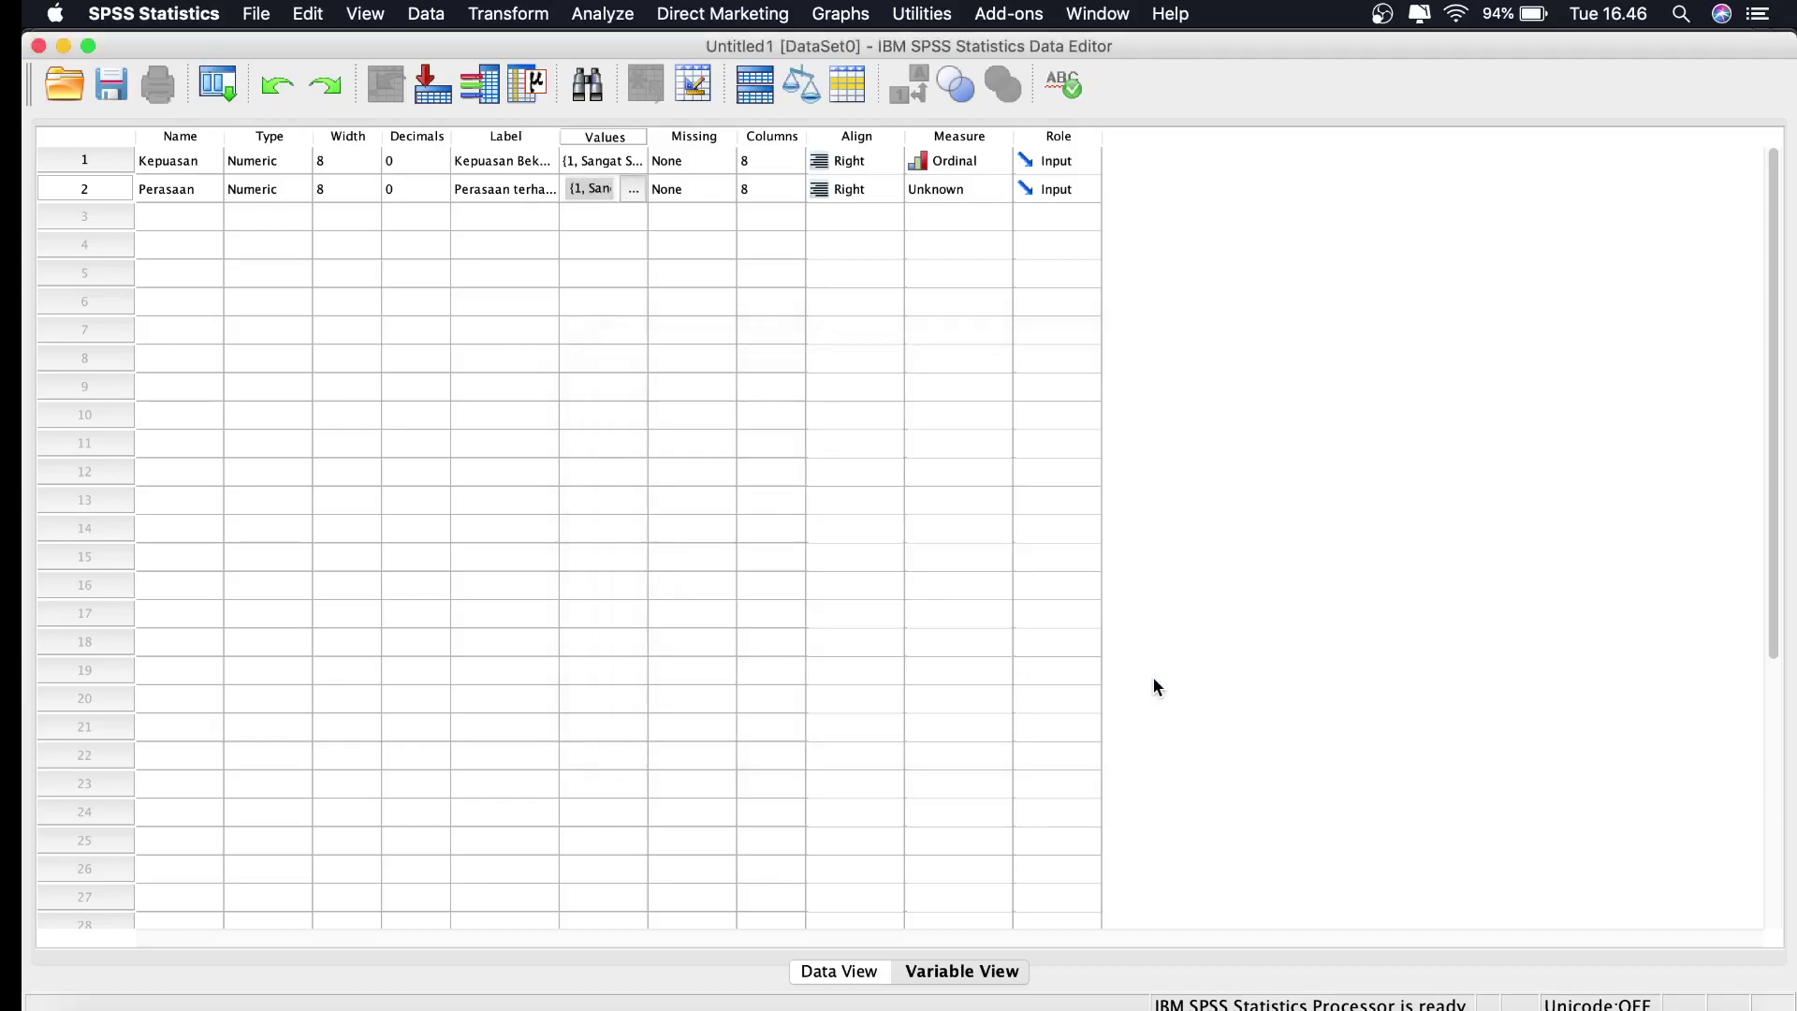
# Set Perasaan's measurement level to Ordinal.
pyautogui.click(939, 192)
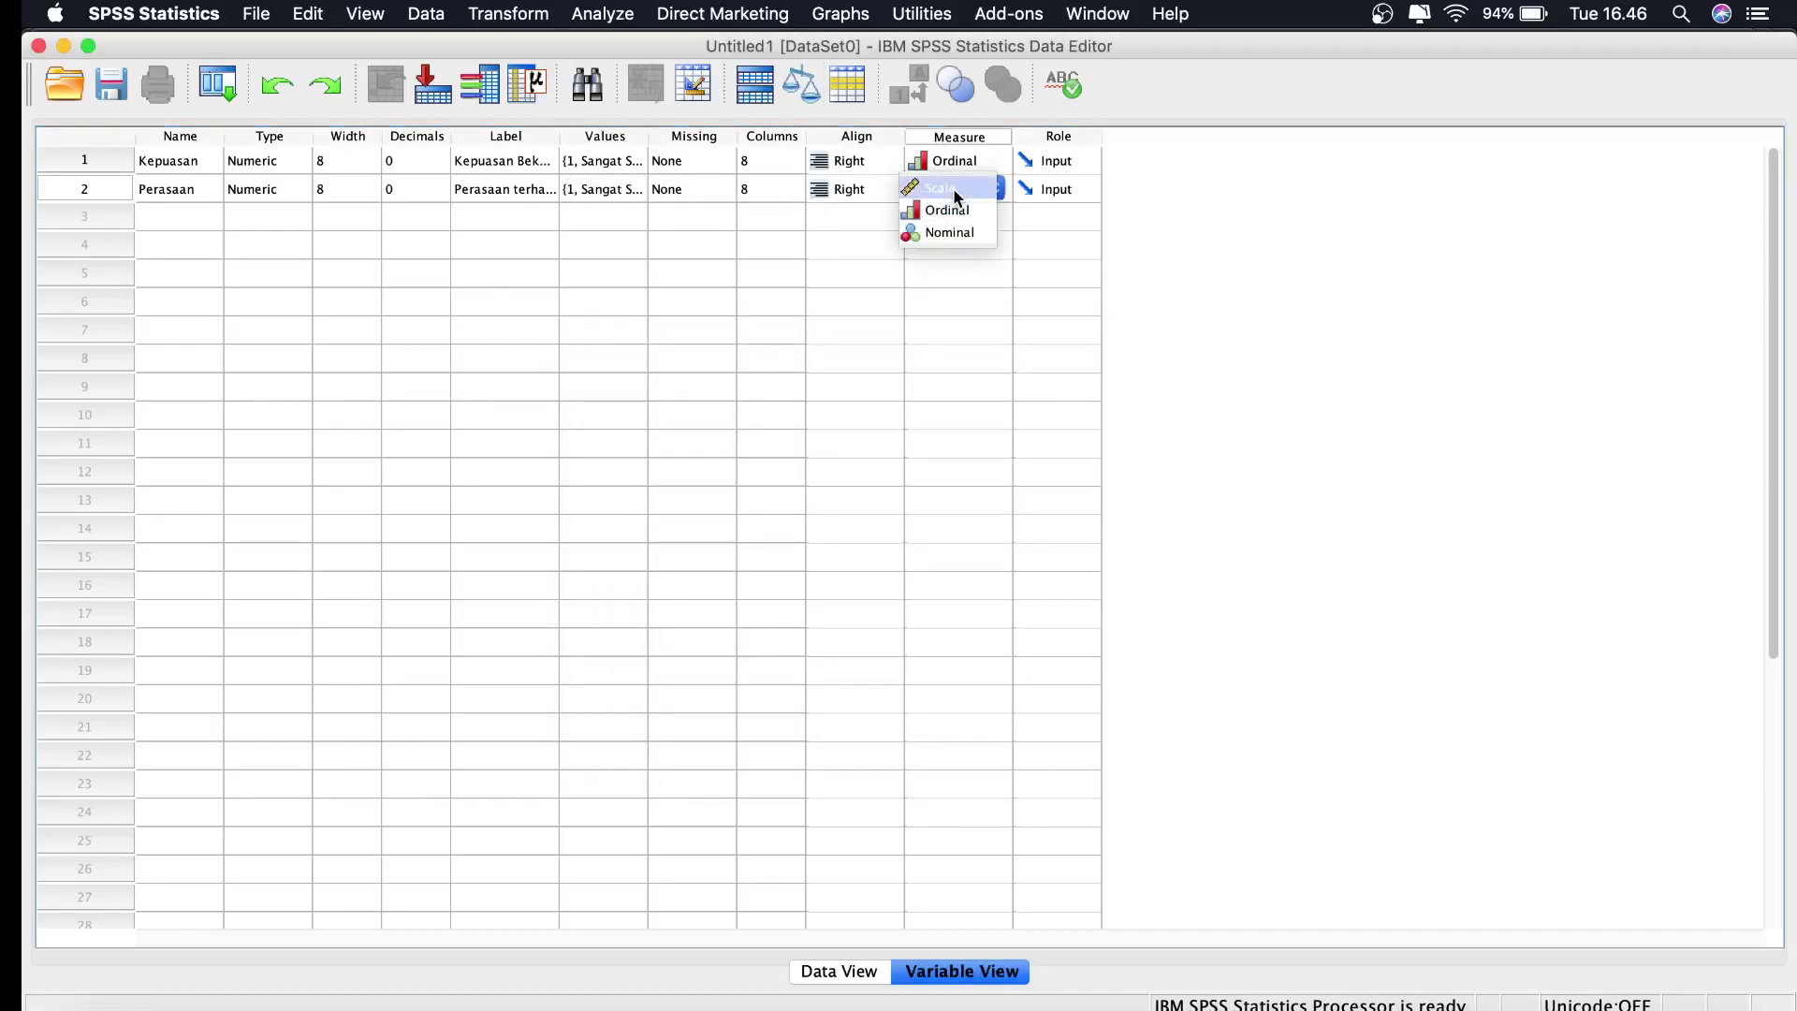
pyautogui.click(954, 230)
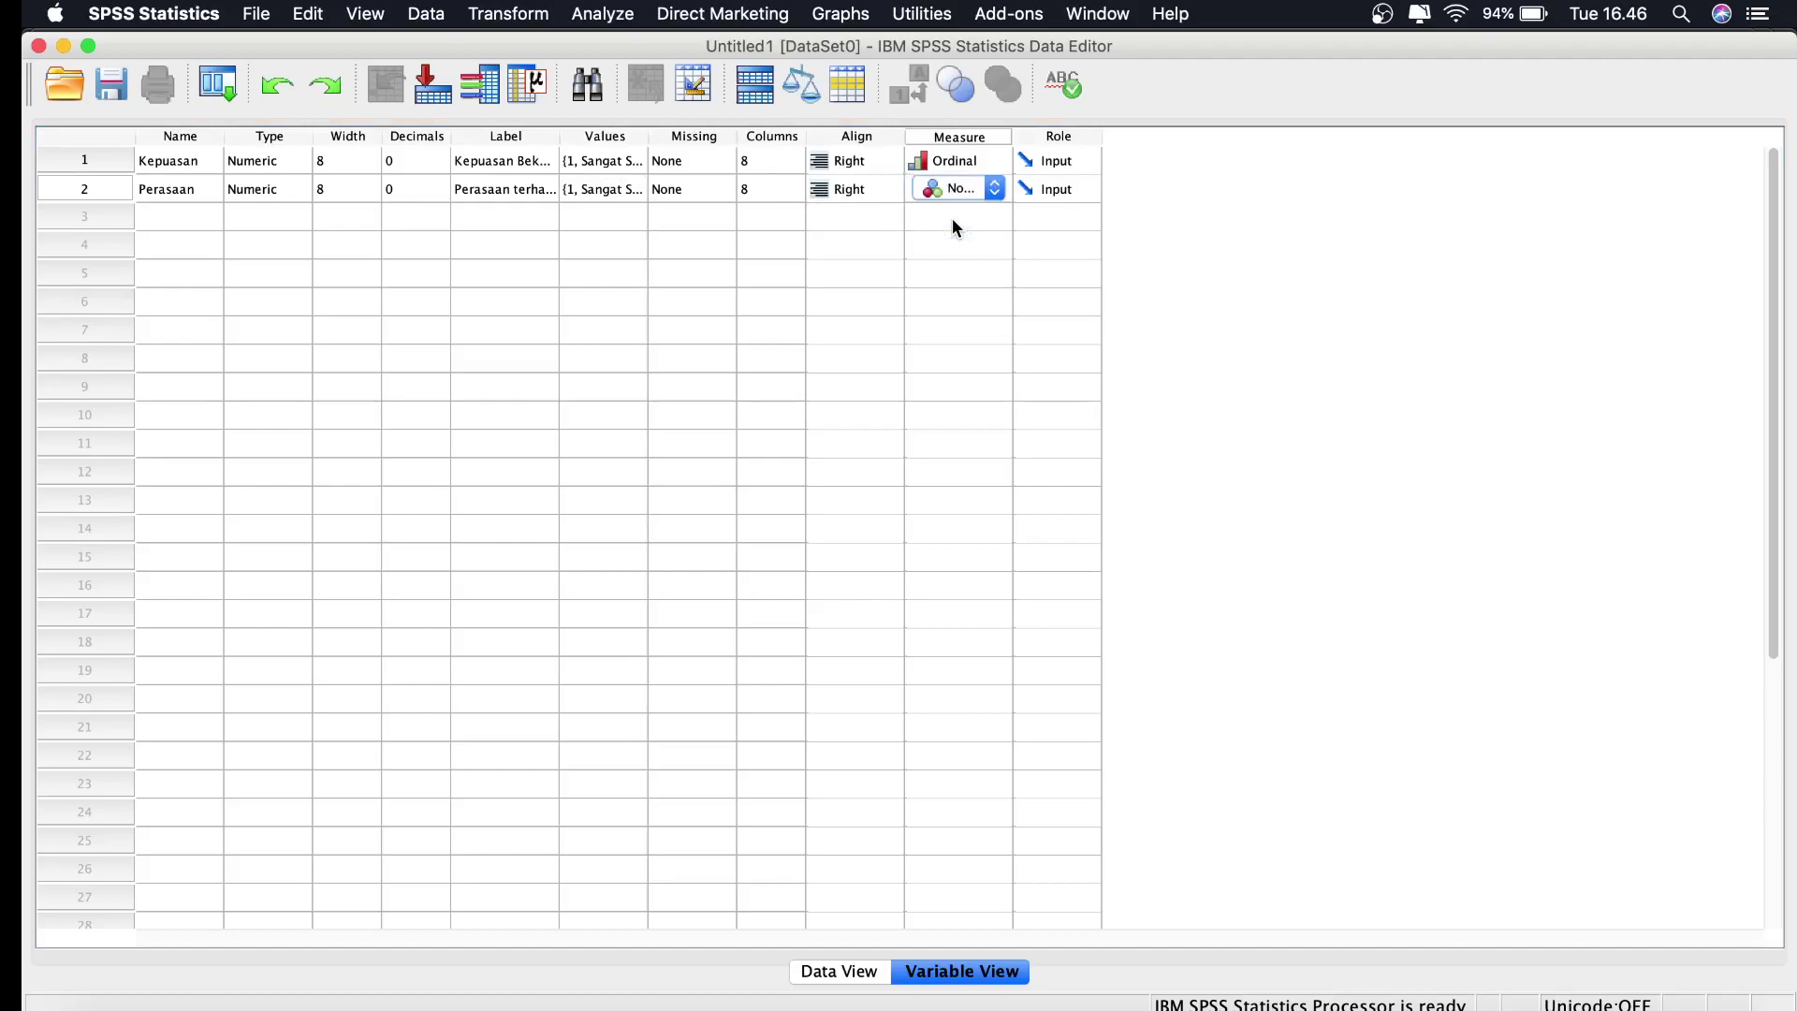
pyautogui.click(994, 188)
pyautogui.click(947, 166)
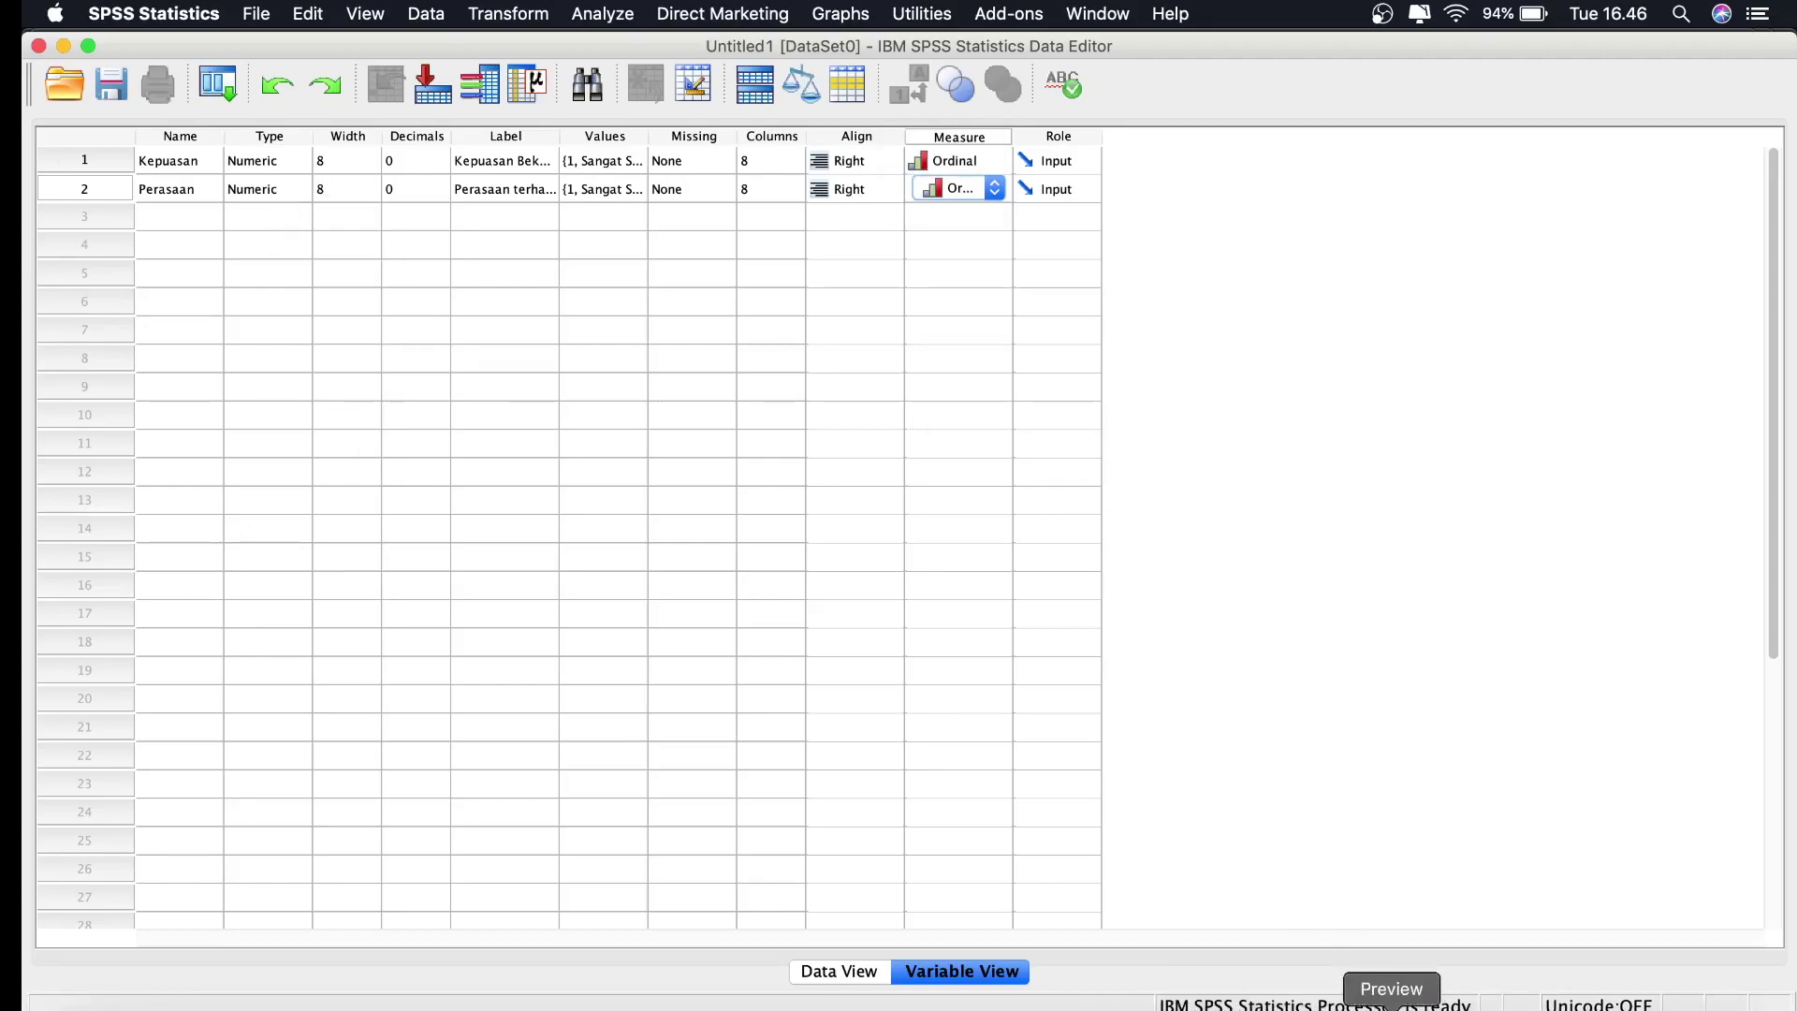
# Switch to the Word questionnaire and review statements 3 to 8 of the Human Factor section.
pyautogui.click(1164, 1006)
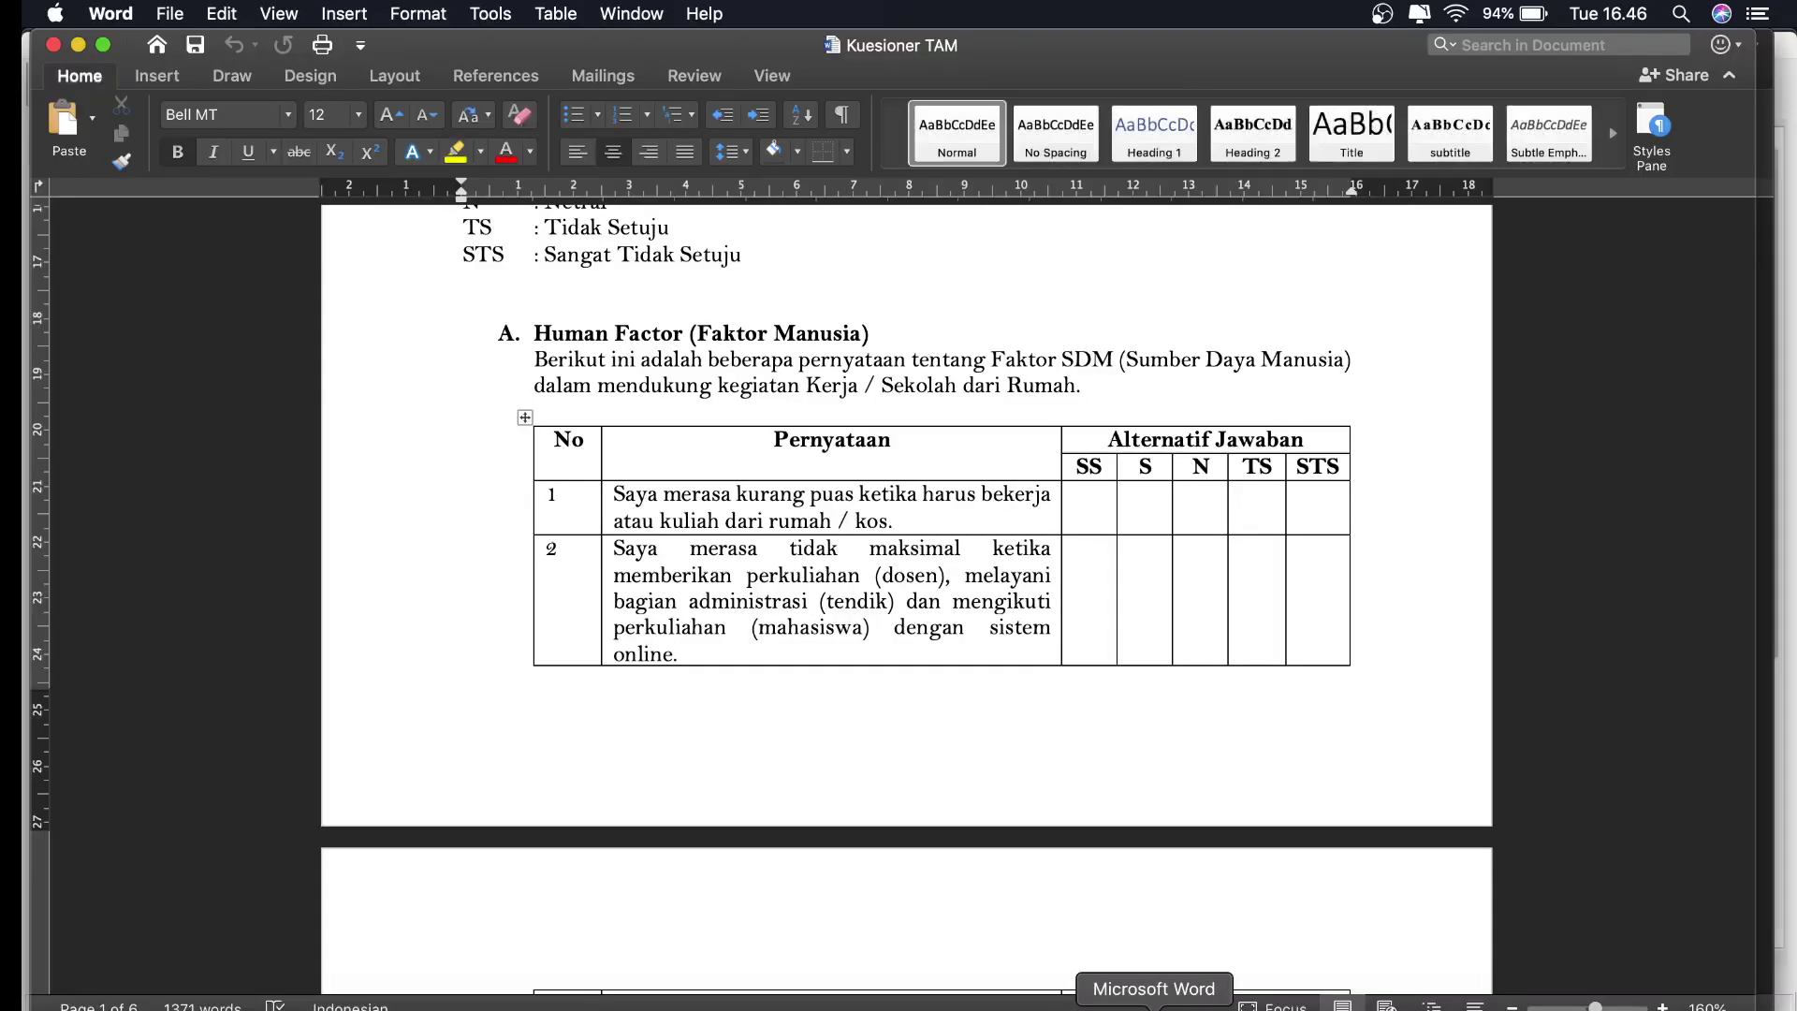
pyautogui.scroll(-5, 755, 690)
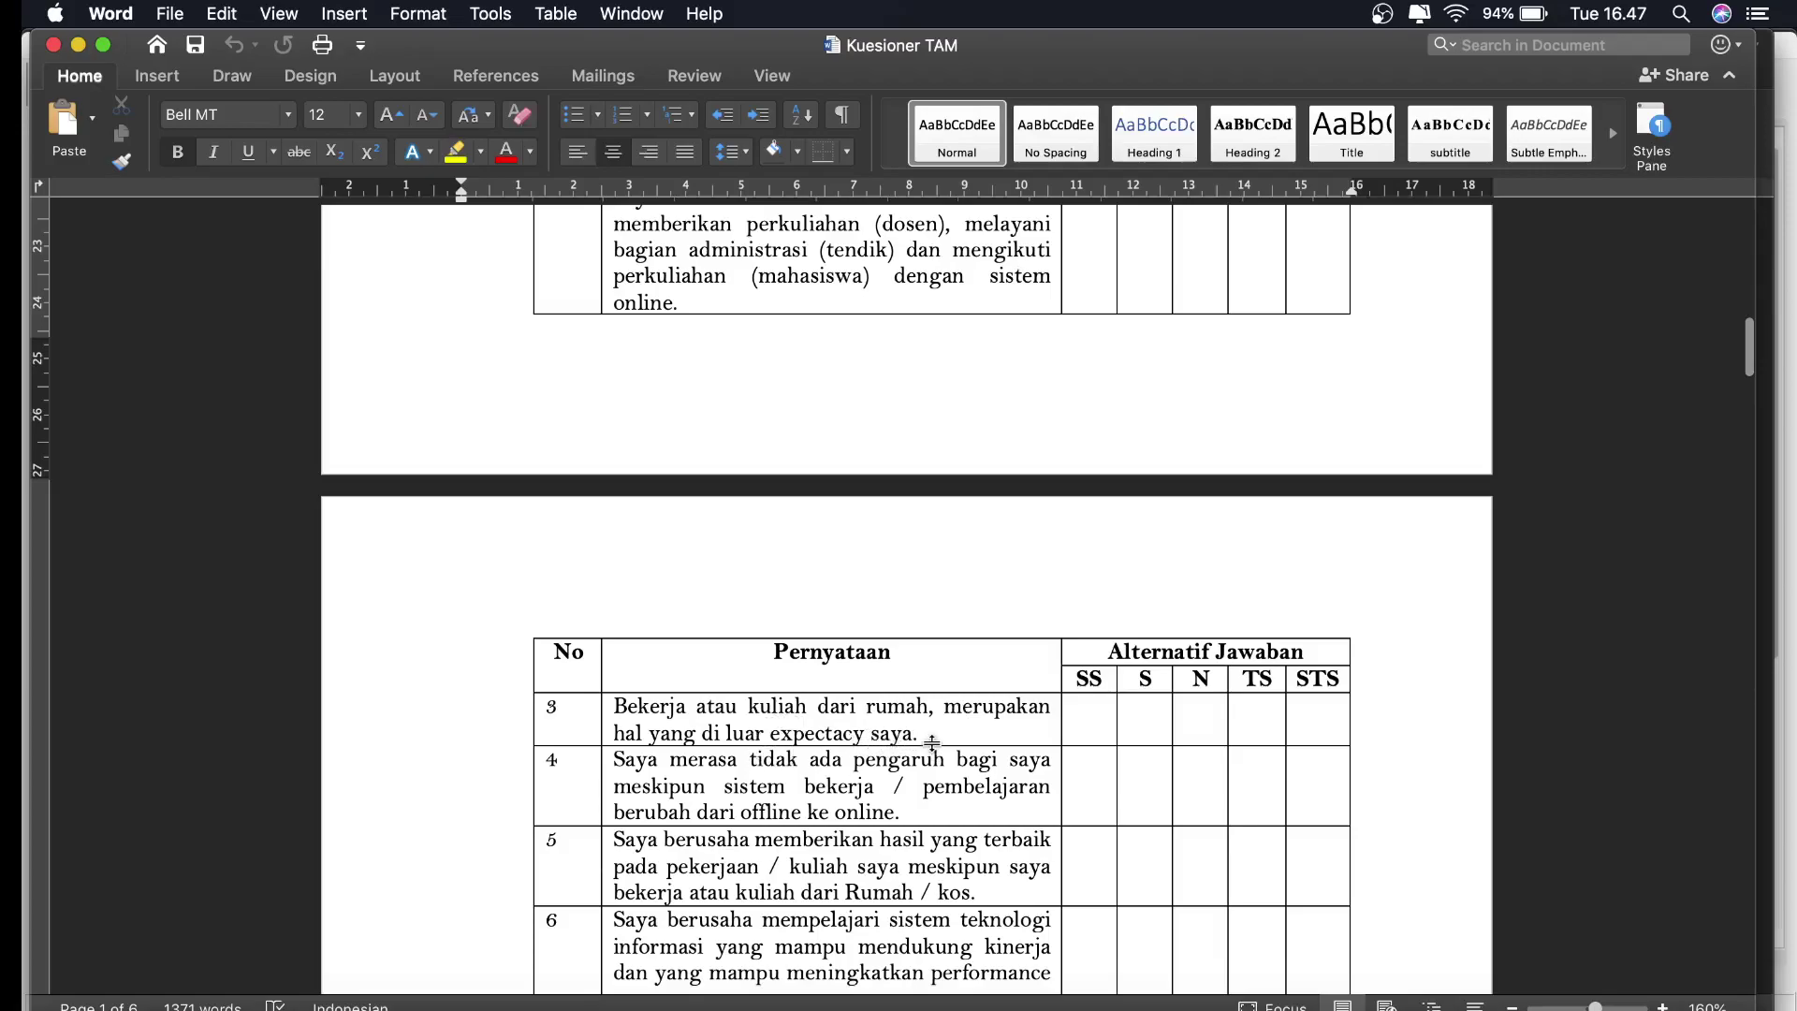
pyautogui.scroll(-2, 932, 743)
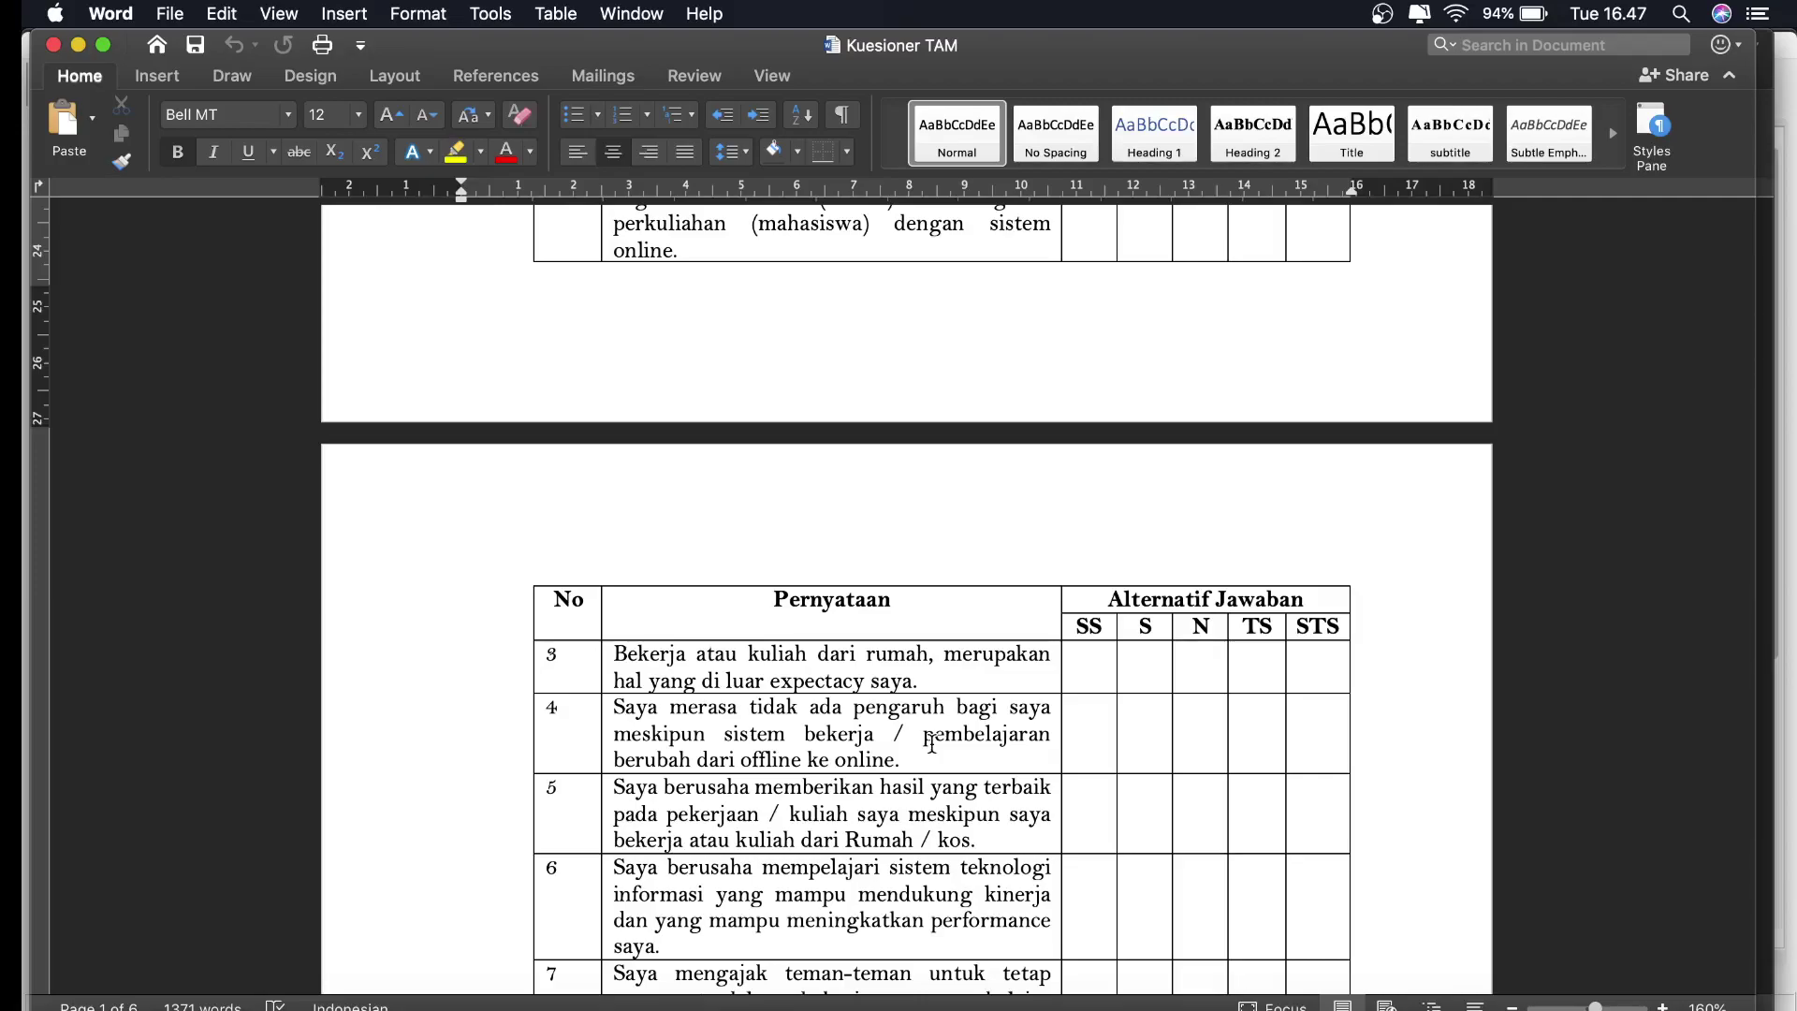
pyautogui.scroll(-2, 932, 742)
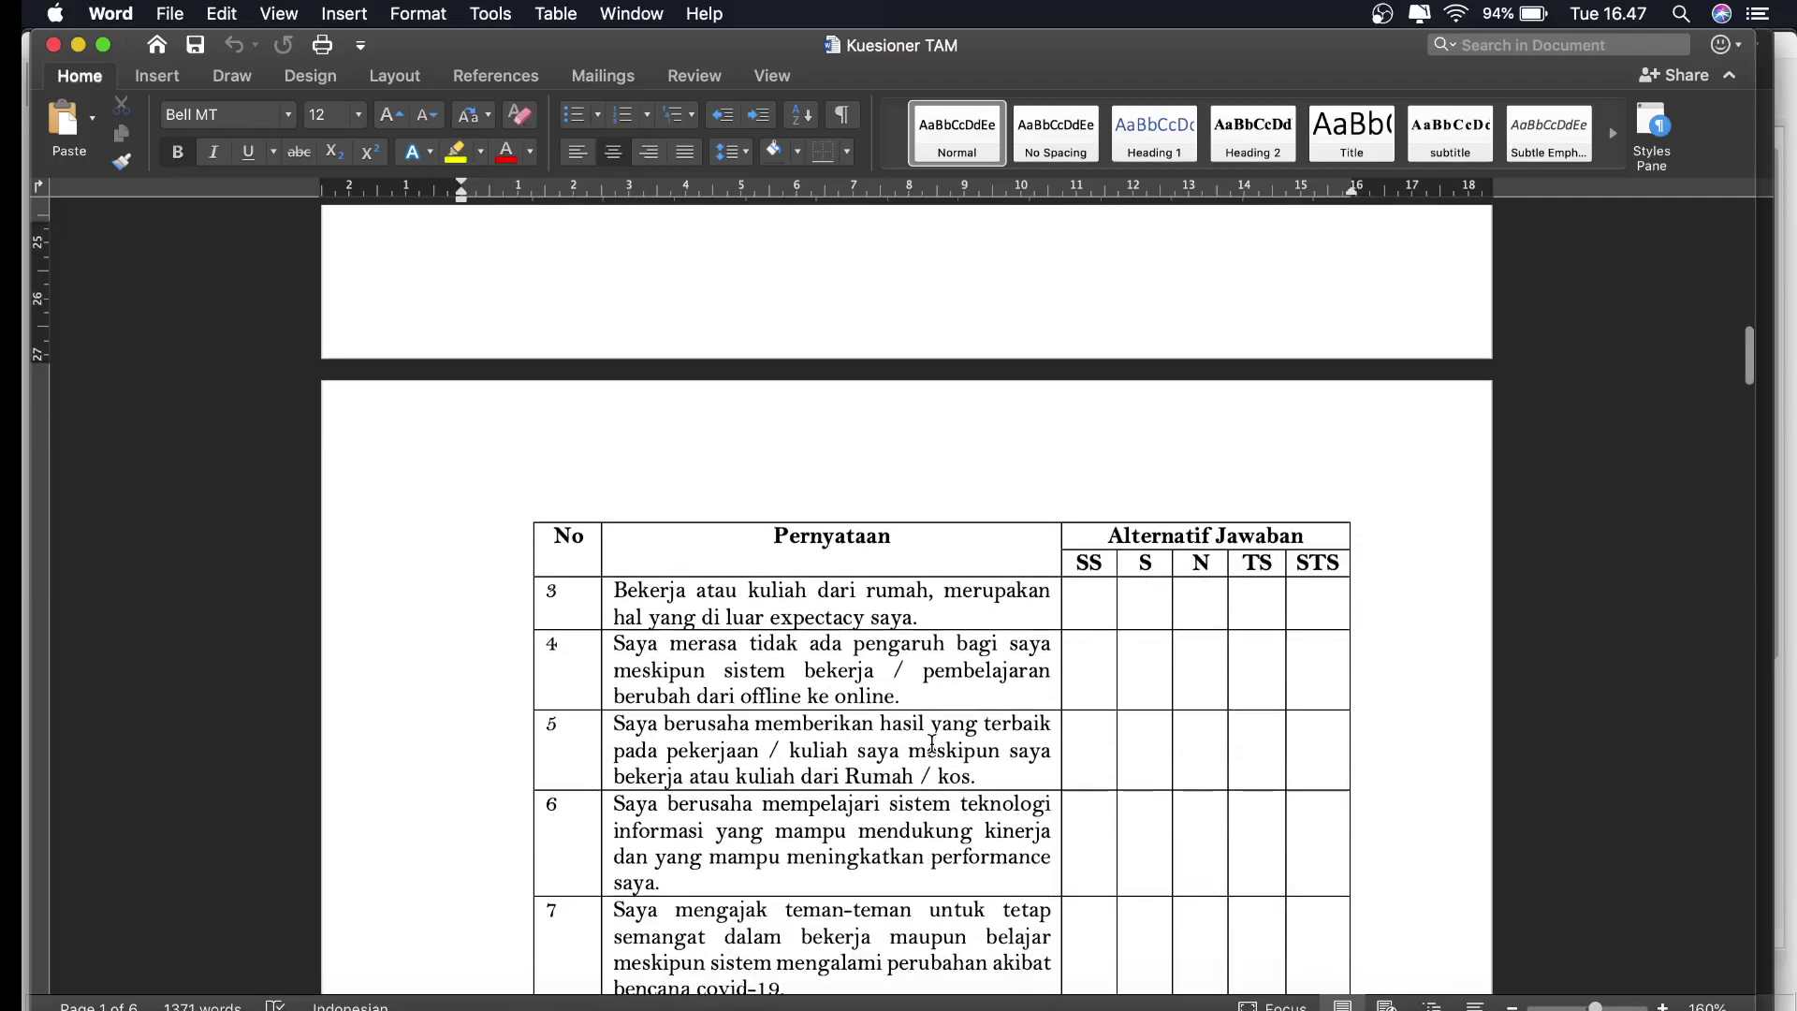
pyautogui.scroll(-2, 865, 722)
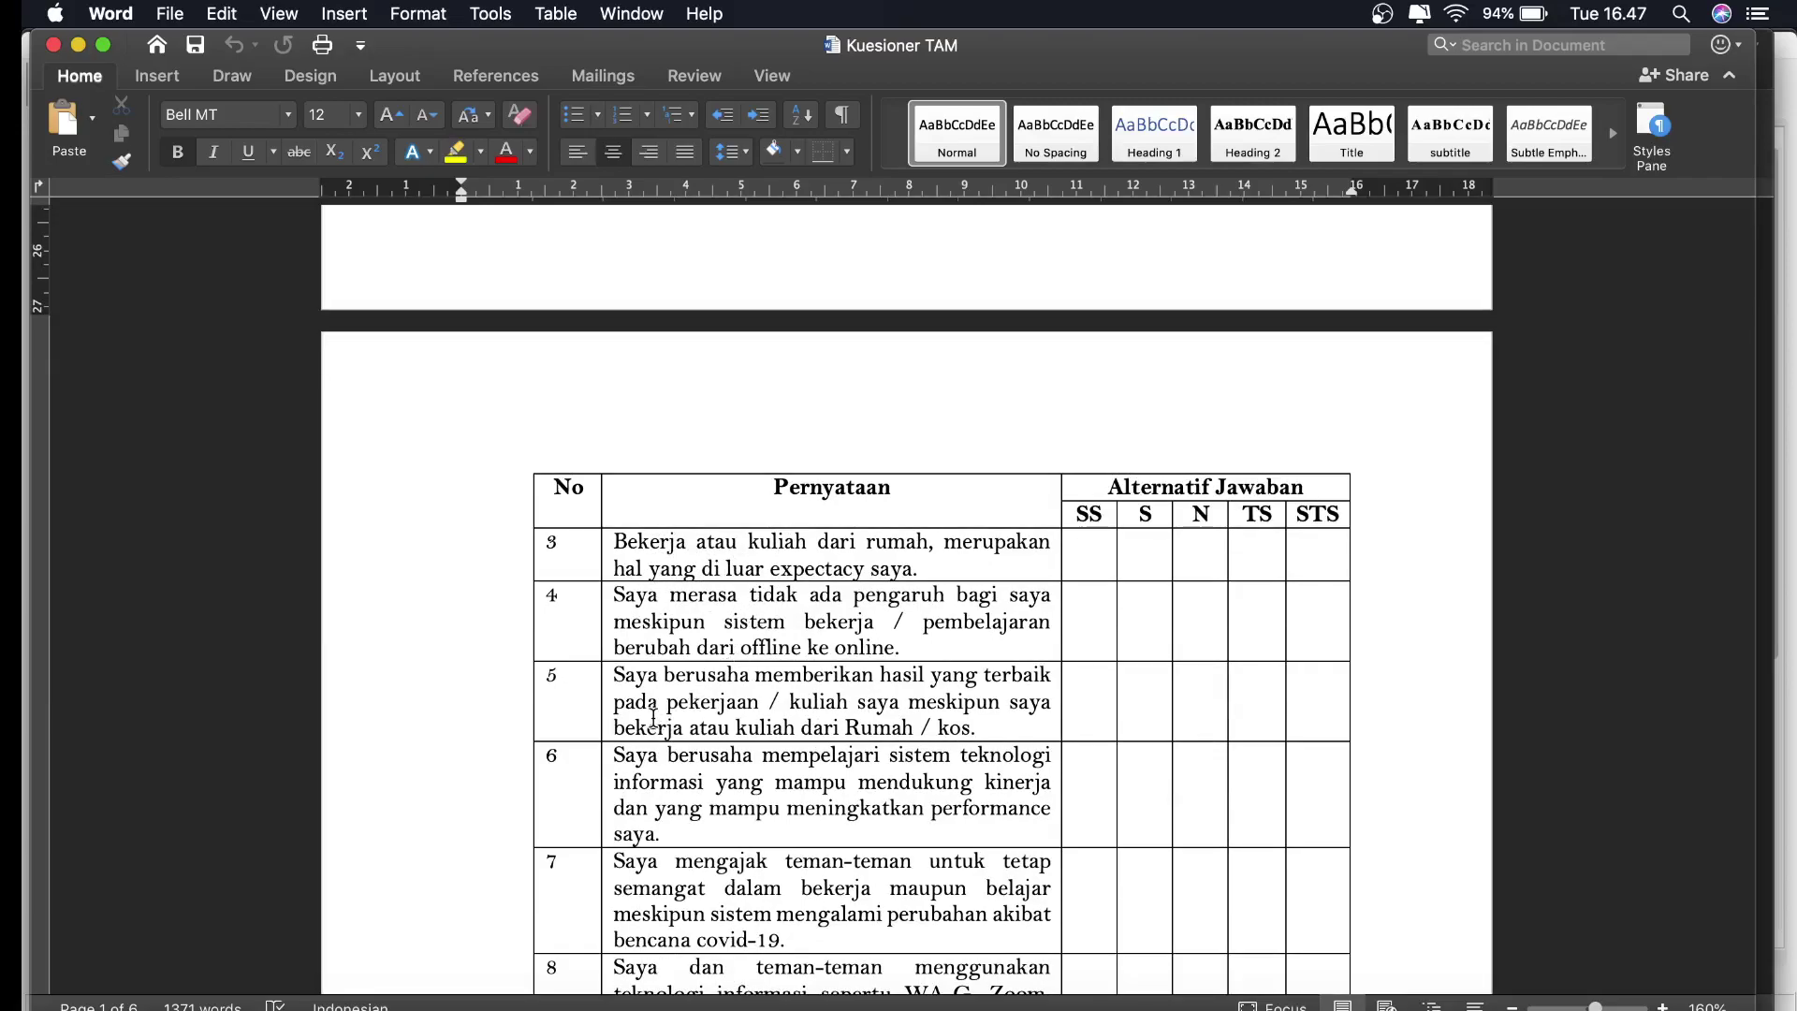
pyautogui.scroll(-2, 652, 717)
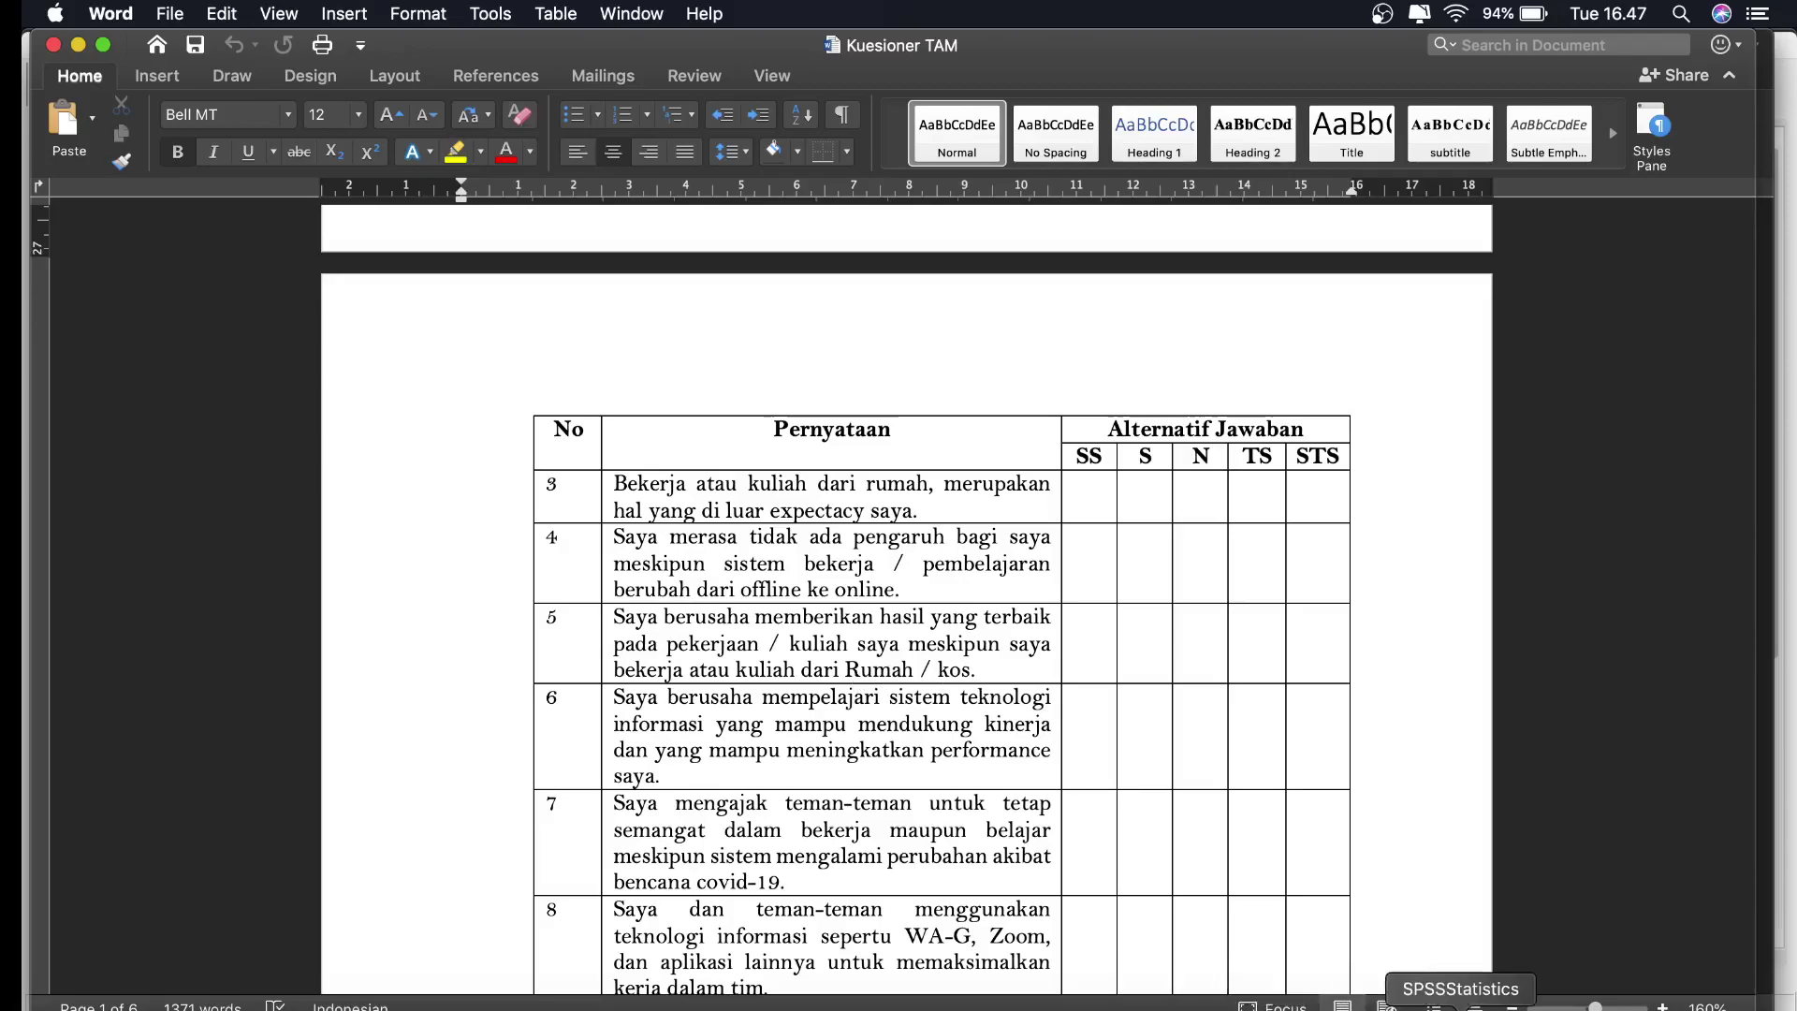
# Switch to SPSS Statistics and define the third variable as Hasil with the Numeric type.
pyautogui.click(1588, 1002)
pyautogui.click(151, 214)
pyautogui.click(170, 220)
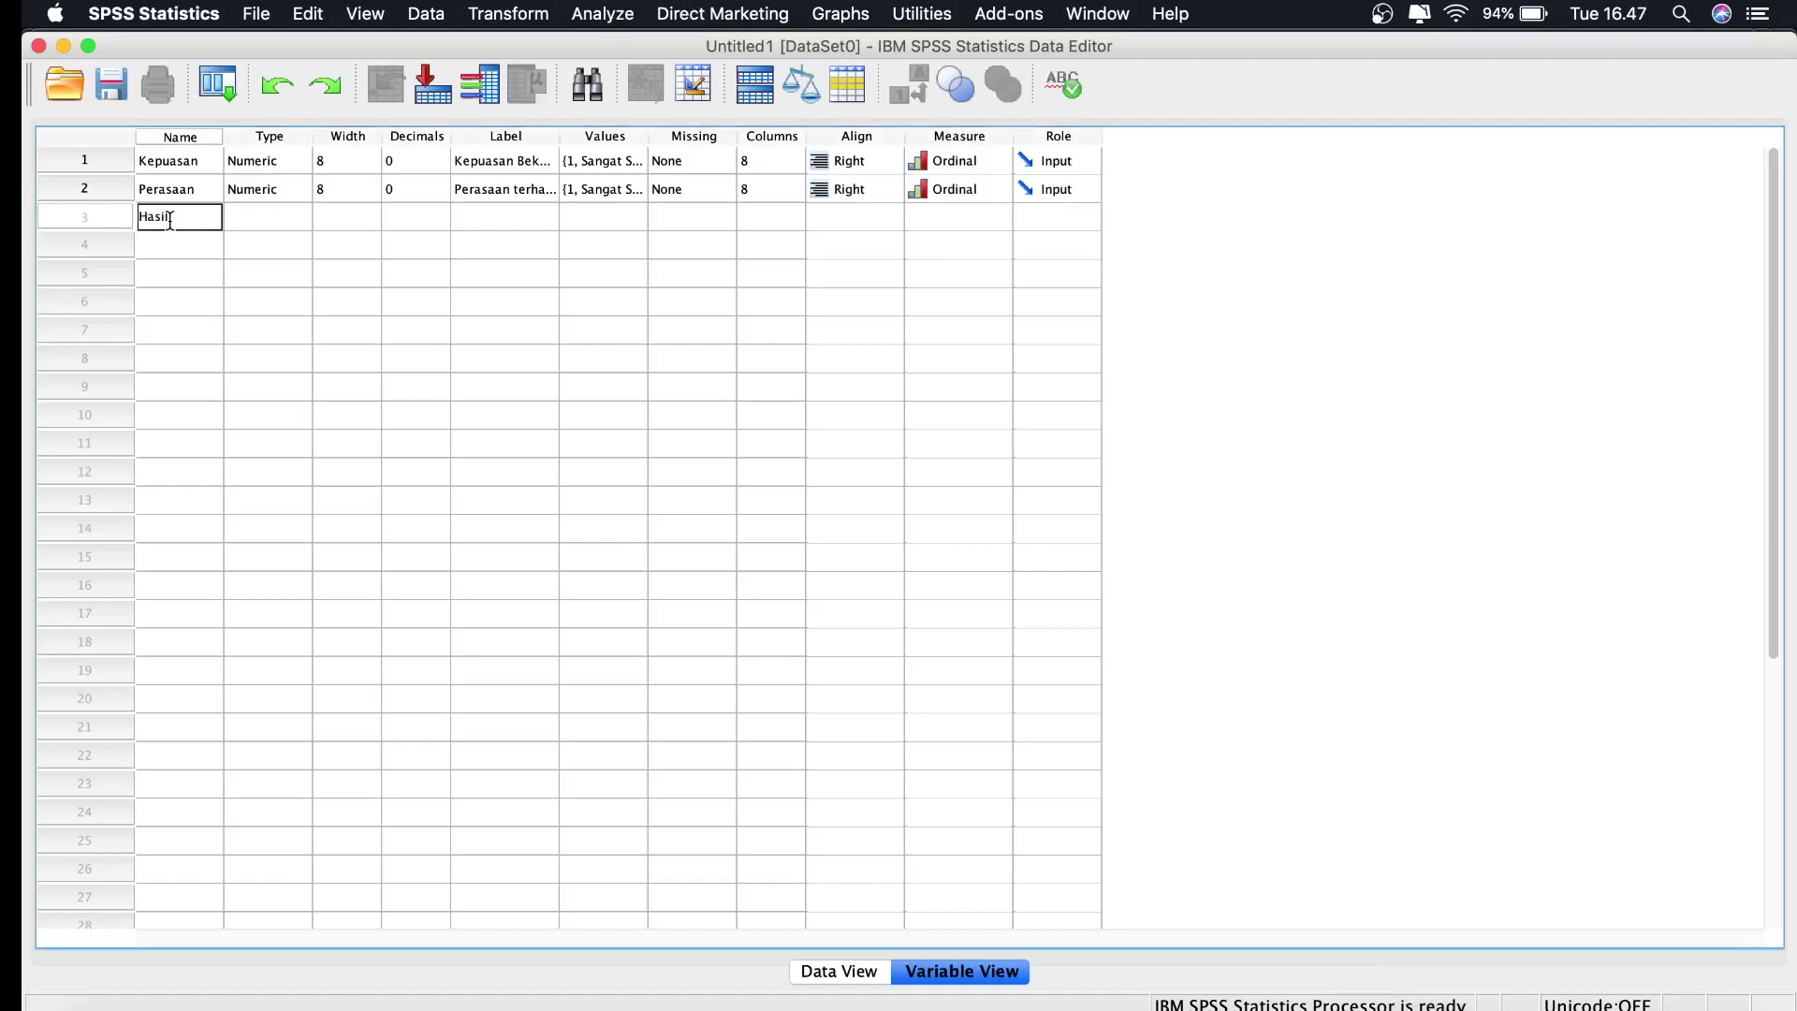
pyautogui.write('Hasil')
pyautogui.click(274, 222)
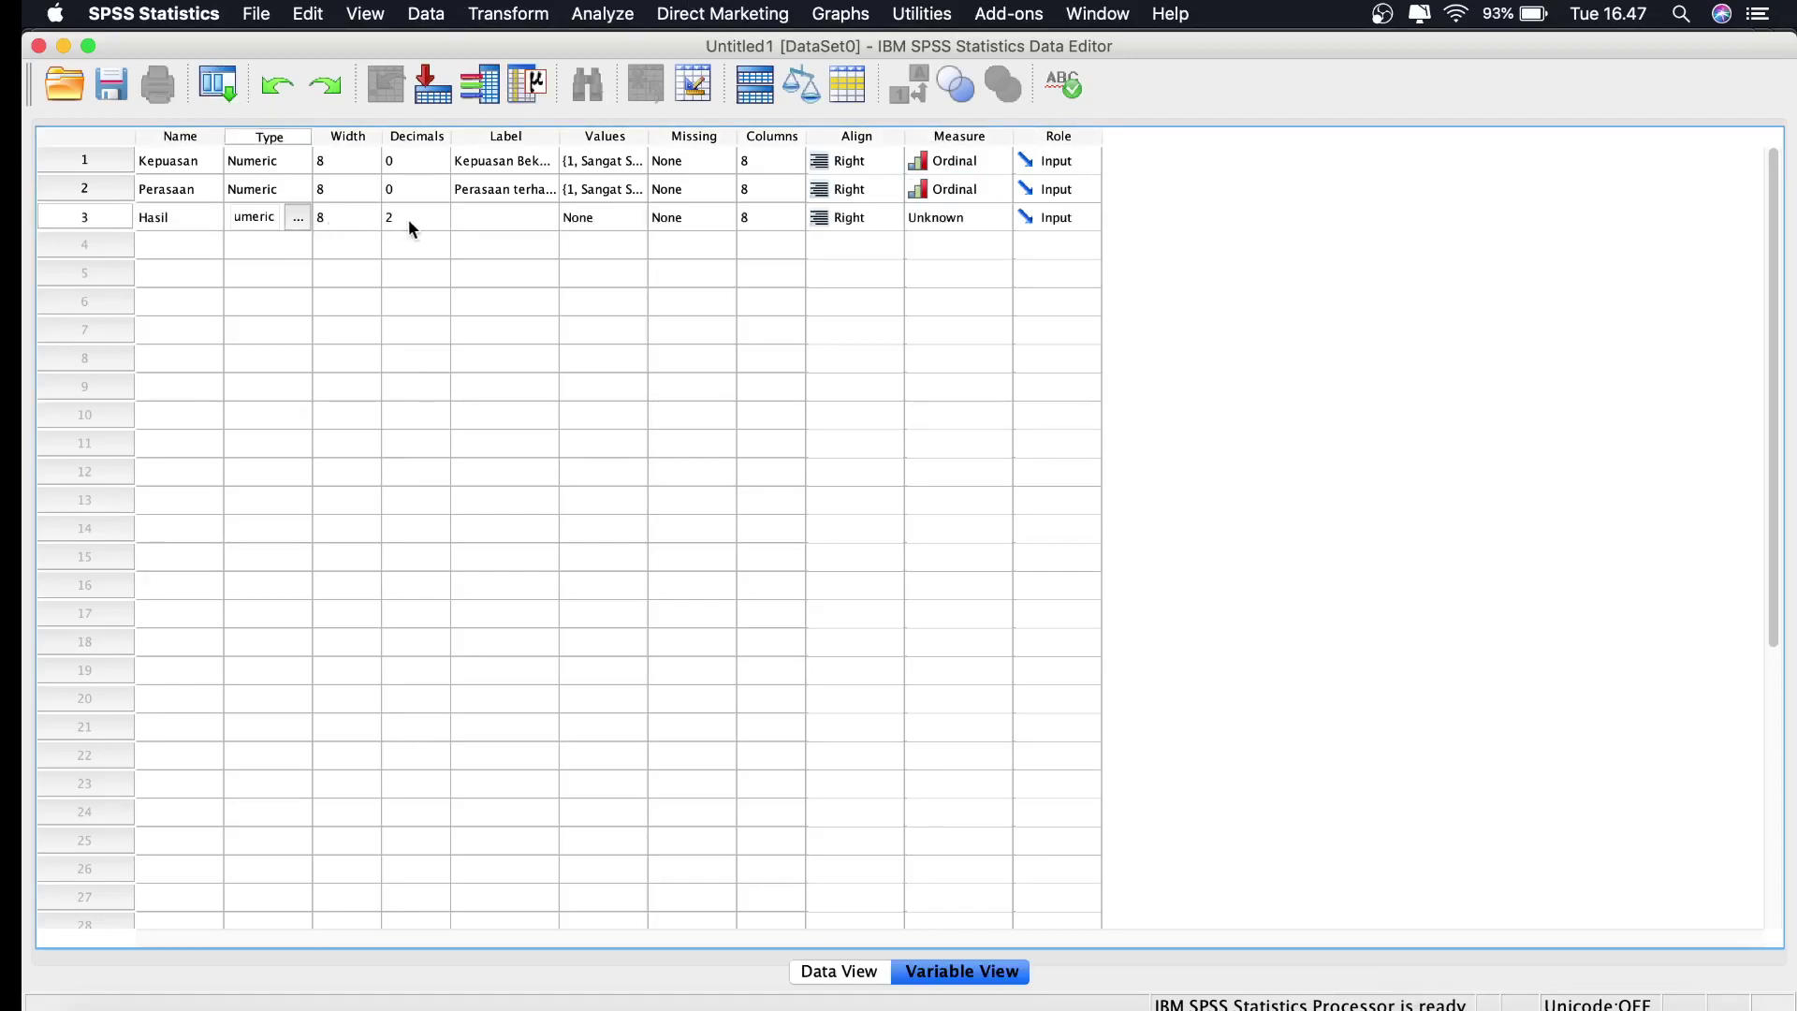
# Set Hasil's decimals to 0 and label the variable "Memberikan Hasil Terbaik".
pyautogui.click(420, 221)
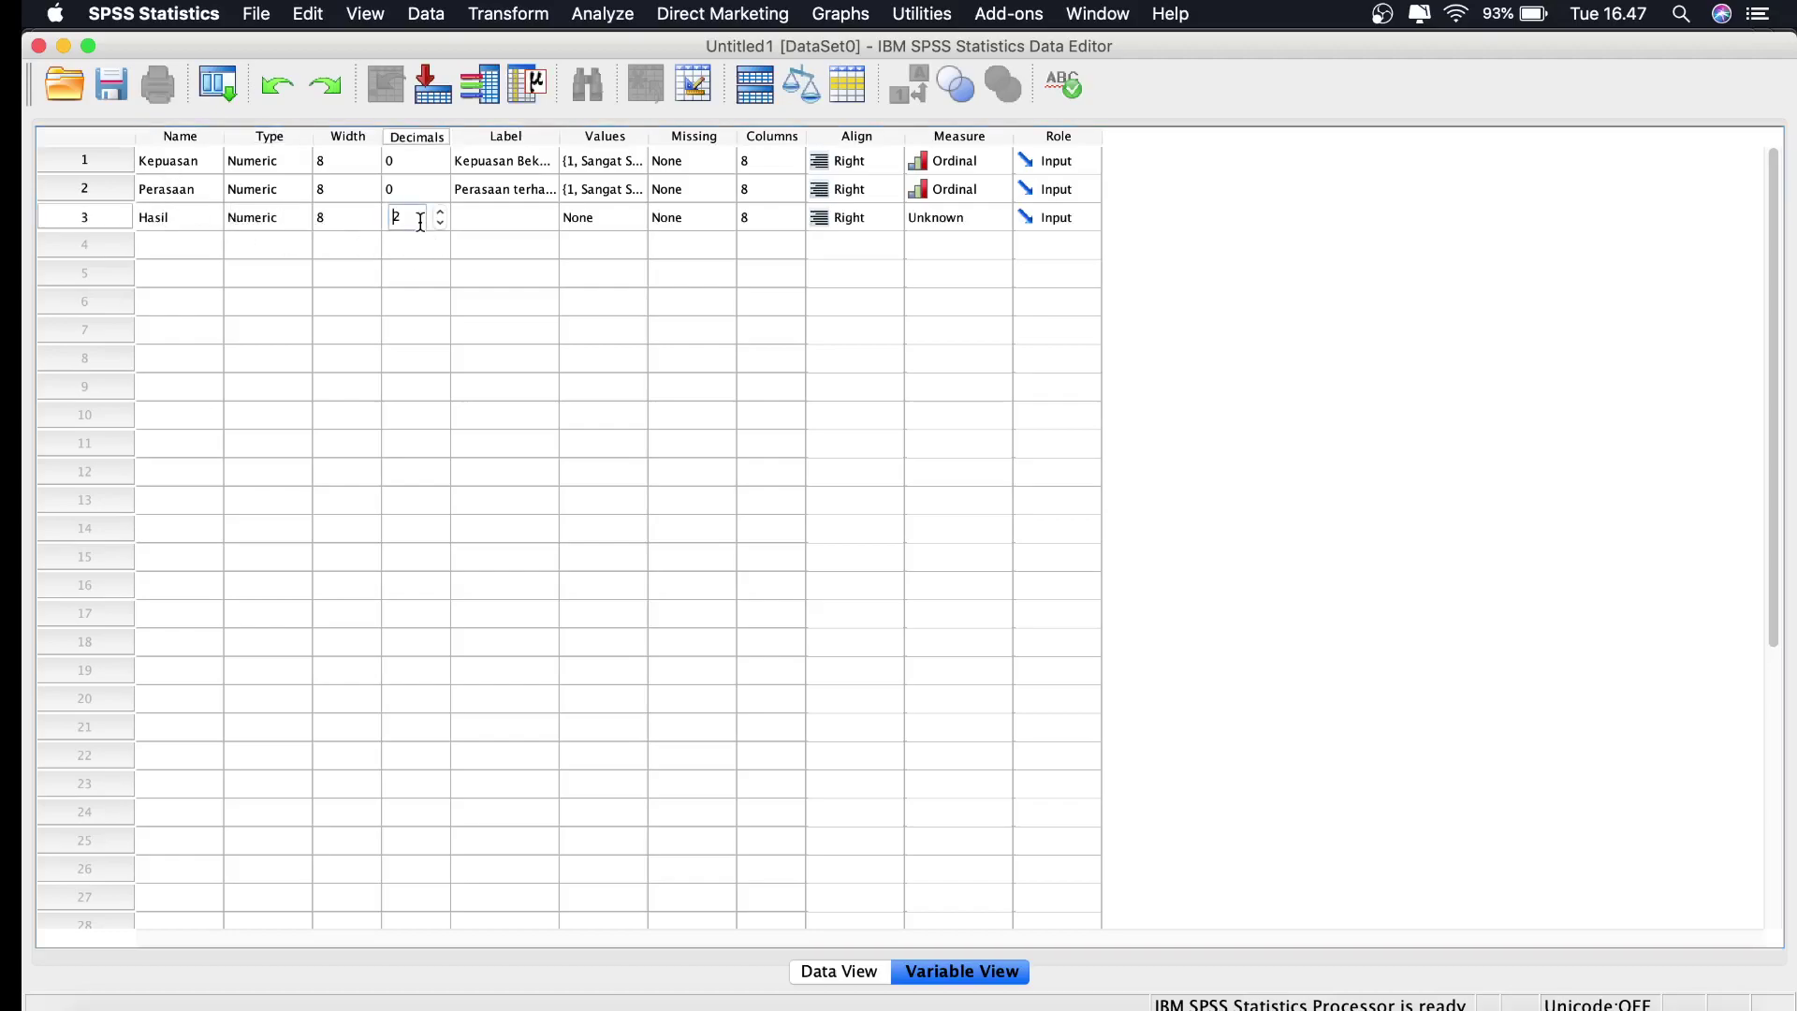
pyautogui.click(476, 225)
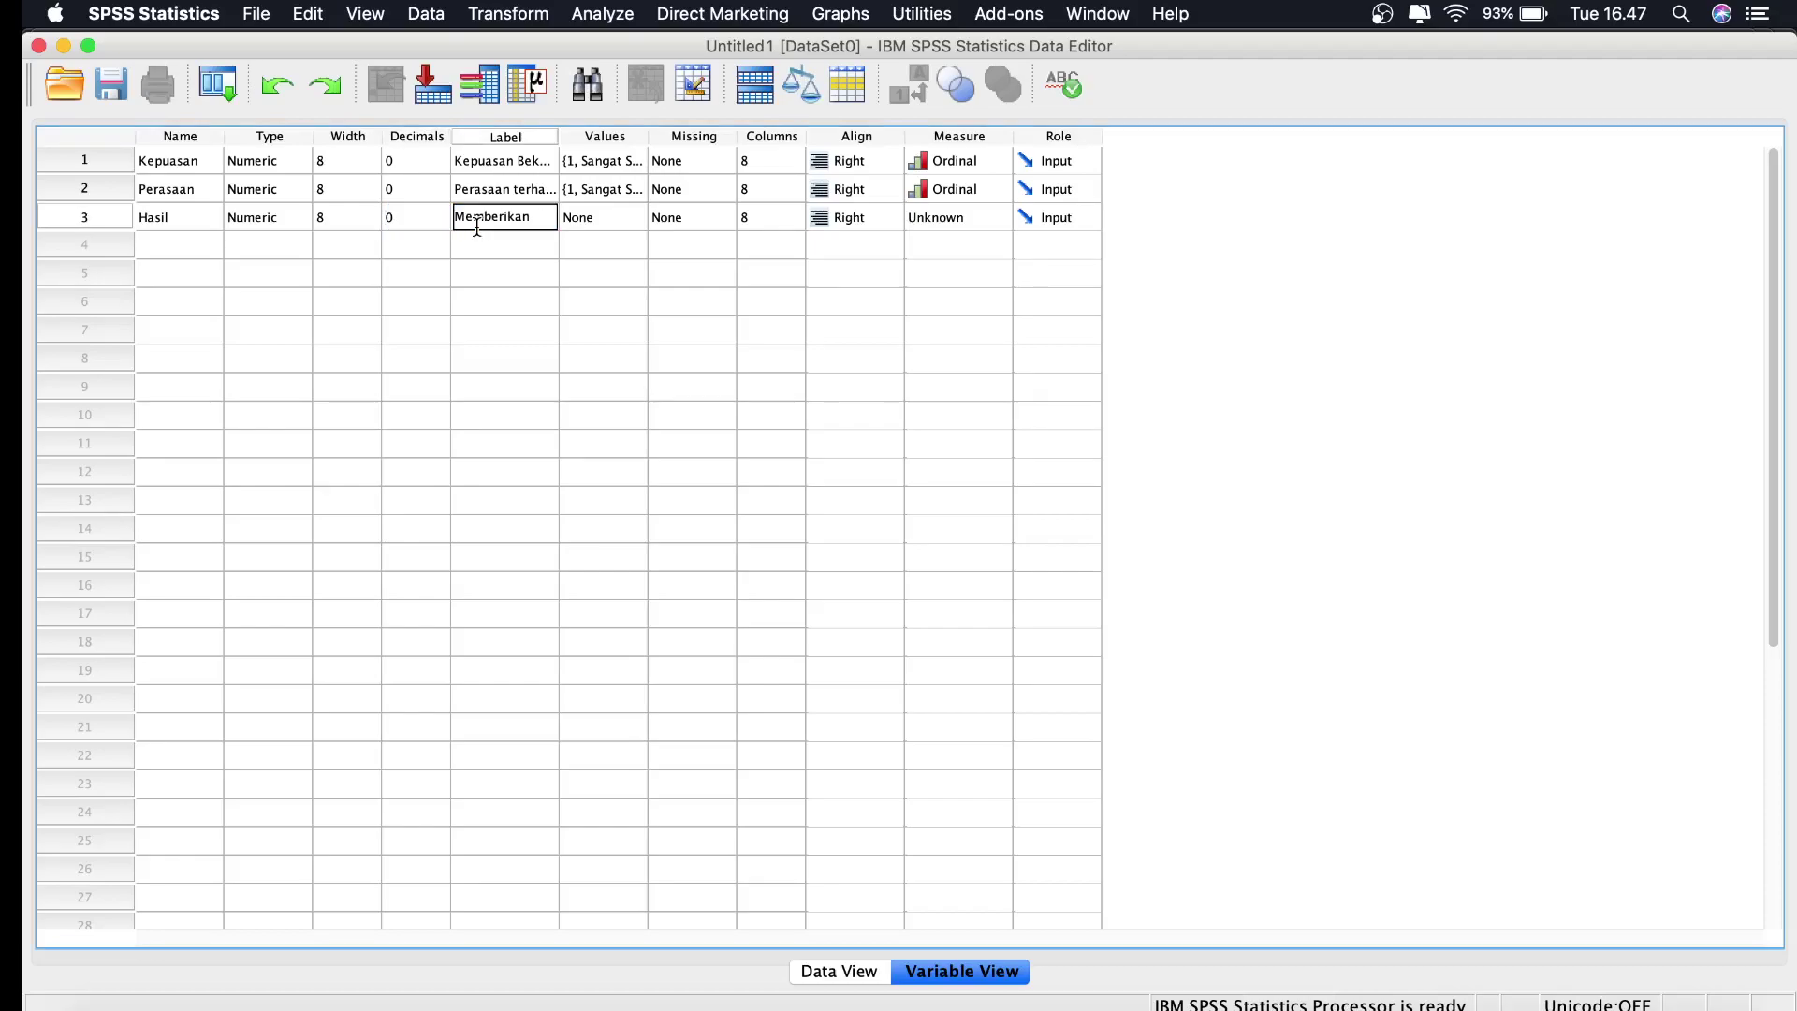
pyautogui.write('Memberikan Hasil Terbai')
pyautogui.write('kan Hasil Terbaik')
# Add the value label 1 = "Sangat Tidak Setuju" for Hasil.
pyautogui.click(617, 215)
pyautogui.click(636, 216)
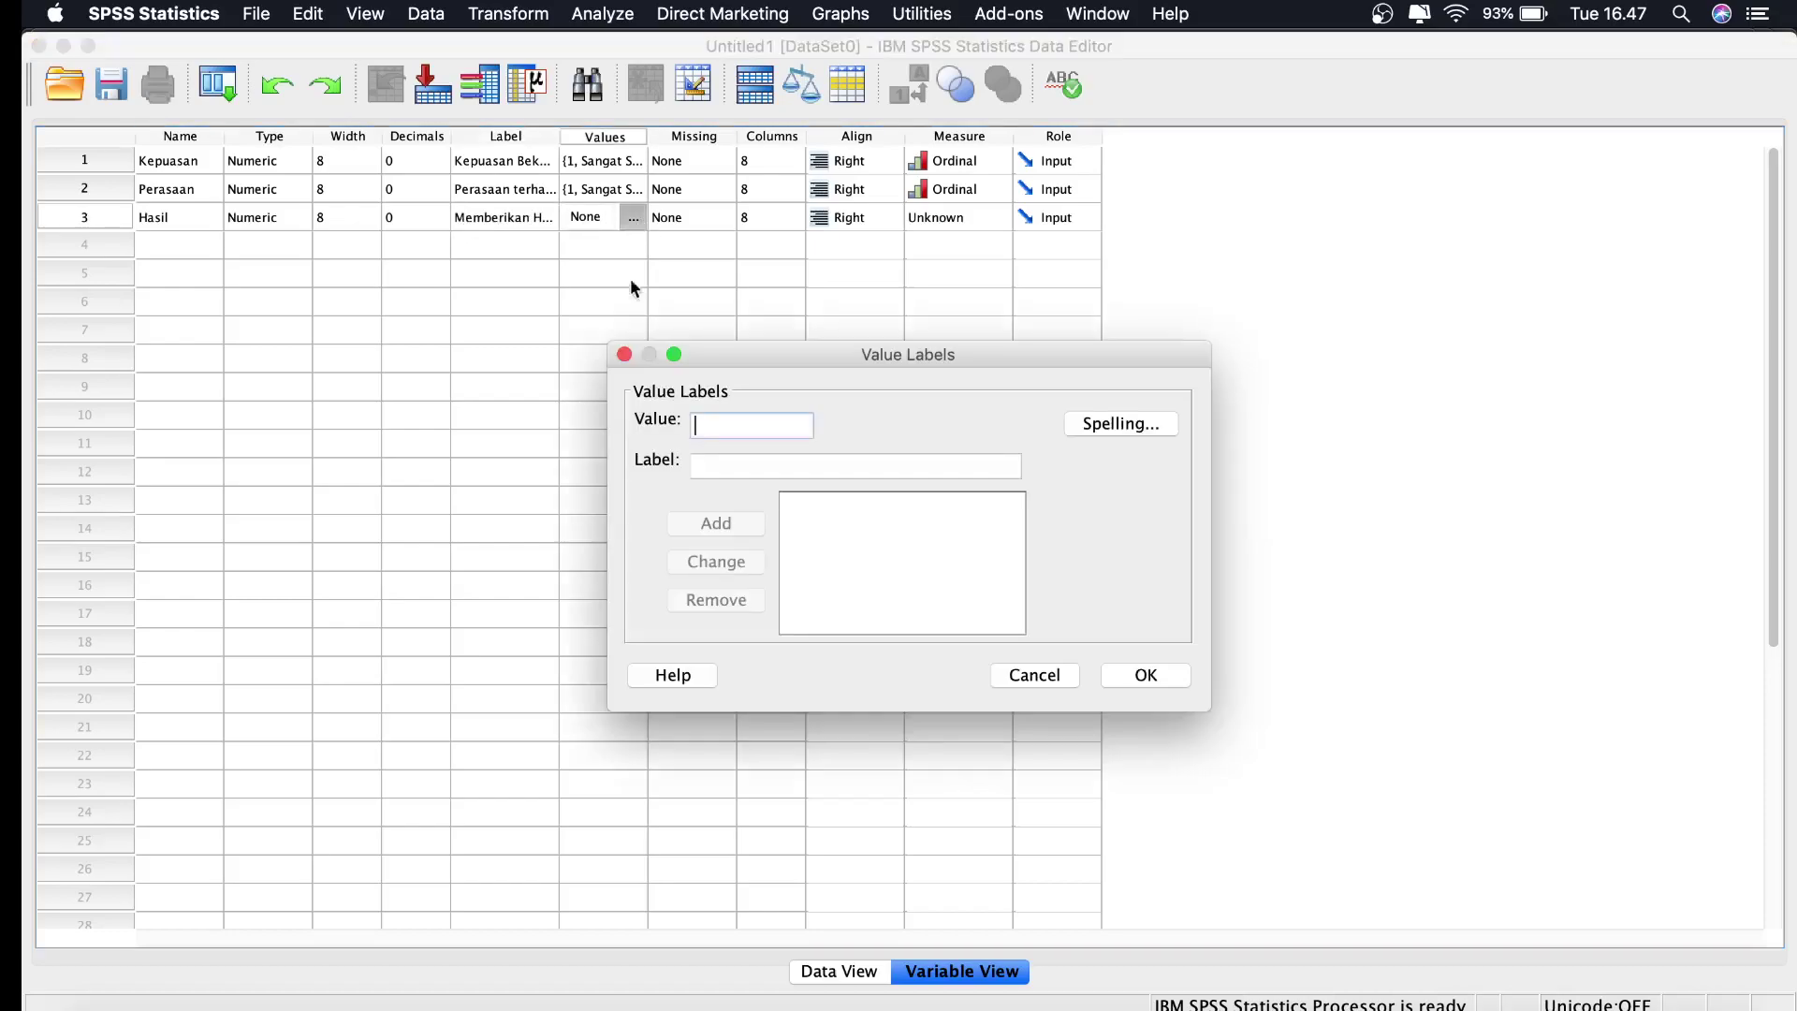
pyautogui.write('1')
pyautogui.click(729, 468)
pyautogui.write('Sa')
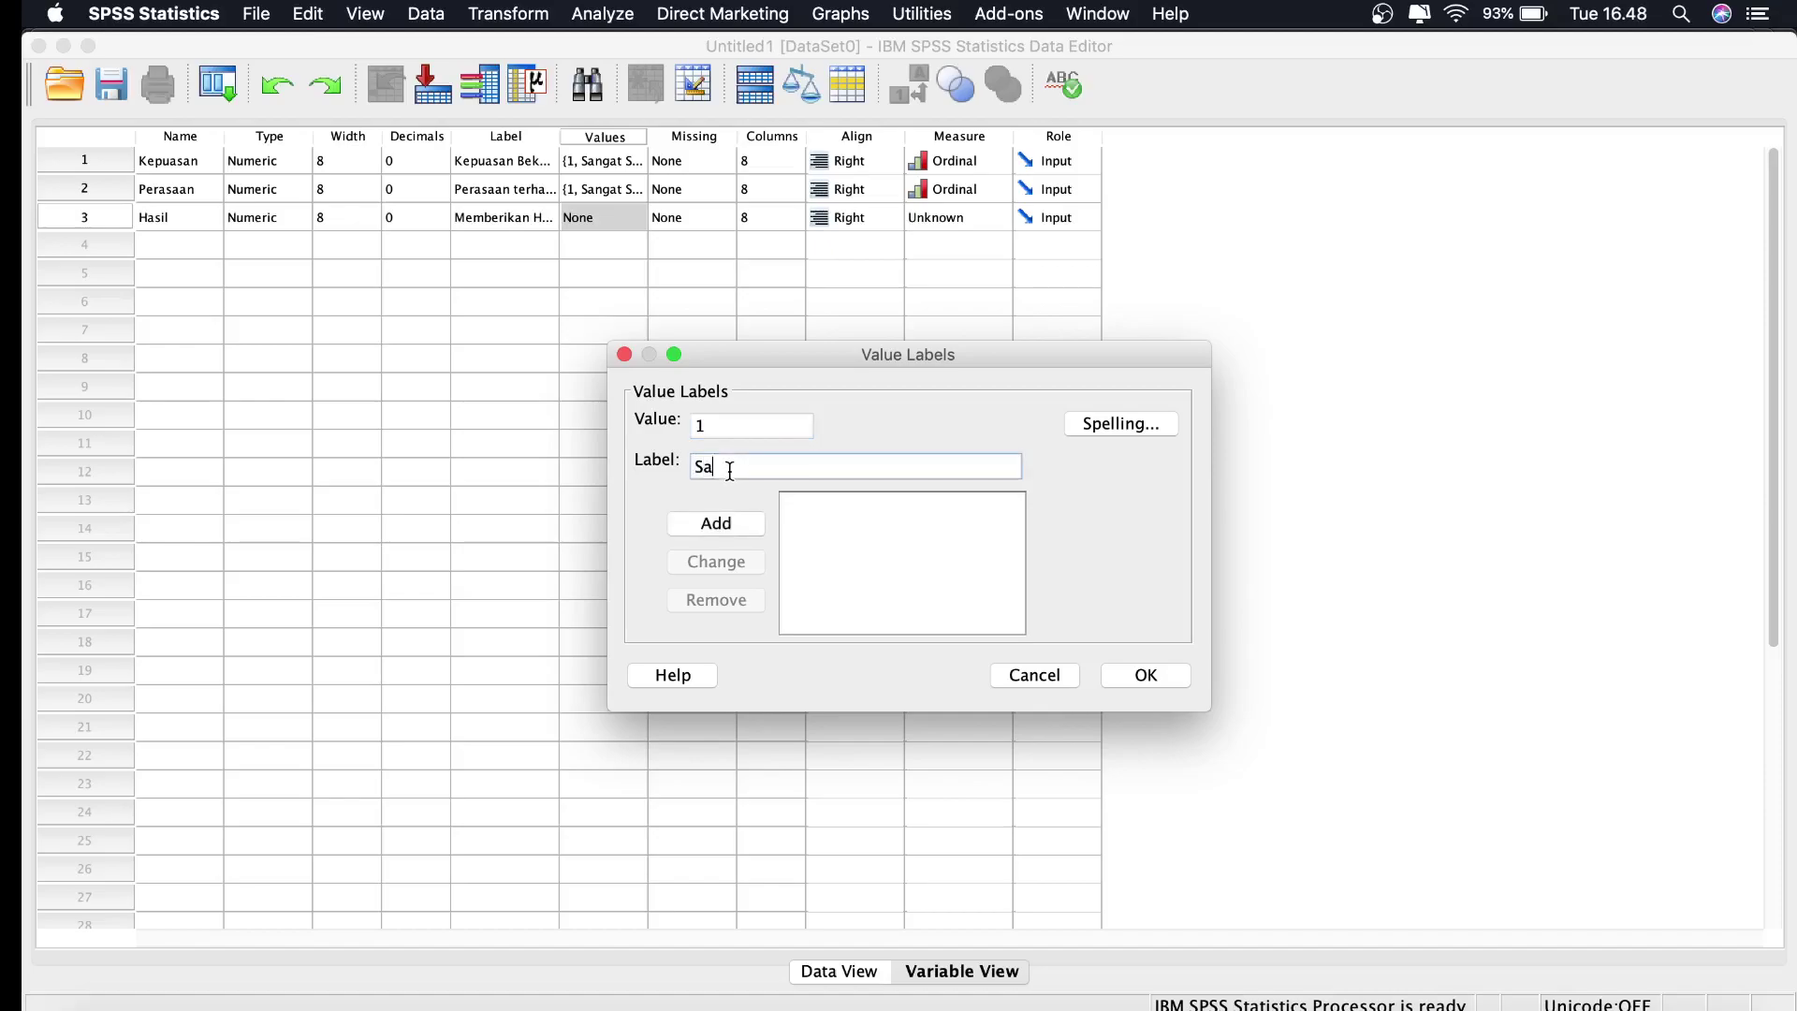
pyautogui.write('ngat Tidak Setuju')
pyautogui.click(726, 530)
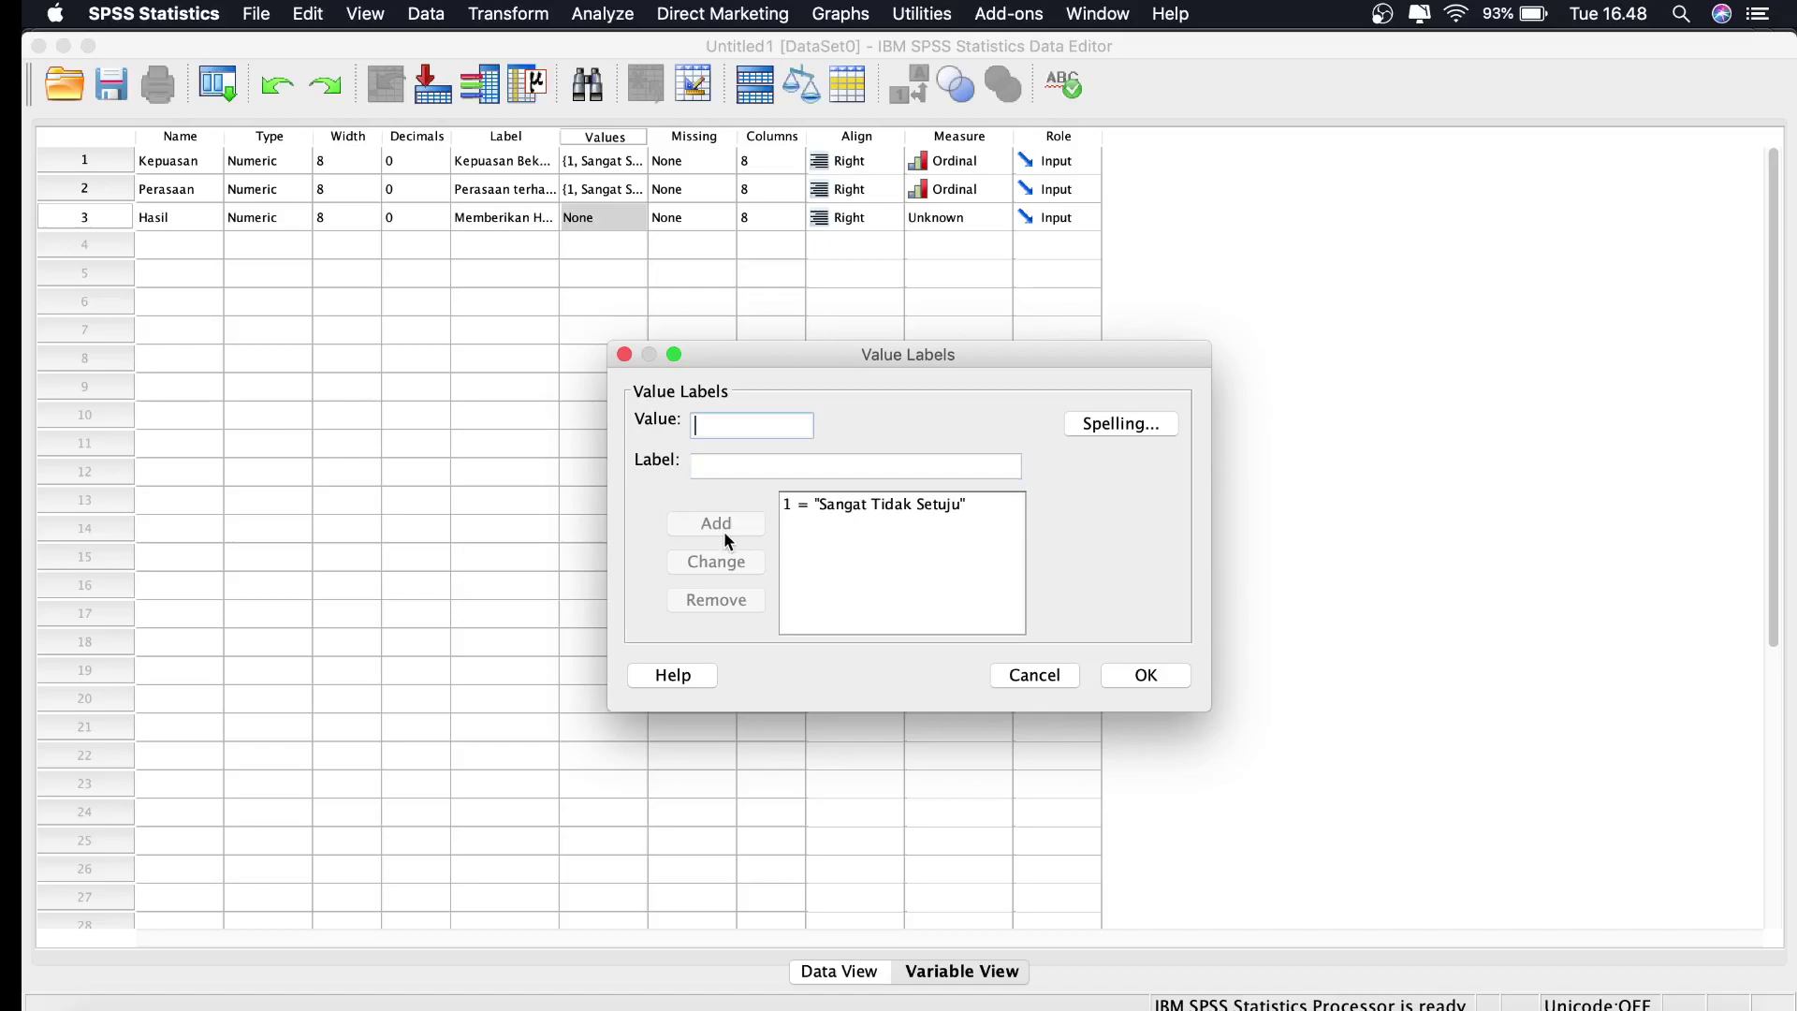
# Add the value labels 2 = "Tidak Setuju" and 3 = "Netral" for Hasil.
pyautogui.write('2')
pyautogui.click(715, 461)
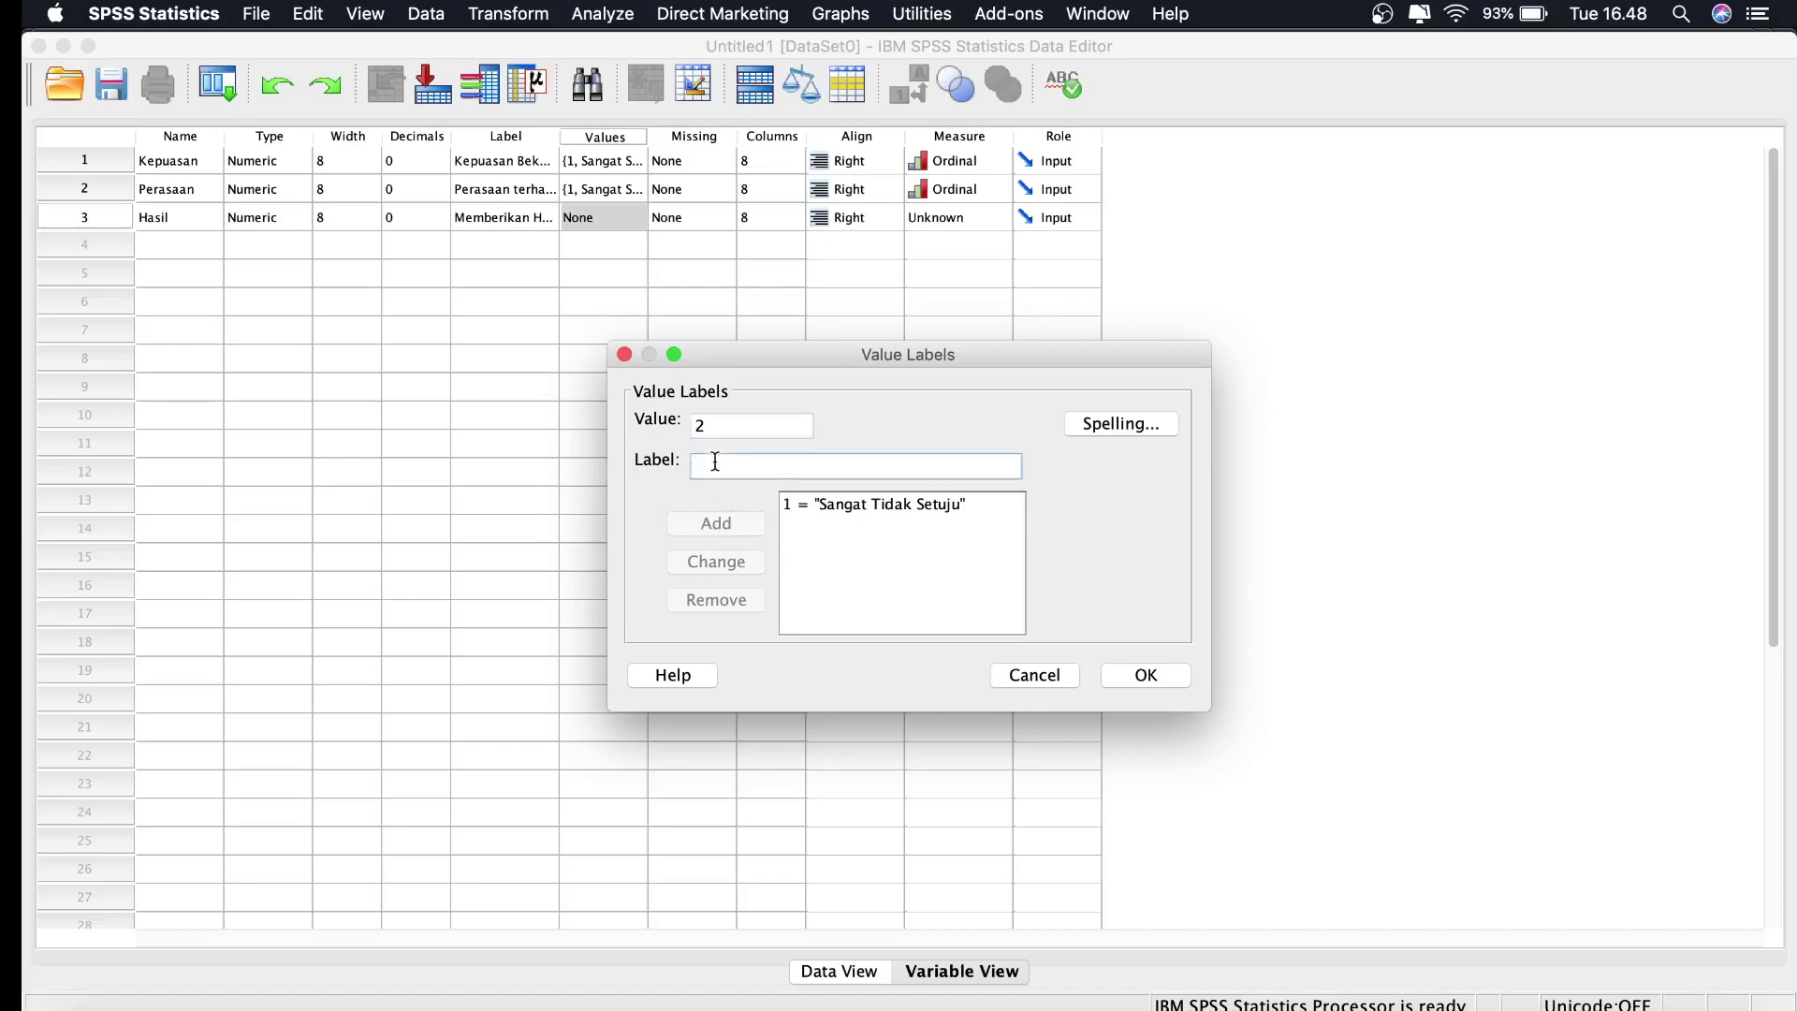
pyautogui.write('Tidak S')
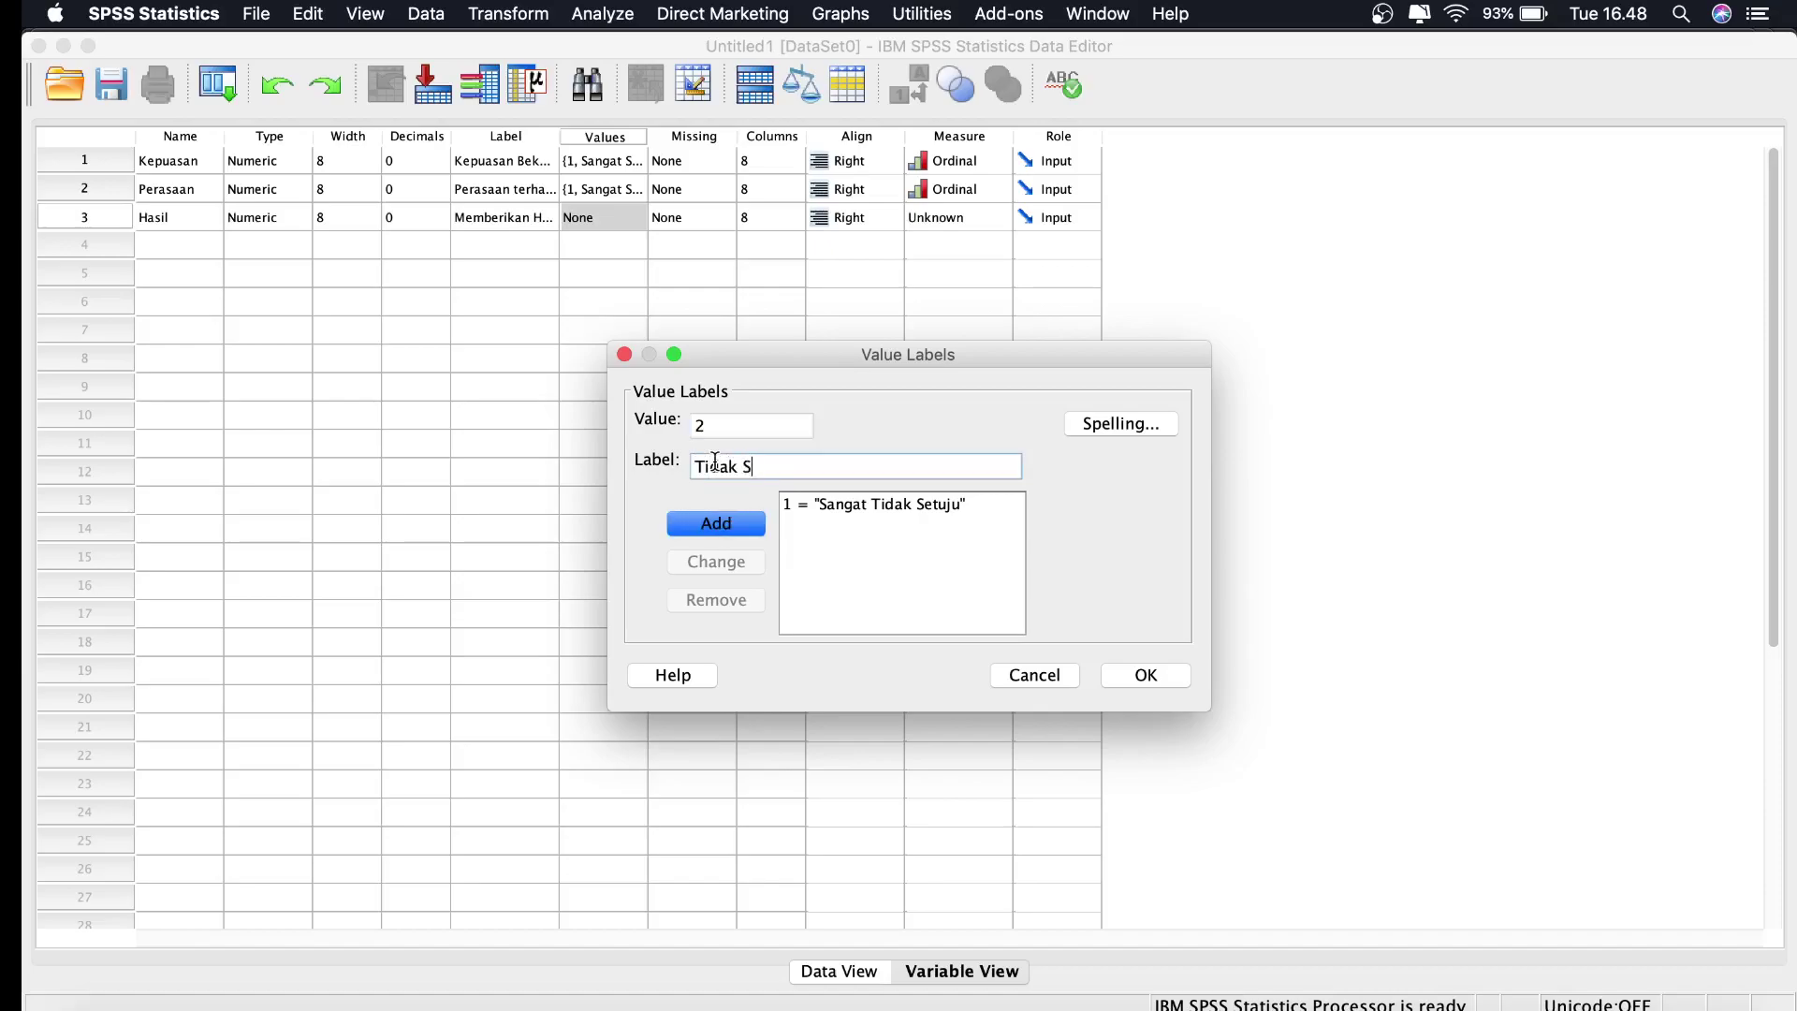
pyautogui.write('etuju')
pyautogui.click(726, 525)
pyautogui.write('3')
pyautogui.click(745, 465)
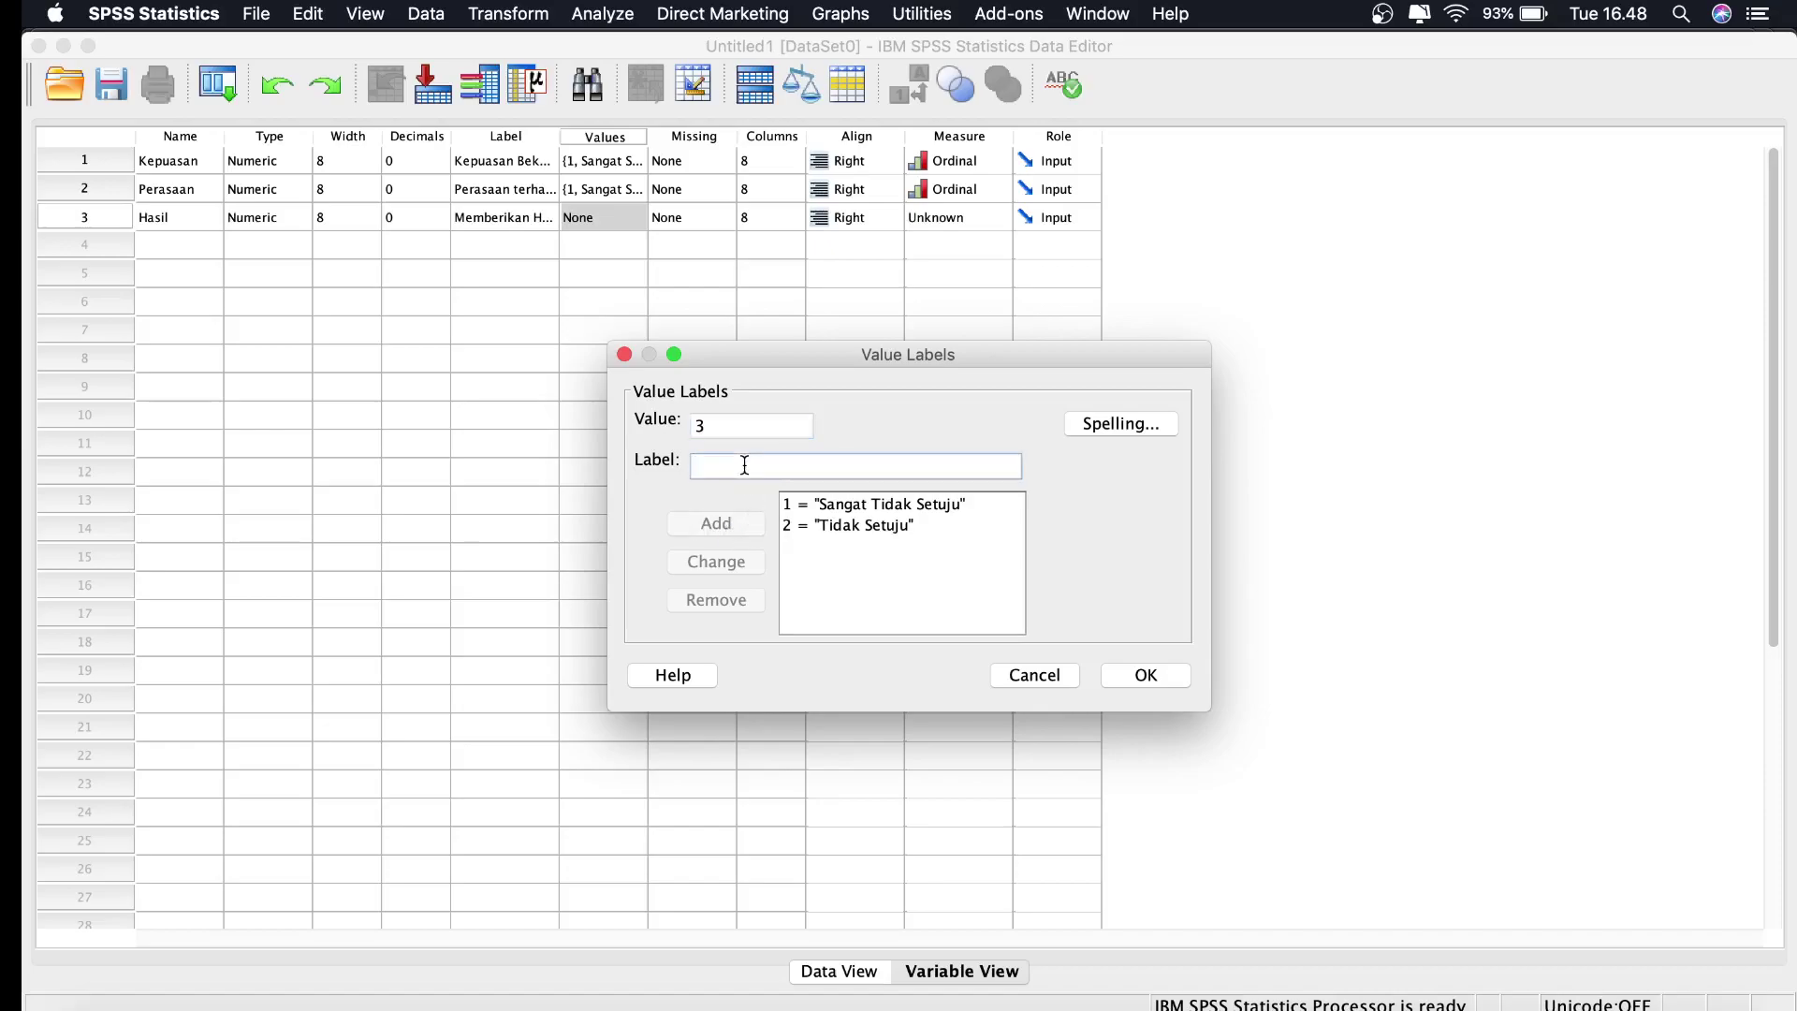
pyautogui.write('Netral')
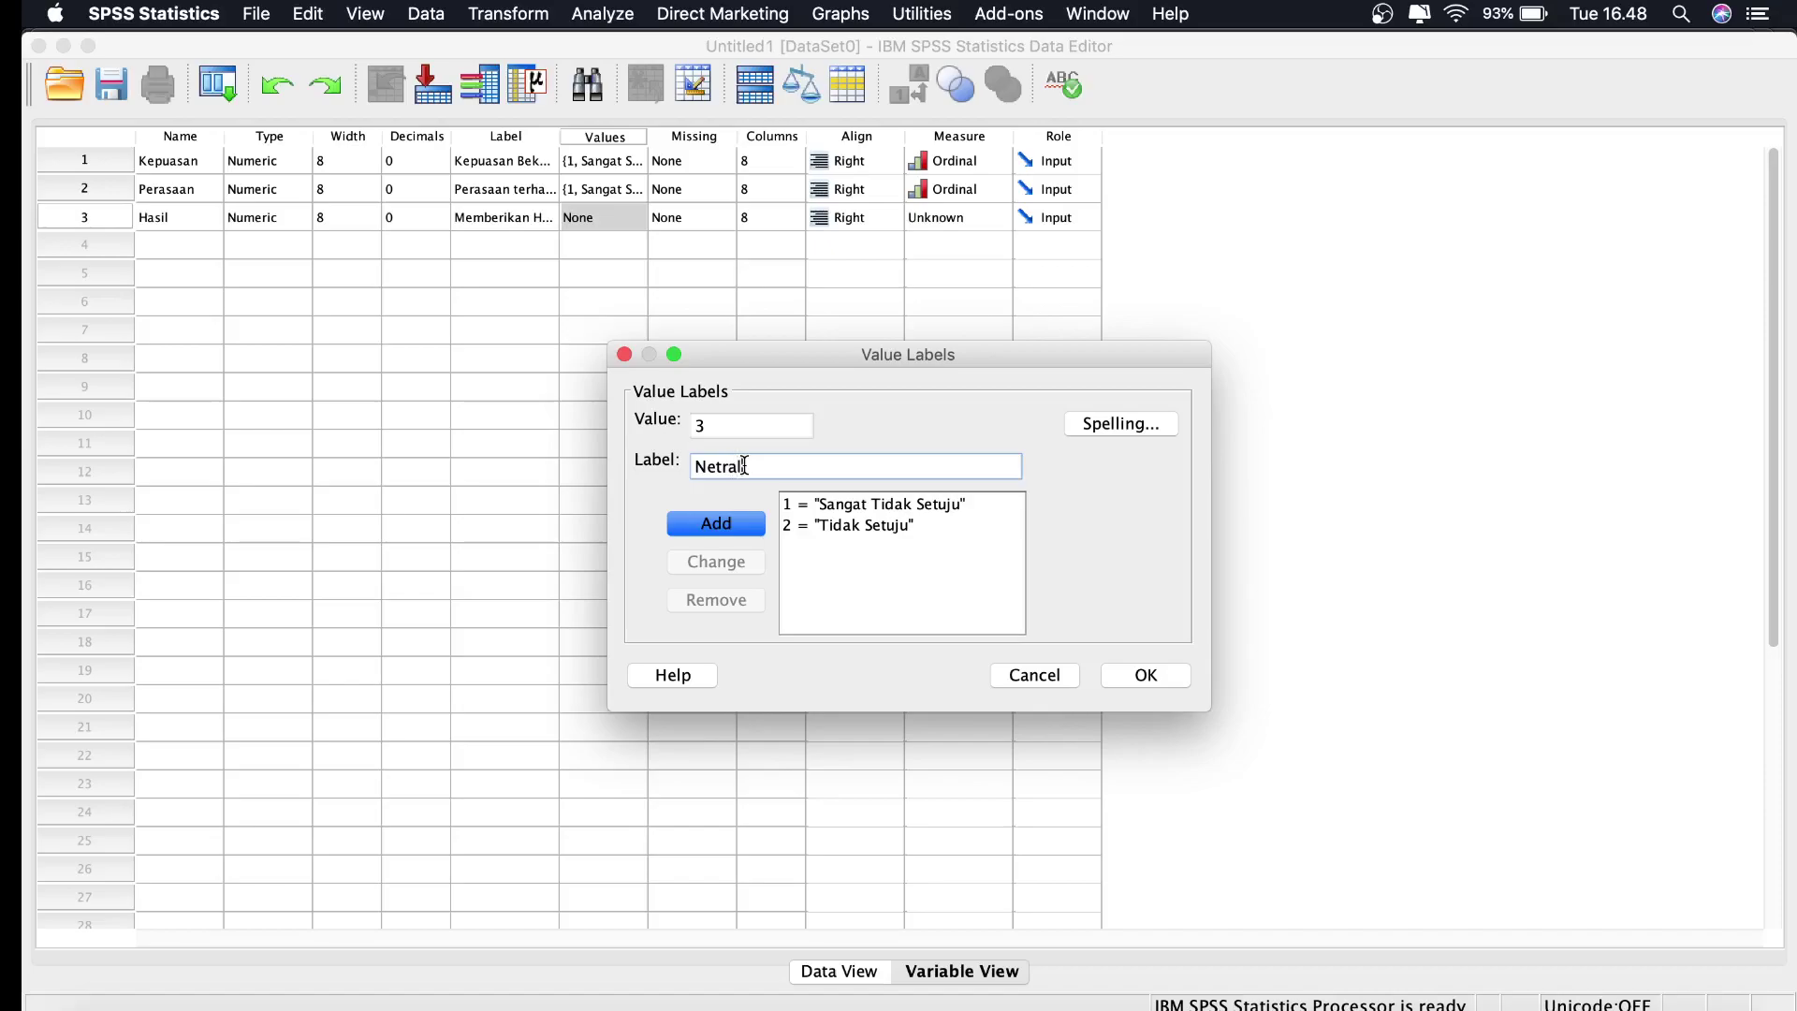
pyautogui.click(741, 524)
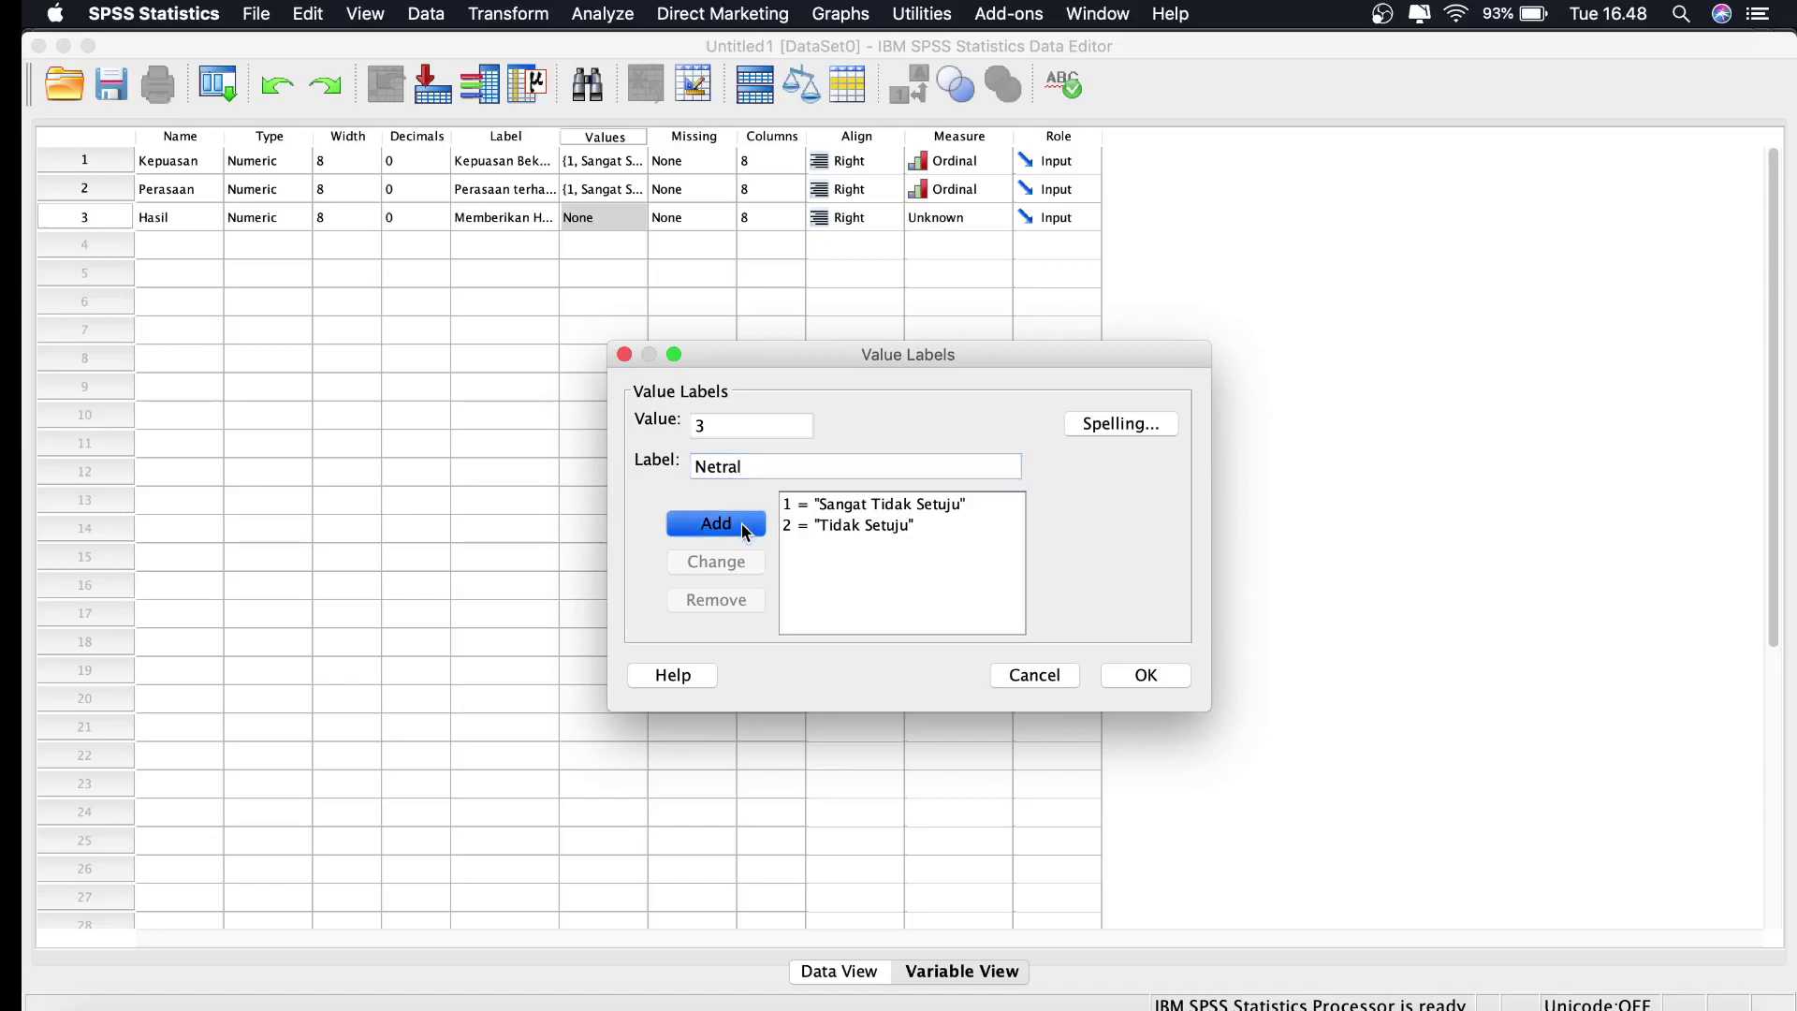
# Add the value label 4 = "Setuju" for Hasil.
pyautogui.write('4')
pyautogui.click(716, 476)
pyautogui.write('Setuju')
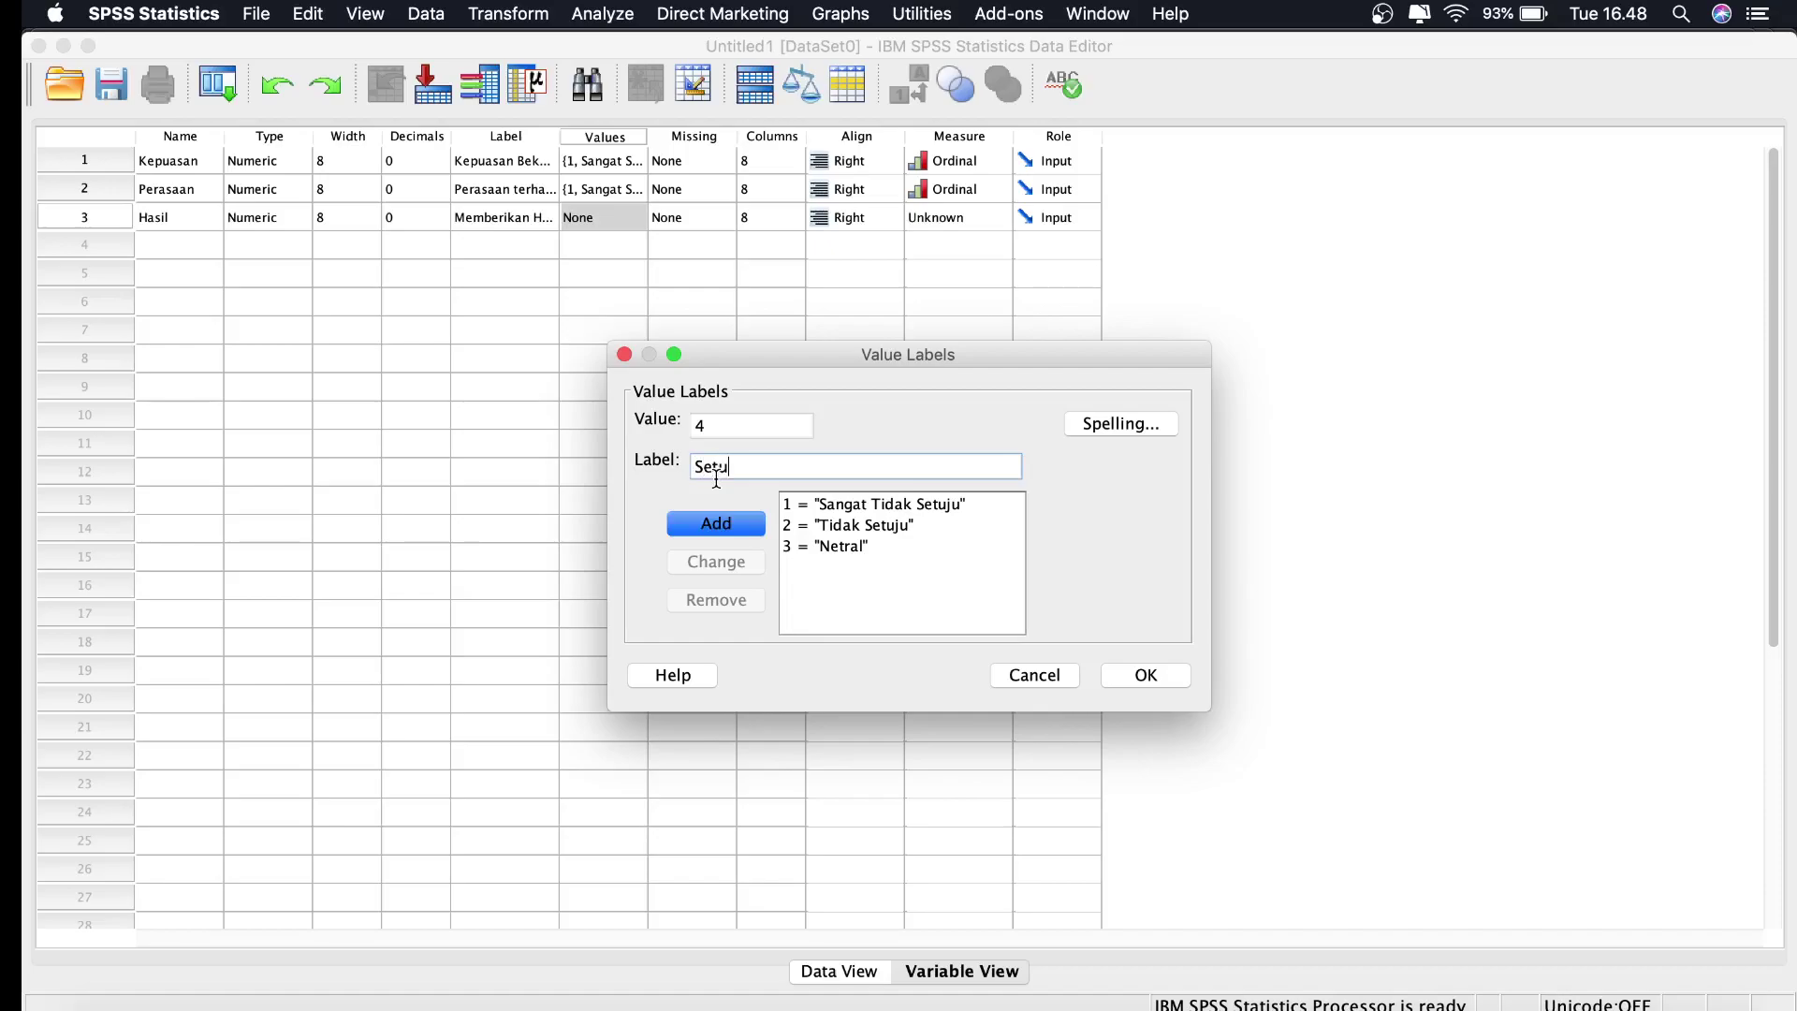
pyautogui.click(727, 522)
# Add the value label 5 = "Sangat Setuju" for Hasil and set the variable's measure to Ordinal.
pyautogui.write('5')
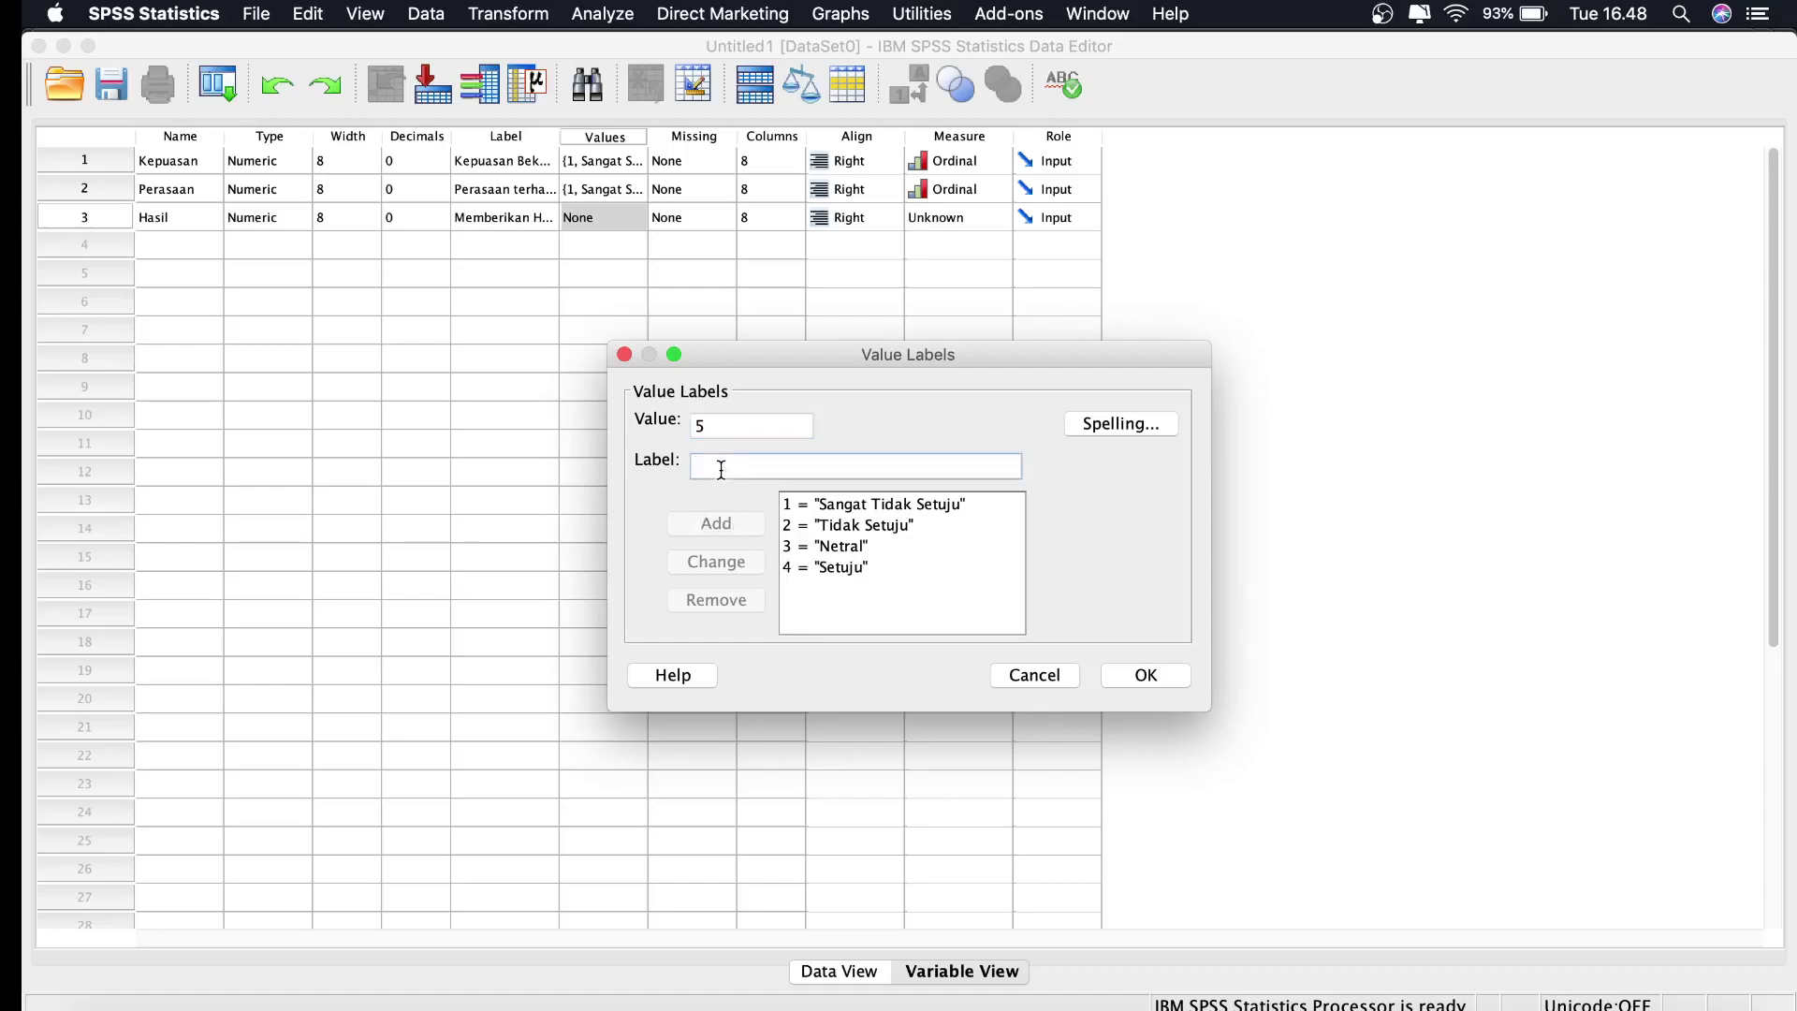
pyautogui.write('Sangat Setuju')
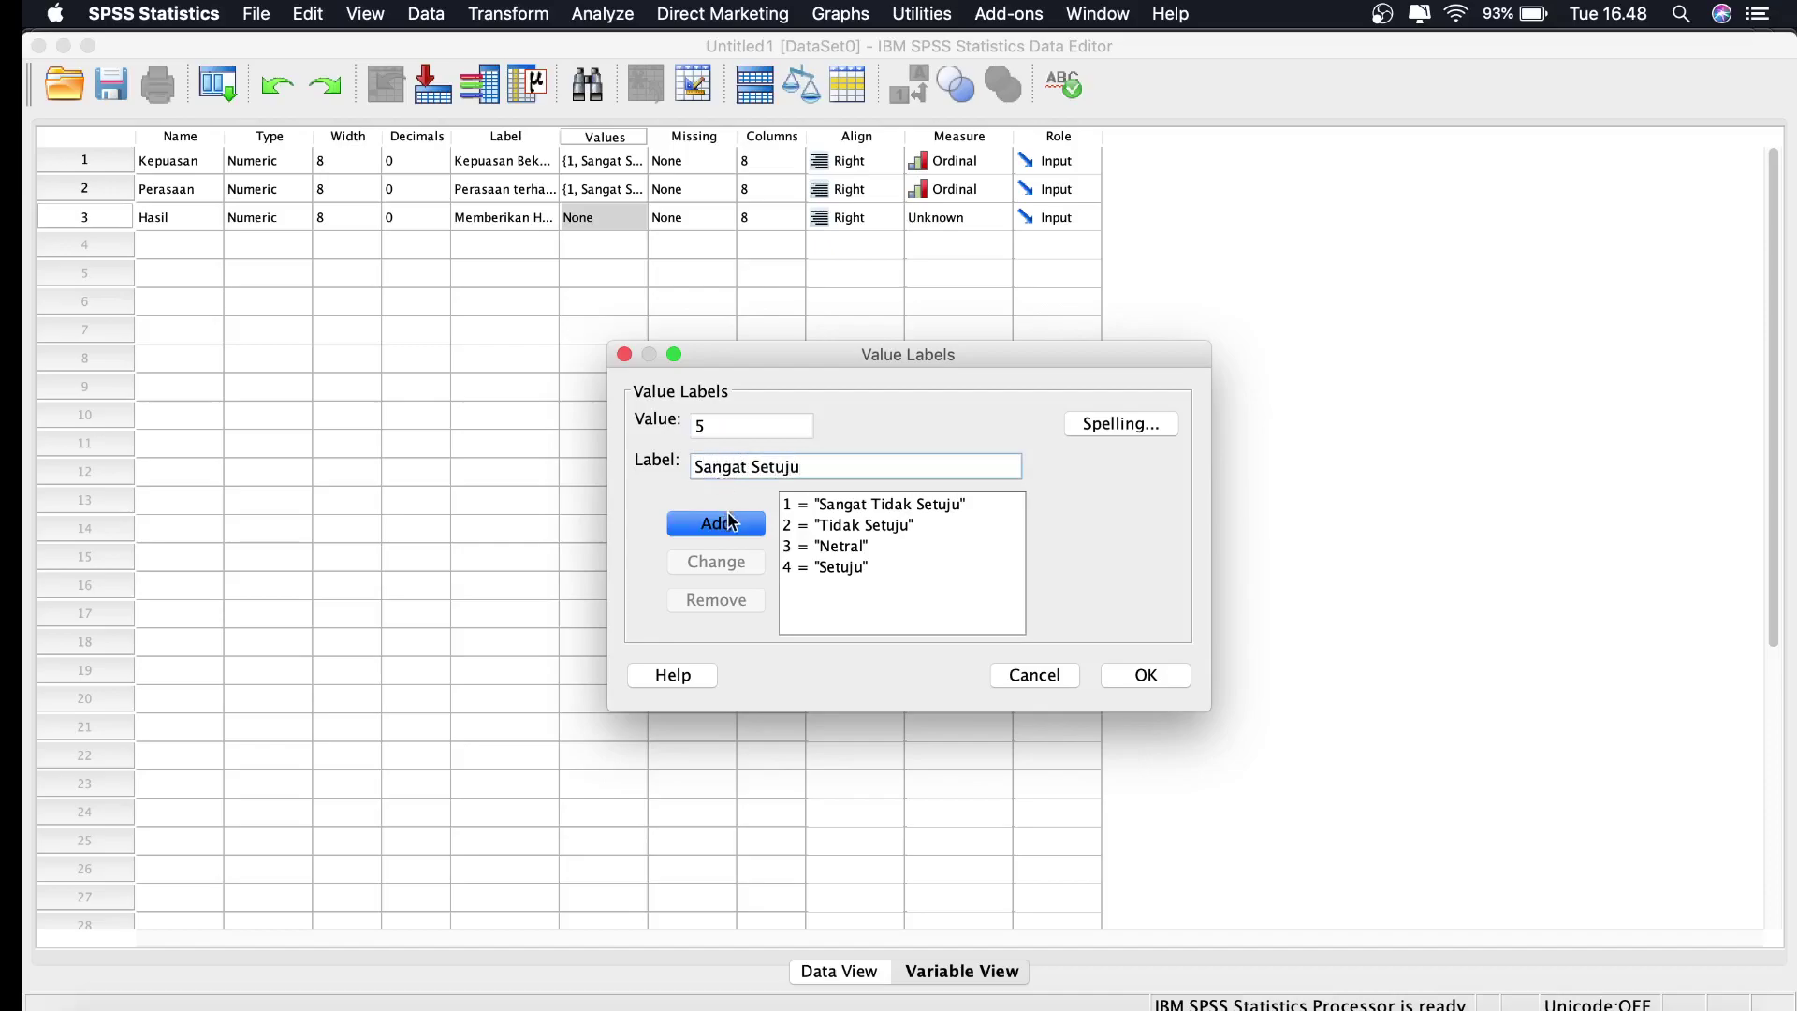
pyautogui.click(729, 522)
pyautogui.click(1131, 675)
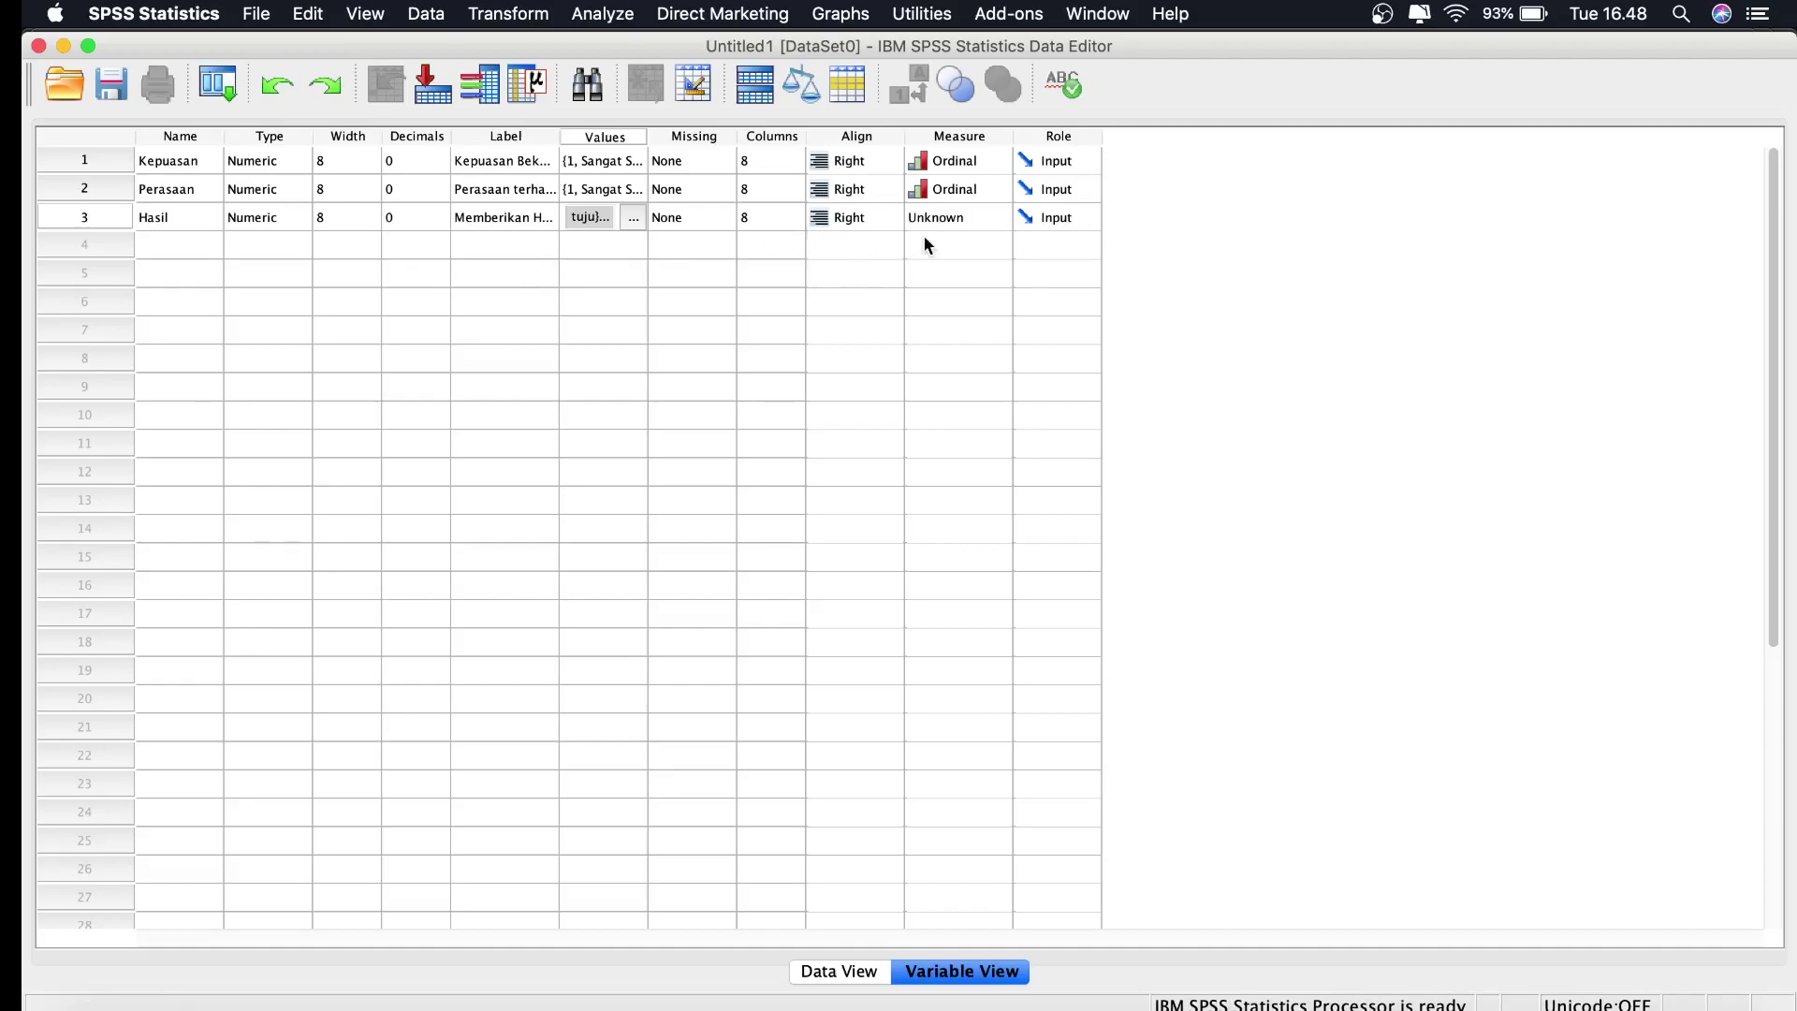
pyautogui.click(948, 219)
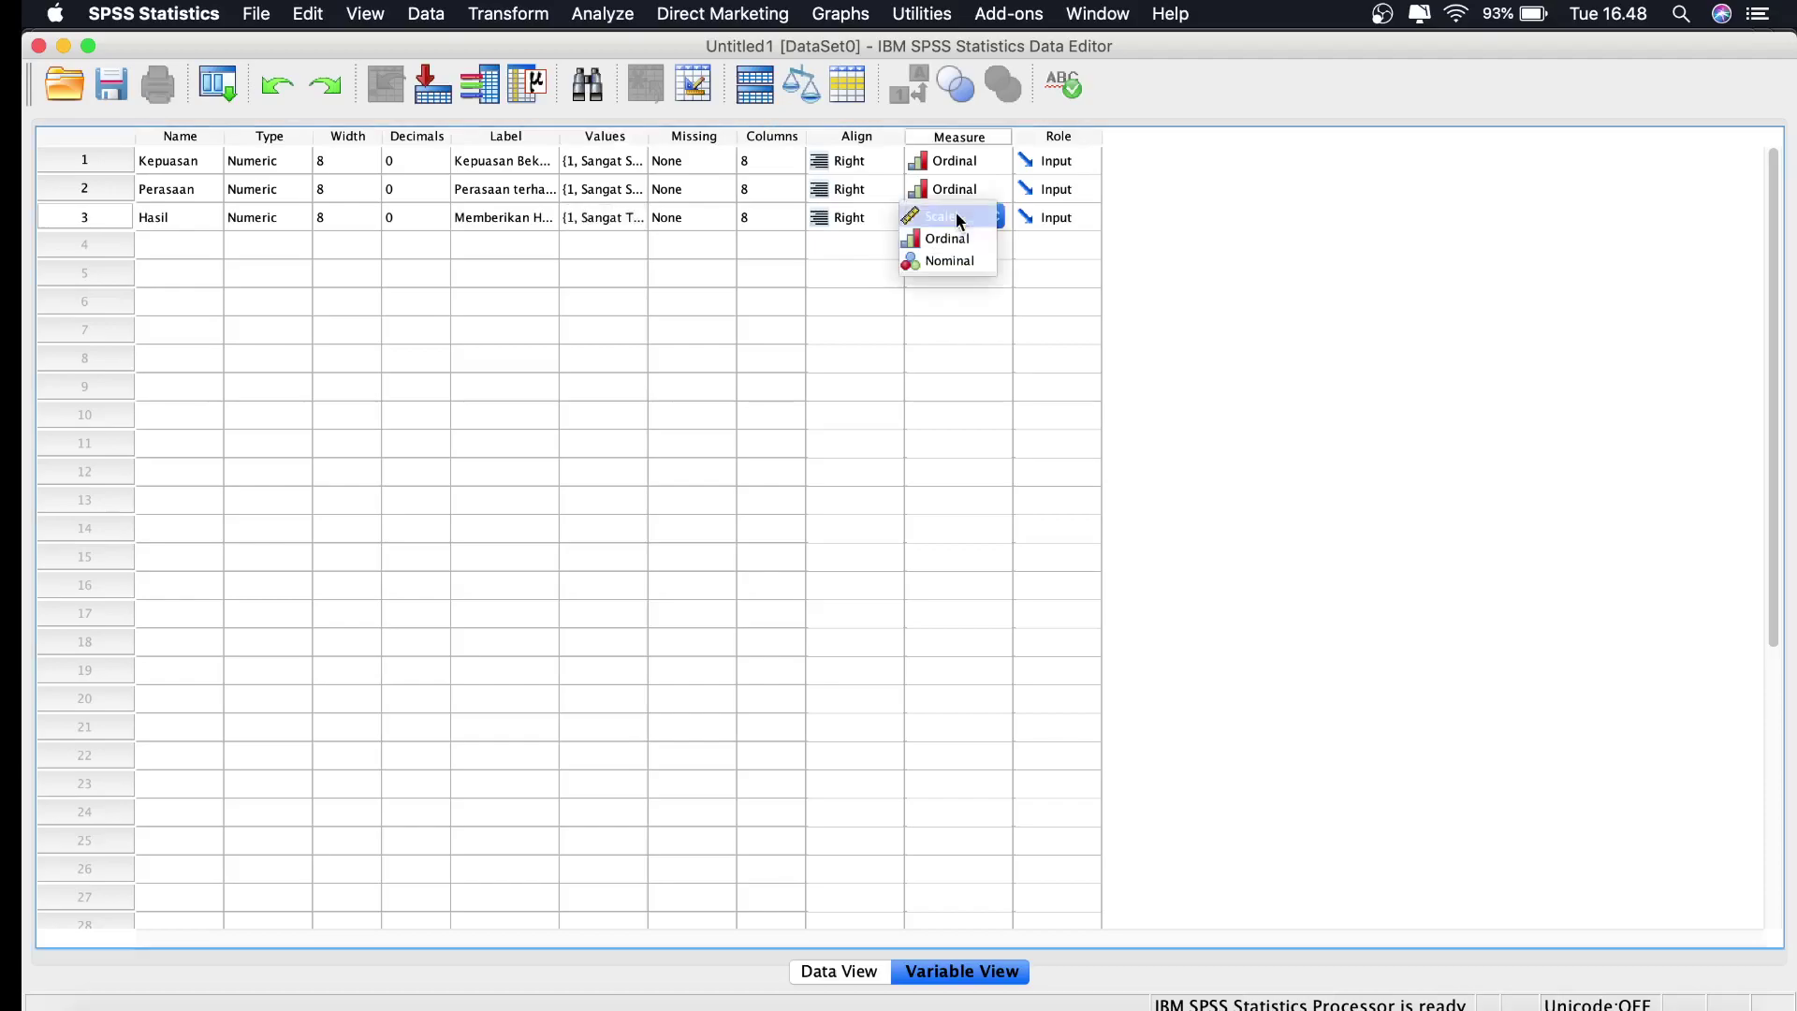
pyautogui.click(946, 242)
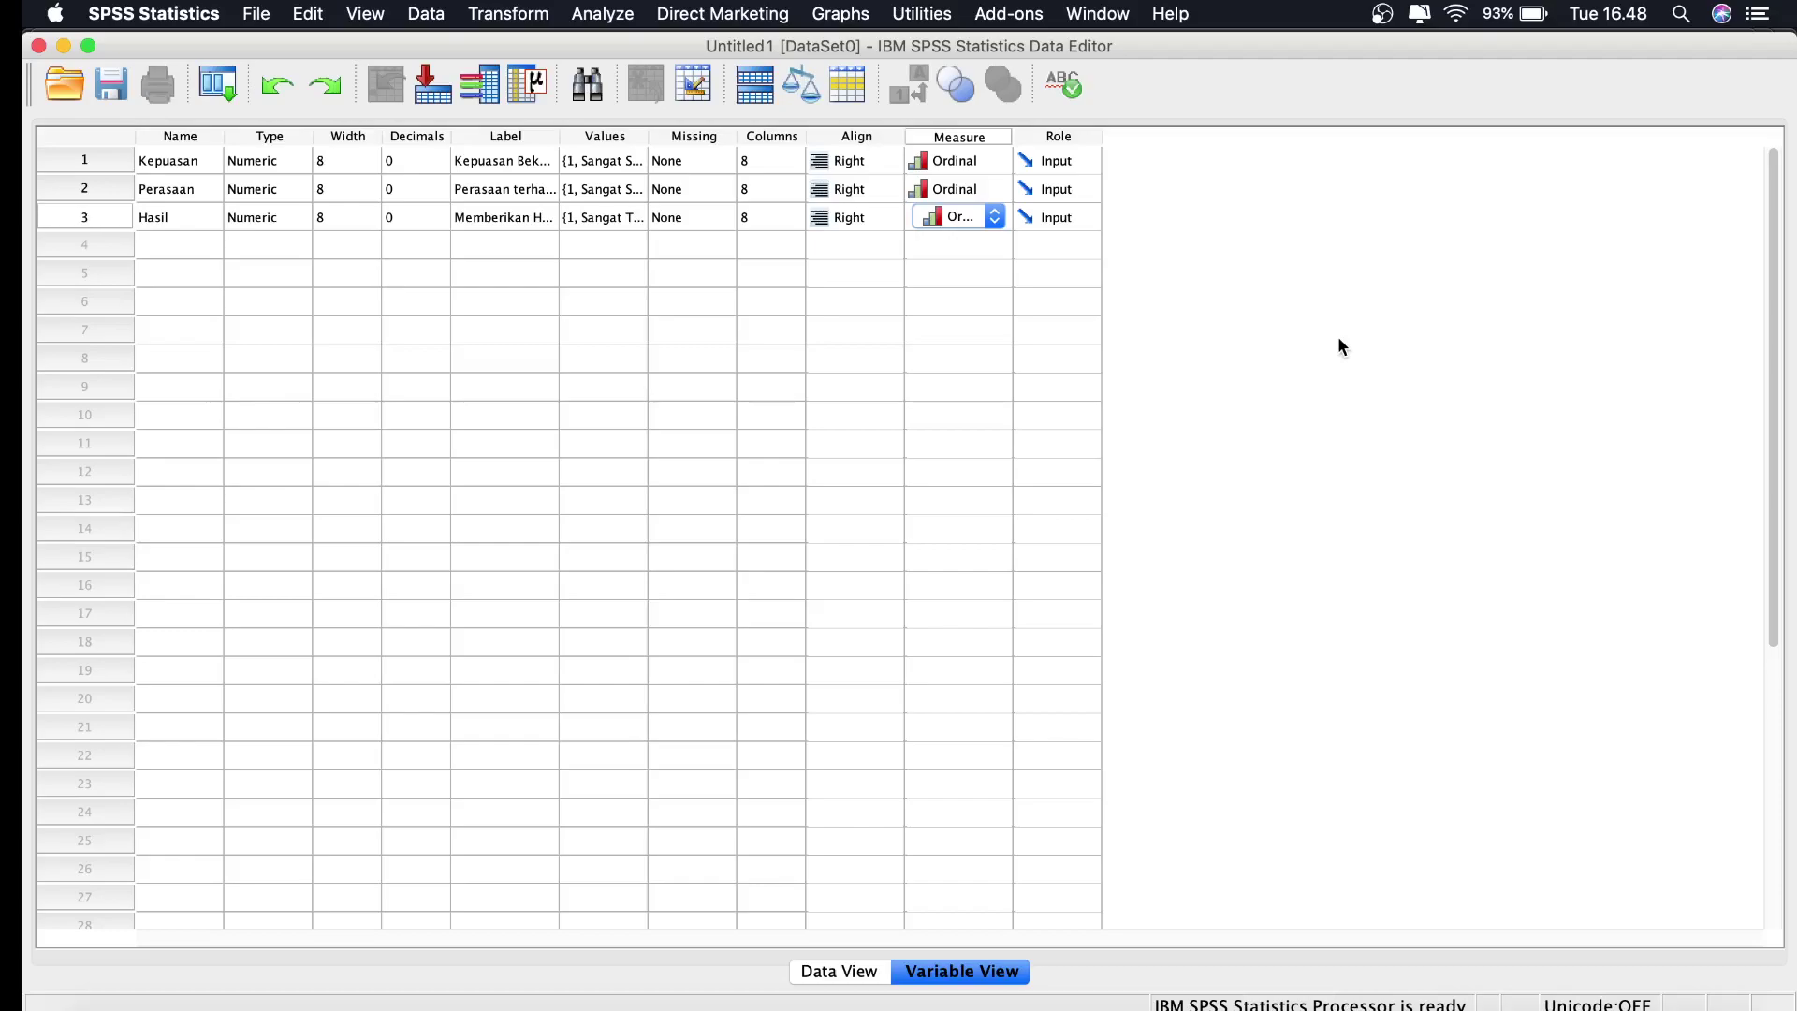
# Define the fourth variable as JK with the Numeric type.
pyautogui.click(164, 246)
pyautogui.click(164, 239)
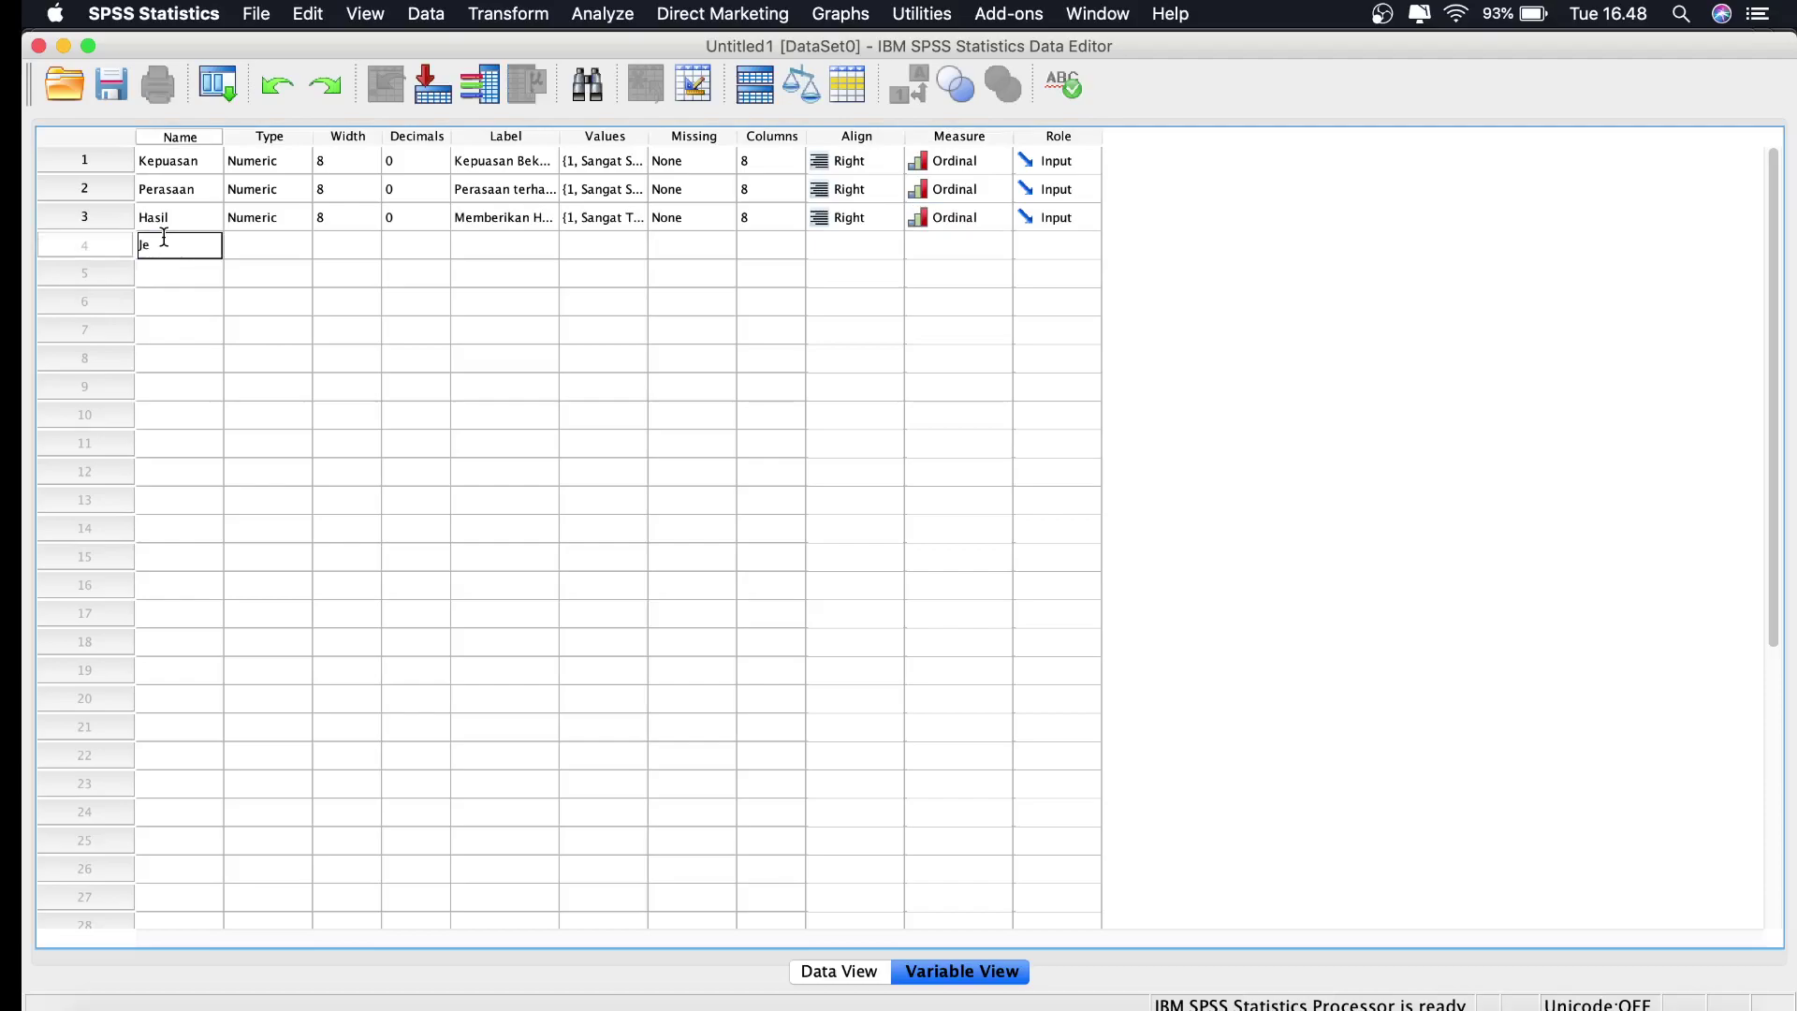
pyautogui.press('BackSpace')
pyautogui.press('BackSpace')
pyautogui.write('J')
pyautogui.click(268, 249)
pyautogui.click(296, 245)
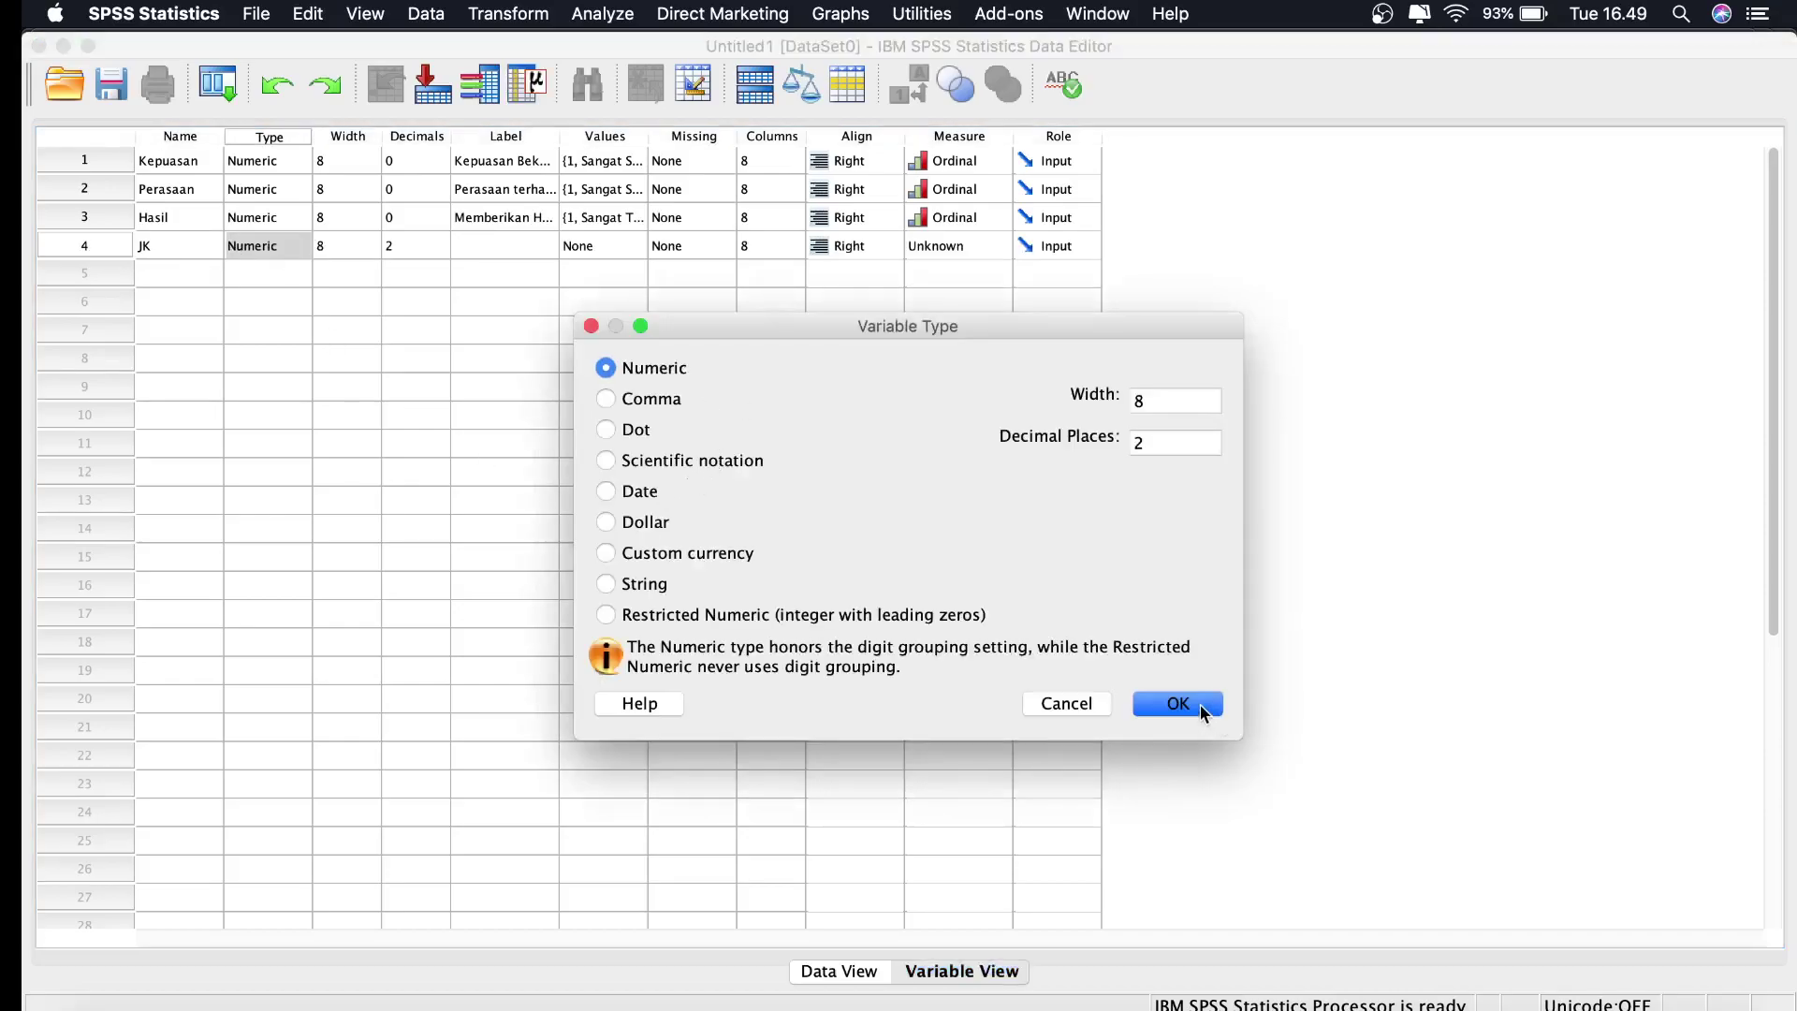
pyautogui.click(1177, 704)
# Set JK's decimals to 0 and label the variable "Jenis Kelamin".
pyautogui.click(410, 246)
pyautogui.click(441, 239)
pyautogui.click(441, 240)
pyautogui.click(441, 251)
pyautogui.click(497, 249)
pyautogui.write('Jenis')
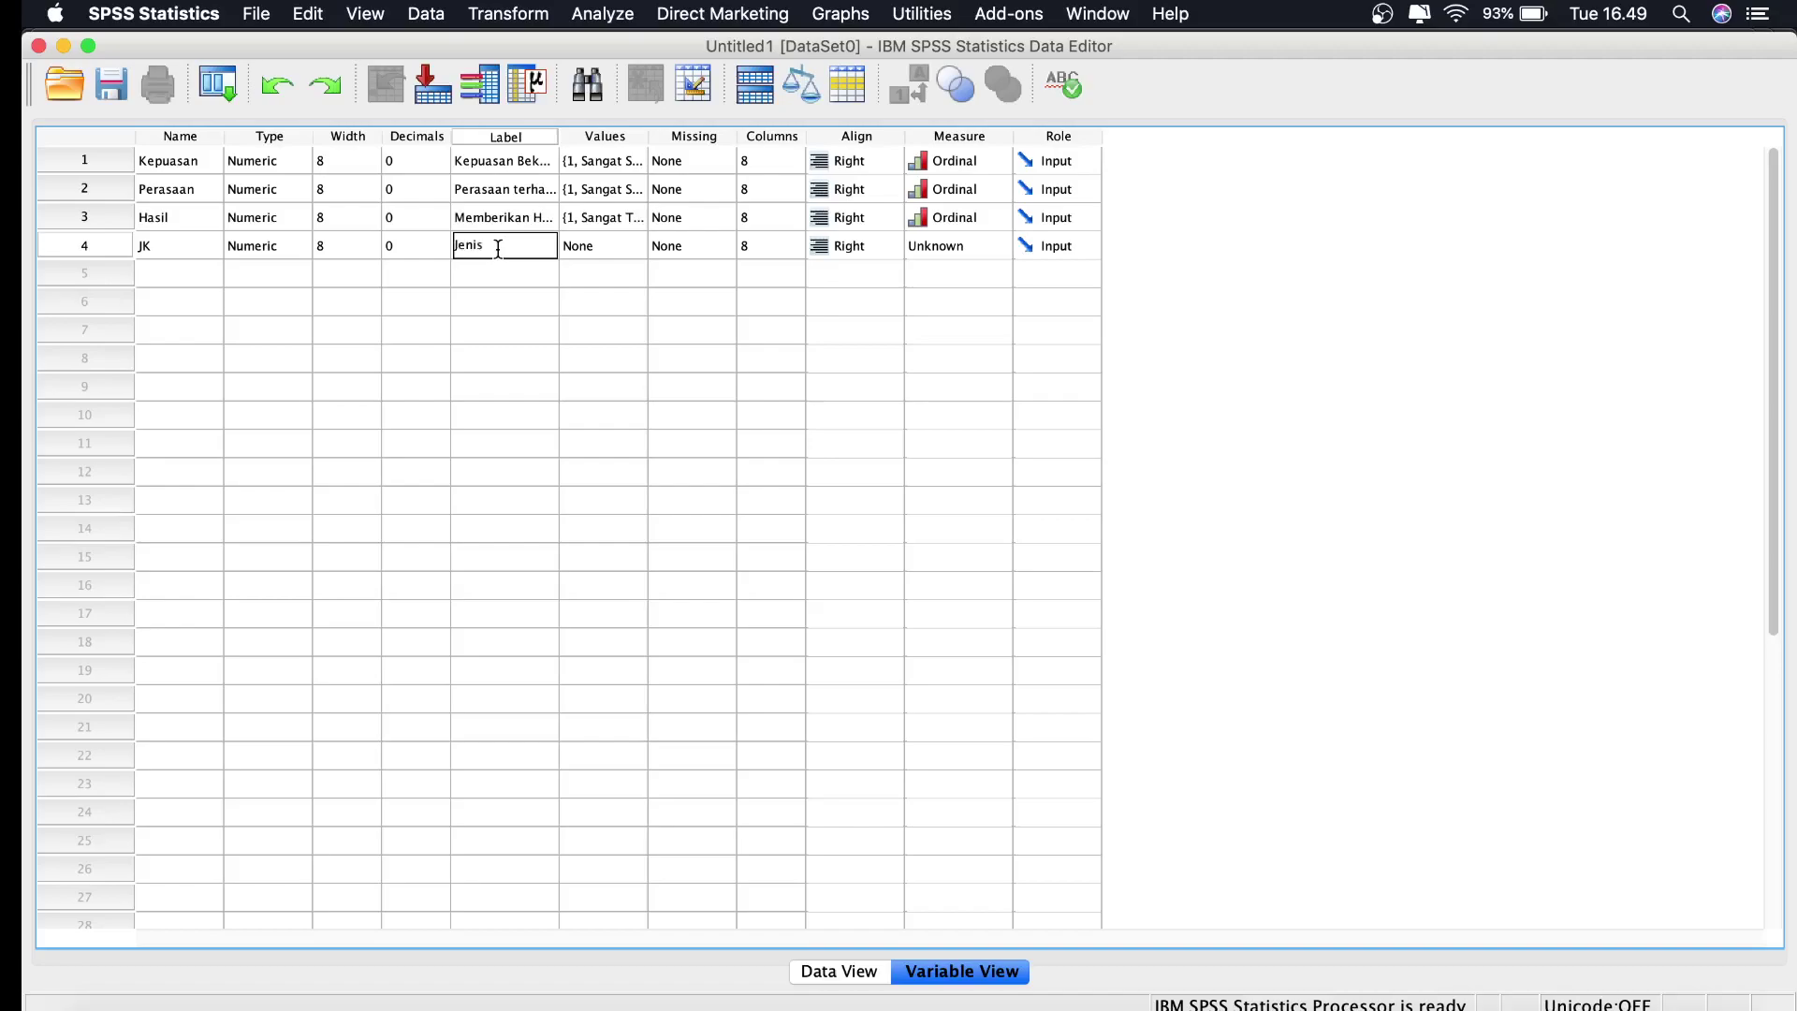
pyautogui.write(' Kelamin')
# Add the value label 1 = "Laki-Laki" for JK.
pyautogui.click(631, 249)
pyautogui.click(631, 249)
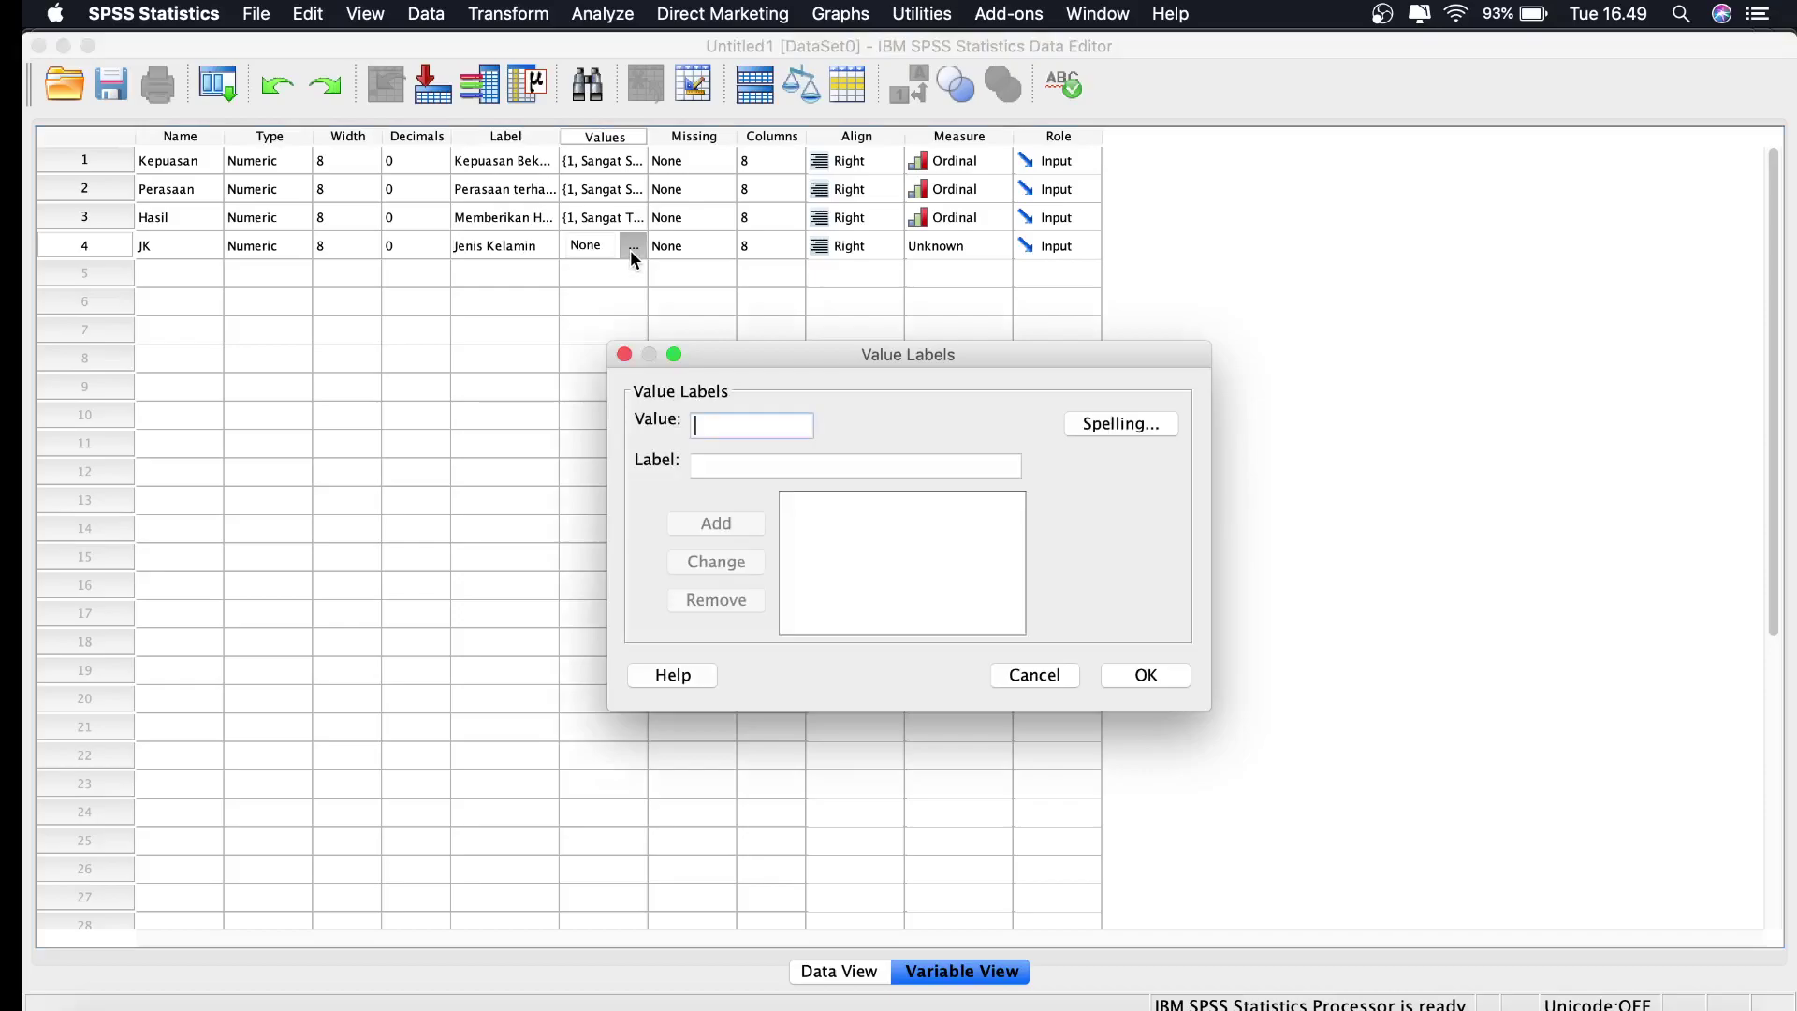
pyautogui.write('1')
pyautogui.click(730, 476)
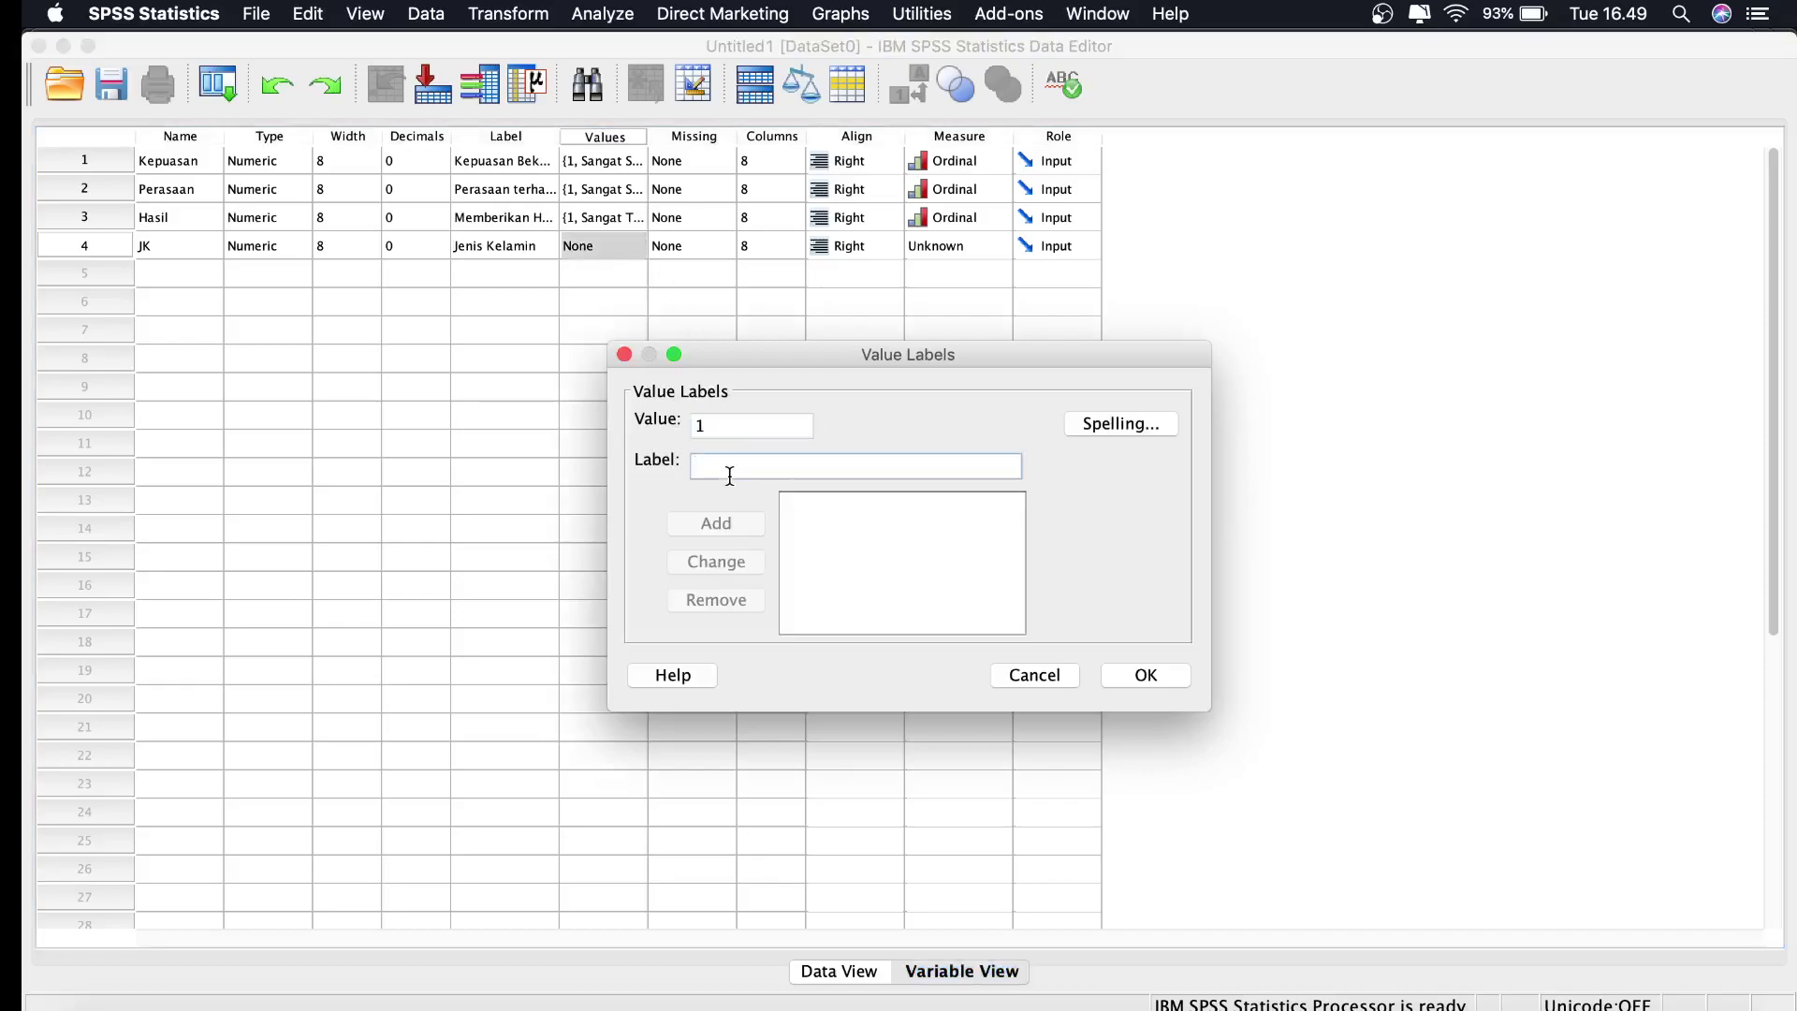
pyautogui.write('Laki-Laki')
pyautogui.click(727, 526)
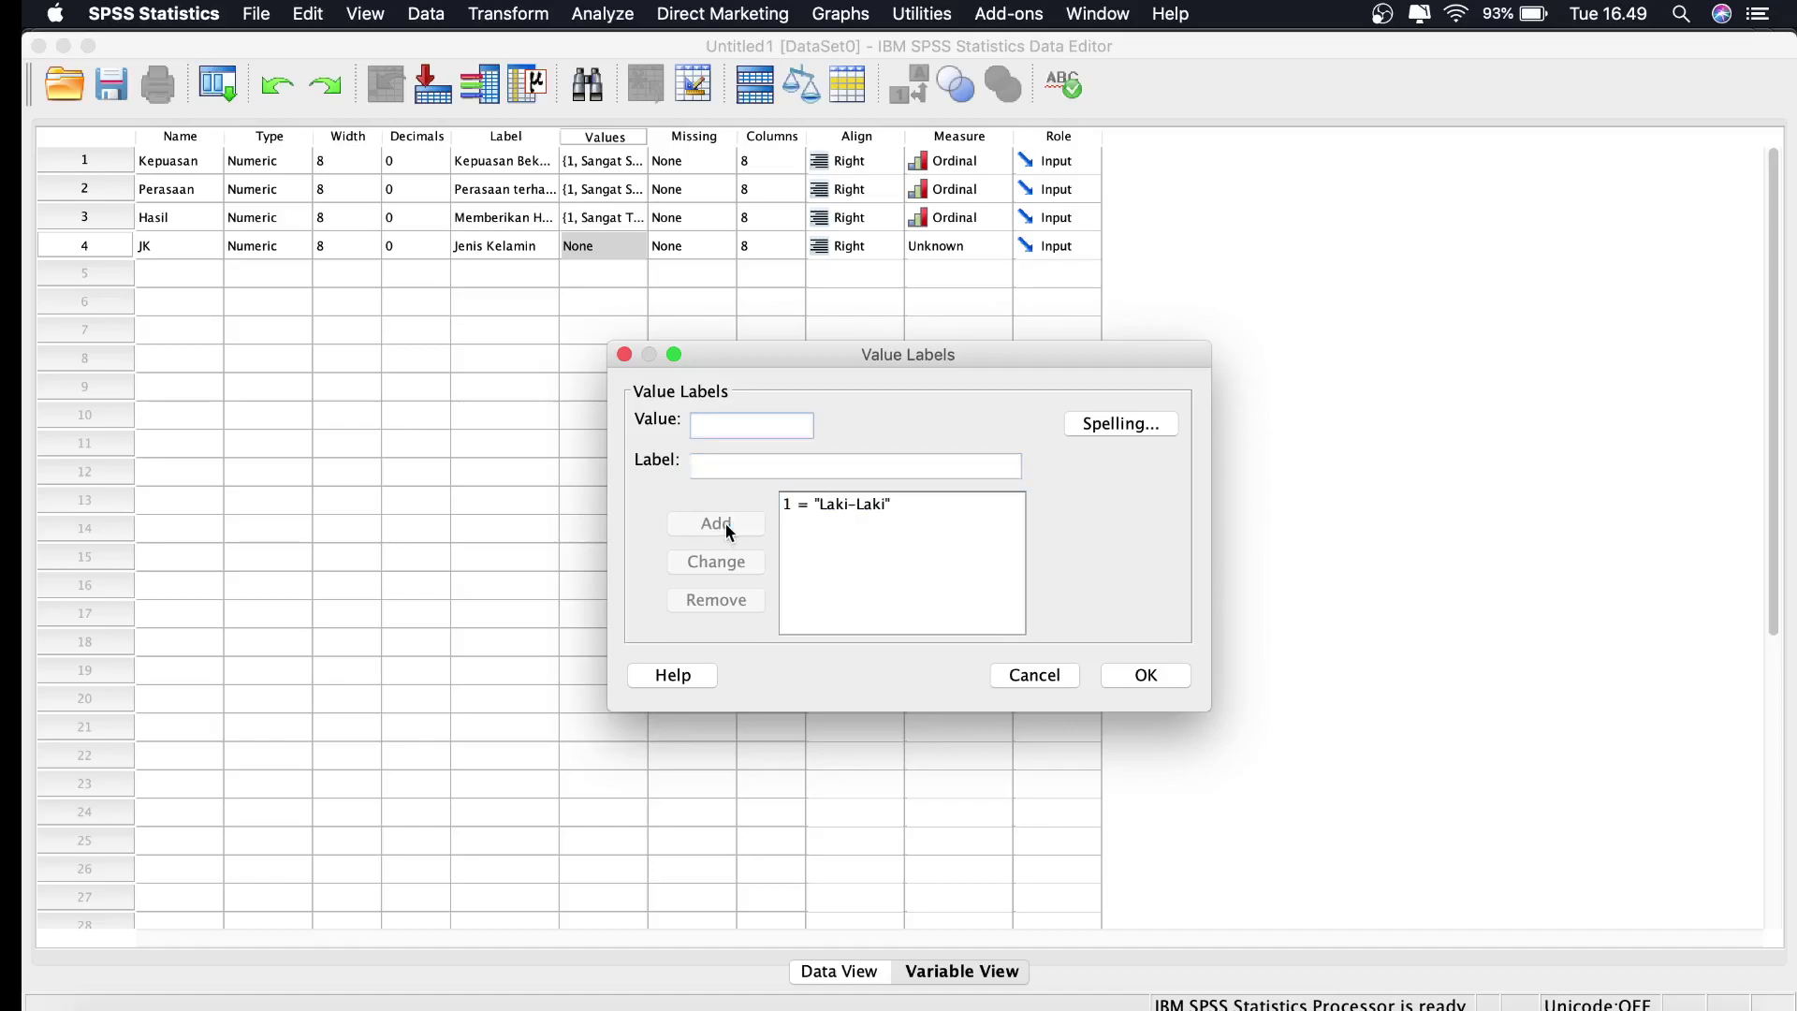
# Add the value label 2 = "Perempuan" for JK and set the variable's measure to Nominal.
pyautogui.write('2')
pyautogui.click(735, 474)
pyautogui.write('P')
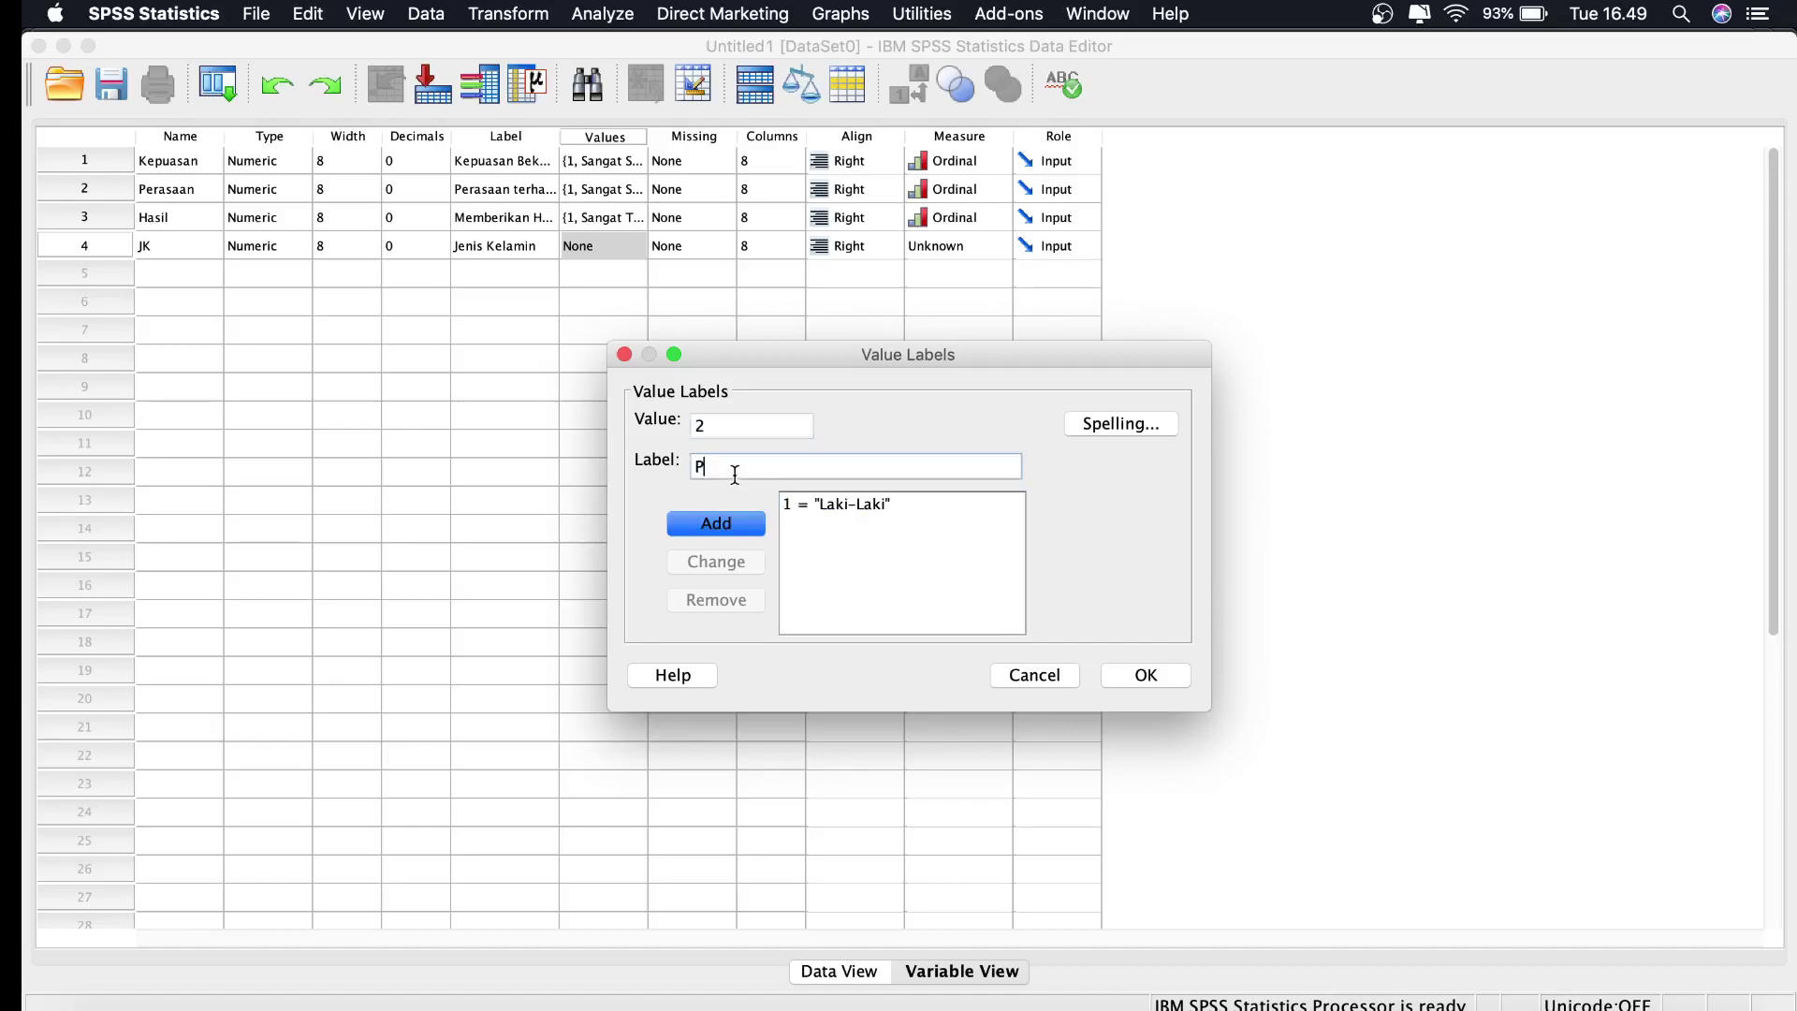
pyautogui.write('erempuan')
pyautogui.click(726, 528)
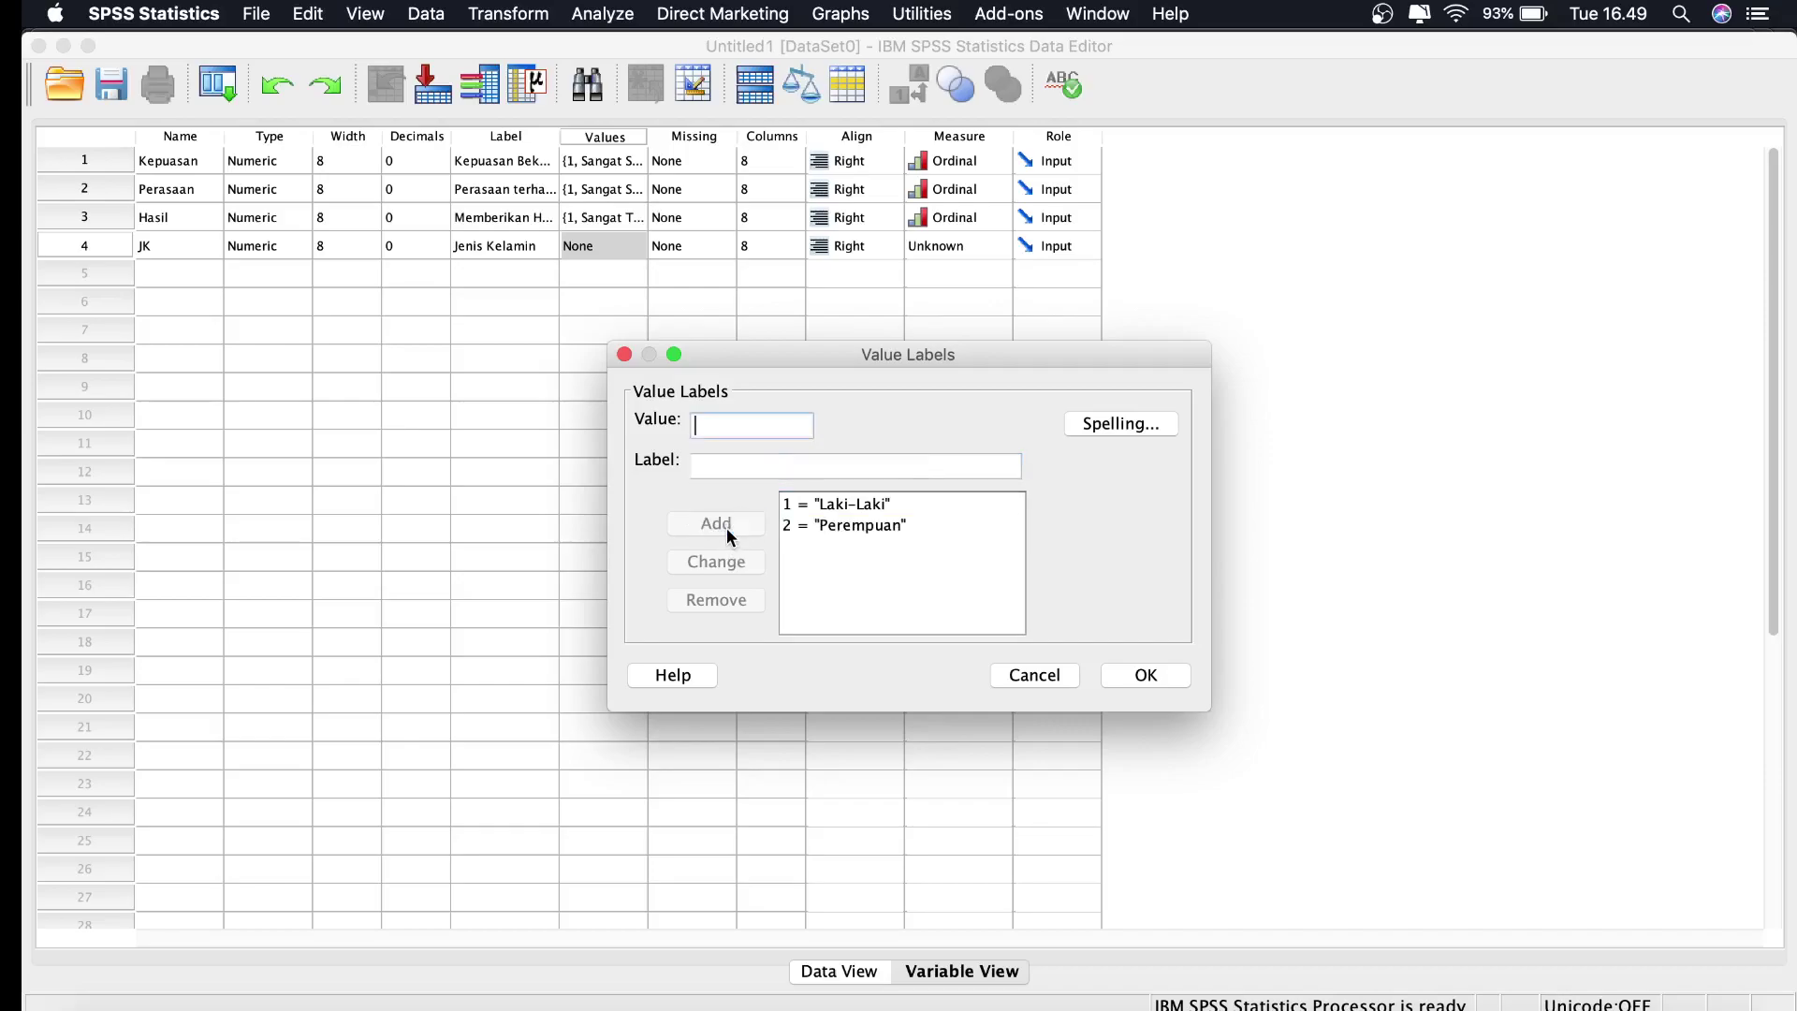
pyautogui.click(1163, 675)
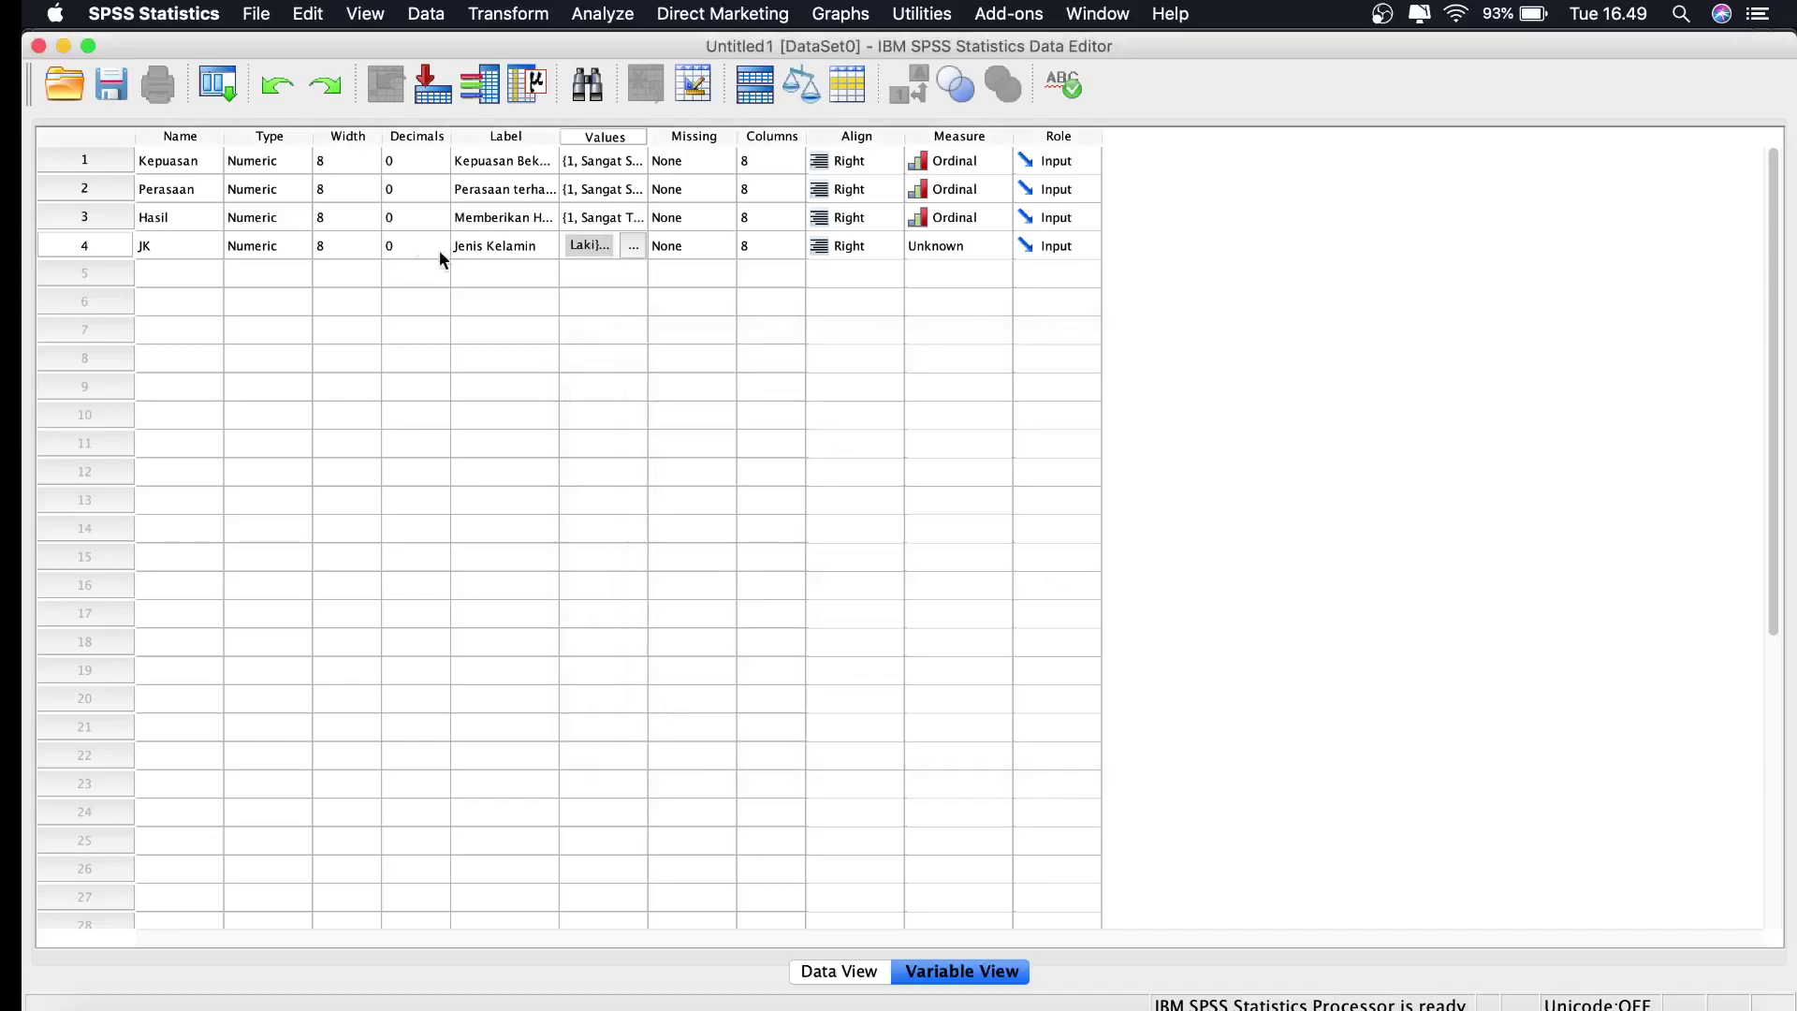
pyautogui.click(981, 246)
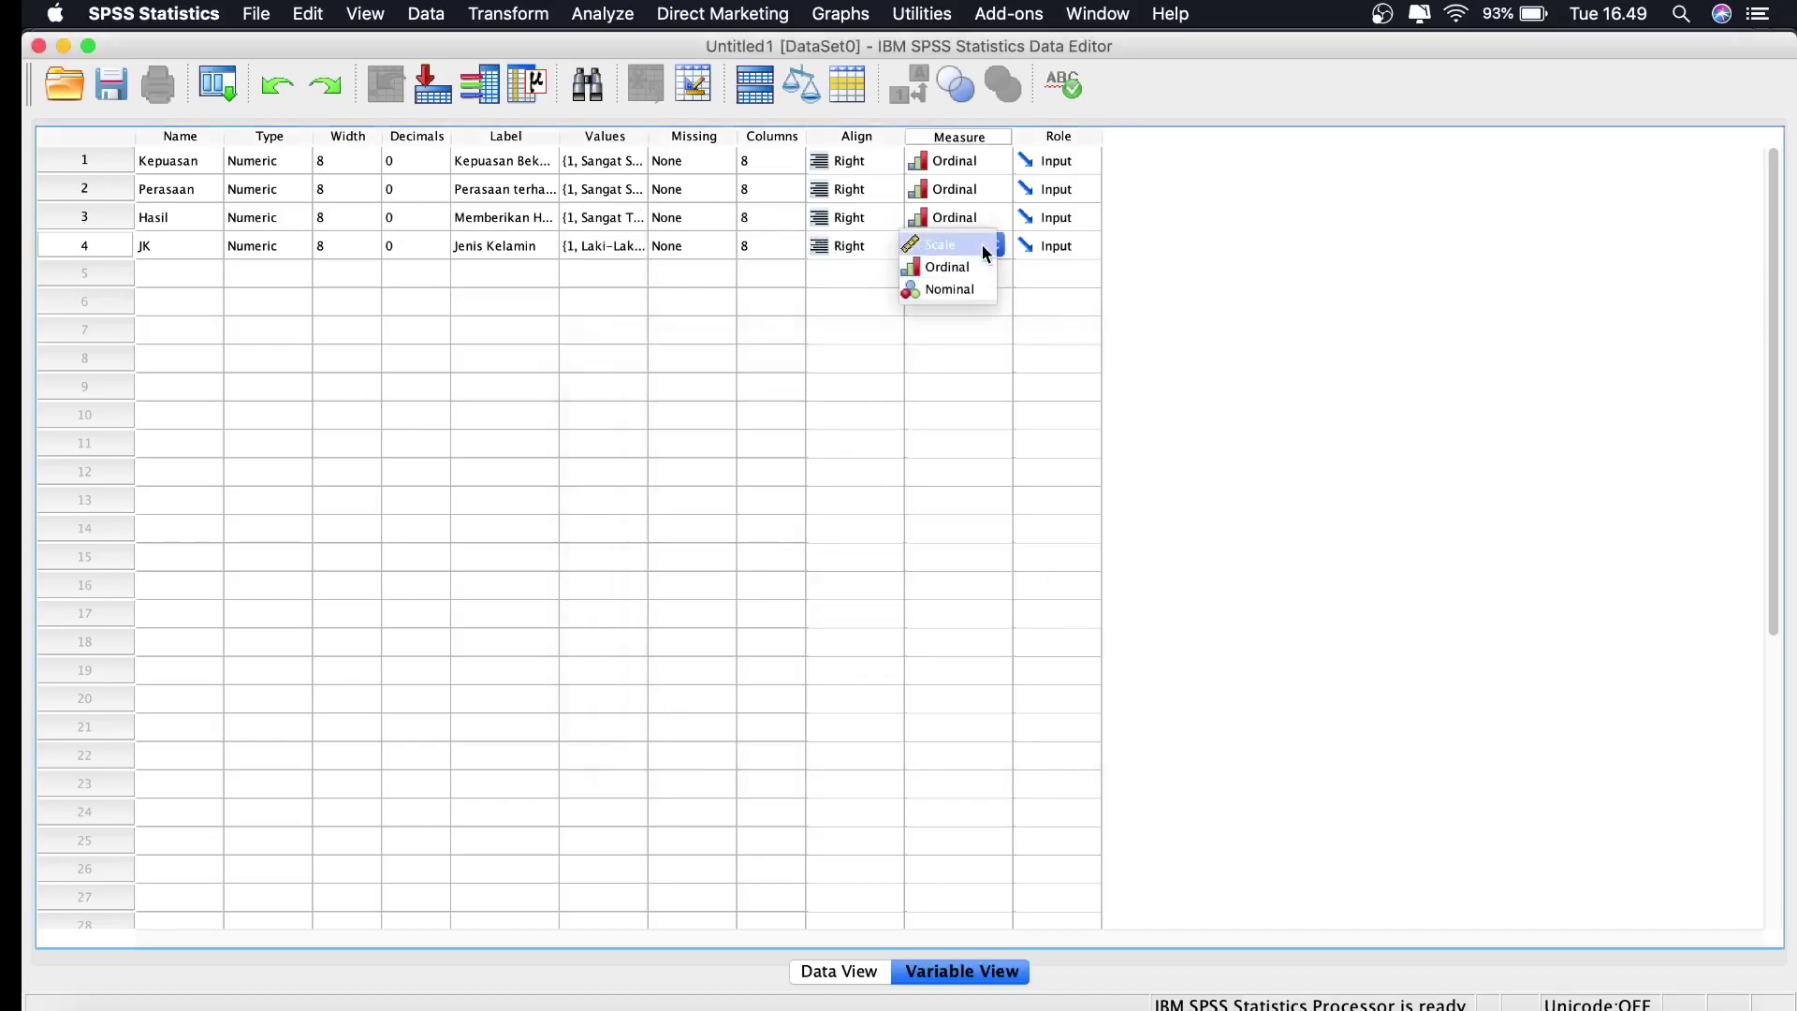
pyautogui.click(950, 290)
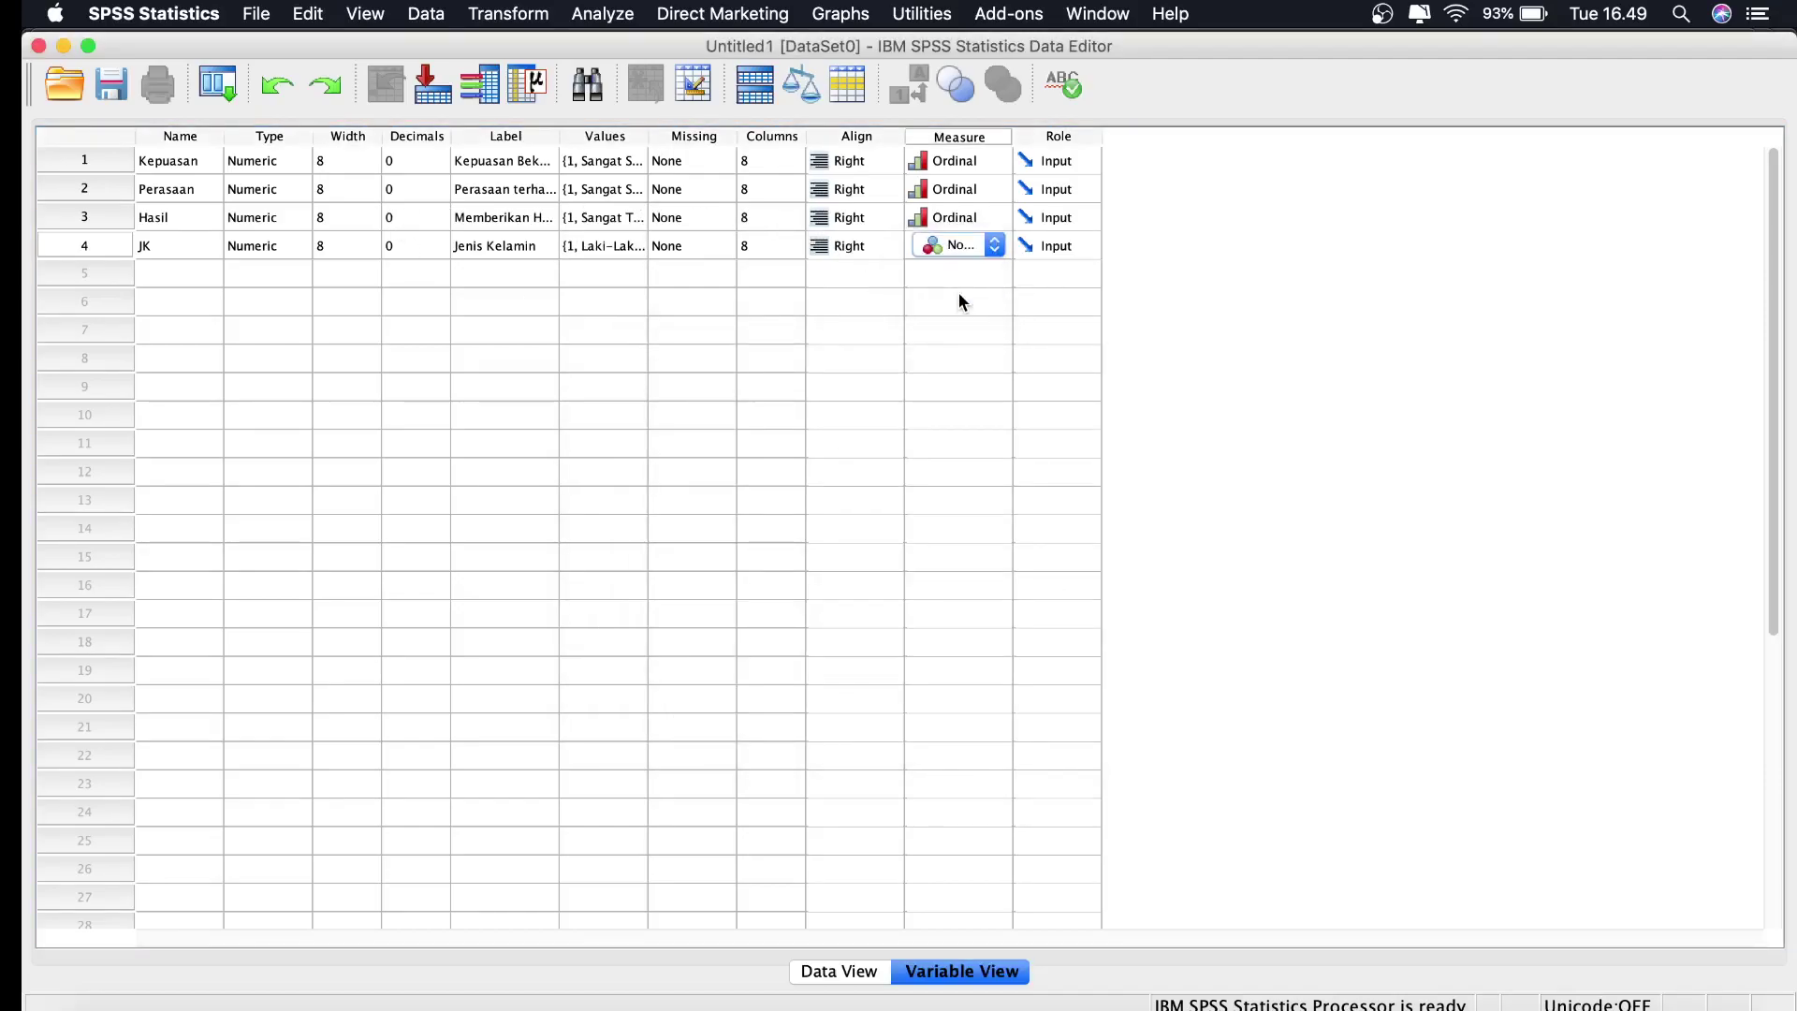
# Define the fifth variable as JP in the row below JK.
pyautogui.click(167, 279)
pyautogui.click(164, 271)
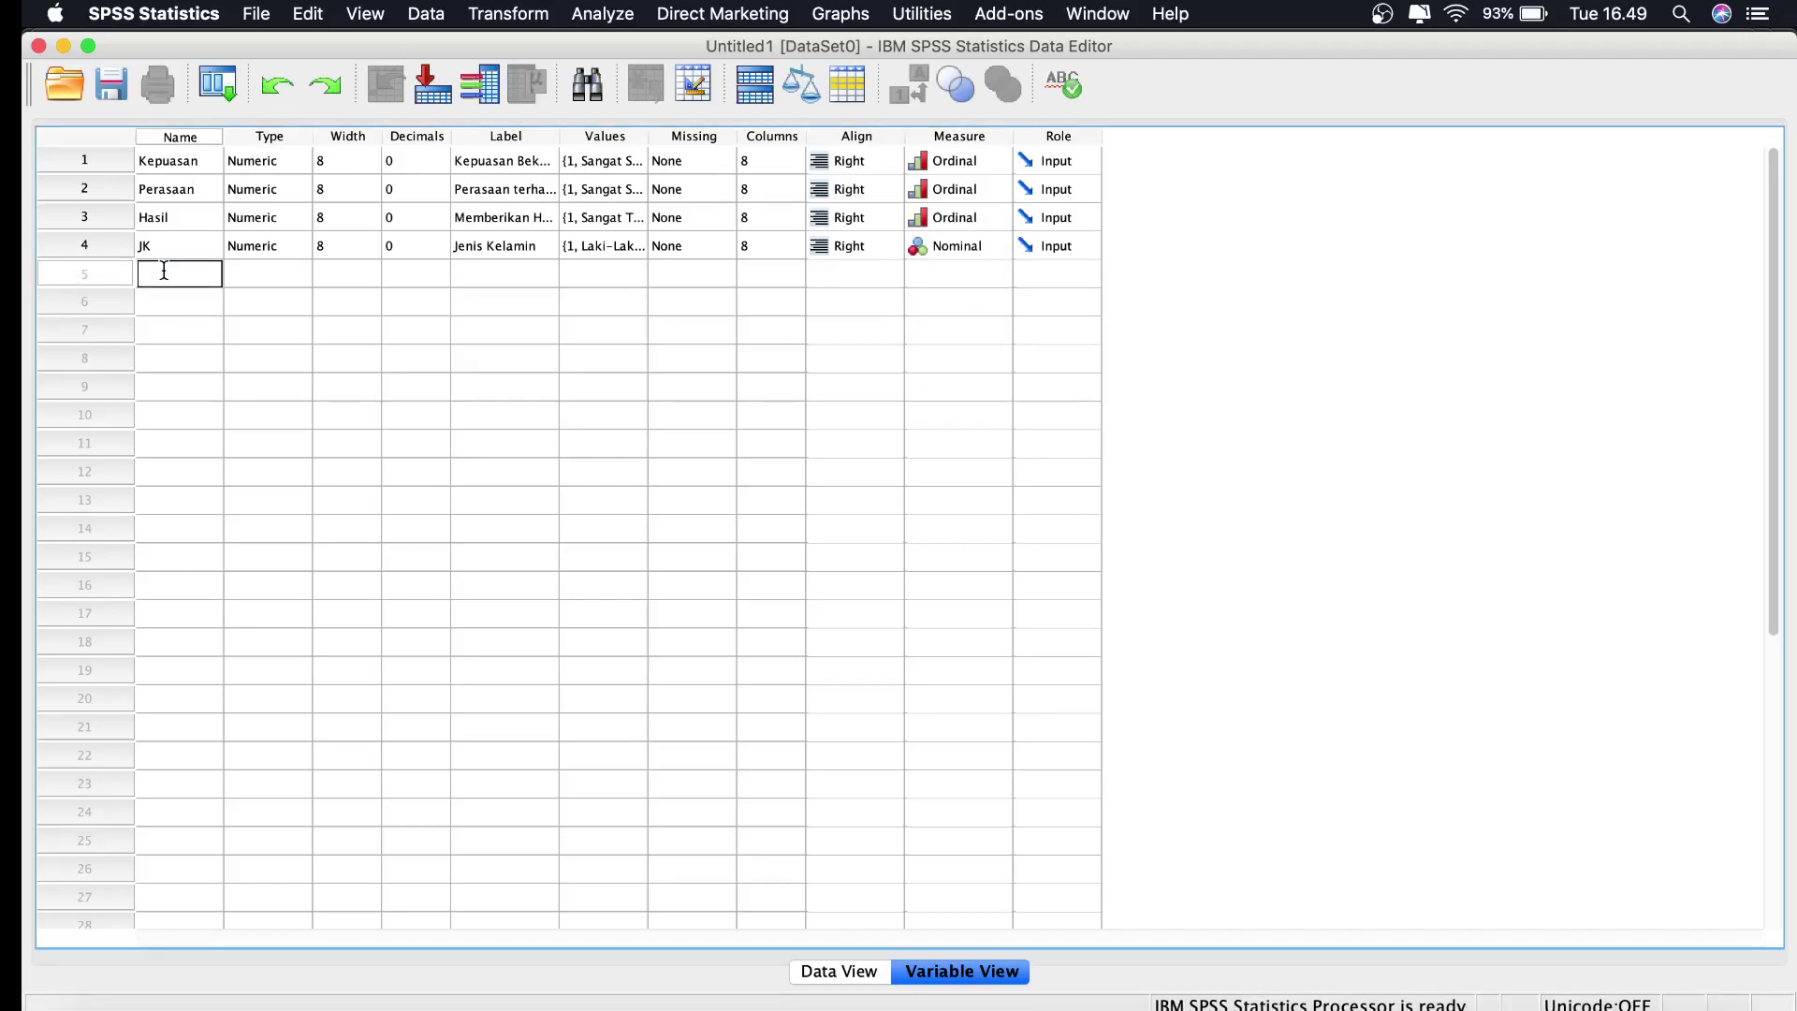
pyautogui.write('JP')
pyautogui.click(271, 273)
# Set JP's decimals to 0 and label the variable "Jenis Pekerjaan".
pyautogui.click(426, 276)
pyautogui.click(440, 268)
pyautogui.click(440, 268)
pyautogui.click(440, 280)
pyautogui.click(440, 280)
pyautogui.click(440, 280)
pyautogui.click(440, 280)
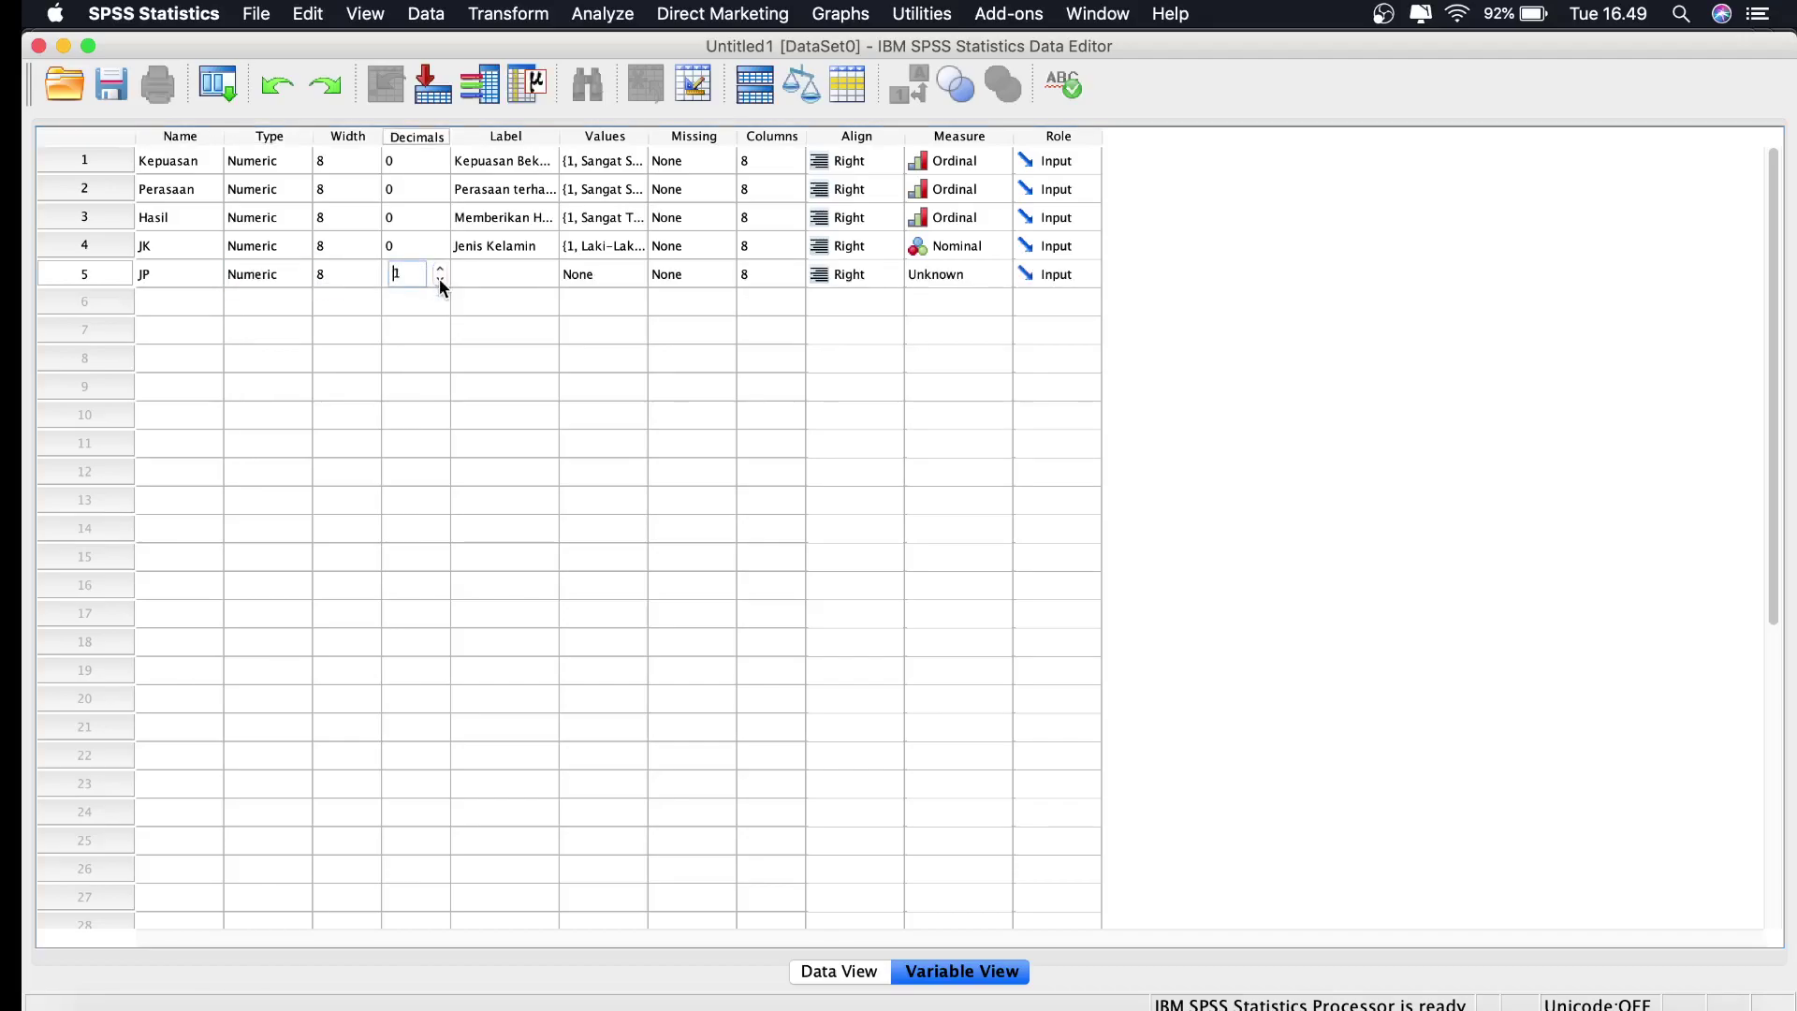
pyautogui.click(493, 277)
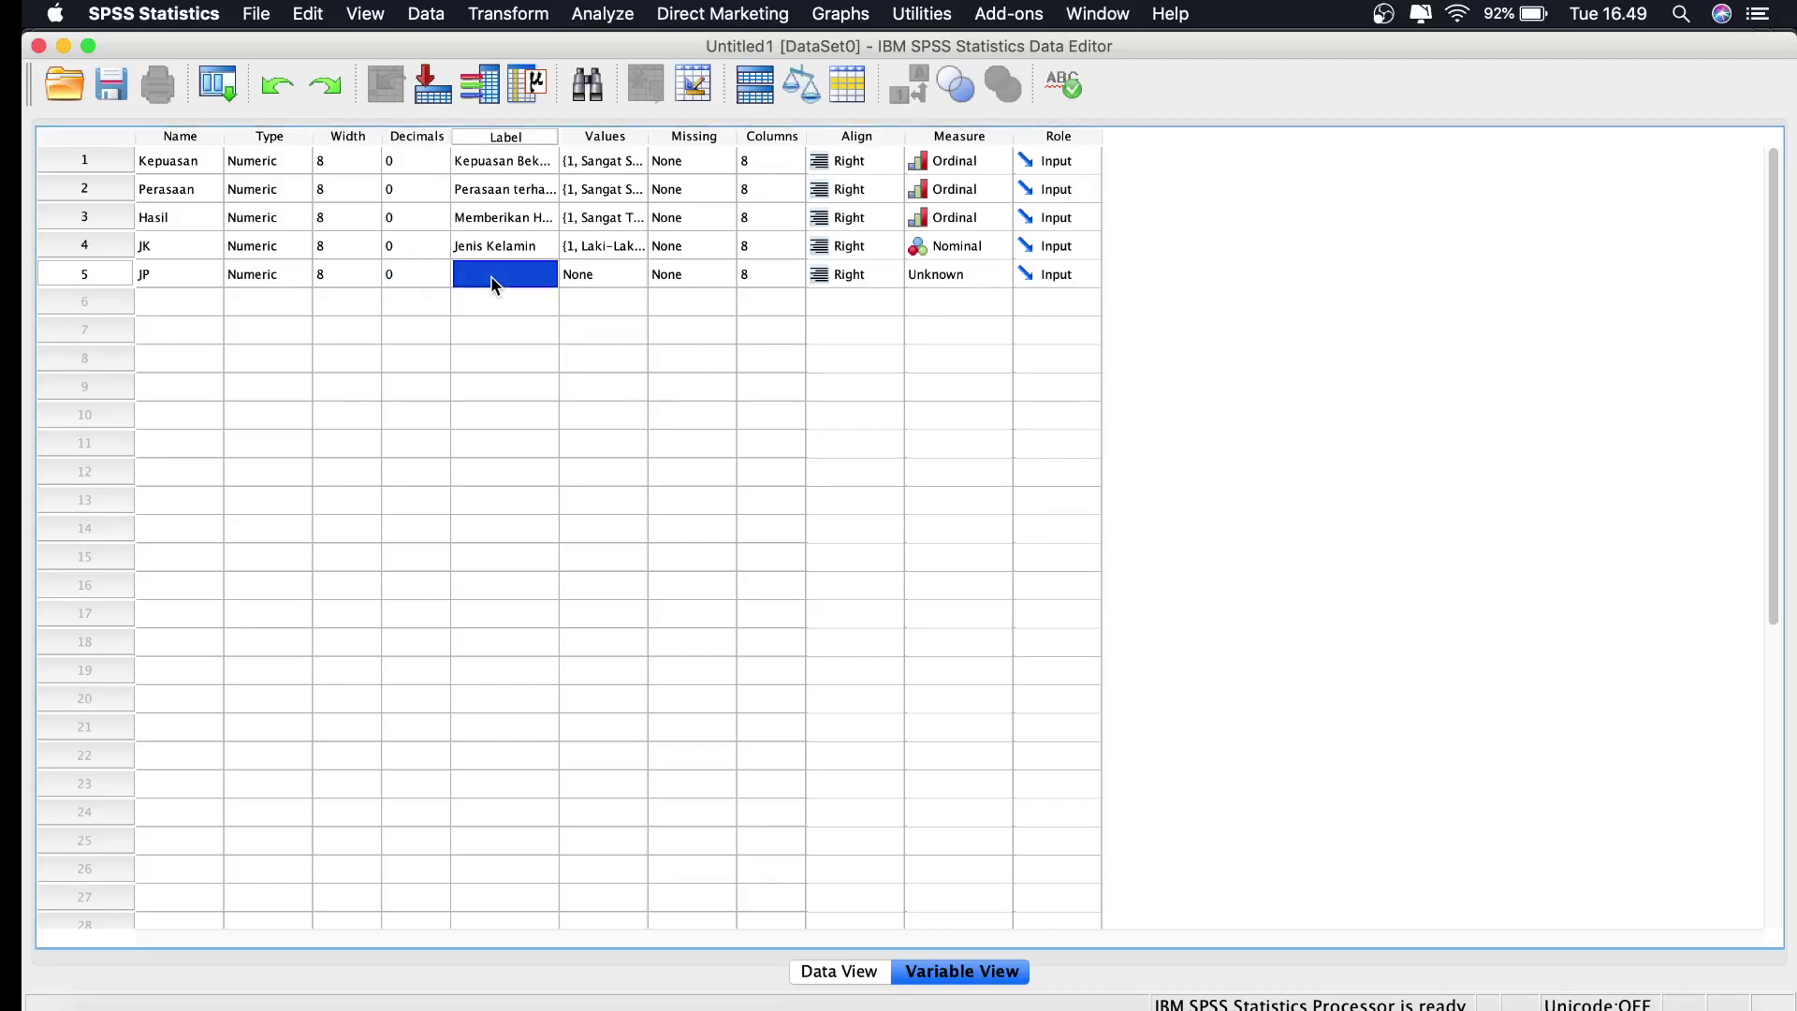
pyautogui.click(491, 277)
pyautogui.write('Jenis Pekerjaa')
# Add the value label 1 = "Dosen" for JP.
pyautogui.click(600, 279)
pyautogui.click(632, 277)
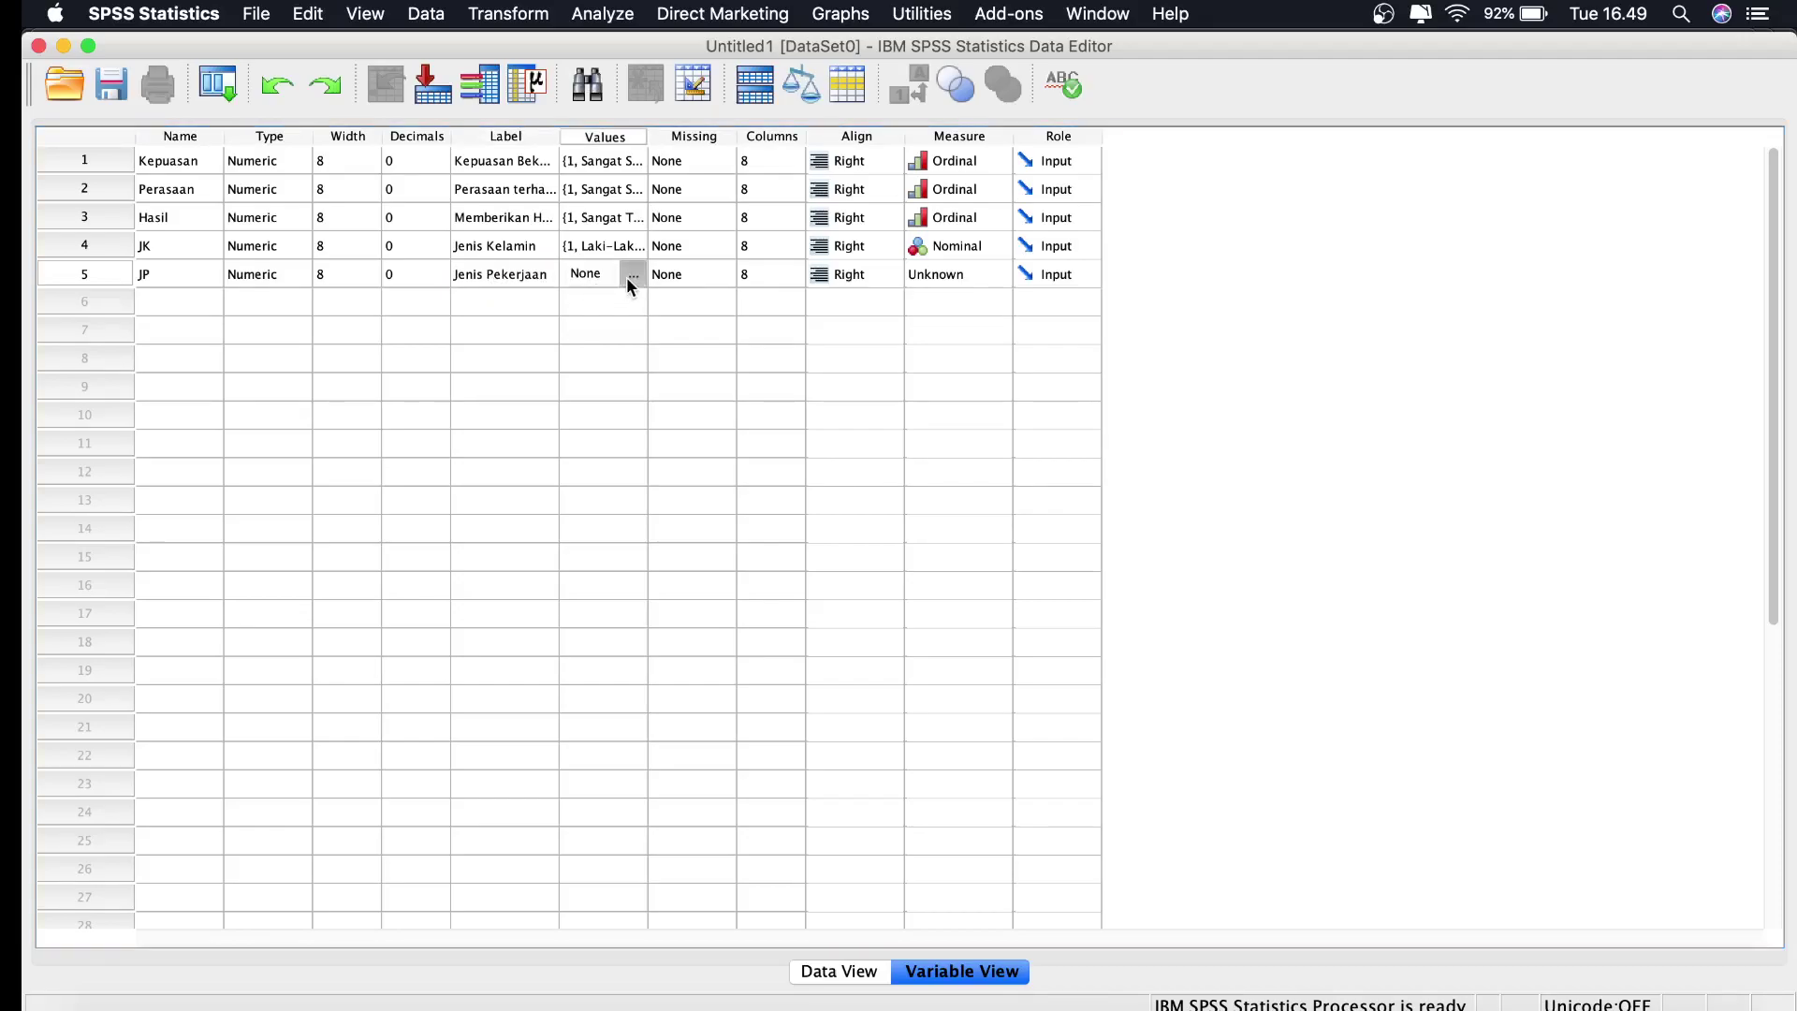
pyautogui.click(704, 426)
pyautogui.write('1')
pyautogui.click(709, 466)
pyautogui.write('Dosen')
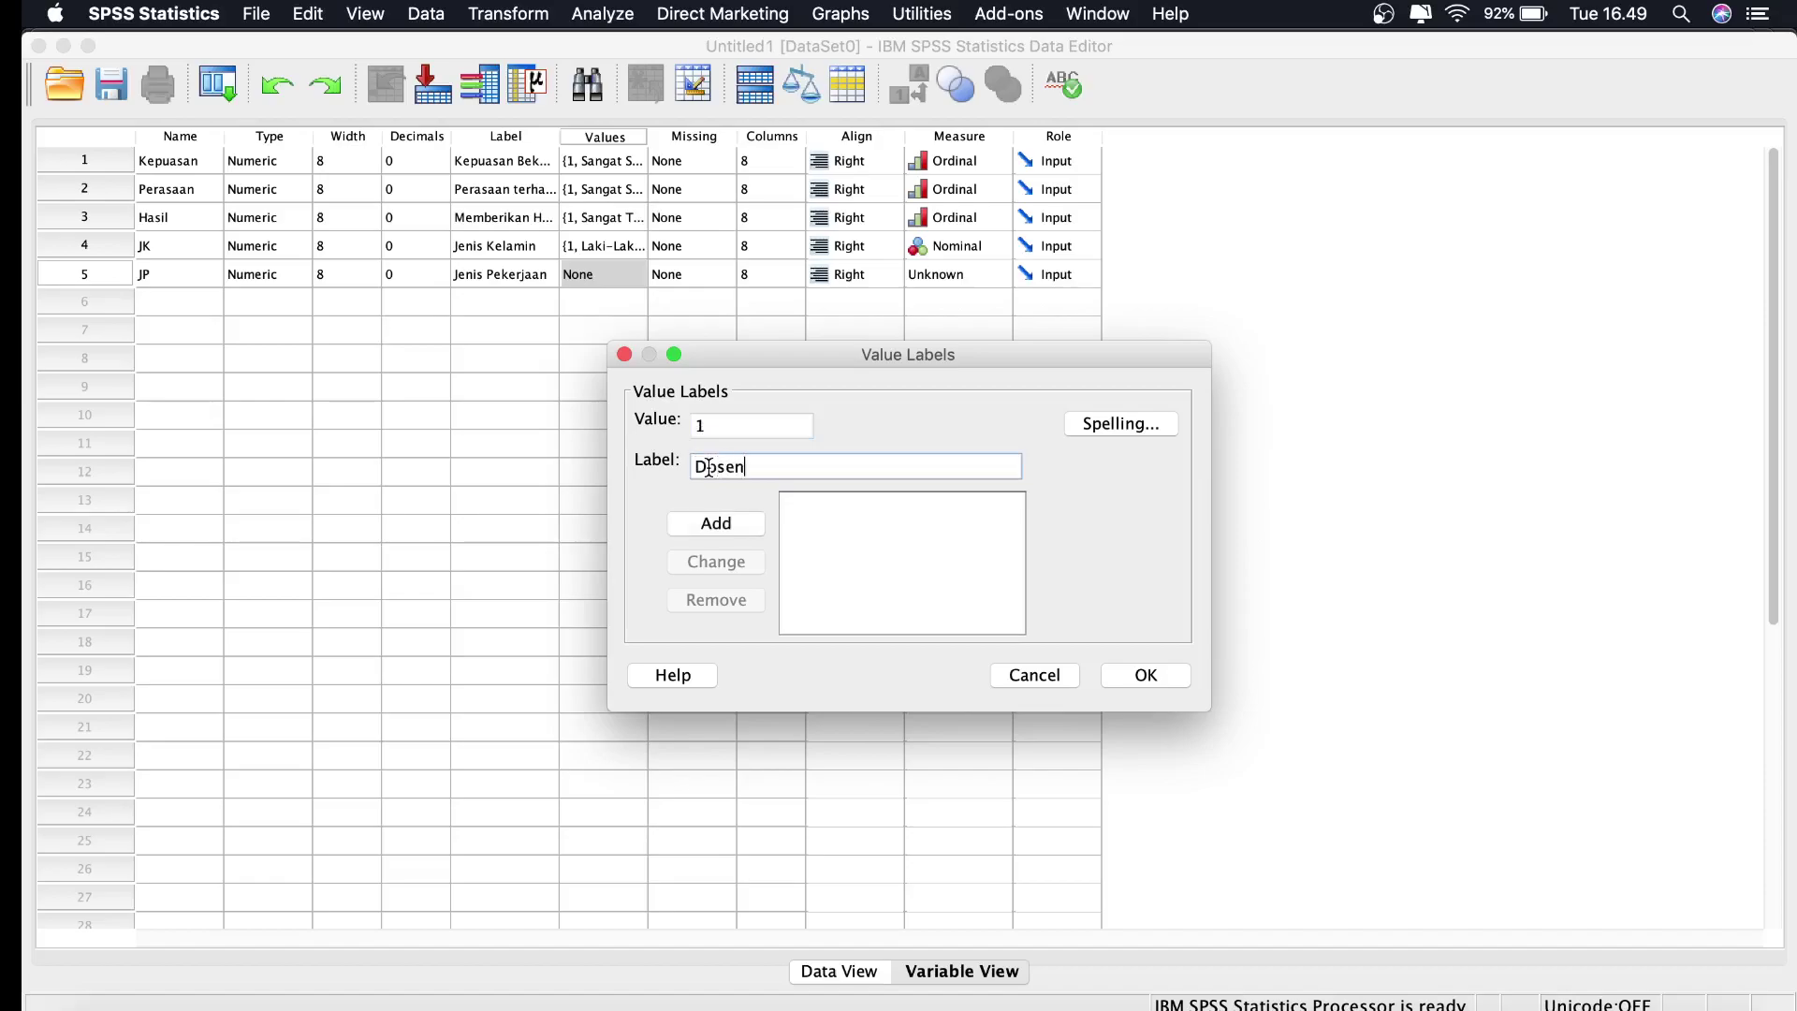
pyautogui.click(725, 525)
# Add the value label 2 = "Tenaga Kependidikan" for JP.
pyautogui.write('2')
pyautogui.click(737, 466)
pyautogui.write('Mahasis')
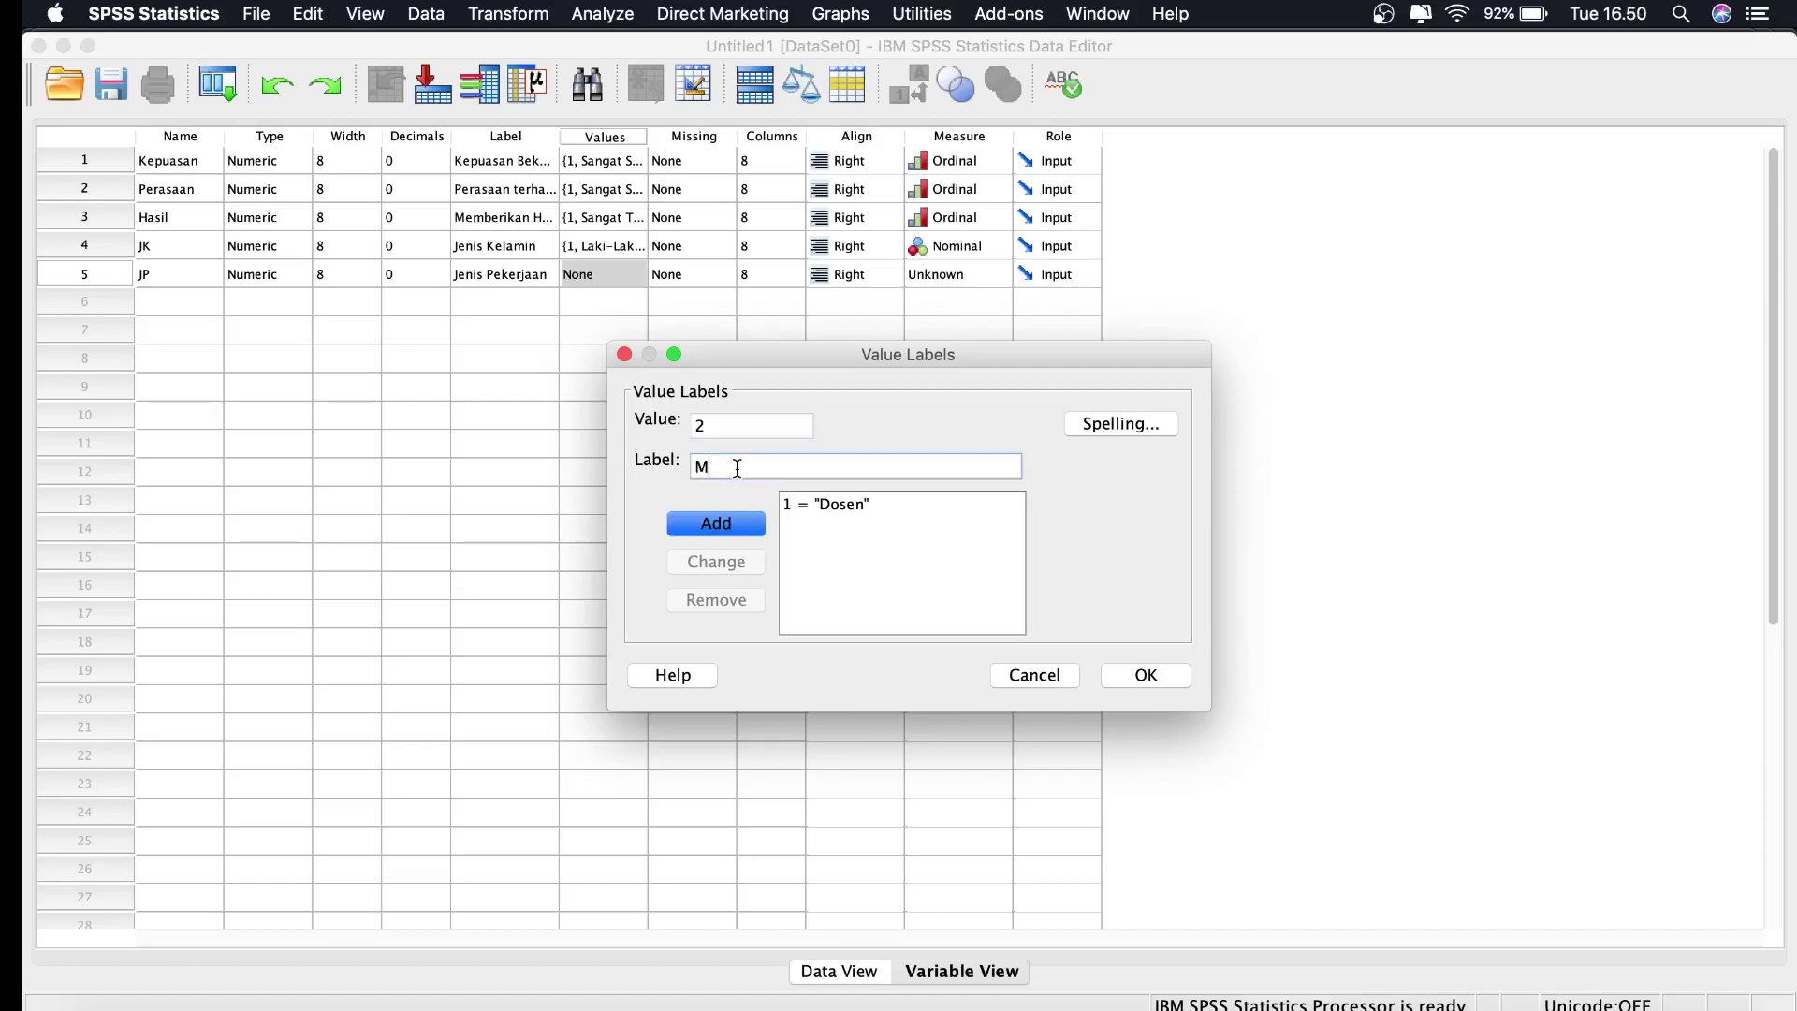
pyautogui.press('BackSpace')
pyautogui.press('BackSpace')
pyautogui.press('BackSpace')
pyautogui.press('BackSpace')
pyautogui.press('BackSpace')
pyautogui.press('BackSpace')
pyautogui.press('BackSpace')
pyautogui.write('Tenaga Kependidikan')
pyautogui.click(733, 515)
# Add the value label 3 = "Mahasiswa" for JP and set the variable's measure to Nominal.
pyautogui.write('3')
pyautogui.click(720, 477)
pyautogui.write('Marissiq')
pyautogui.press('BackSpace')
pyautogui.press('BackSpace')
pyautogui.press('BackSpace')
pyautogui.write('iswa')
pyautogui.click(750, 532)
pyautogui.click(1145, 675)
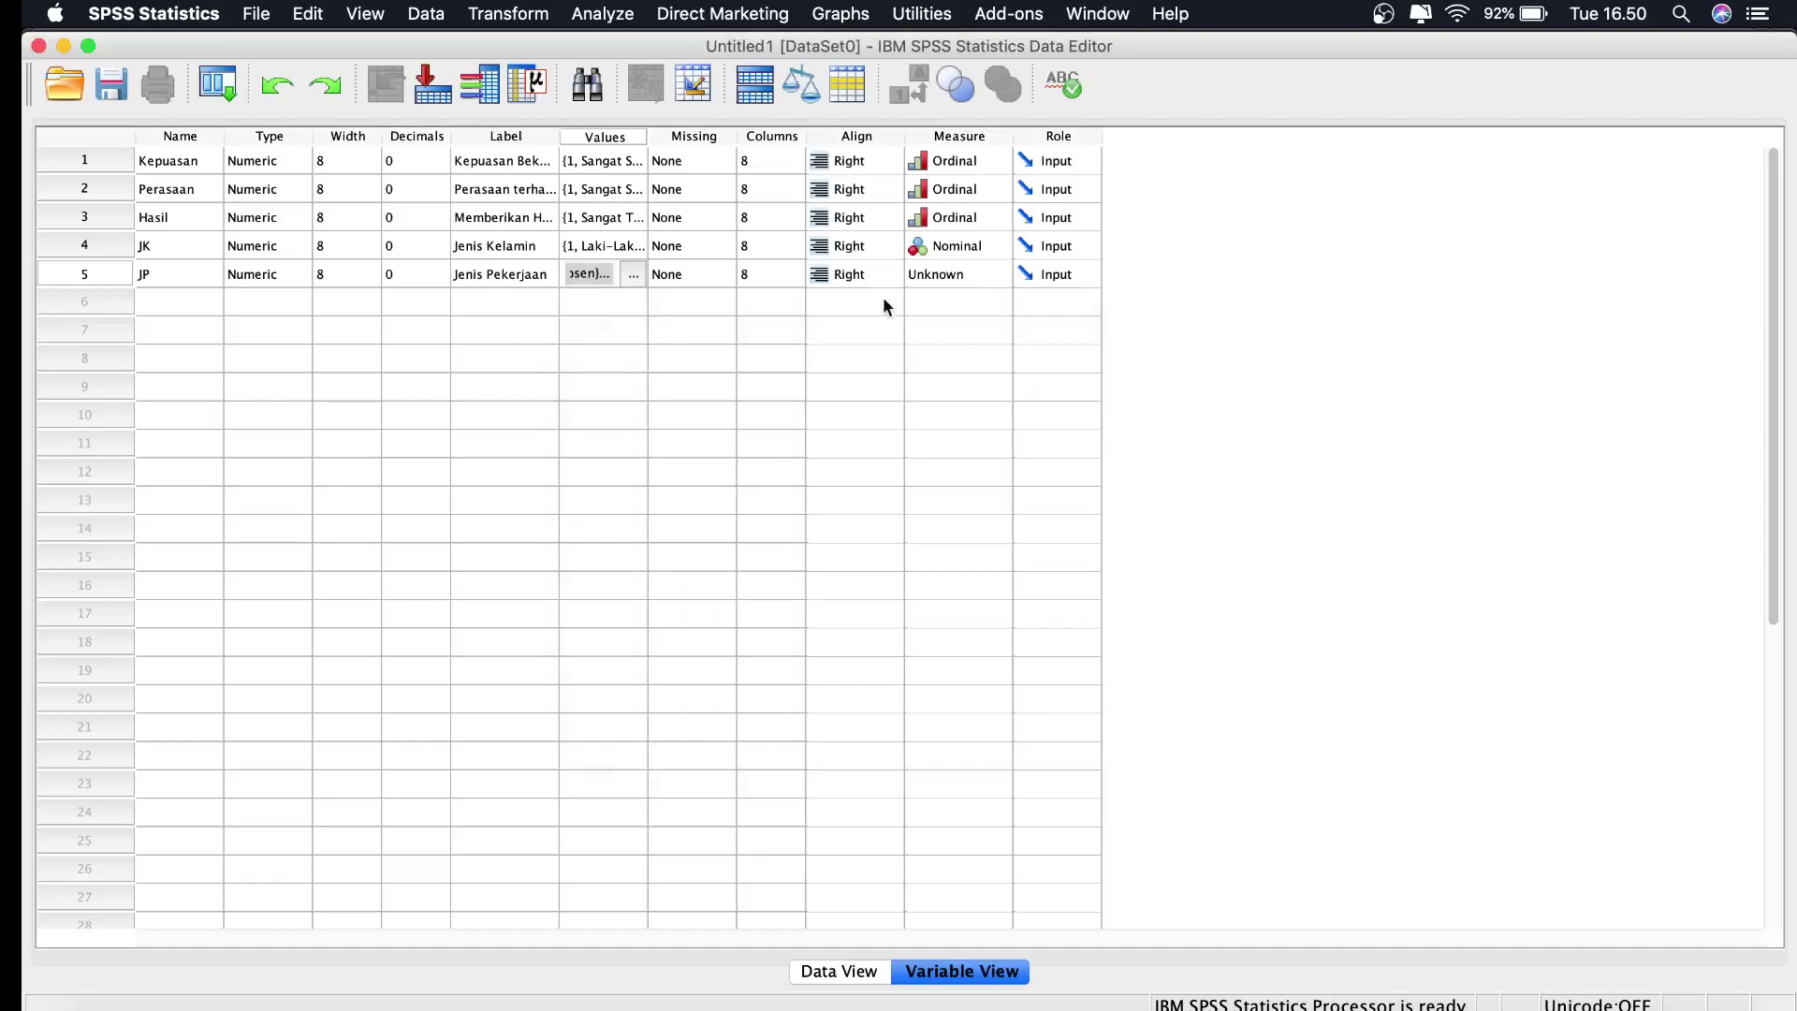
pyautogui.click(965, 271)
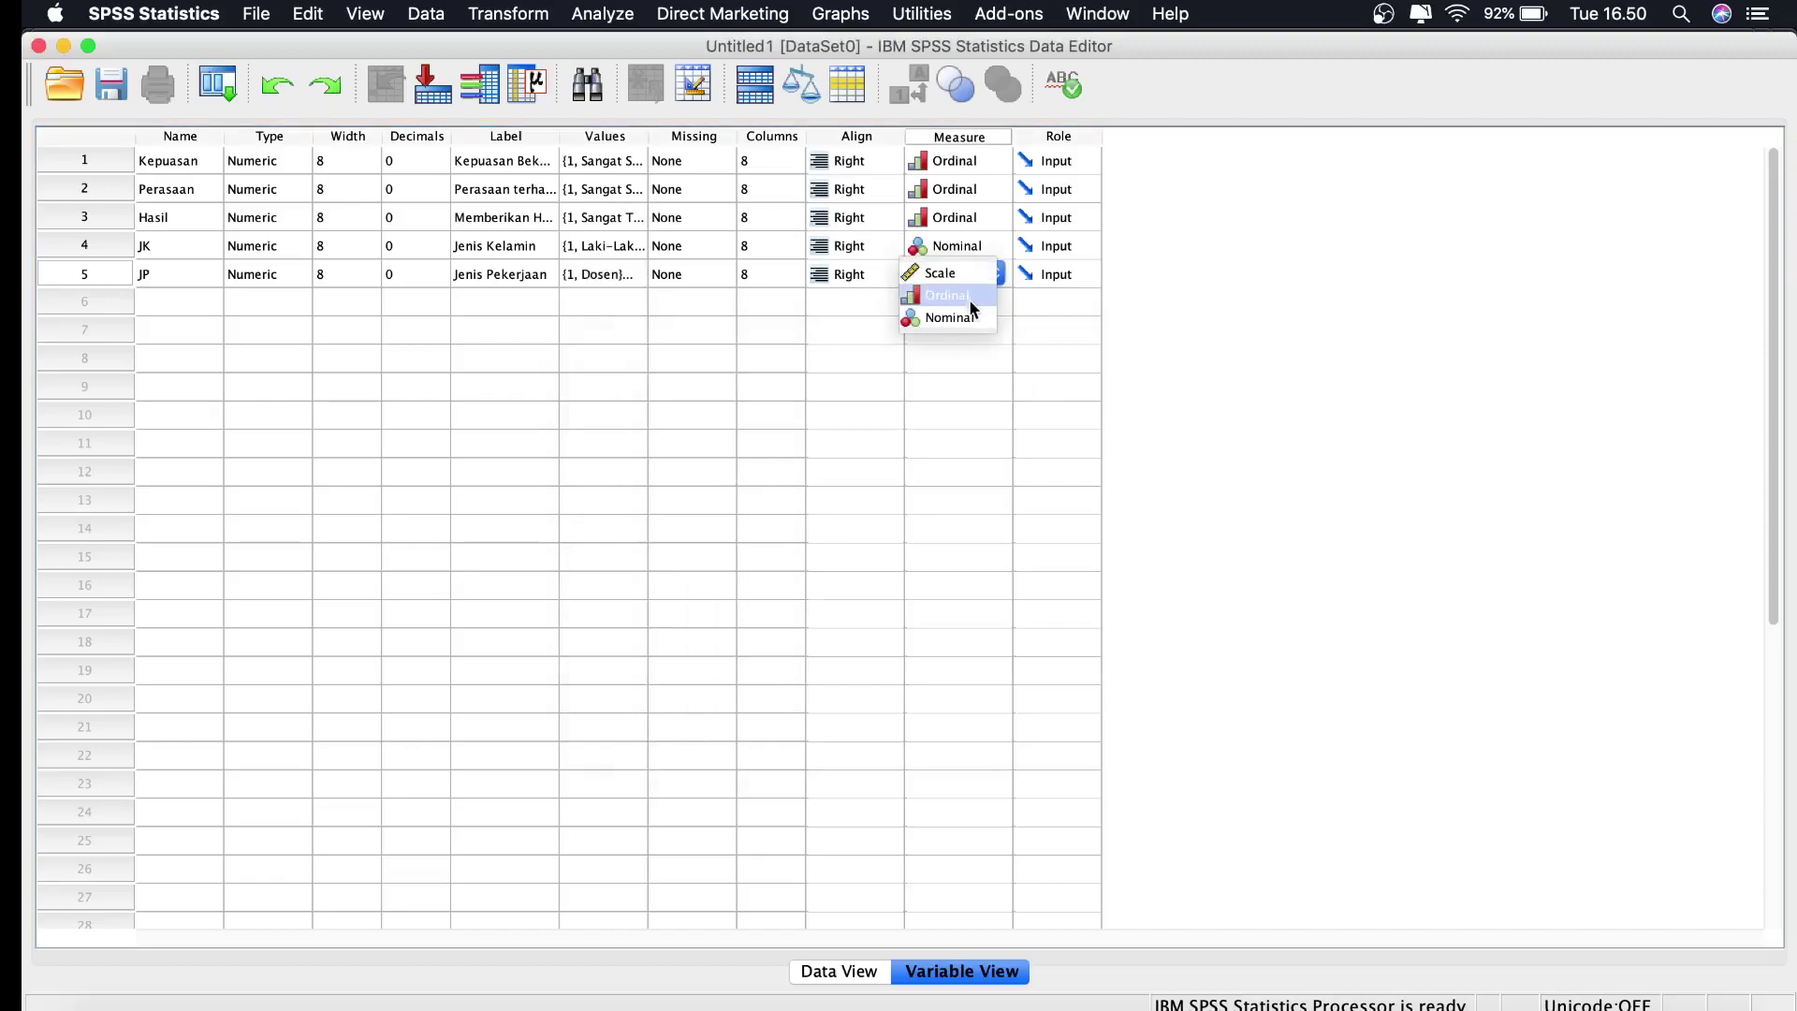
pyautogui.click(969, 296)
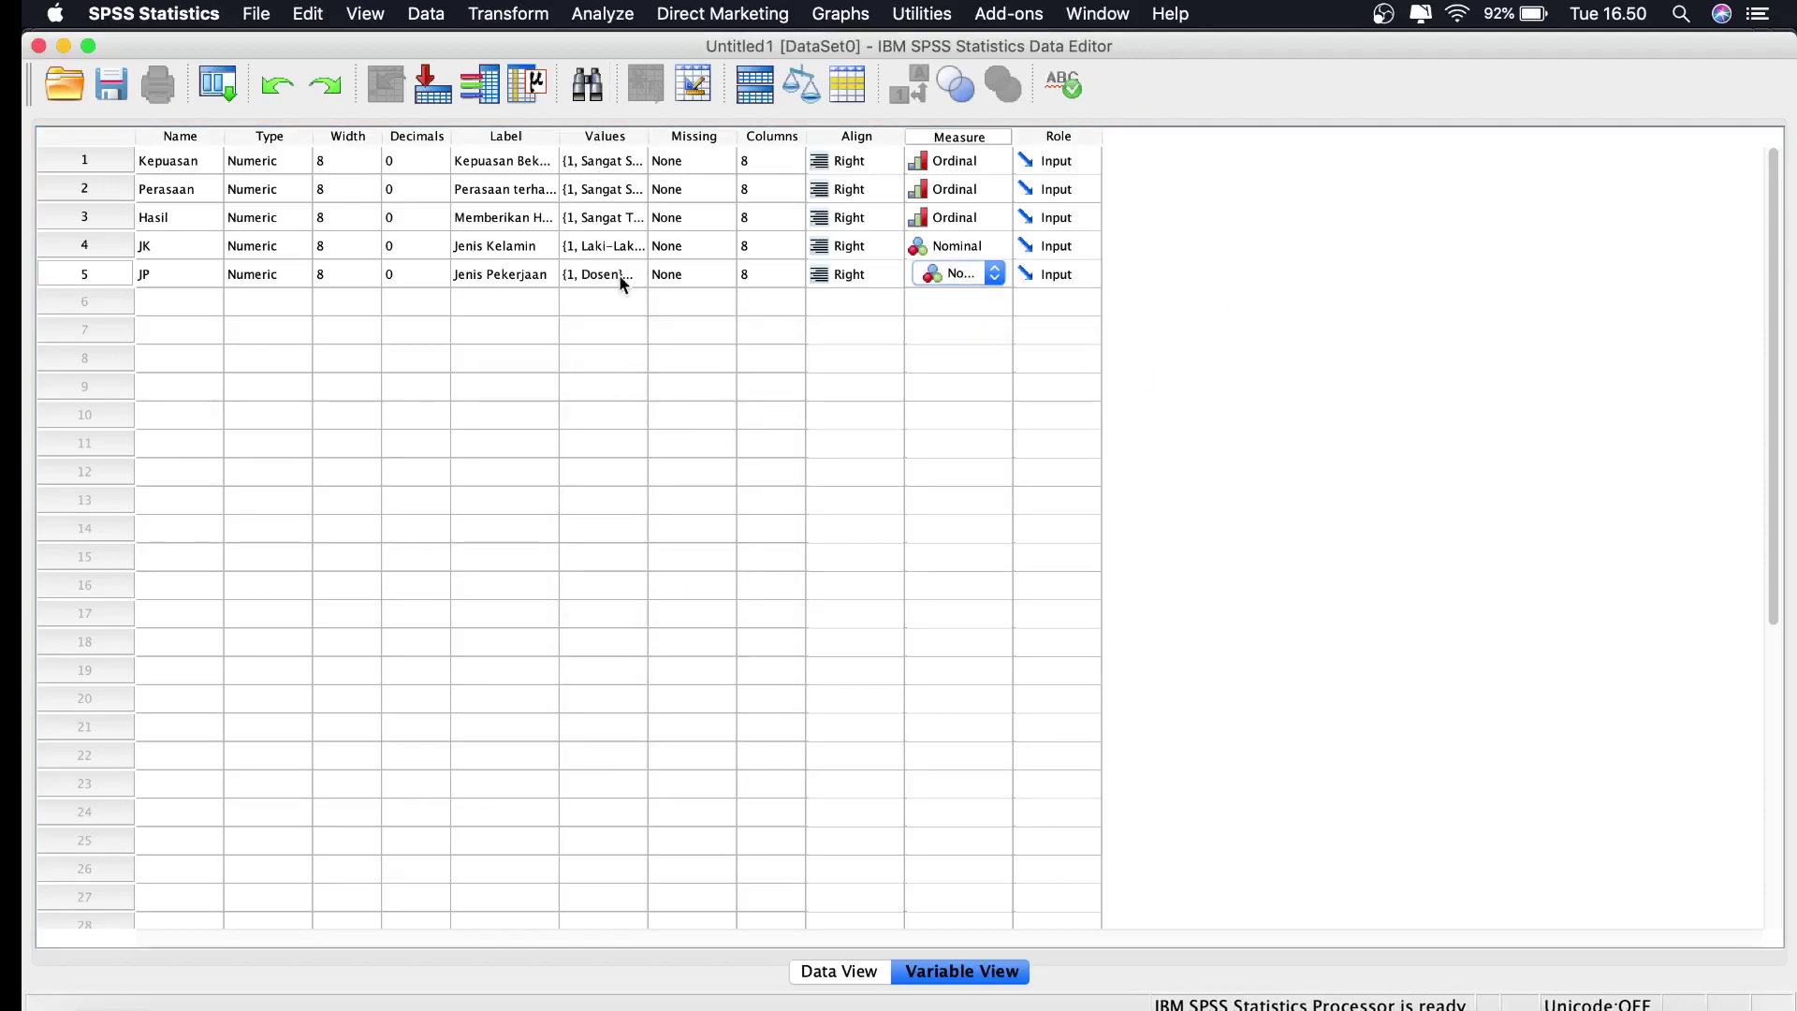
# Display the data grid with the defined variables and compare it with the response worksheet in Excel.
pyautogui.click(836, 973)
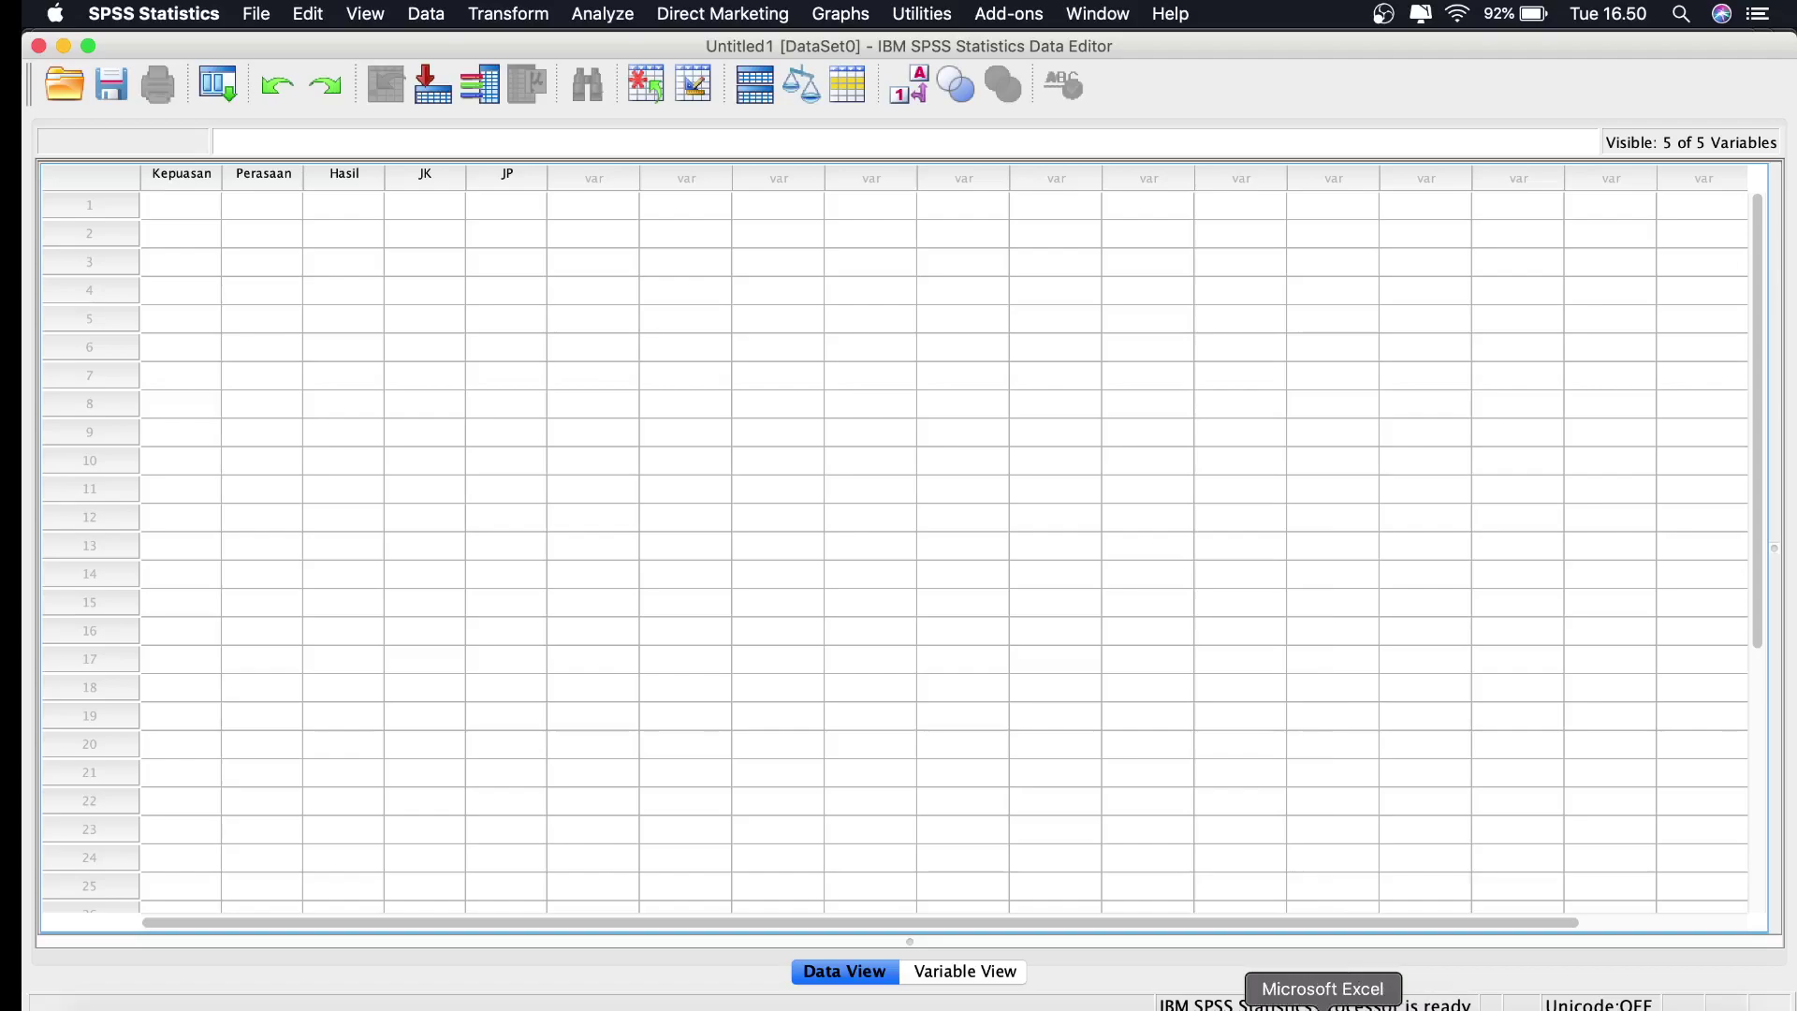
pyautogui.click(1322, 1006)
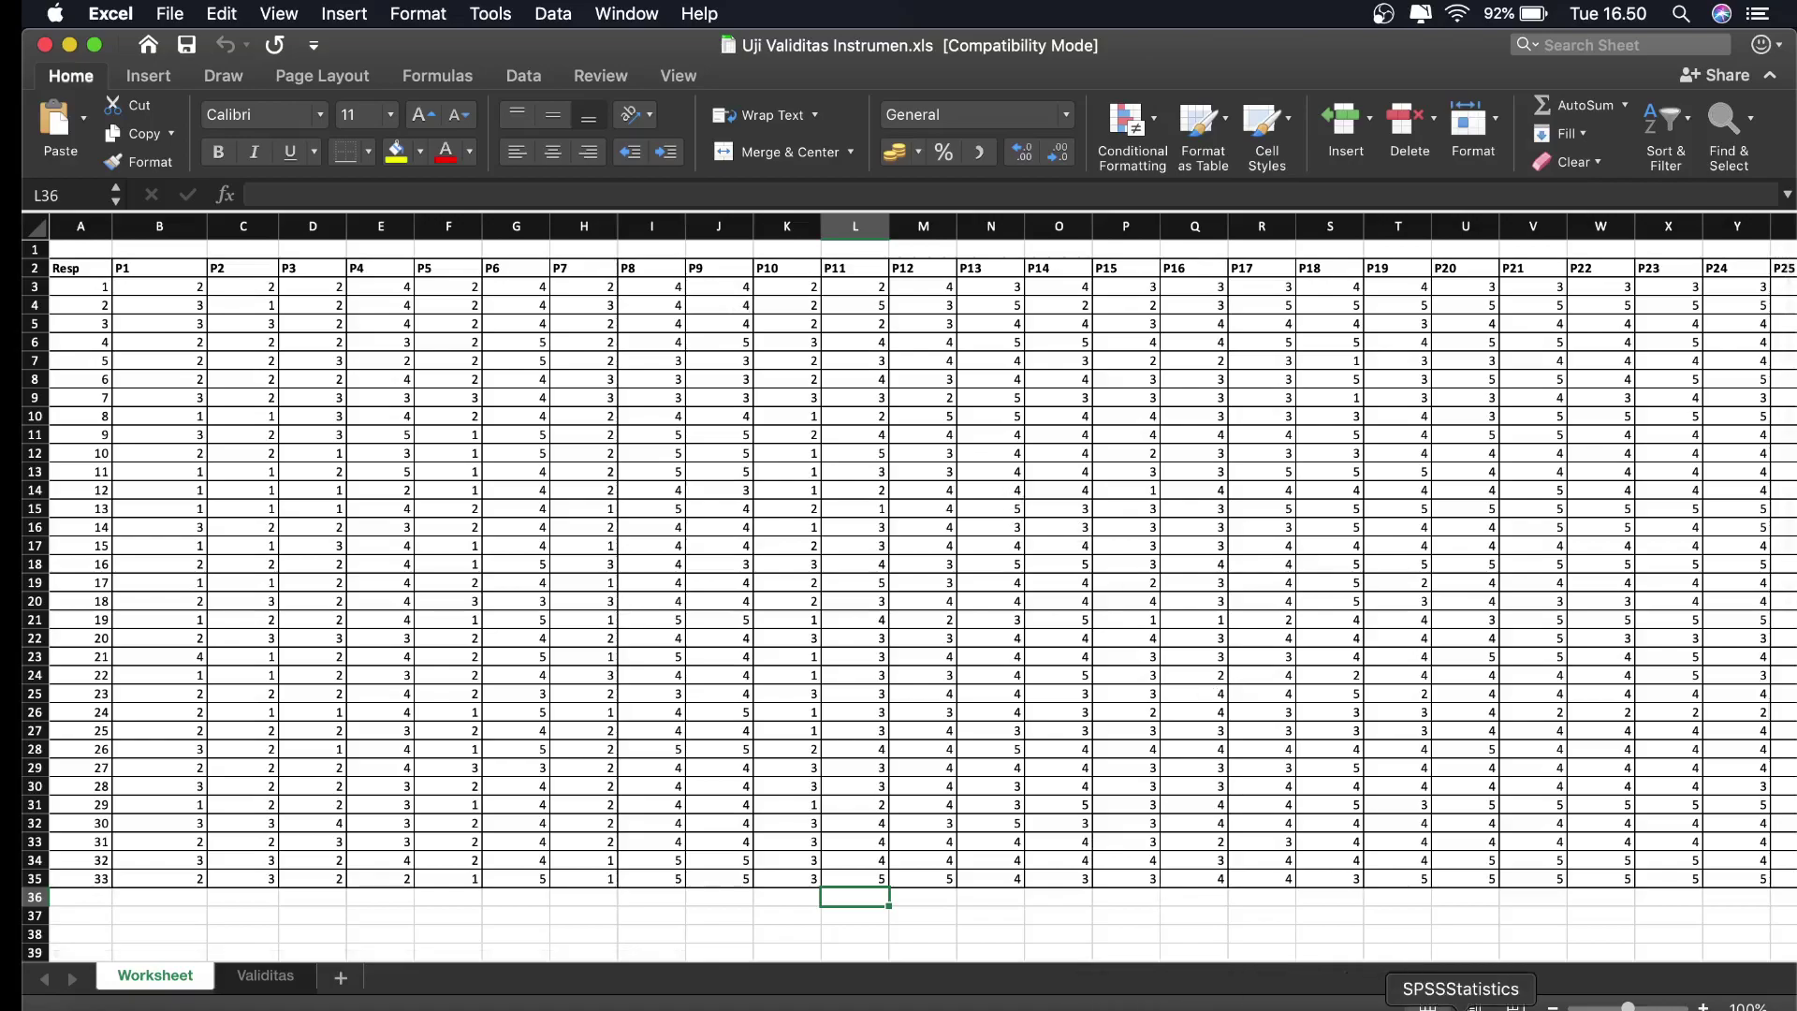
pyautogui.click(1462, 1006)
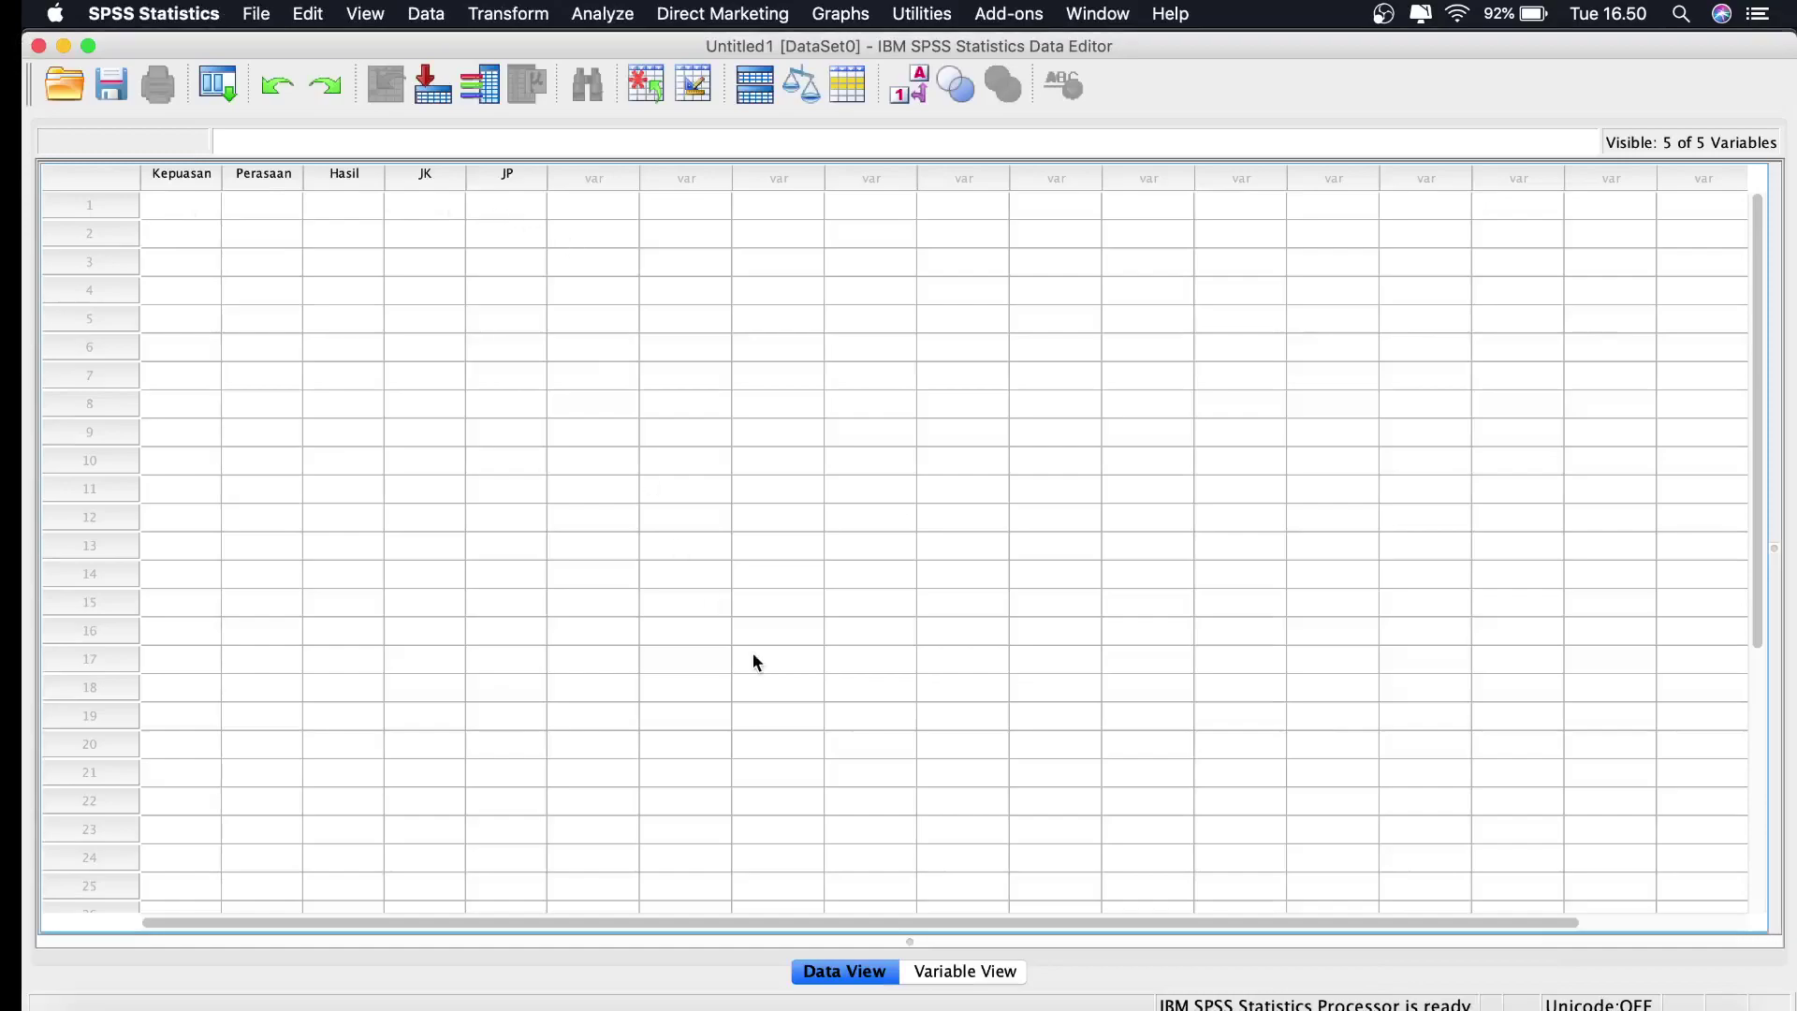
# Switch to Excel and copy the P1 to P5 responses of all 33 respondents, cells B3 to F35.
pyautogui.click(1318, 1006)
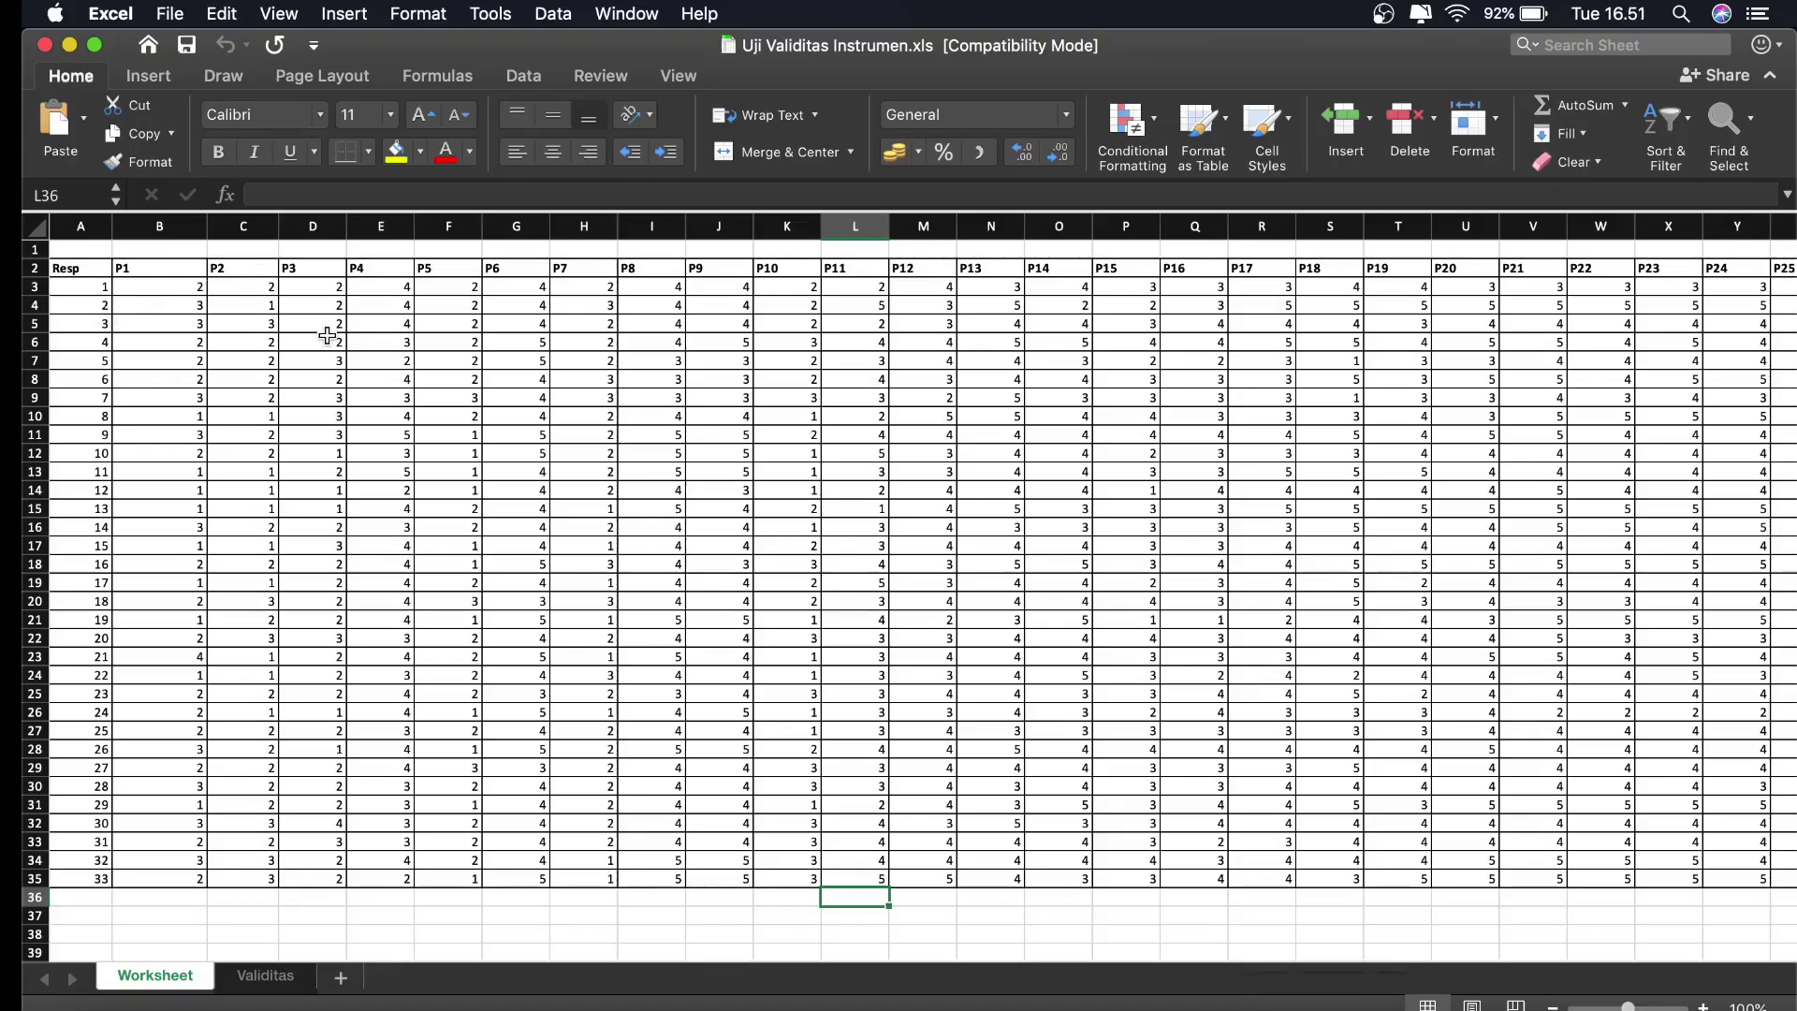
pyautogui.scroll(3, 122, 708)
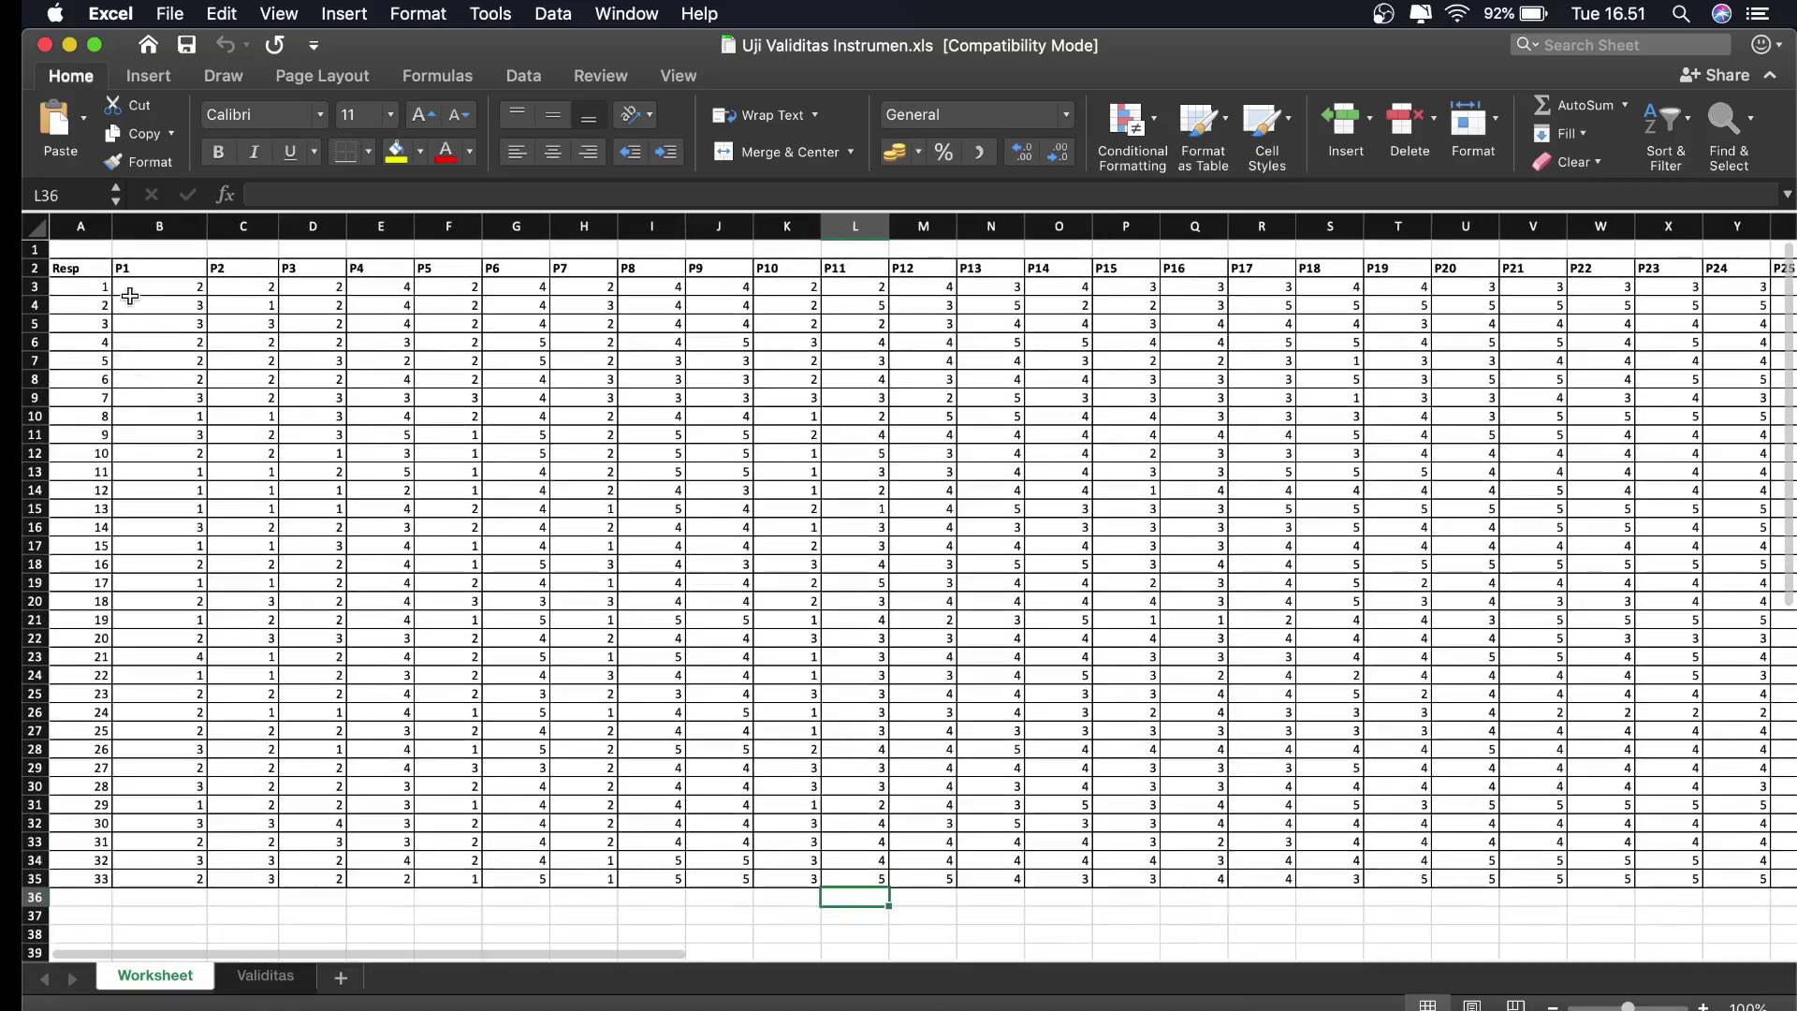
pyautogui.click(131, 286)
pyautogui.moveTo(179, 287); pyautogui.dragTo(462, 874)
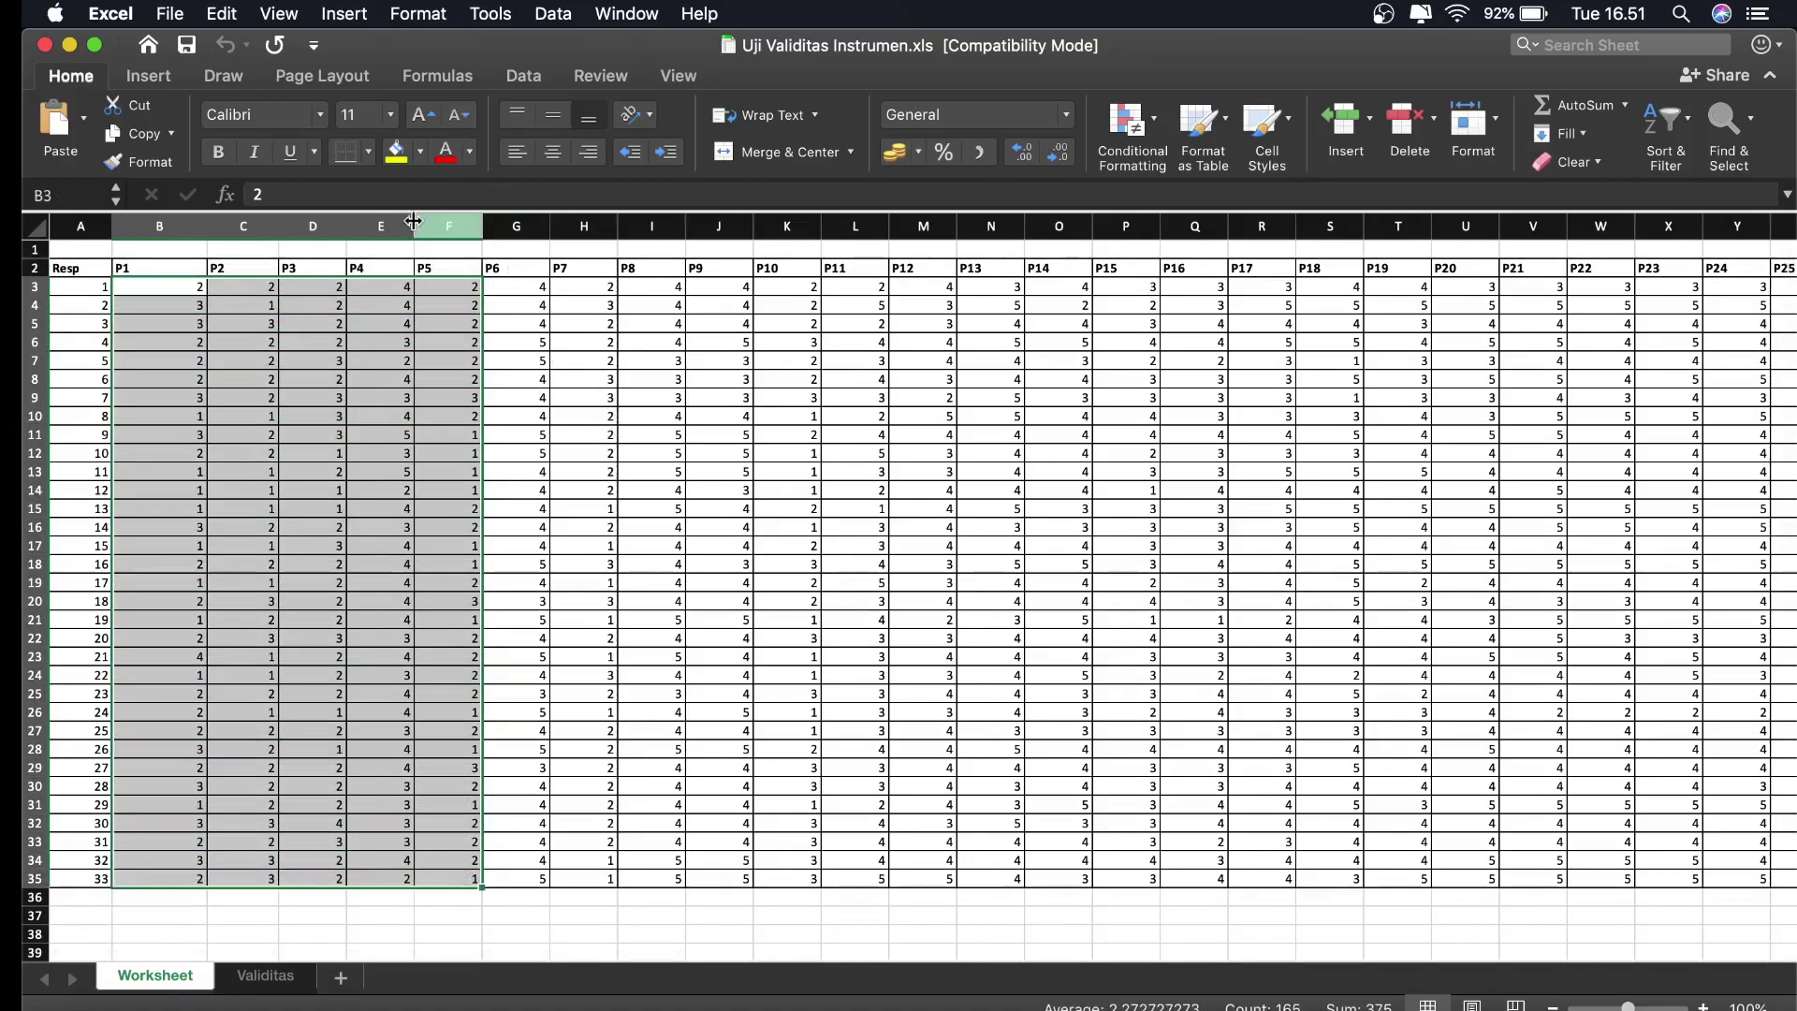
pyautogui.click(148, 135)
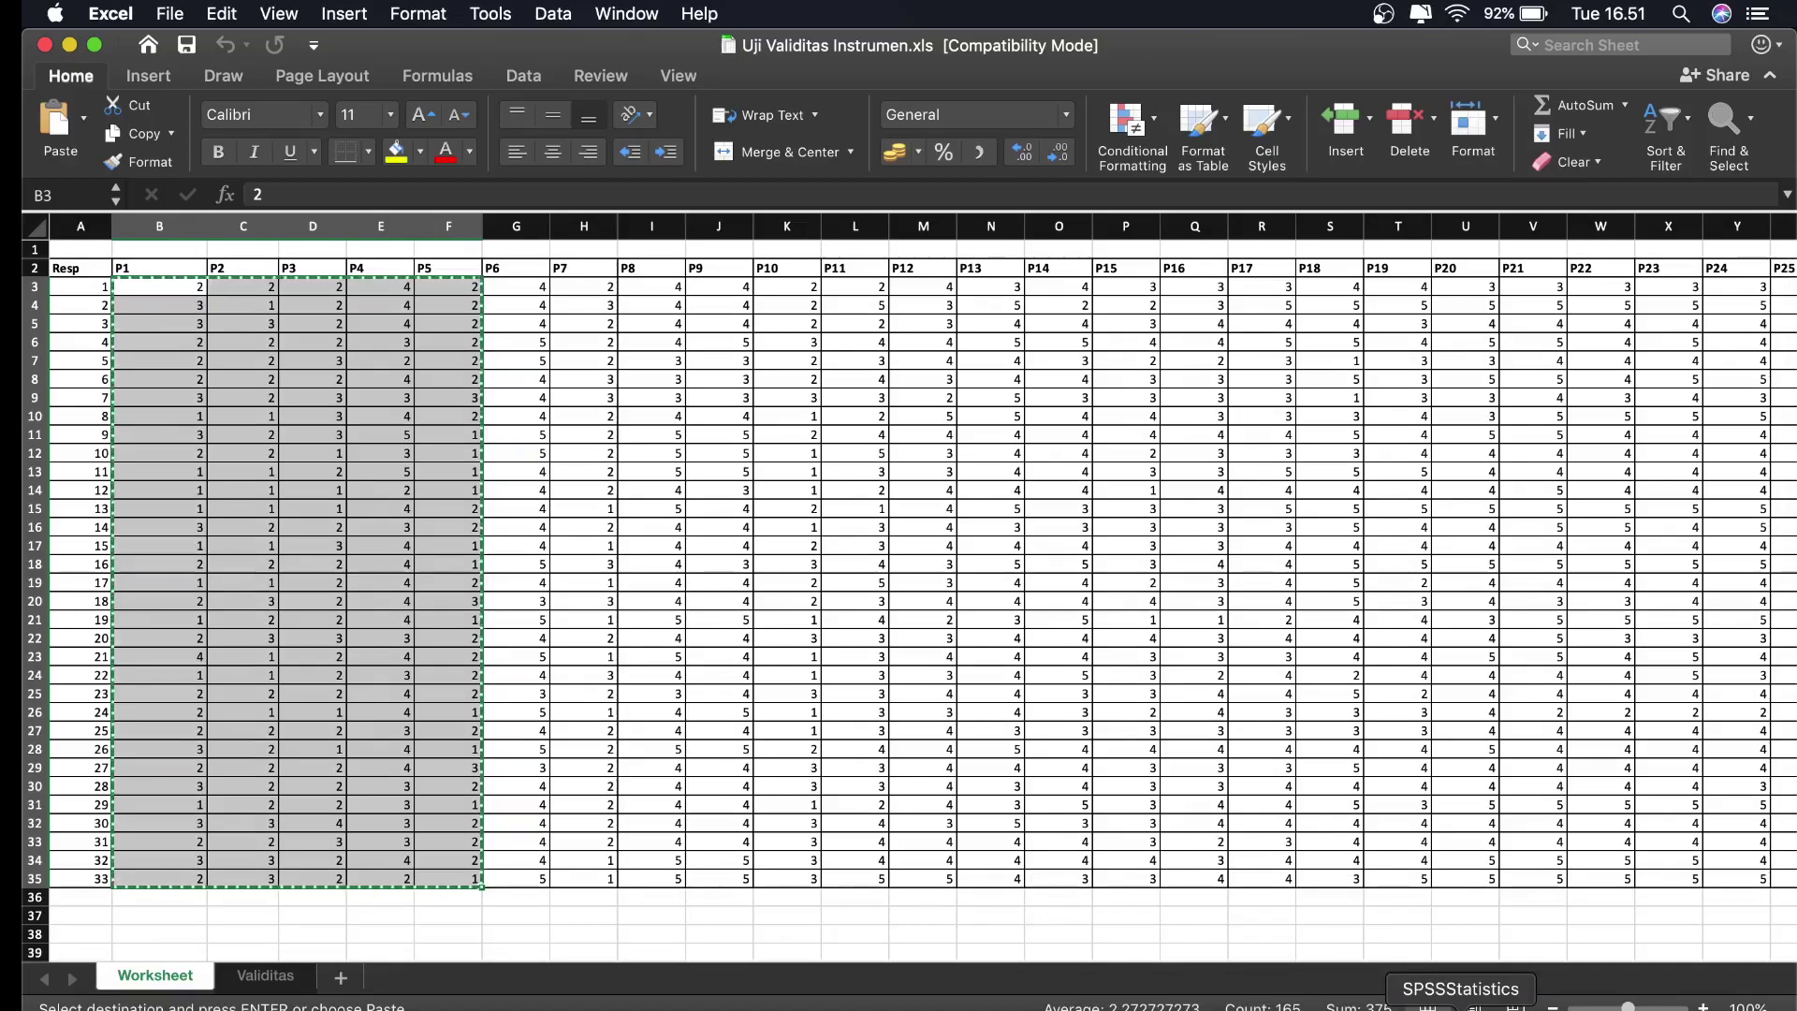
# Switch to SPSS Statistics, paste the copied responses into the data grid from case 1 of Kepuasan, and check the pasted rows.
pyautogui.click(1460, 1006)
pyautogui.click(181, 208)
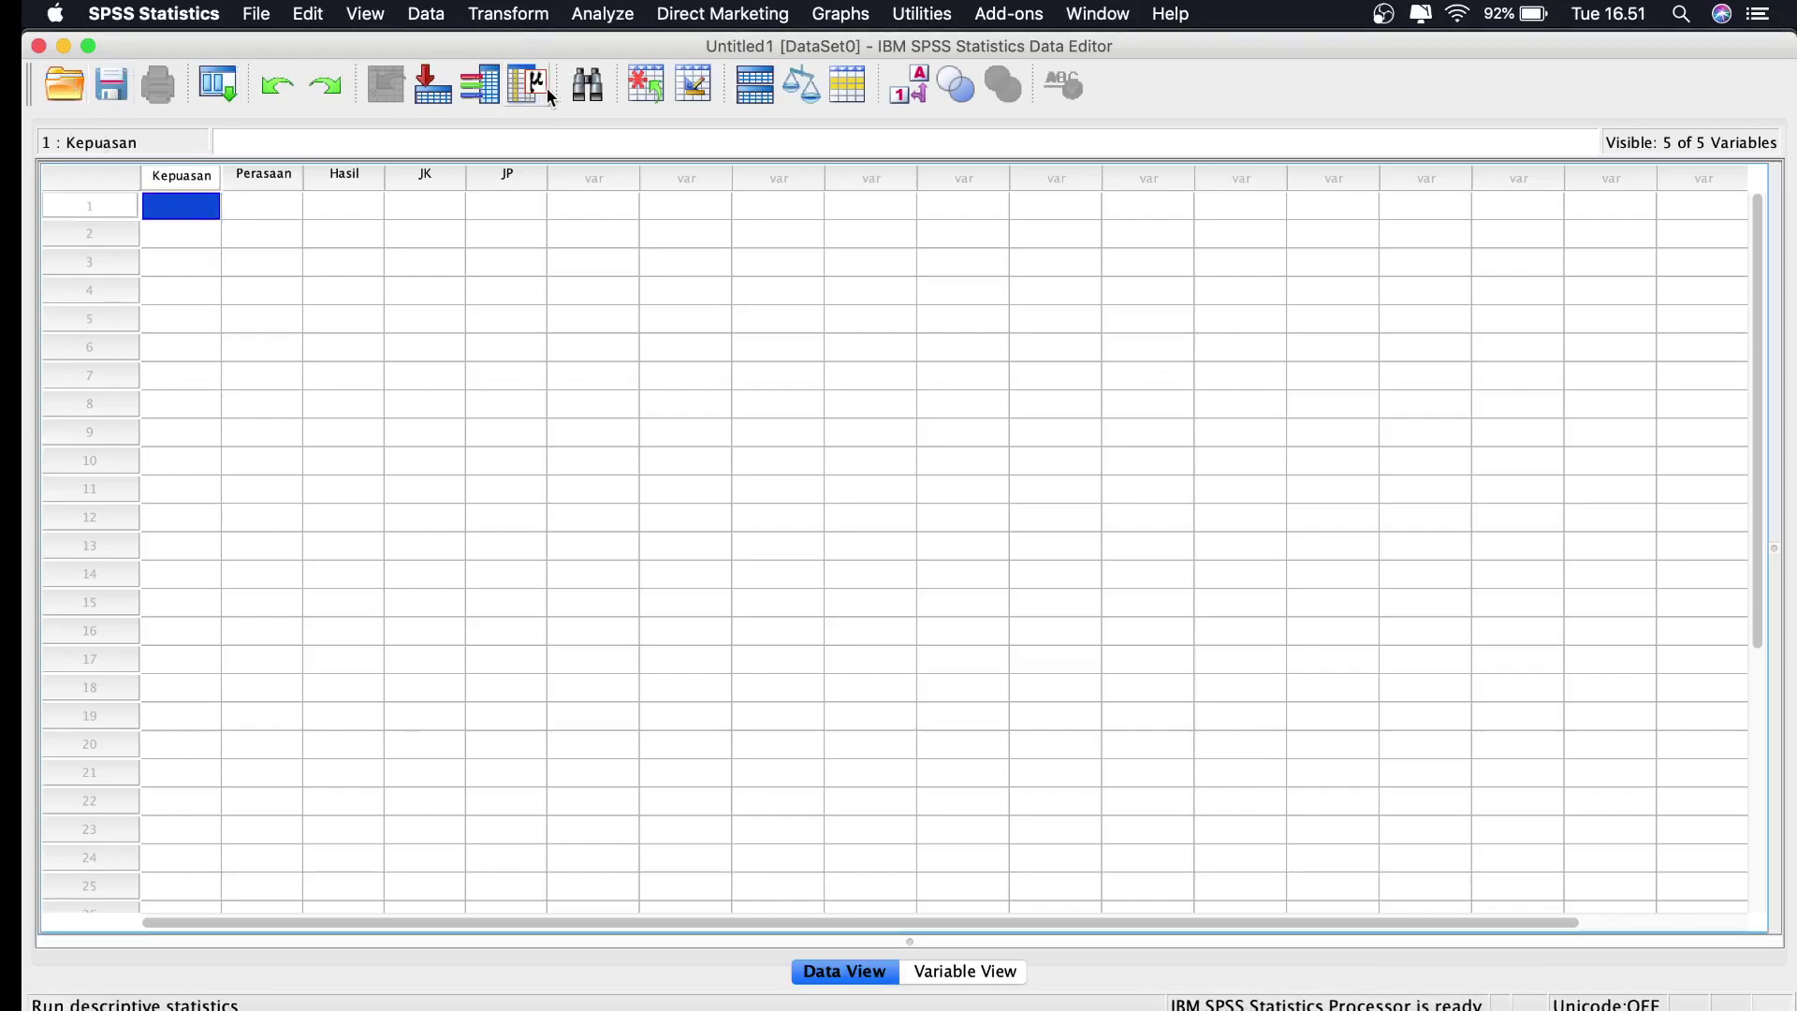
pyautogui.click(309, 14)
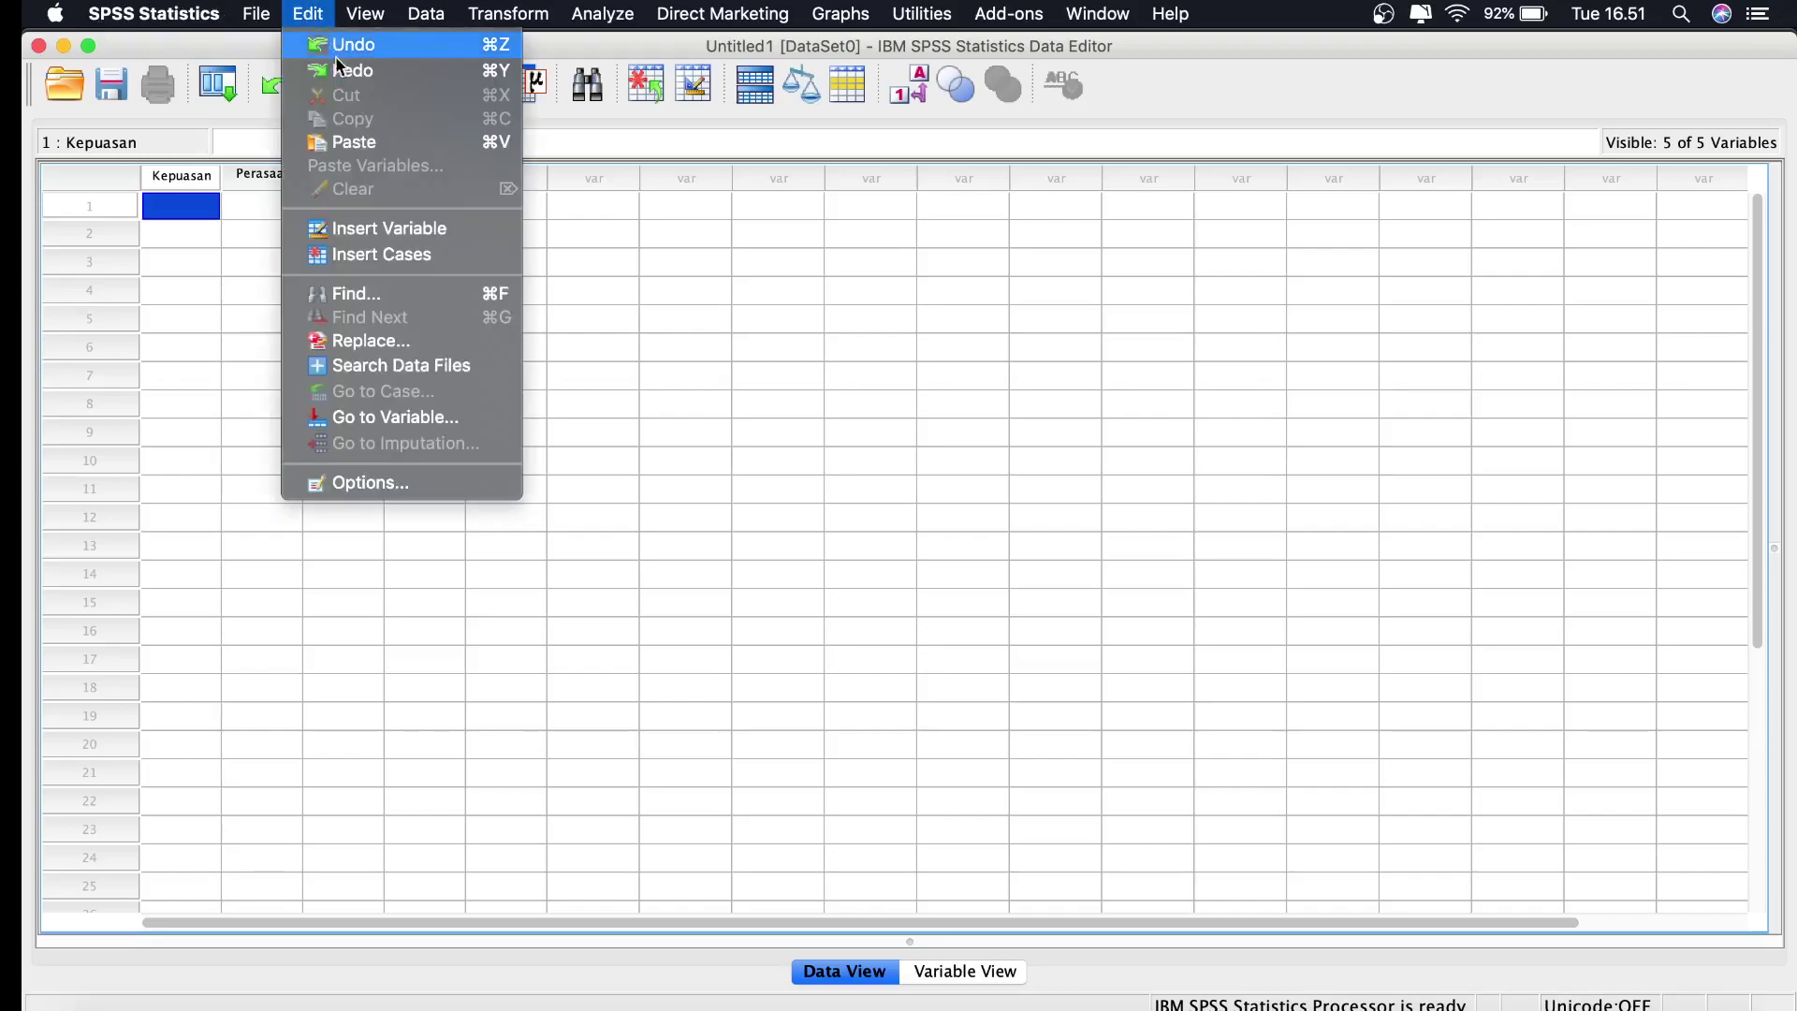
pyautogui.click(357, 145)
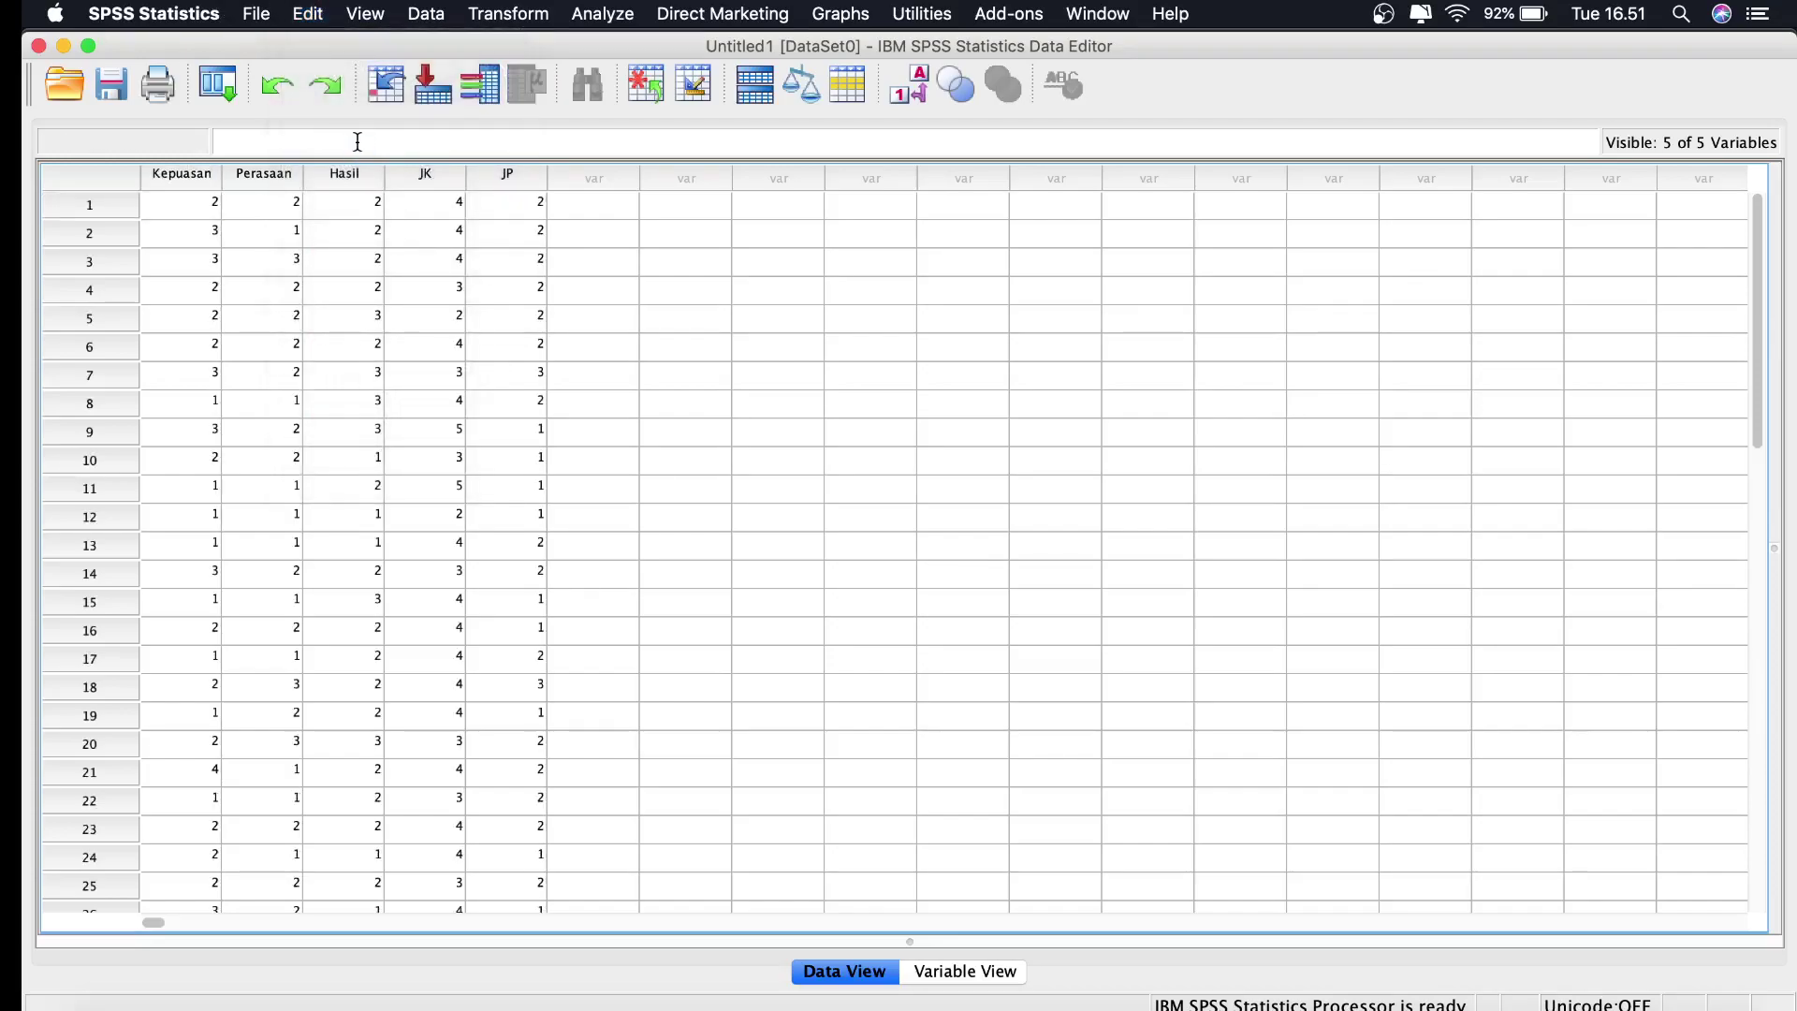
pyautogui.scroll(-4, 721, 563)
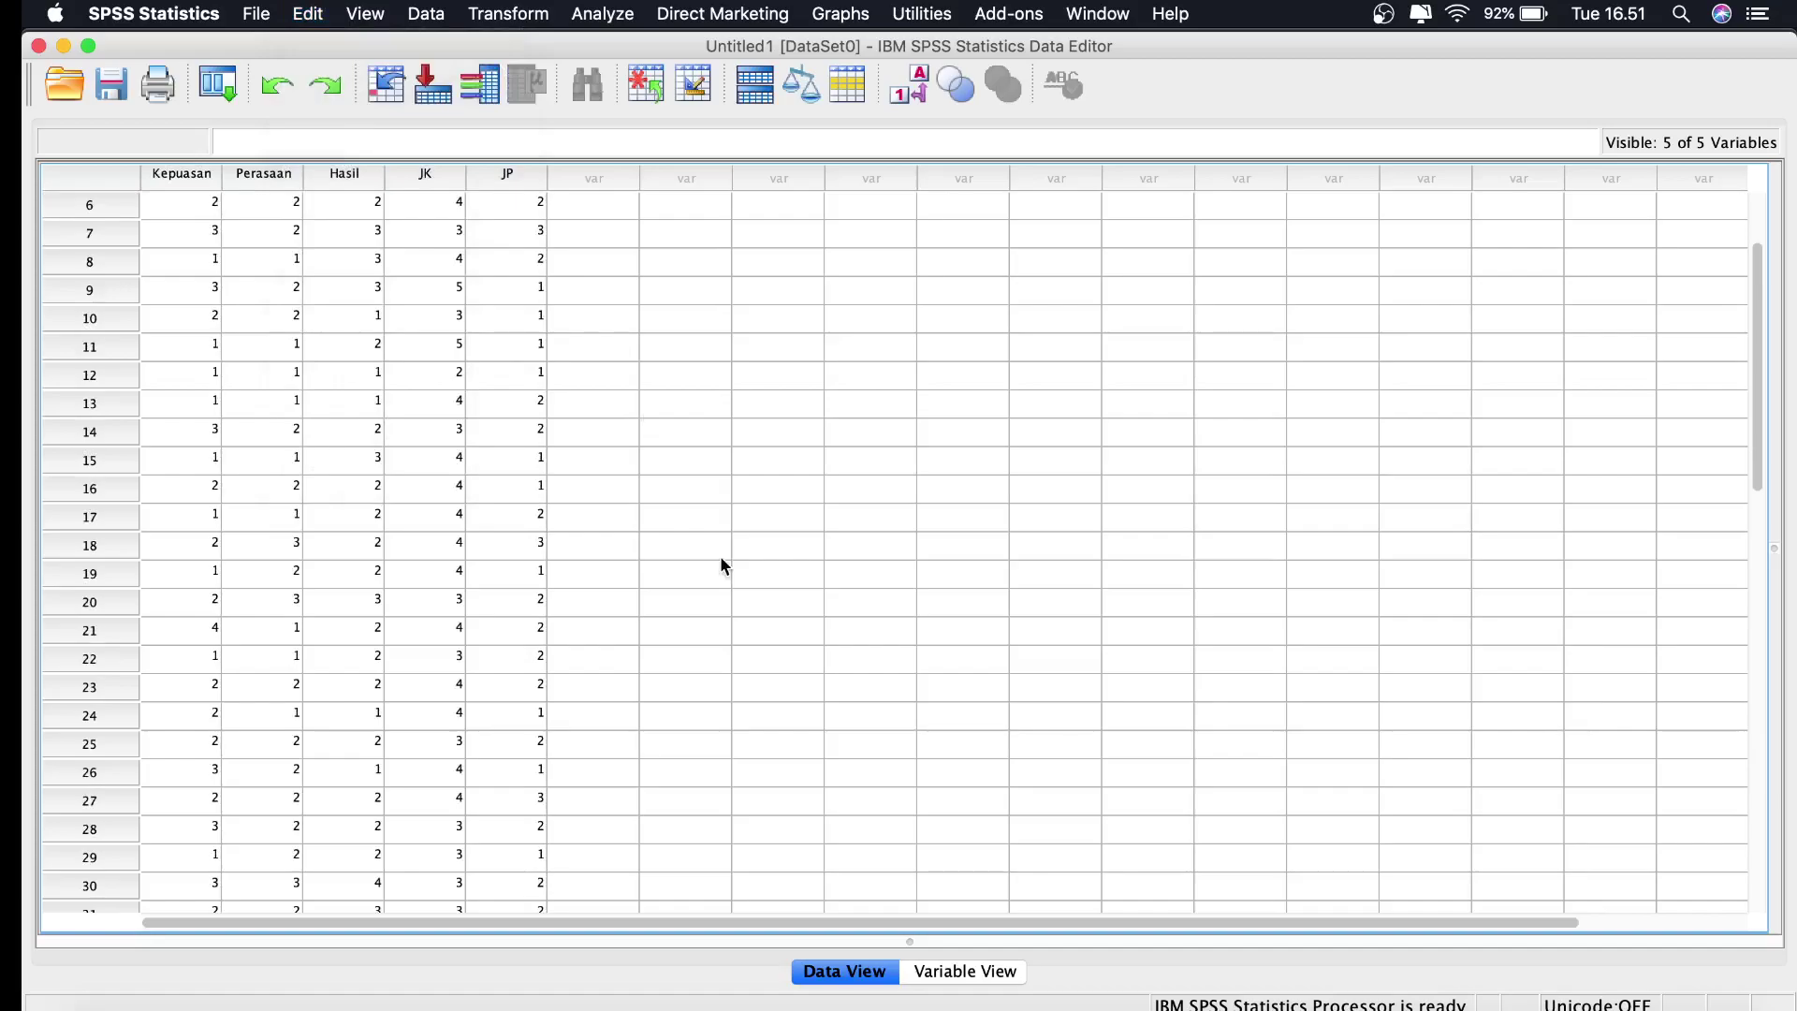
pyautogui.scroll(-2, 721, 563)
pyautogui.scroll(6, 721, 562)
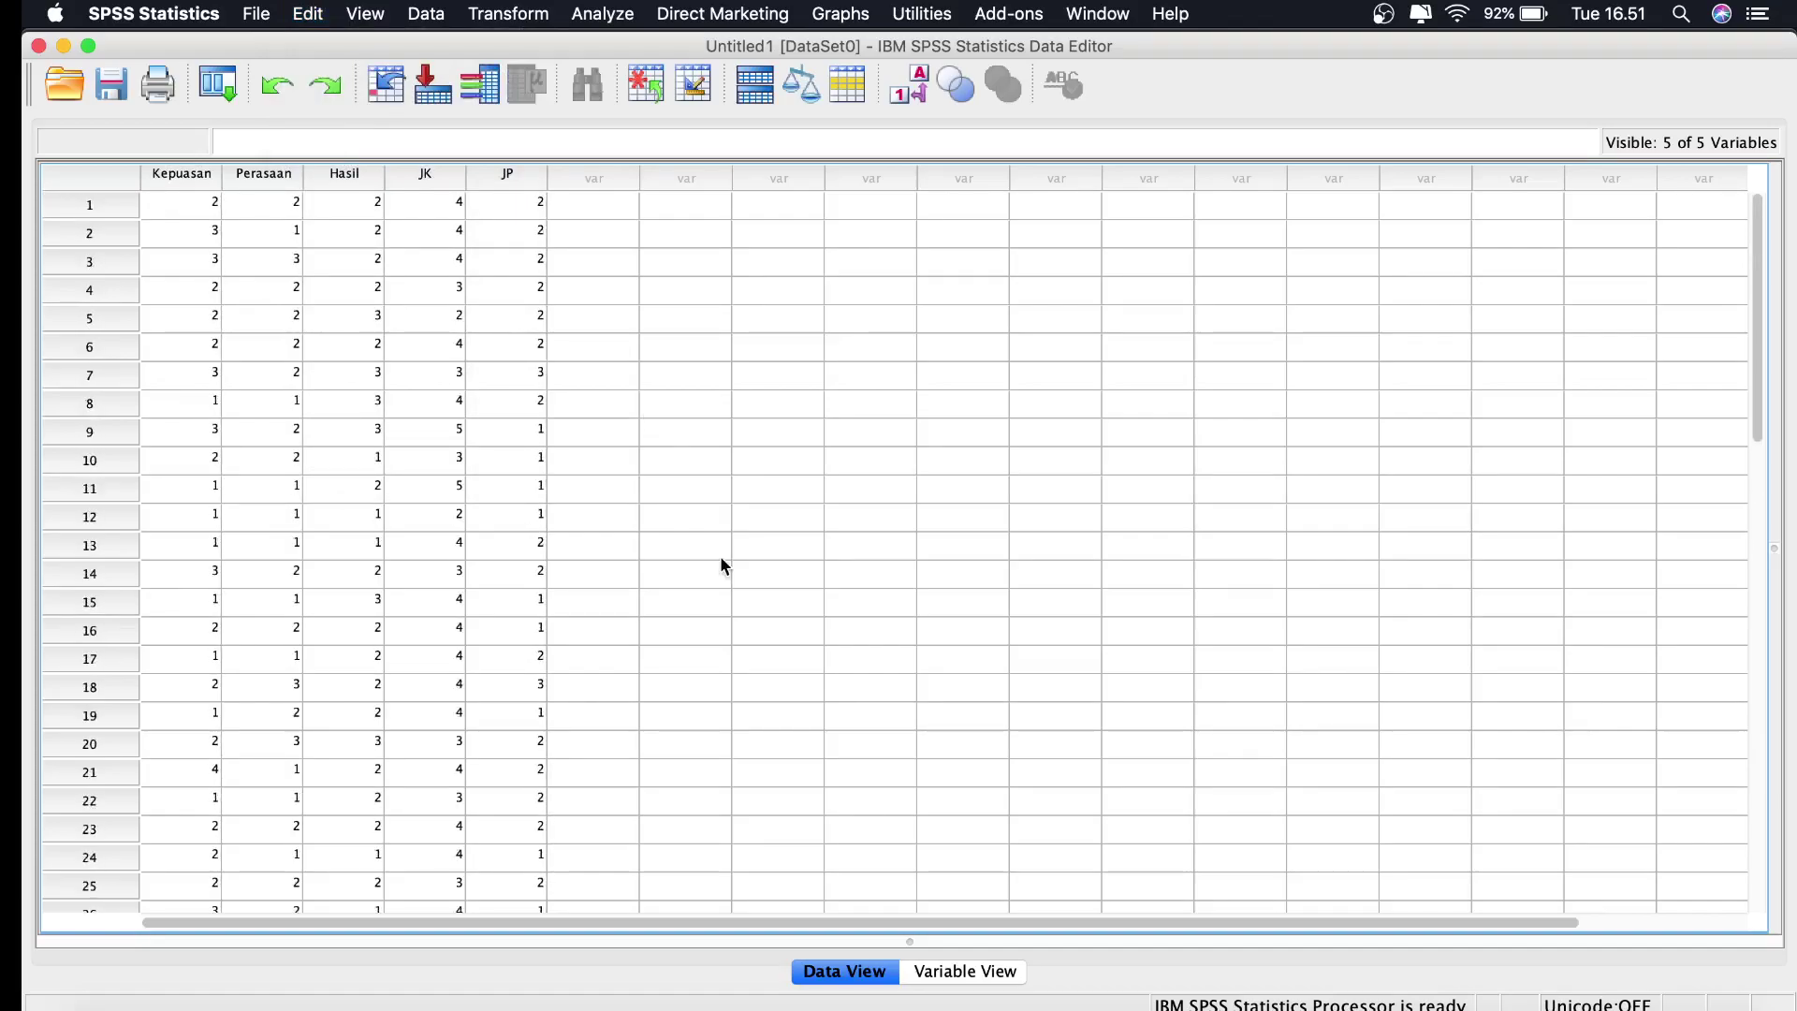
# Set the JK value to 1 for cases 1 to 3.
pyautogui.click(453, 208)
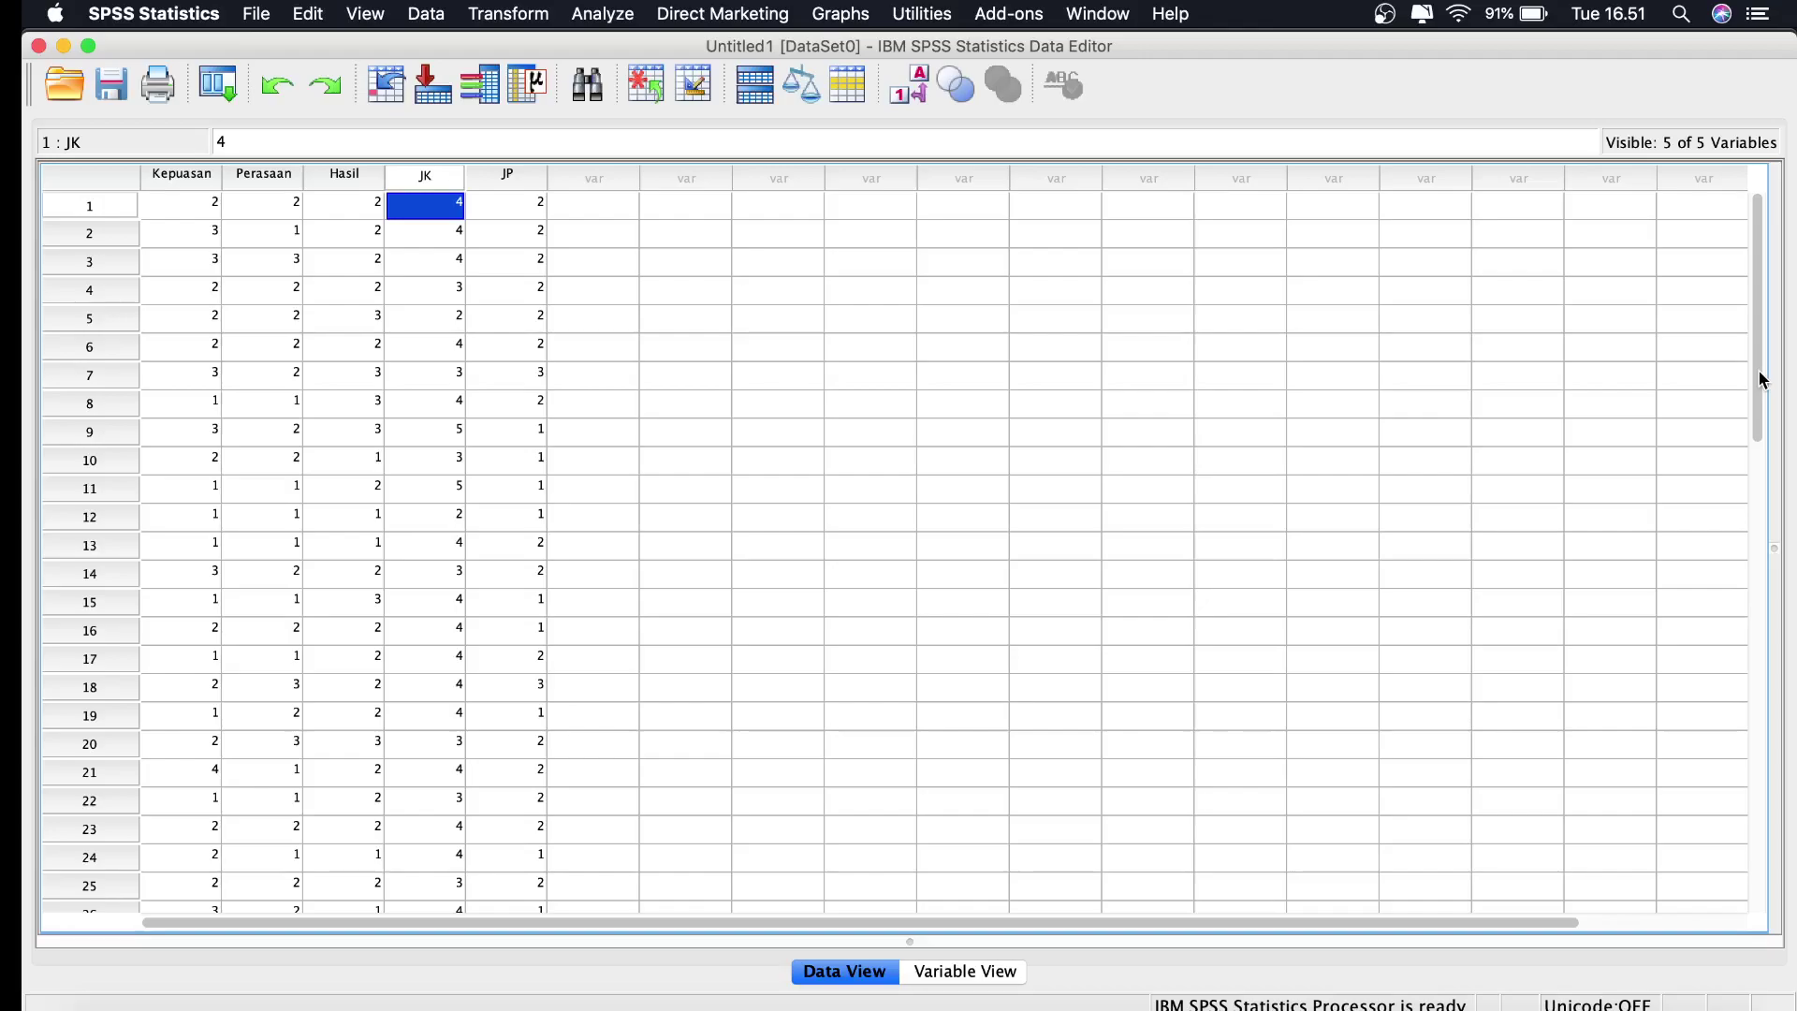
pyautogui.write('1')
pyautogui.press('Return')
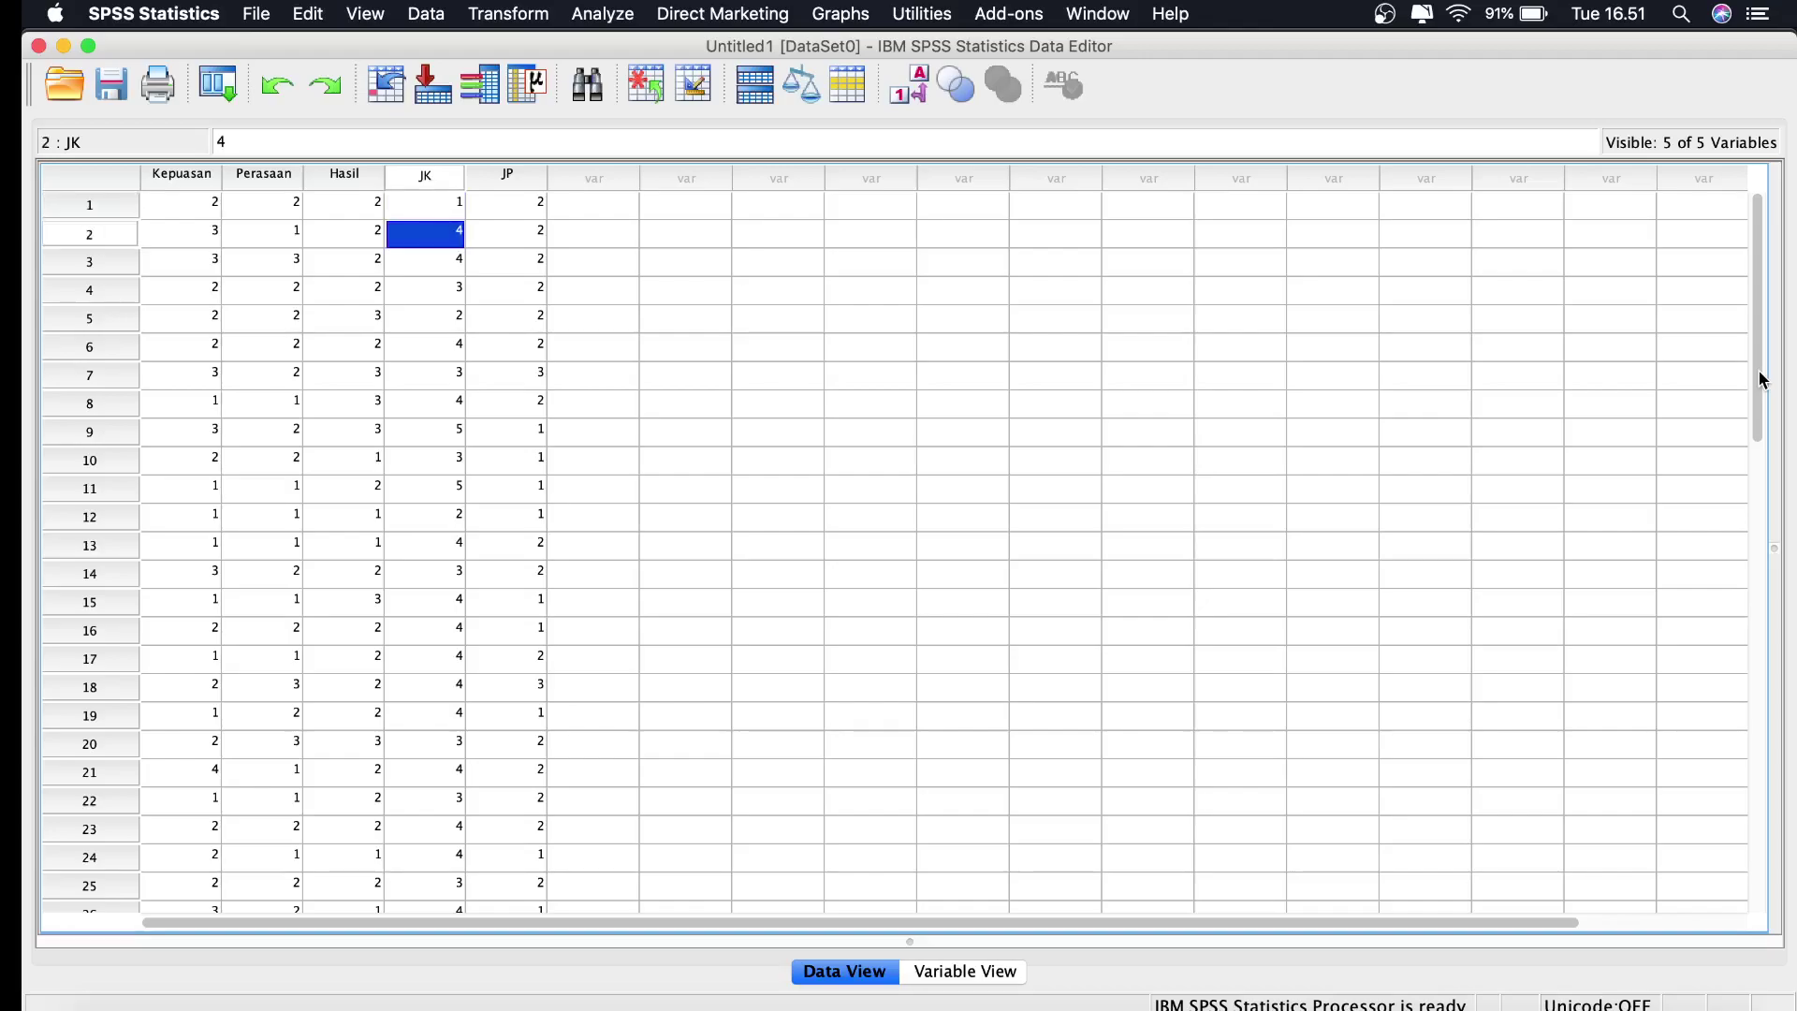
pyautogui.write('11')
pyautogui.press('Return')
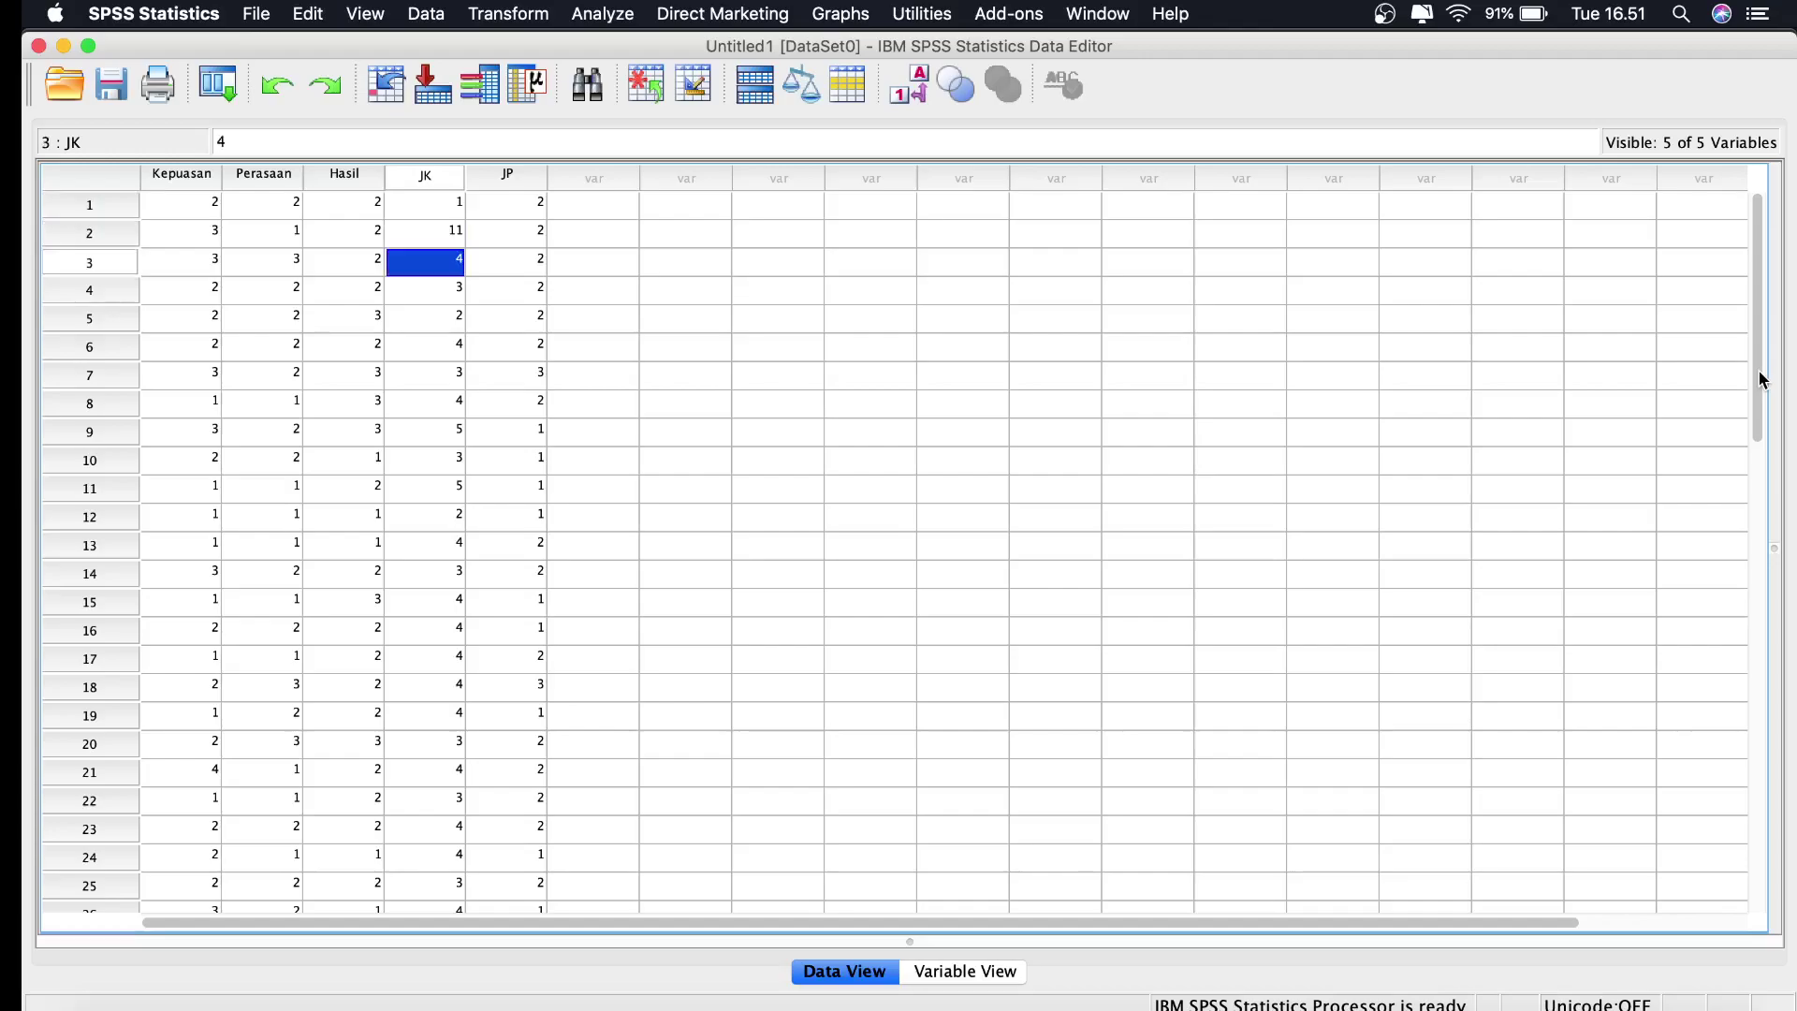
pyautogui.write('1')
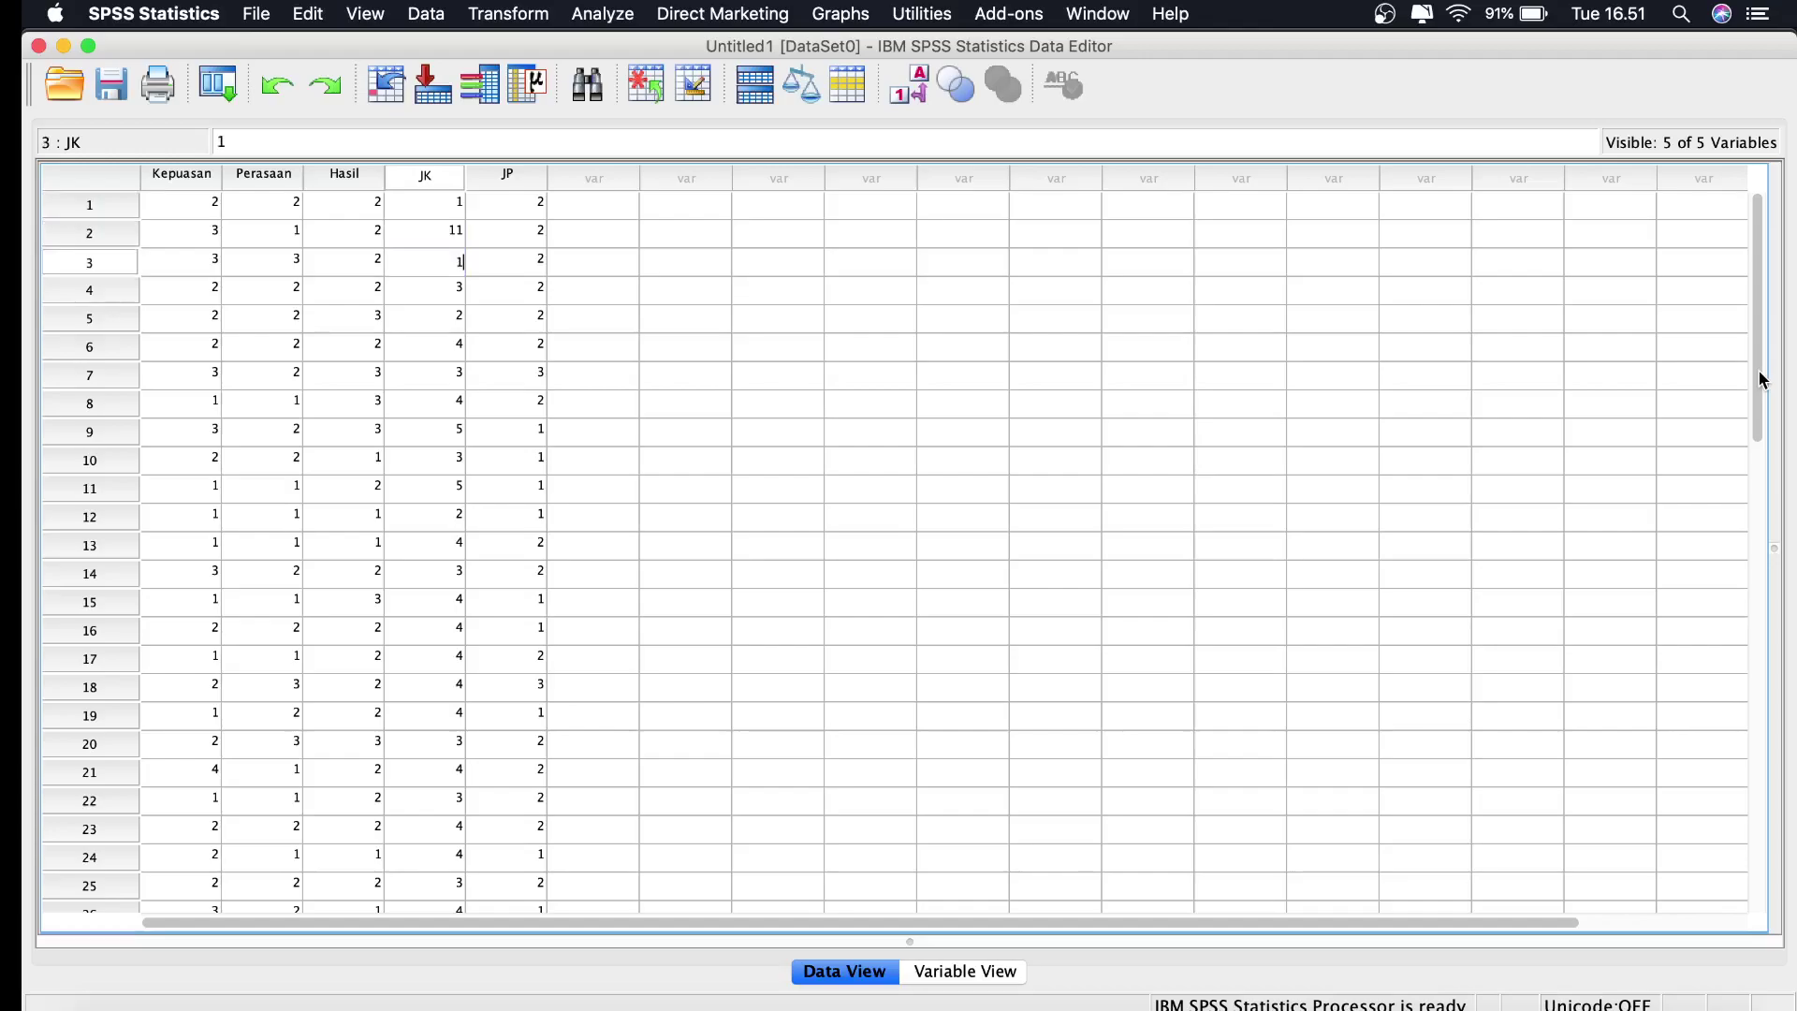
pyautogui.click(448, 235)
pyautogui.write('1')
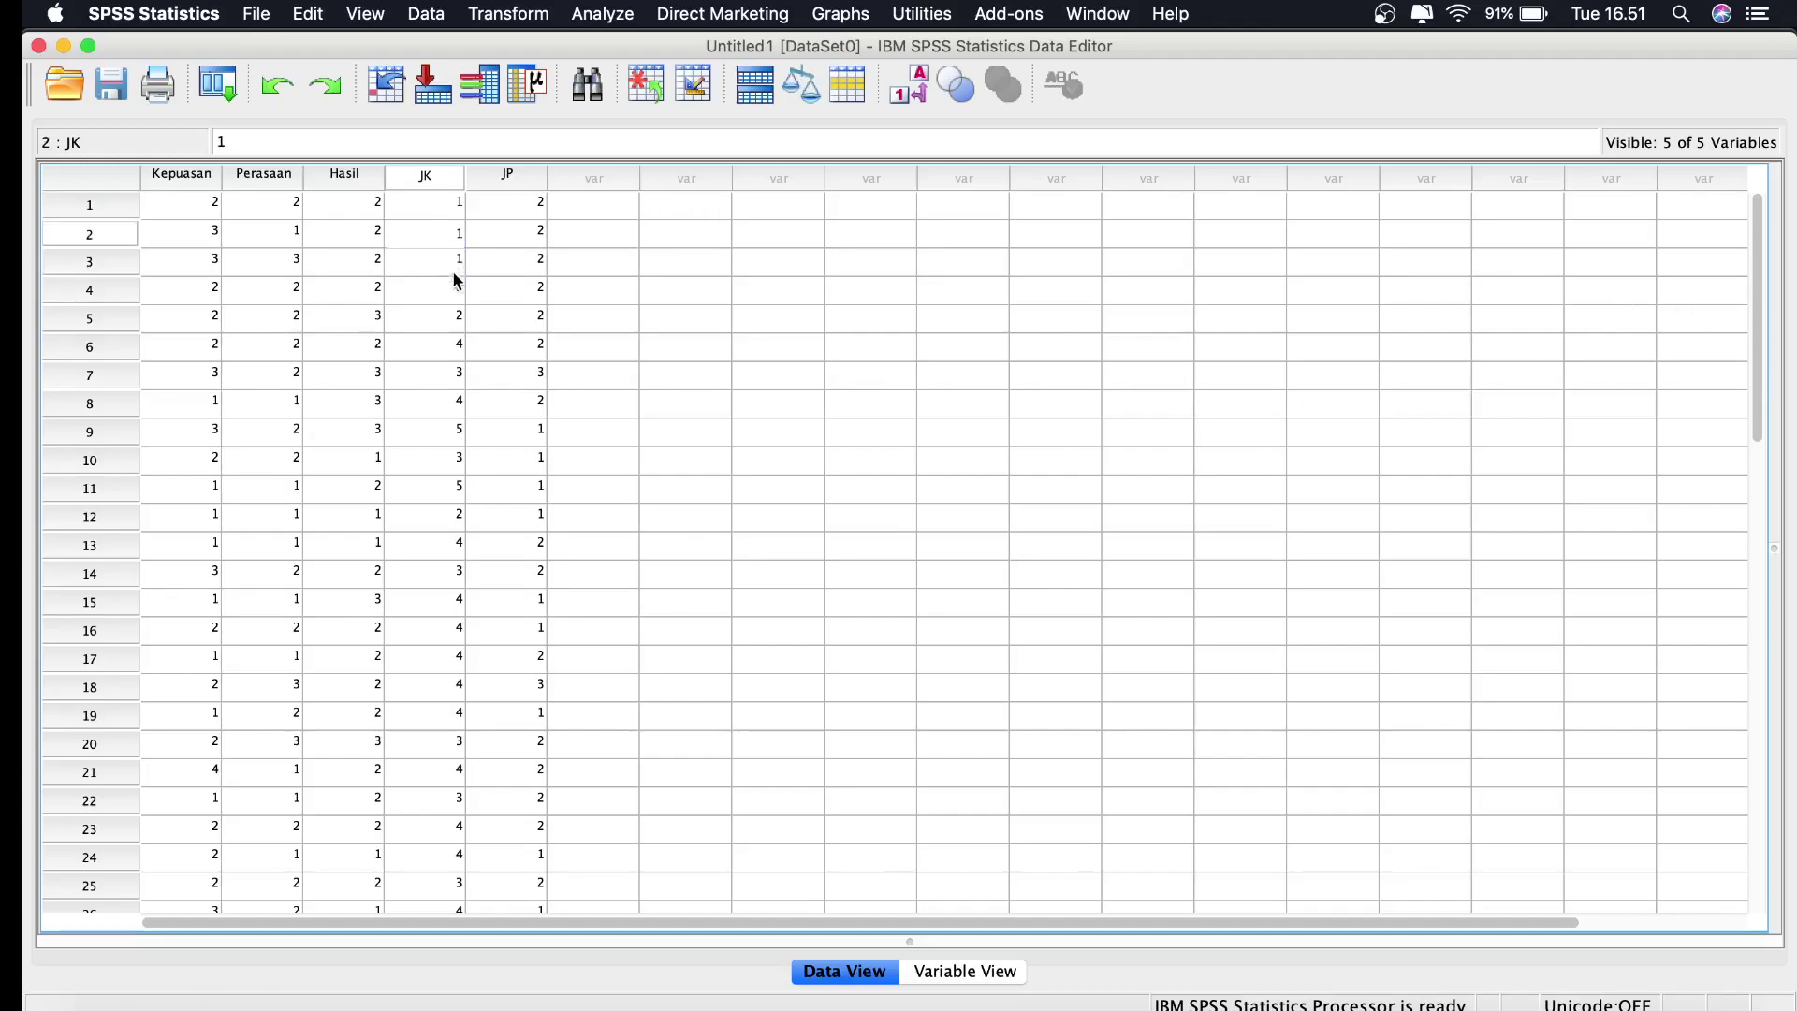
# Set JK to 2 for cases 4 and 7 and to 1 for cases 6 and 8.
pyautogui.click(459, 294)
pyautogui.write('2')
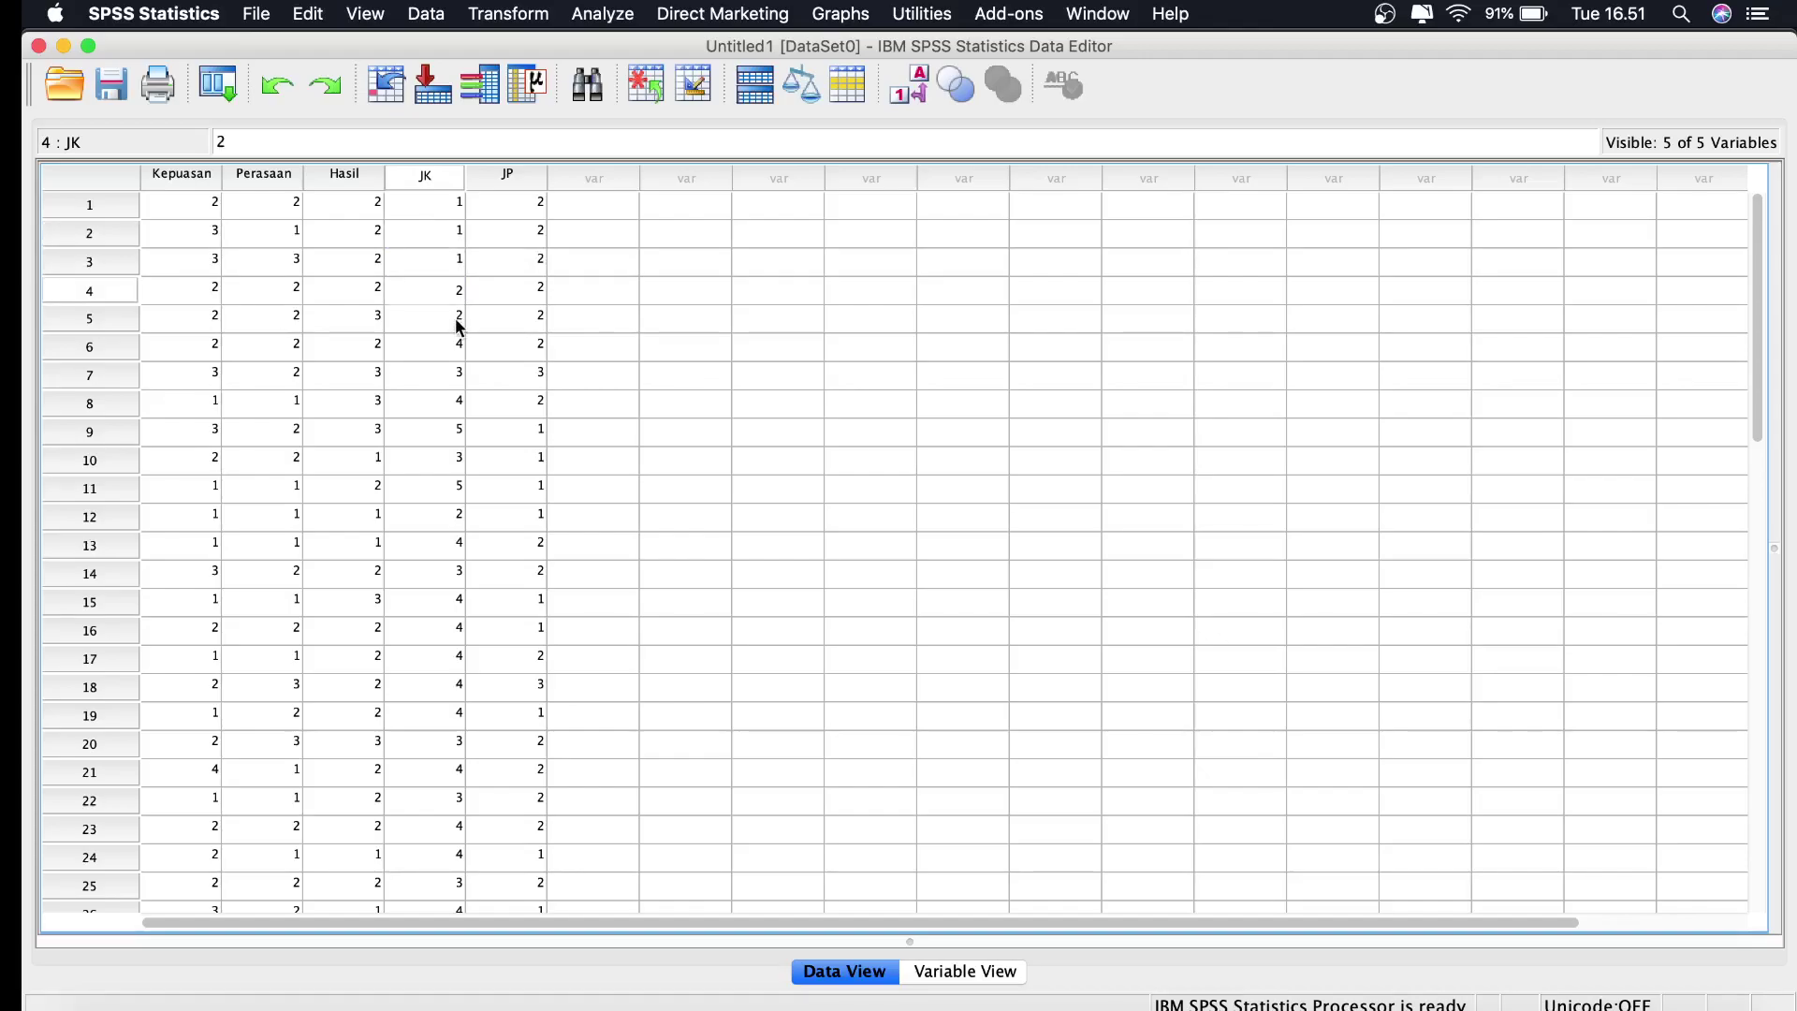
pyautogui.click(459, 348)
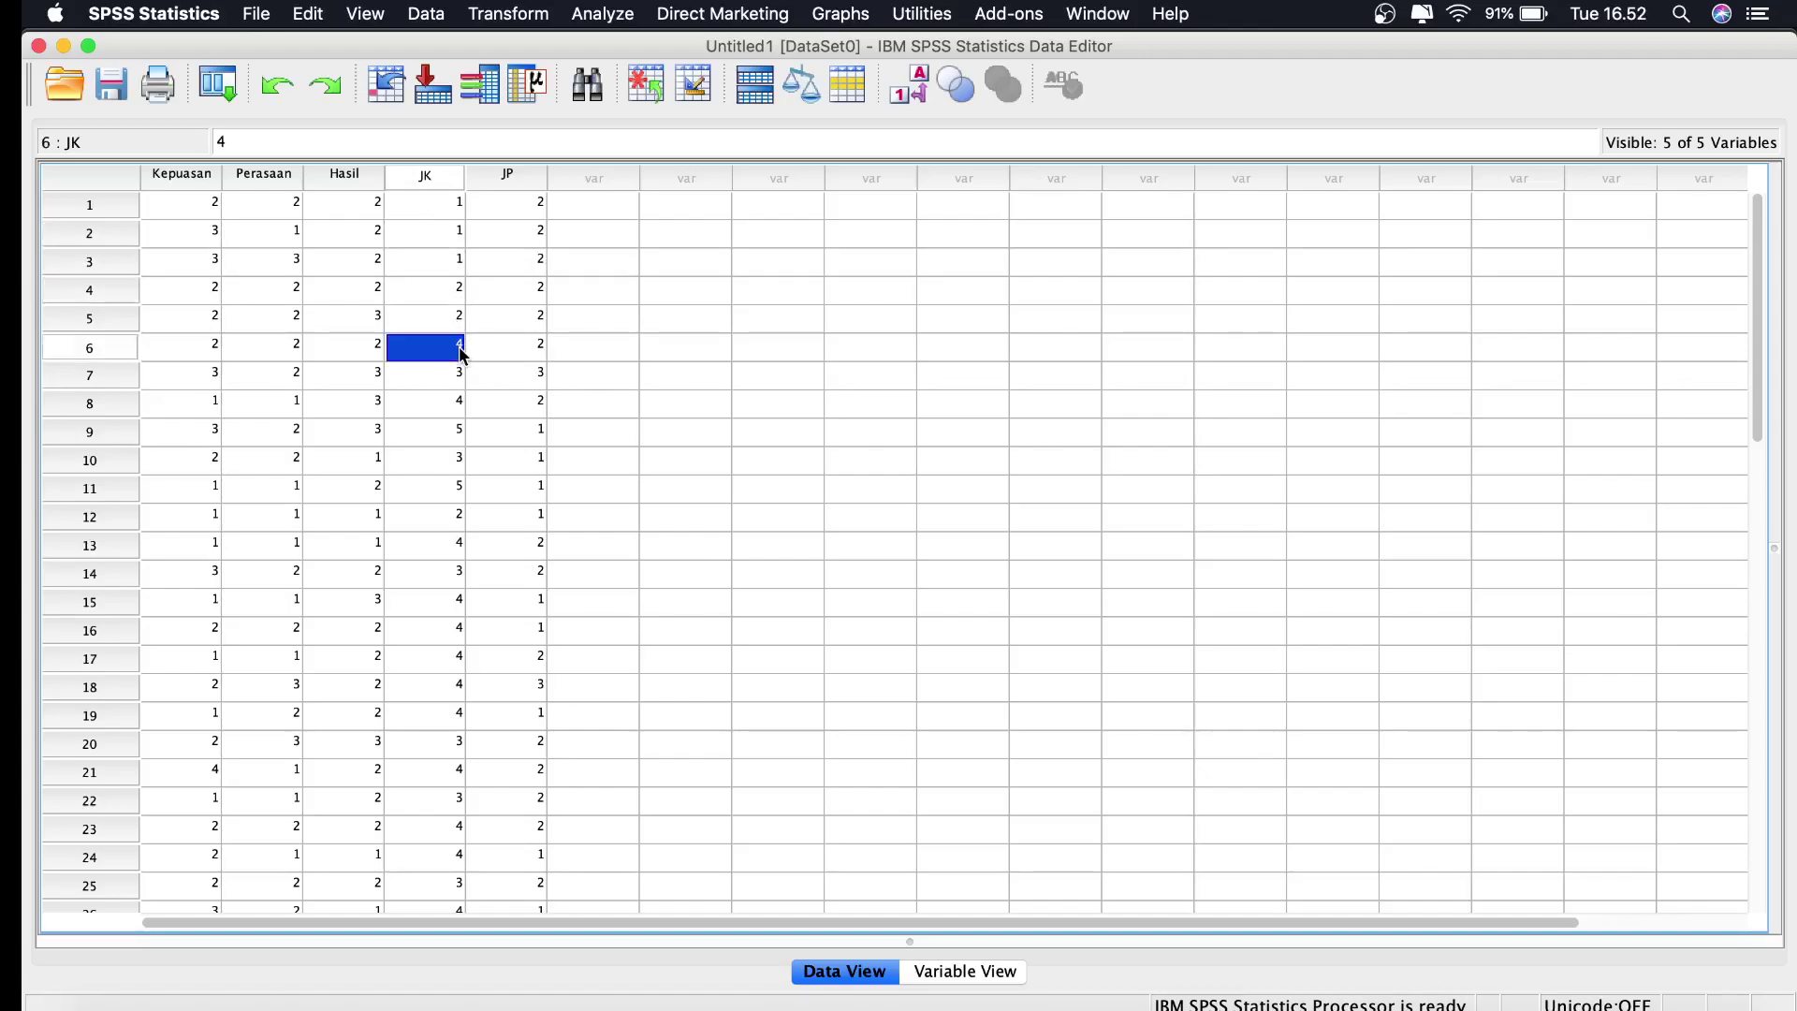
pyautogui.write('1')
pyautogui.click(458, 376)
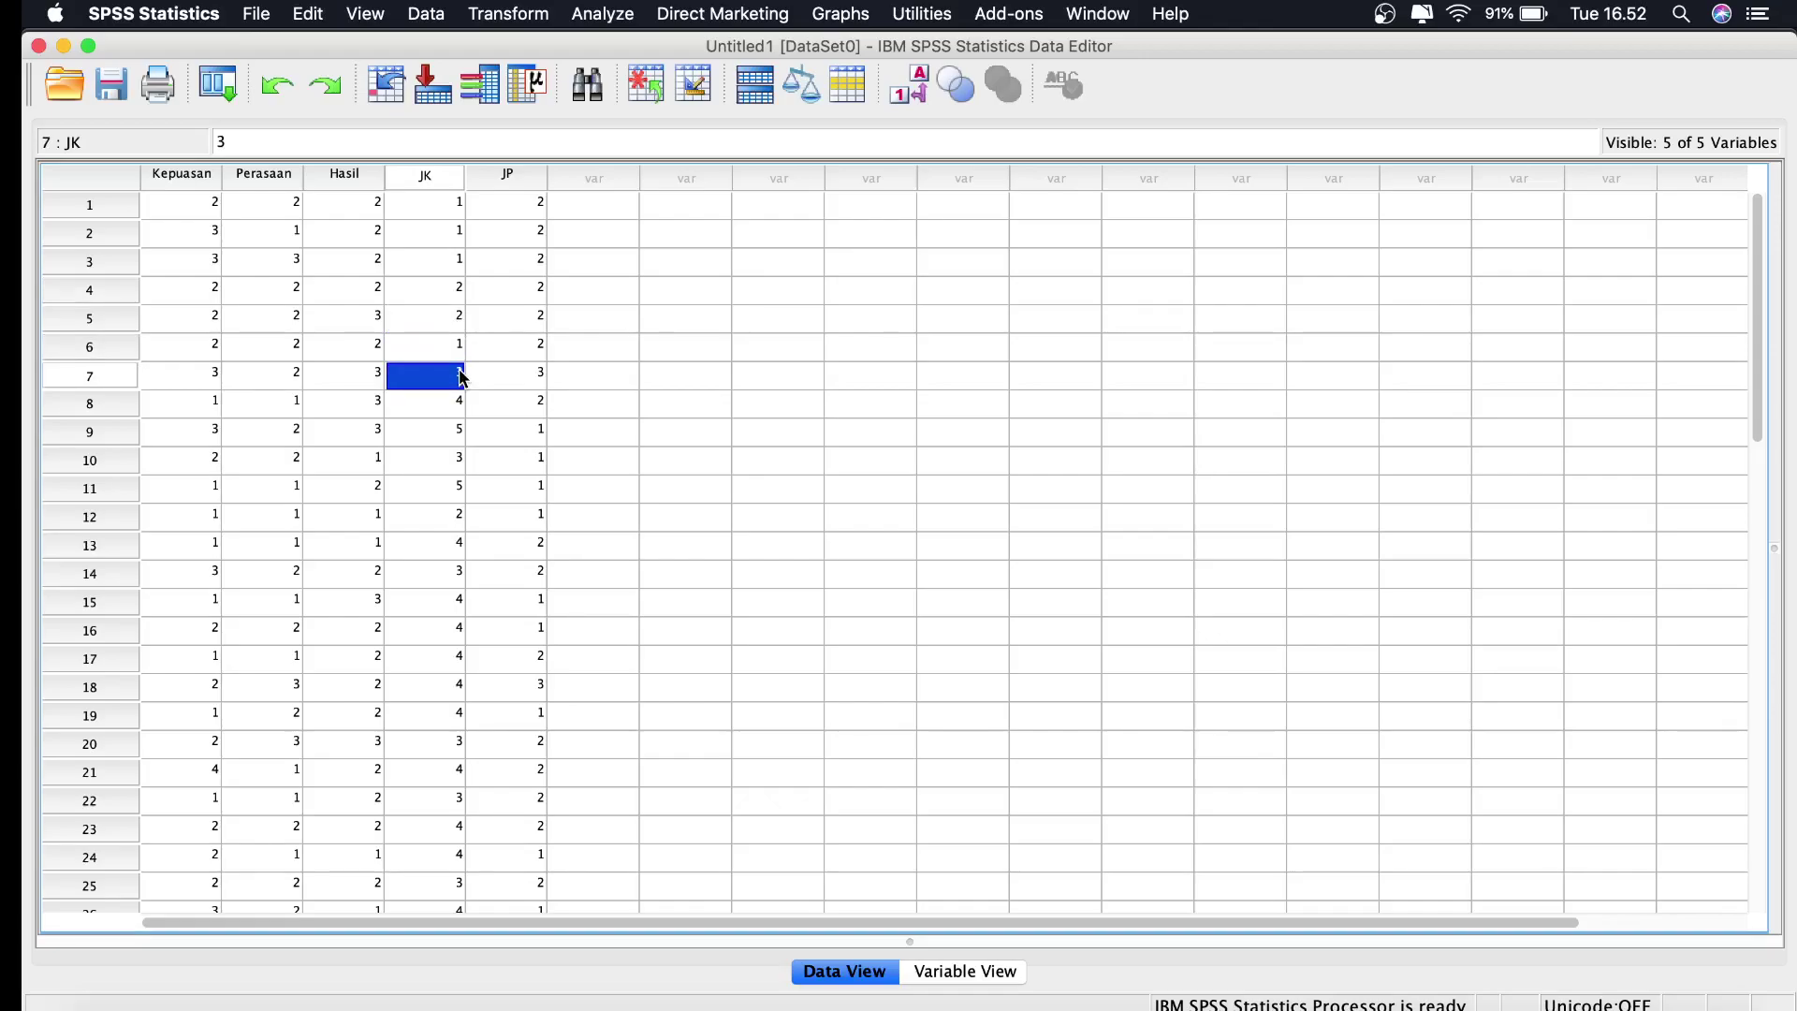
pyautogui.write('2')
pyautogui.click(459, 404)
pyautogui.write('1')
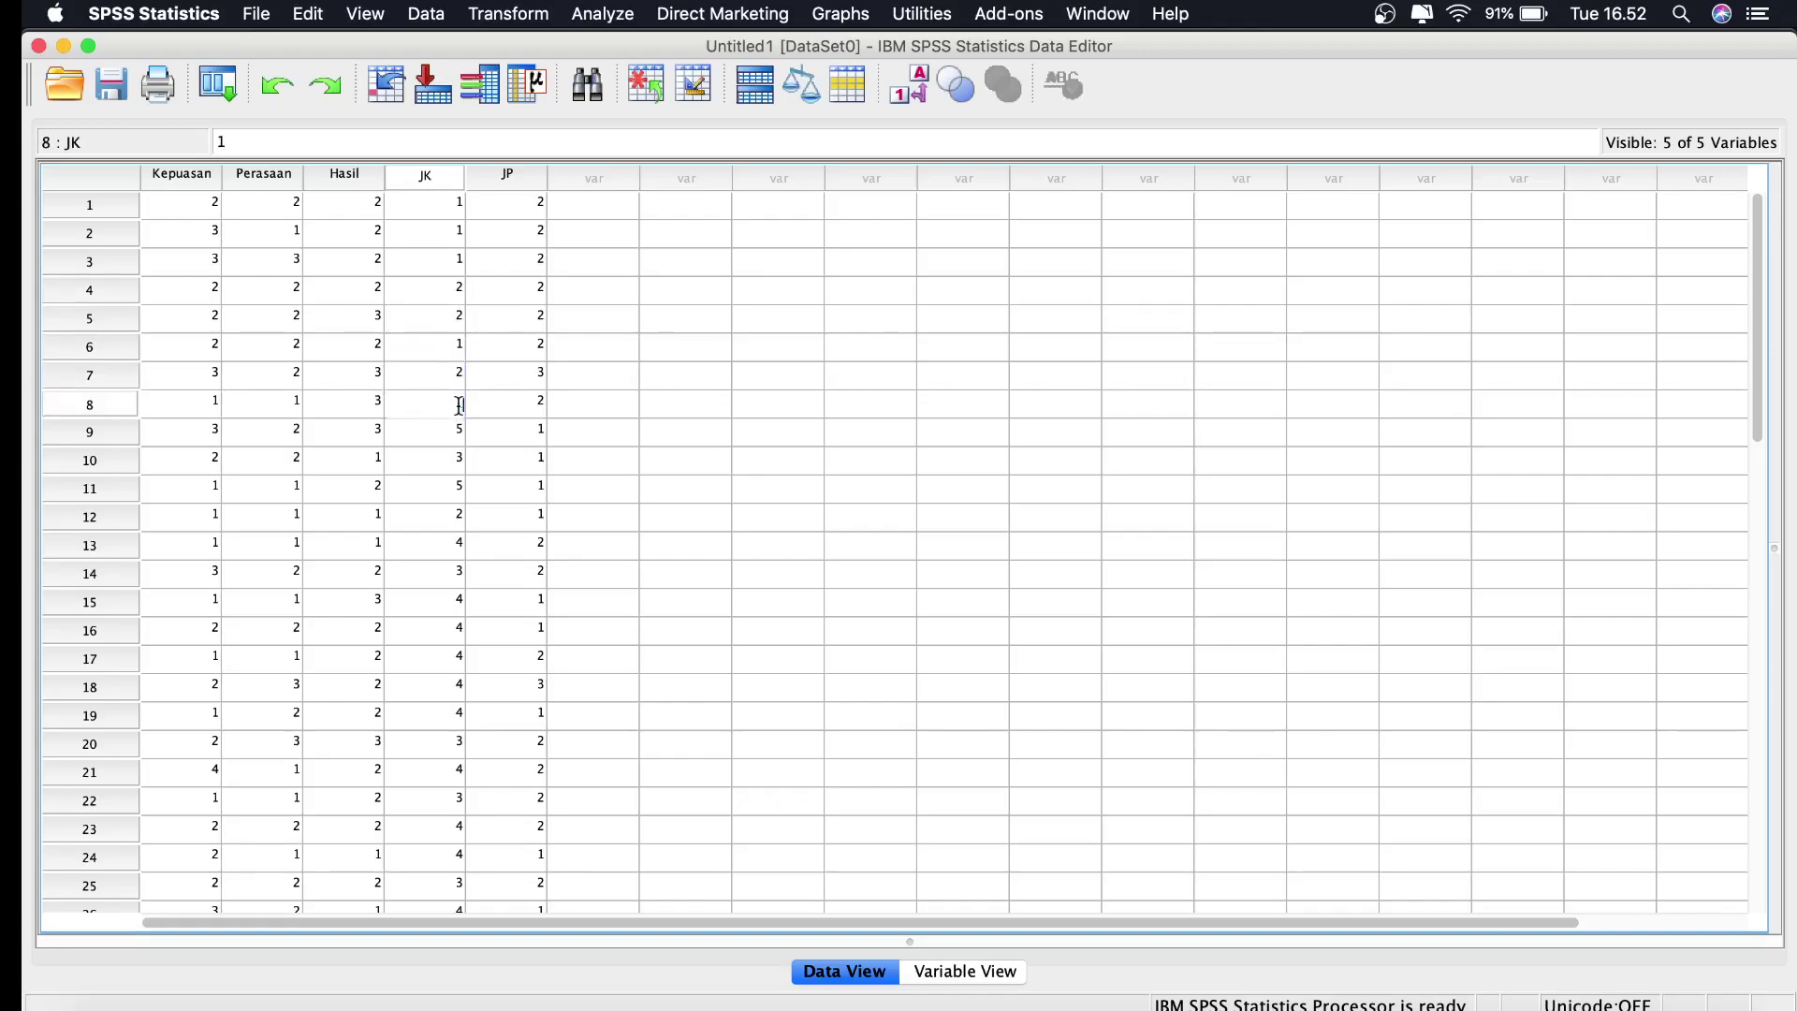
# Set the JK value to 2 for cases 9, 10 and 11.
pyautogui.click(459, 433)
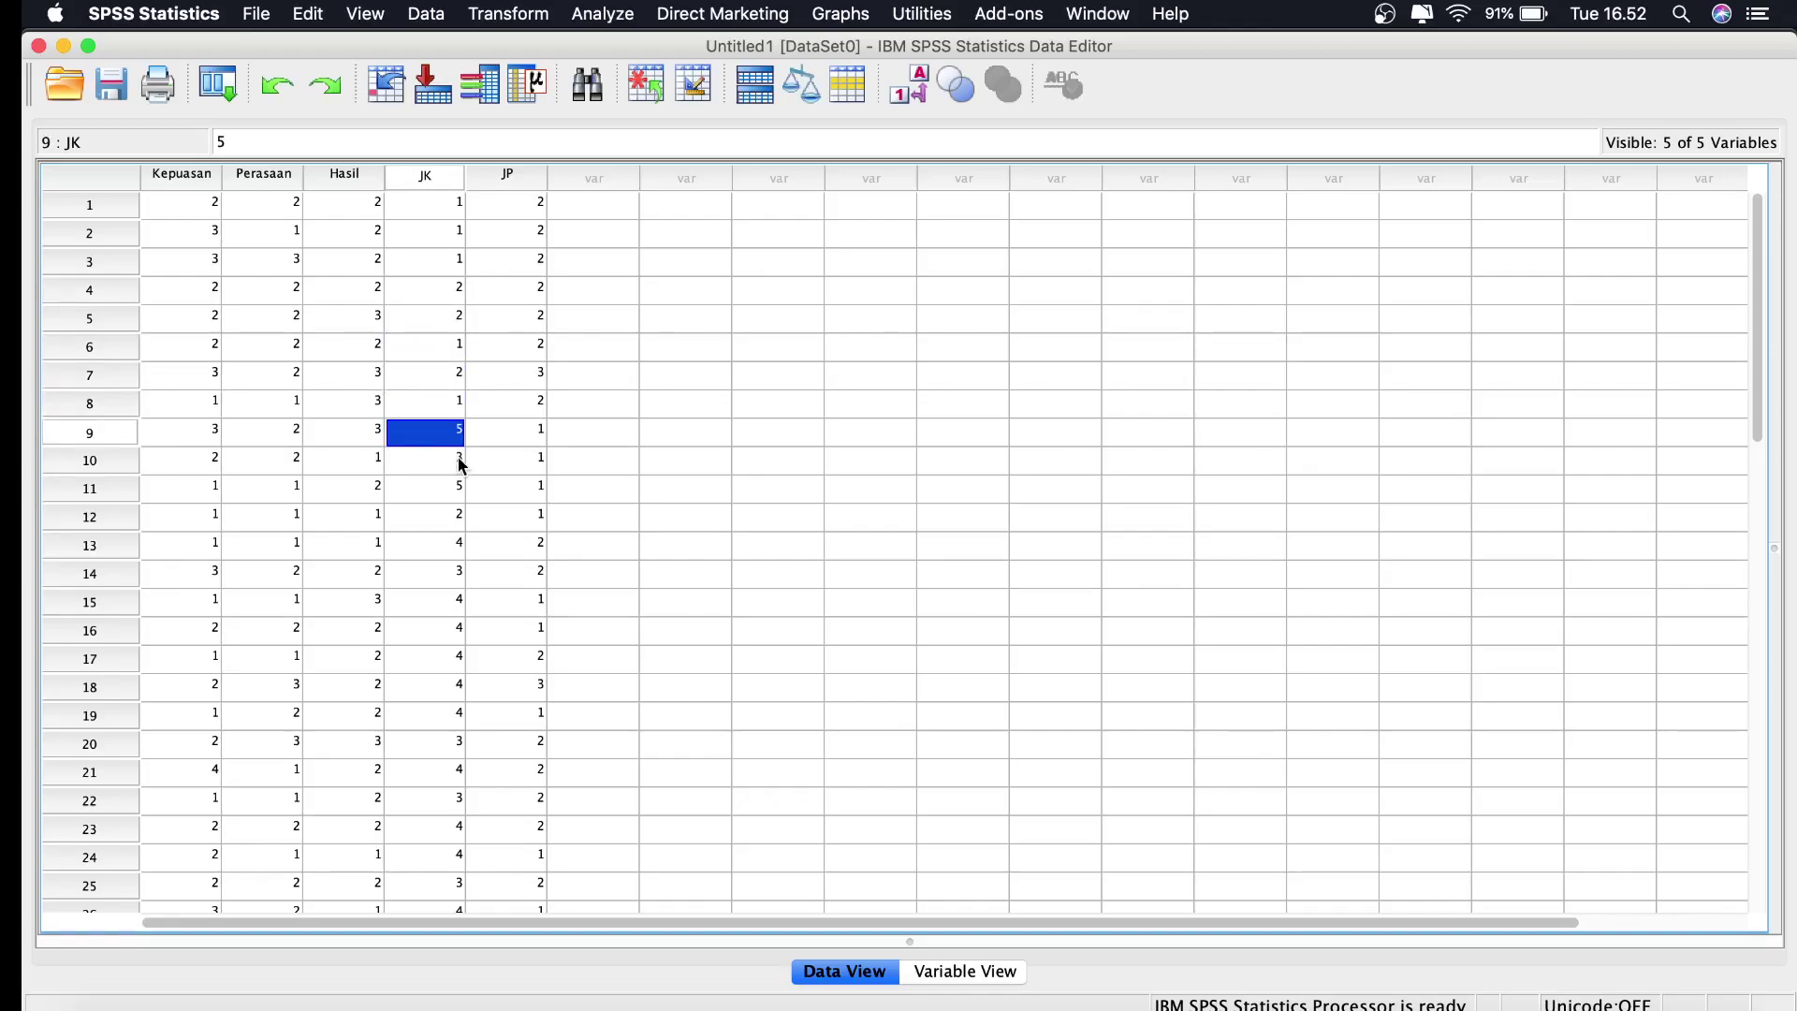
pyautogui.write('2')
pyautogui.click(459, 464)
pyautogui.write('2')
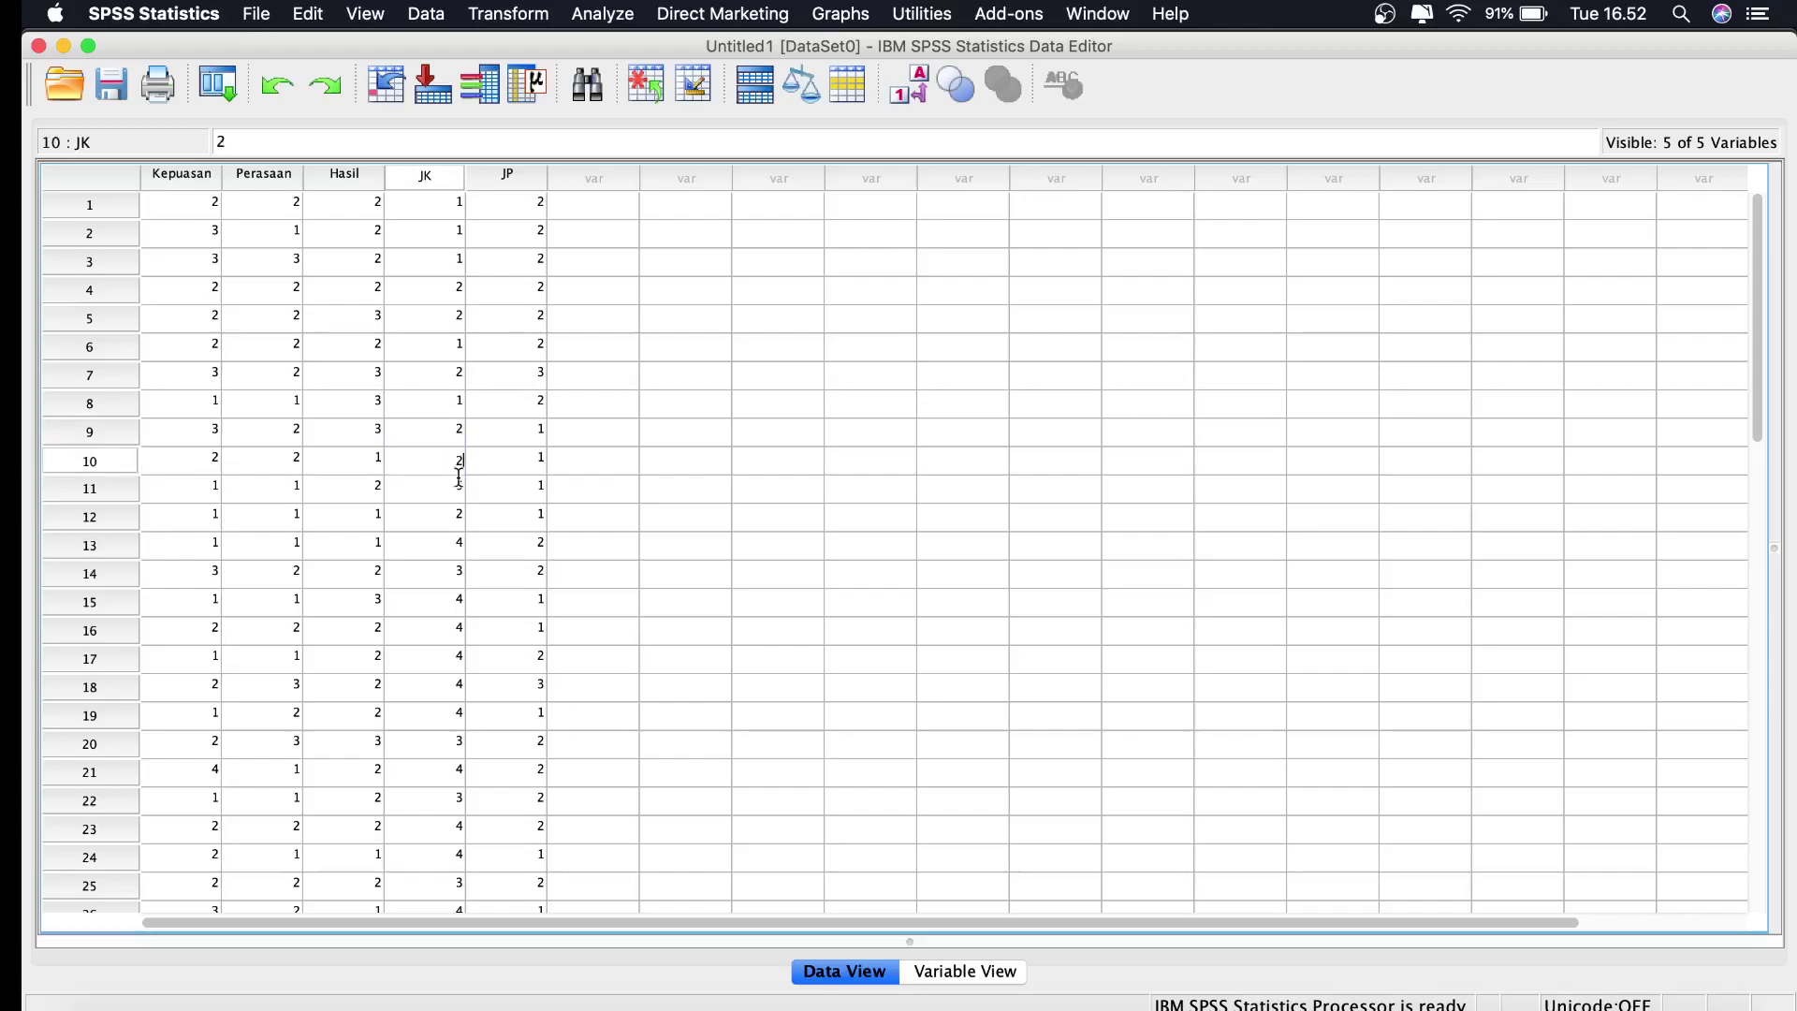
pyautogui.click(456, 489)
pyautogui.write('2')
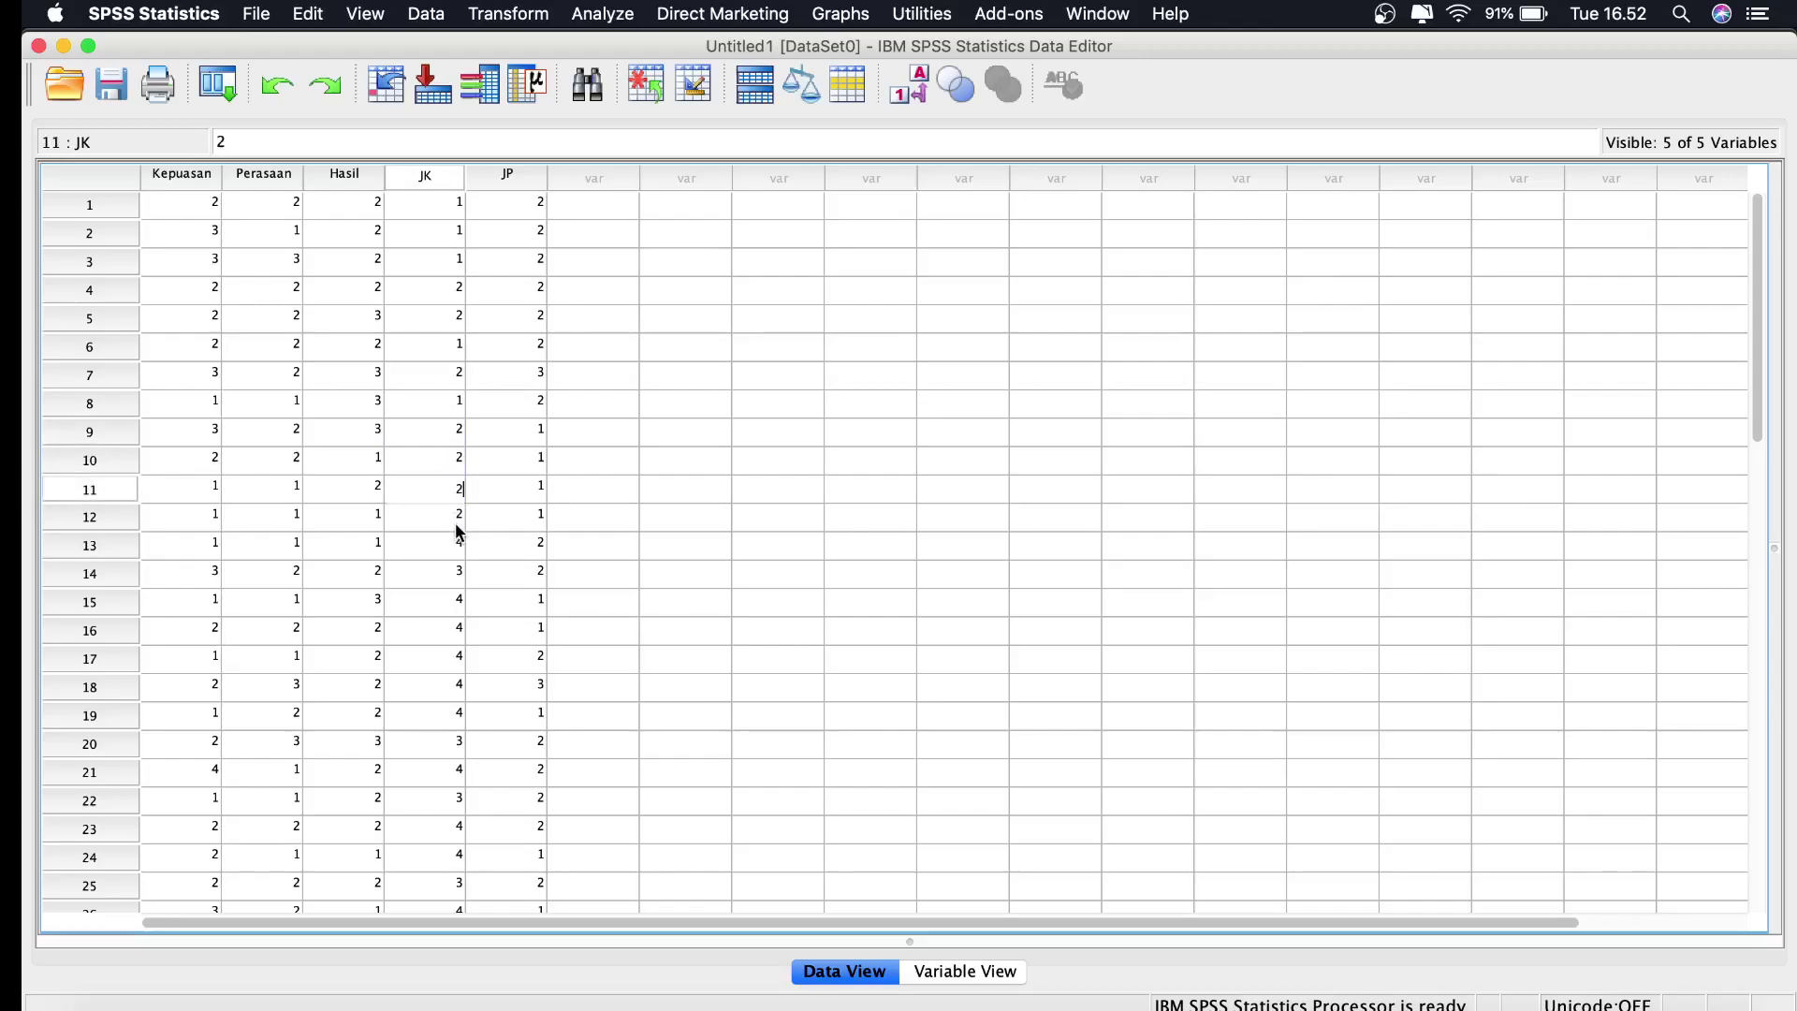
# Set the JK value to 1 for cases 13 to 16.
pyautogui.click(458, 549)
pyautogui.write('1')
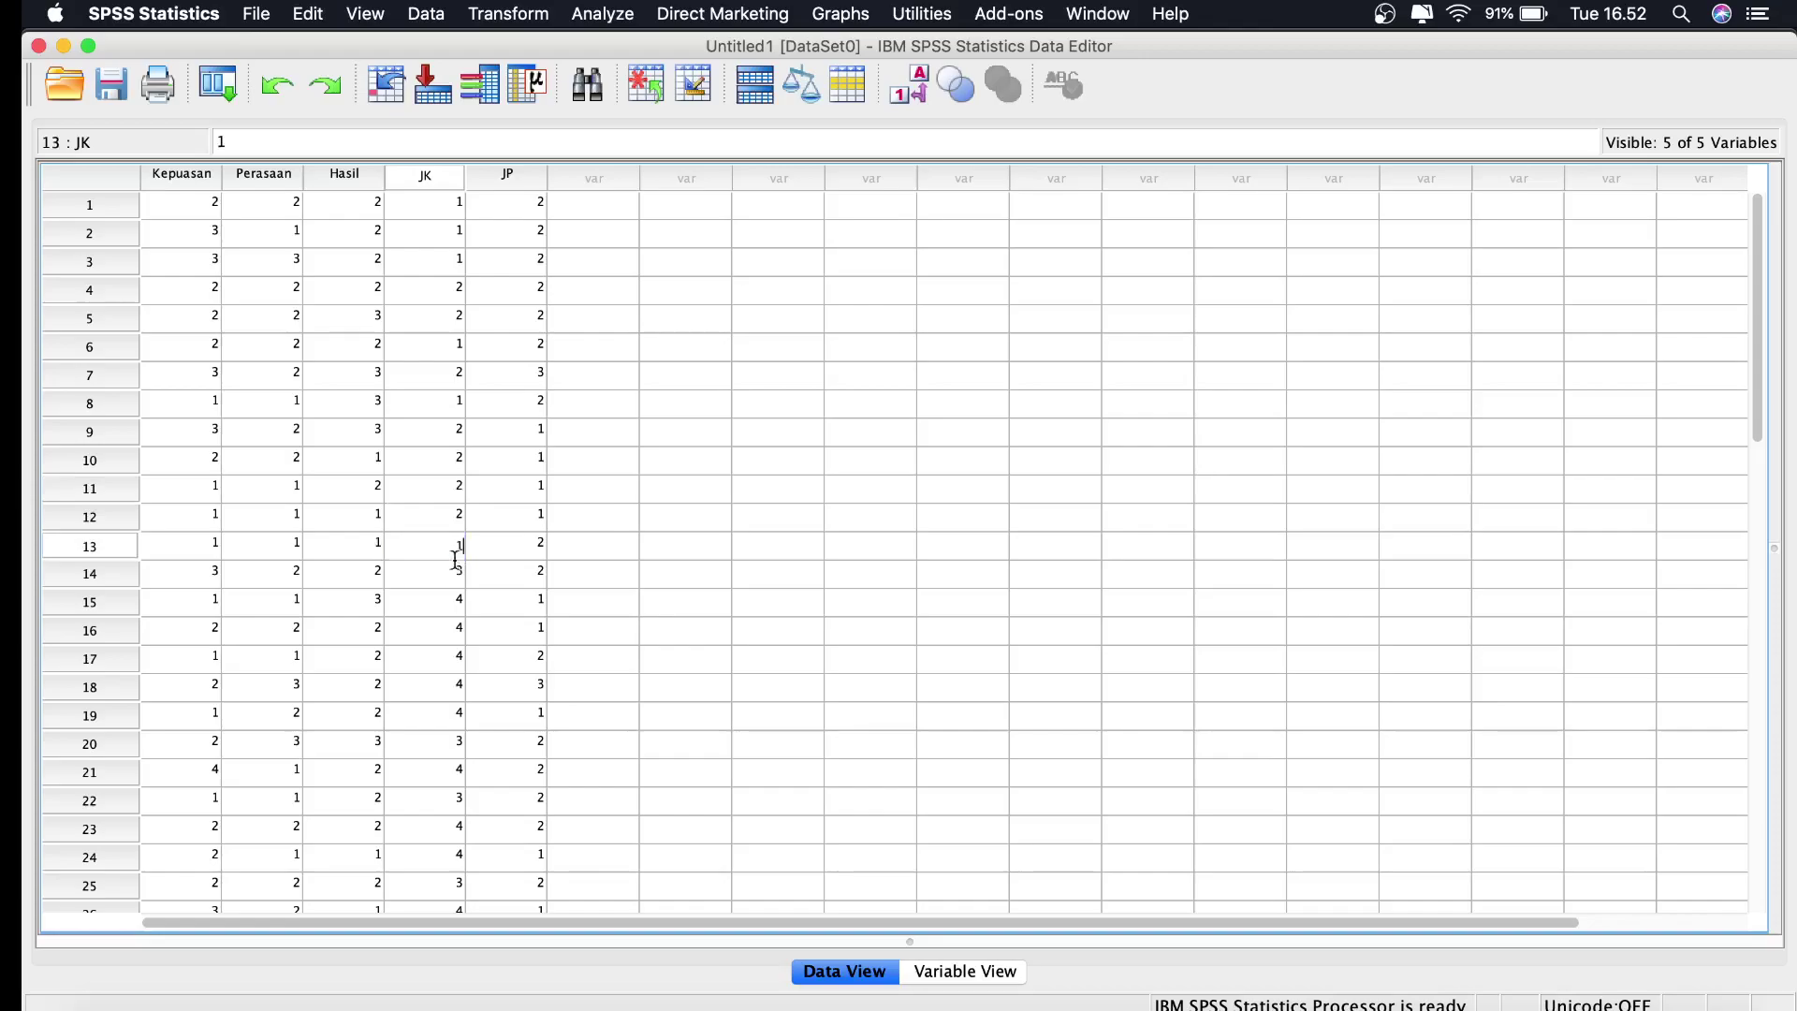
pyautogui.click(458, 574)
pyautogui.write('1')
pyautogui.click(459, 605)
pyautogui.write('1')
pyautogui.click(461, 631)
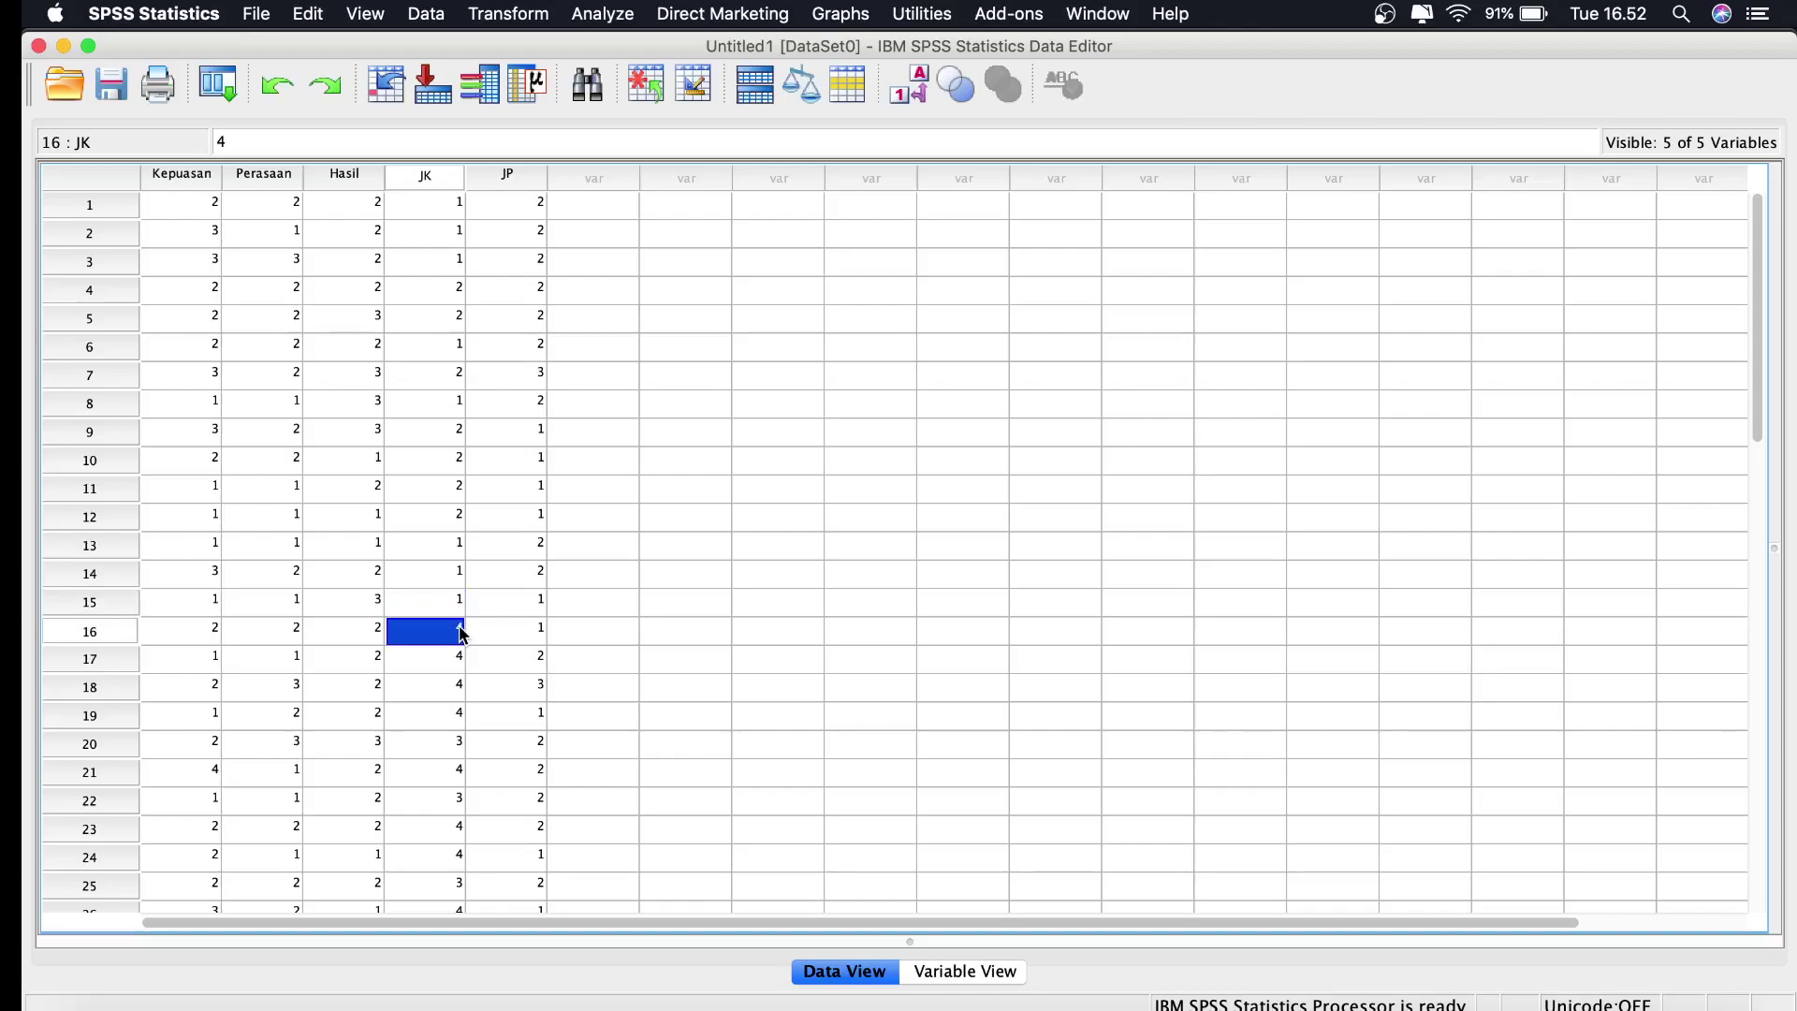
pyautogui.write('1')
# Set the JK value to 2 for cases 17, 18 and 19.
pyautogui.click(461, 659)
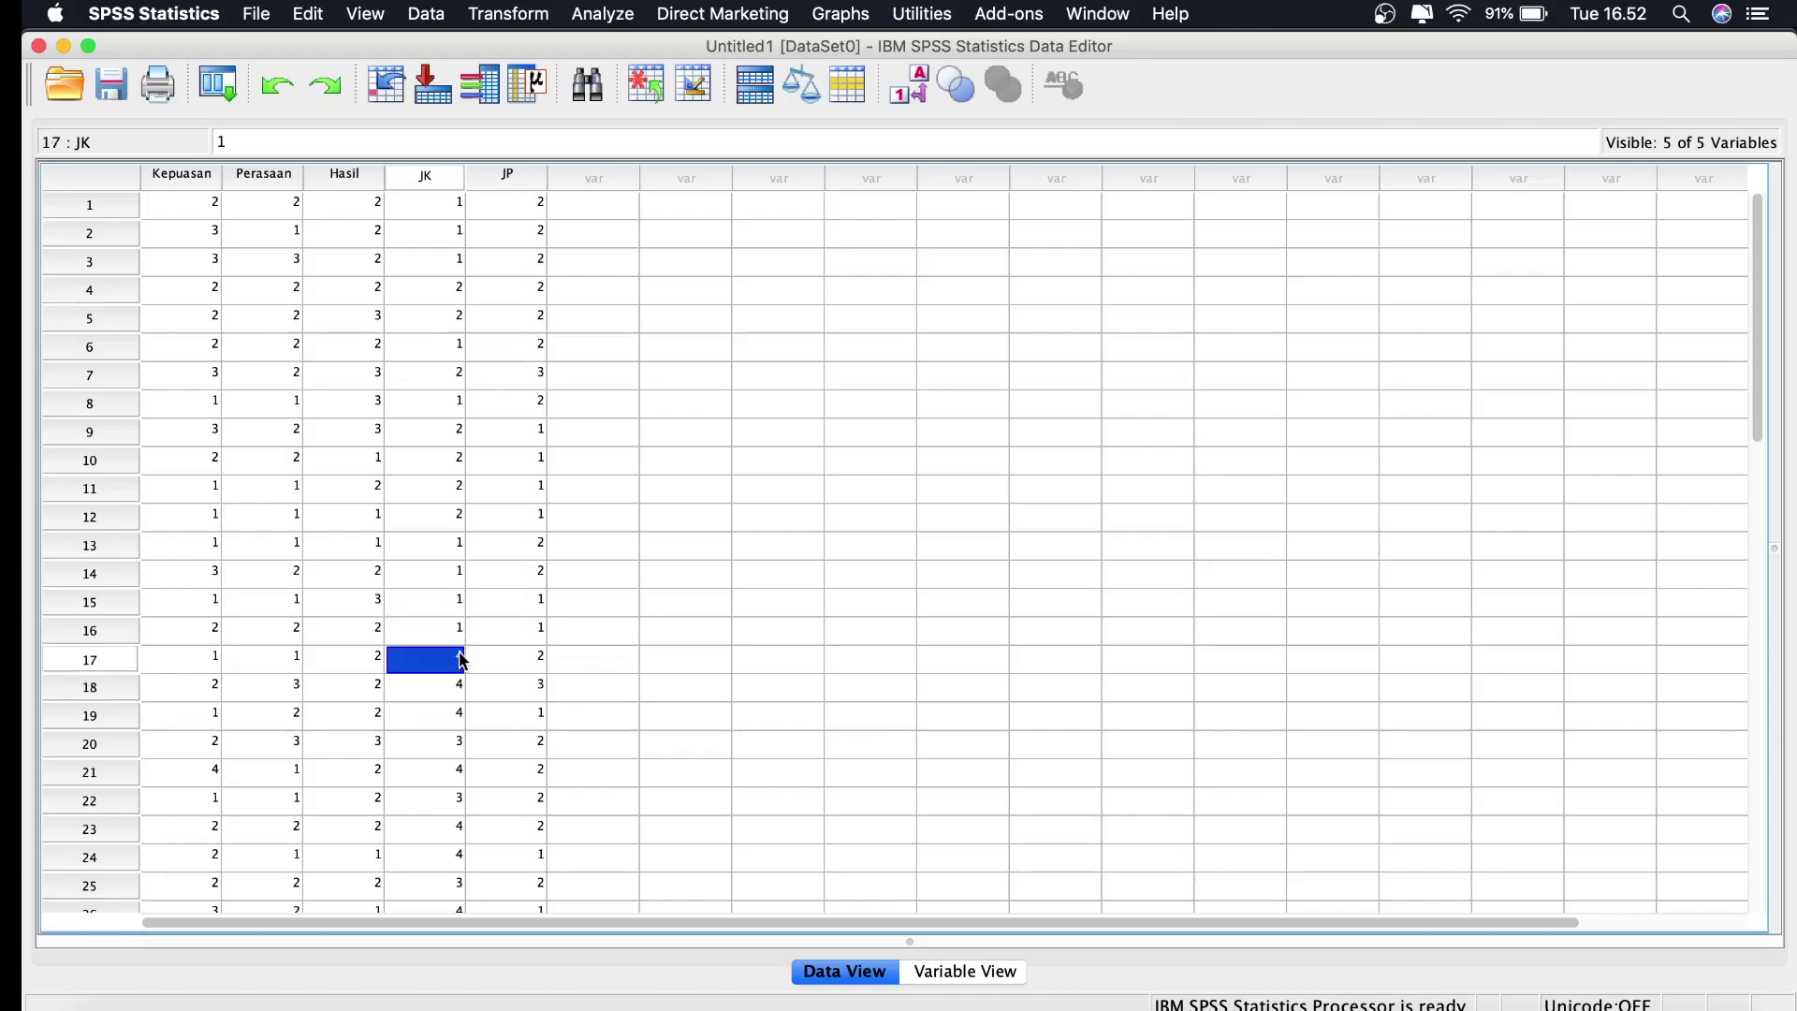
pyautogui.write('2')
pyautogui.click(457, 688)
pyautogui.write('2')
pyautogui.click(457, 719)
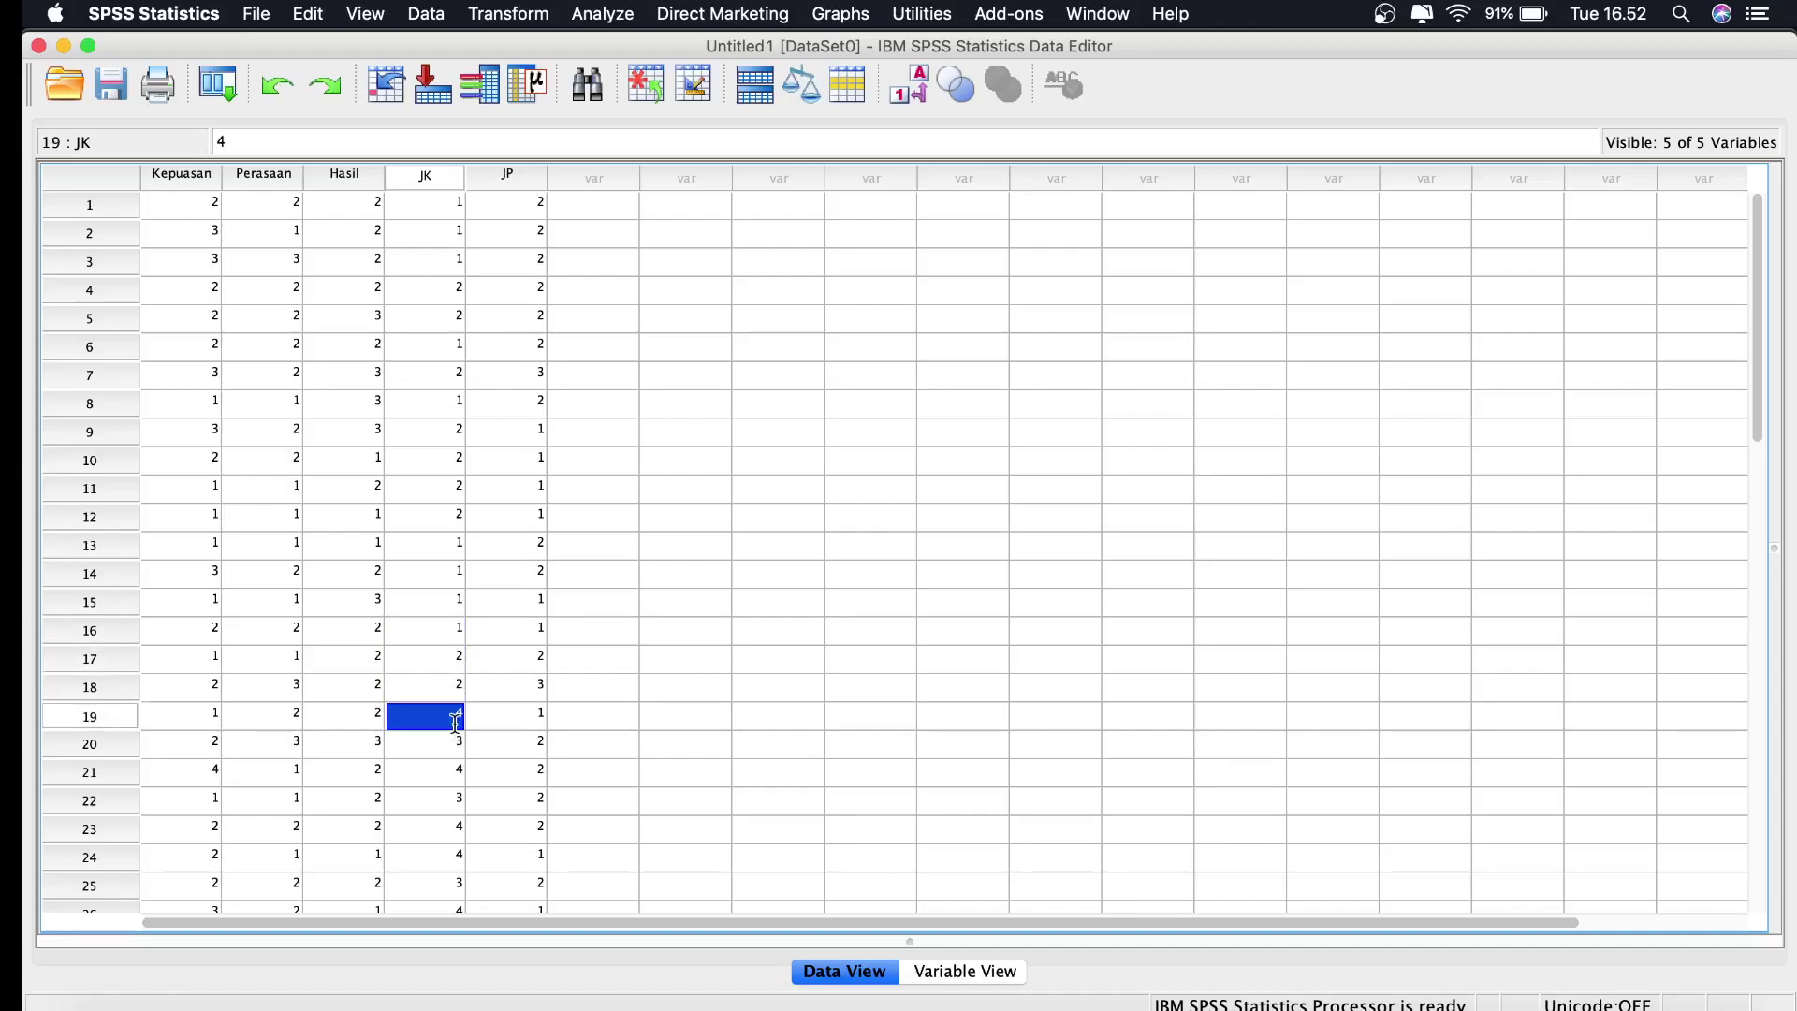
pyautogui.write('2')
# Set the JK value to 1 for cases 20 to 25.
pyautogui.click(460, 752)
pyautogui.write('1')
pyautogui.scroll(-3, 498, 739)
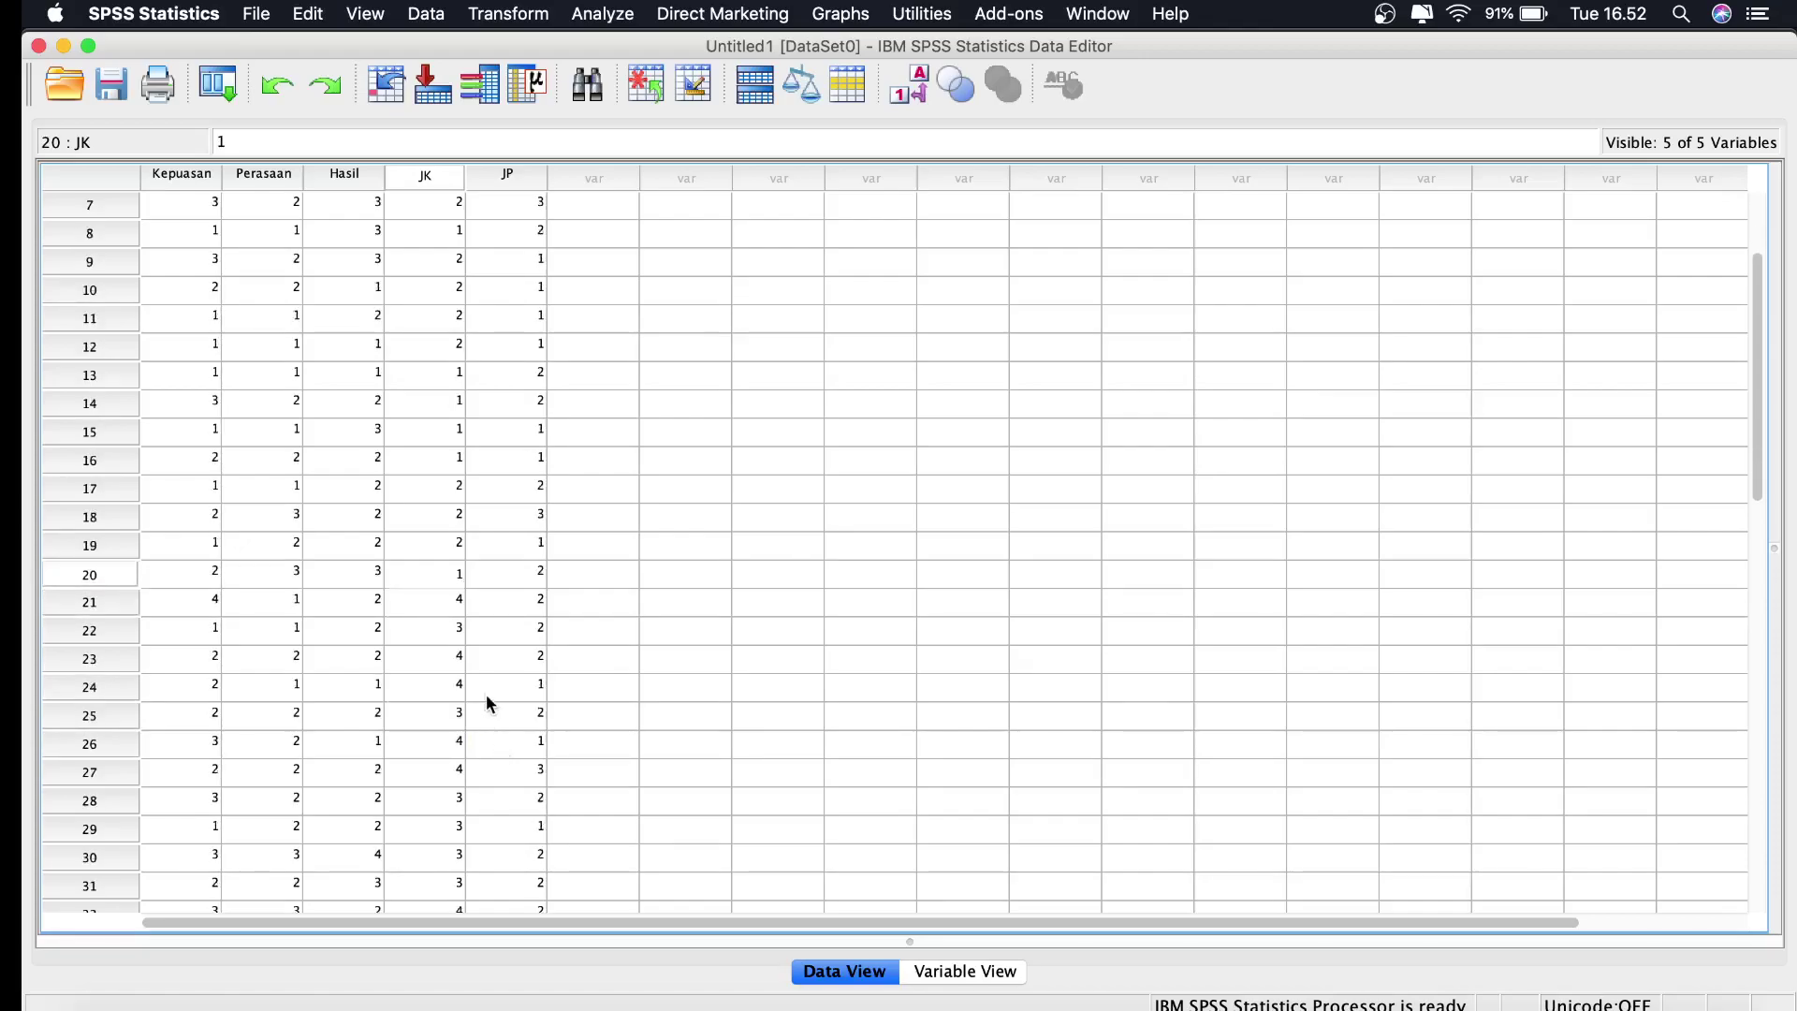
pyautogui.click(448, 609)
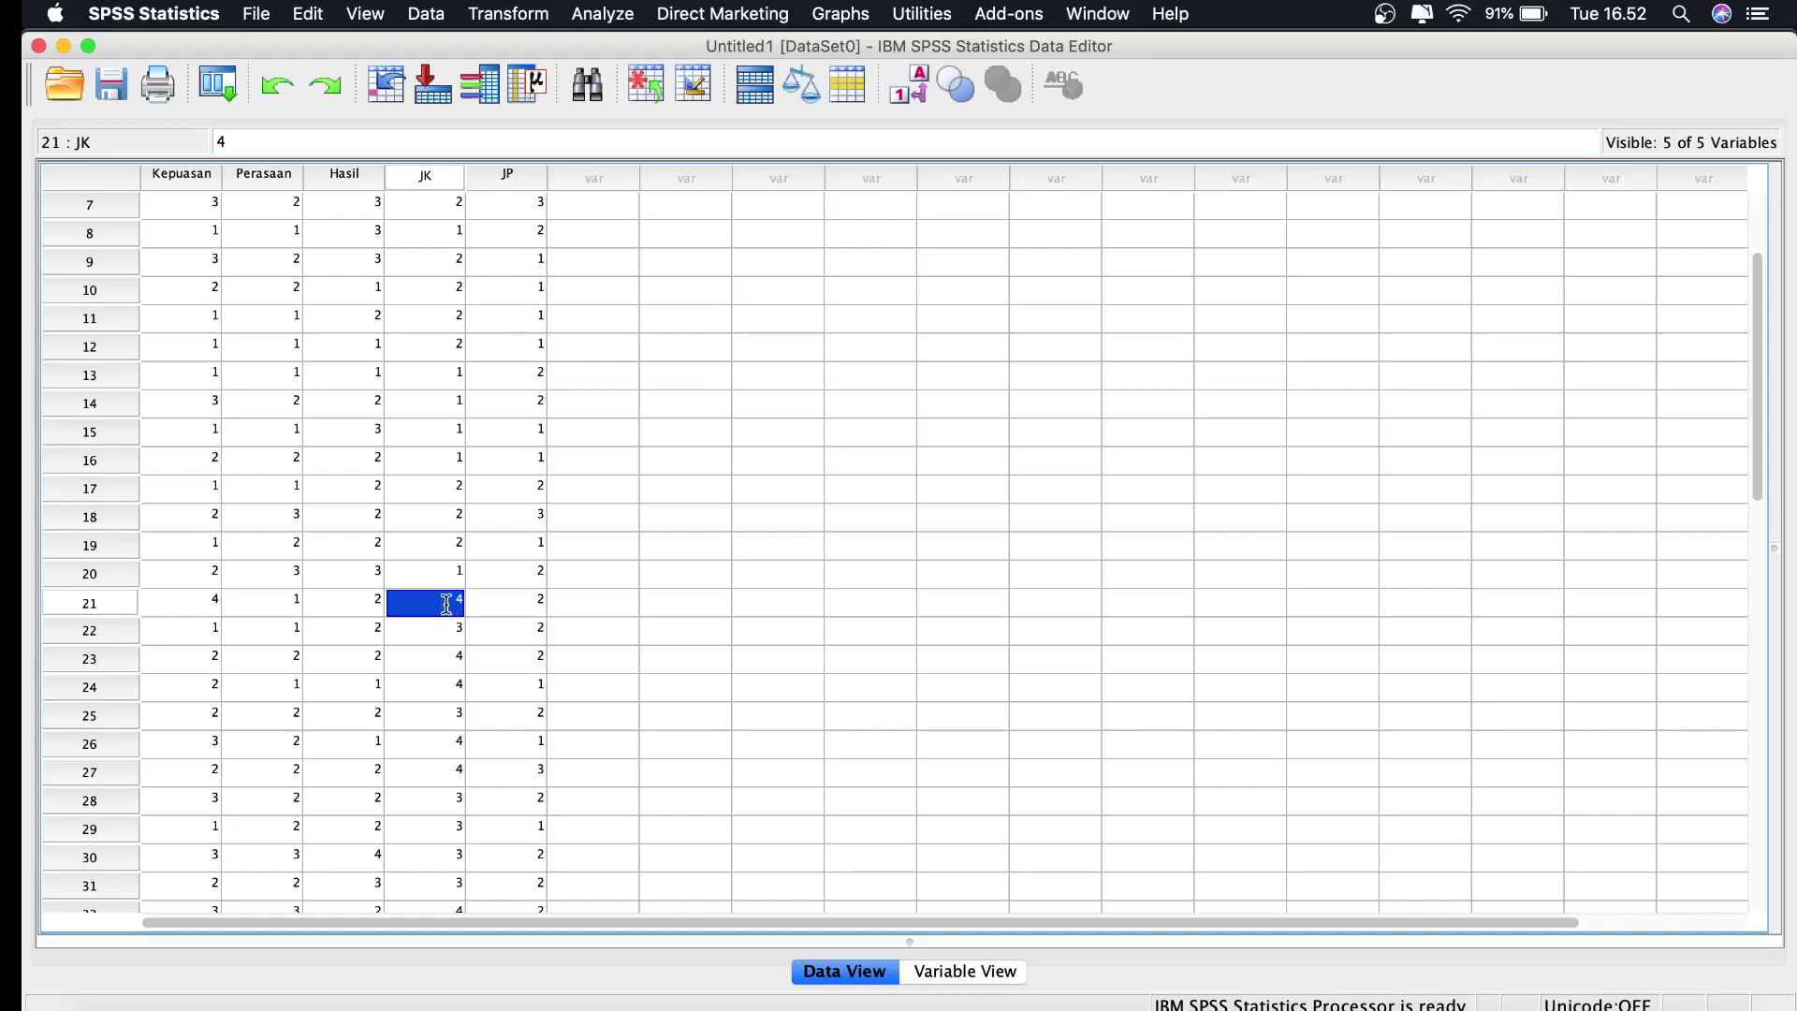
pyautogui.write('1')
pyautogui.click(453, 624)
pyautogui.write('1')
pyautogui.click(453, 659)
pyautogui.write('1')
pyautogui.click(456, 692)
pyautogui.write('1')
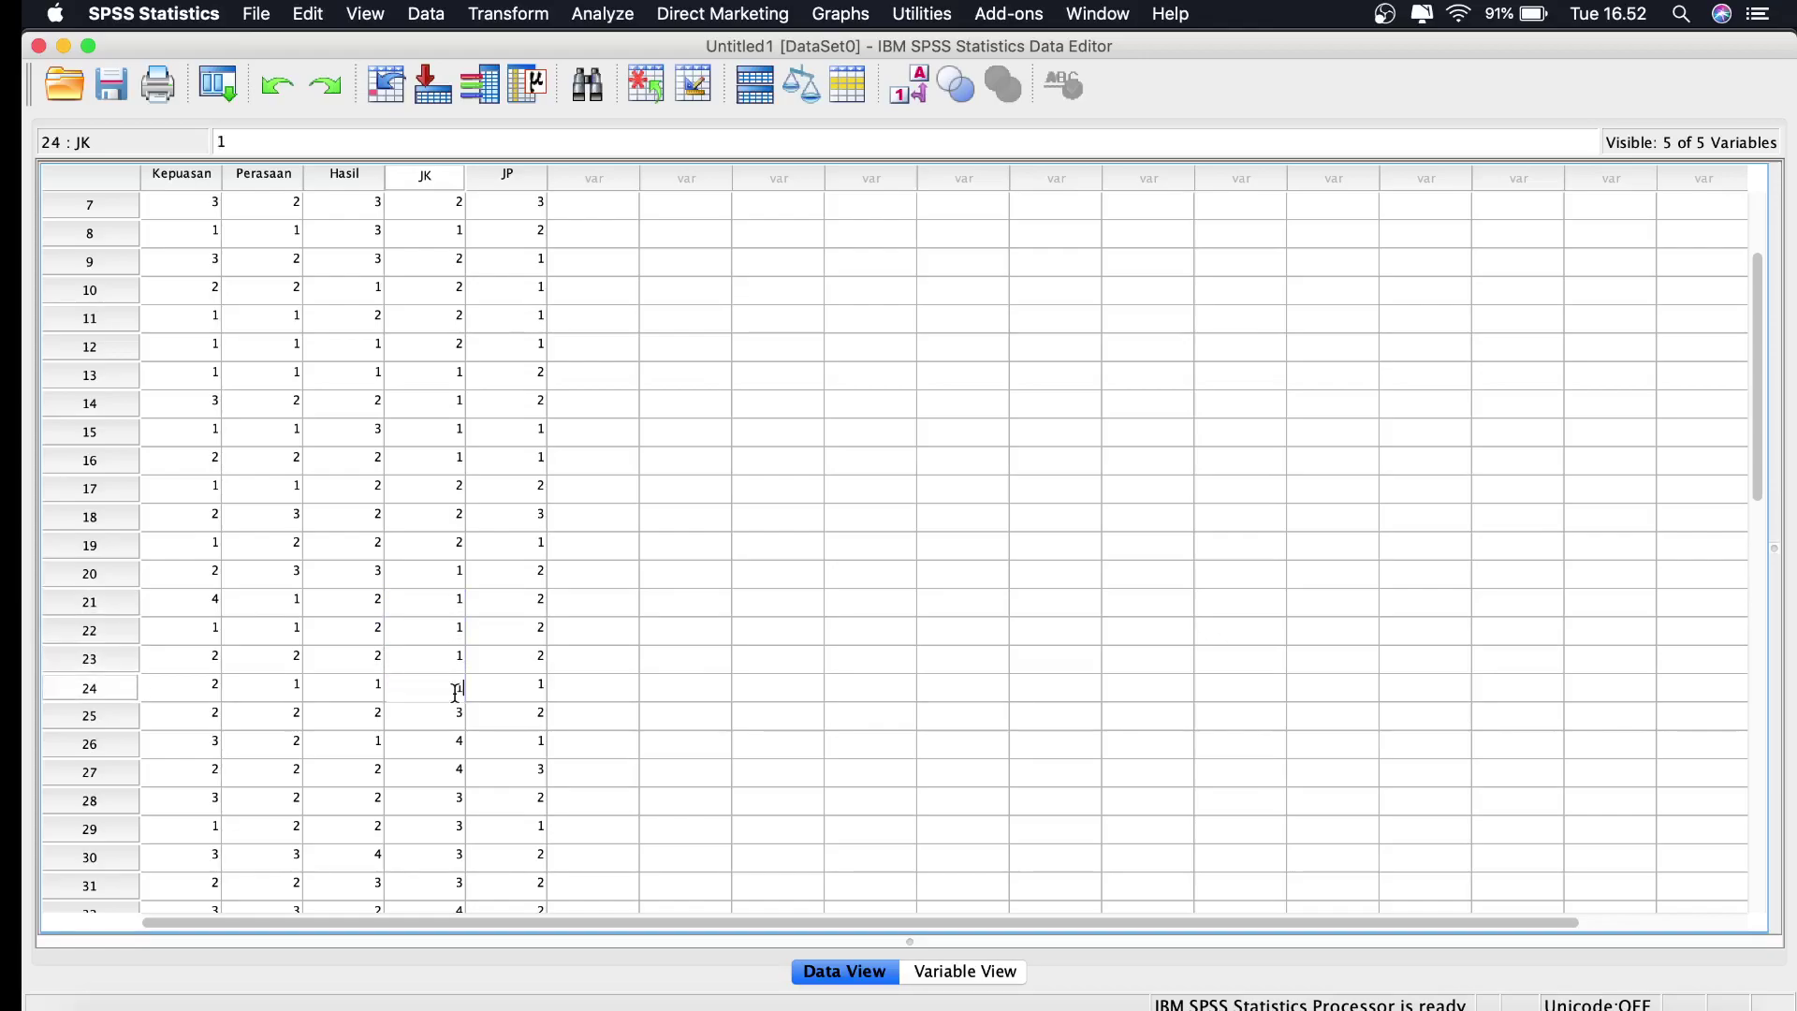
pyautogui.click(456, 716)
pyautogui.write('1')
# Set the JK value to 2 for cases 26, 27 and 28.
pyautogui.click(458, 747)
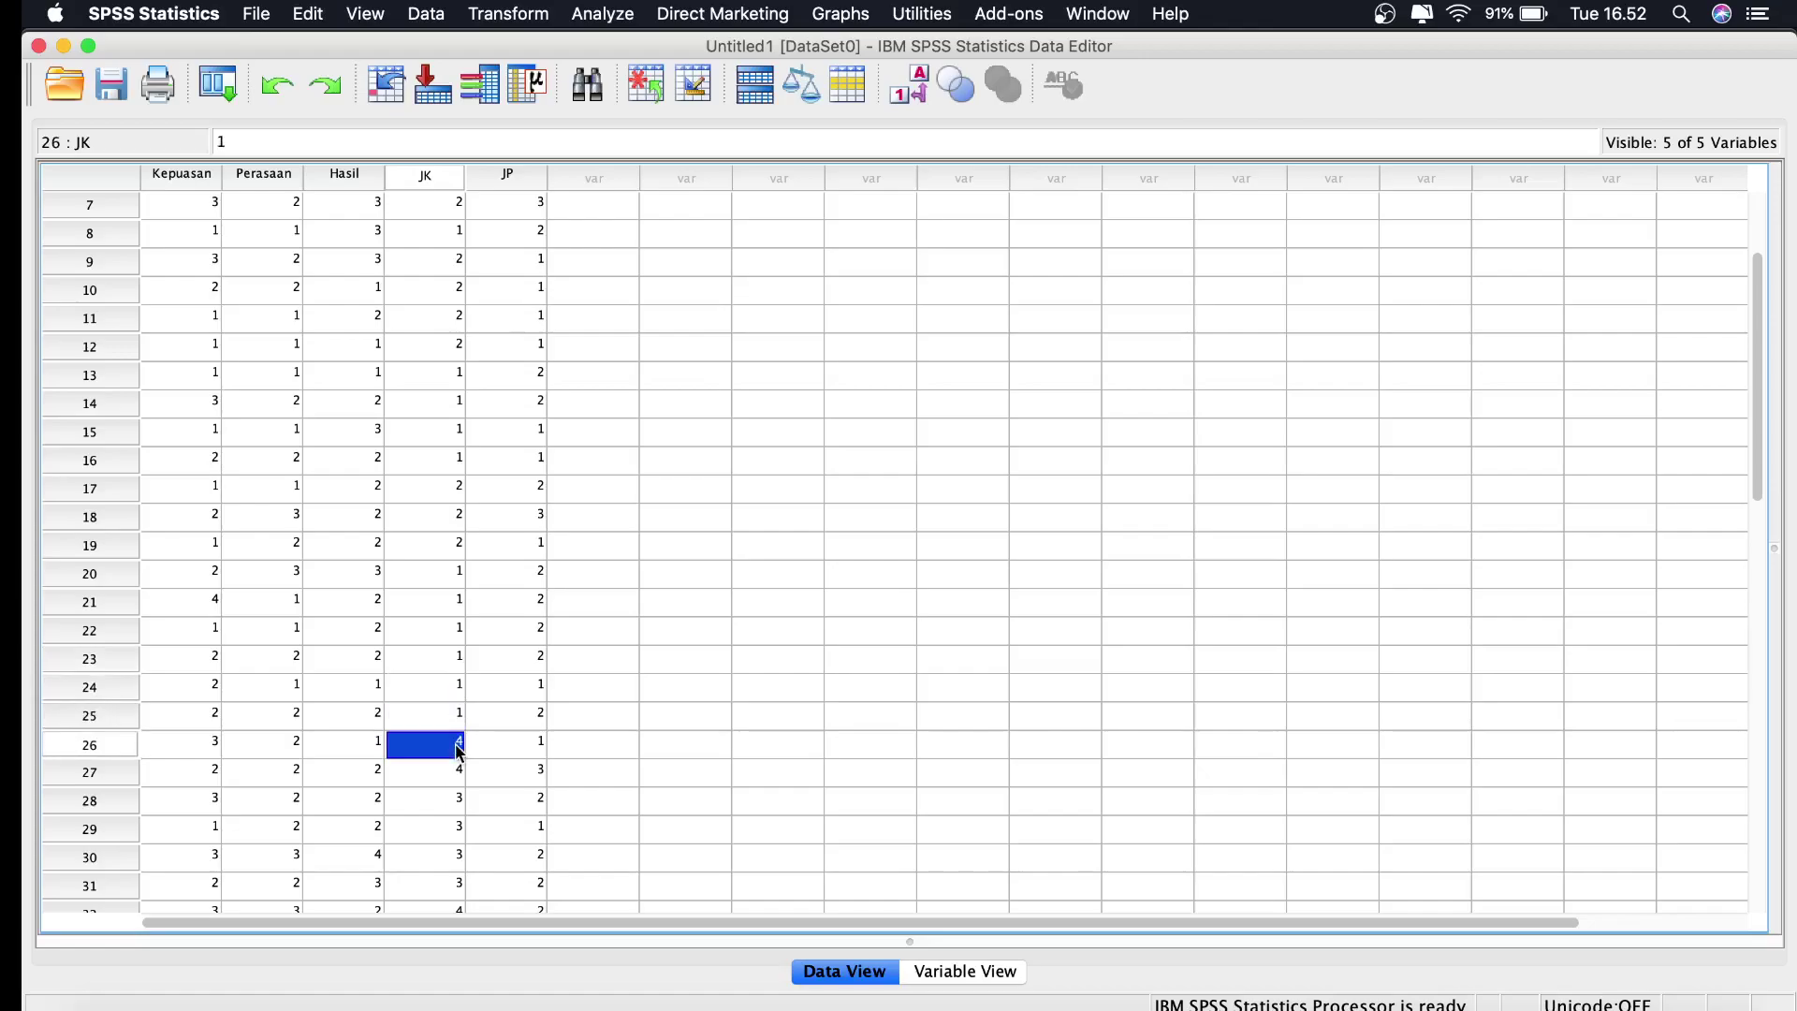
pyautogui.write('2')
pyautogui.click(459, 777)
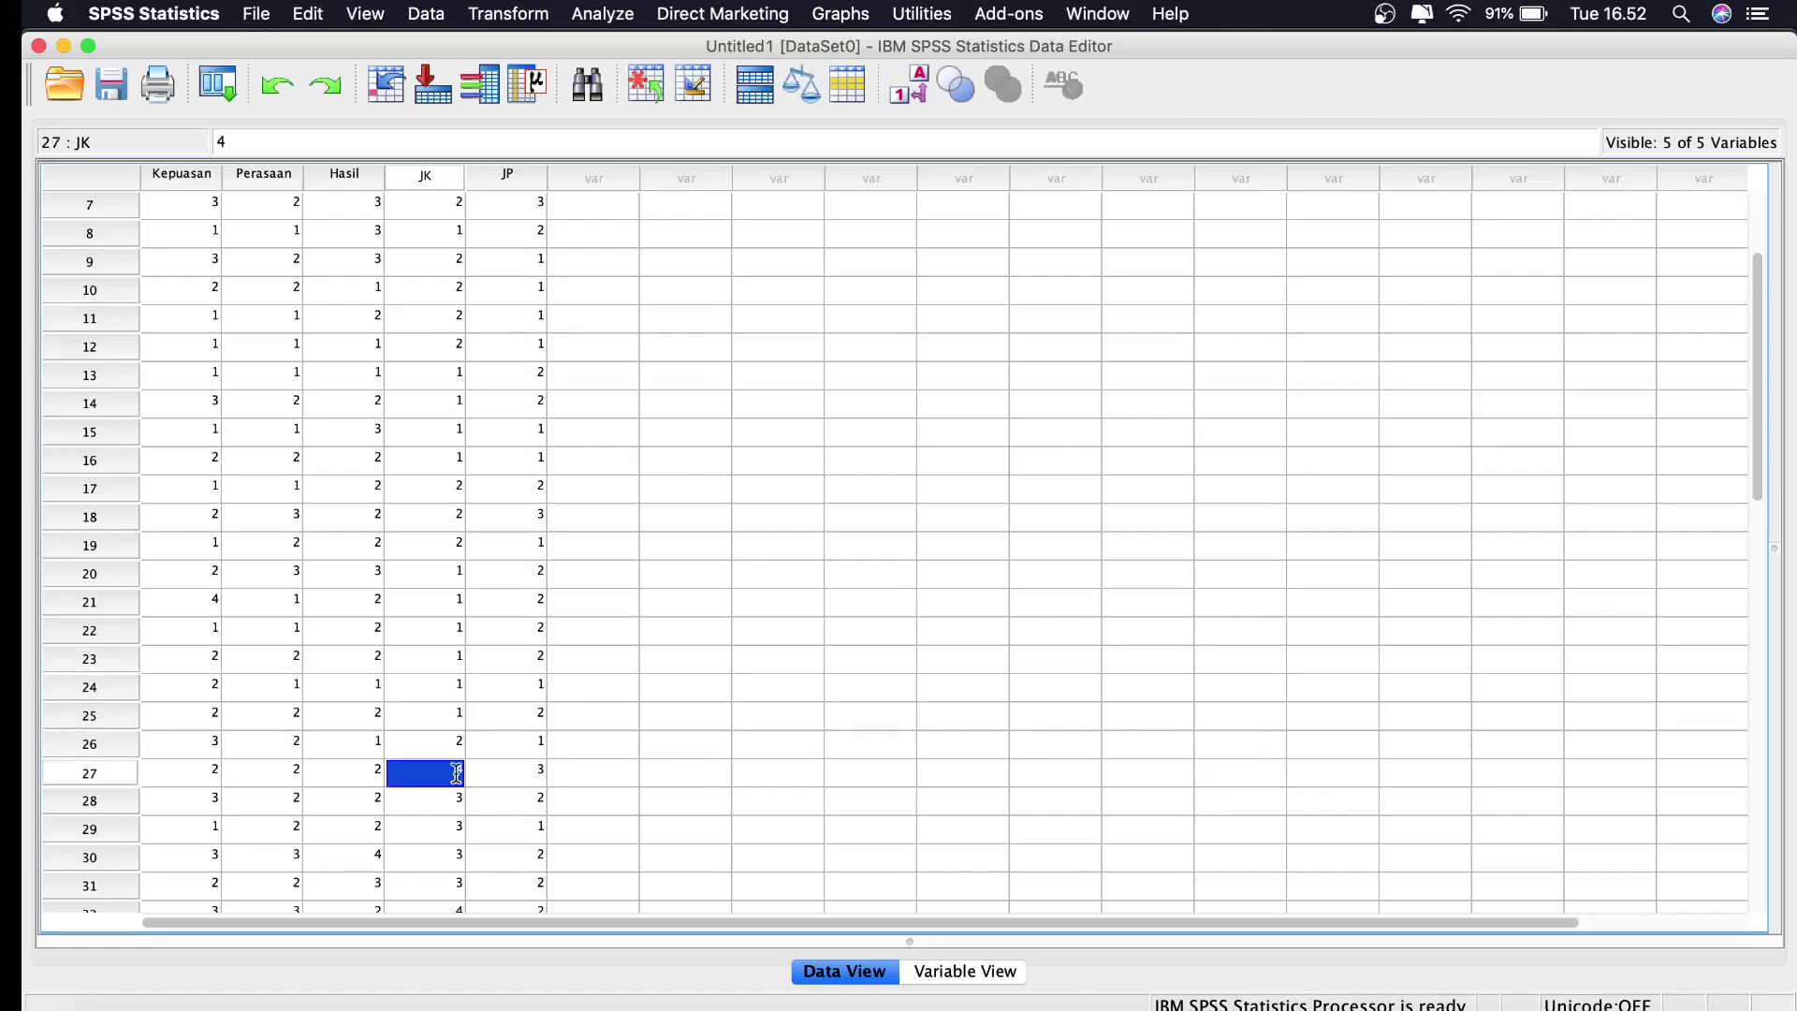
pyautogui.write('2')
pyautogui.scroll(-4, 479, 773)
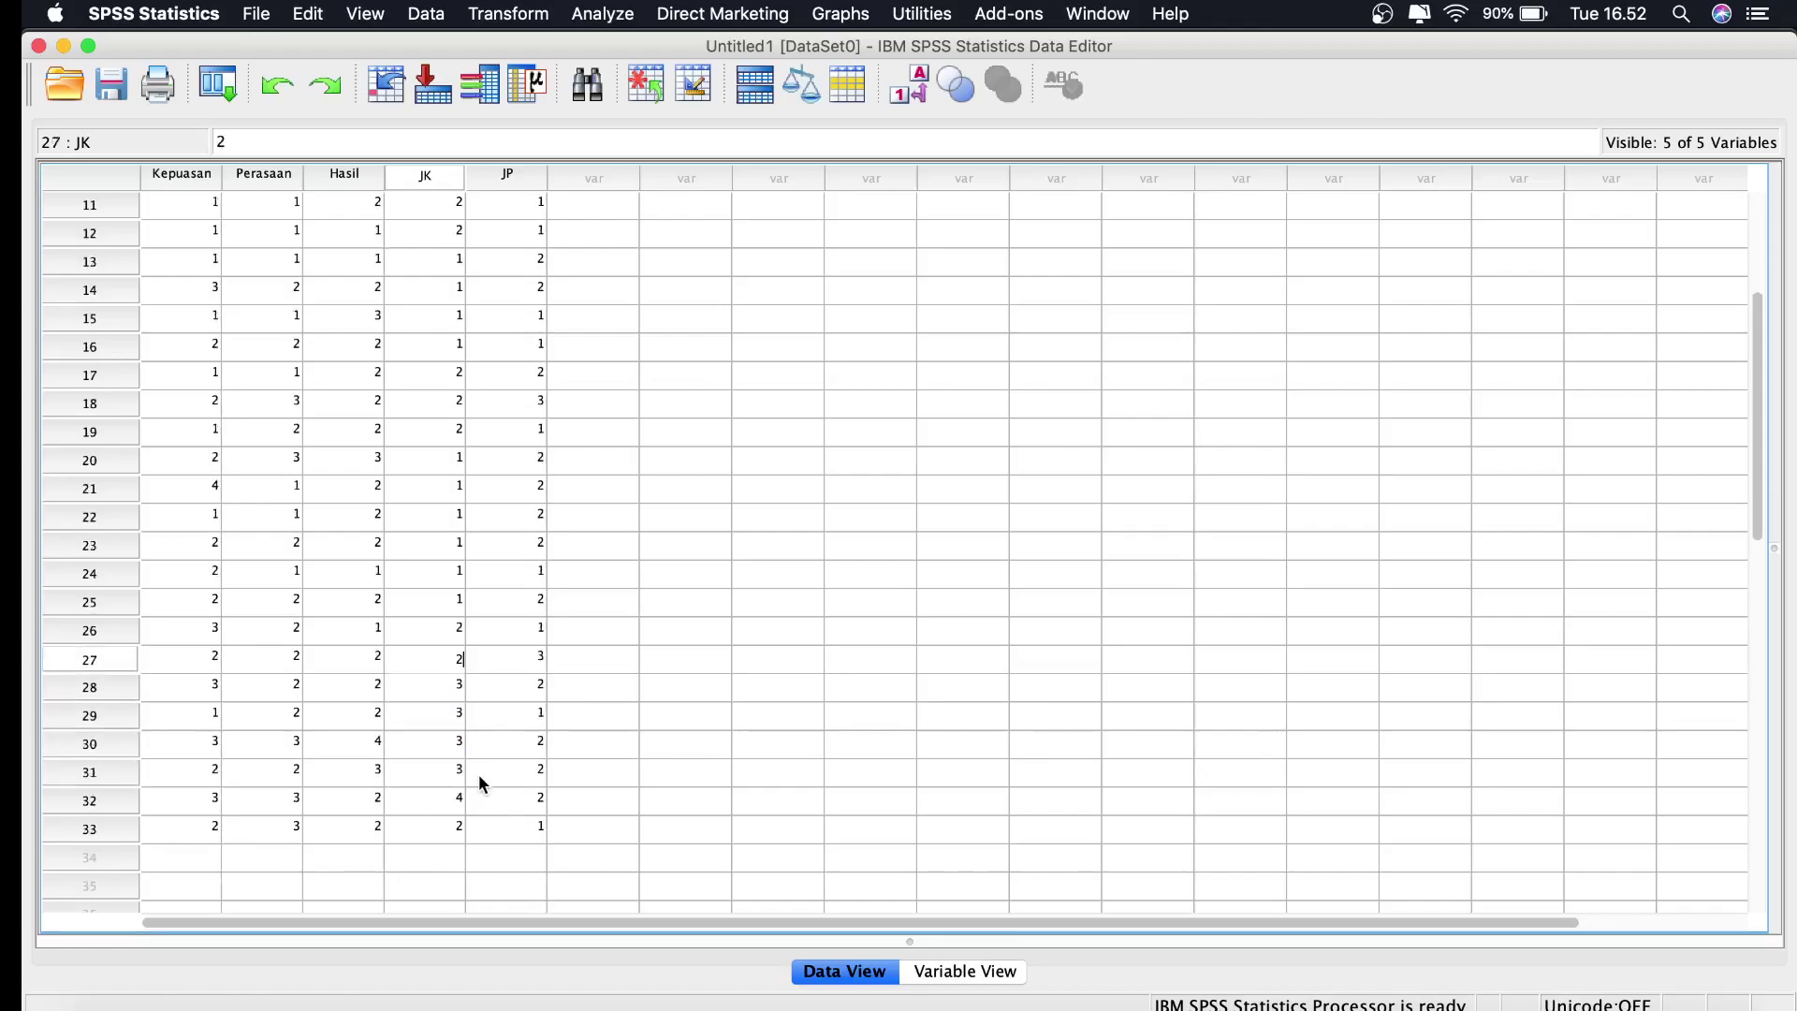
pyautogui.click(445, 691)
pyautogui.doubleClick(446, 696)
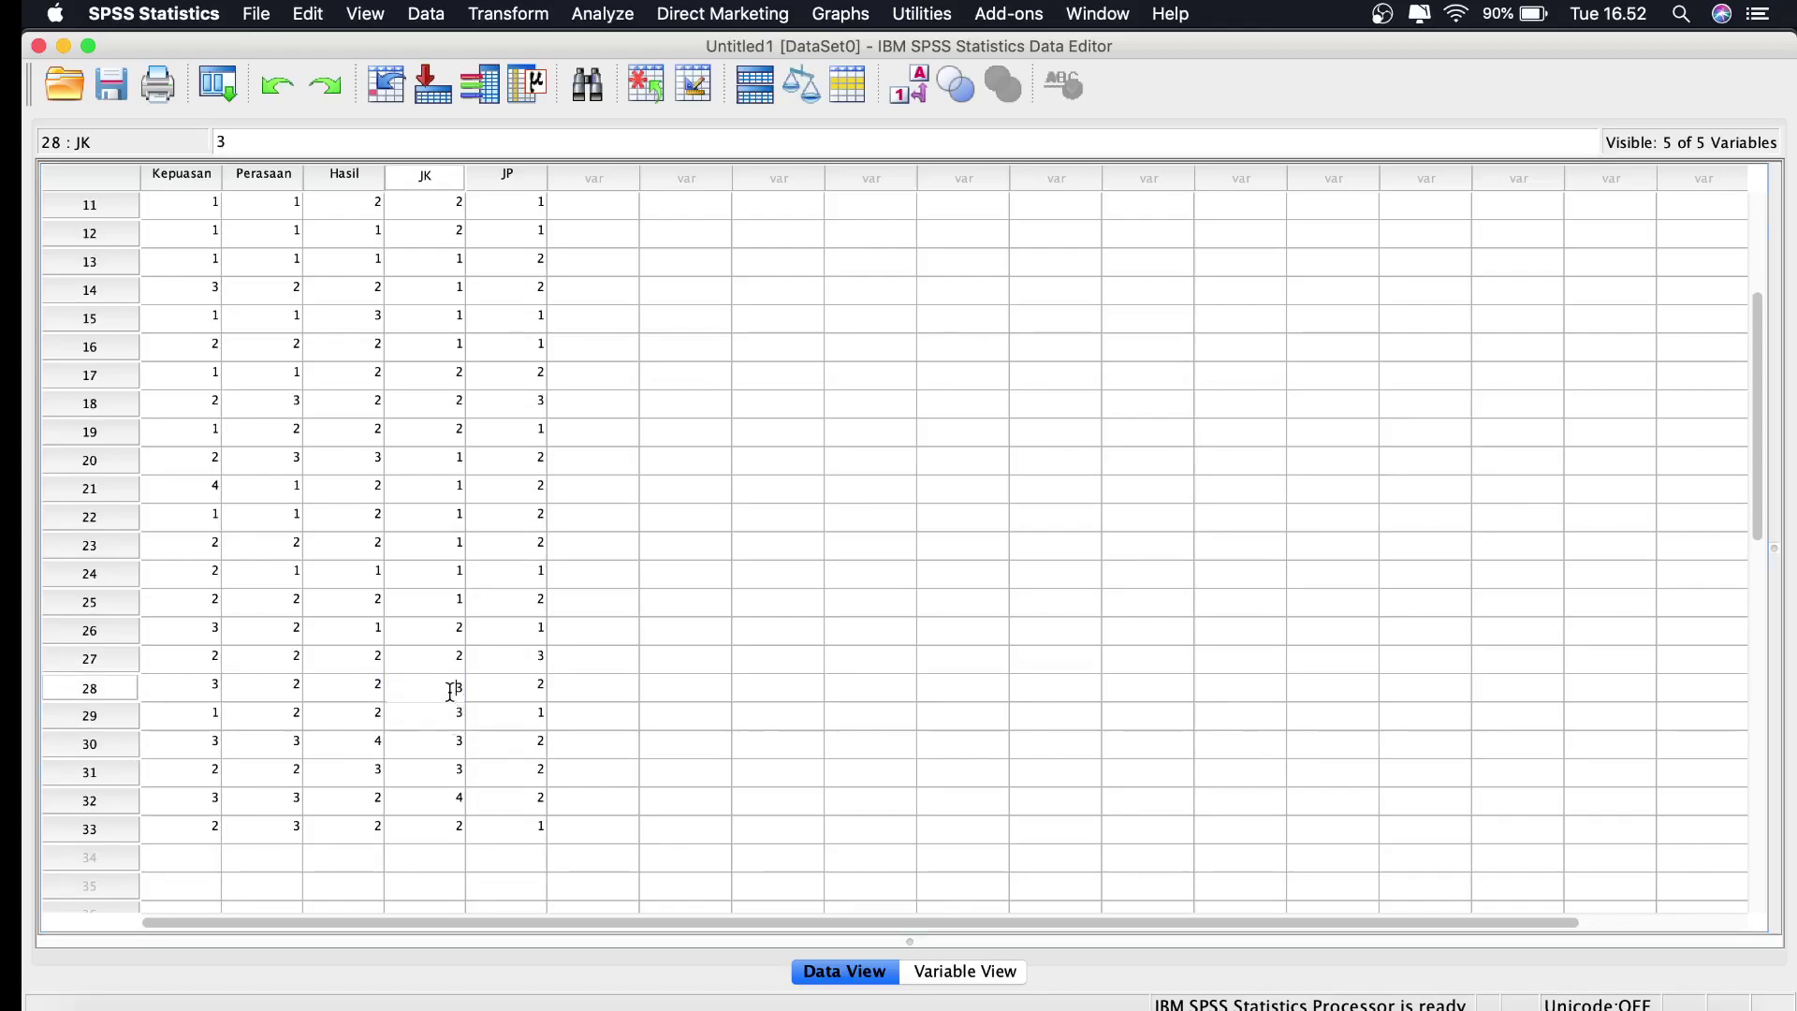
pyautogui.press('BackSpace')
pyautogui.write('2')
# Set JK to 1 for cases 29 and 30 and to 2 for cases 31 and 32.
pyautogui.click(452, 722)
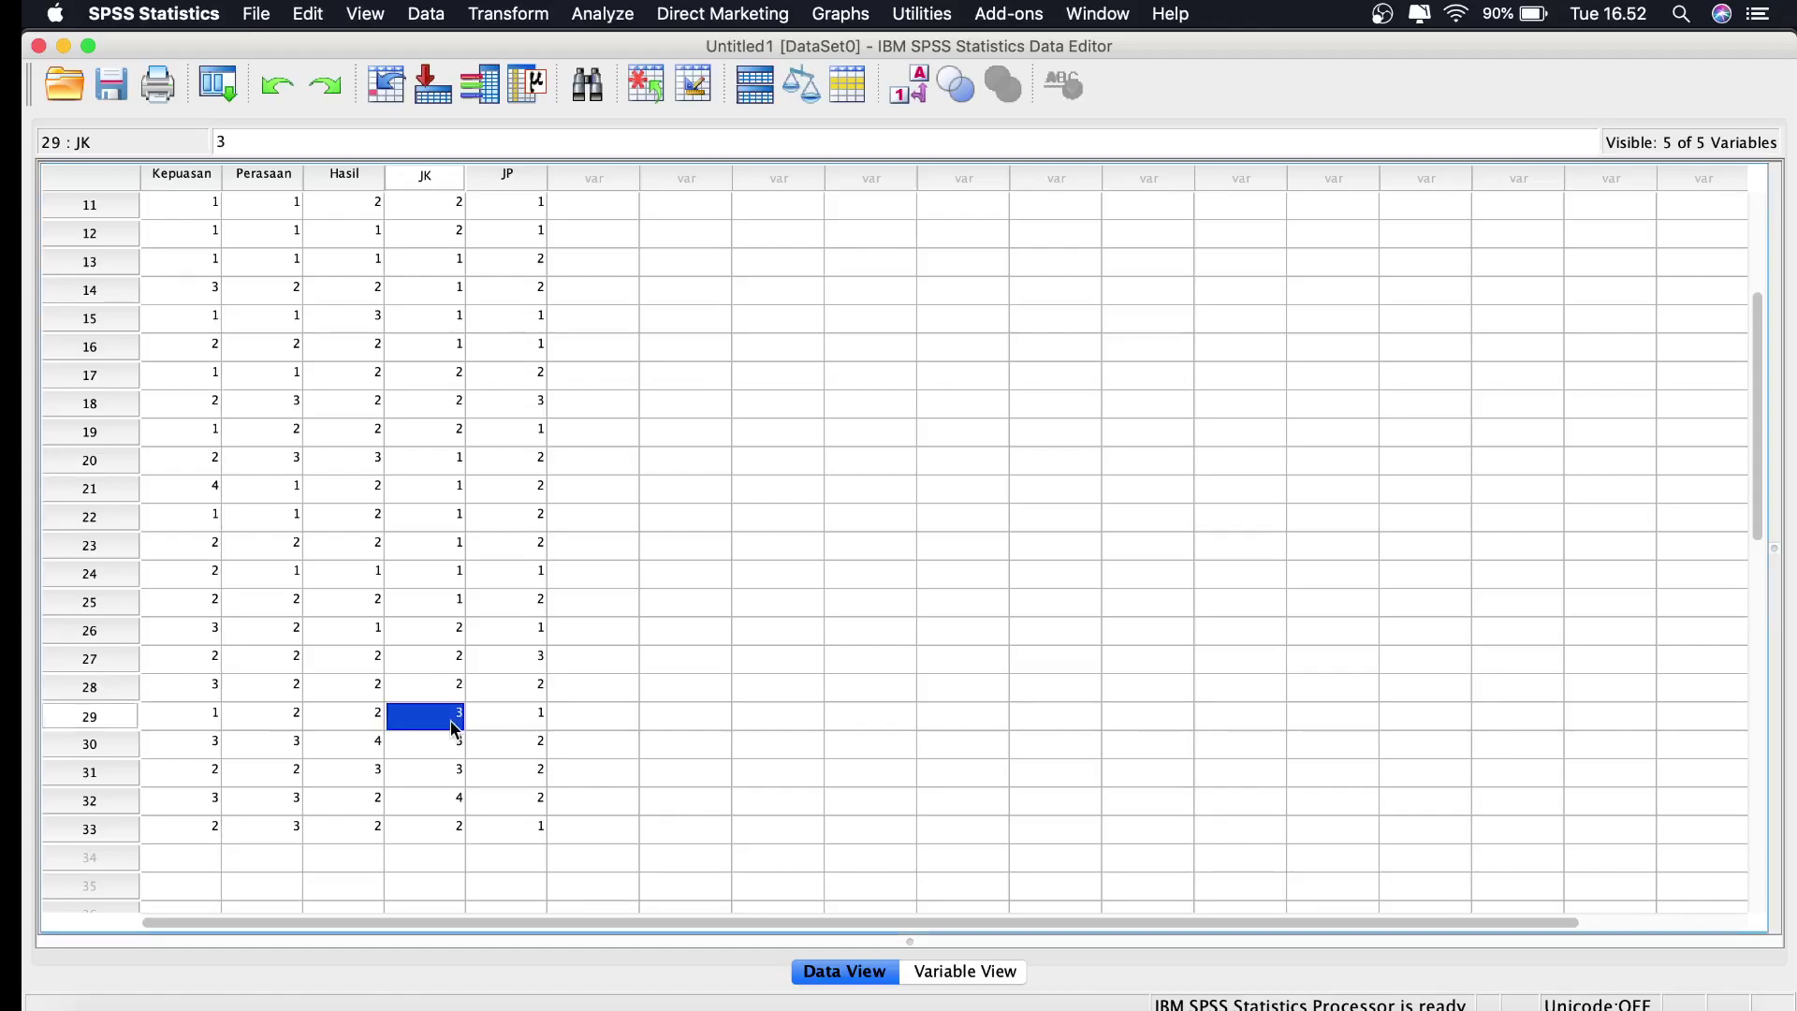
pyautogui.write('1')
pyautogui.click(452, 749)
pyautogui.write('1')
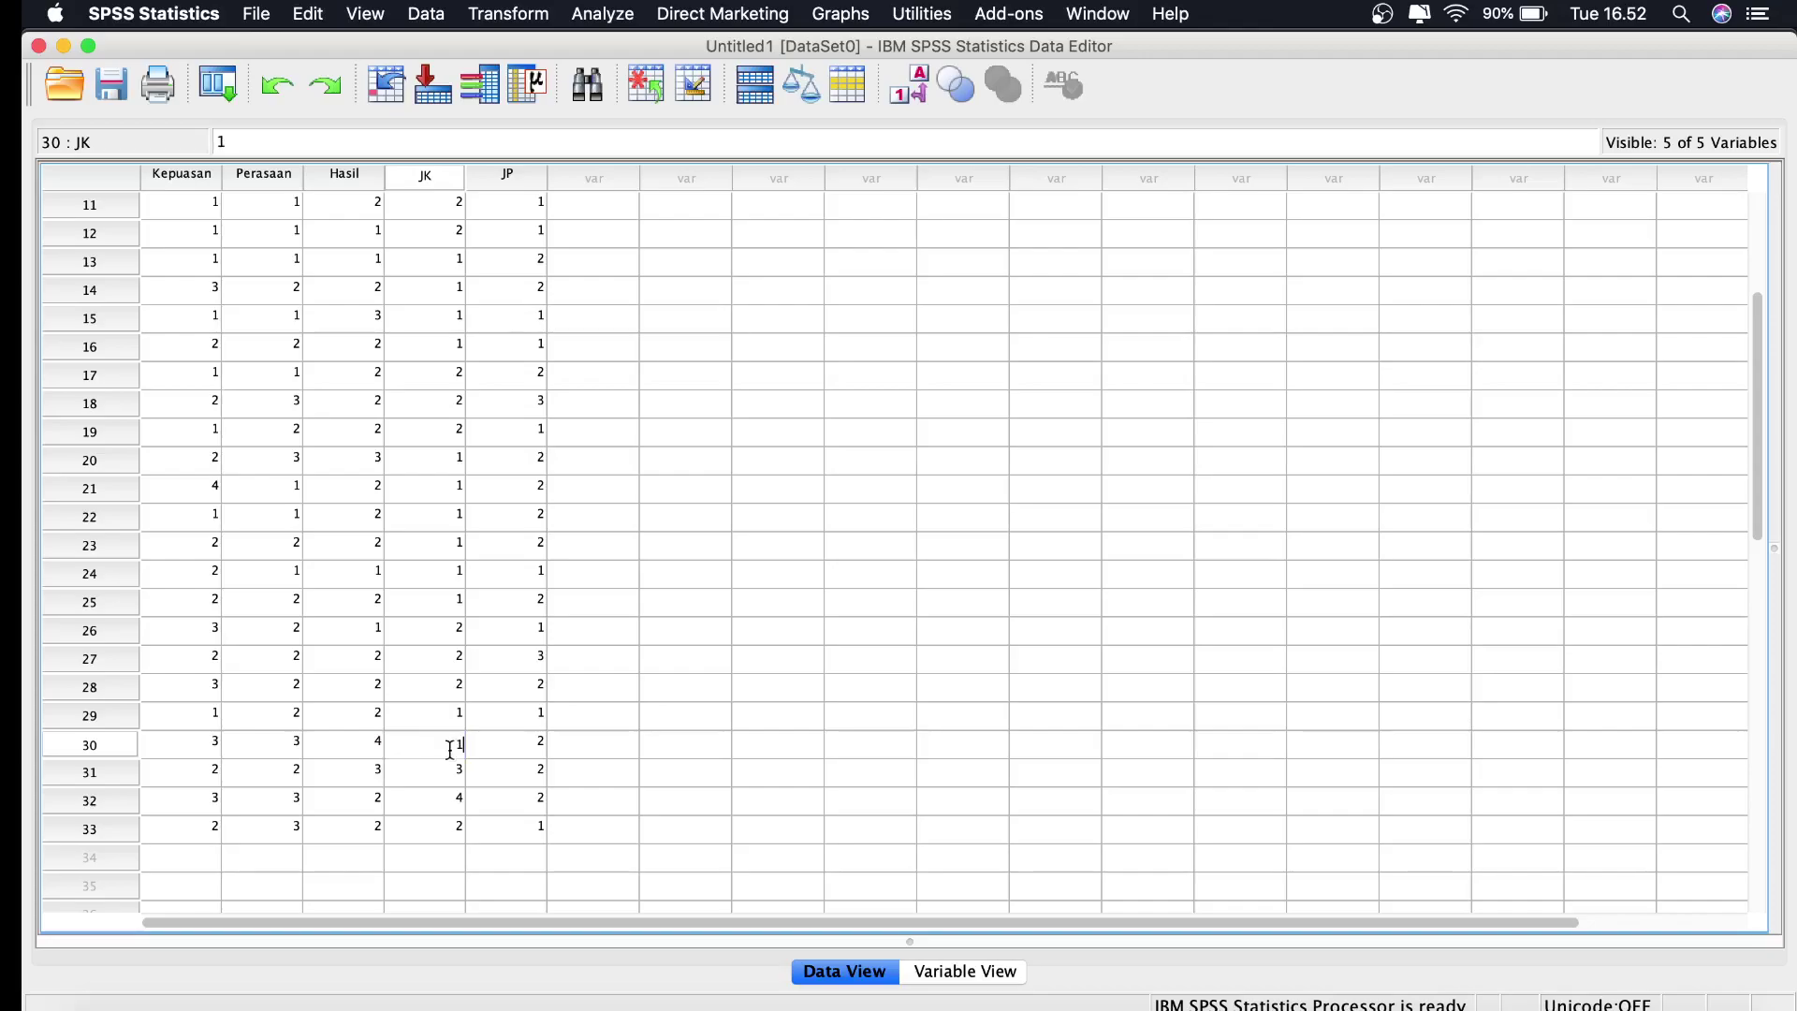
pyautogui.click(453, 787)
pyautogui.write('2')
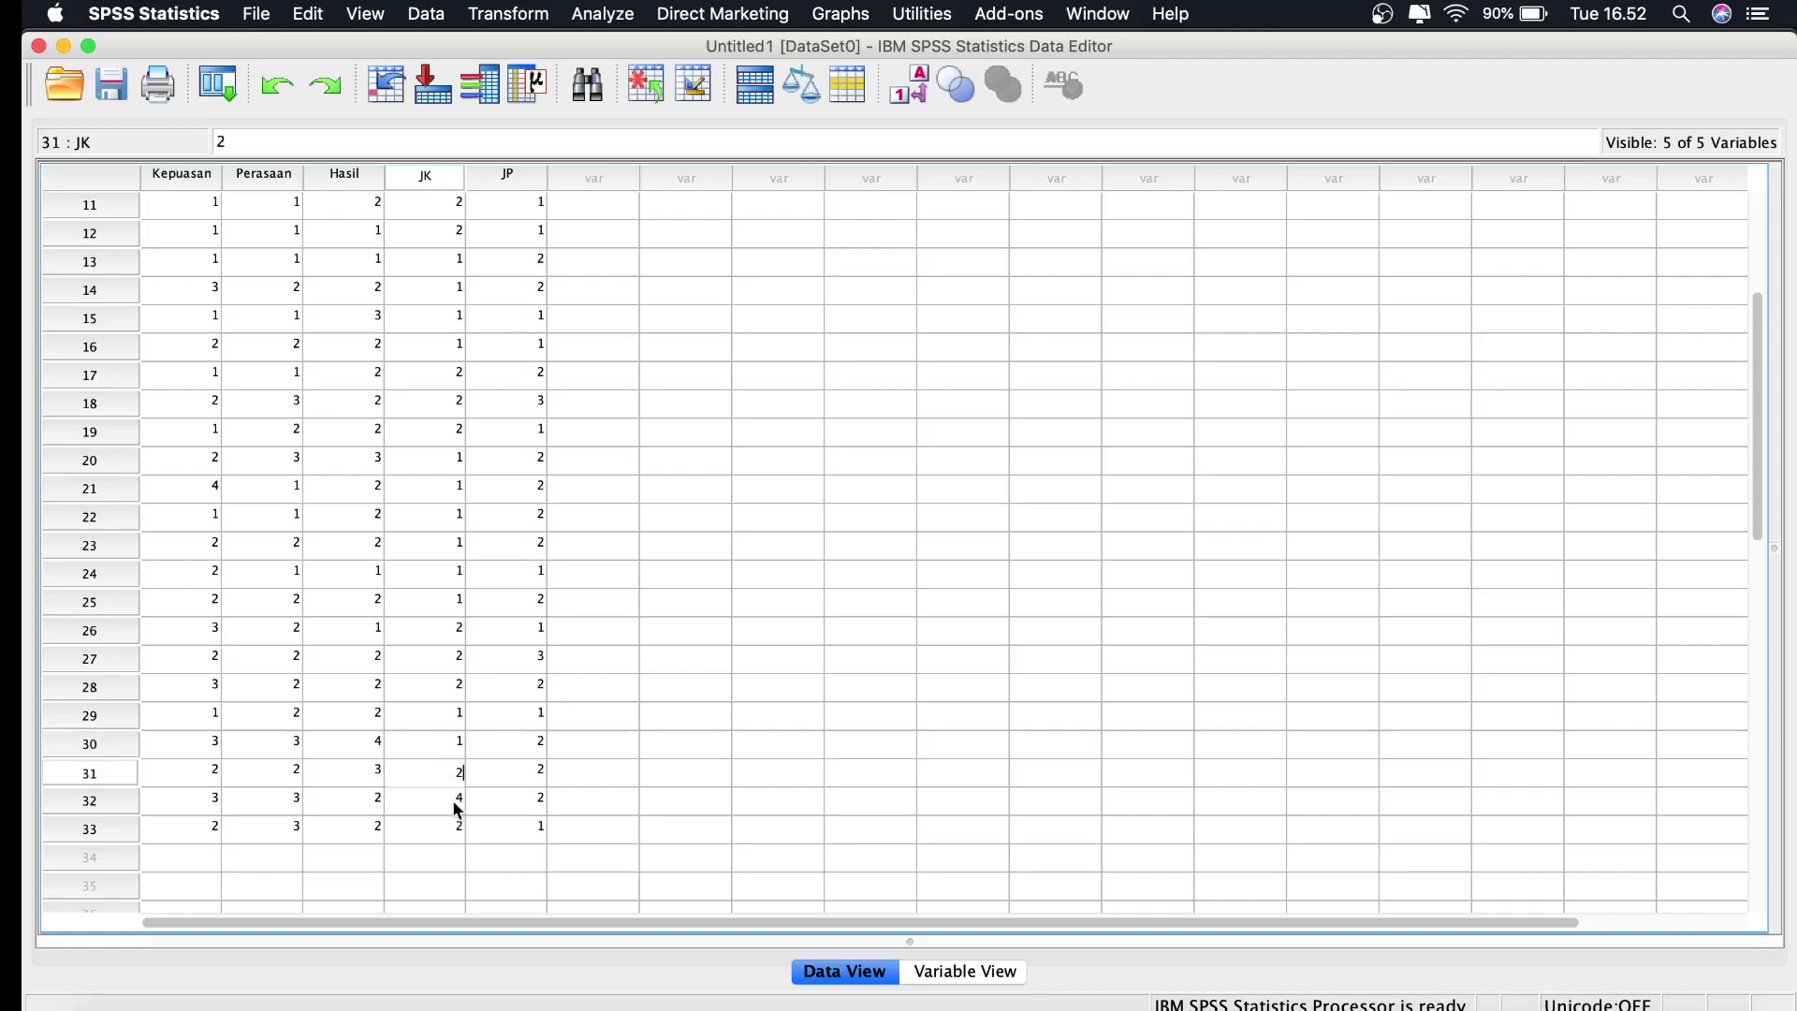
pyautogui.click(453, 805)
pyautogui.write('2')
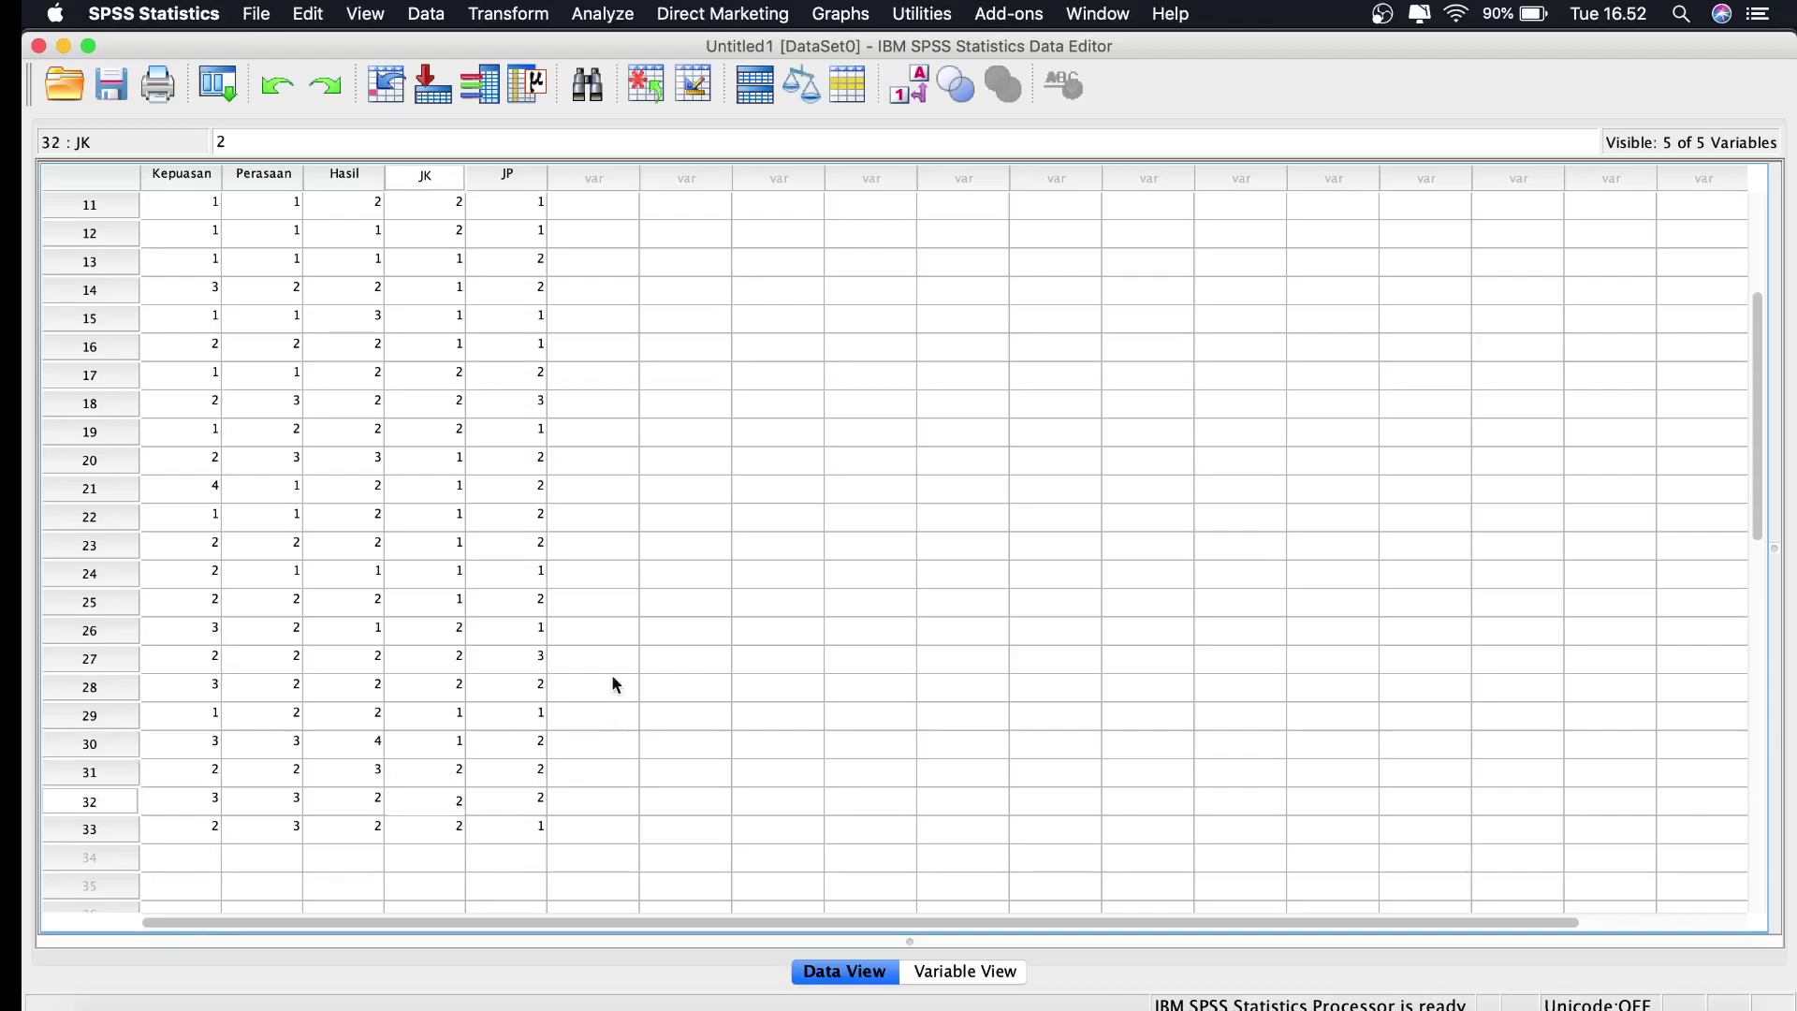
# Start a Frequencies analysis on all five variables: Kepuasan, Perasaan, Hasil, JK and JP.
pyautogui.scroll(2, 607, 627)
pyautogui.scroll(3, 606, 640)
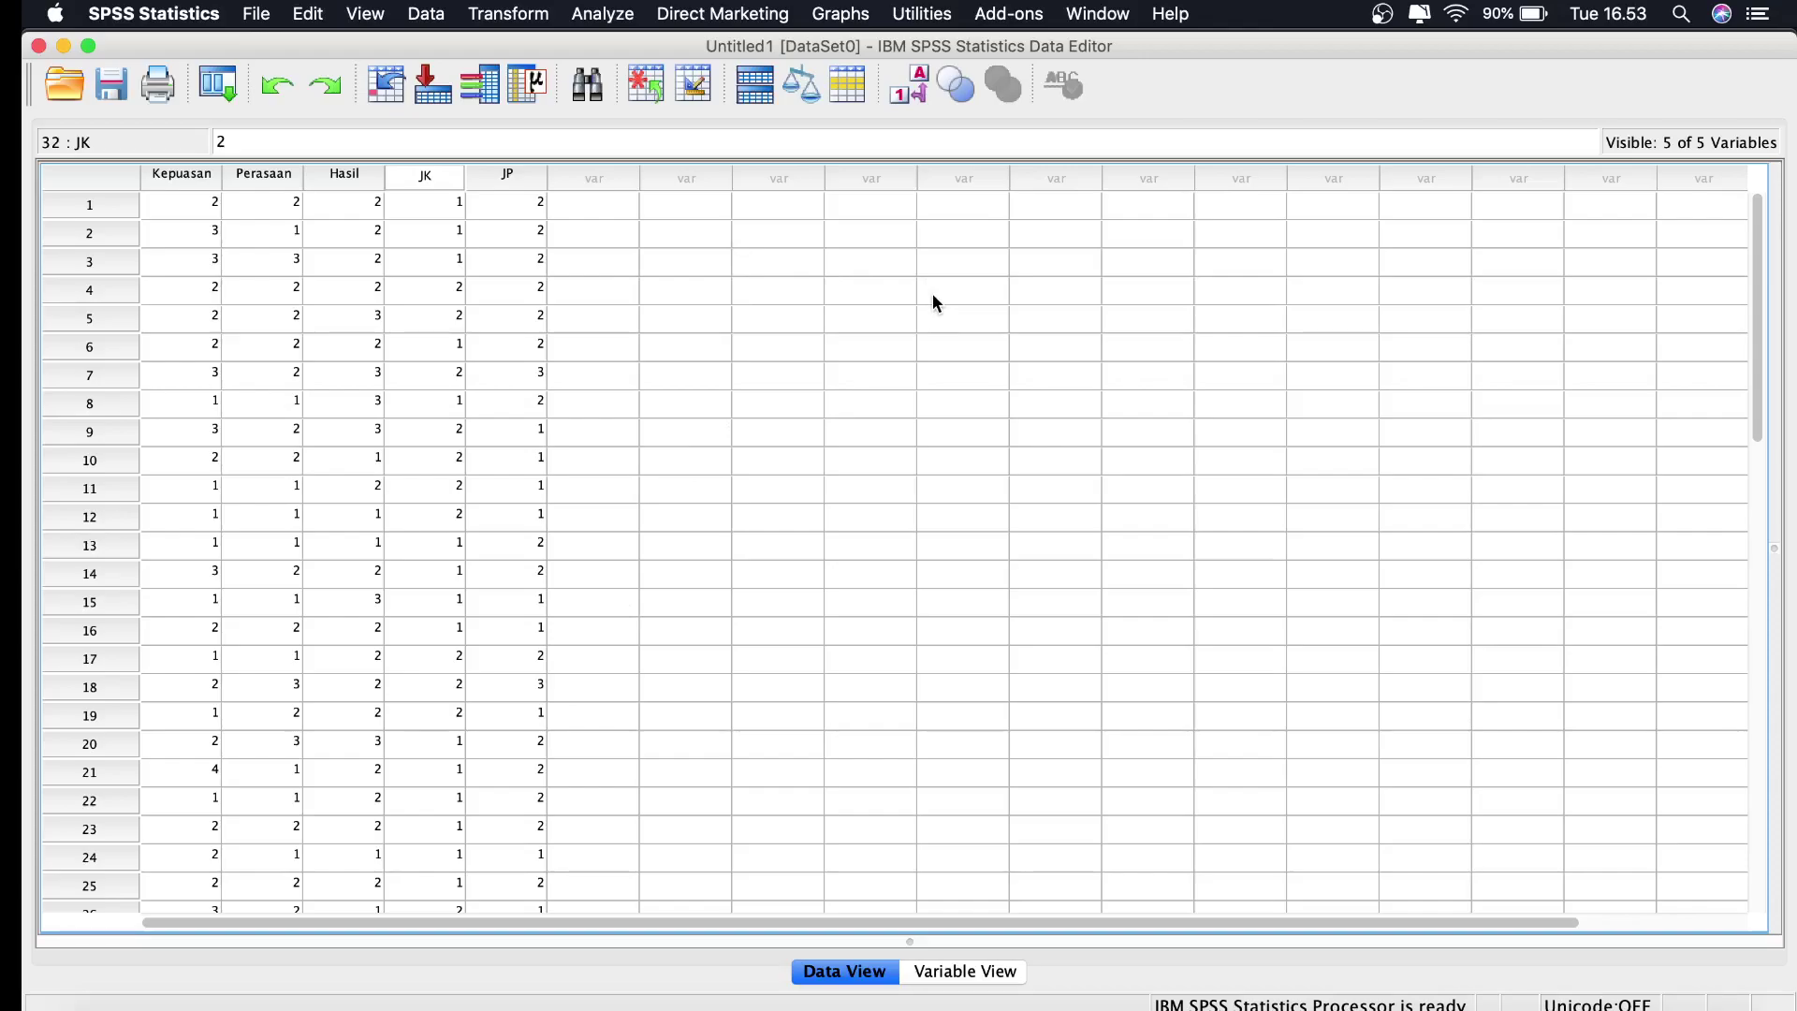
pyautogui.click(599, 15)
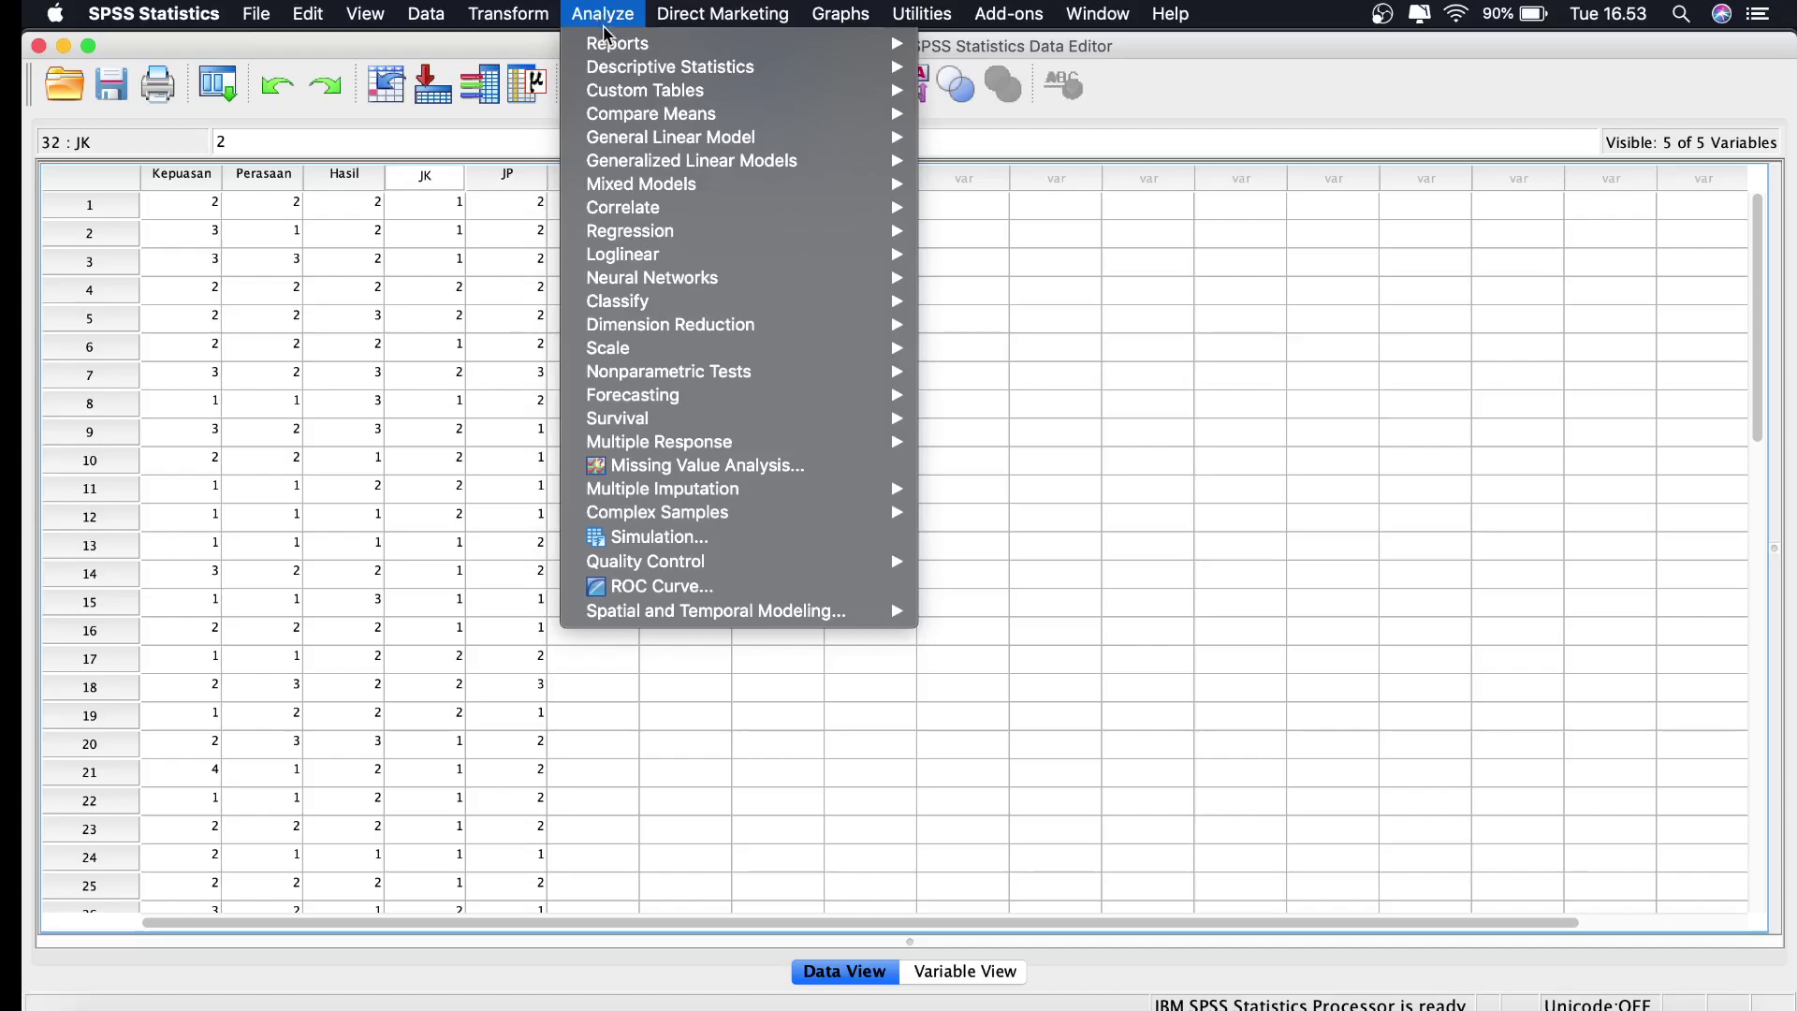
pyautogui.moveTo(621, 71)
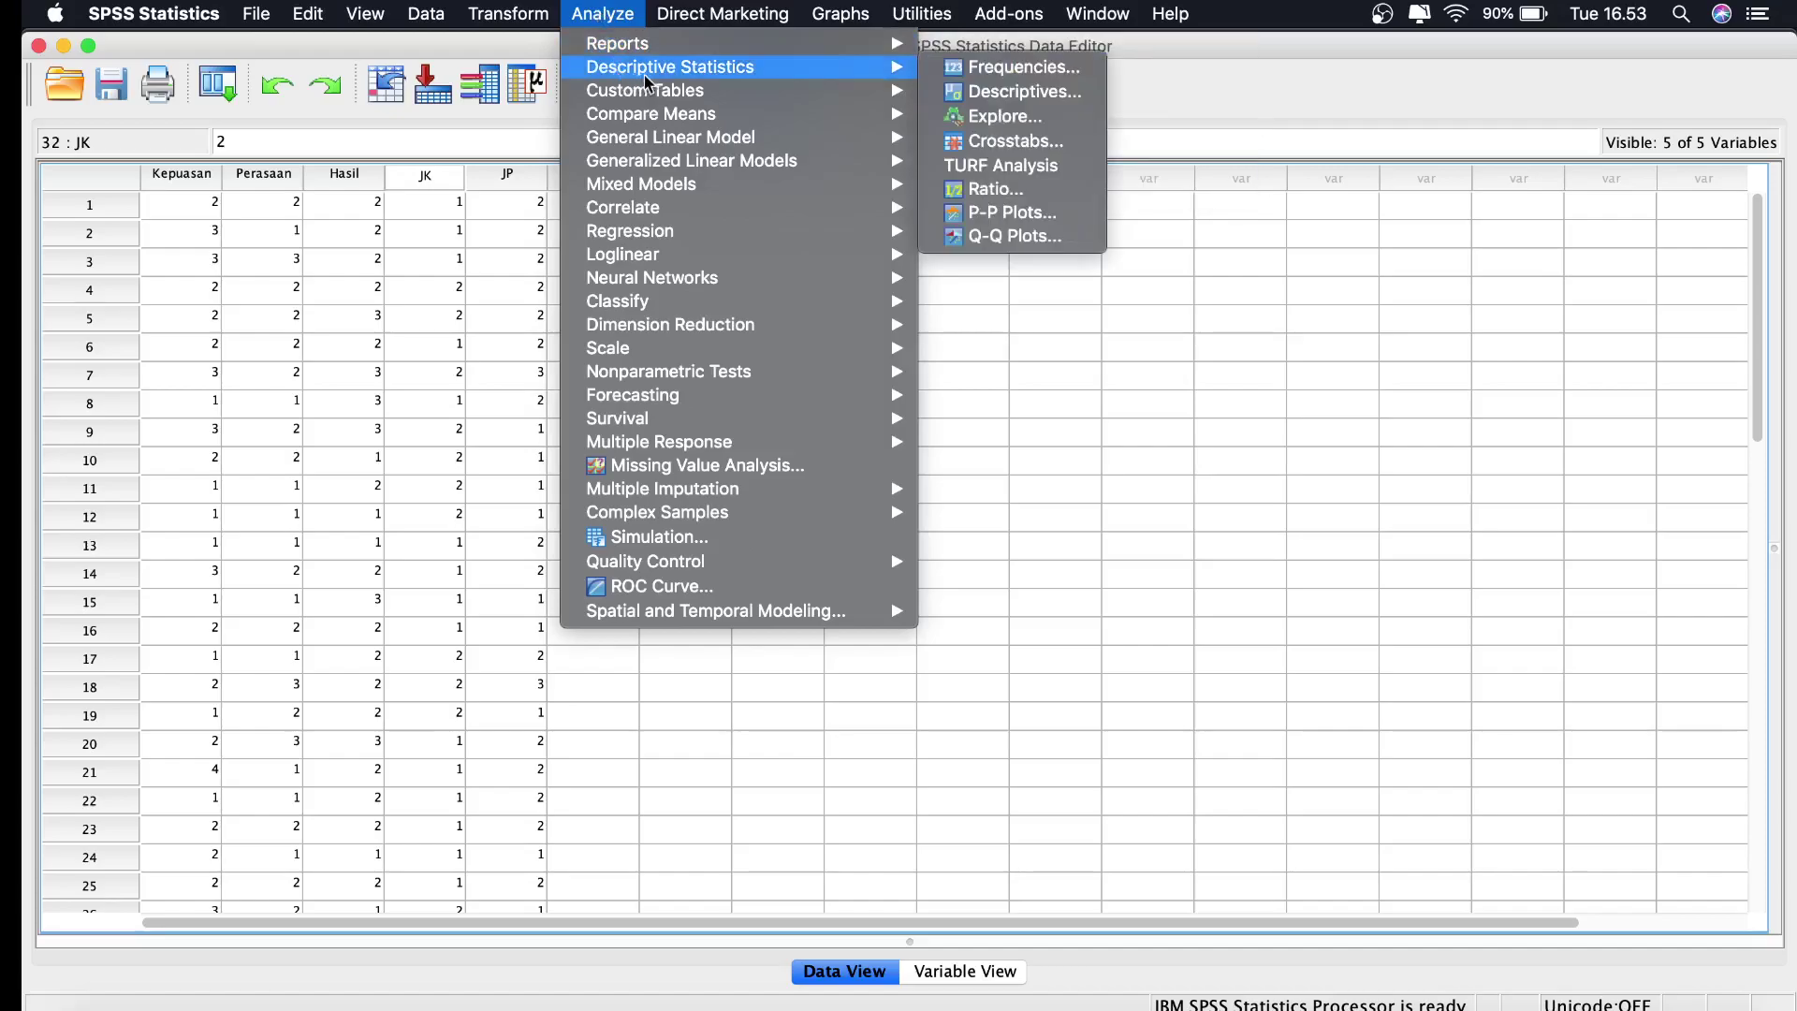
pyautogui.click(980, 75)
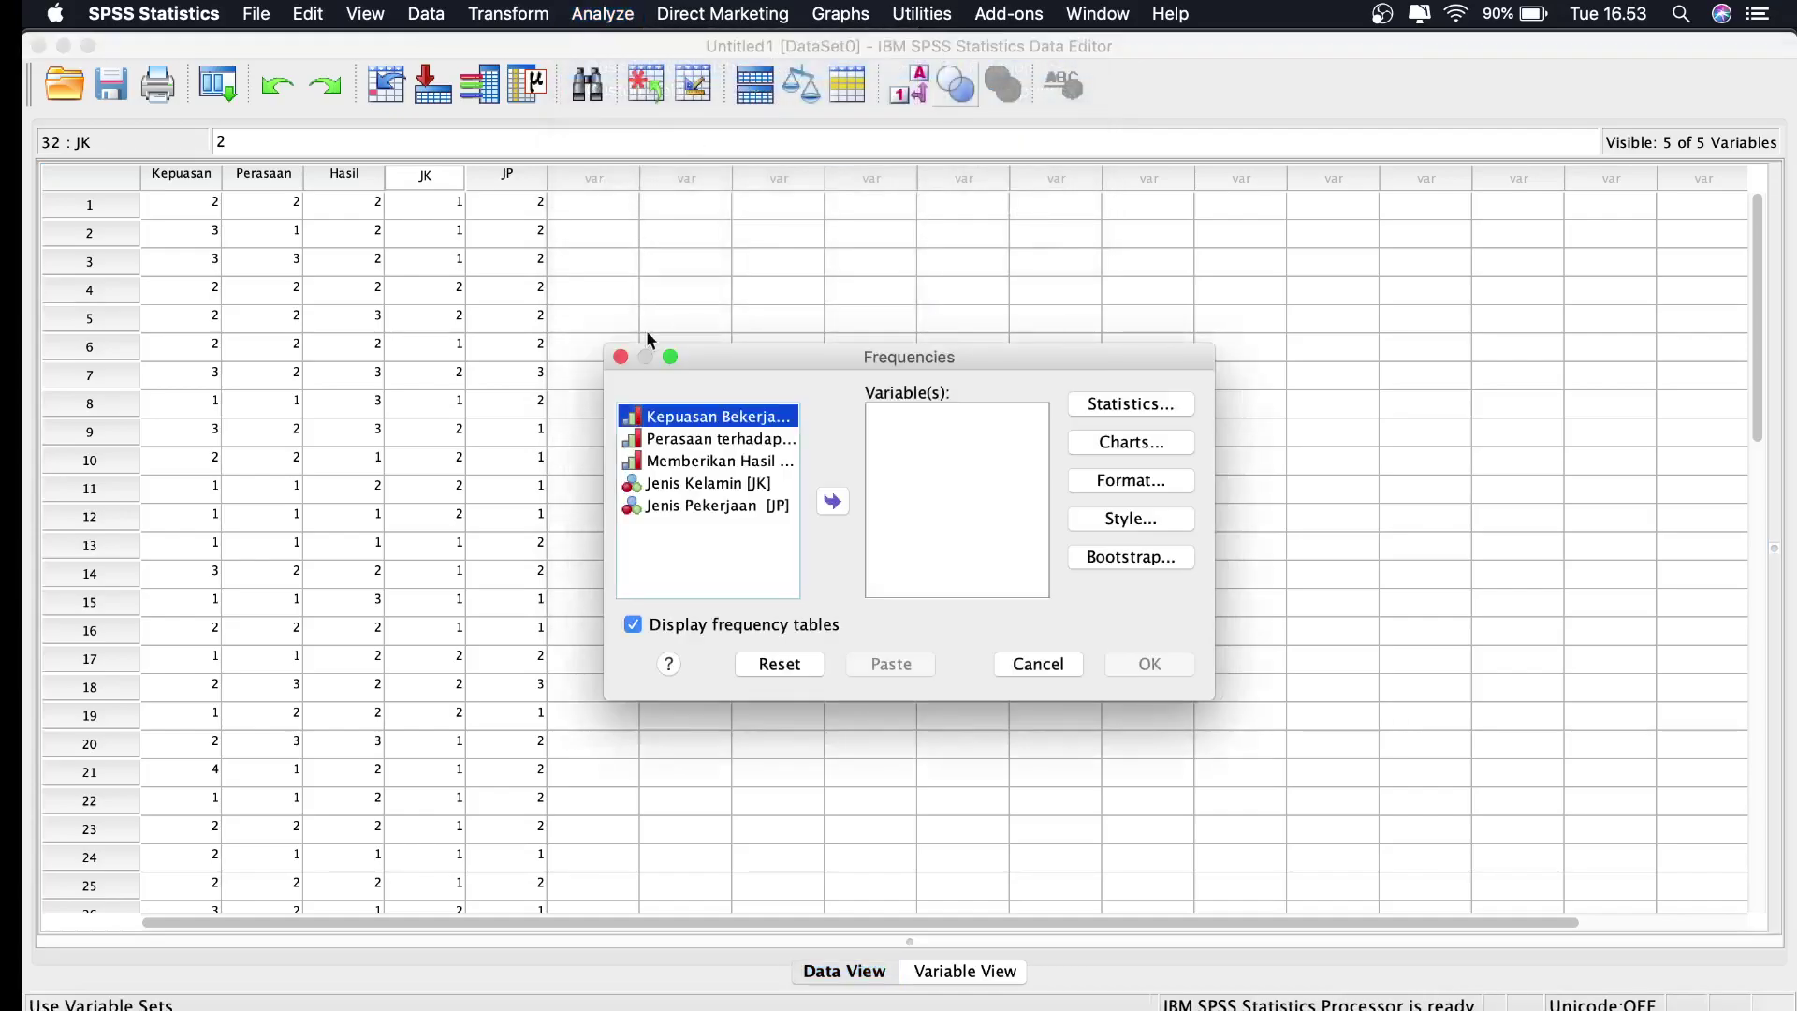
pyautogui.keyDown('shift'); pyautogui.click(688, 441); pyautogui.keyUp('shift')
pyautogui.keyDown('shift'); pyautogui.click(688, 462); pyautogui.keyUp('shift')
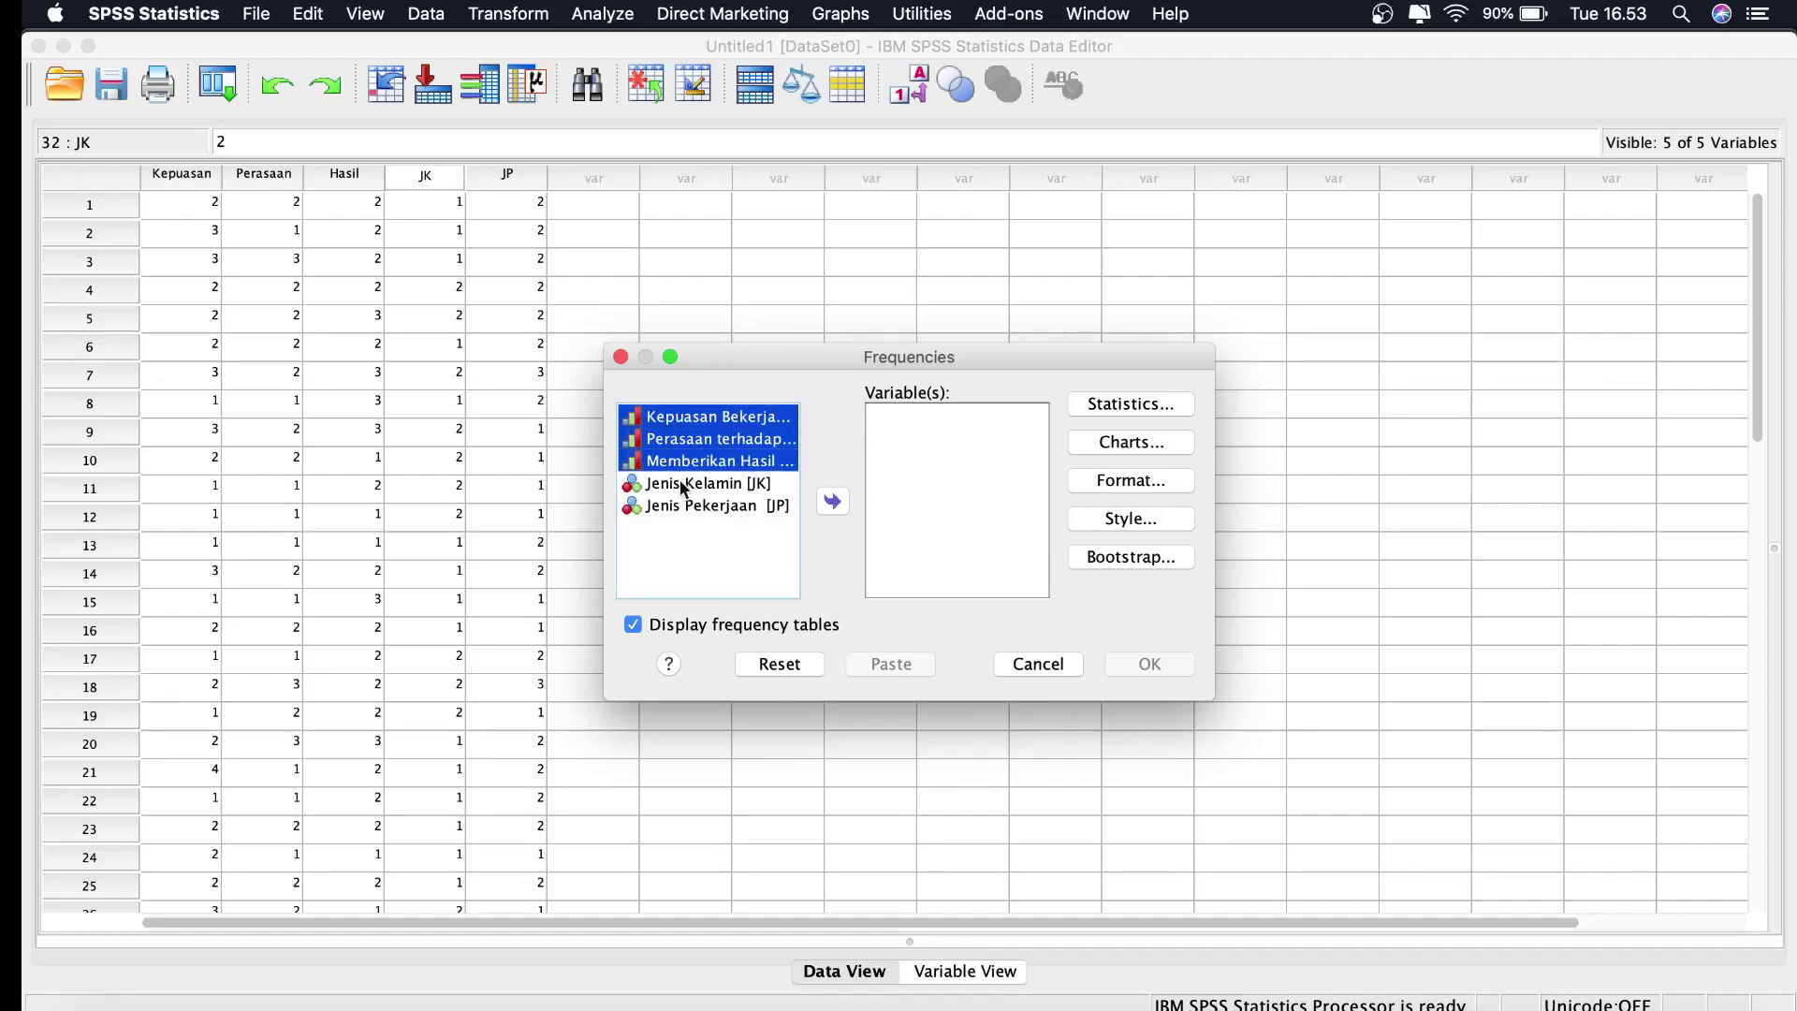
pyautogui.keyDown('shift'); pyautogui.click(688, 483); pyautogui.keyUp('shift')
pyautogui.keyDown('shift'); pyautogui.click(688, 506); pyautogui.keyUp('shift')
pyautogui.click(833, 504)
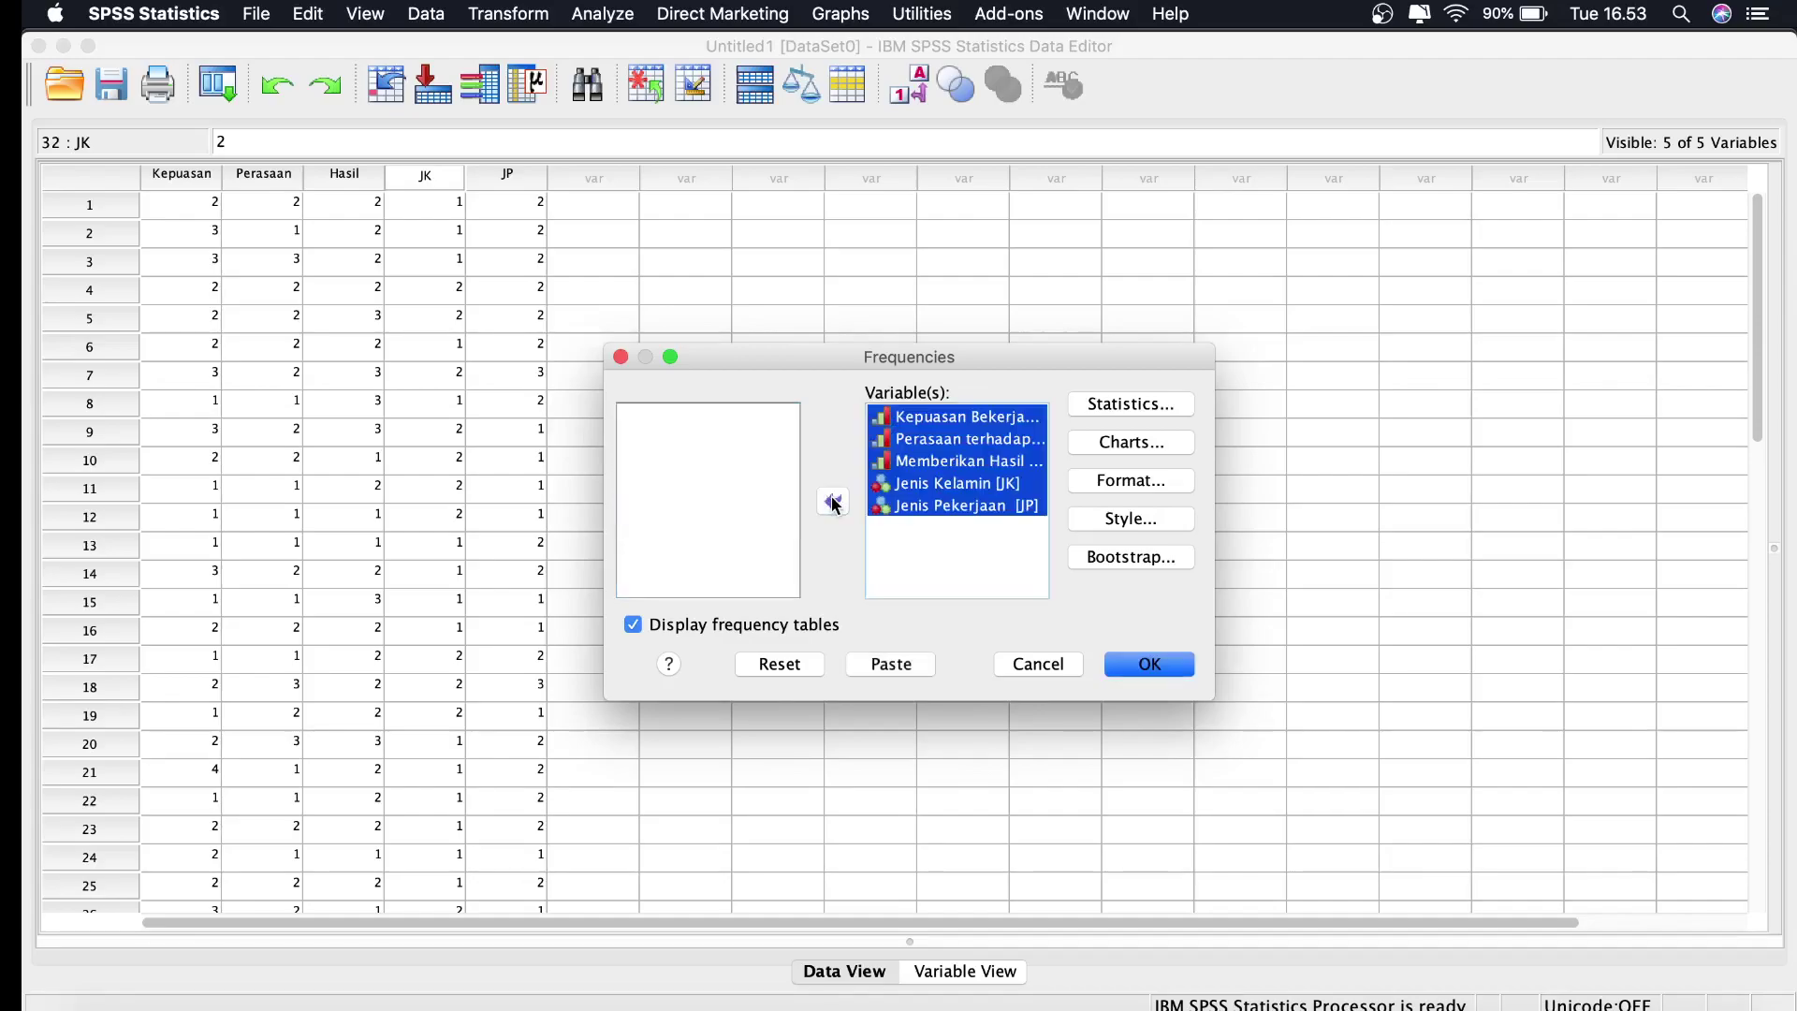
pyautogui.click(1128, 404)
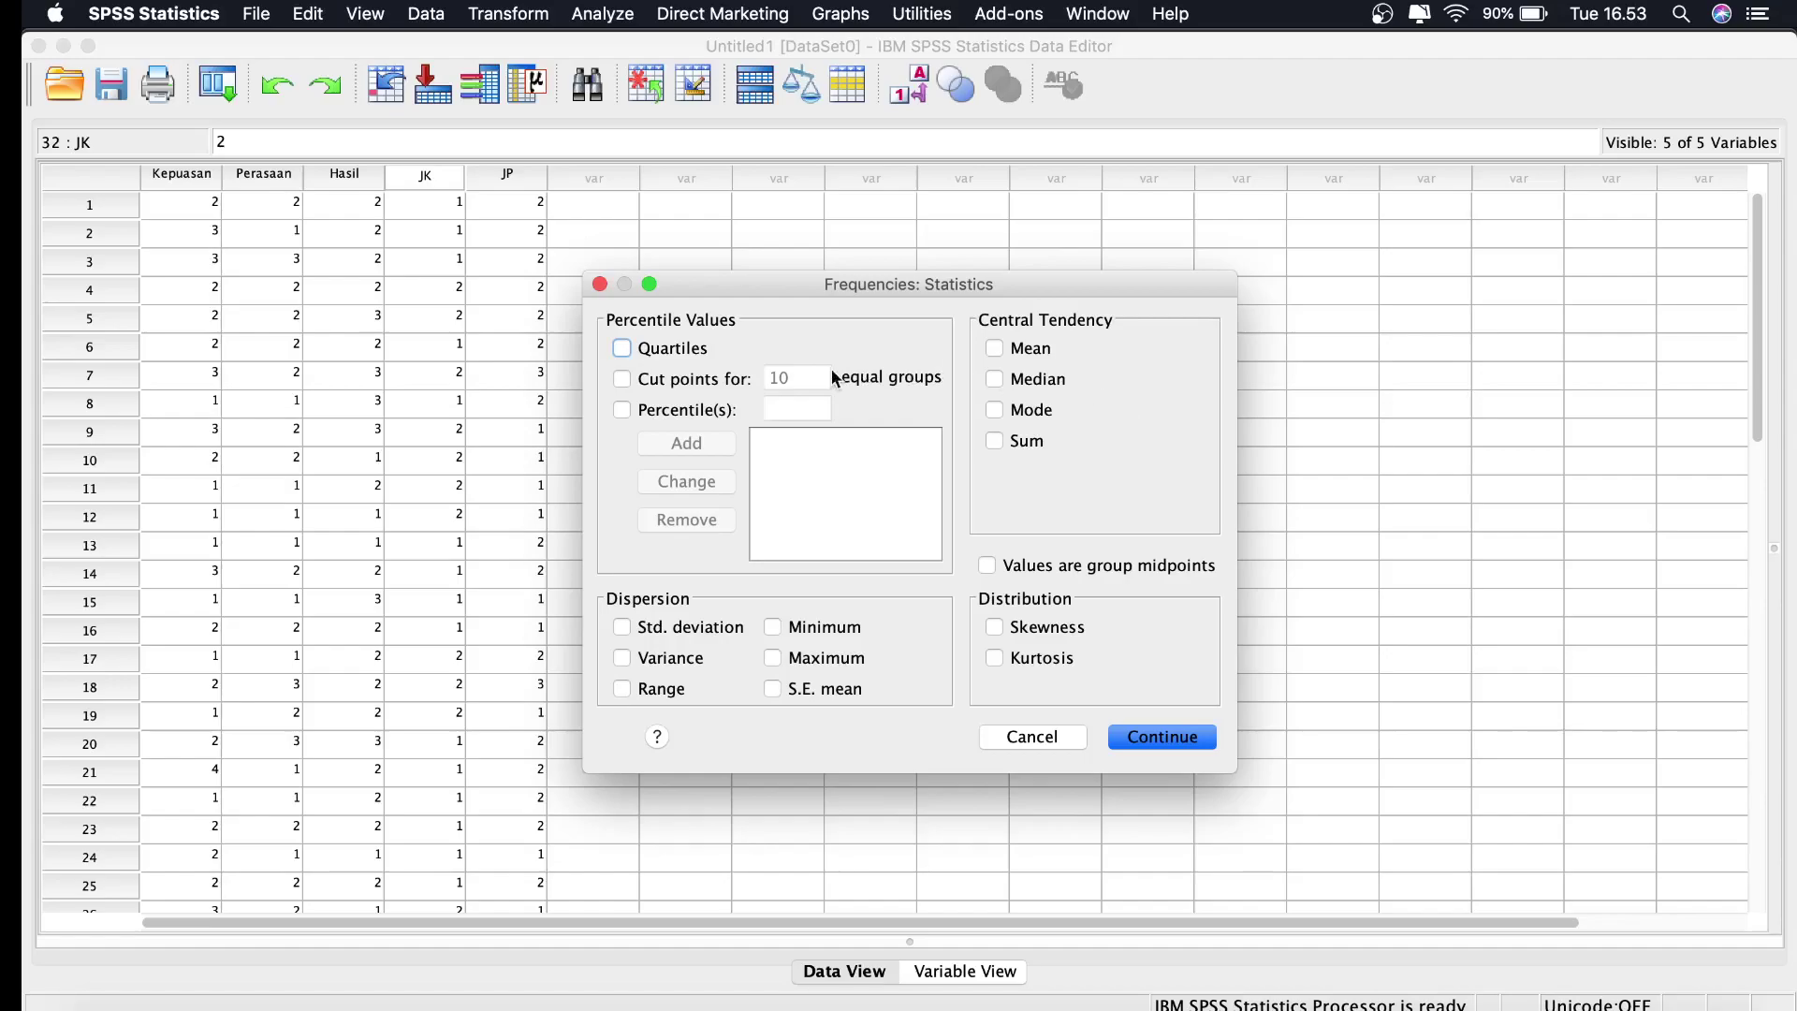
pyautogui.click(621, 410)
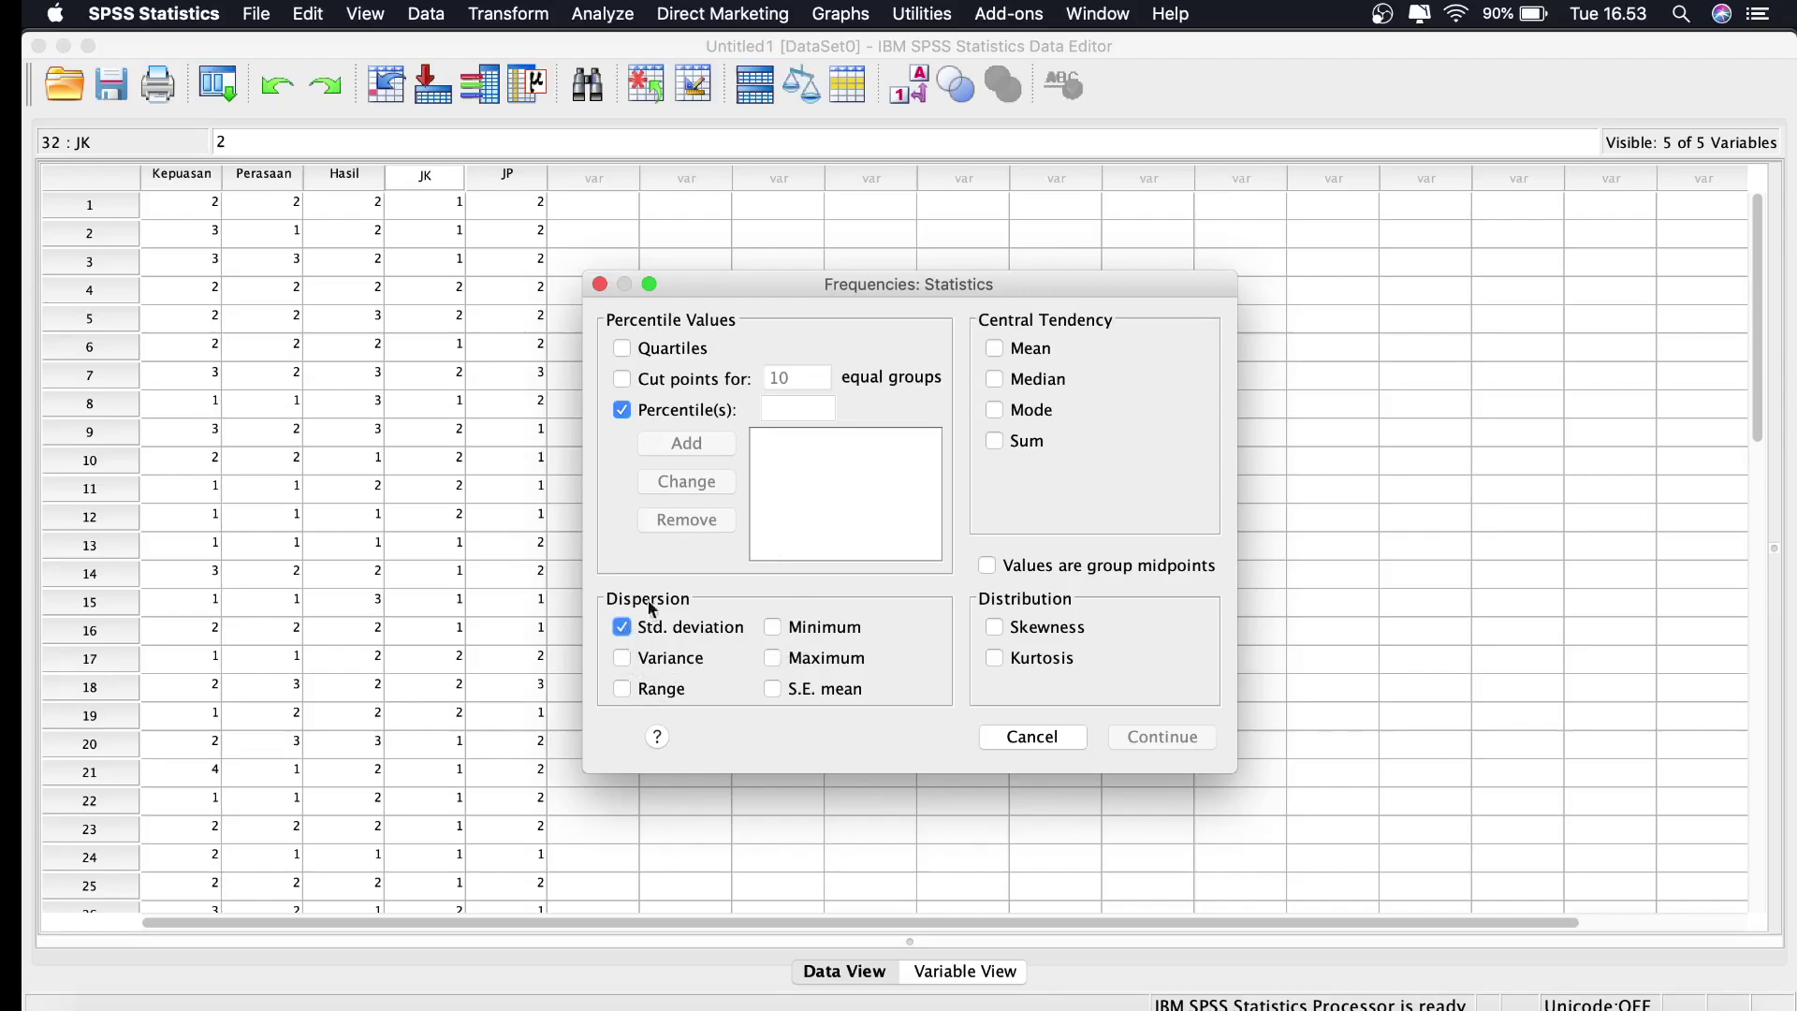
pyautogui.click(1000, 348)
pyautogui.click(773, 627)
pyautogui.click(775, 658)
pyautogui.click(623, 659)
pyautogui.click(622, 347)
pyautogui.click(623, 379)
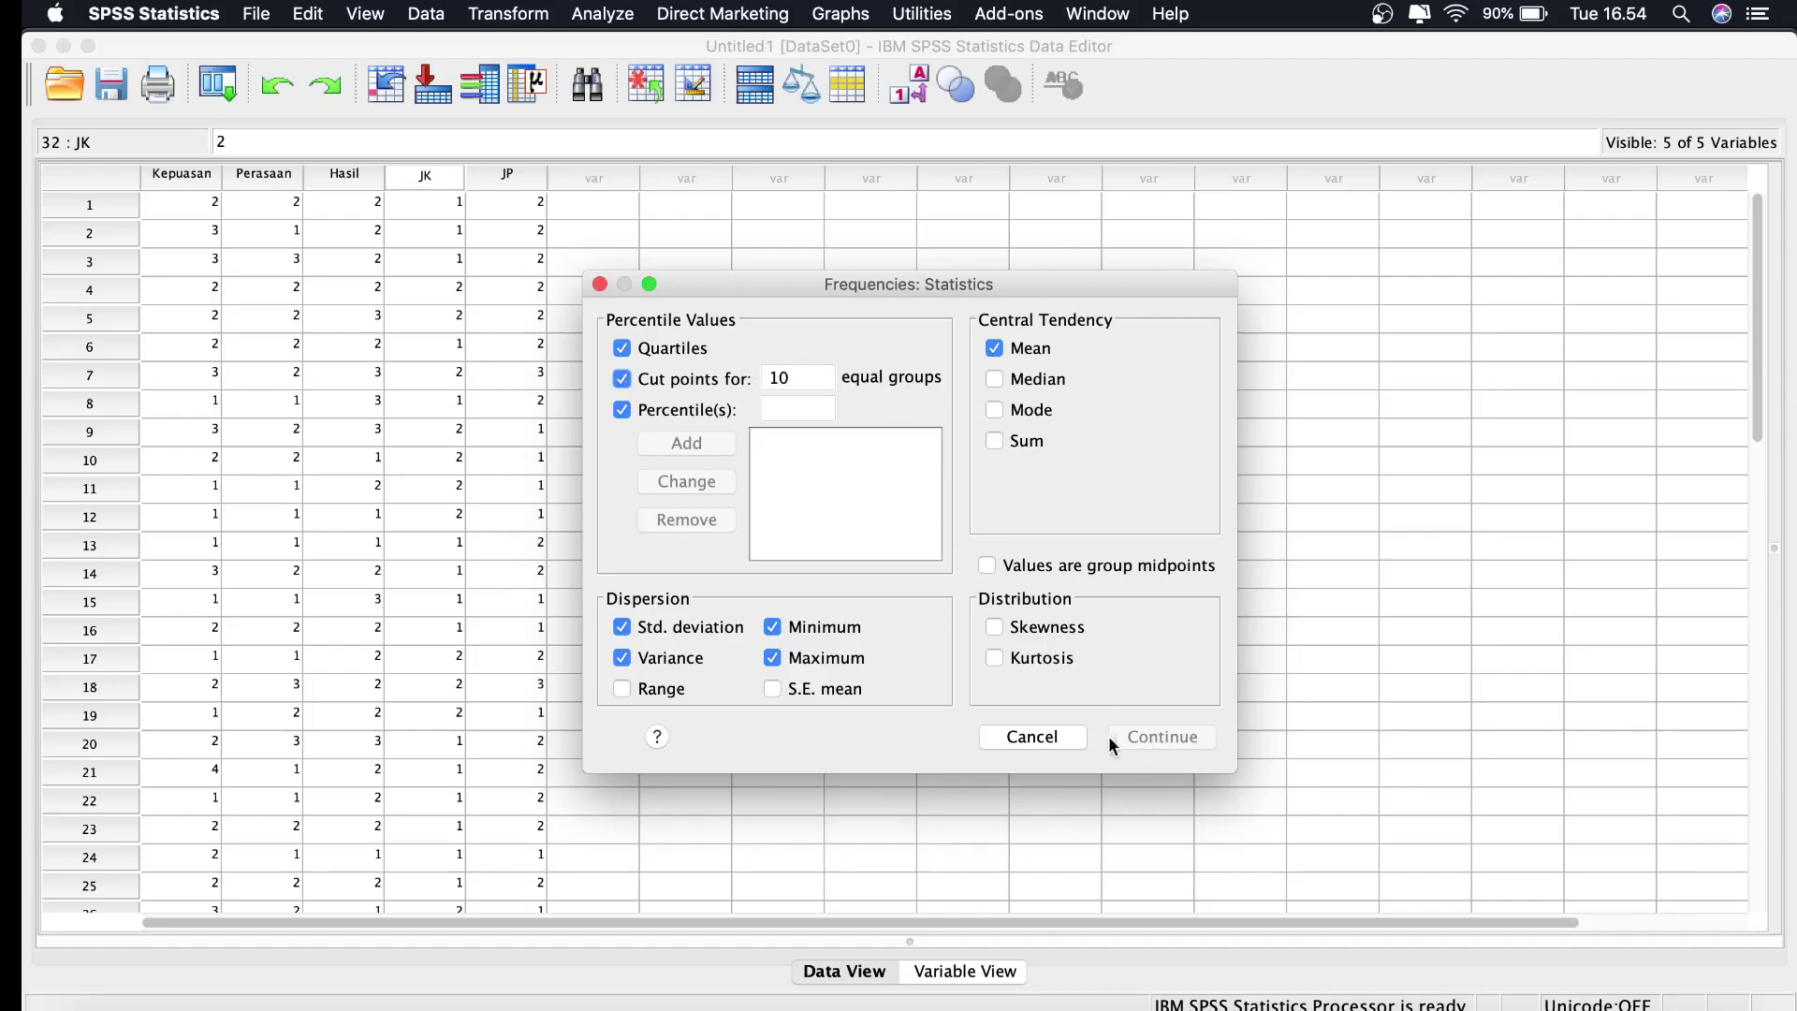
pyautogui.click(599, 284)
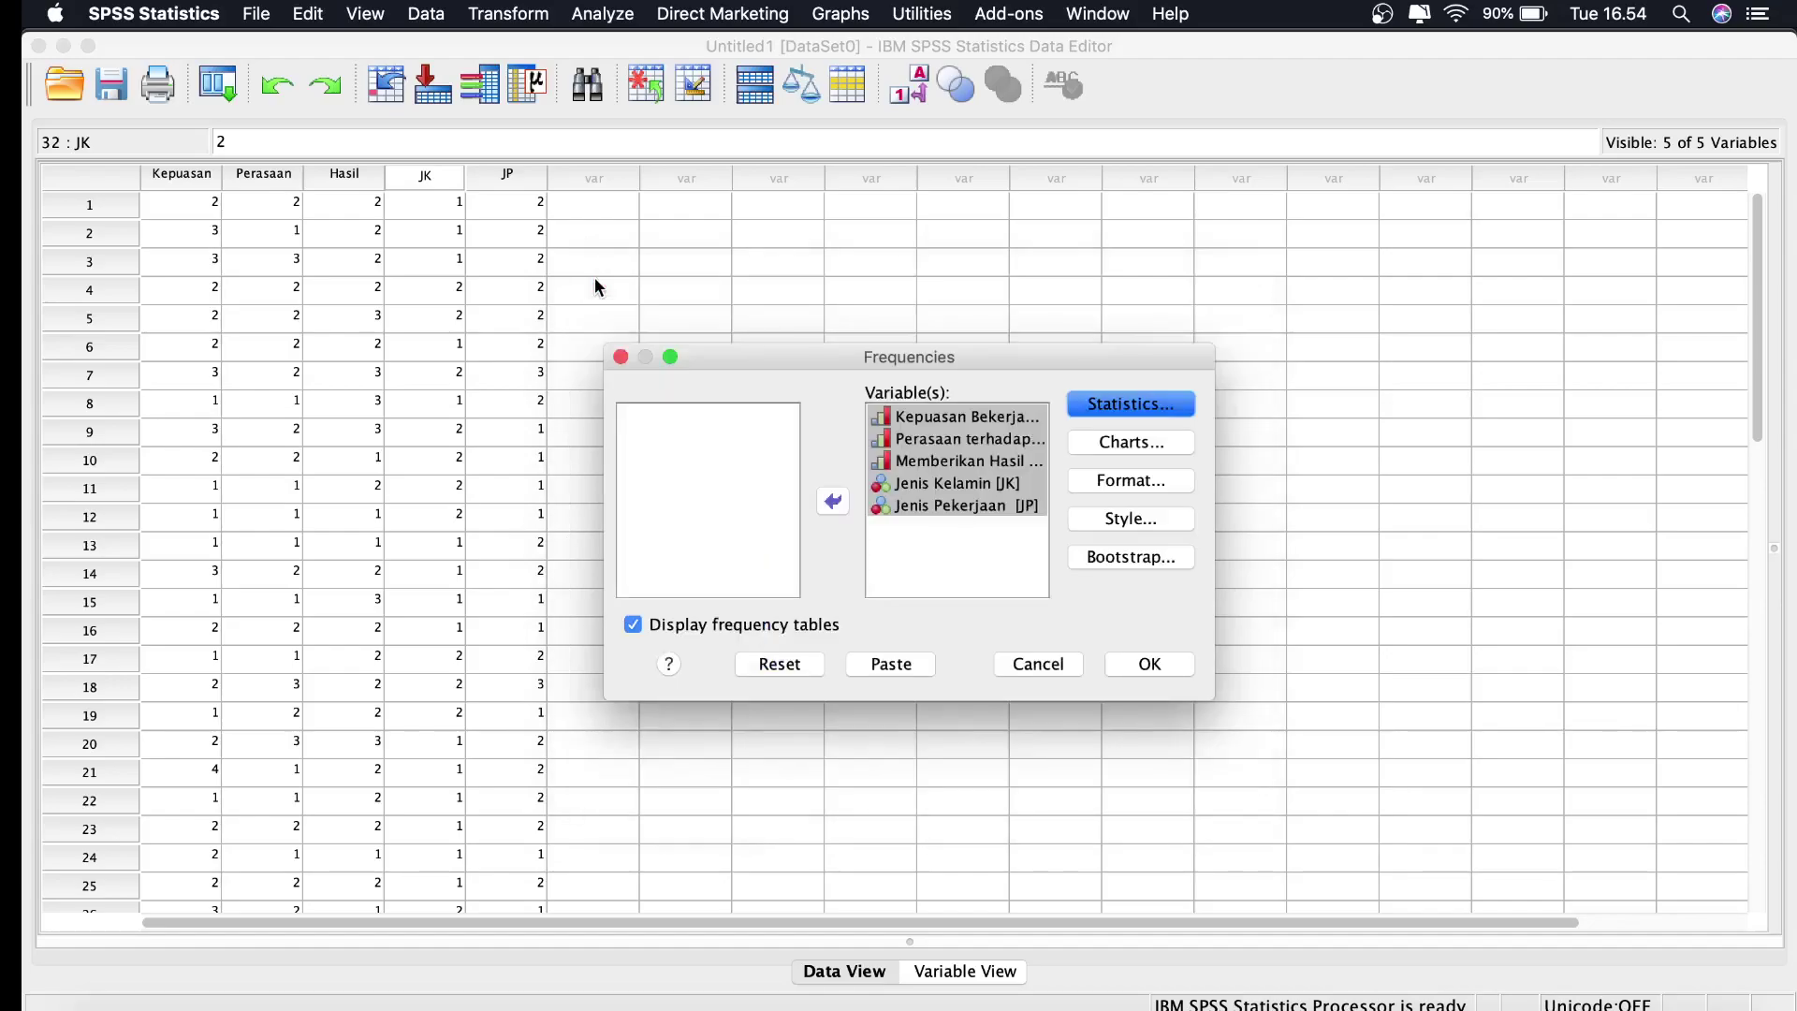
# Request quartiles, standard deviation, minimum, maximum, mean and median as the statistics for the frequency analysis.
pyautogui.click(1159, 403)
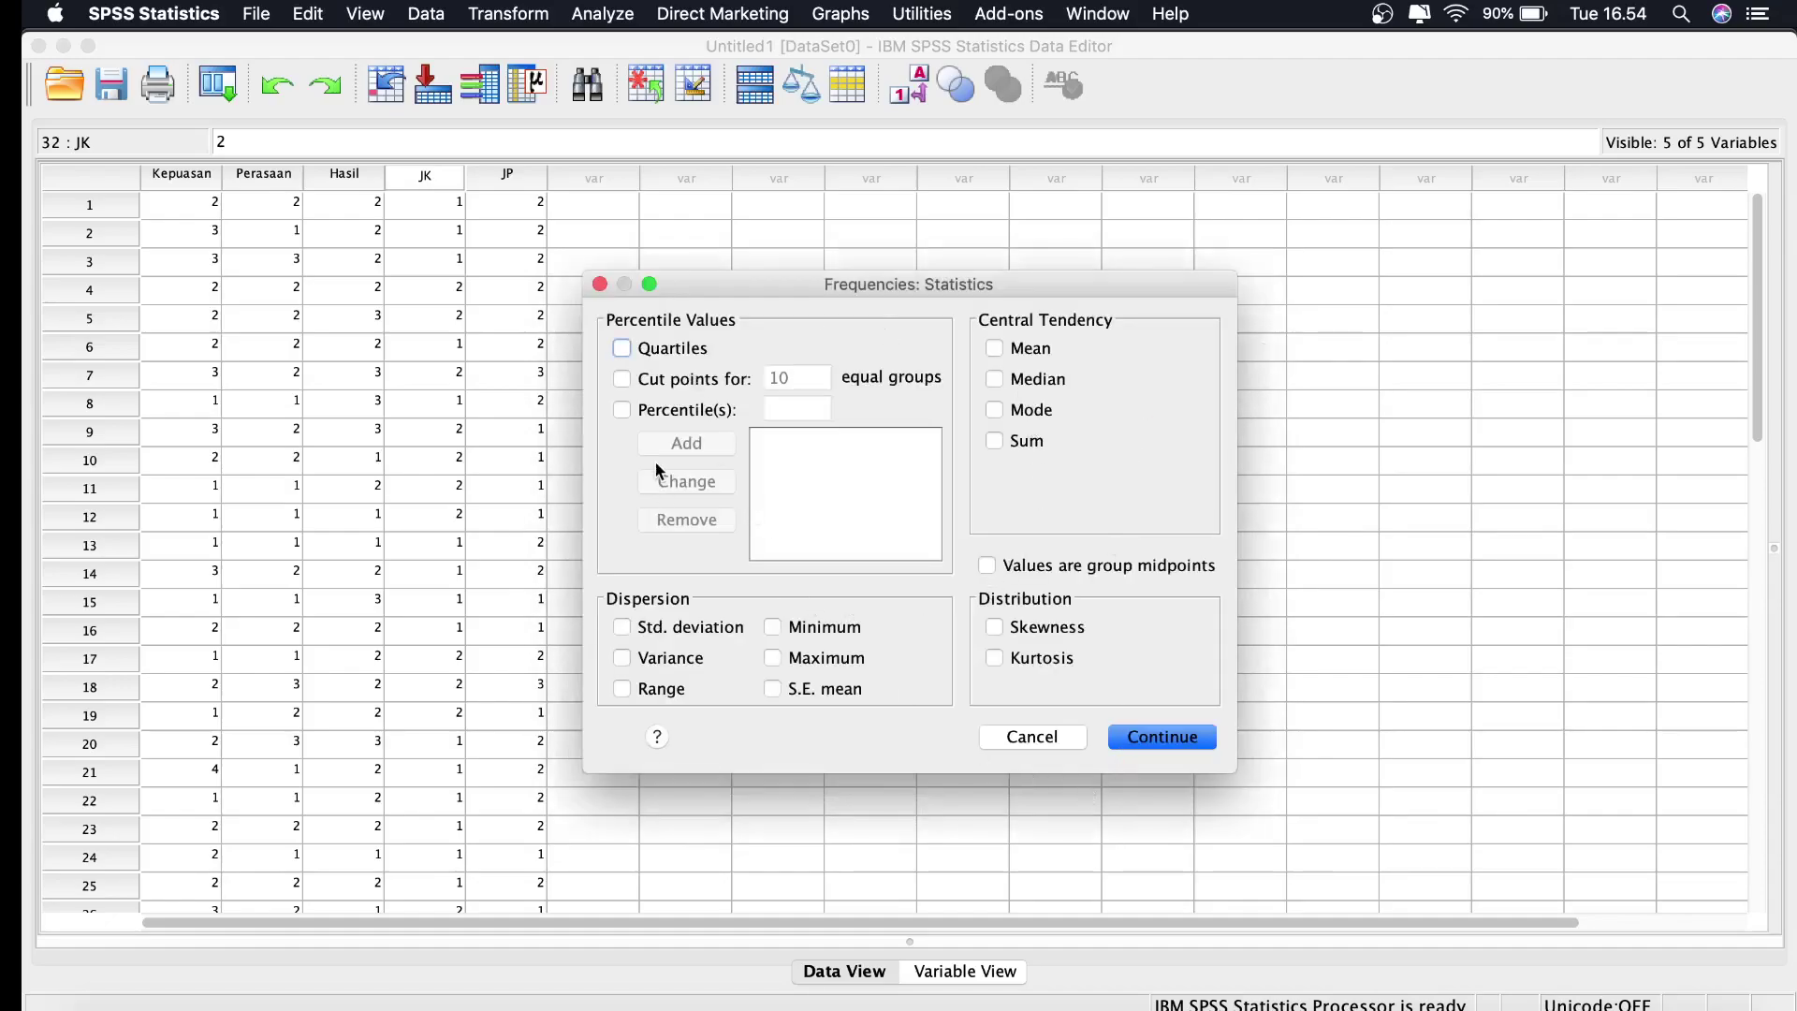
pyautogui.click(621, 627)
pyautogui.click(622, 410)
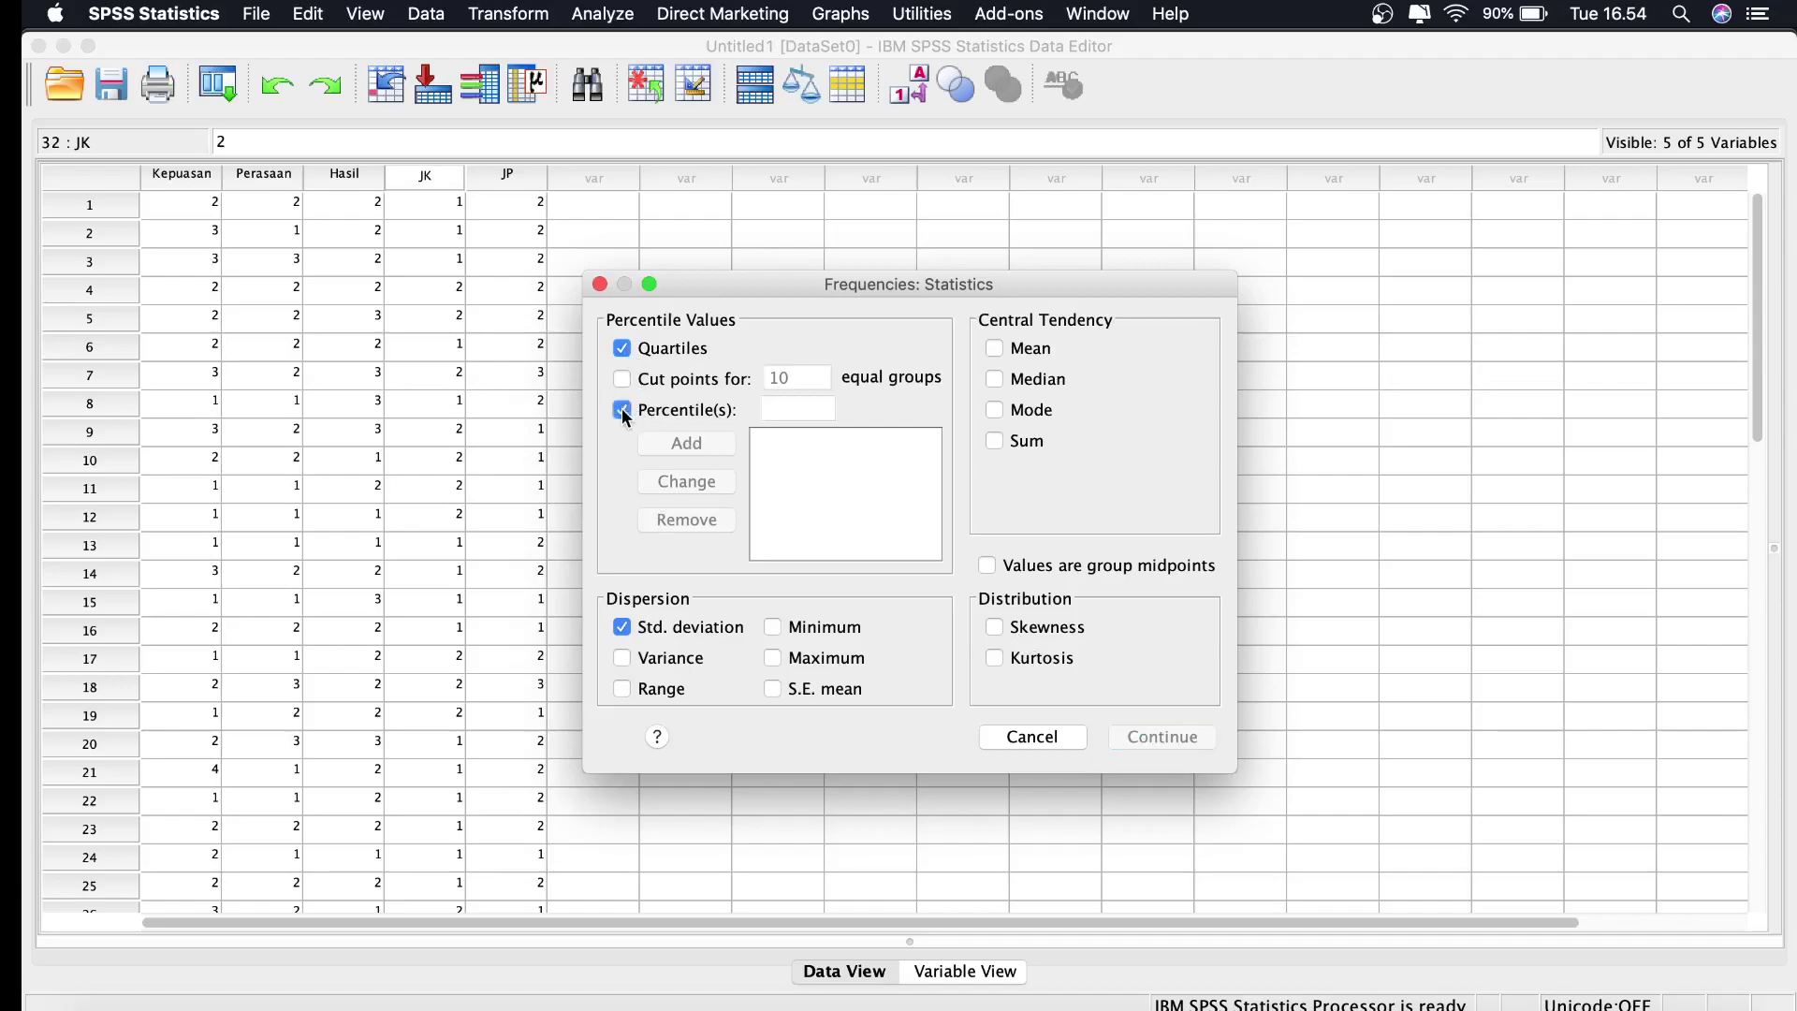
pyautogui.click(623, 410)
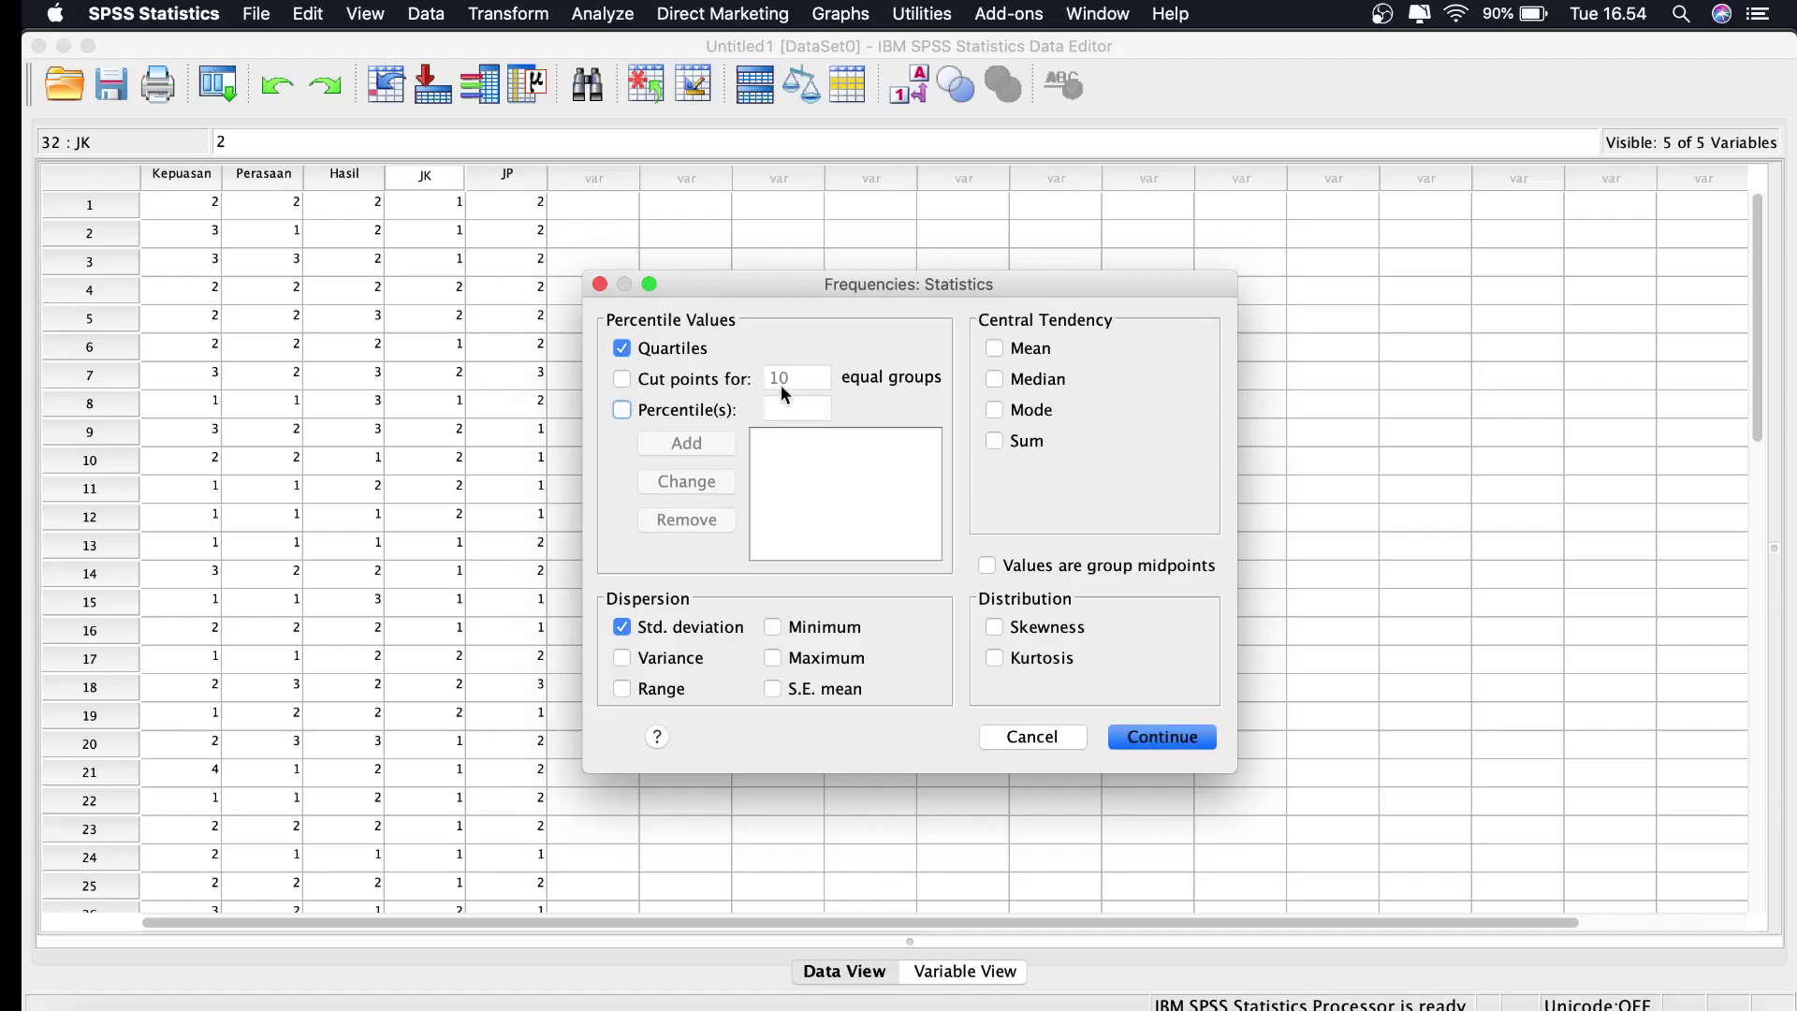
pyautogui.click(775, 628)
pyautogui.click(775, 658)
pyautogui.click(998, 377)
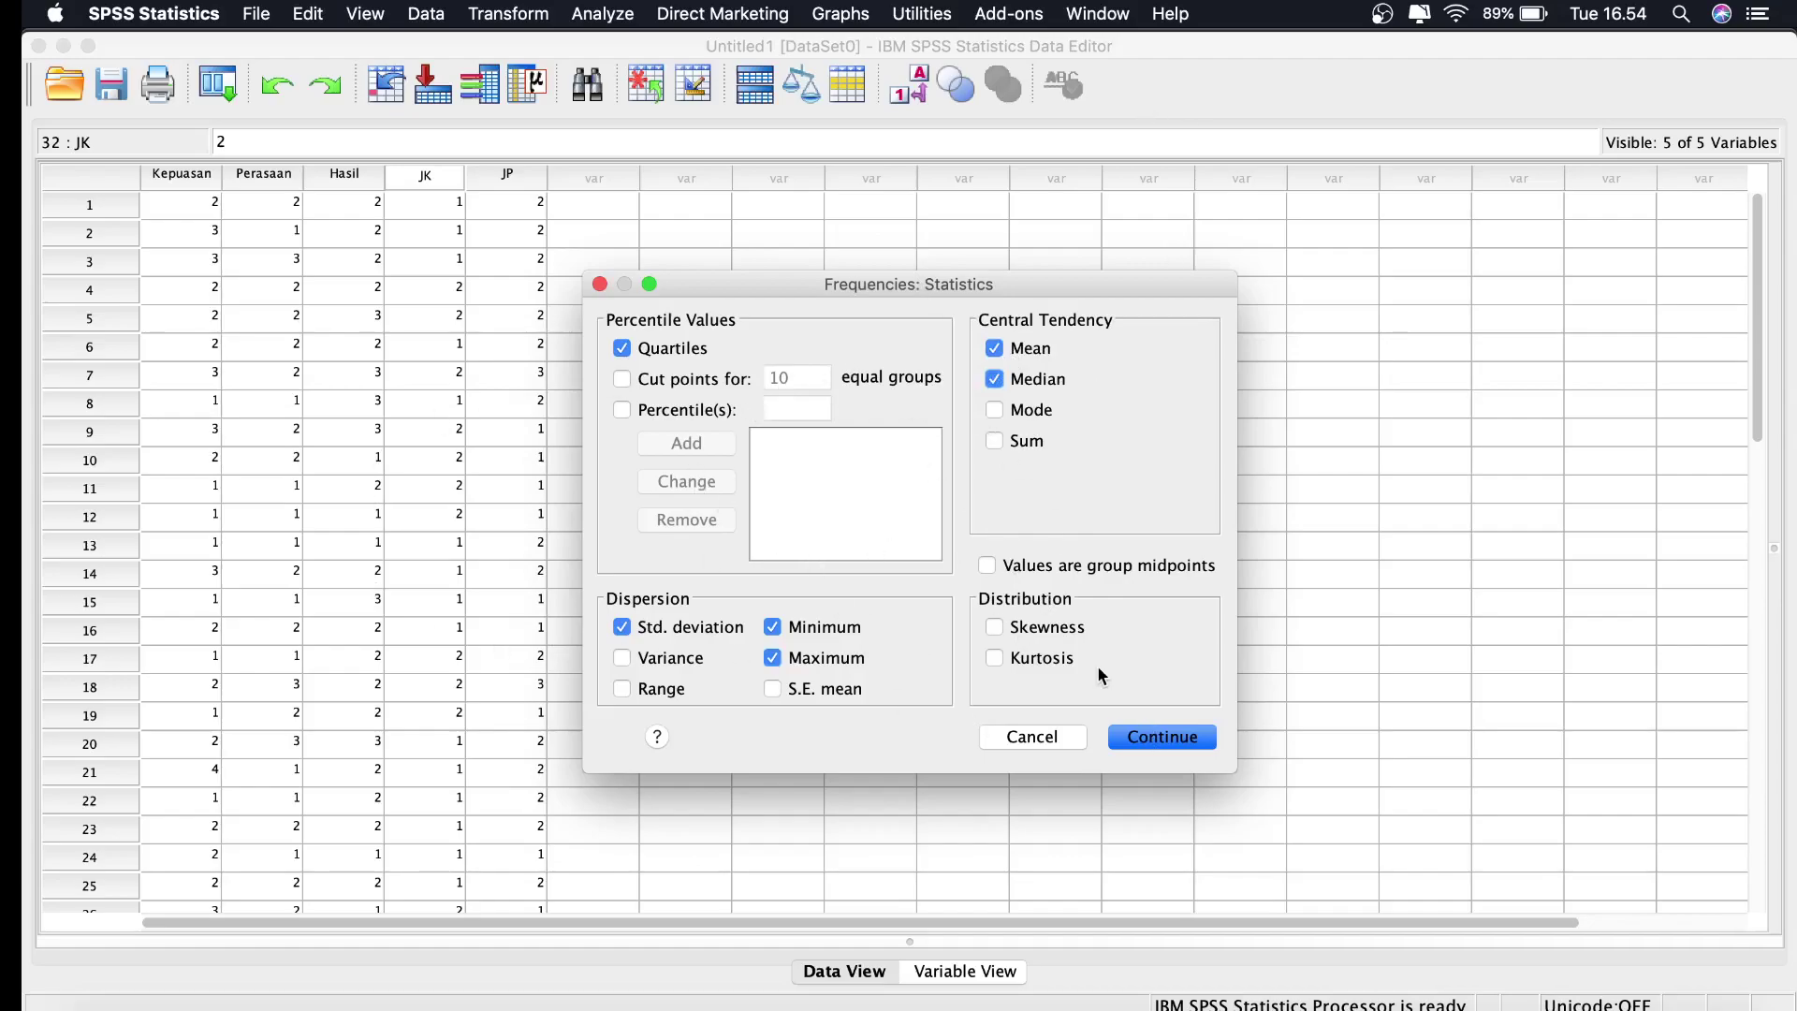
pyautogui.click(1159, 737)
# Add bar charts showing percentages to the frequency analysis and run it.
pyautogui.click(1120, 441)
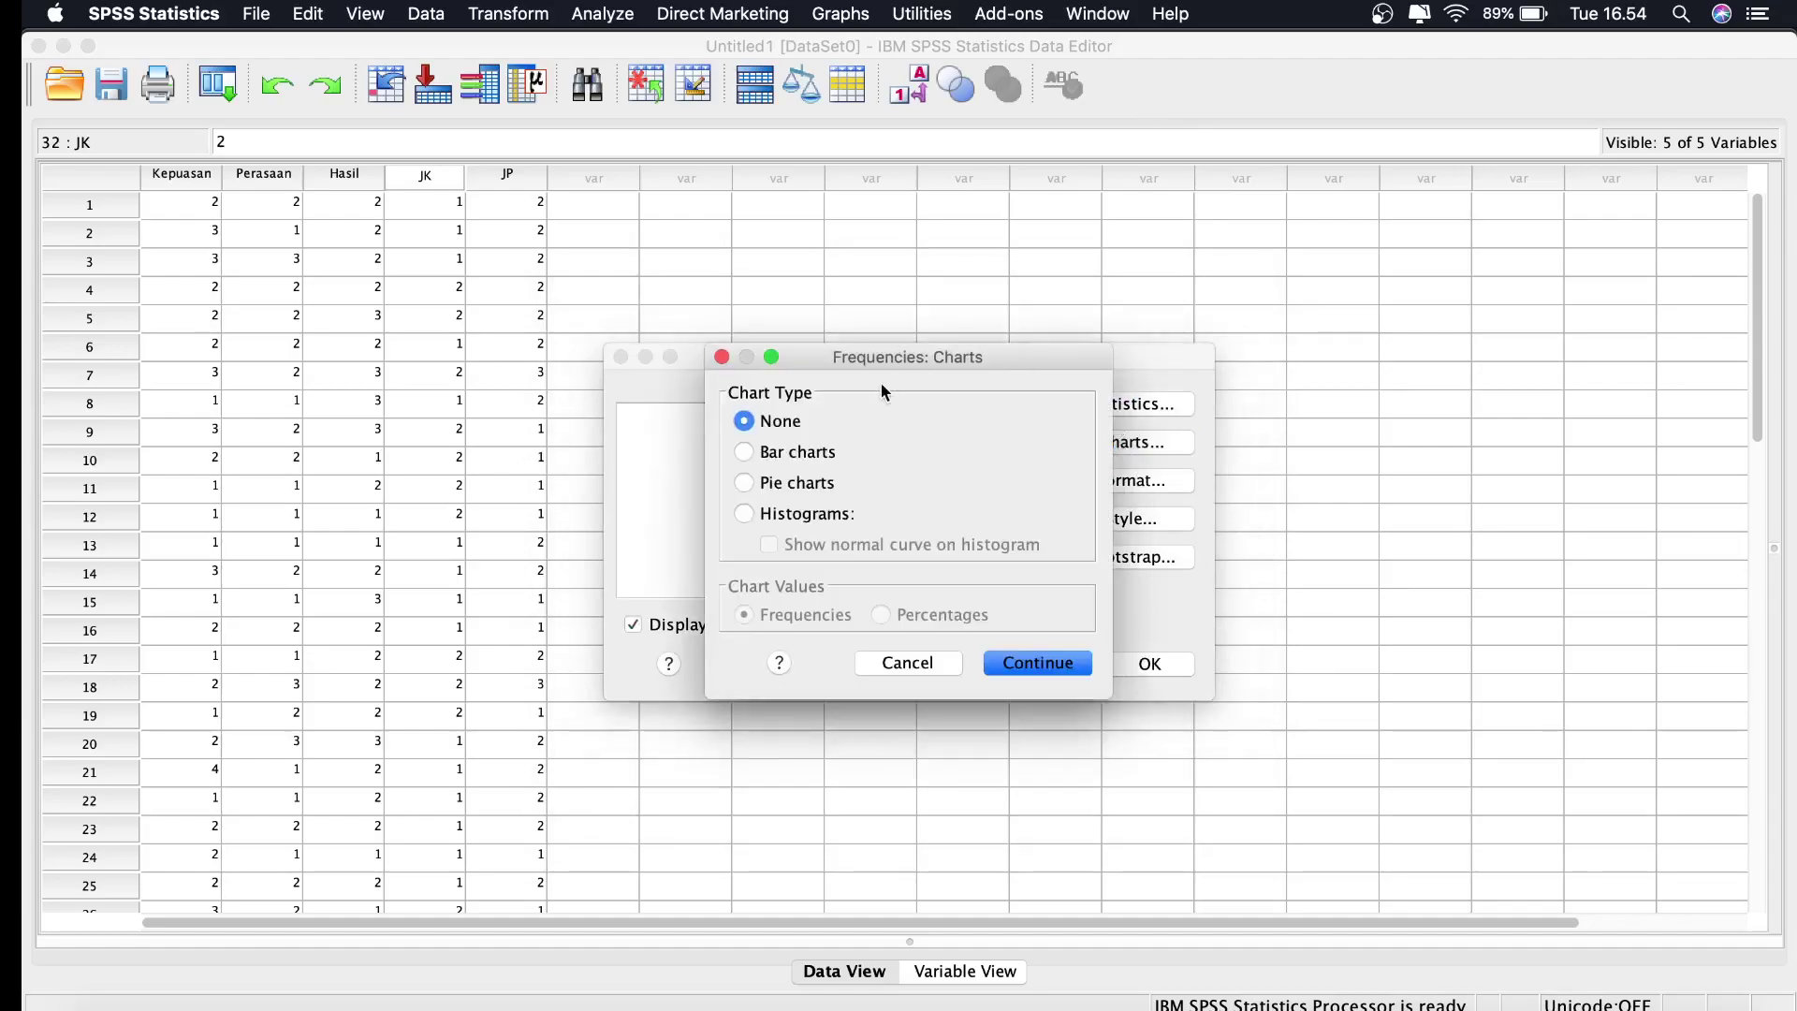
pyautogui.click(744, 452)
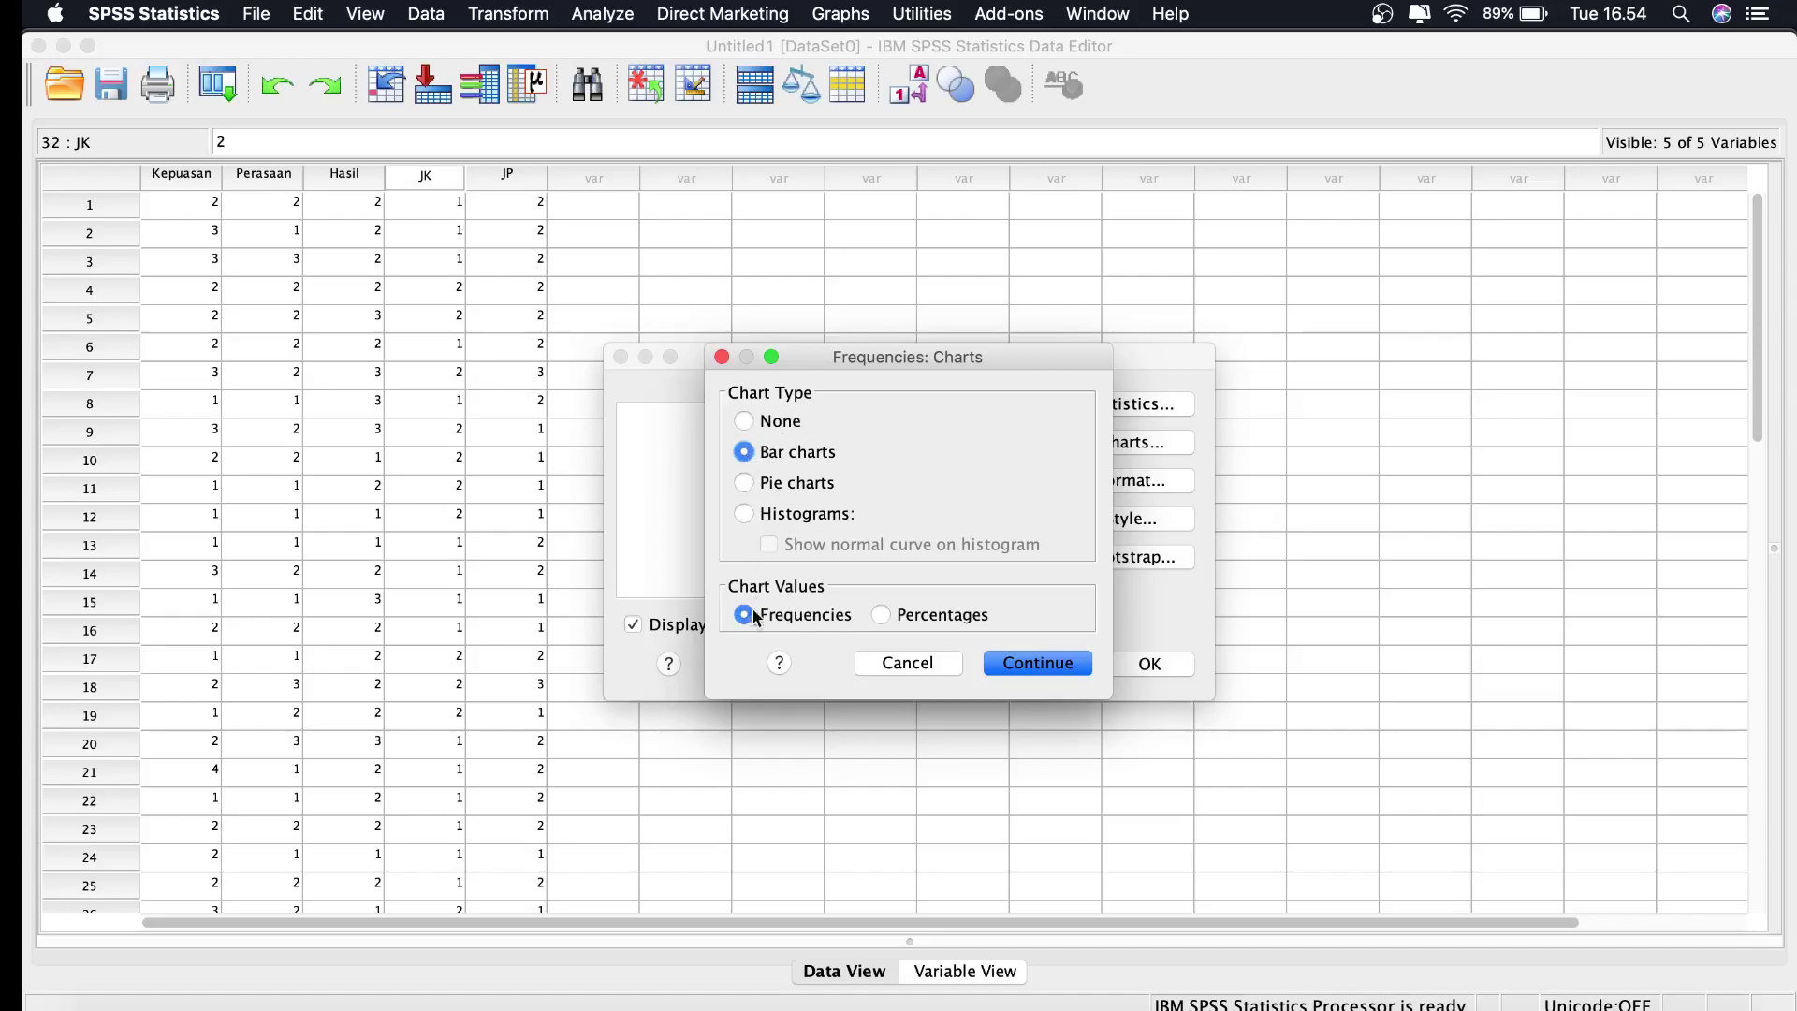
pyautogui.click(881, 615)
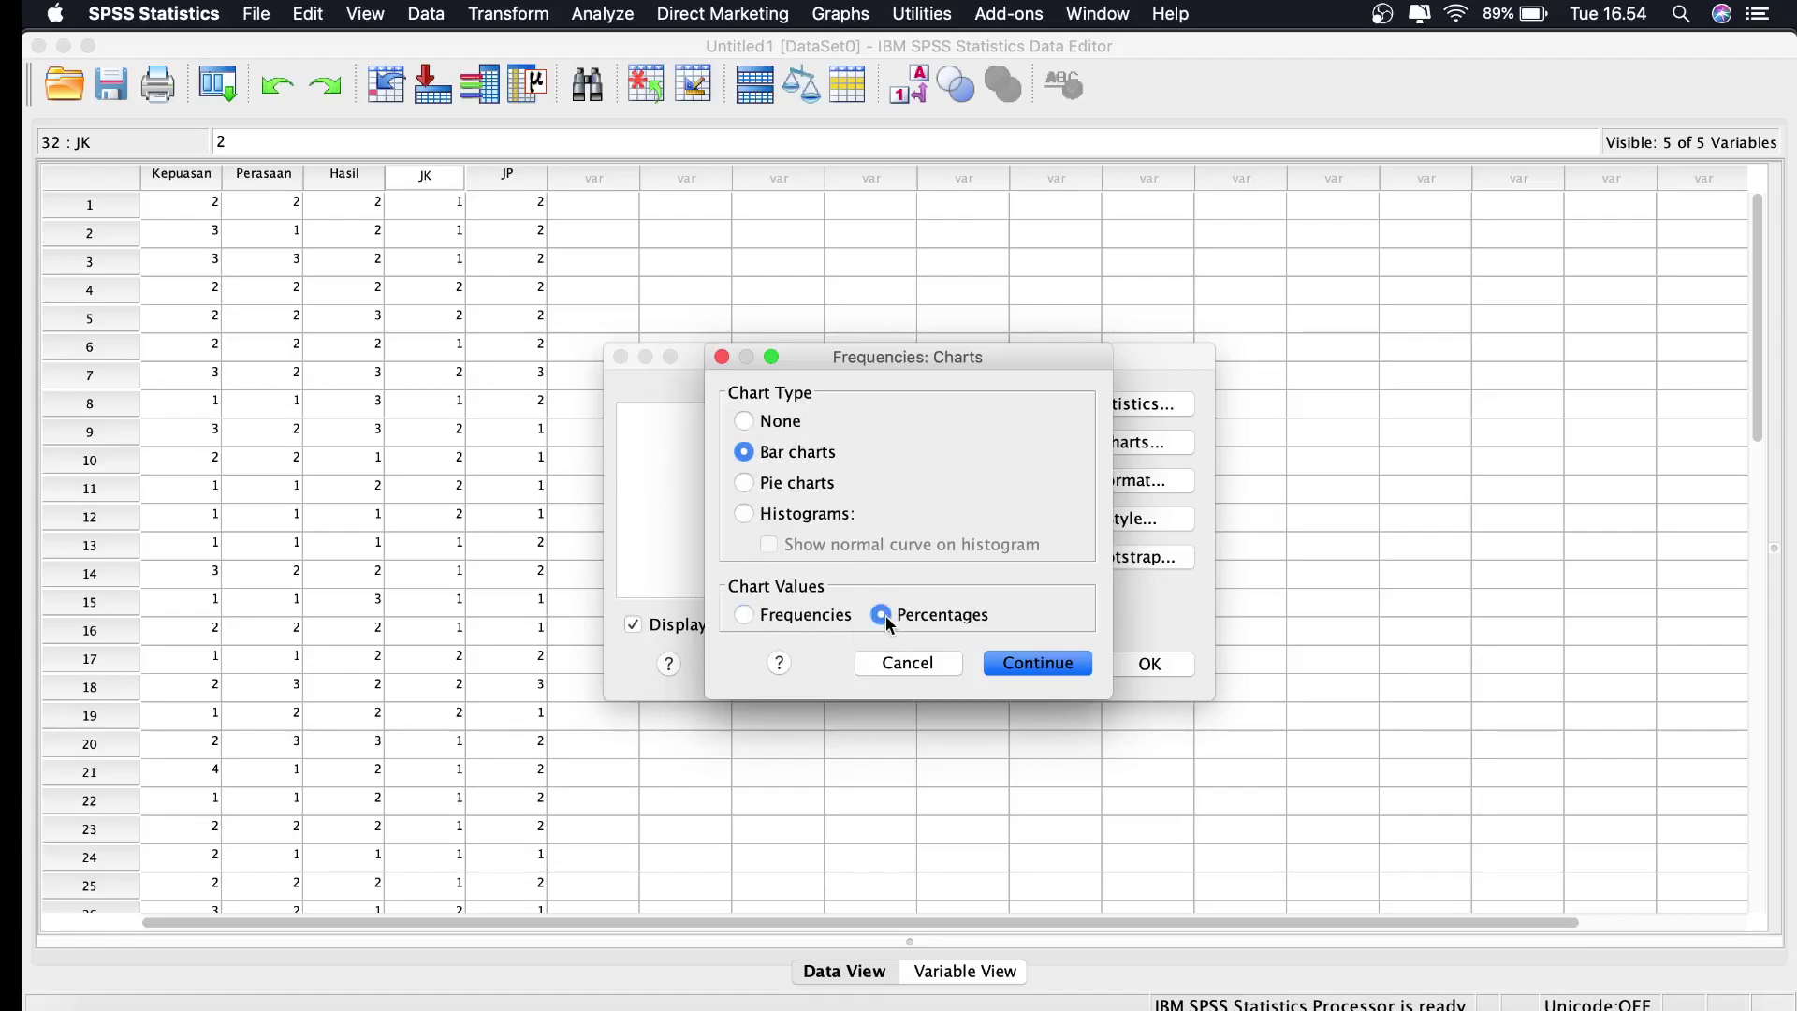
pyautogui.click(1033, 665)
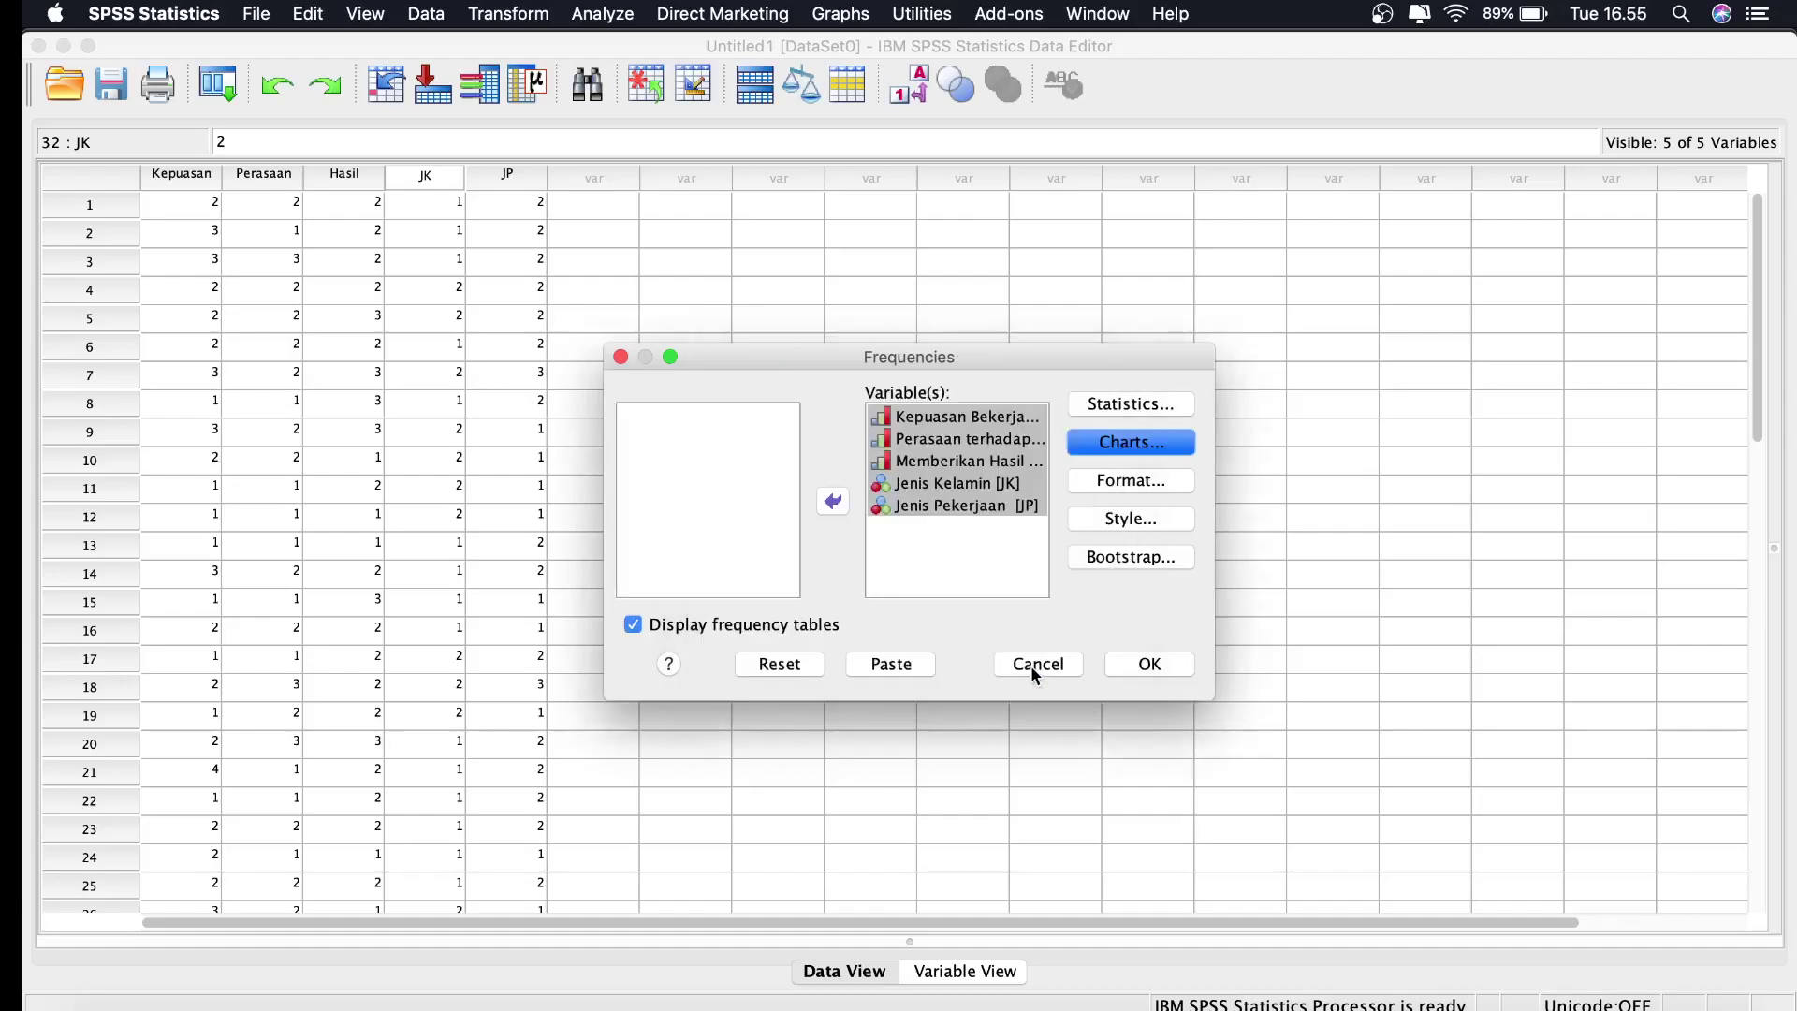
pyautogui.click(1152, 663)
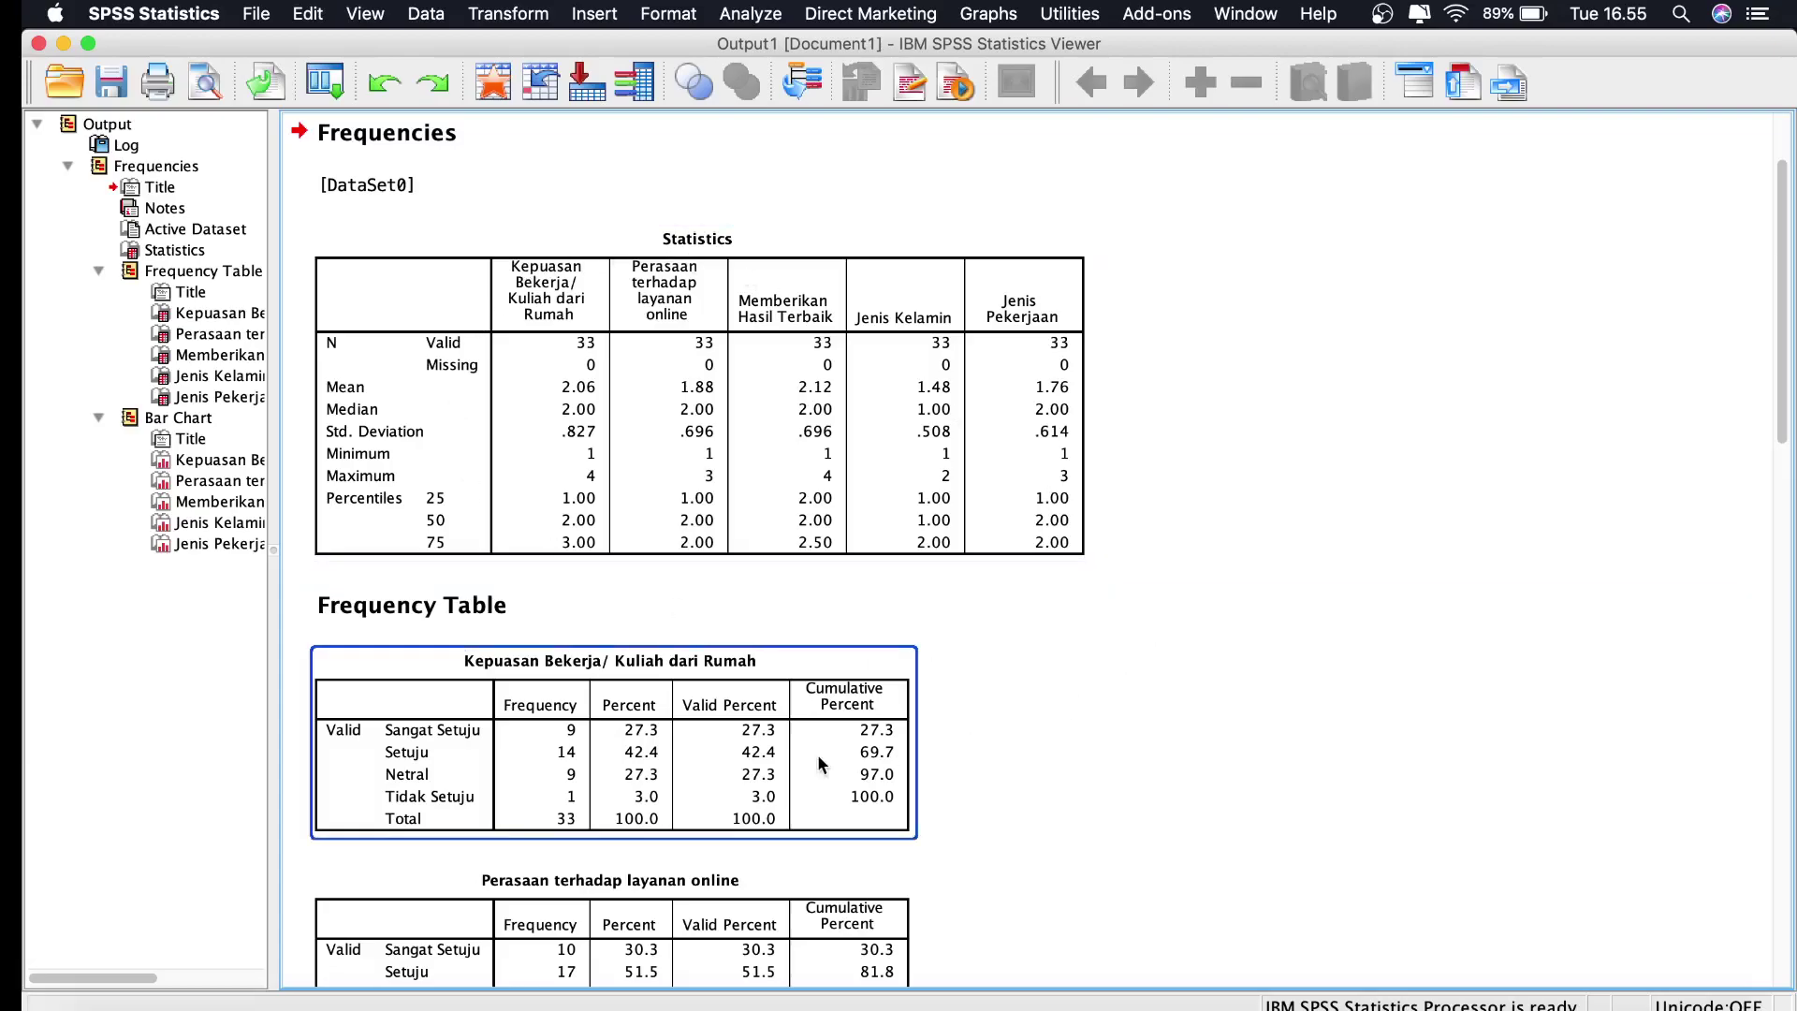
# Examine the statistics table, the frequency tables and the bar charts of all five variables in the output.
pyautogui.scroll(-6, 682, 768)
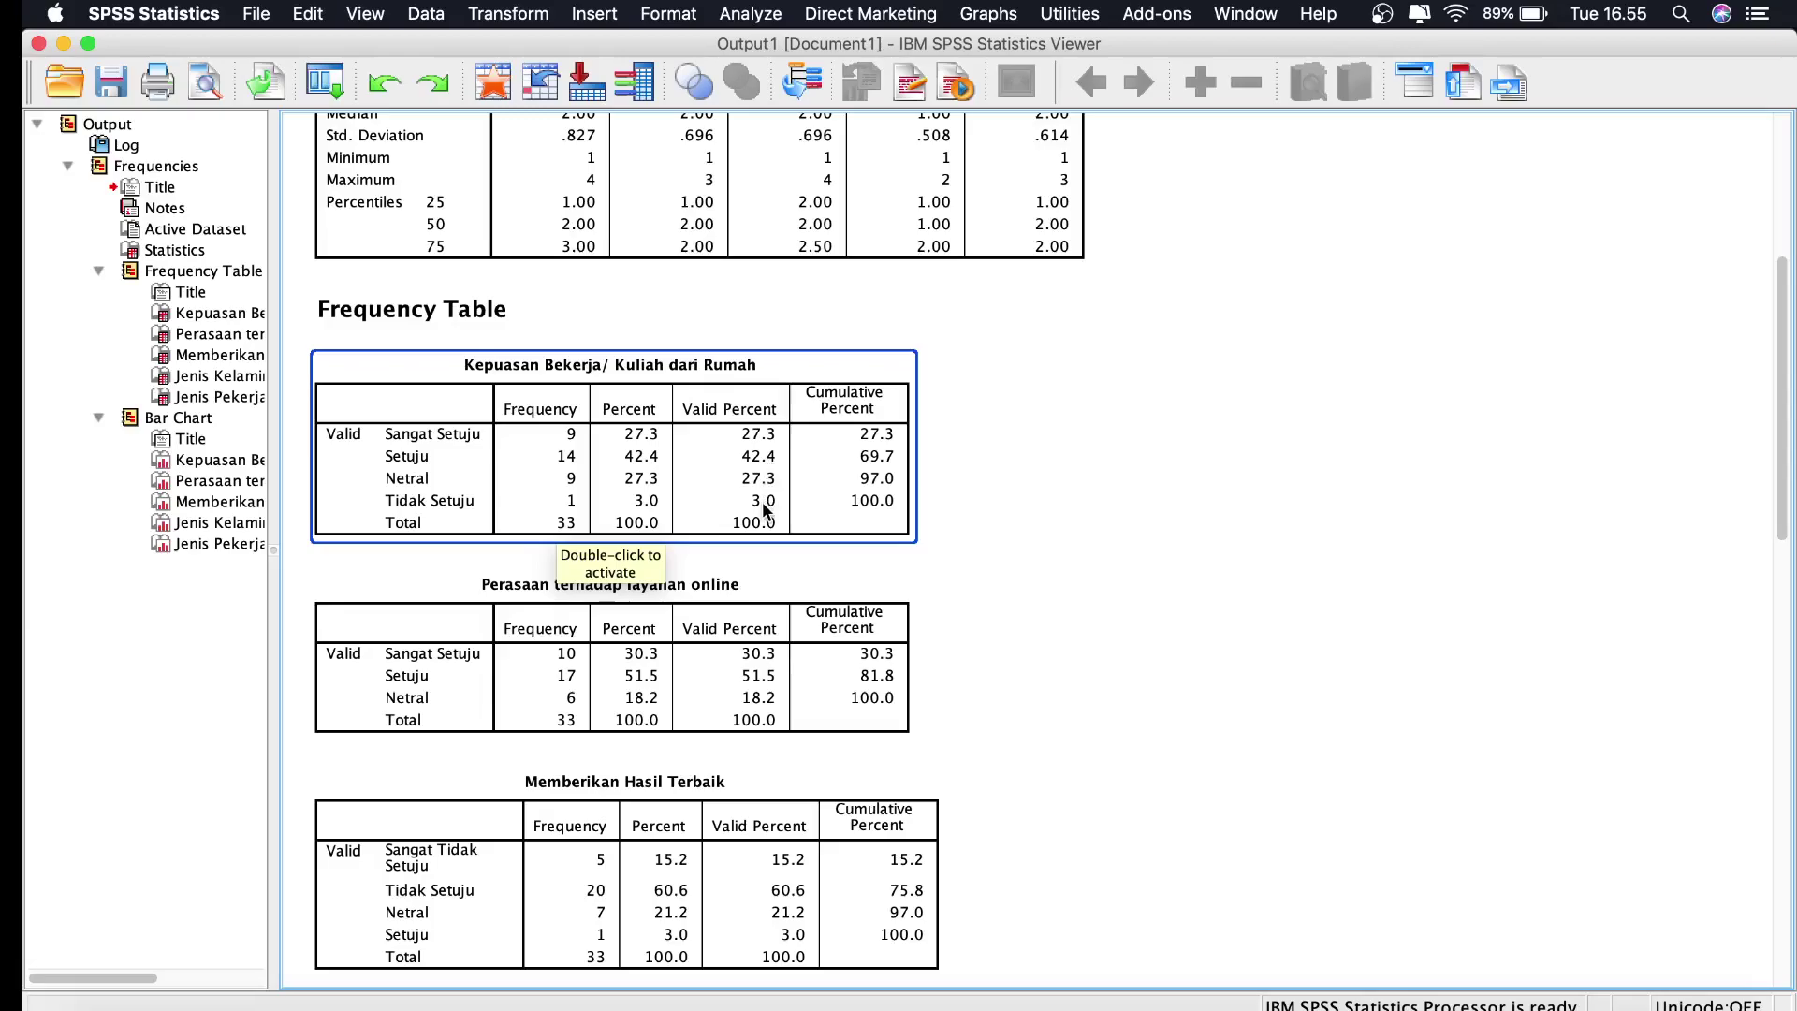
pyautogui.scroll(-5, 772, 561)
pyautogui.scroll(-2, 772, 561)
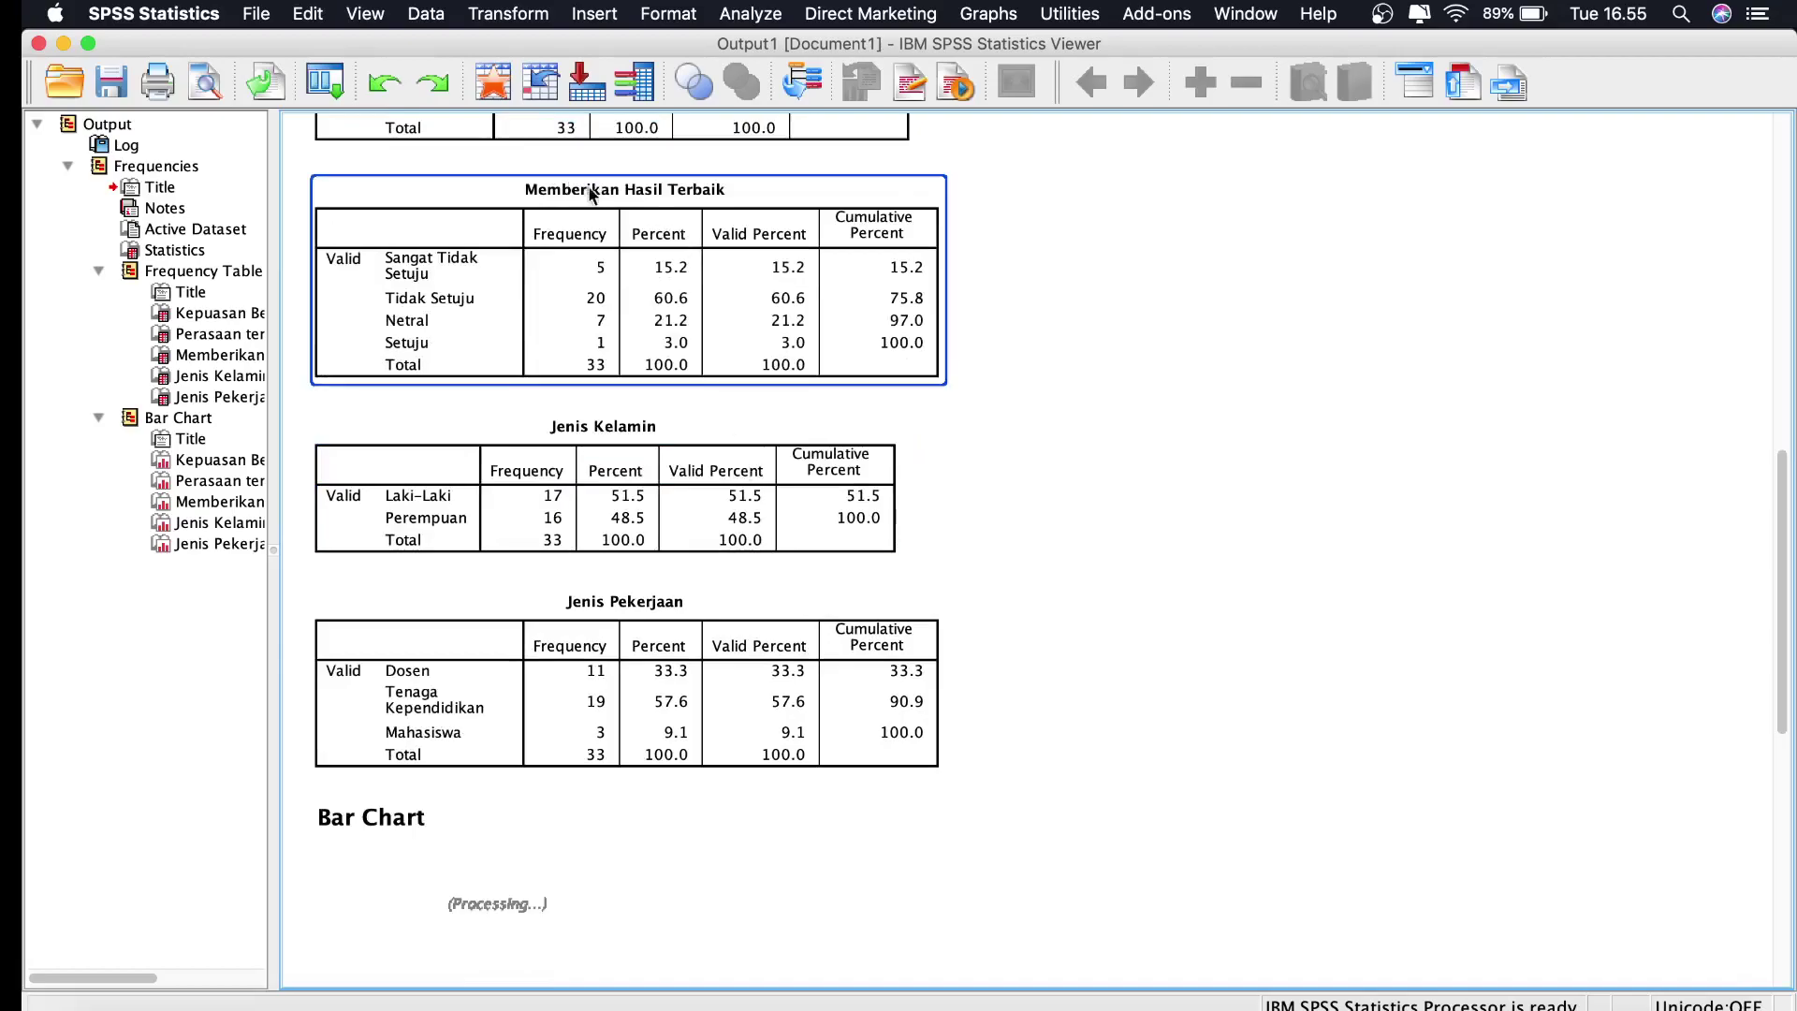
pyautogui.scroll(7, 685, 328)
pyautogui.scroll(4, 685, 327)
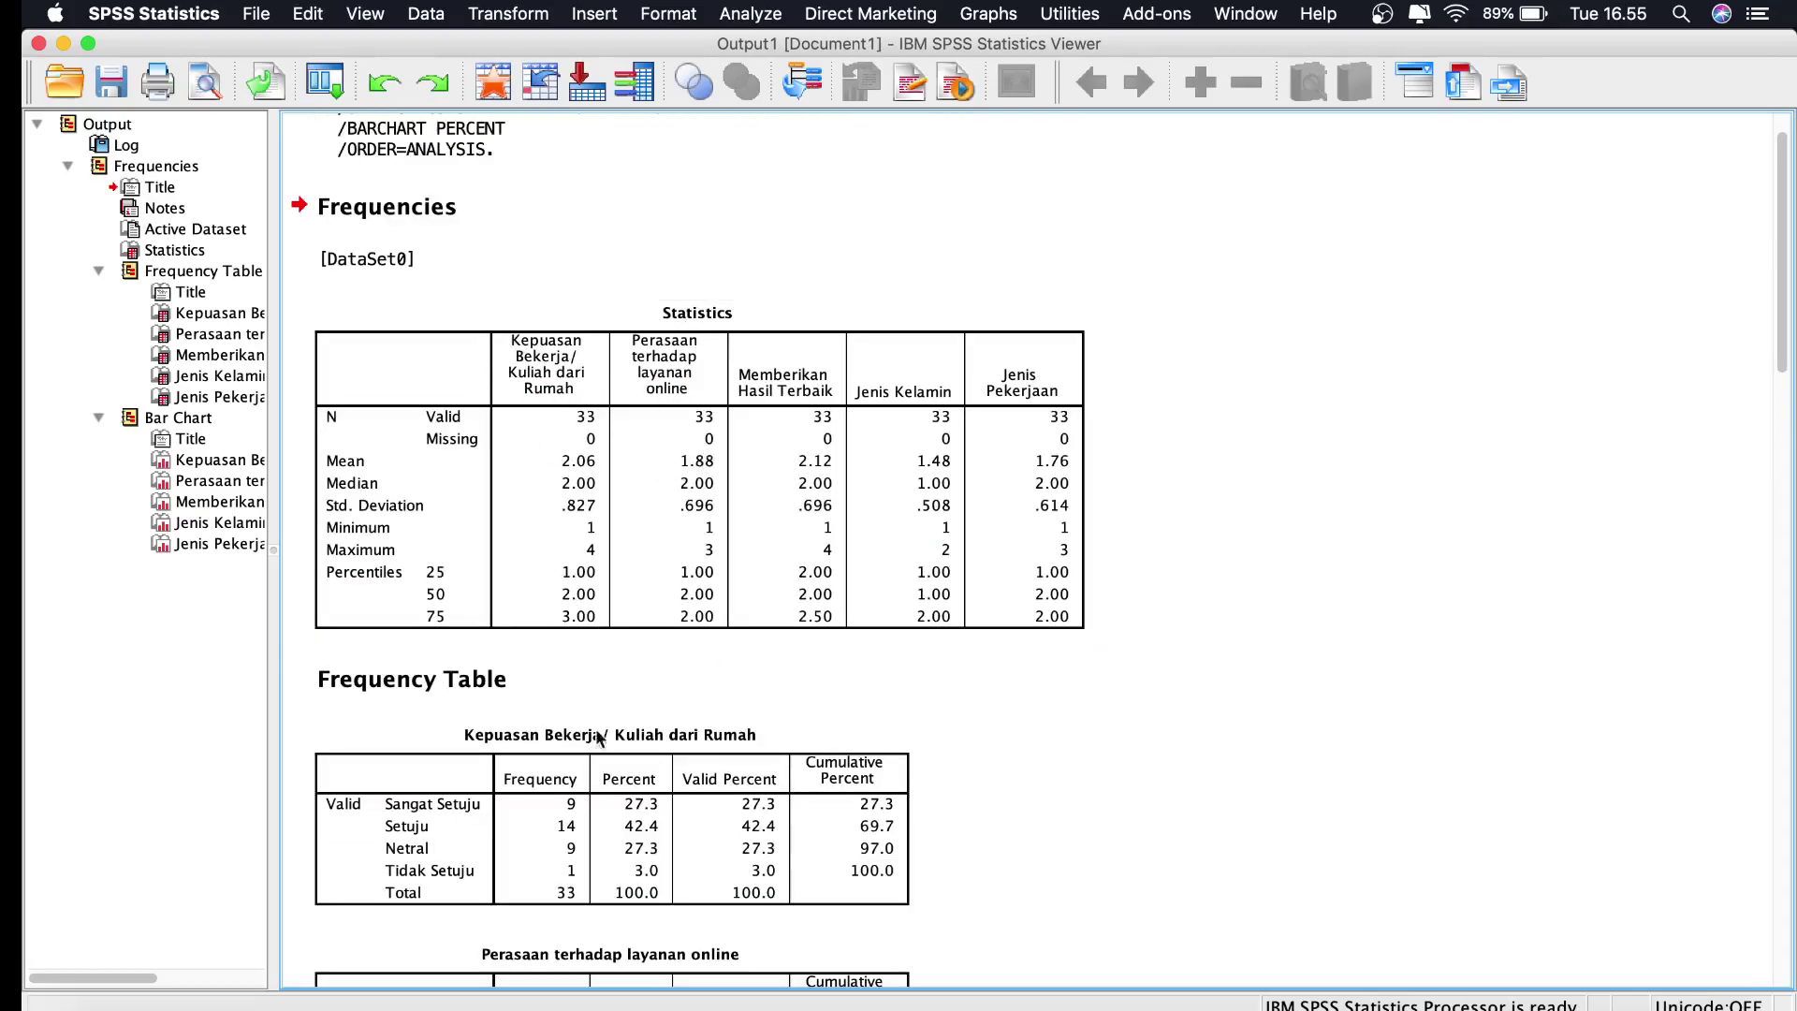
pyautogui.scroll(-13, 721, 725)
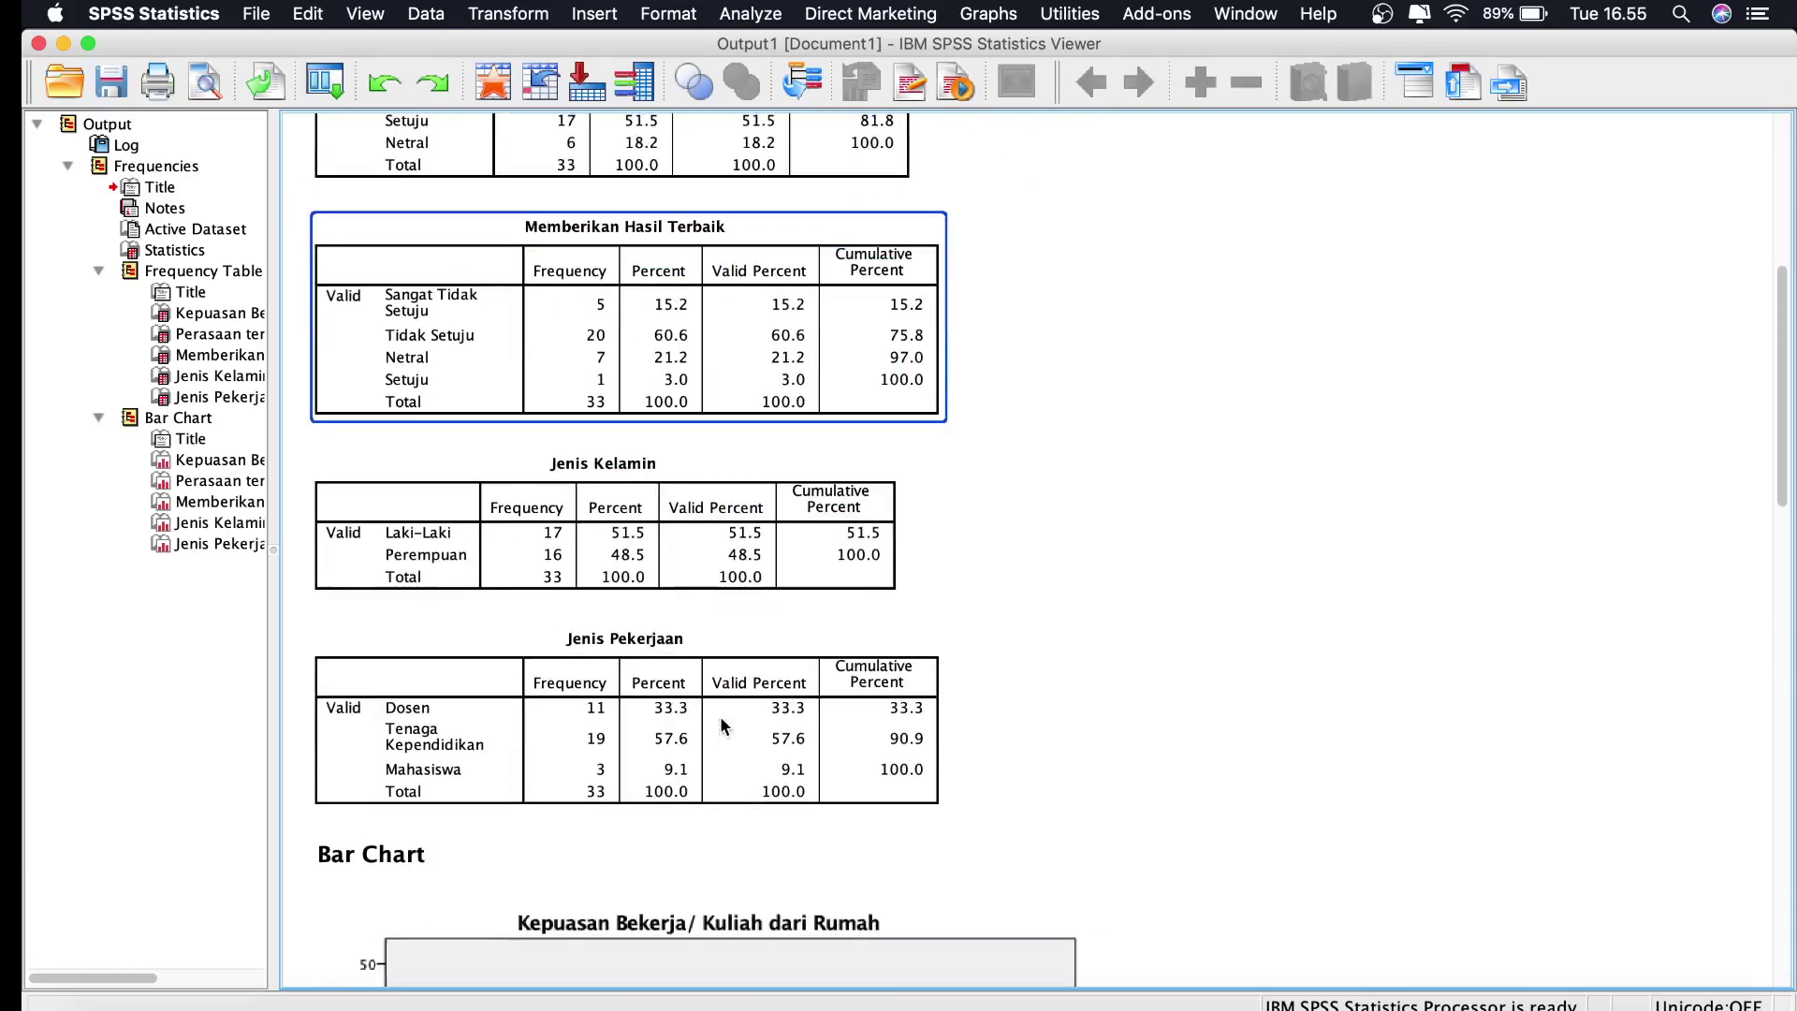
pyautogui.scroll(-3, 721, 726)
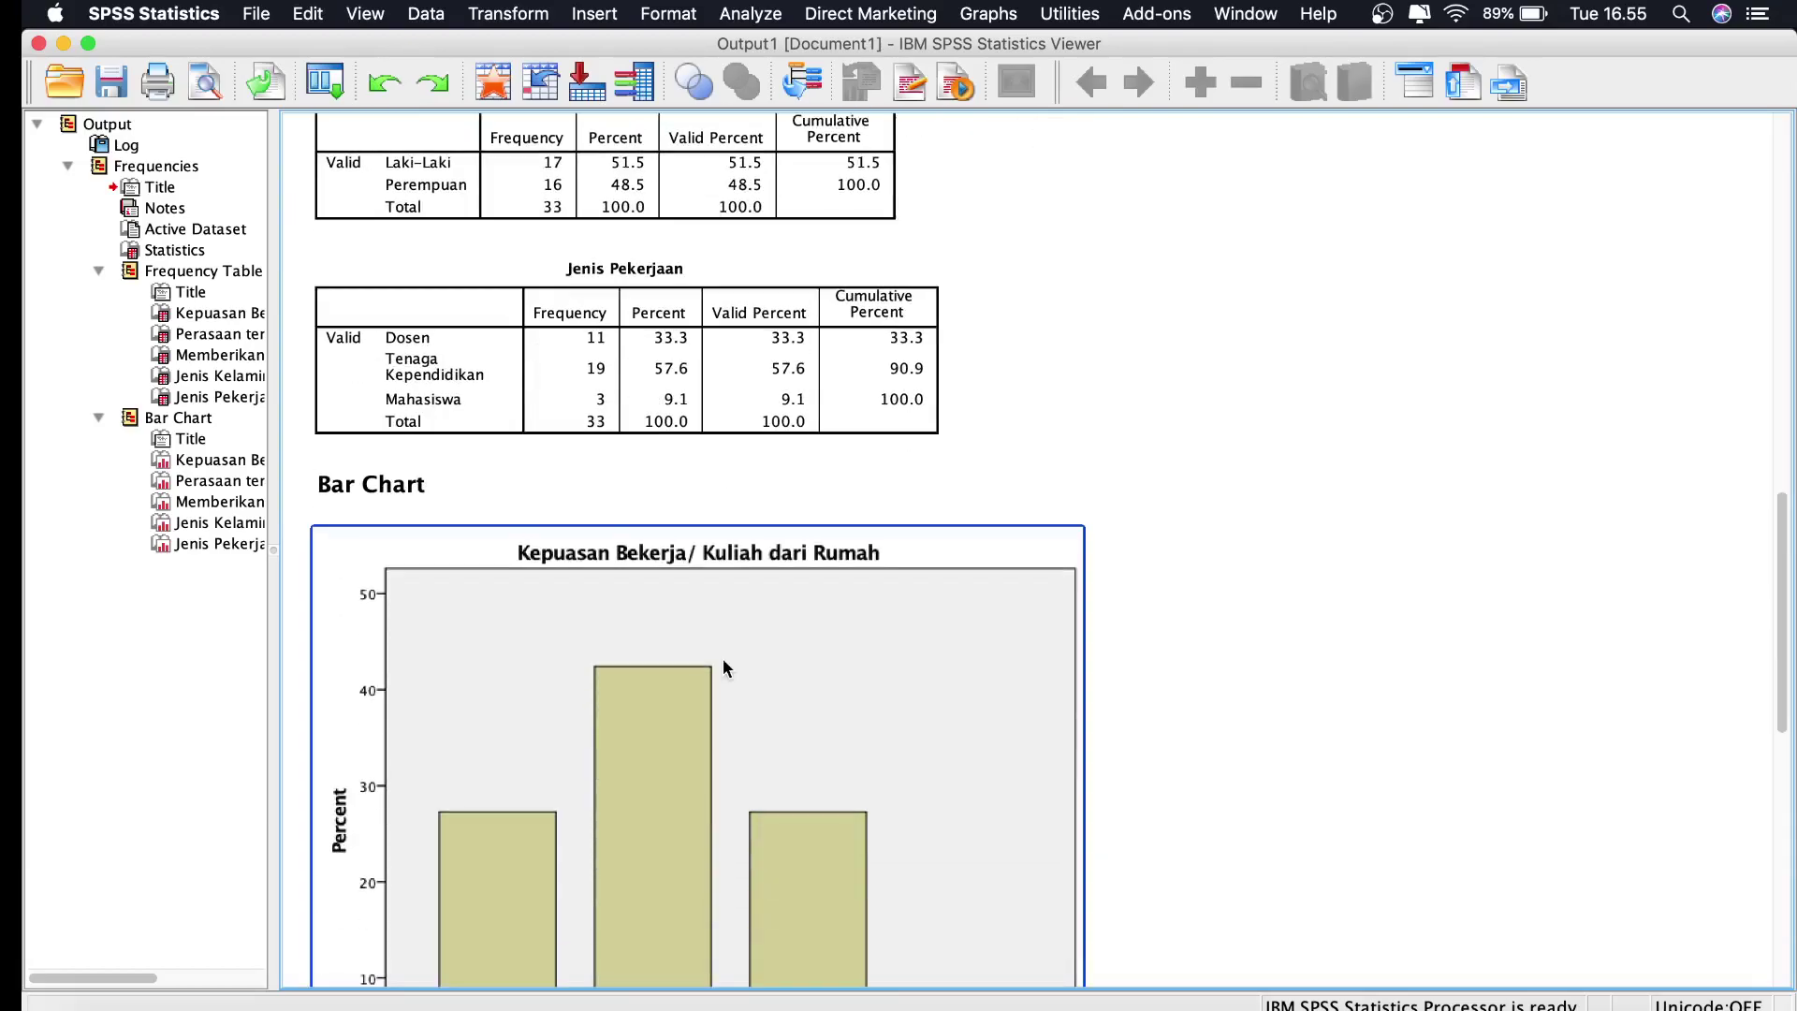
pyautogui.scroll(-10, 723, 659)
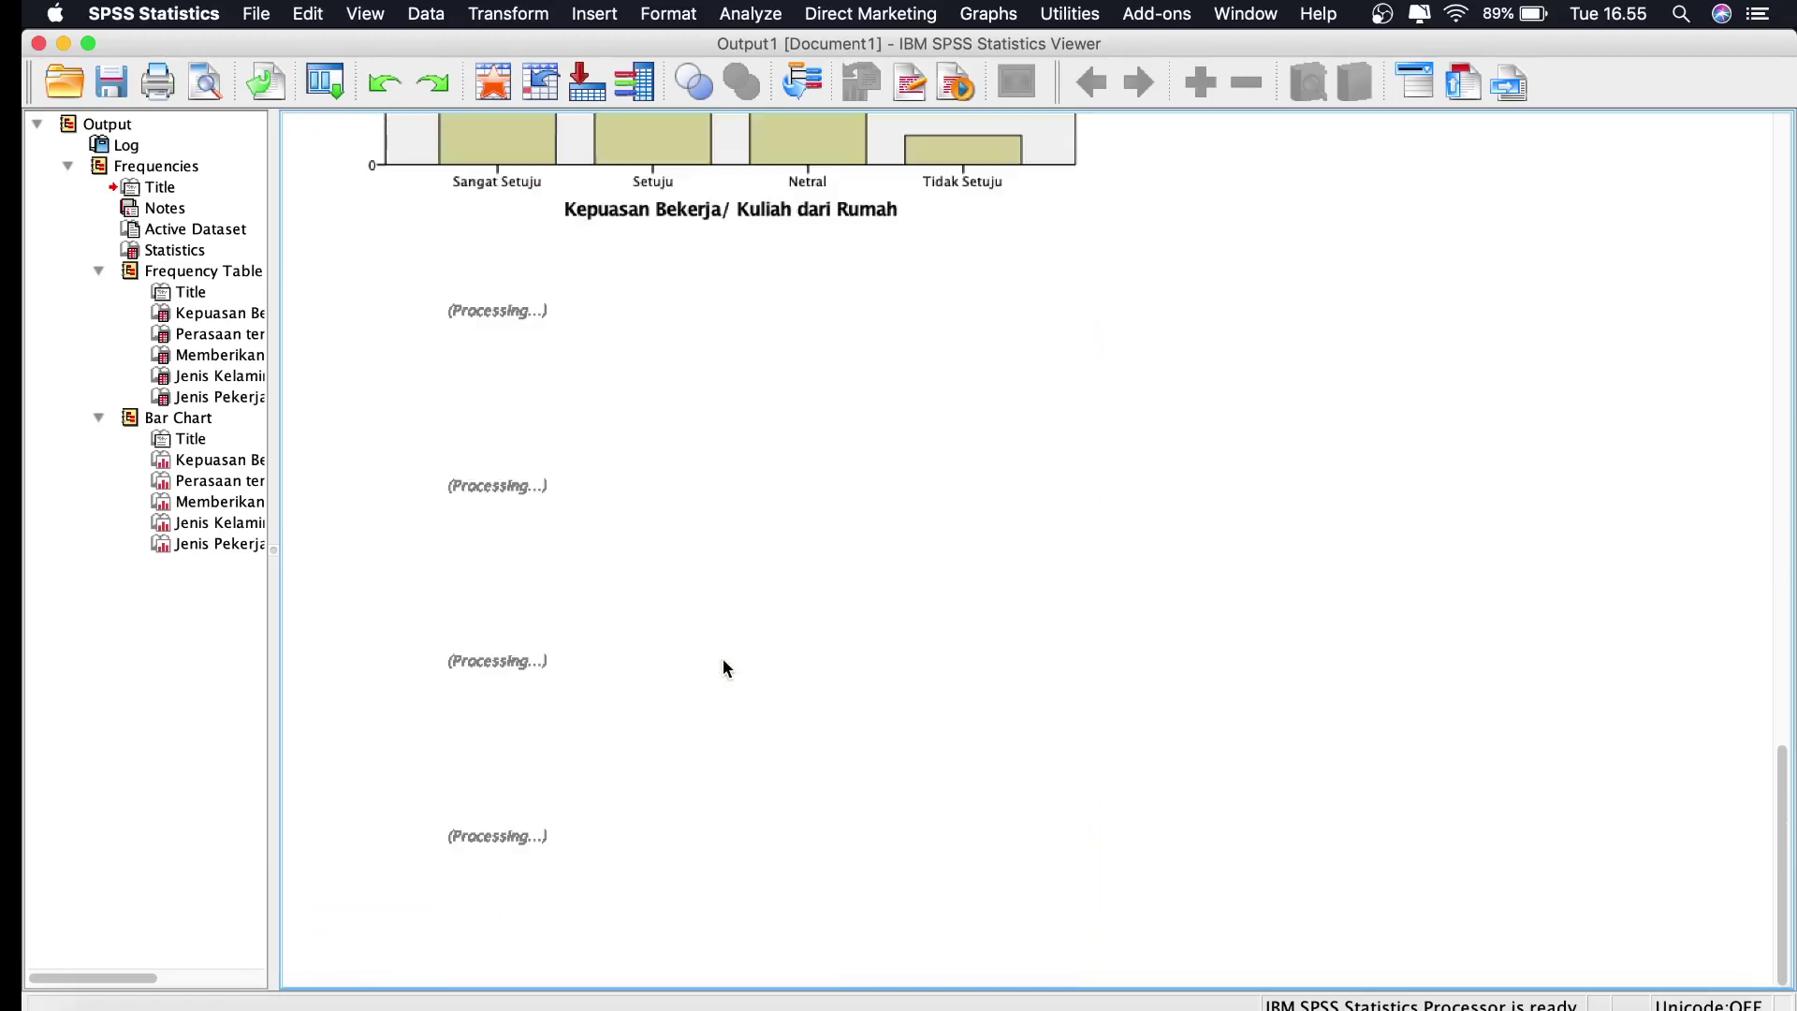
pyautogui.scroll(-4, 722, 659)
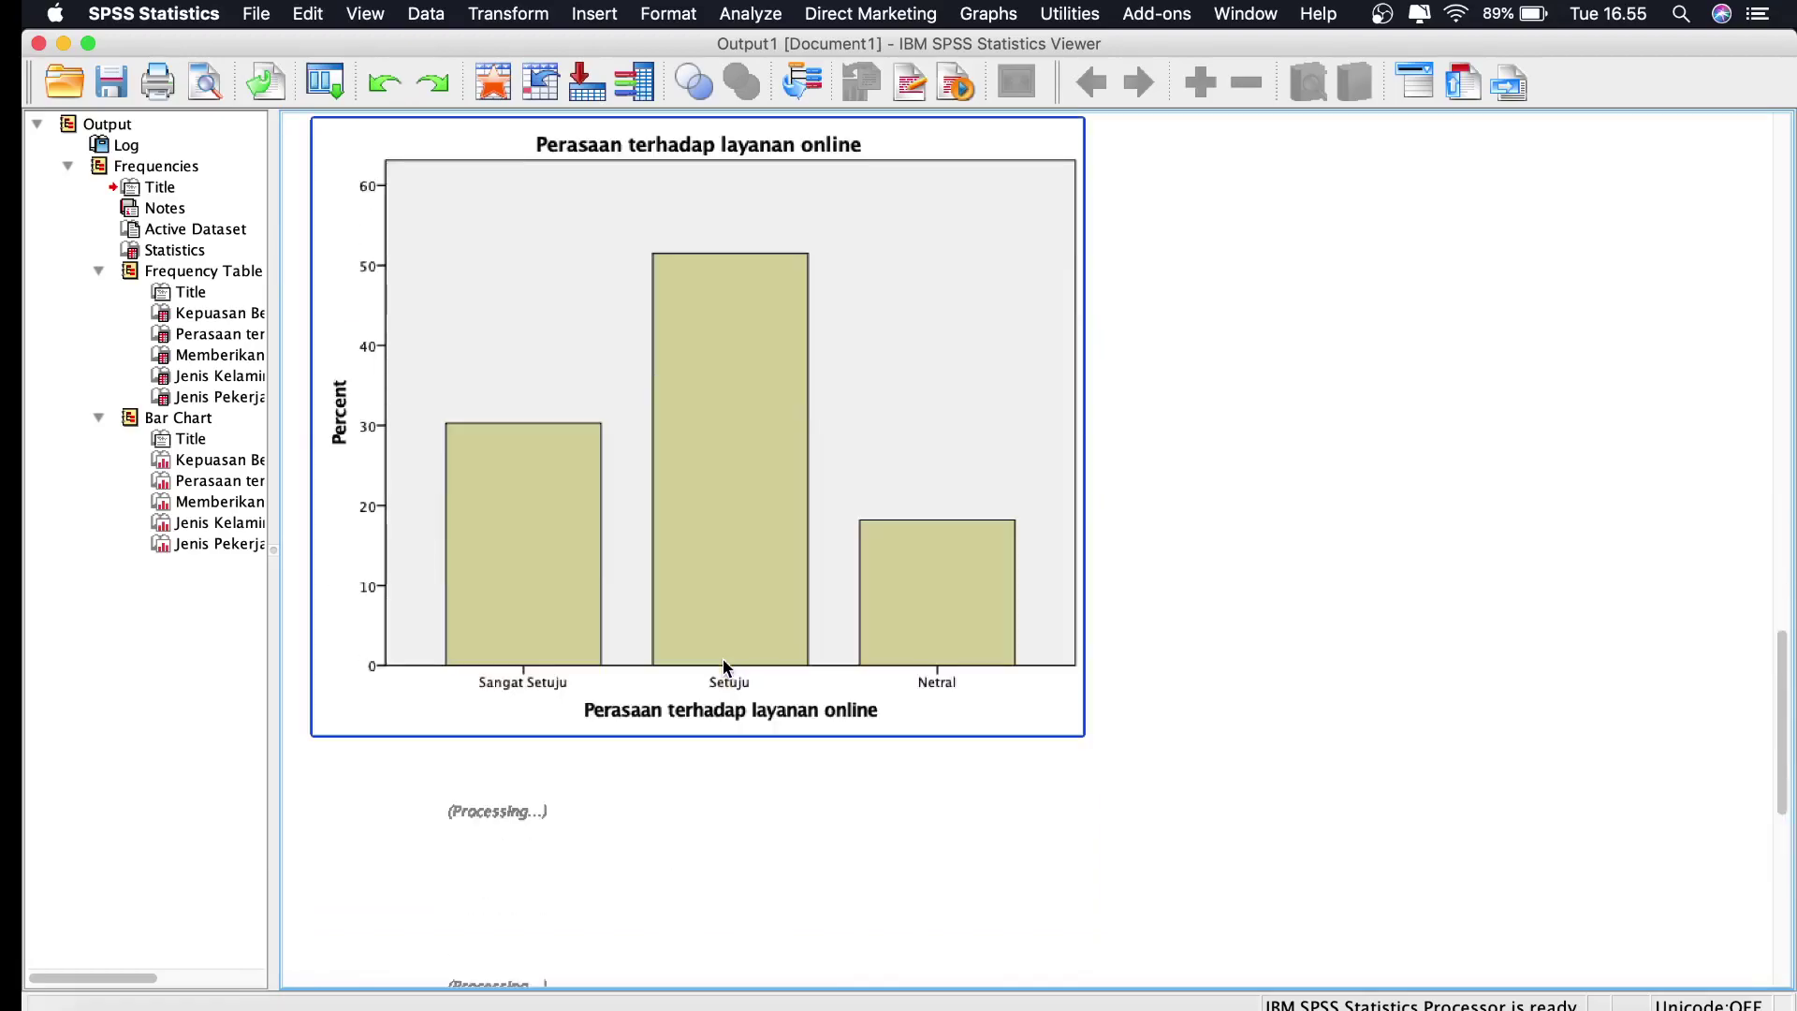
pyautogui.scroll(-5, 723, 658)
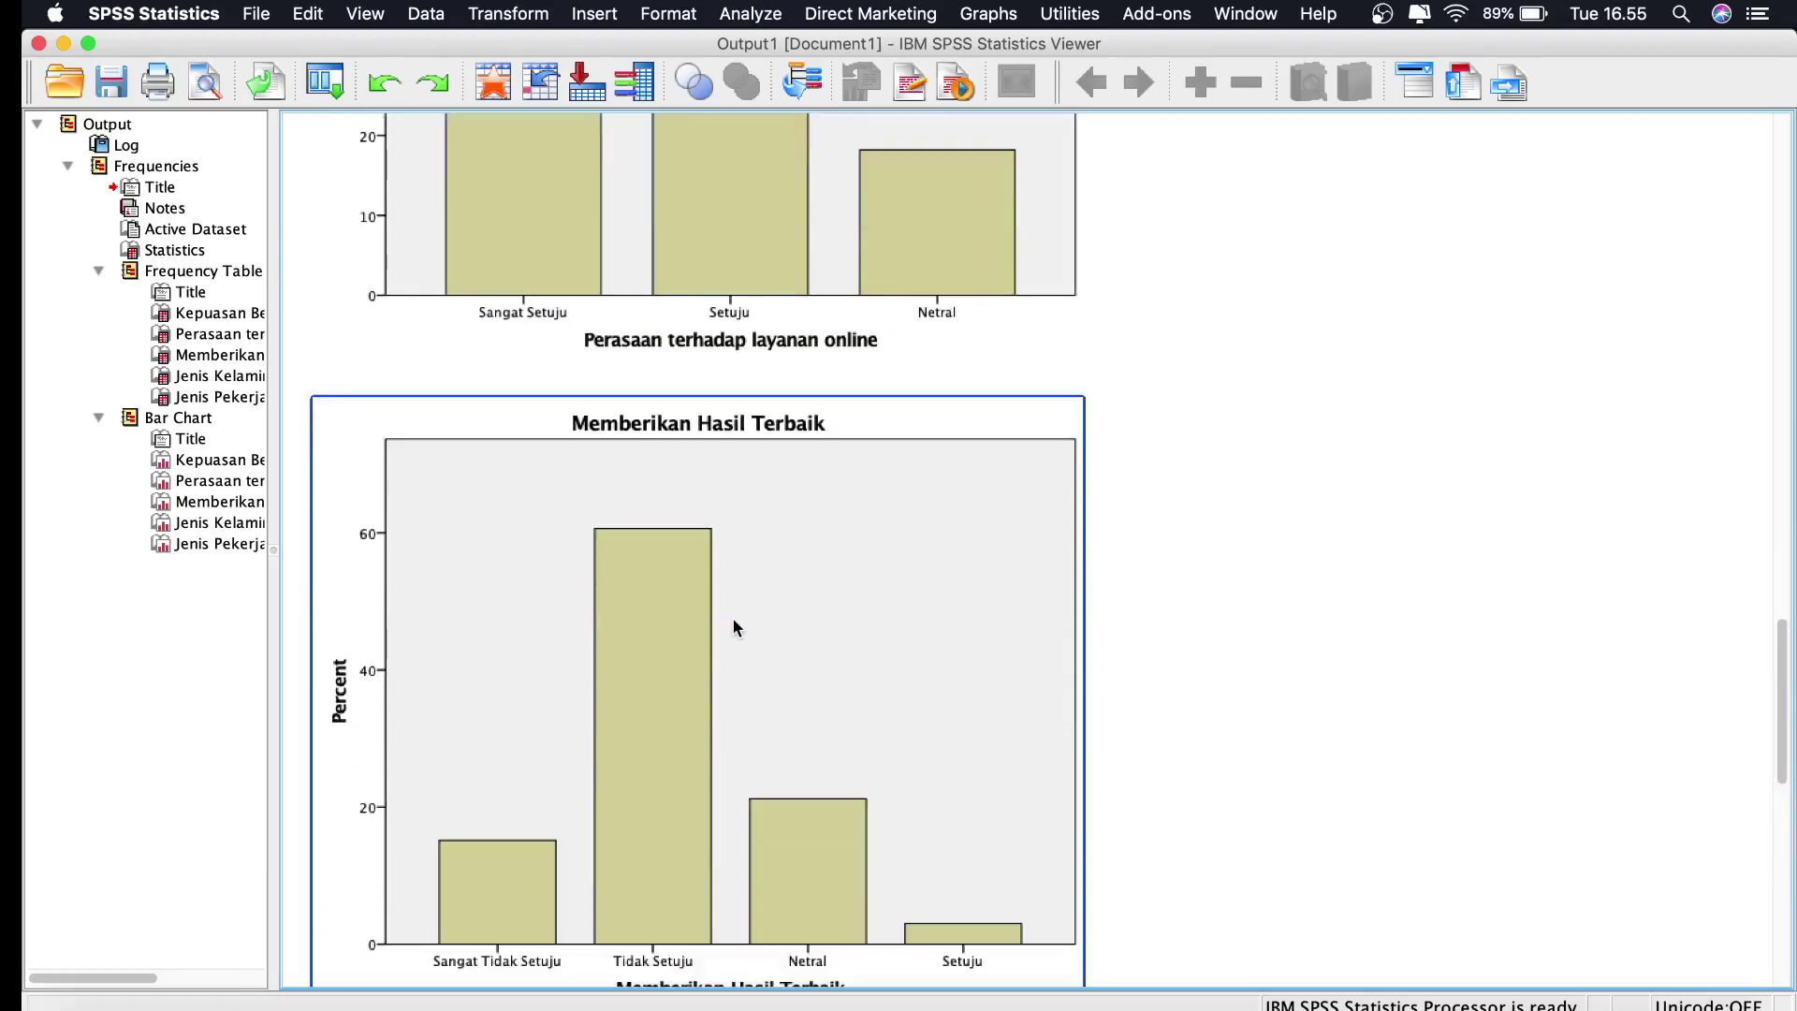
pyautogui.scroll(-12, 734, 622)
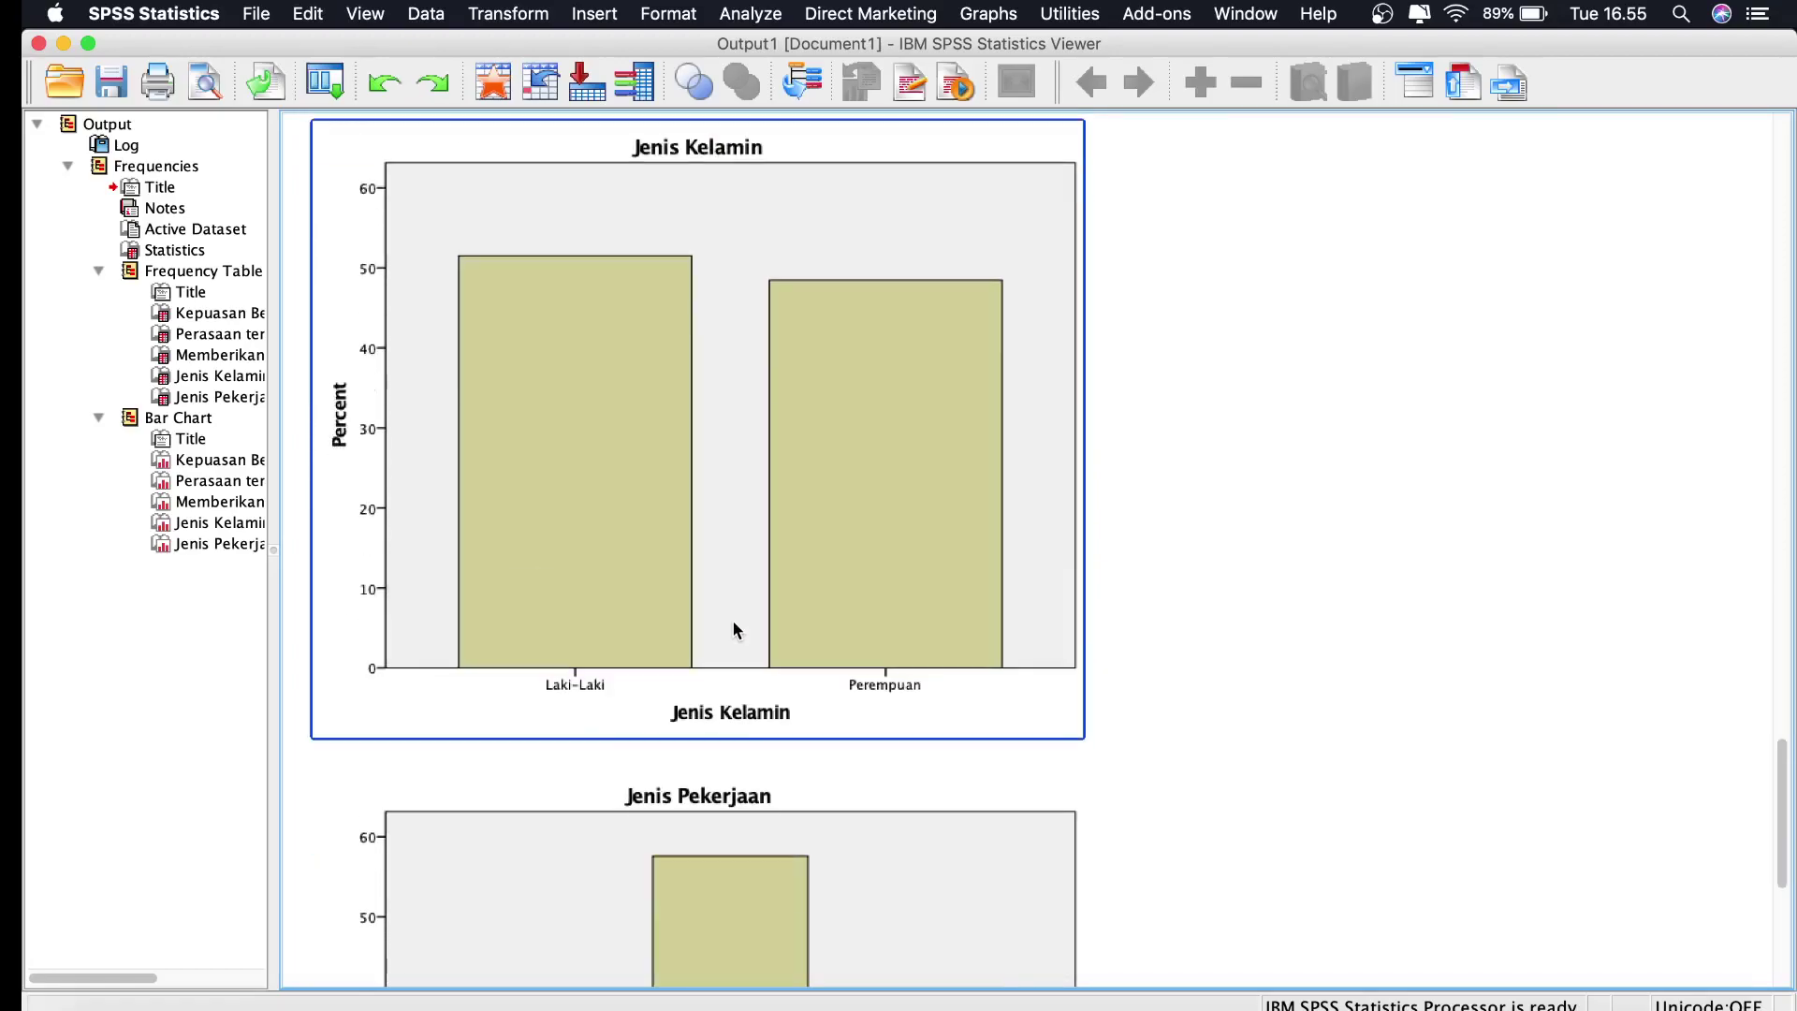
pyautogui.scroll(5, 734, 629)
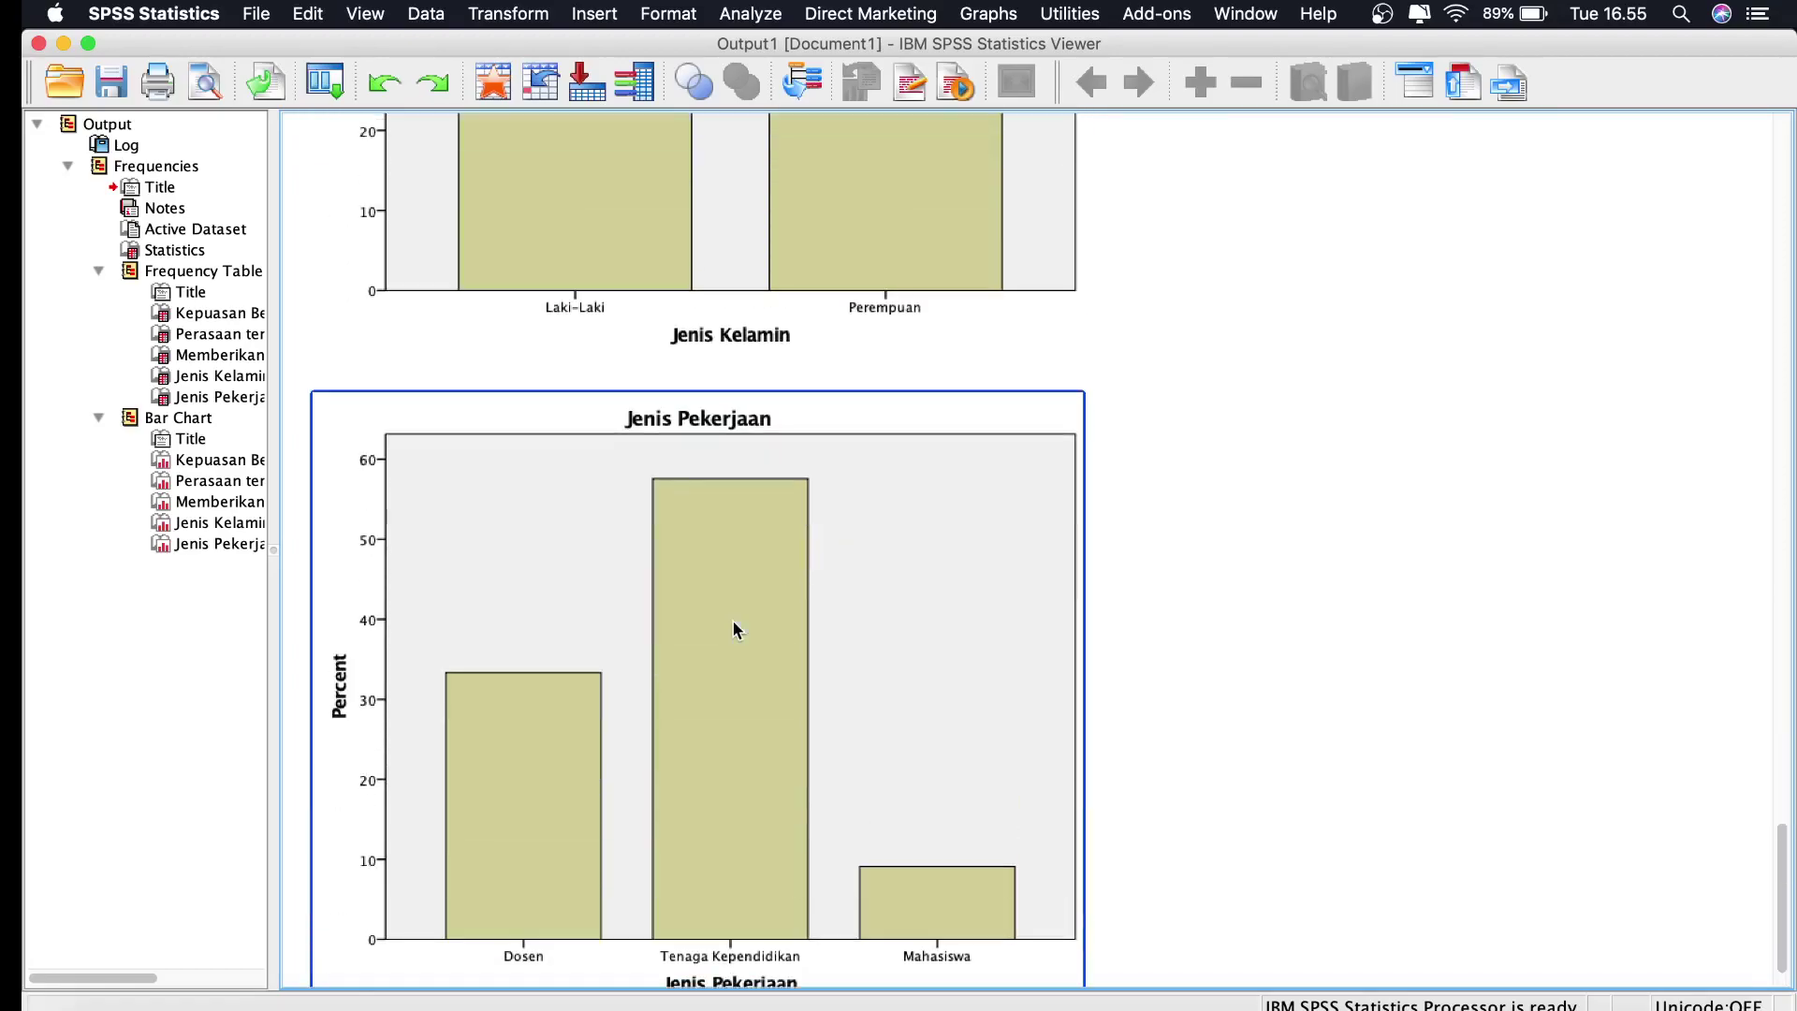
pyautogui.scroll(15, 736, 630)
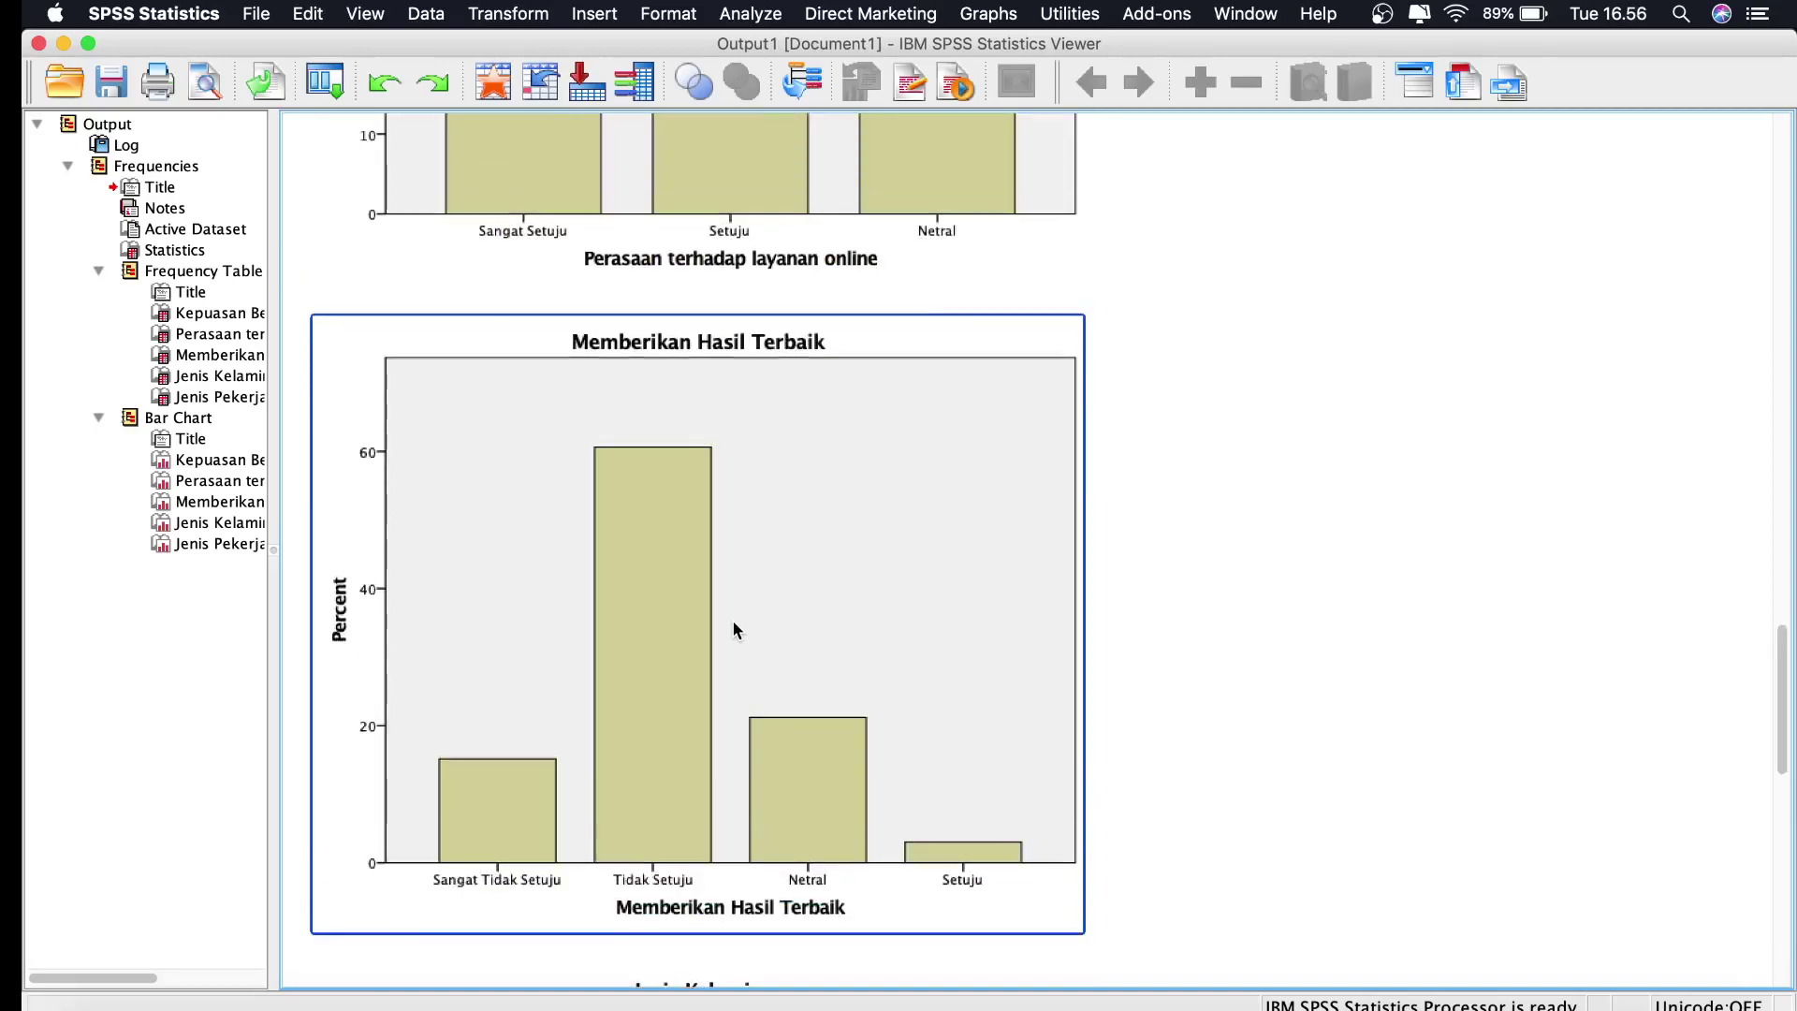
pyautogui.scroll(20, 735, 632)
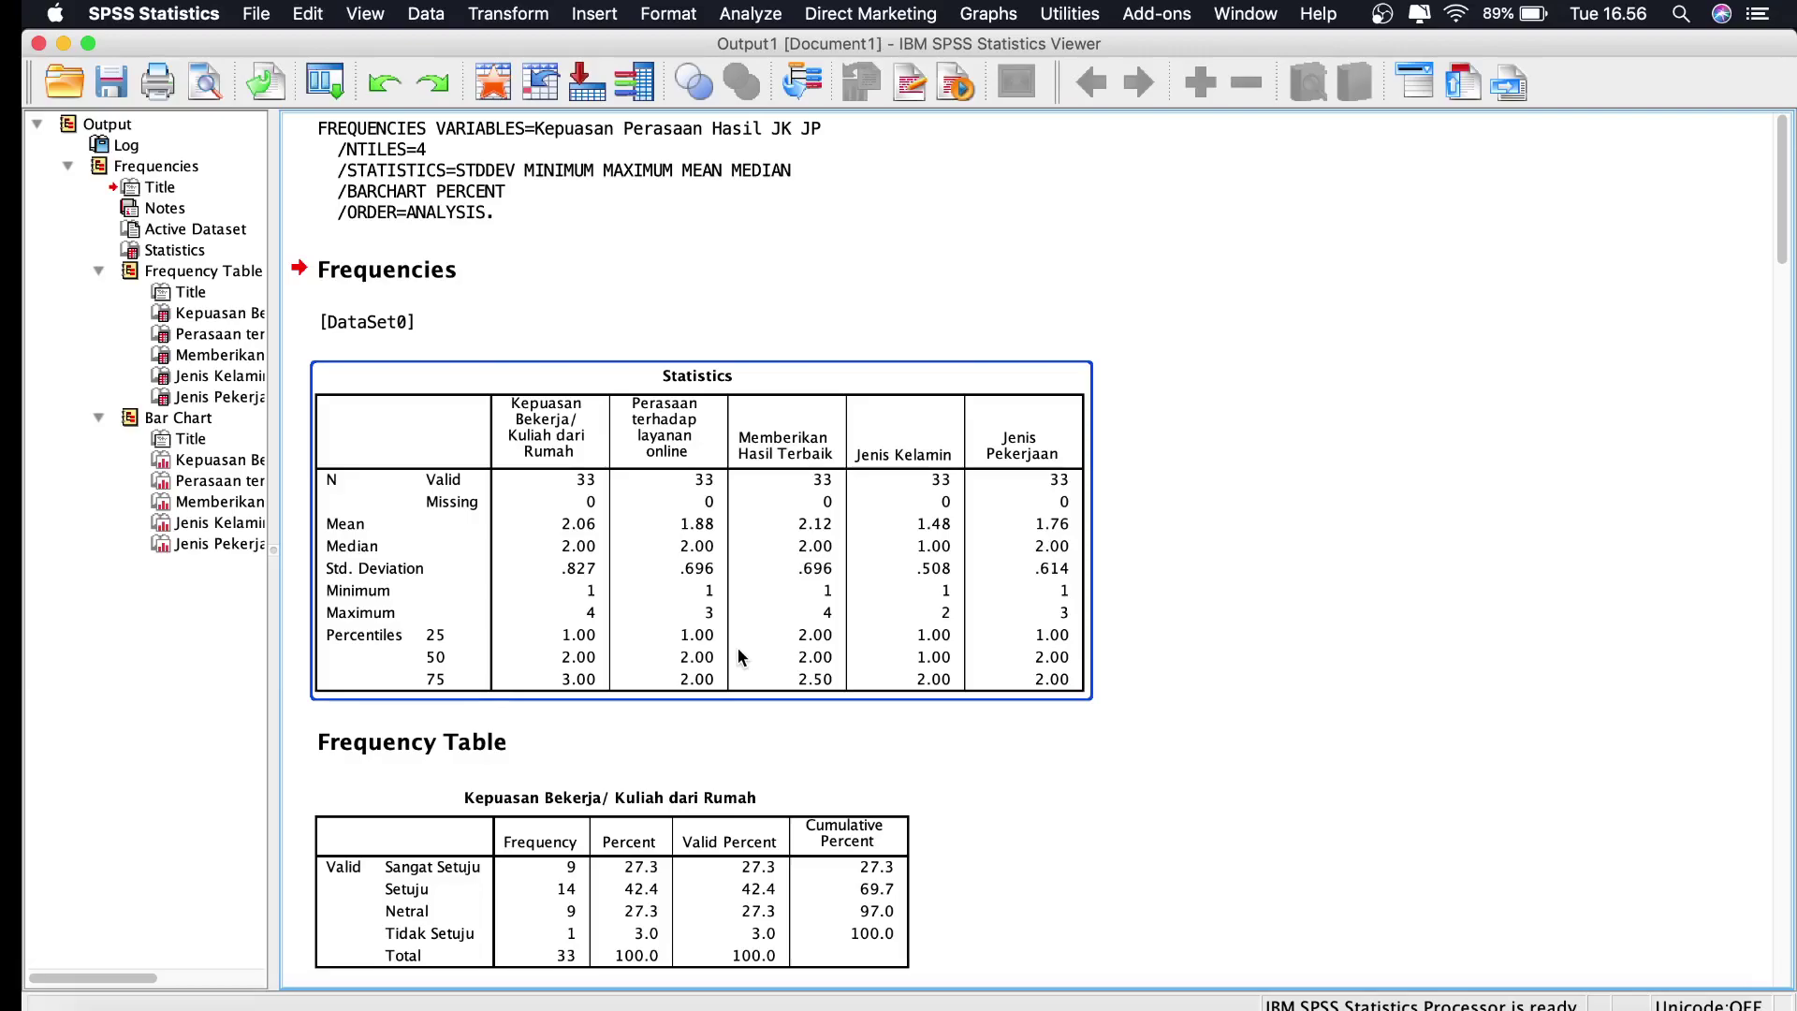
pyautogui.click(1407, 878)
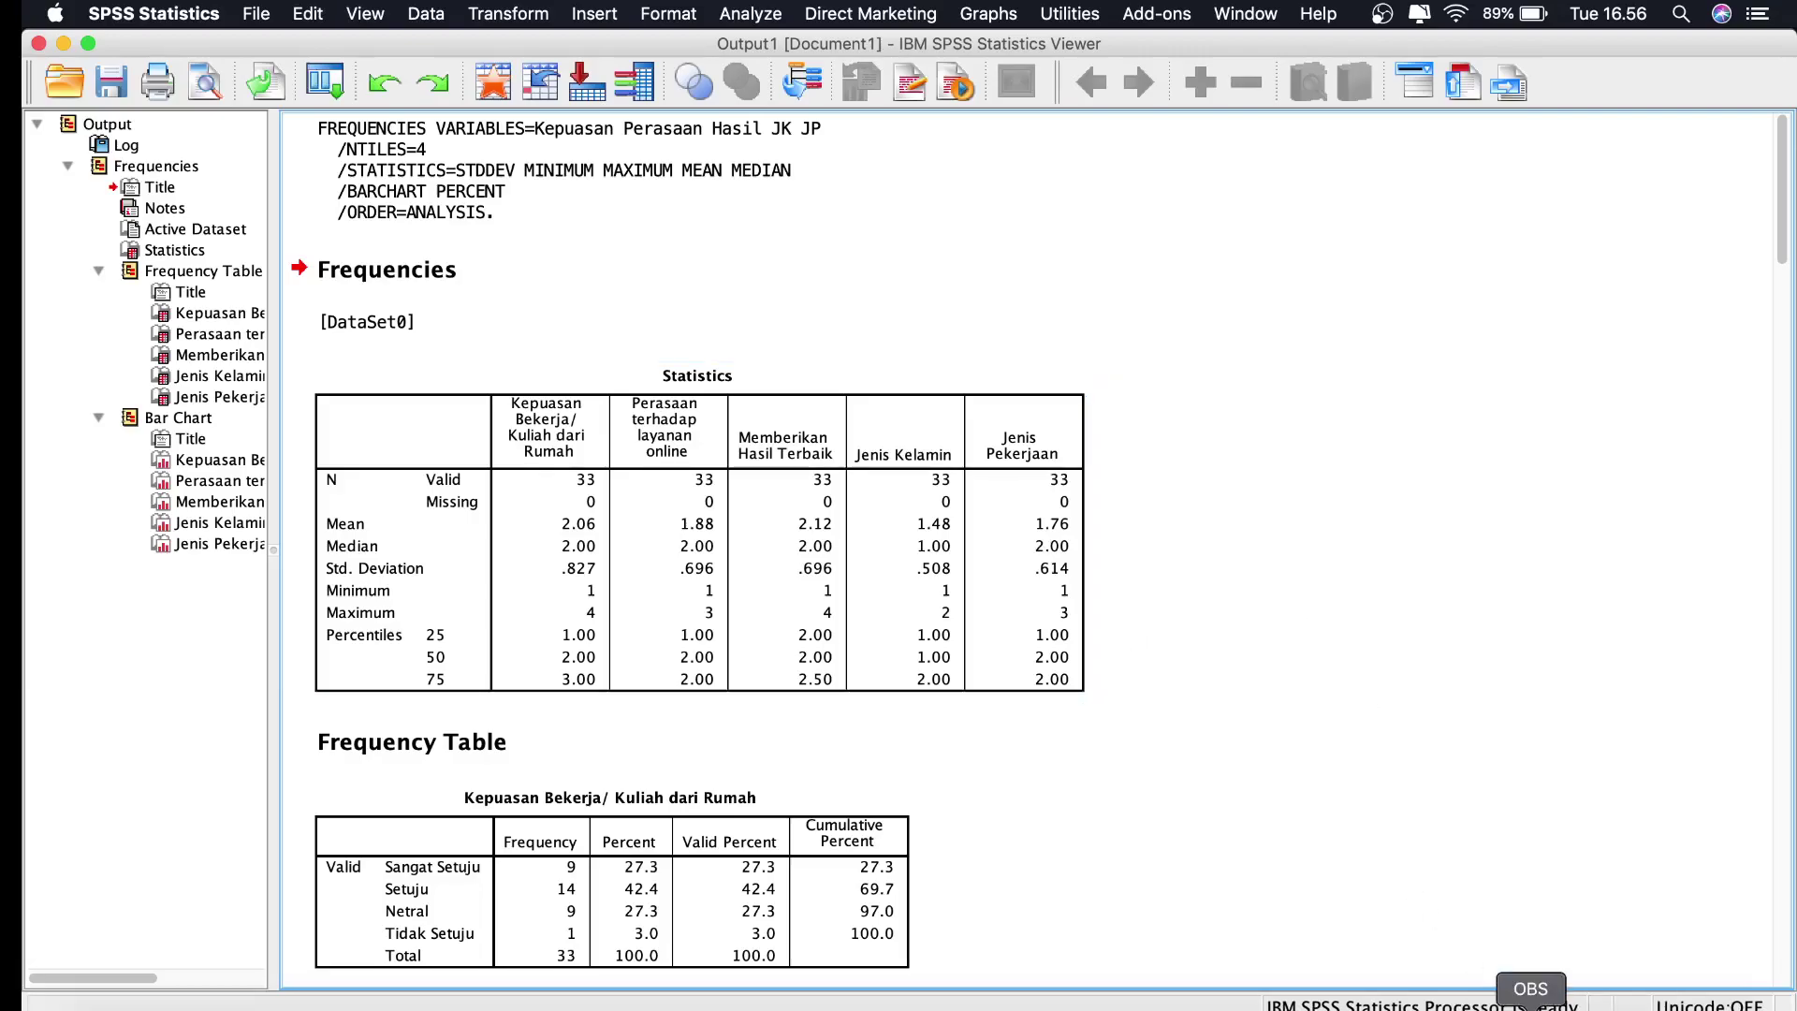